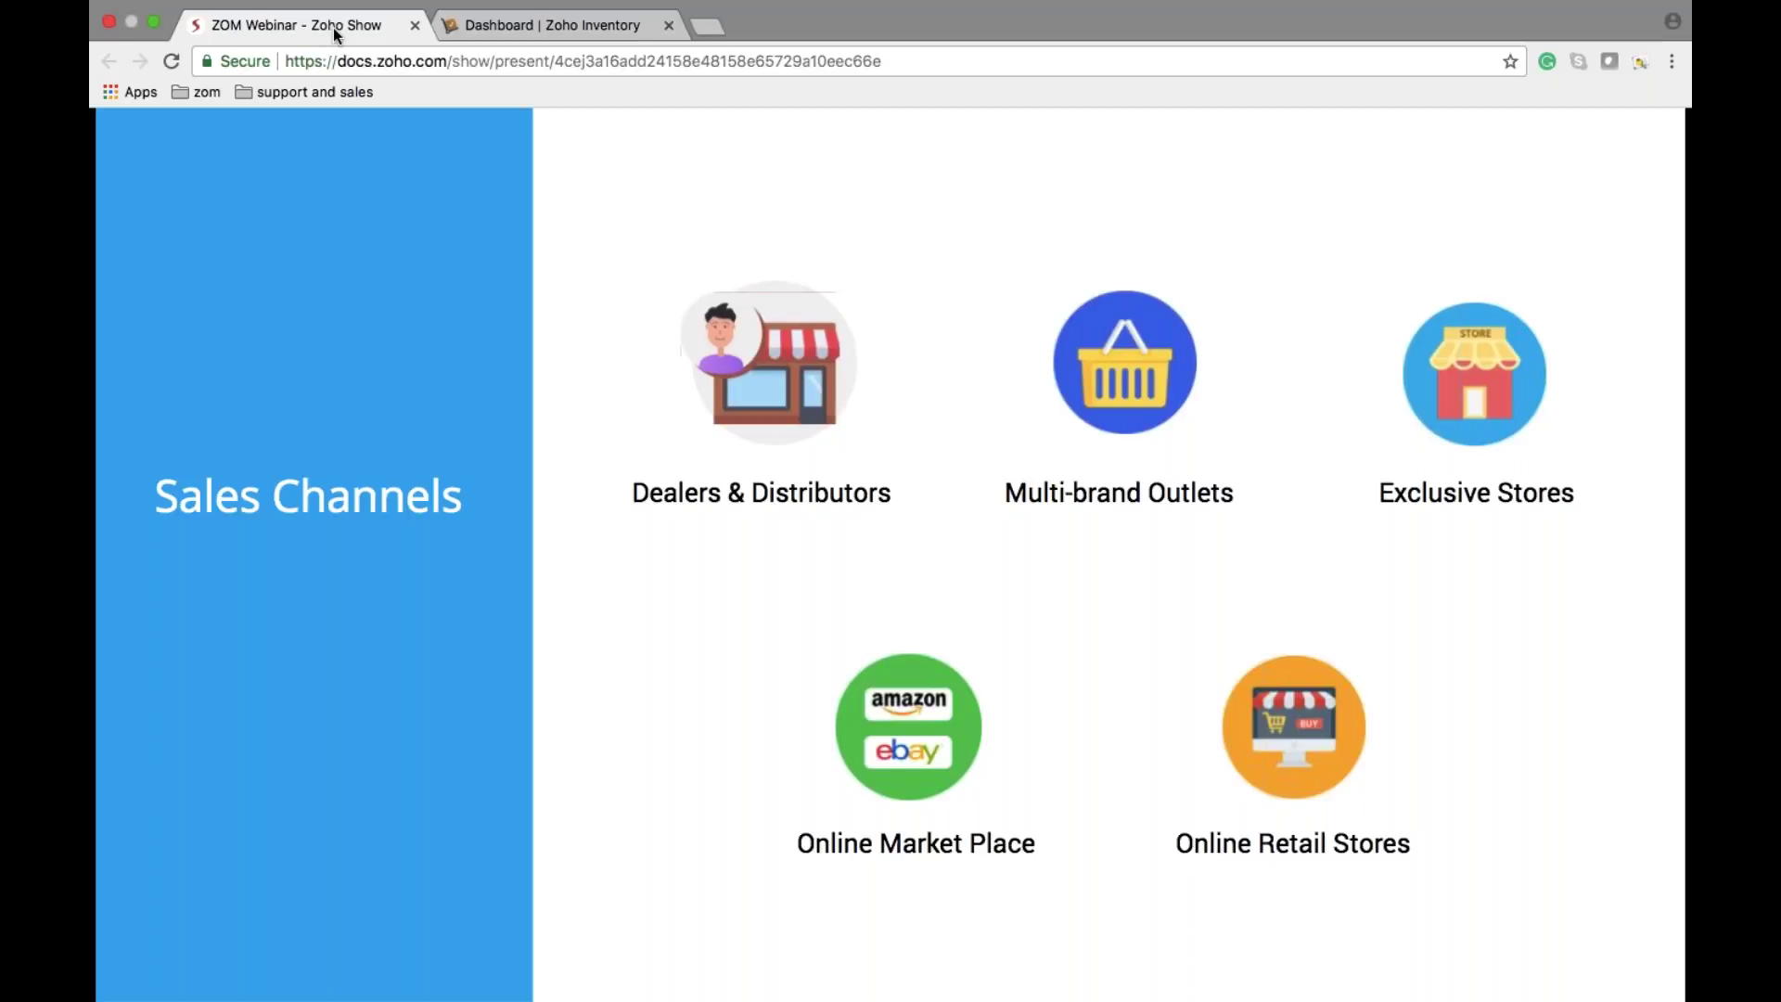
Step: Advance the Zoho Show deck to the Purchase slide and switch to the Zoho Inventory dashboard
key(Right)
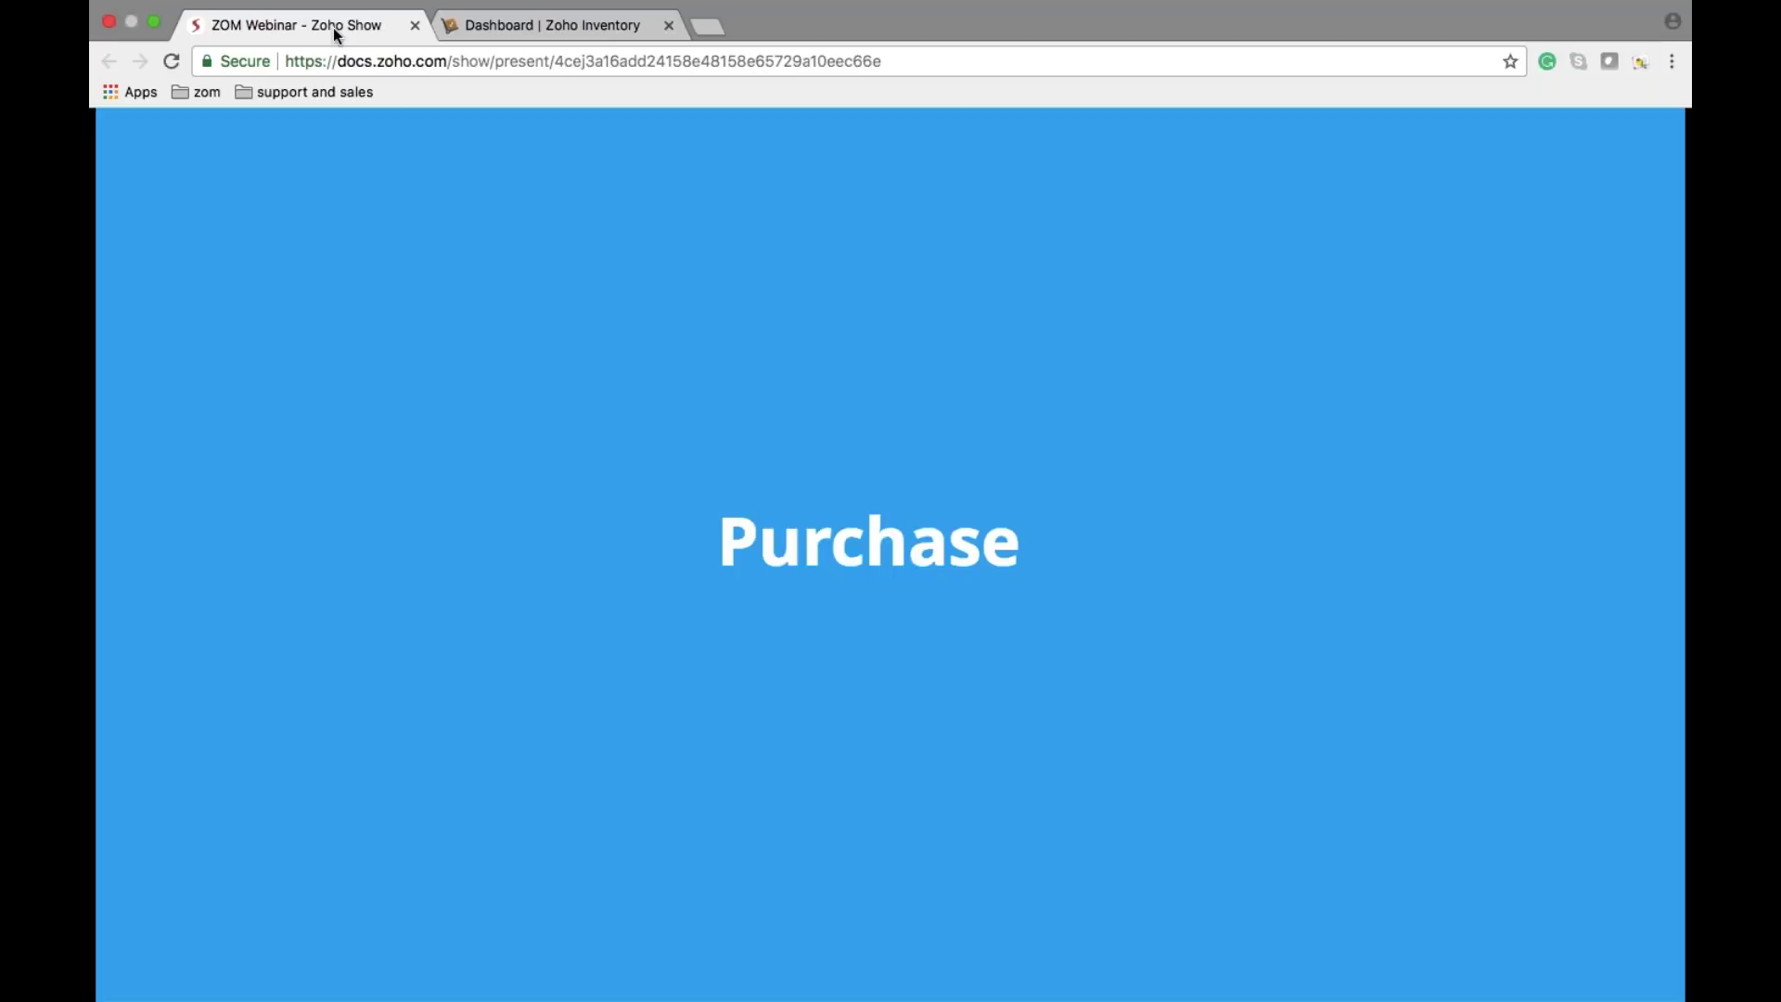
click(543, 28)
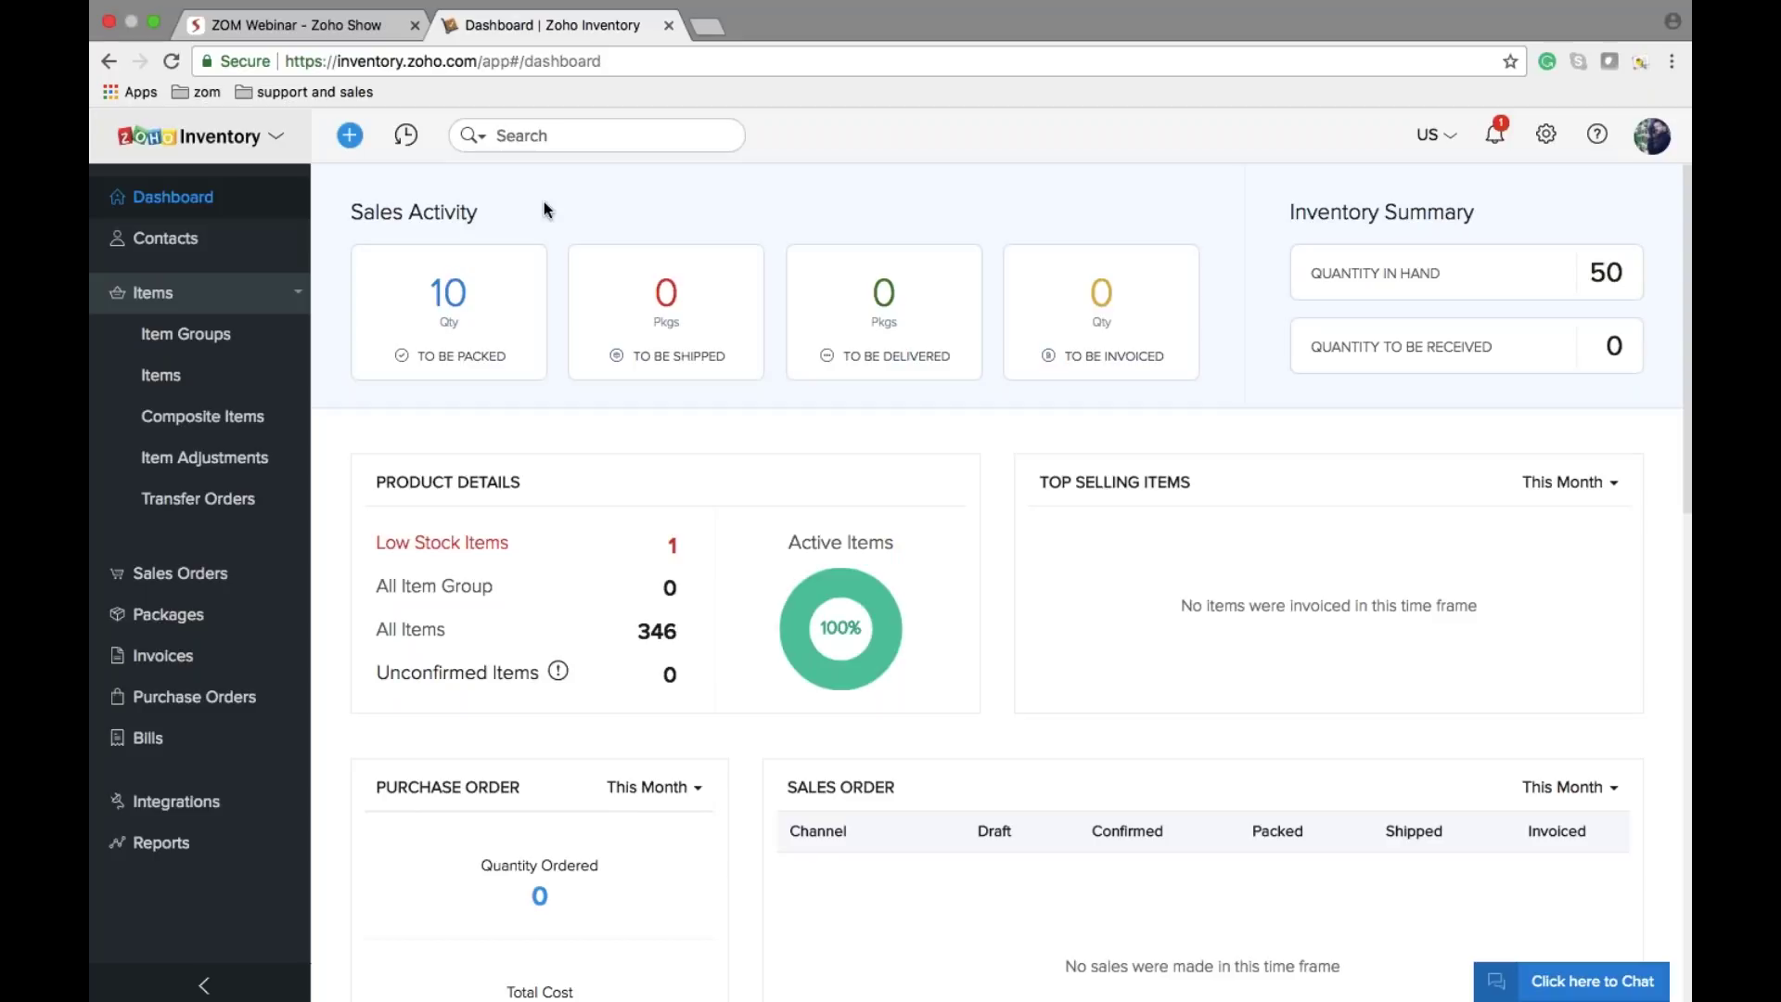
Step: Collapse the Items navigation section and scroll through the dashboard
click(176, 292)
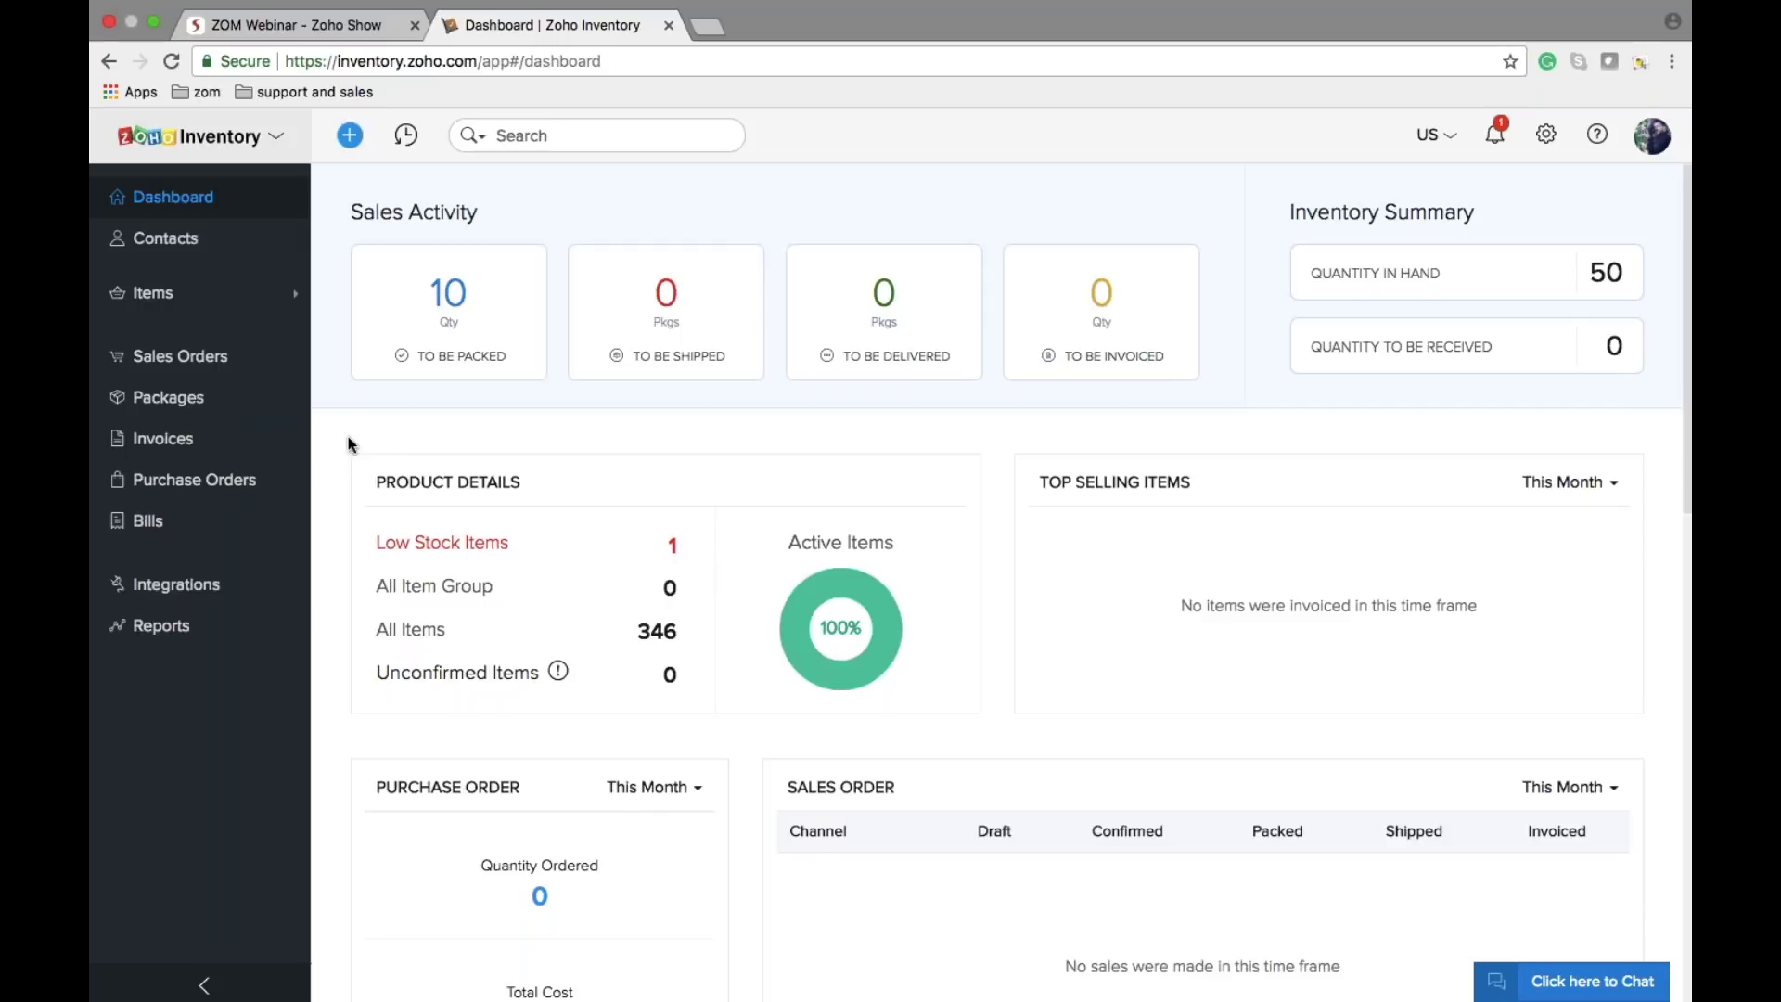
scroll(535, 540, down, 2)
scroll(536, 540, down, 5)
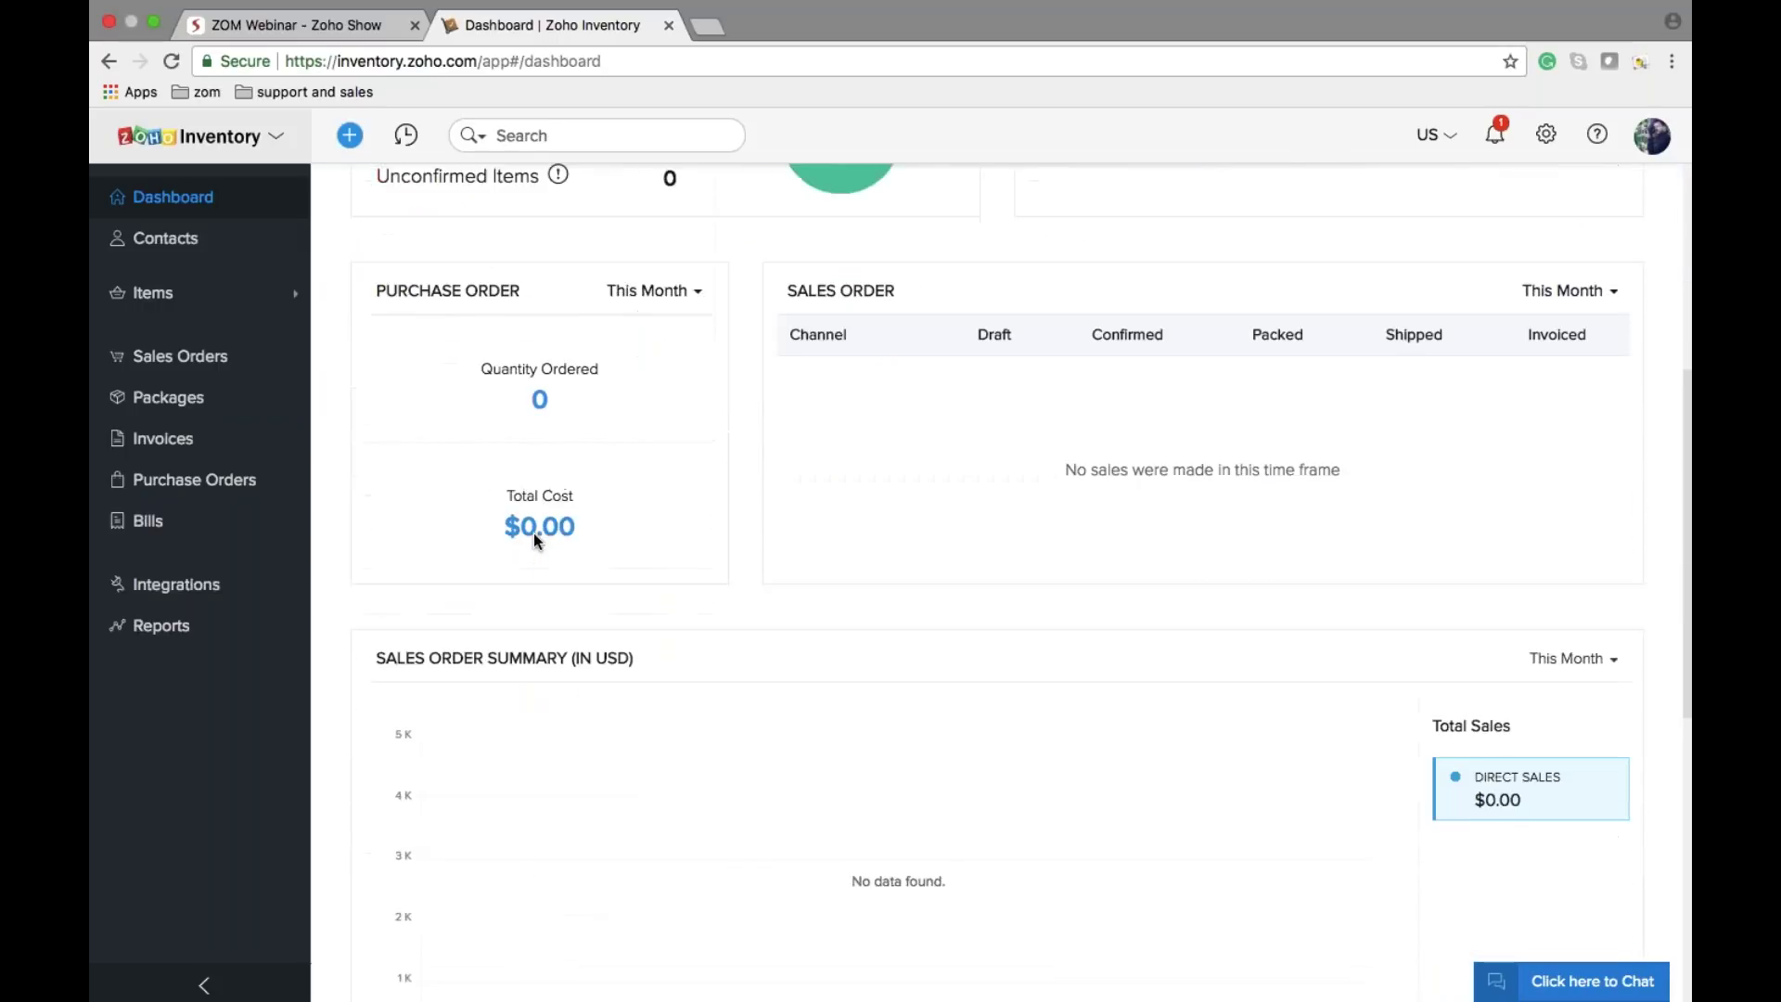
scroll(533, 540, up, 7)
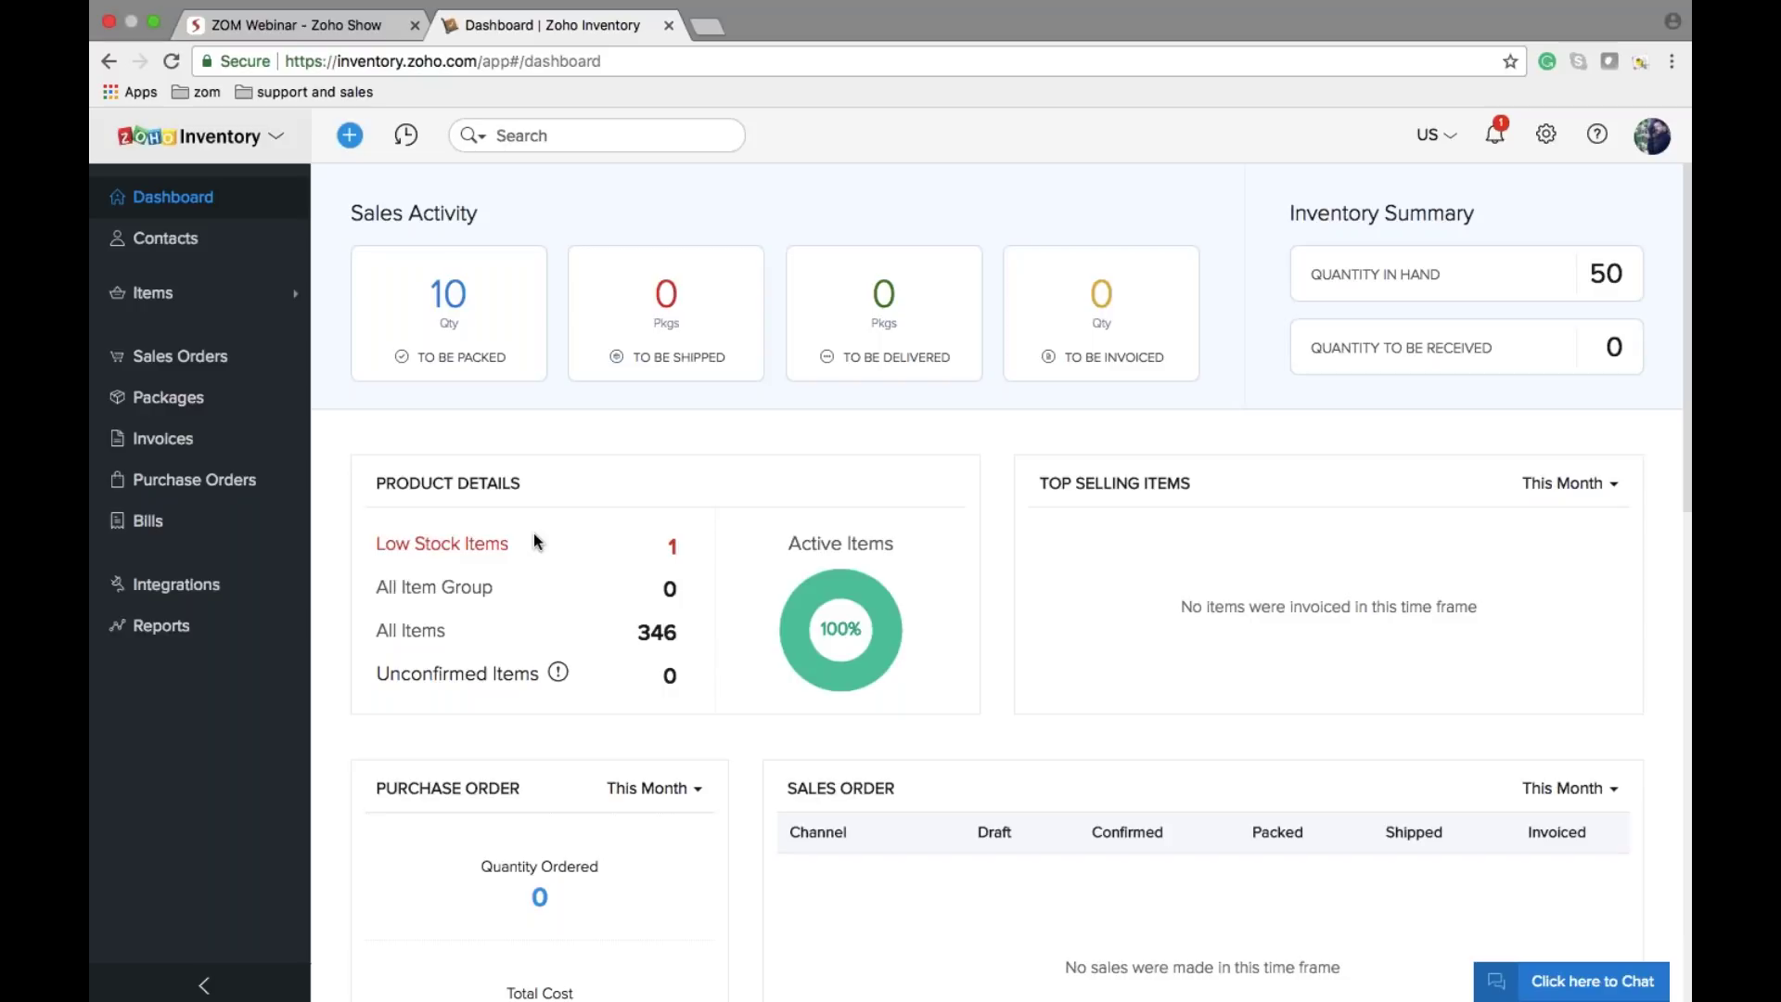
Step: Check the sales orders to be packed, then return to the dashboard and open All Contacts
click(489, 333)
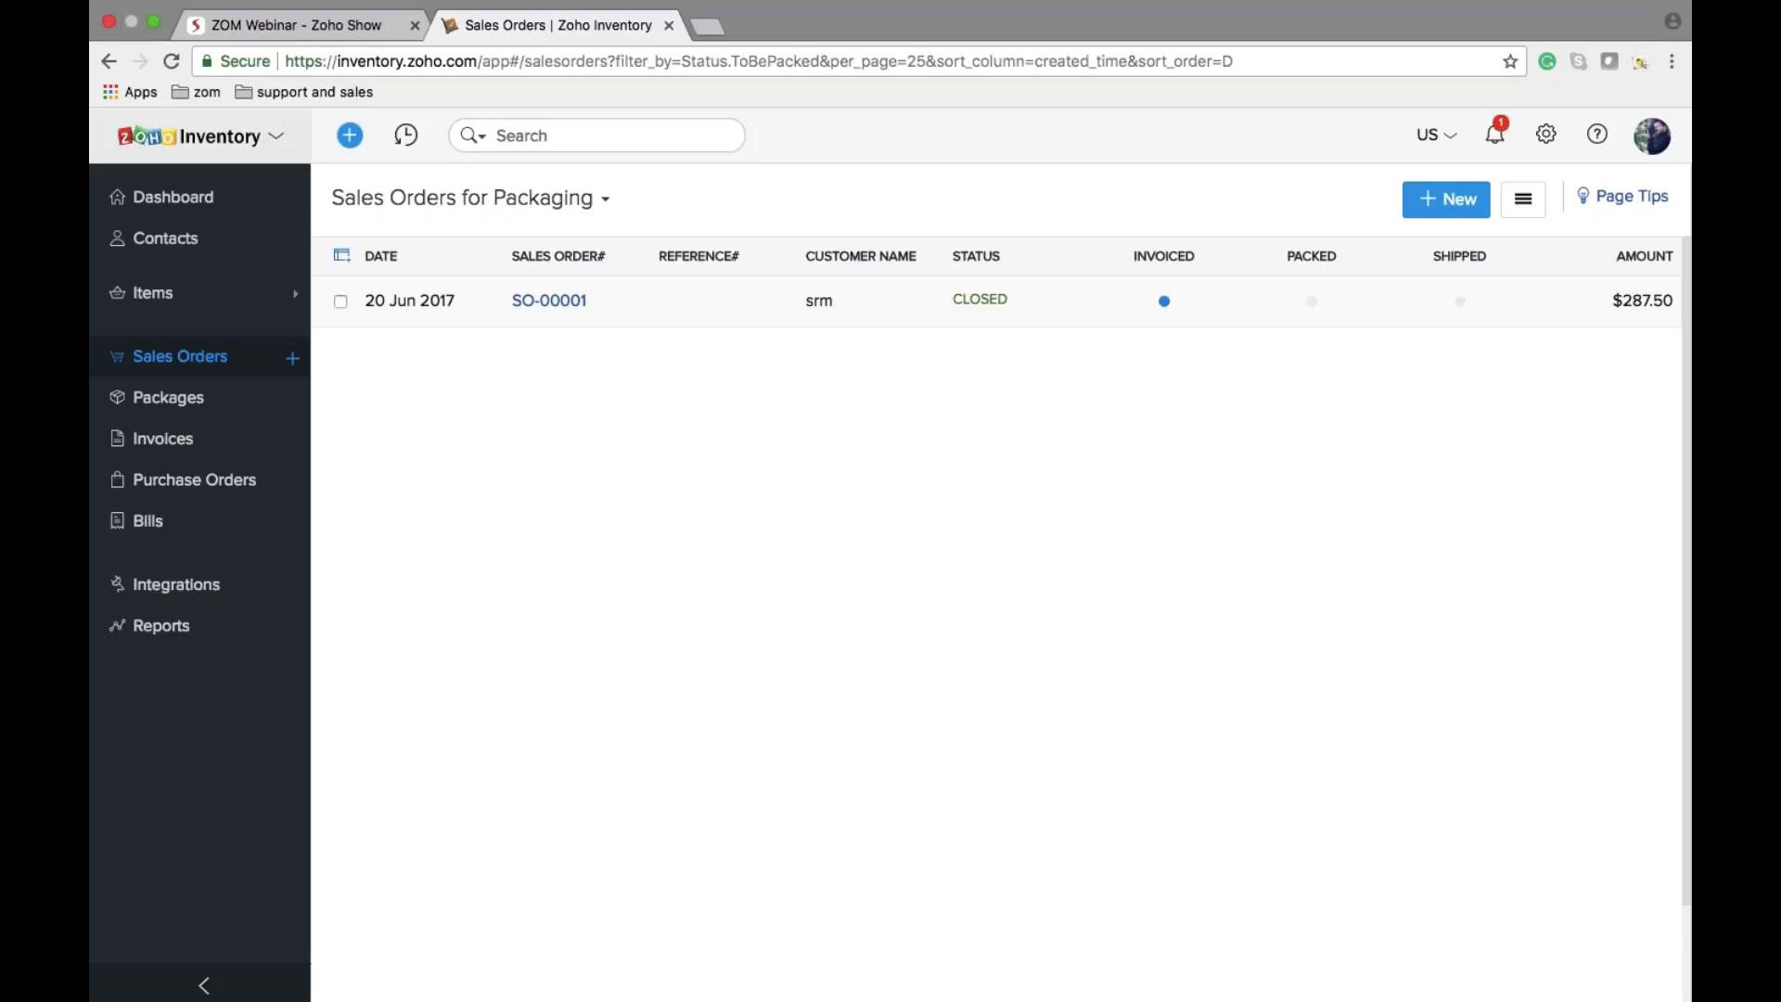
click(243, 203)
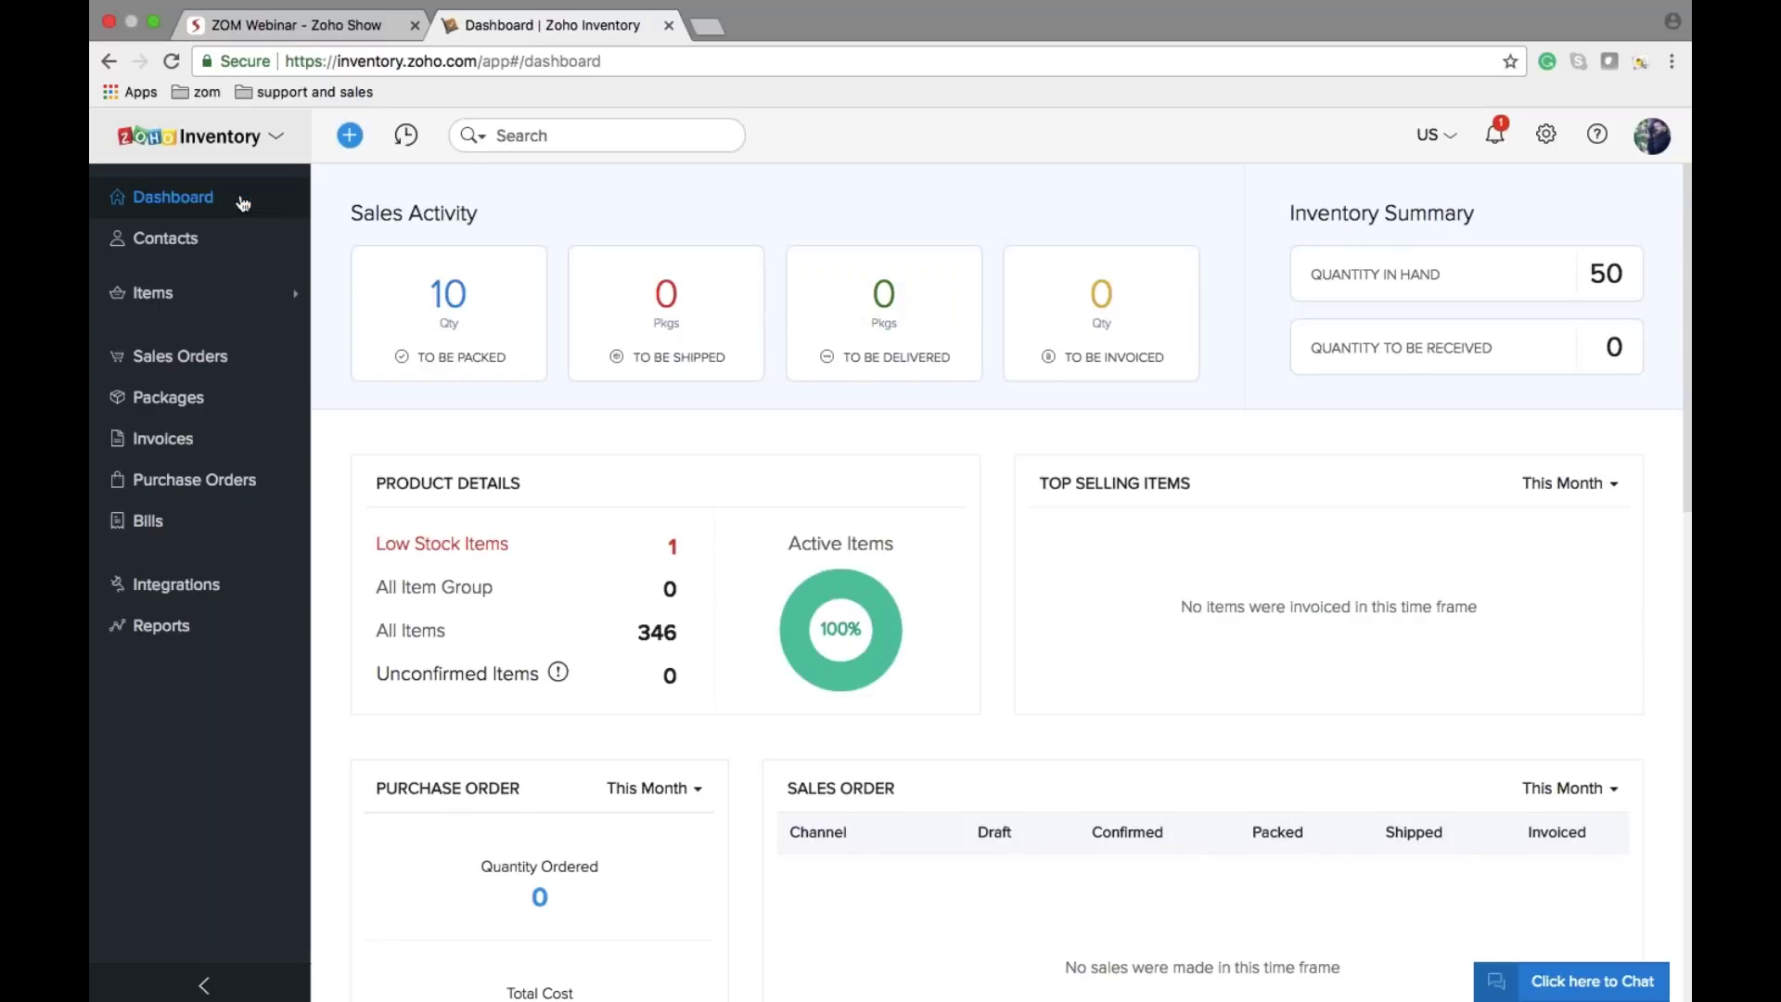
click(235, 235)
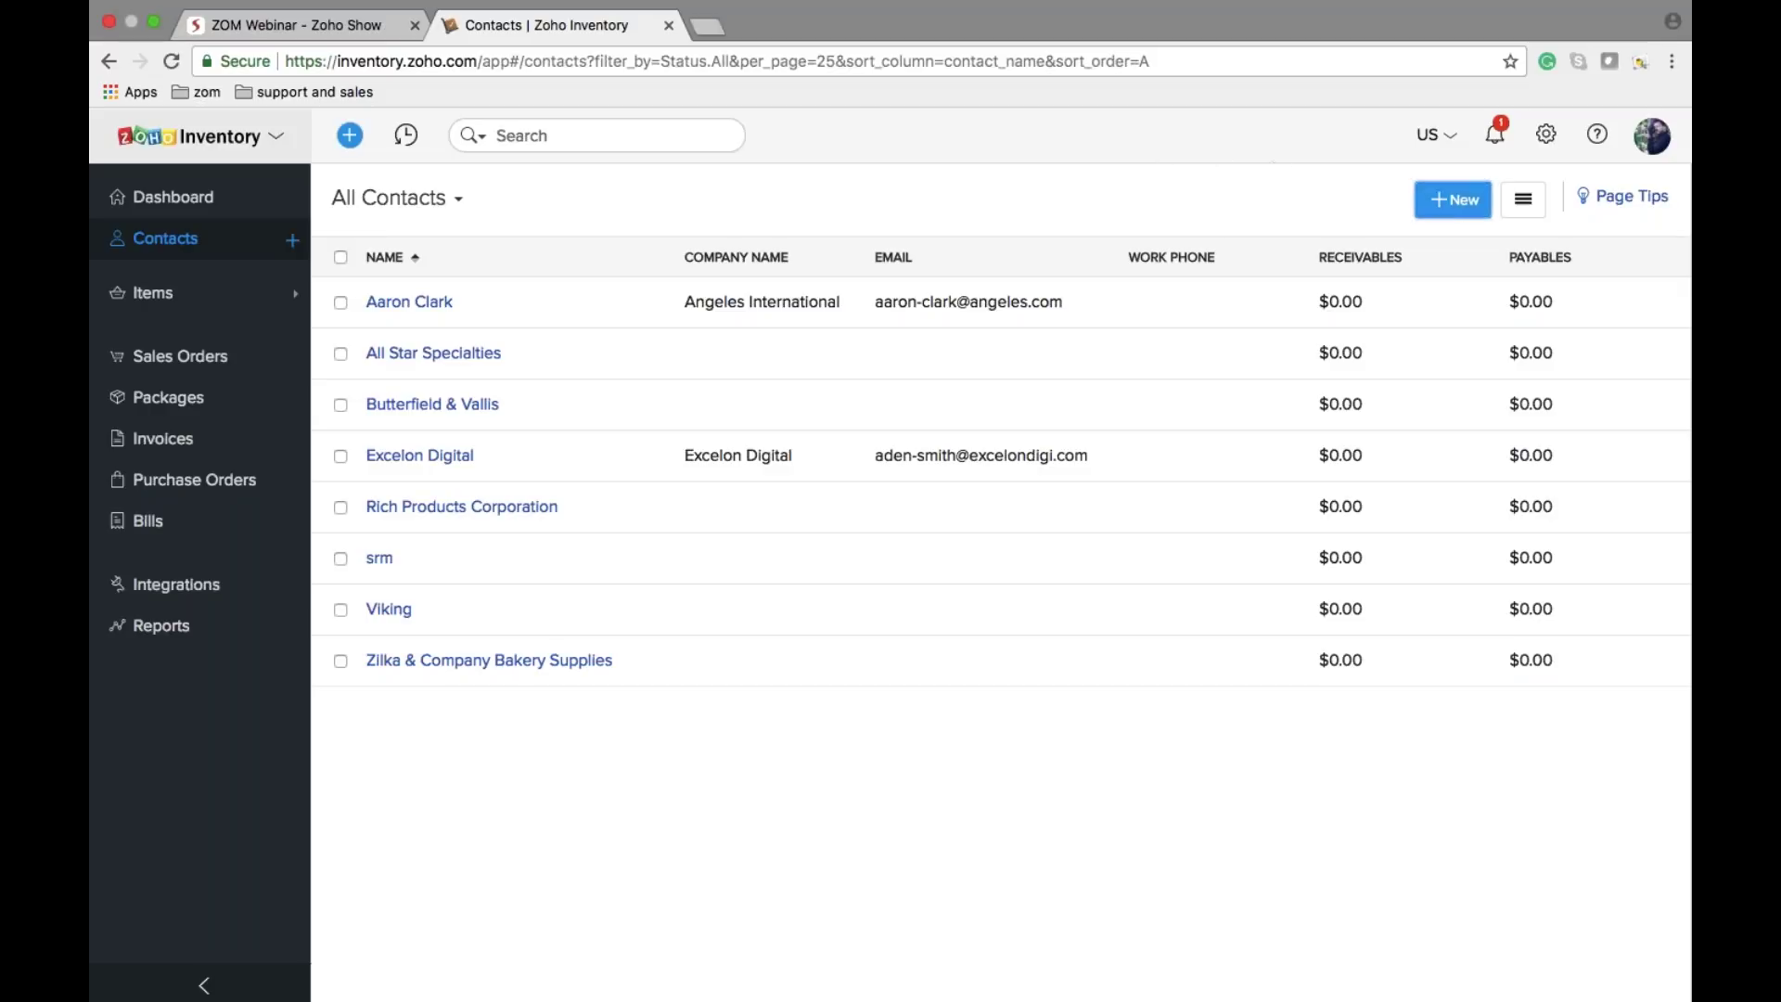
click(1447, 200)
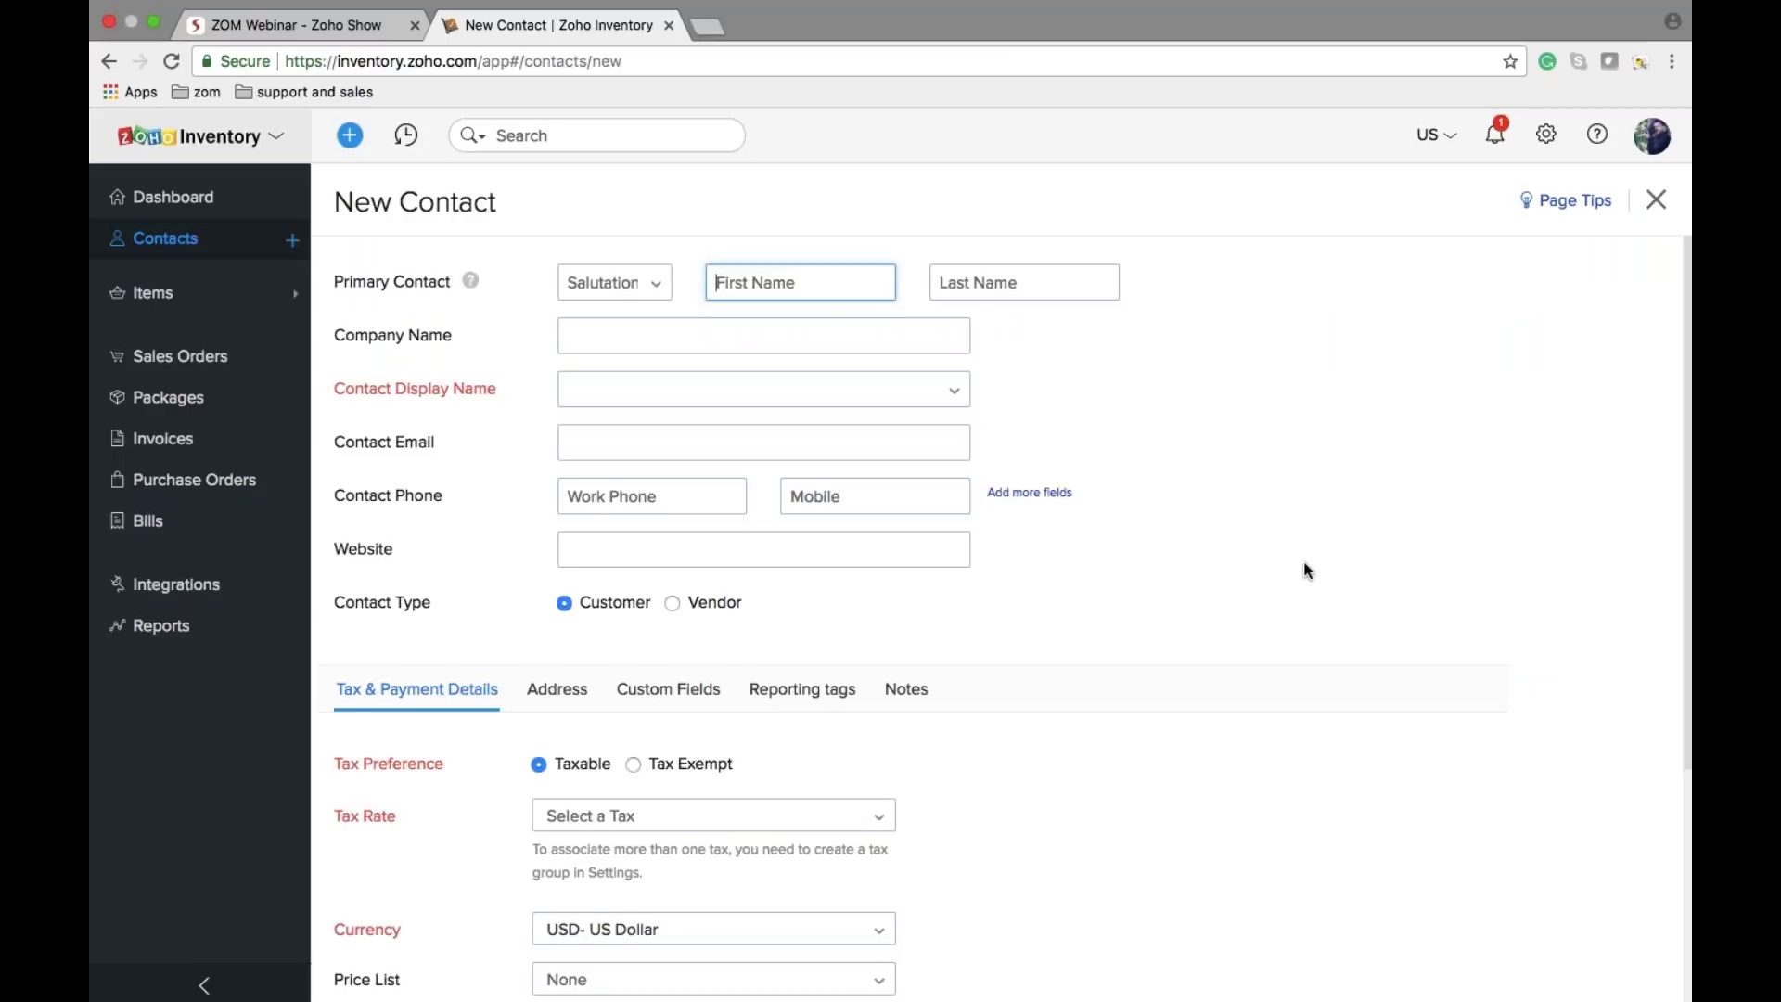
scroll(1304, 573, down, 2)
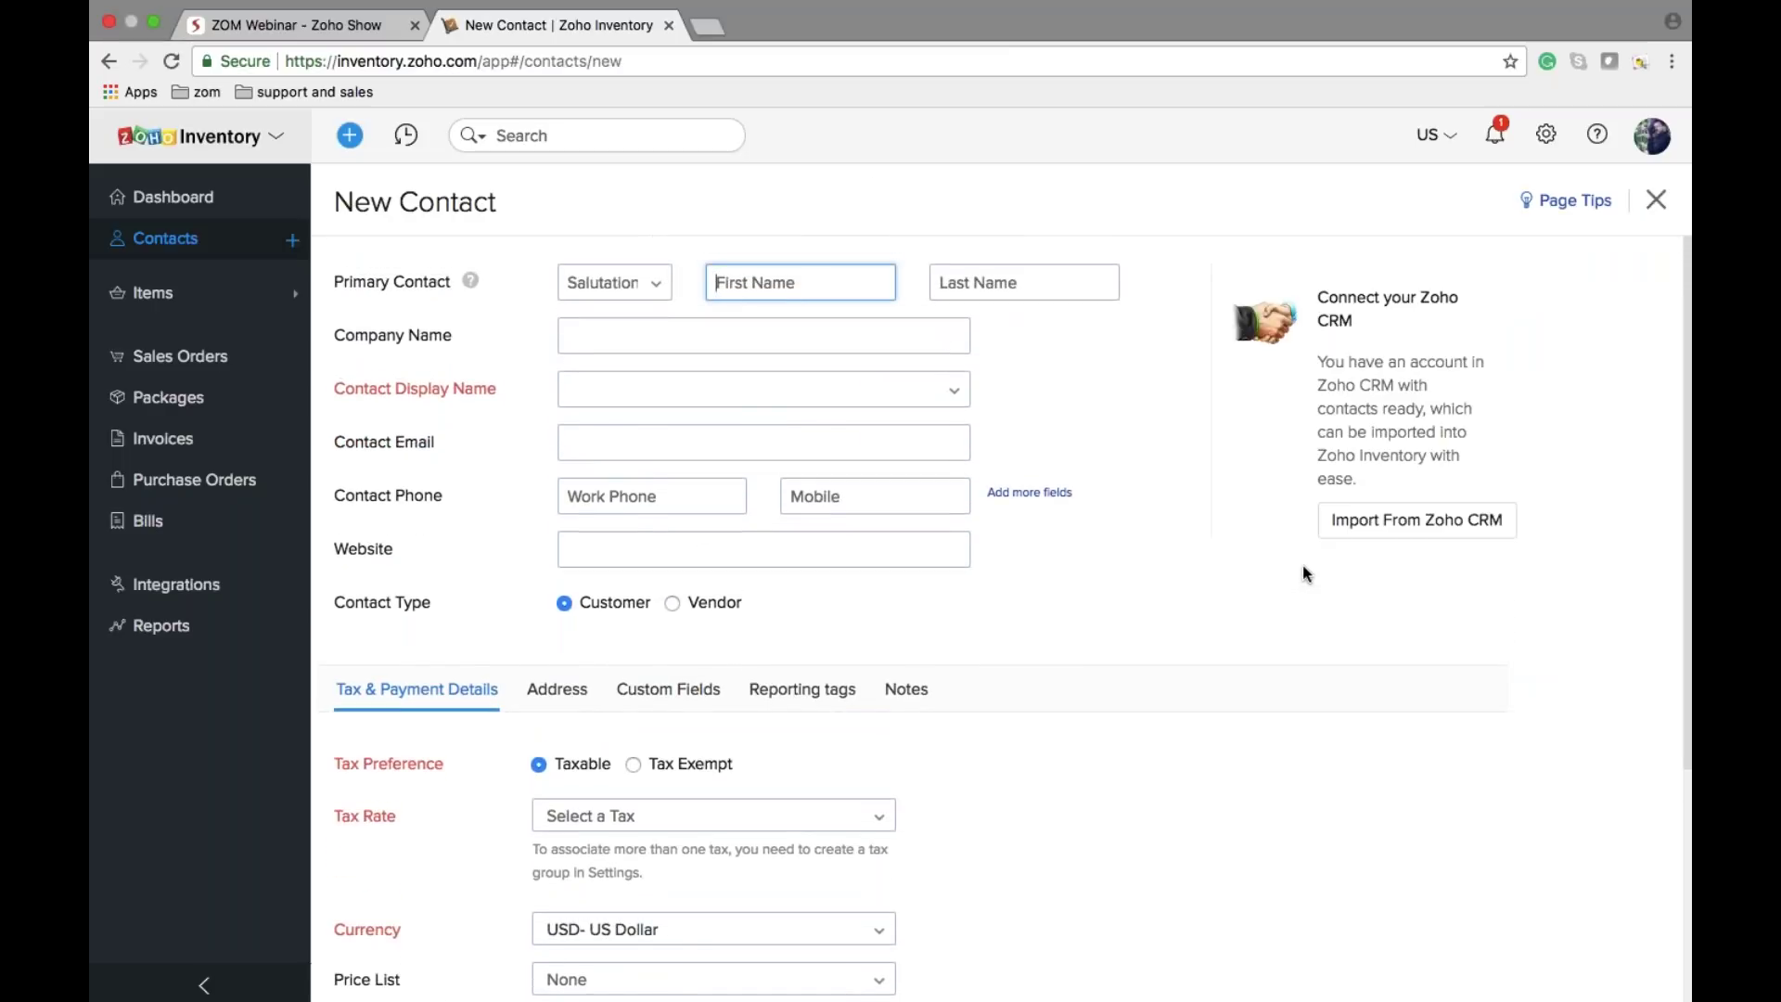
scroll(1303, 568, down, 5)
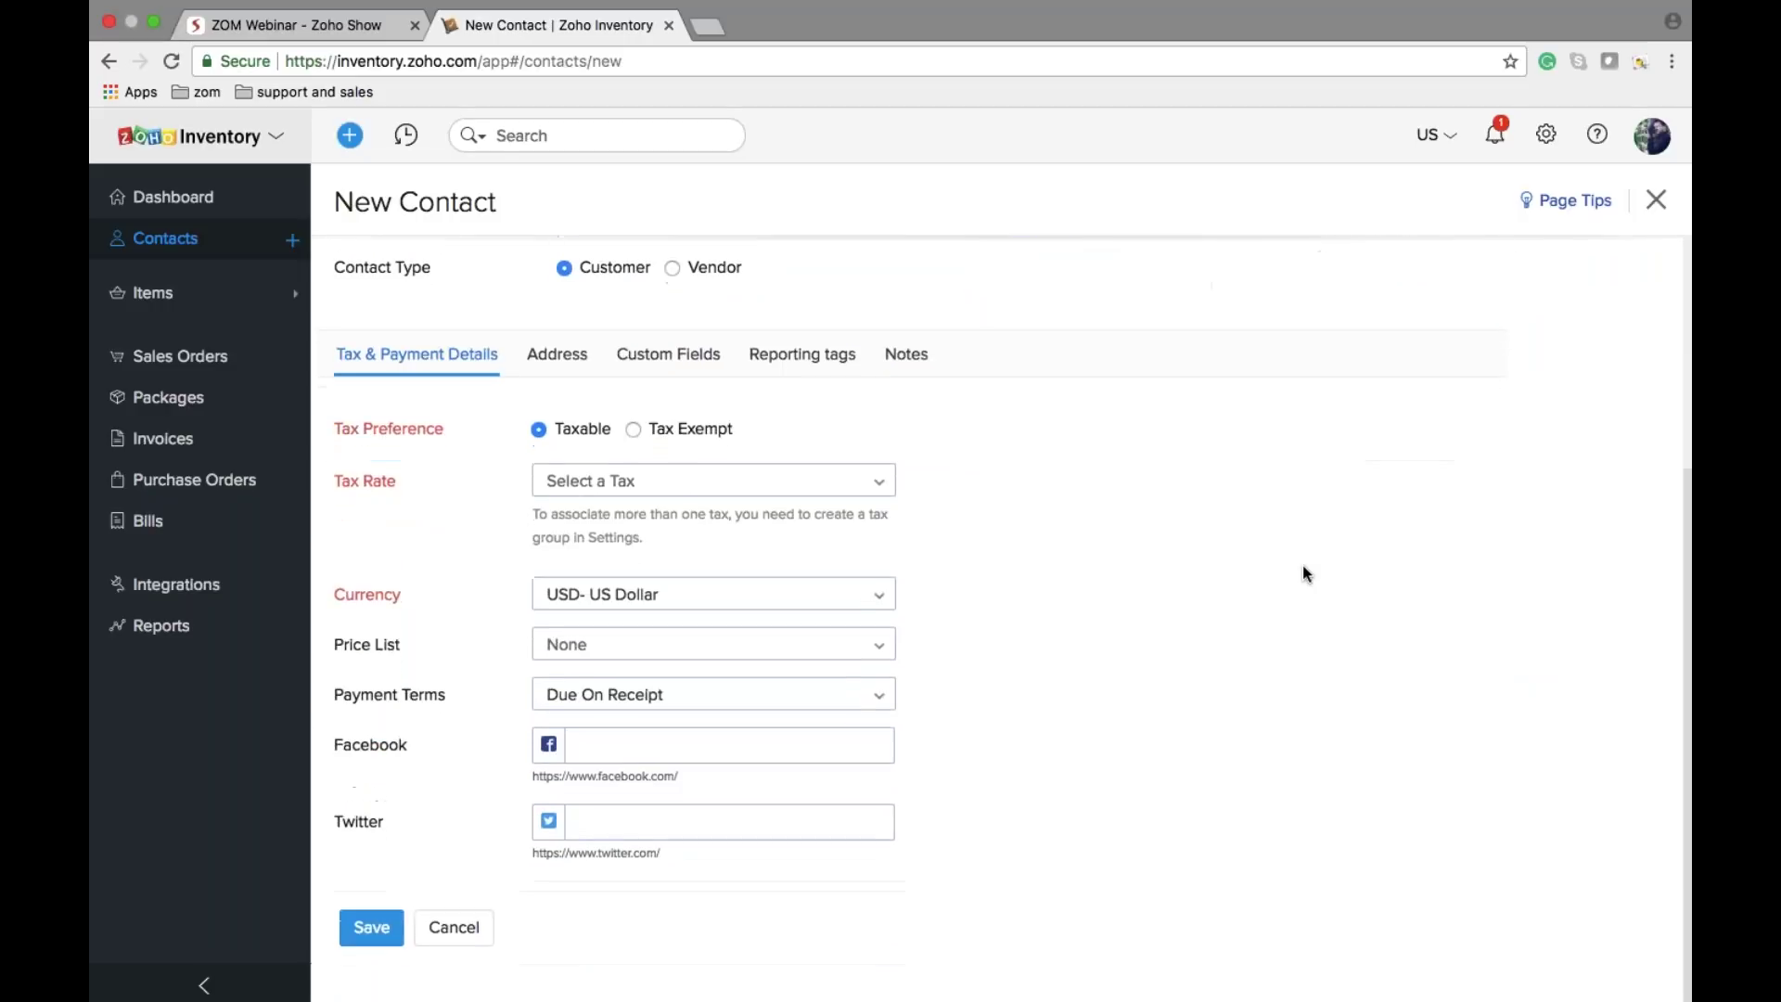
scroll(1303, 573, up, 5)
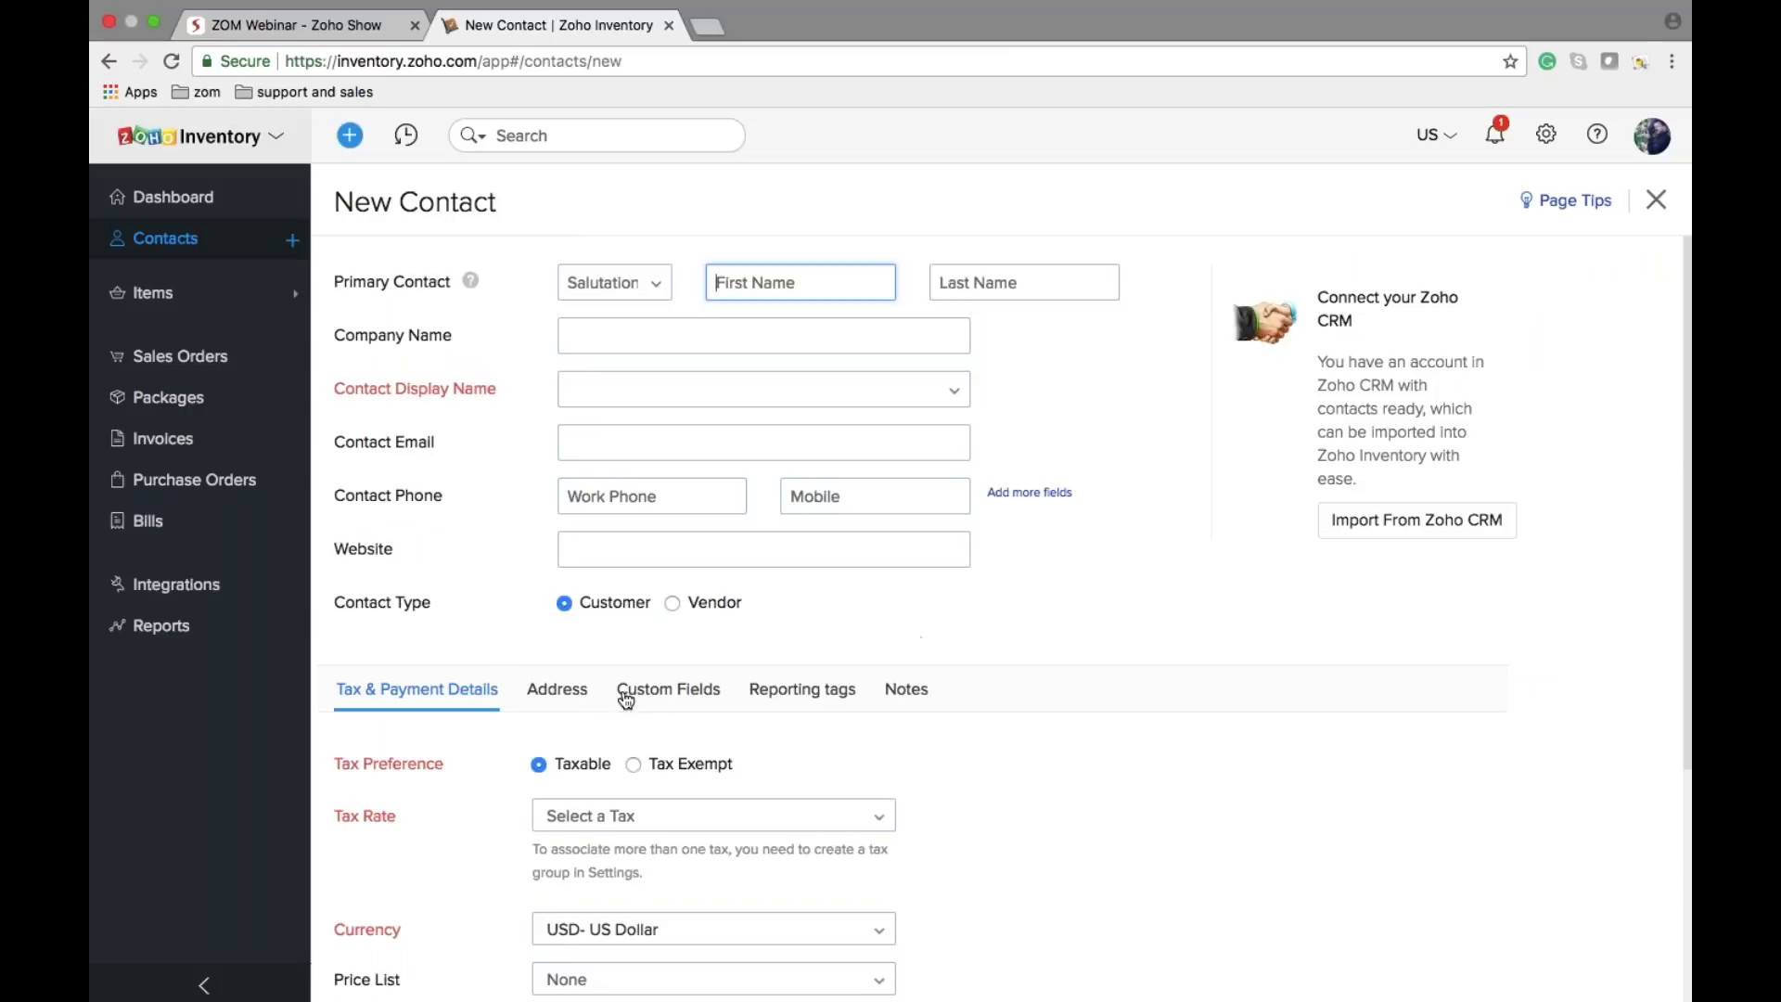
click(557, 689)
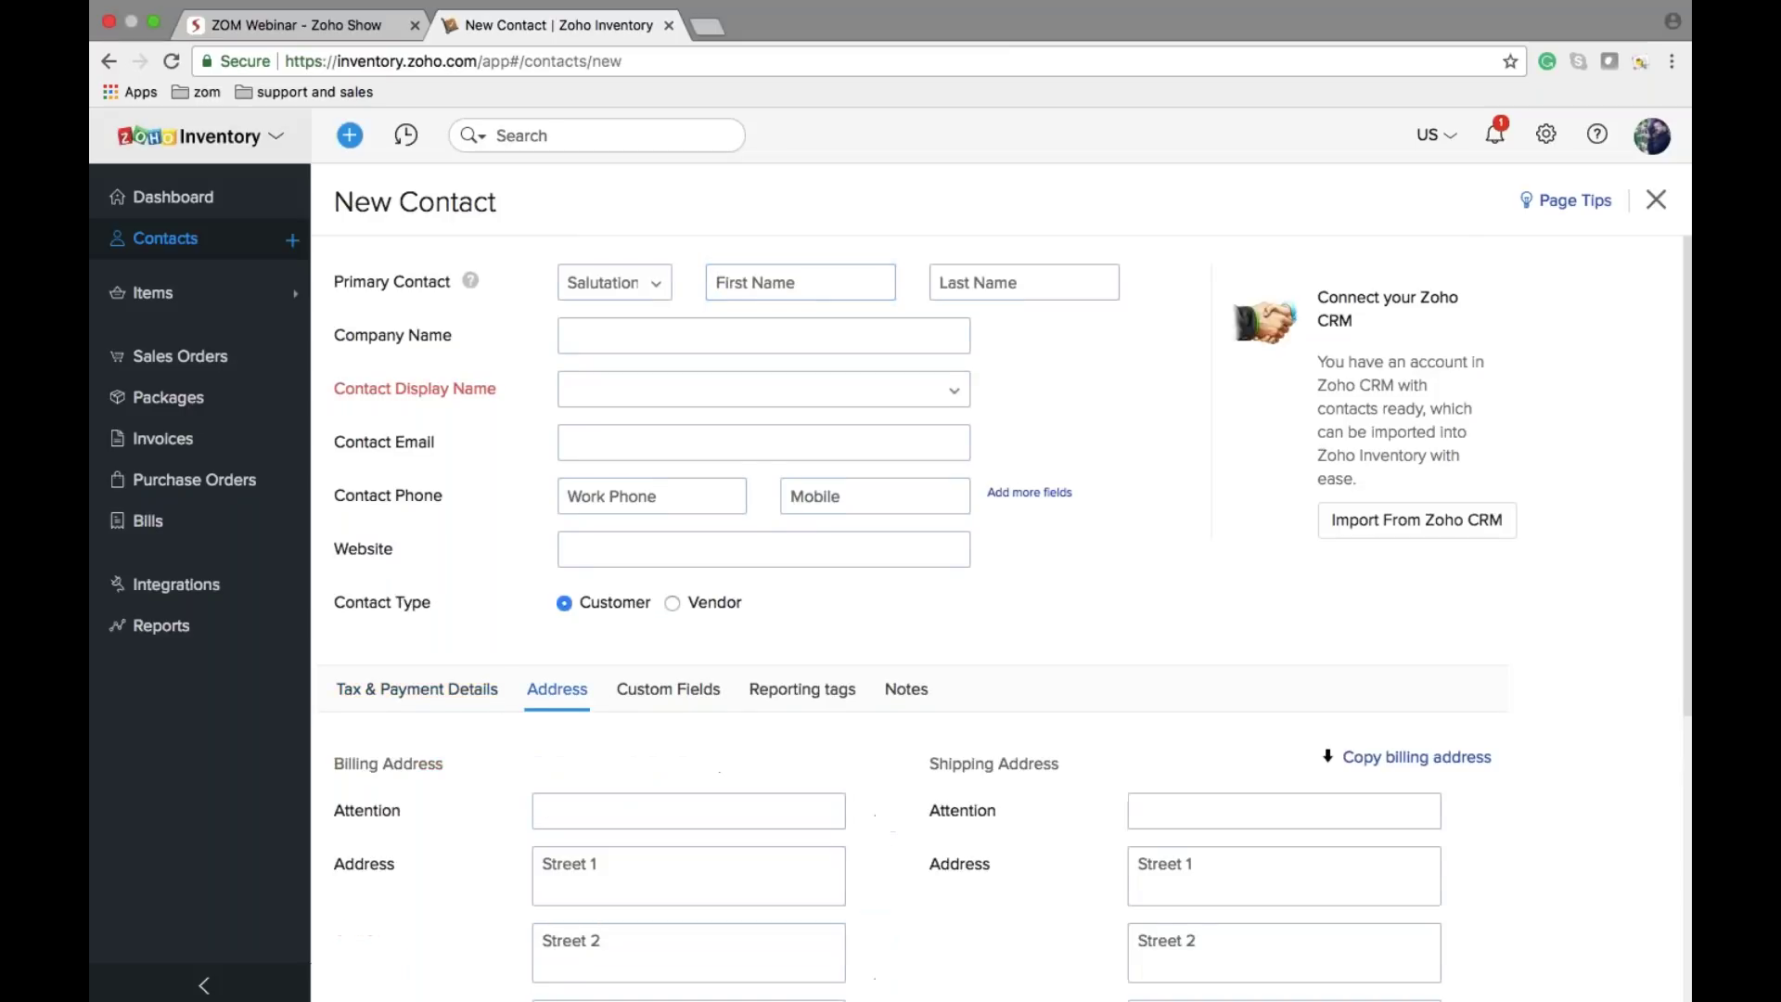
scroll(1007, 617, down, 4)
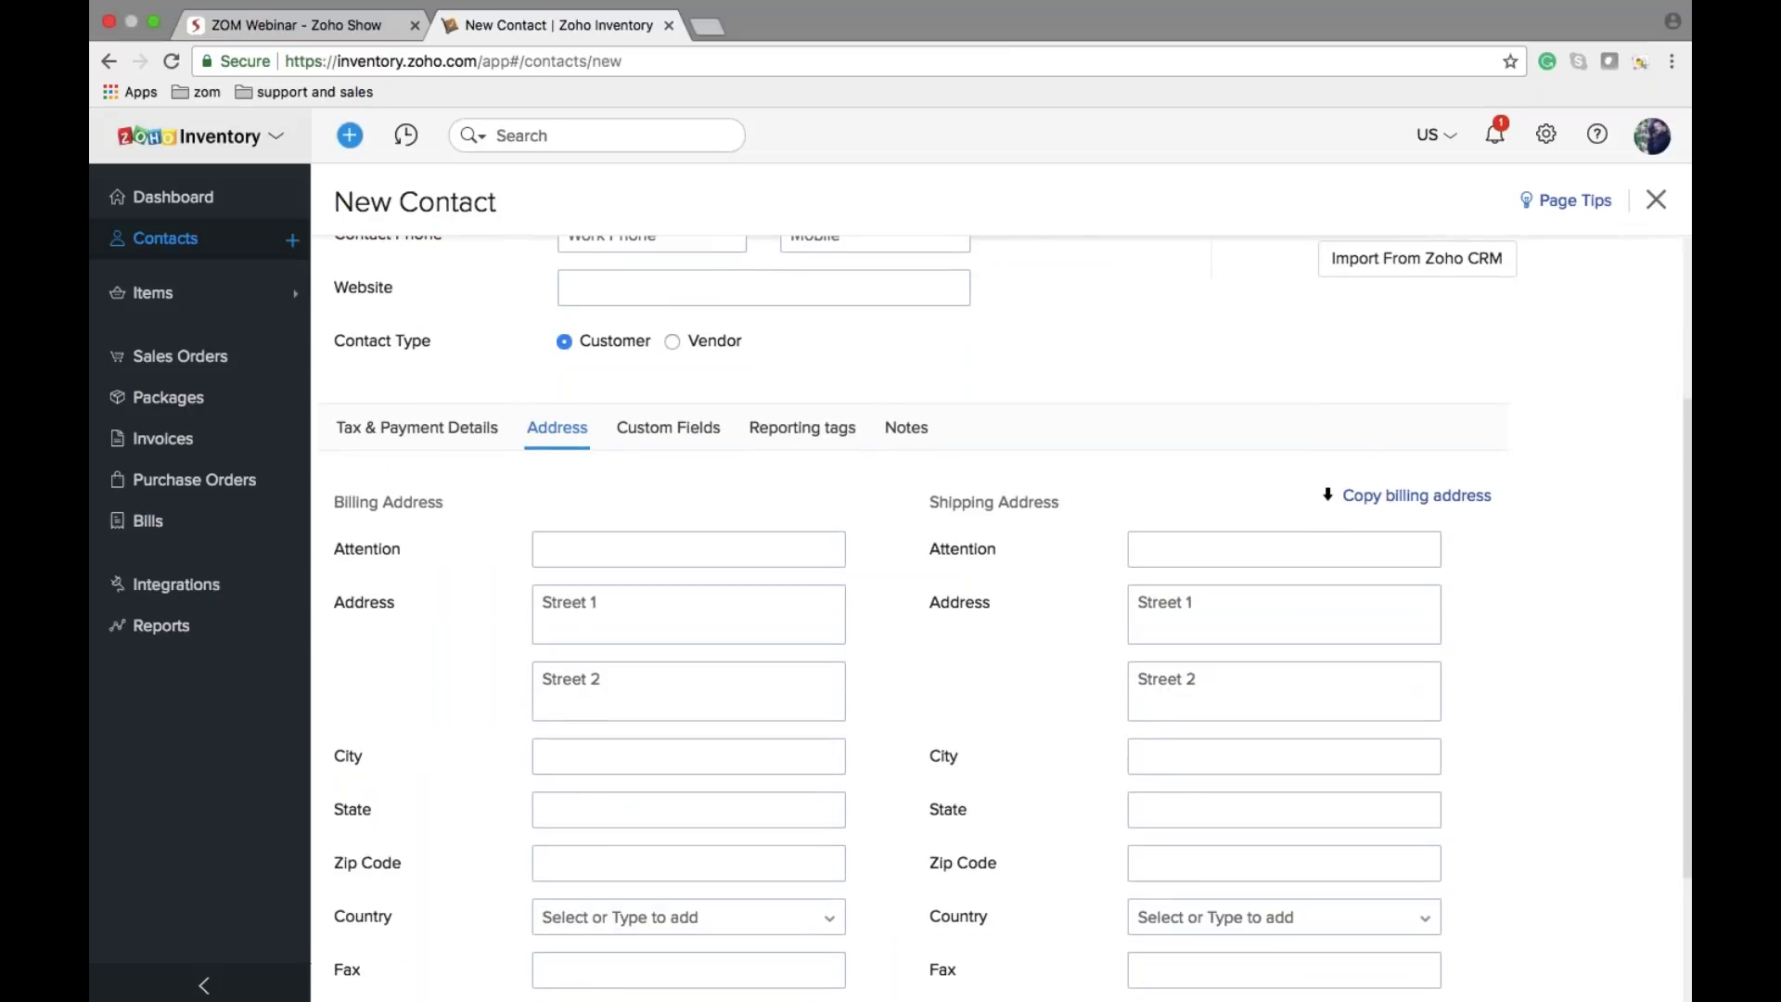
click(696, 425)
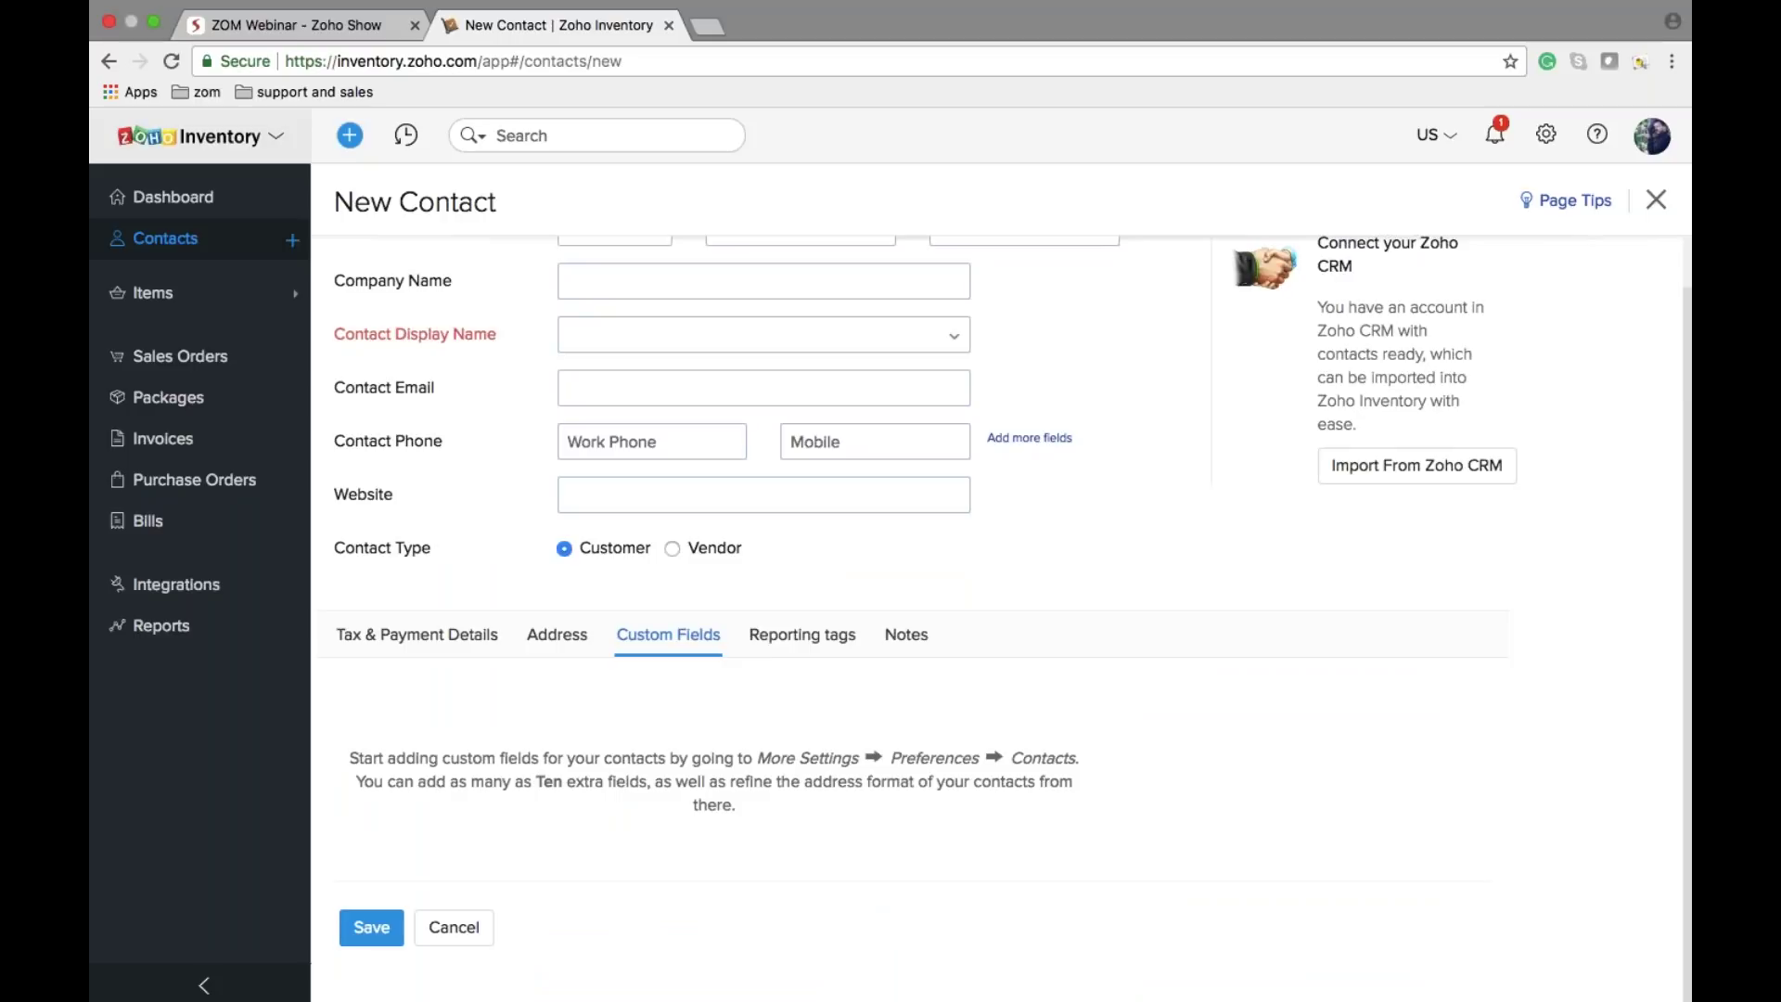
click(816, 649)
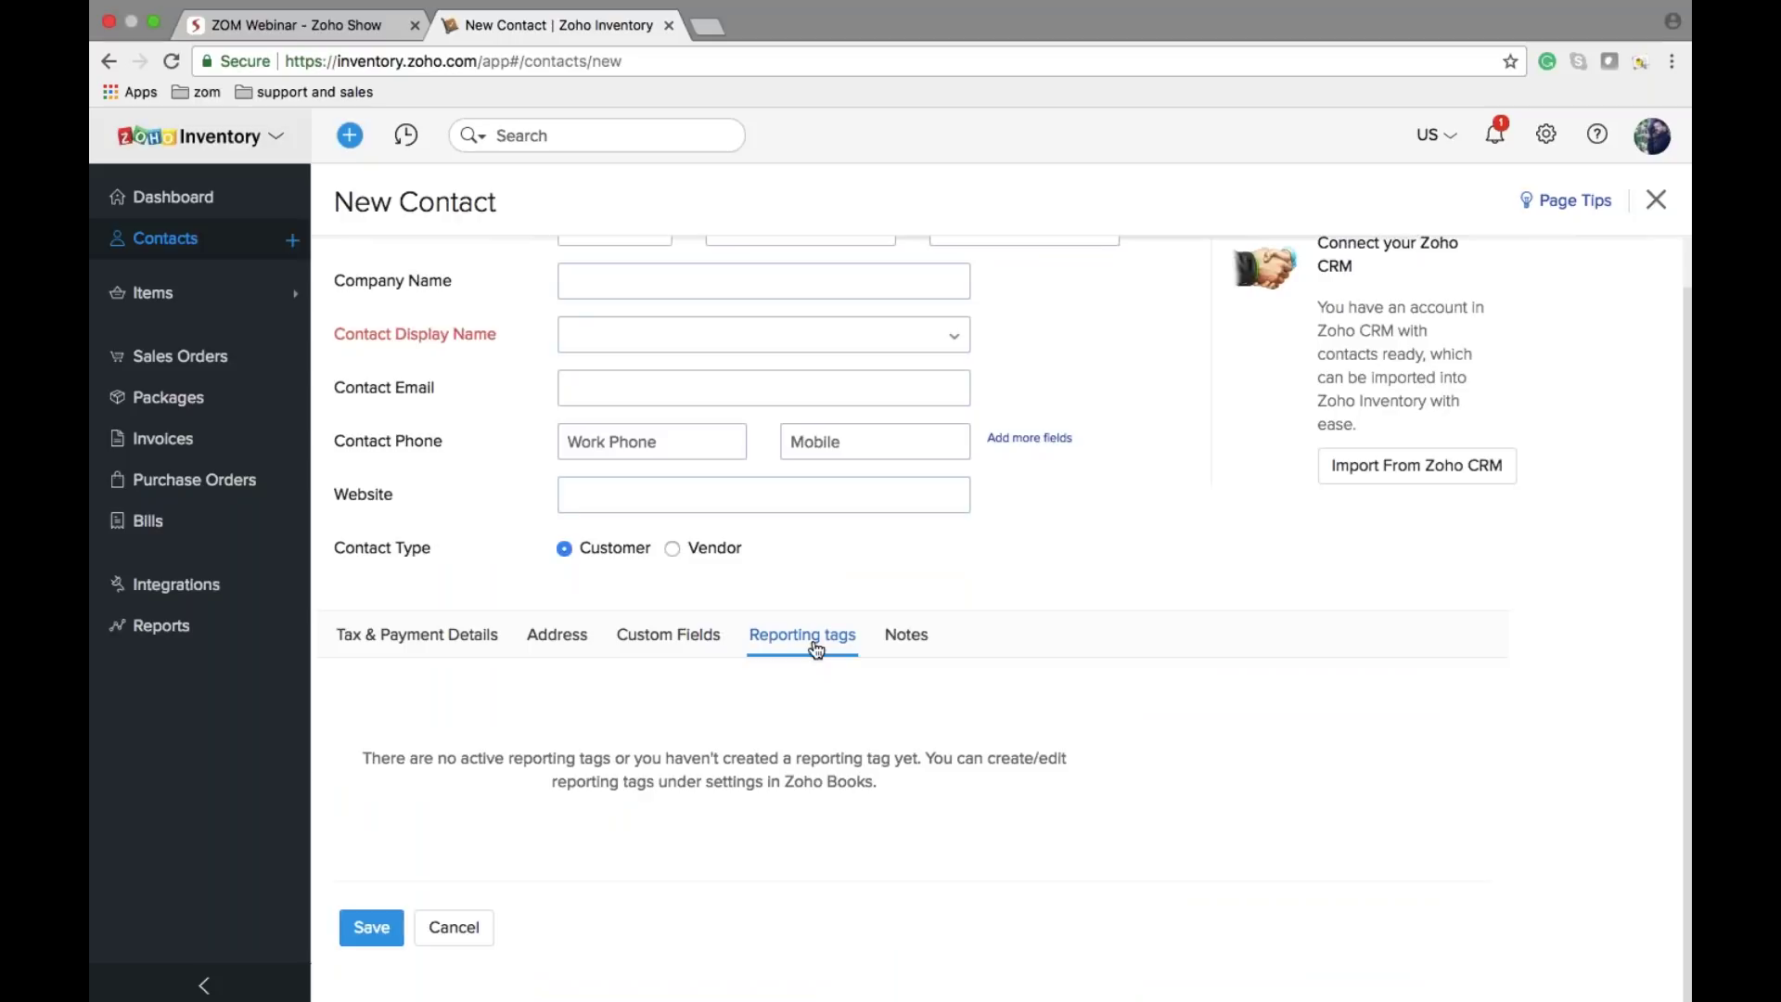
click(911, 651)
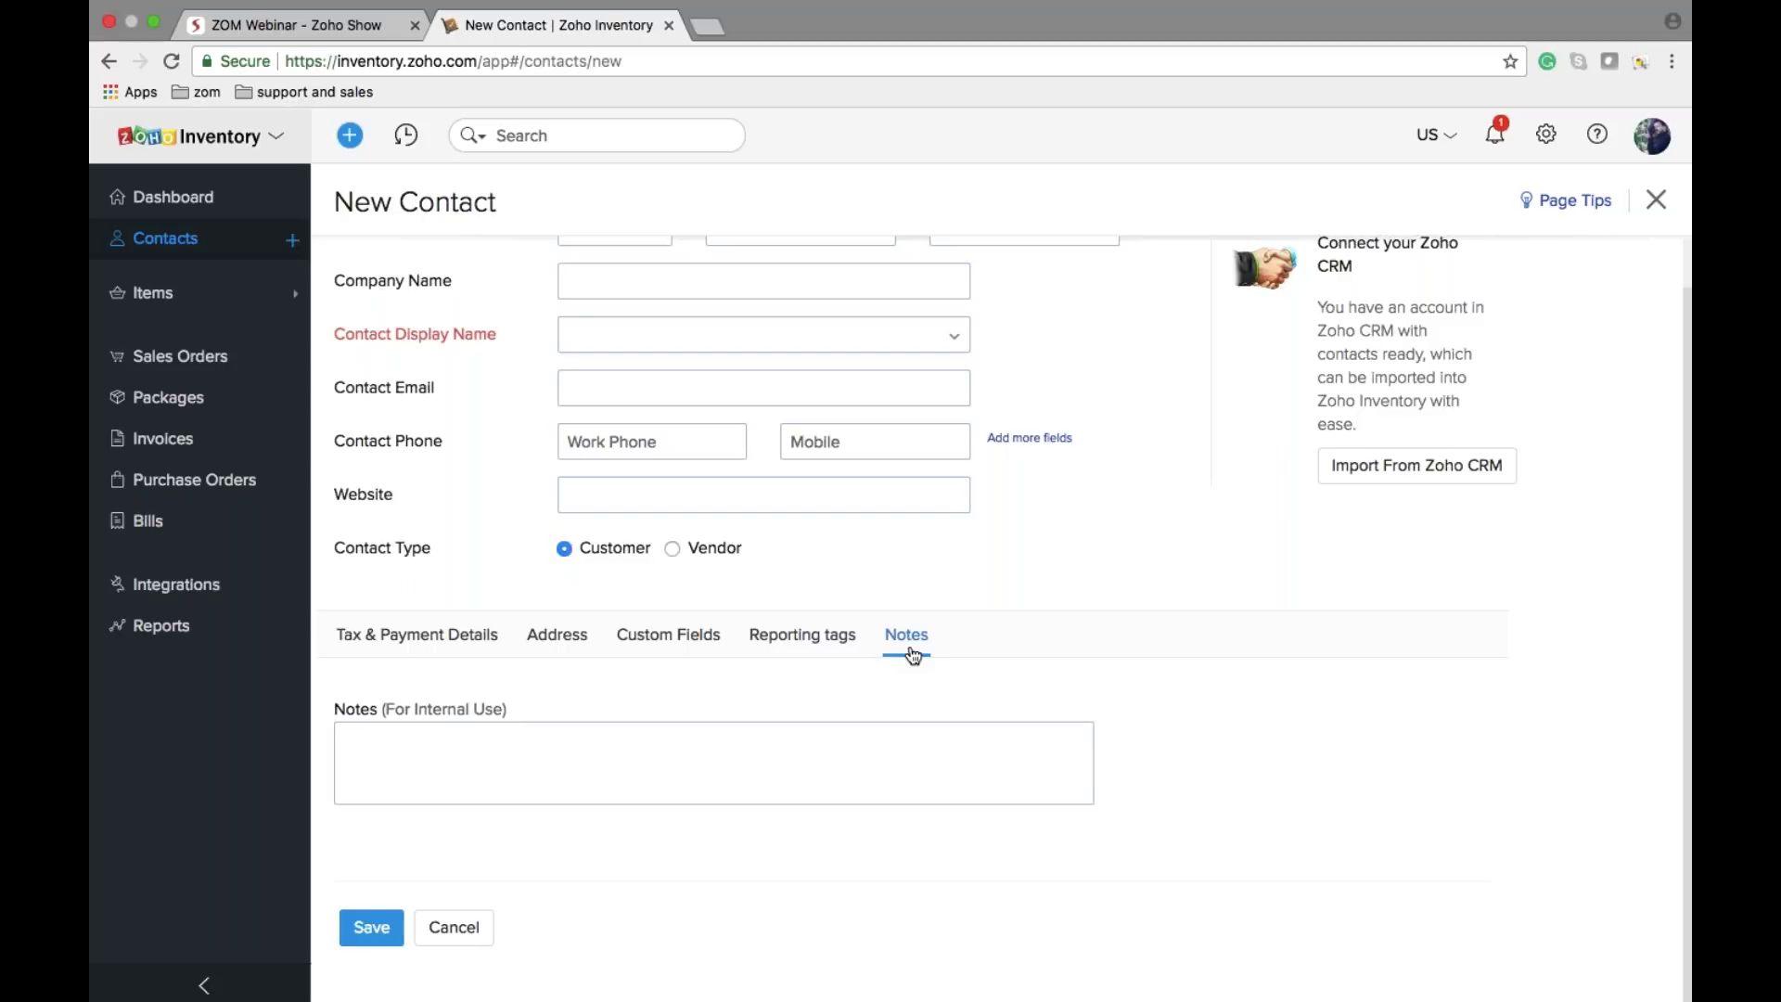
click(672, 548)
scroll(675, 550, up, 1)
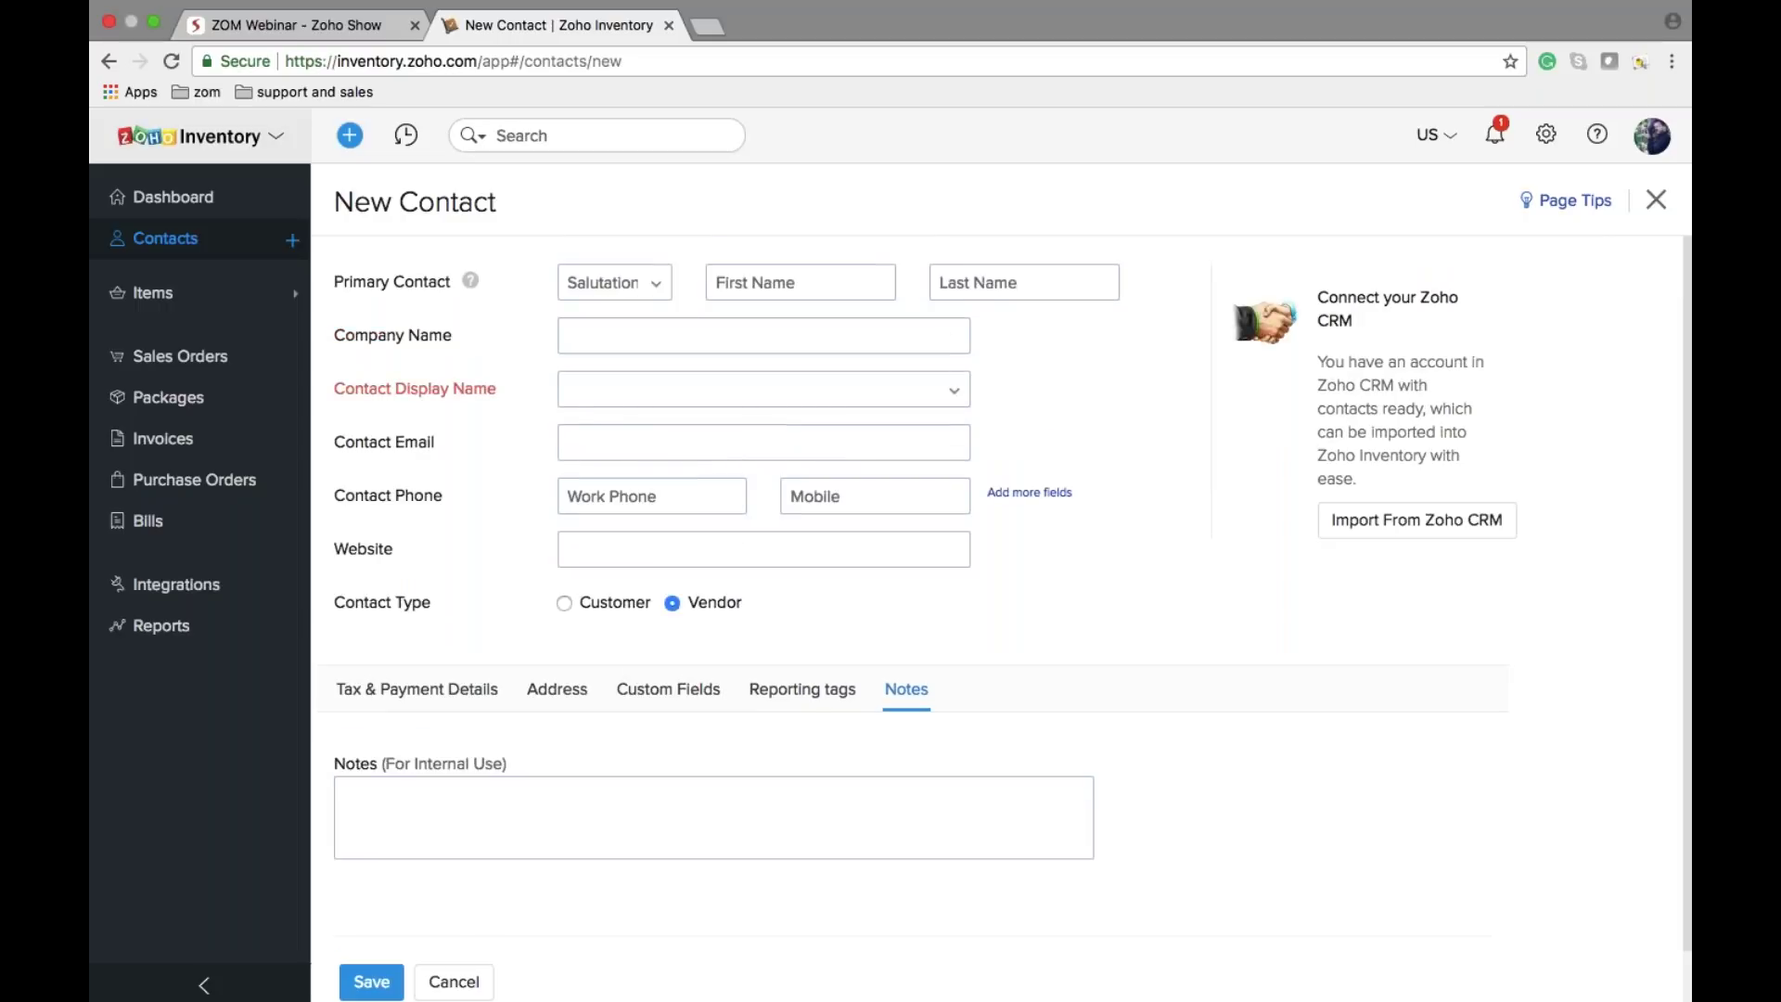
click(564, 604)
click(248, 239)
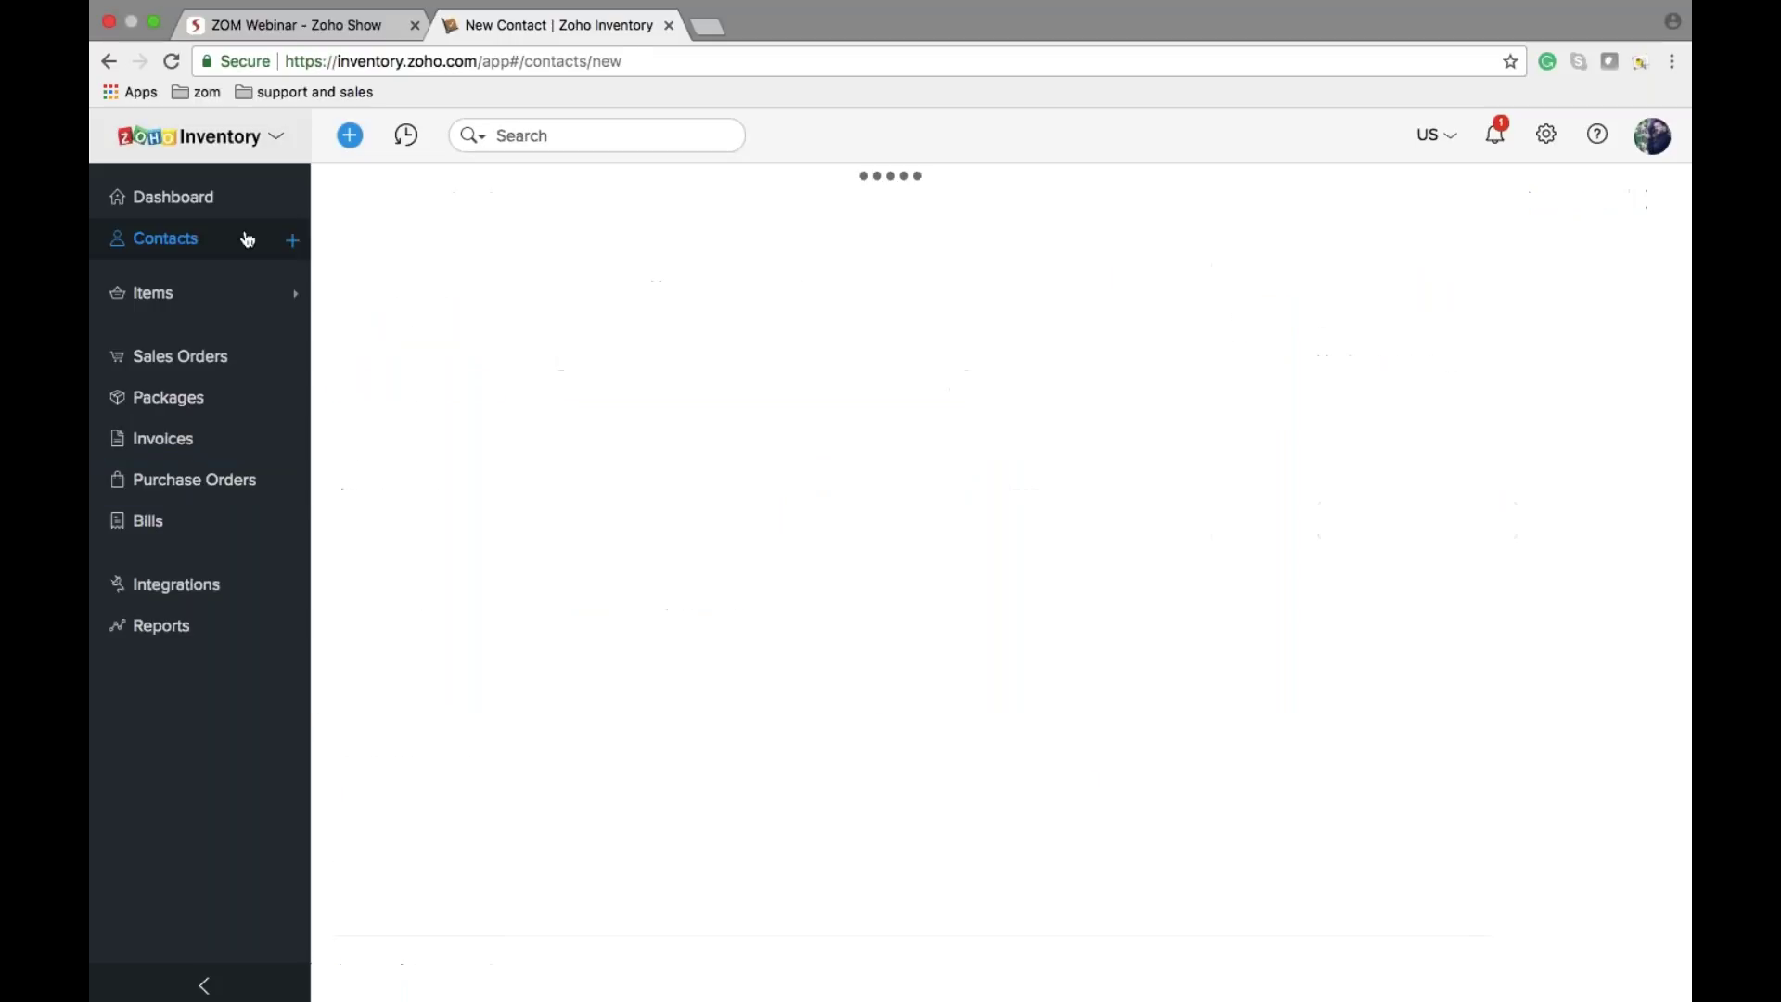
Step: Open the first contact and view its invoices and February 2018 account statement
click(373, 298)
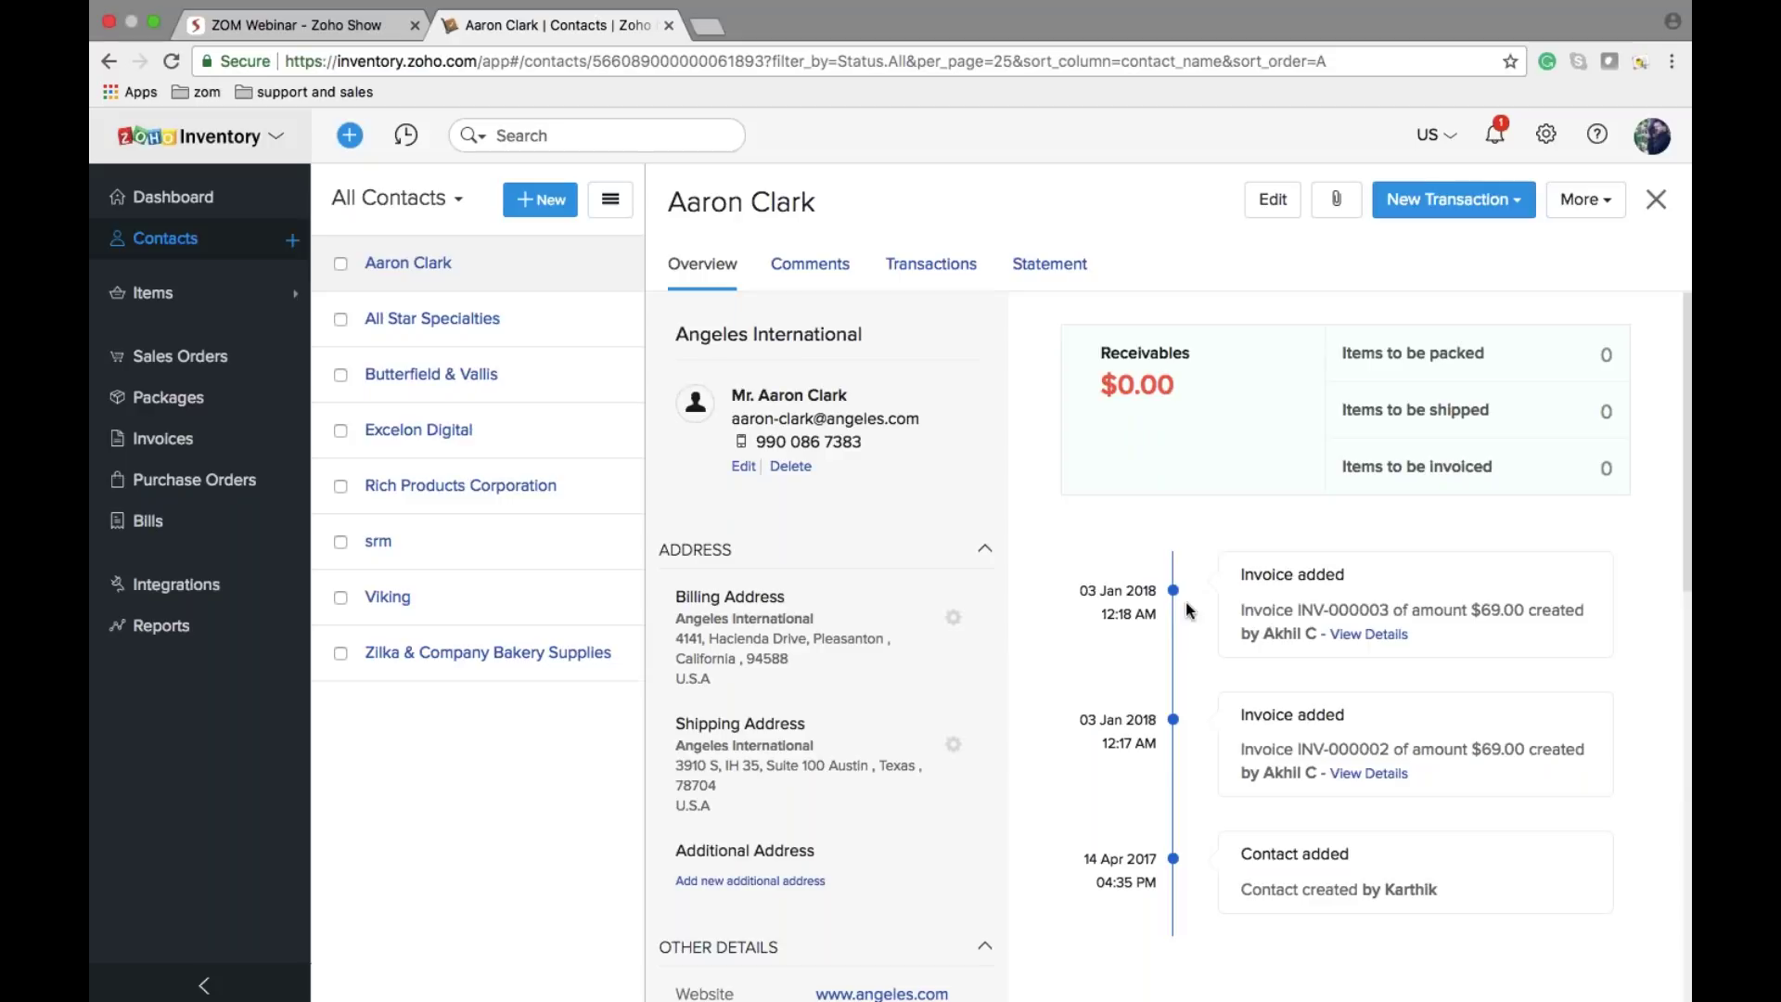
click(926, 266)
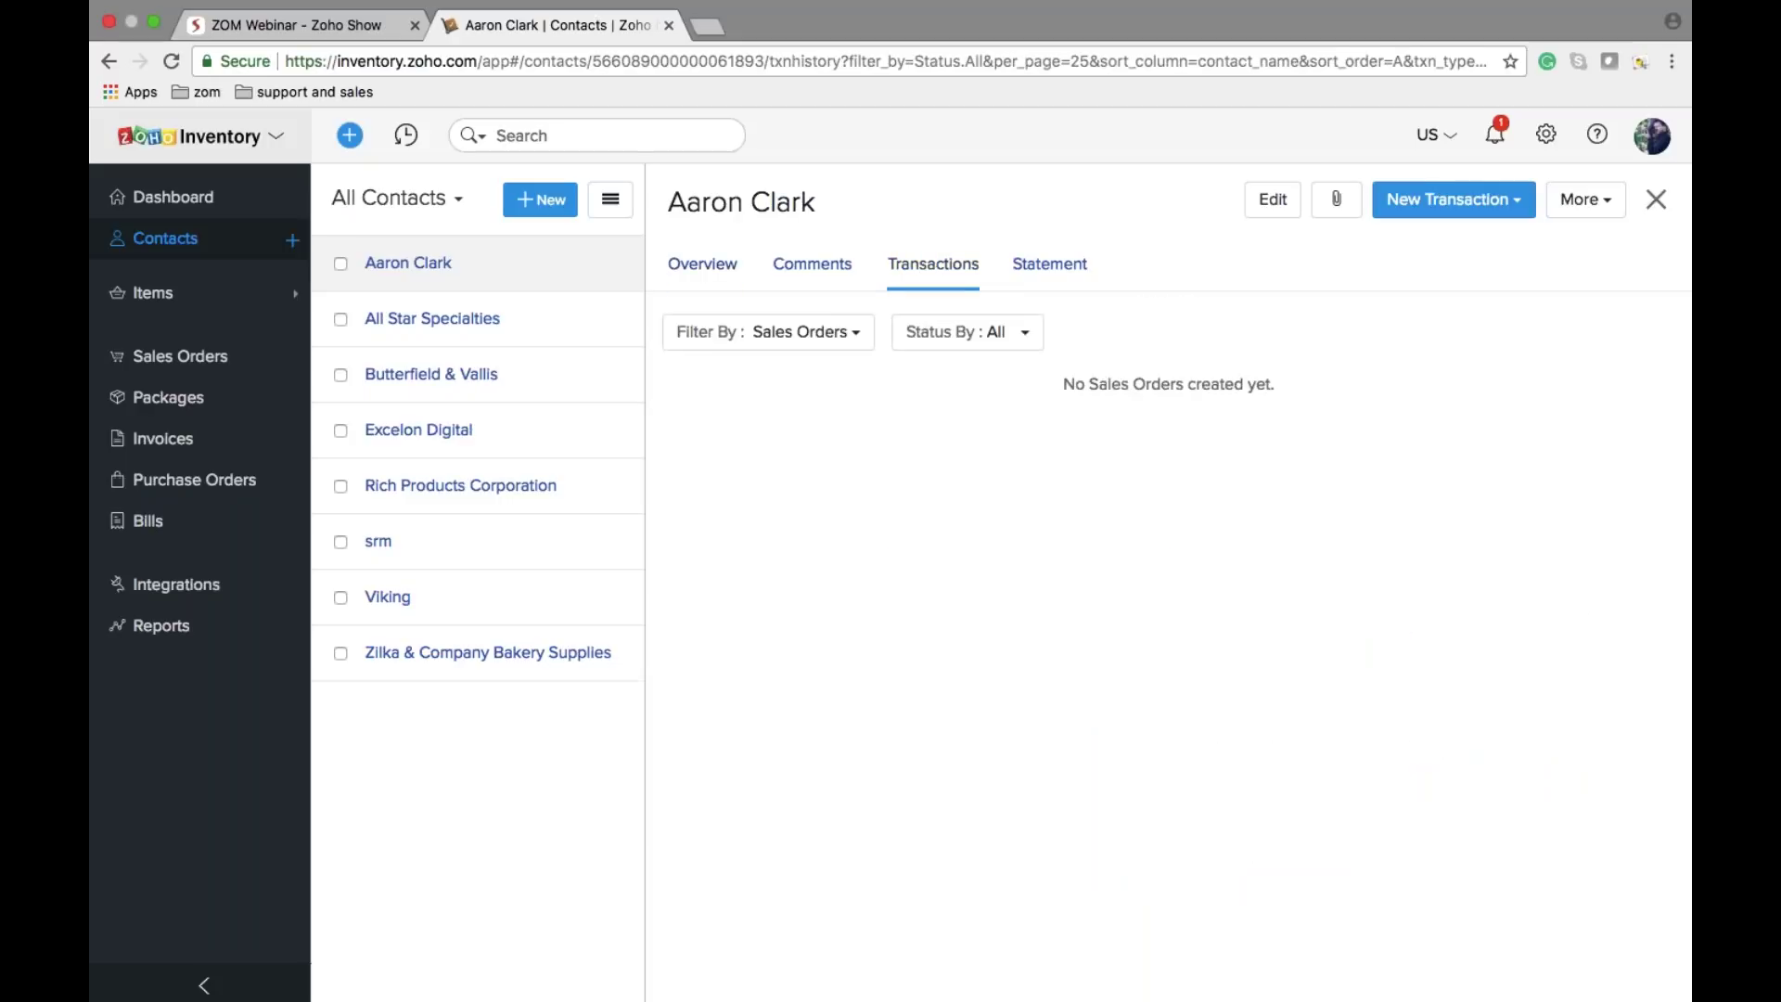
click(846, 336)
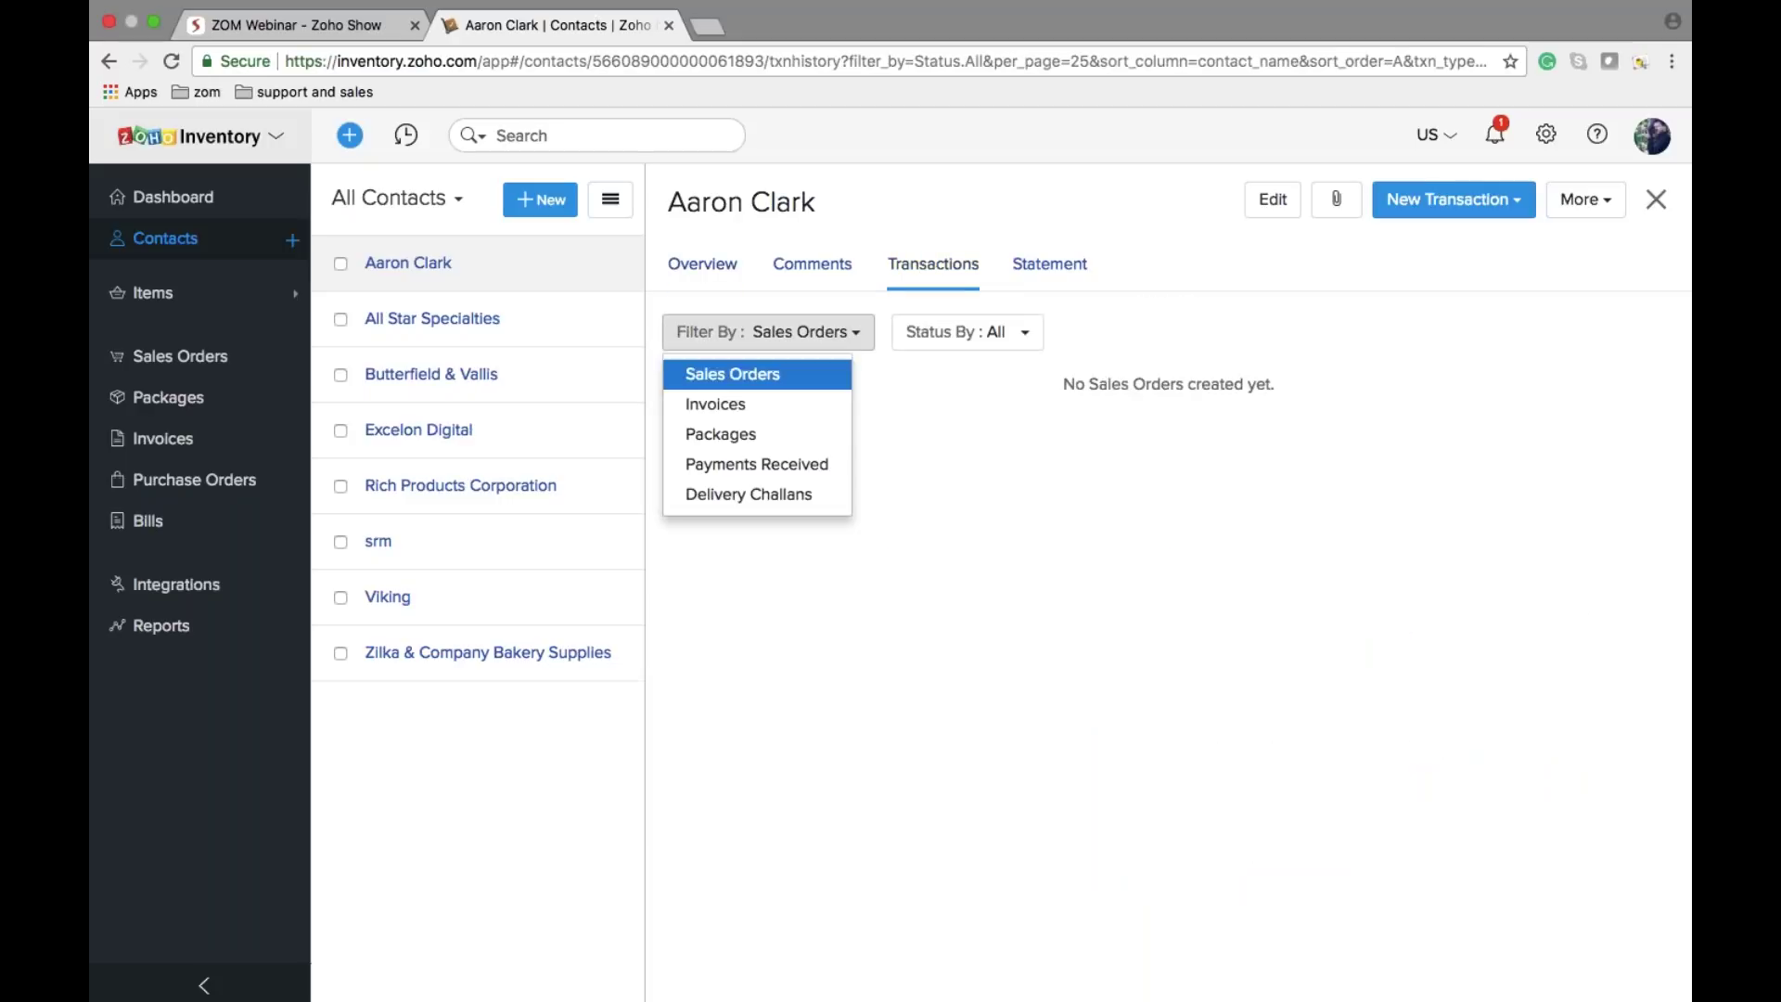
click(820, 404)
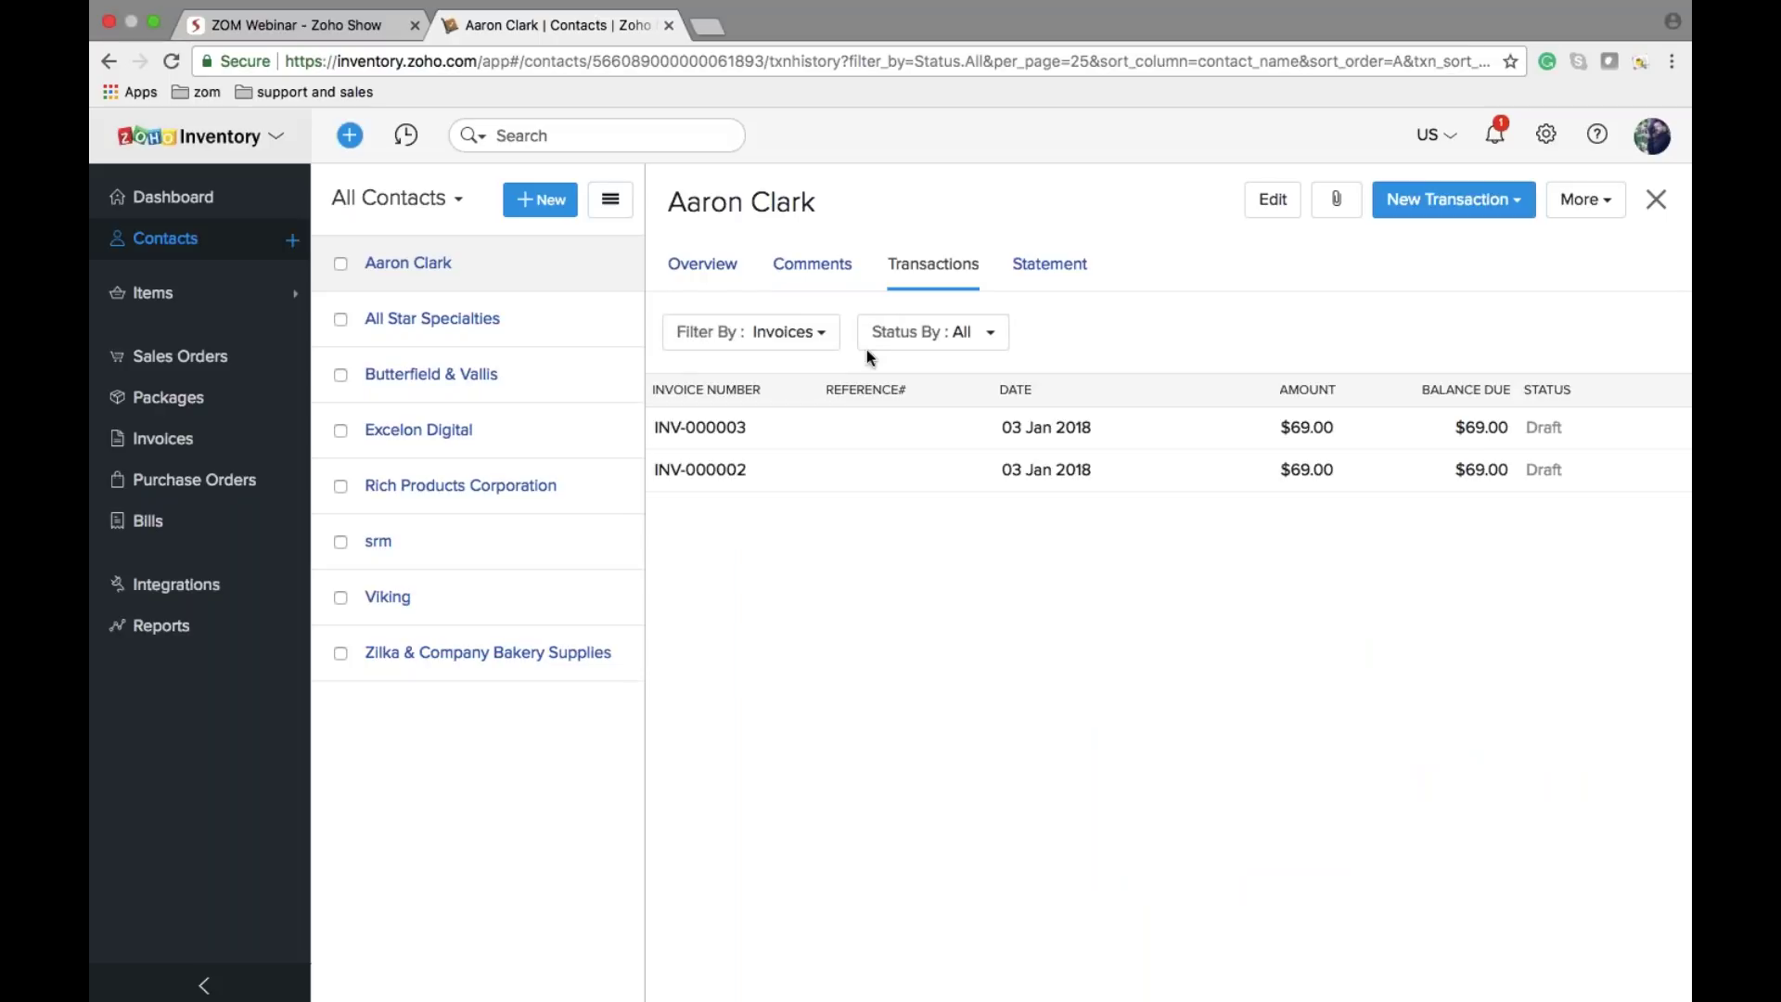
click(1033, 277)
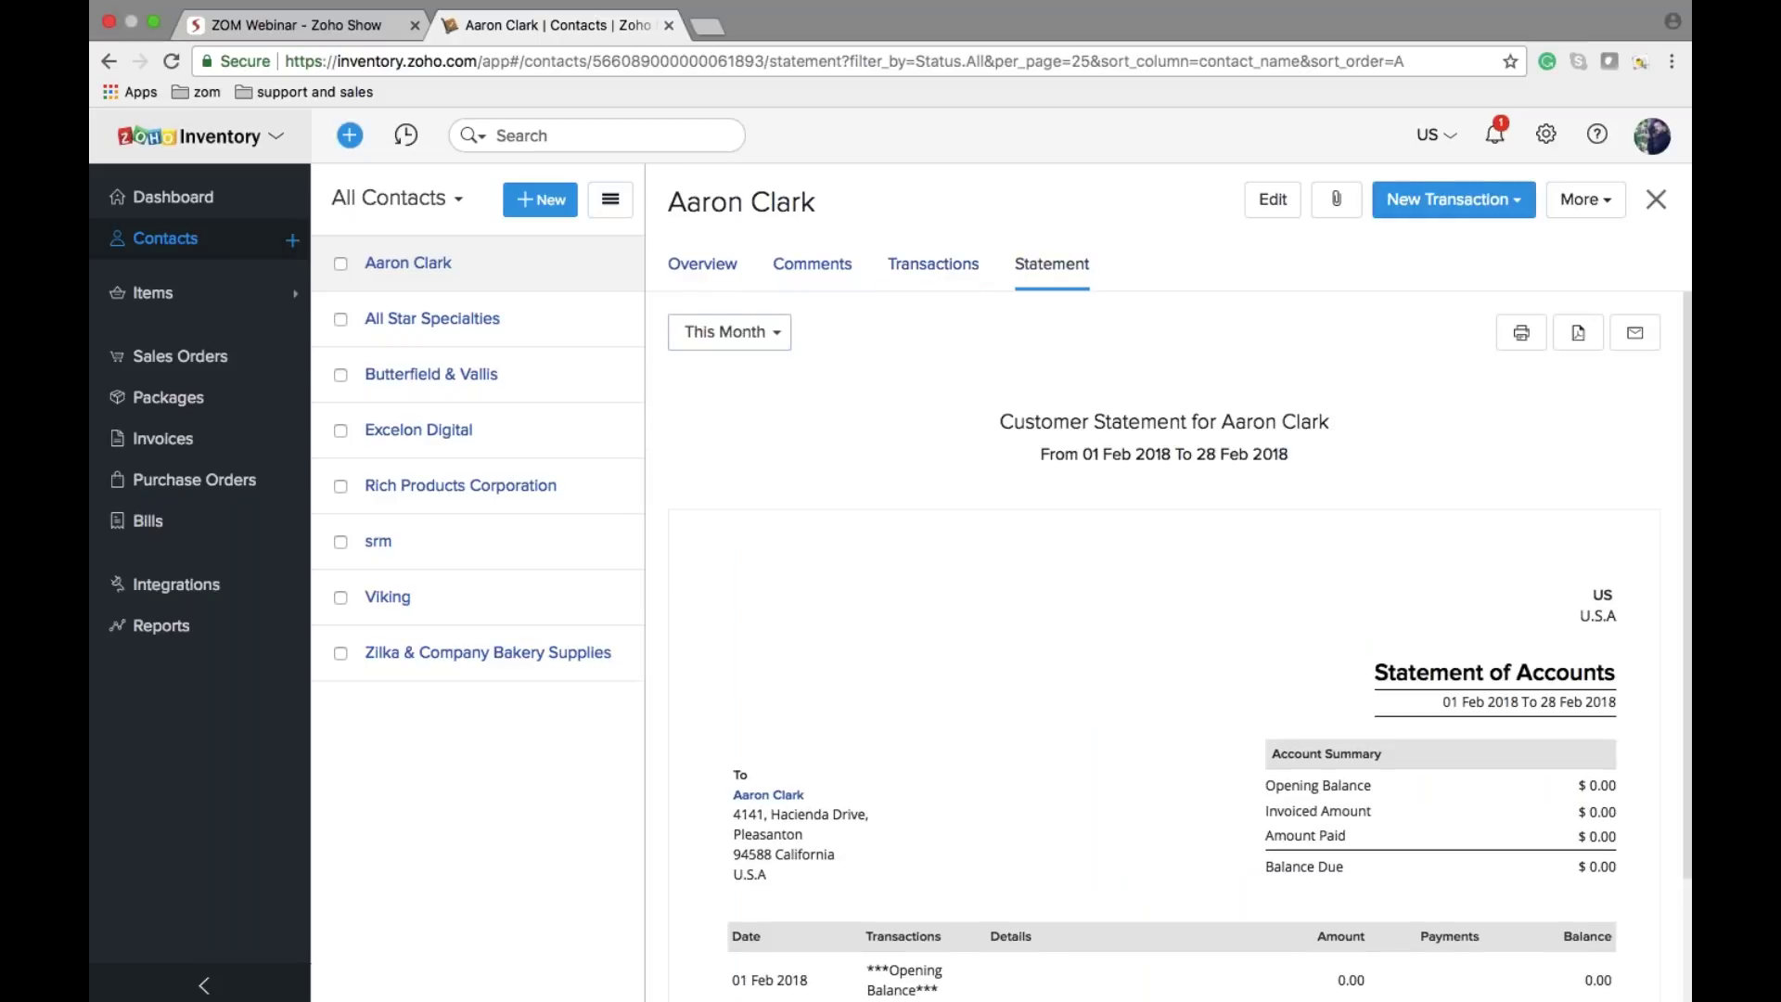
scroll(1047, 715, down, 3)
scroll(1047, 715, up, 3)
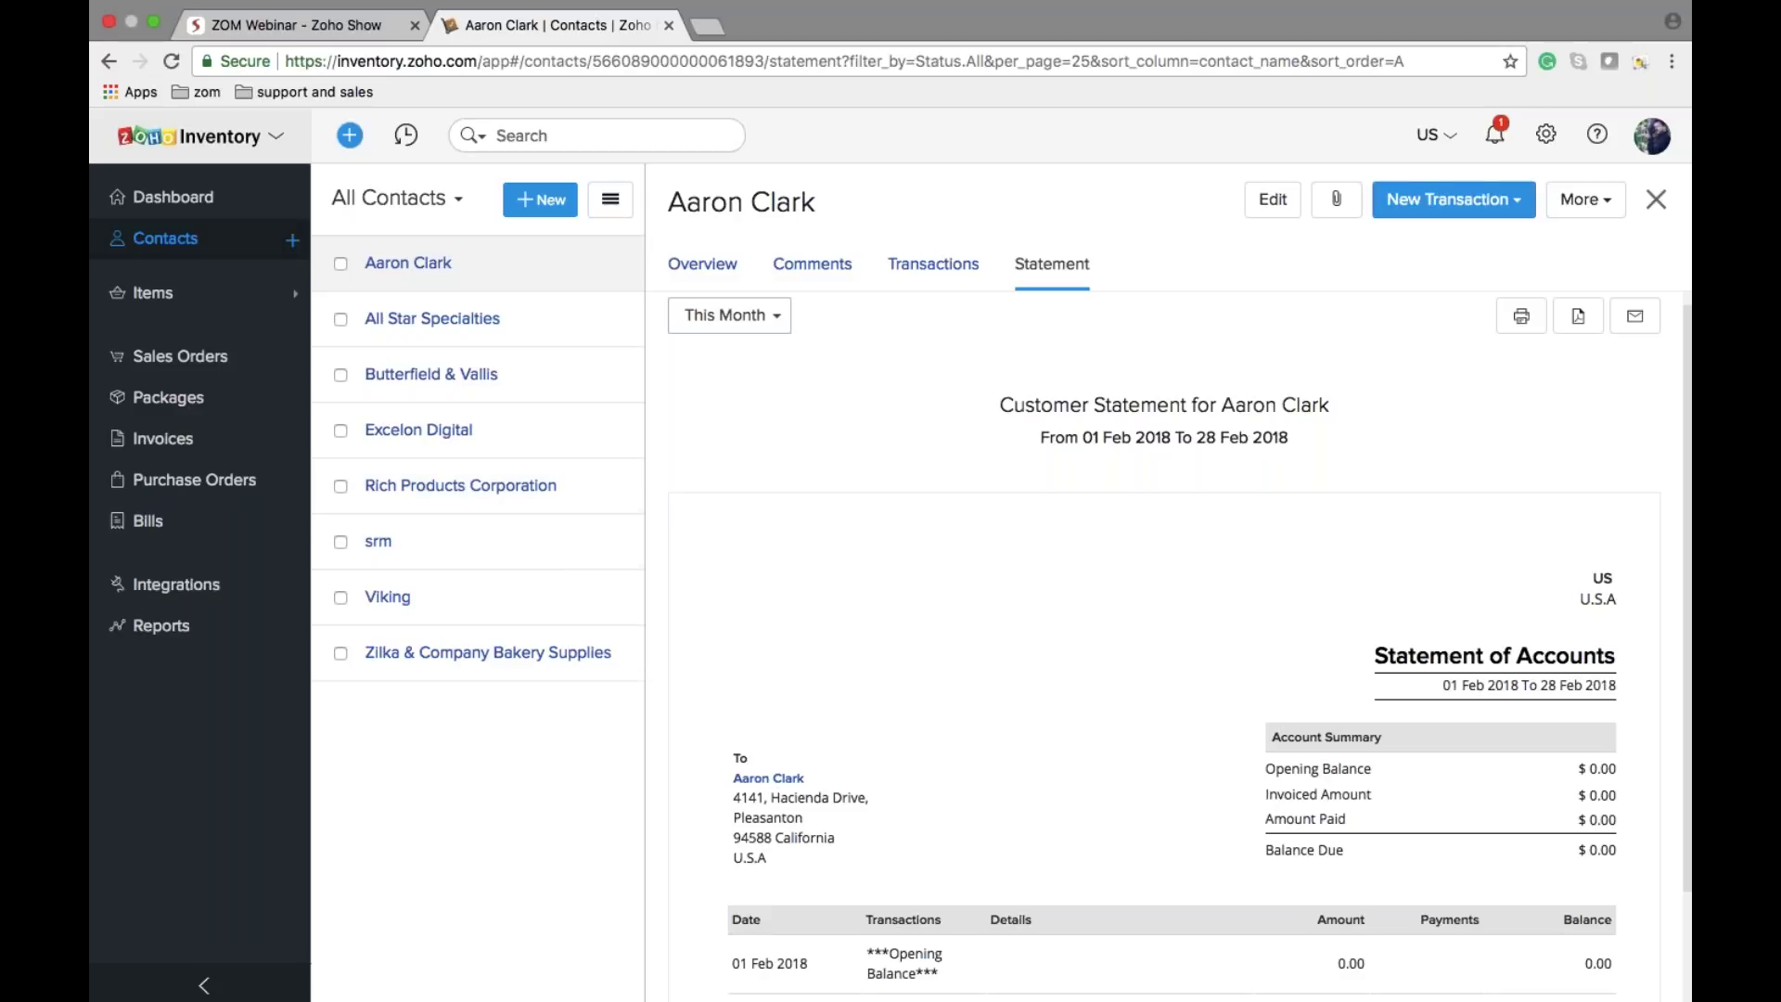
Step: Filter the contact list to vendors only, then back to all contacts
click(394, 198)
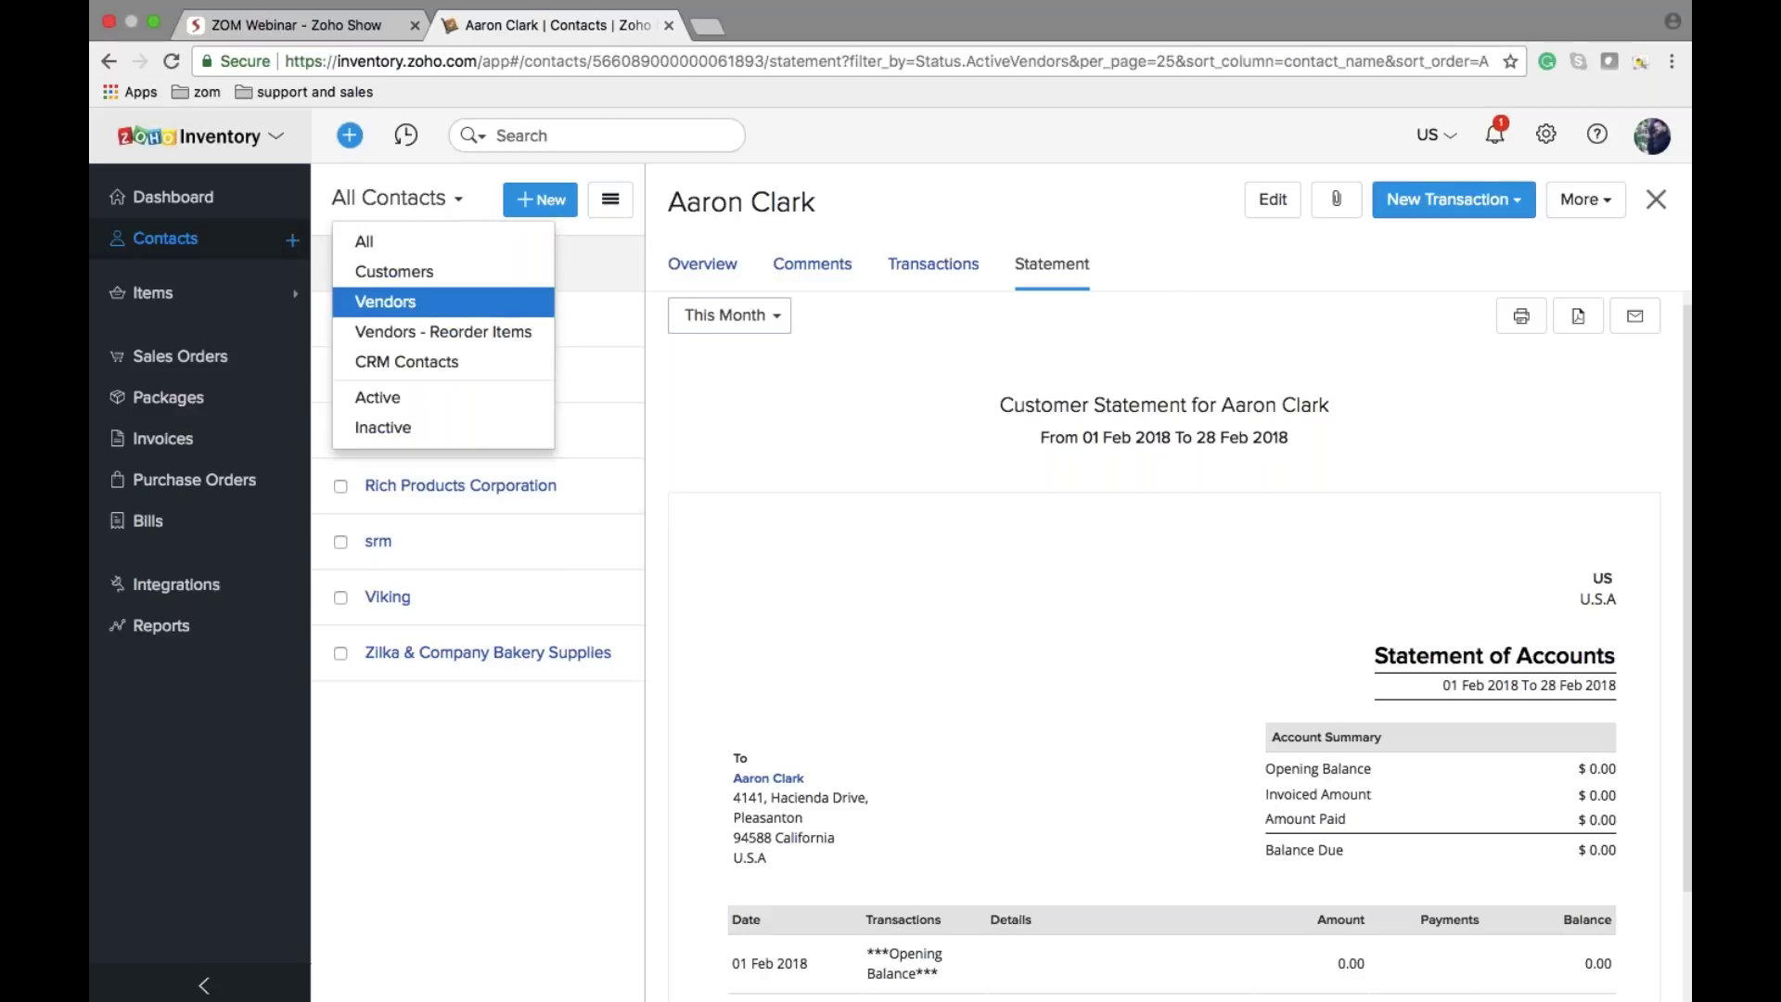
click(380, 298)
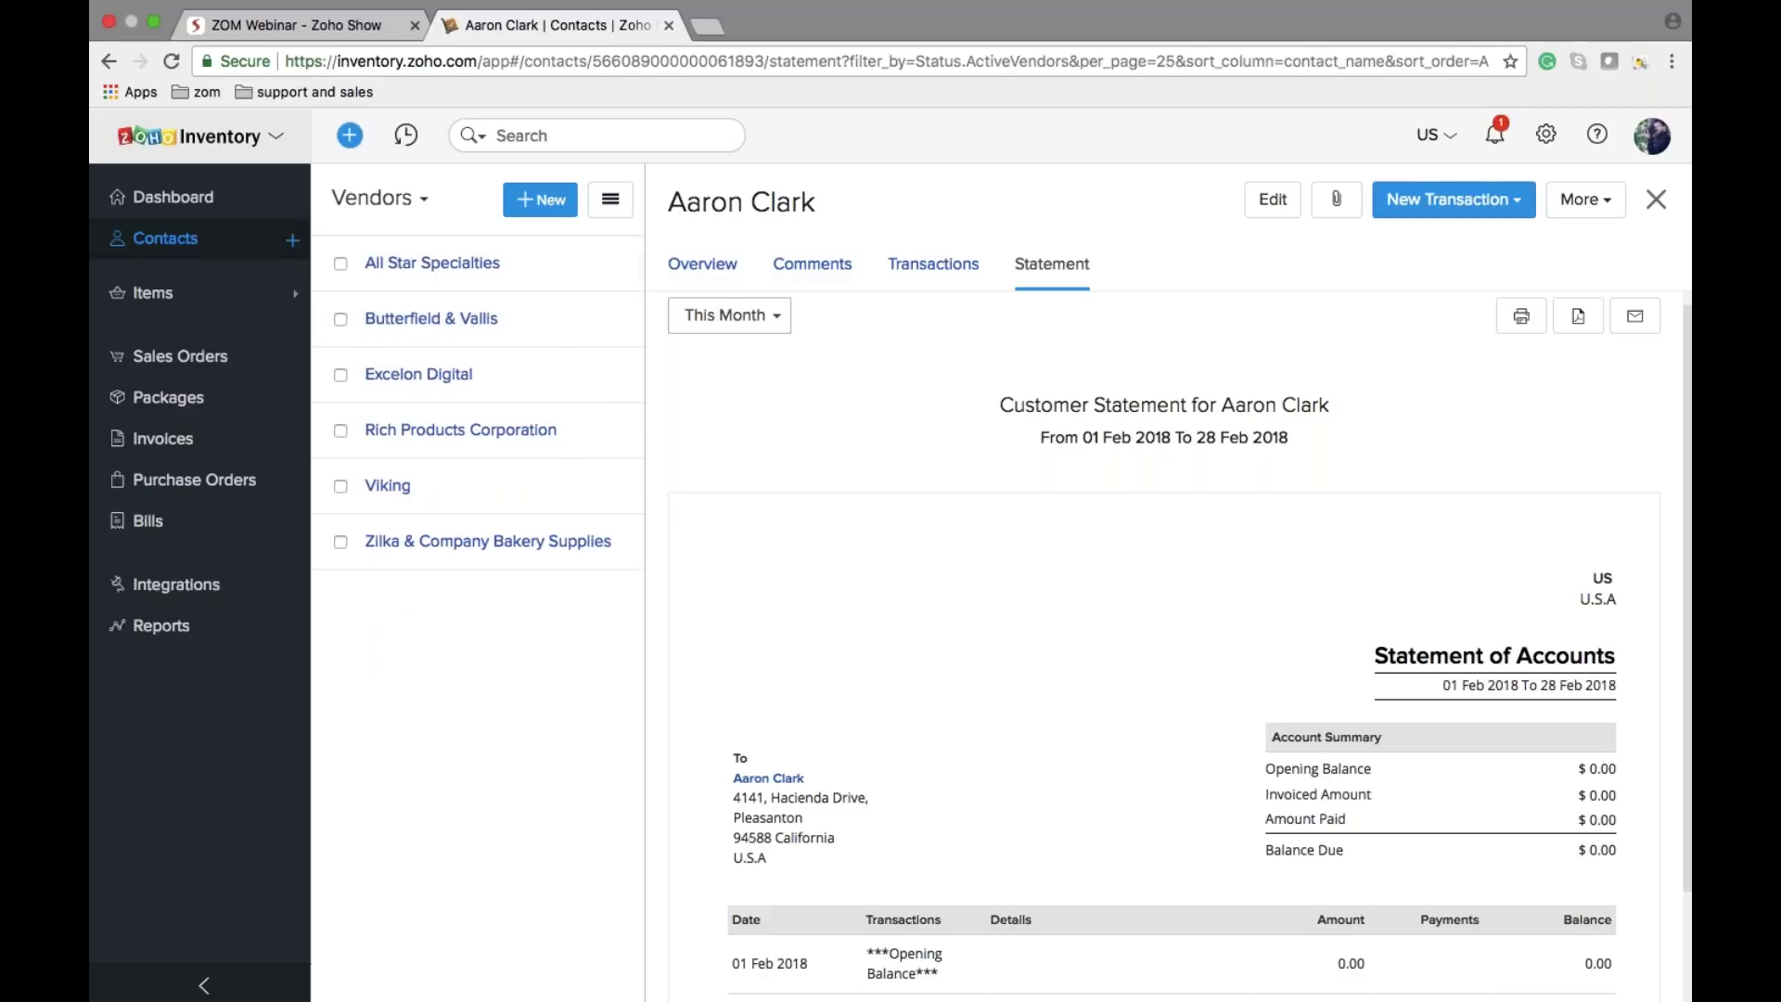
click(380, 197)
click(408, 241)
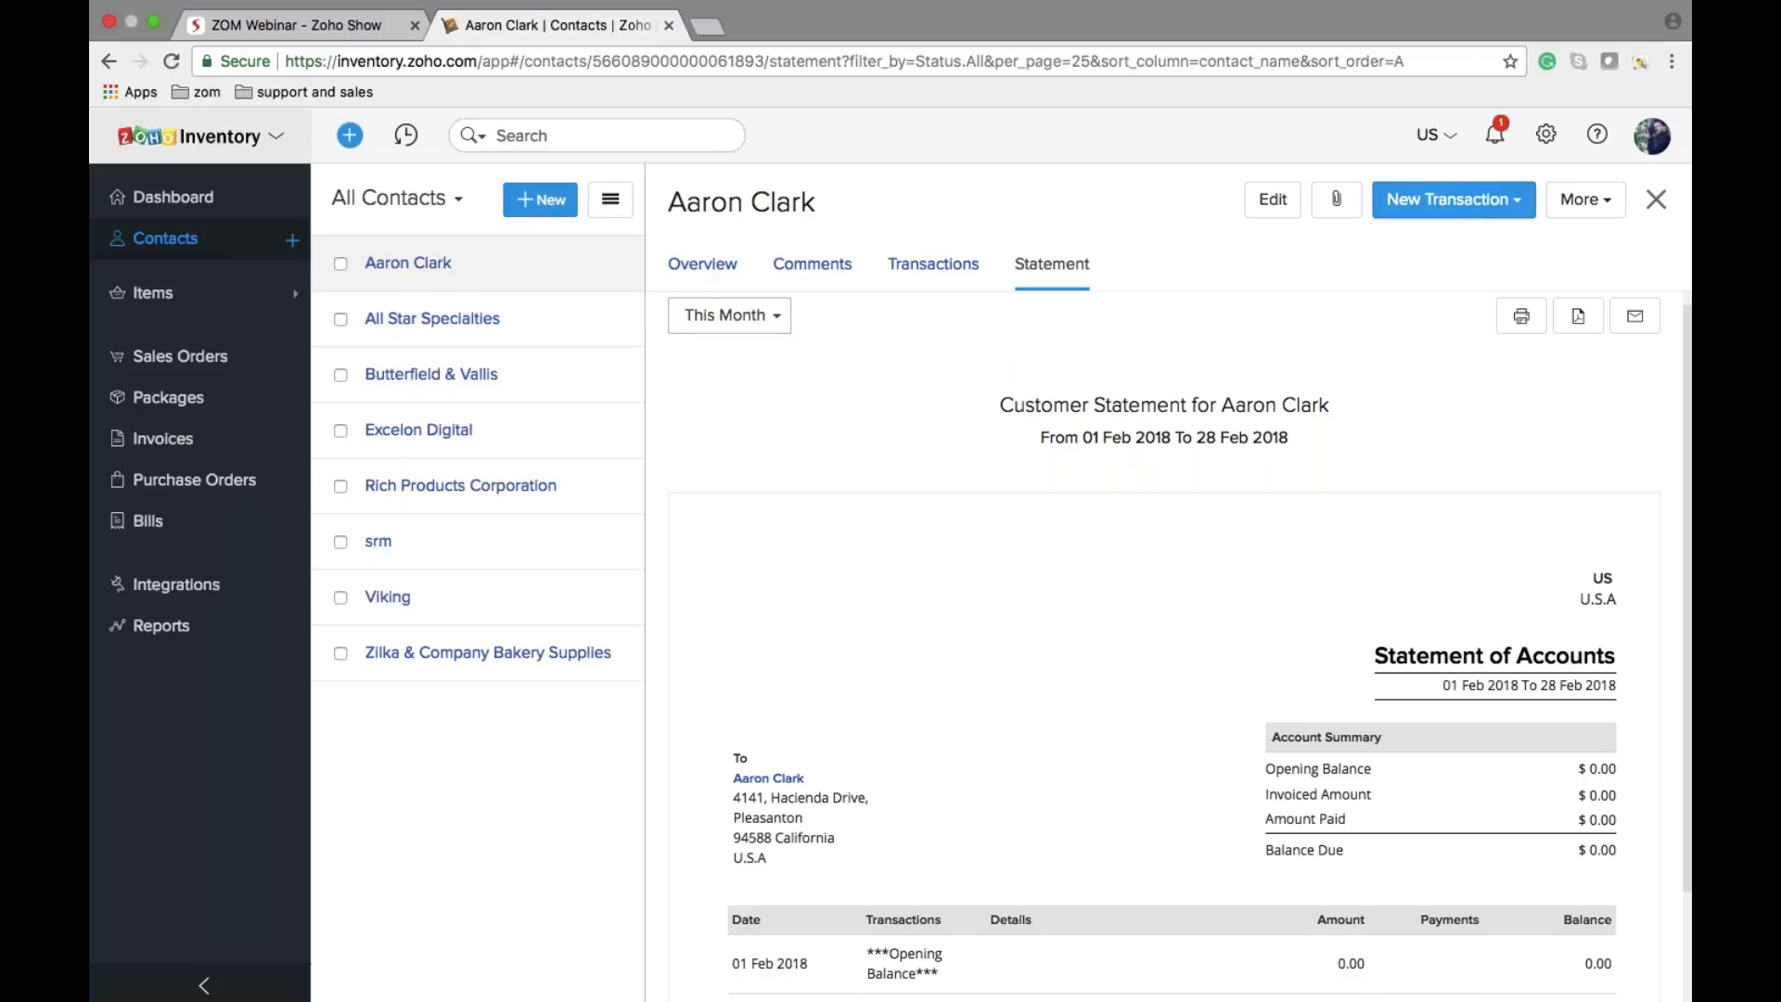
Step: Browse the New Transaction and More menus, then expand Items in the sidebar
click(1493, 212)
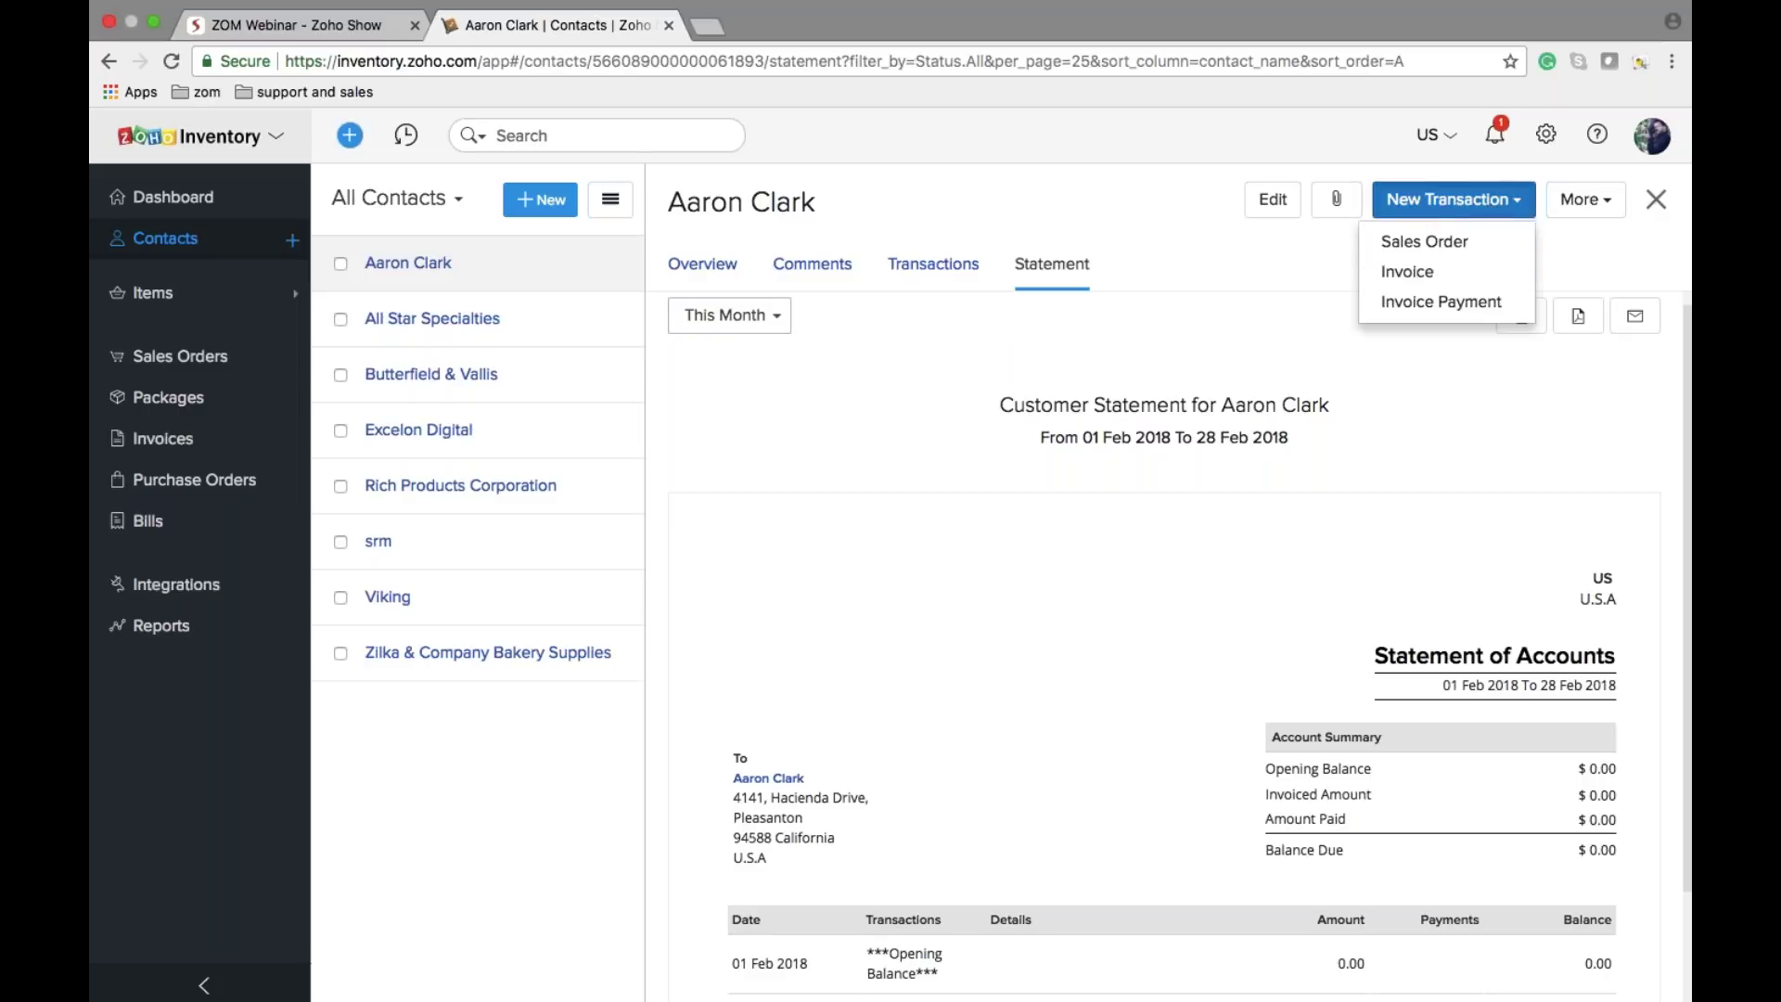
click(1433, 419)
click(1582, 213)
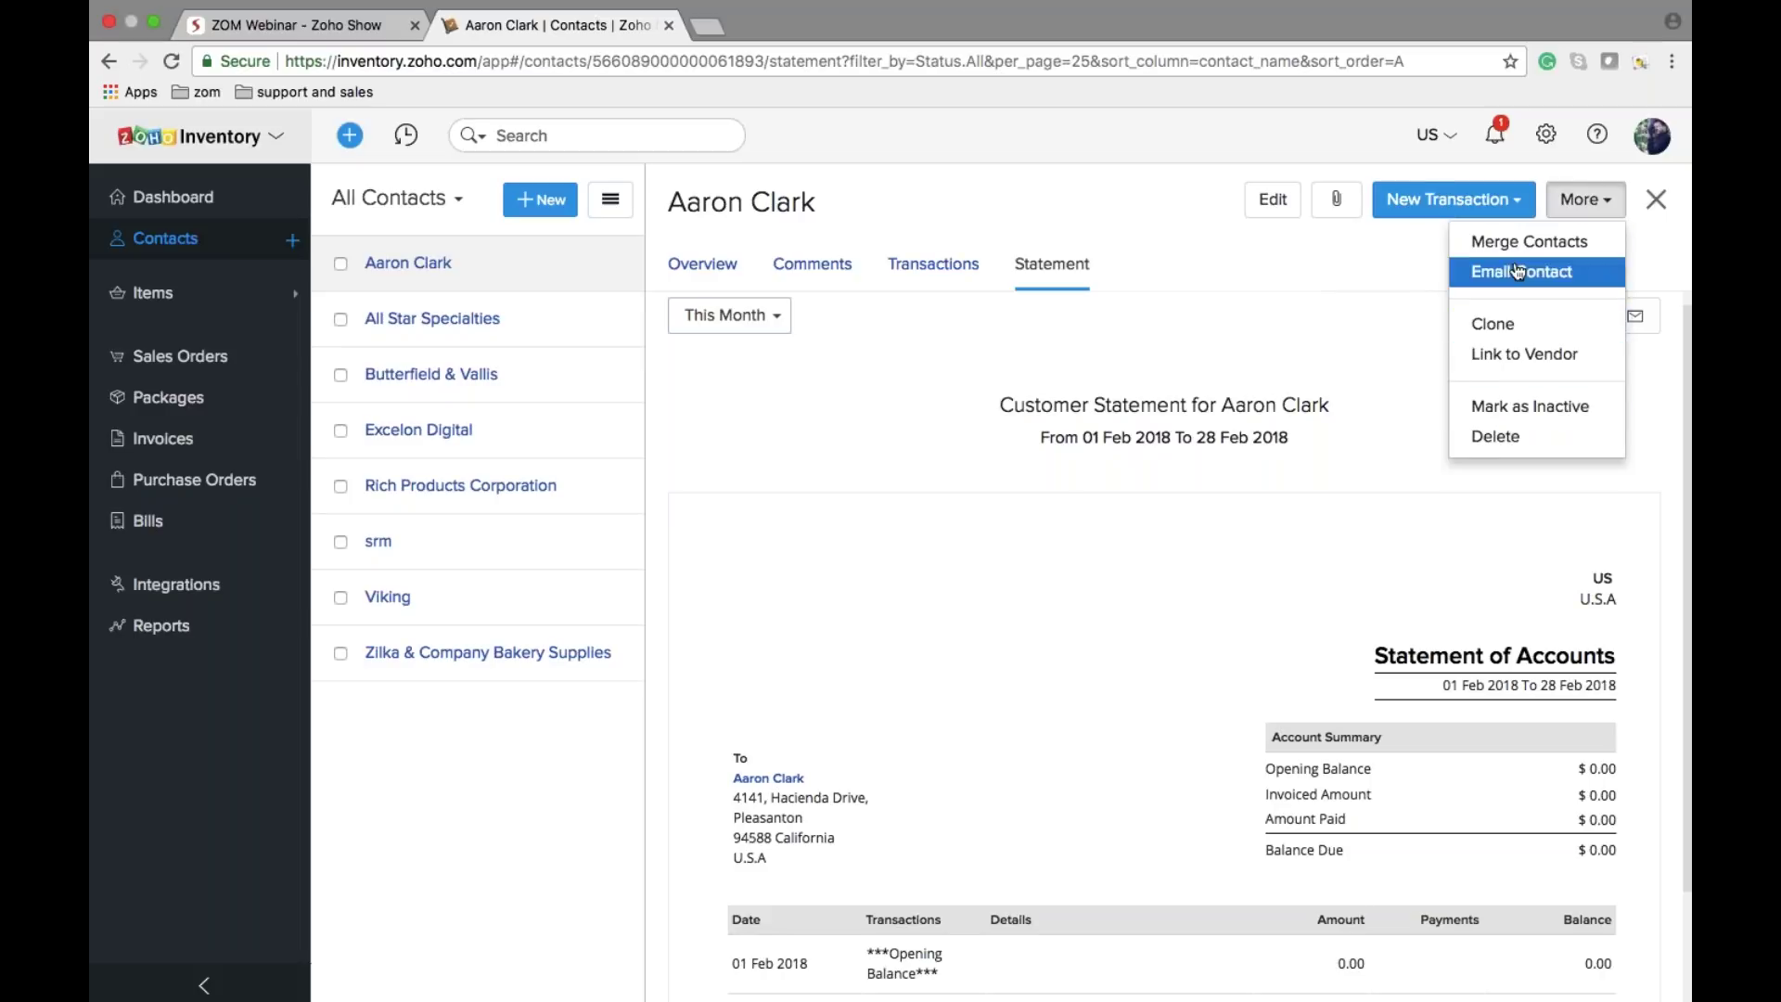
click(1315, 297)
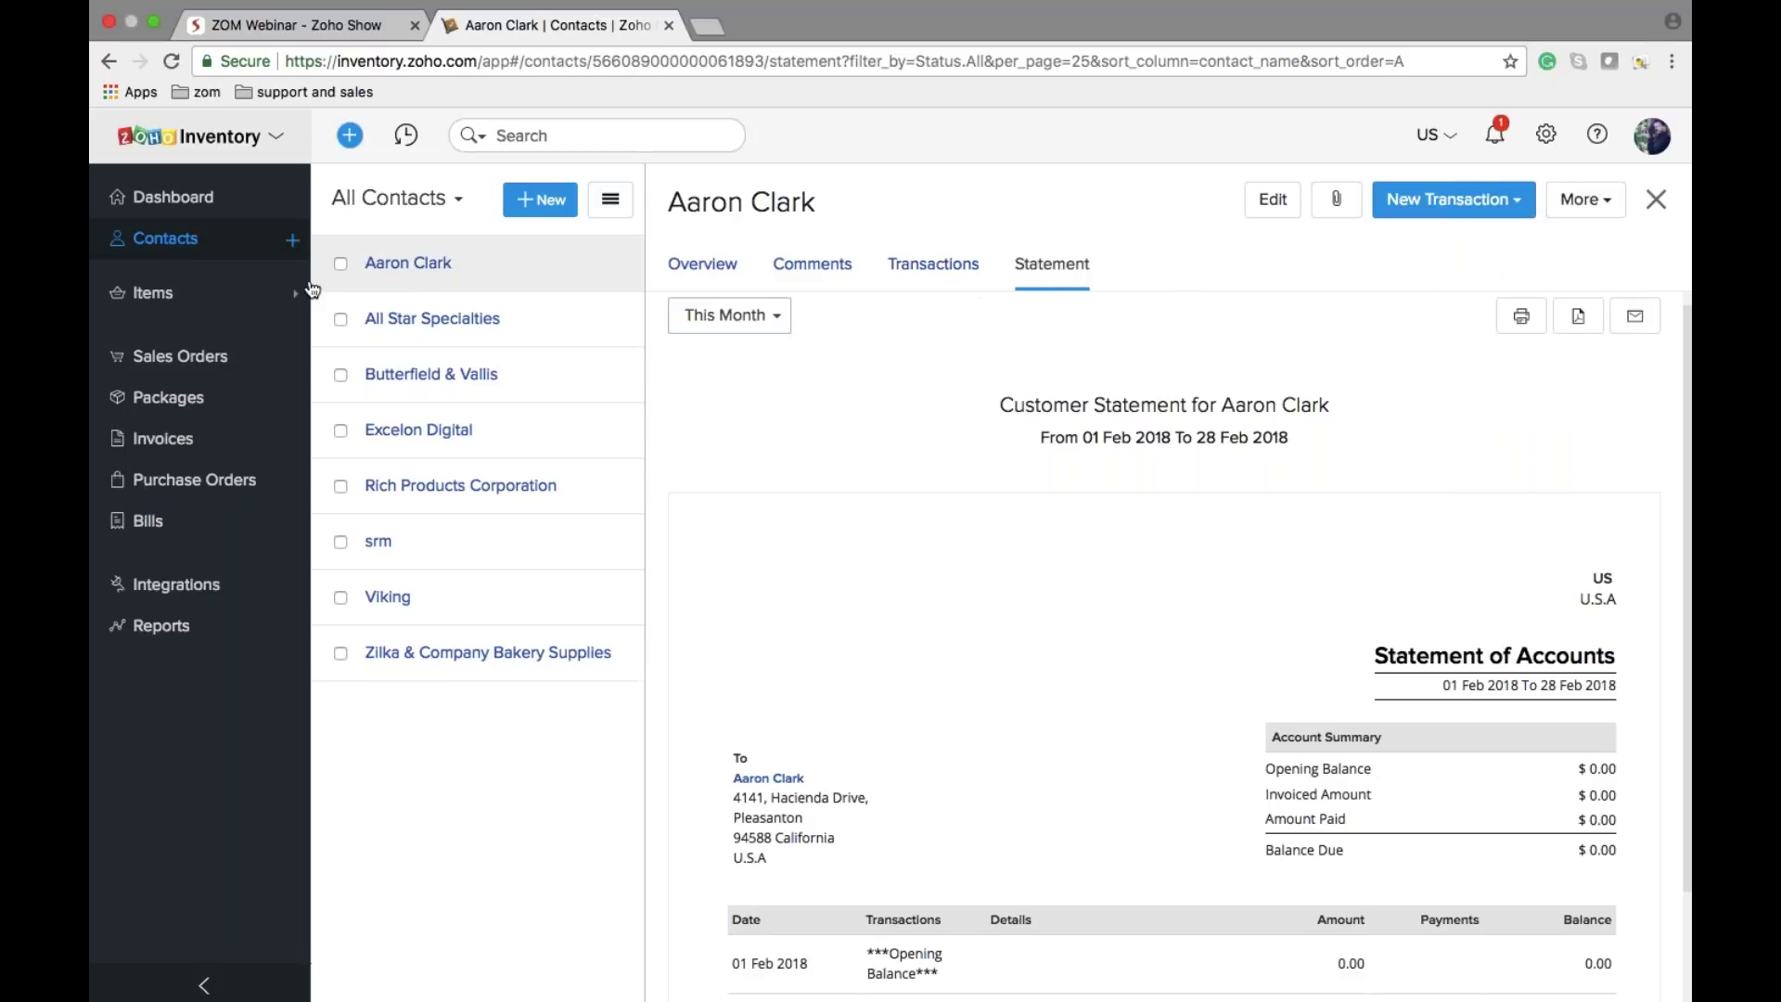
click(256, 297)
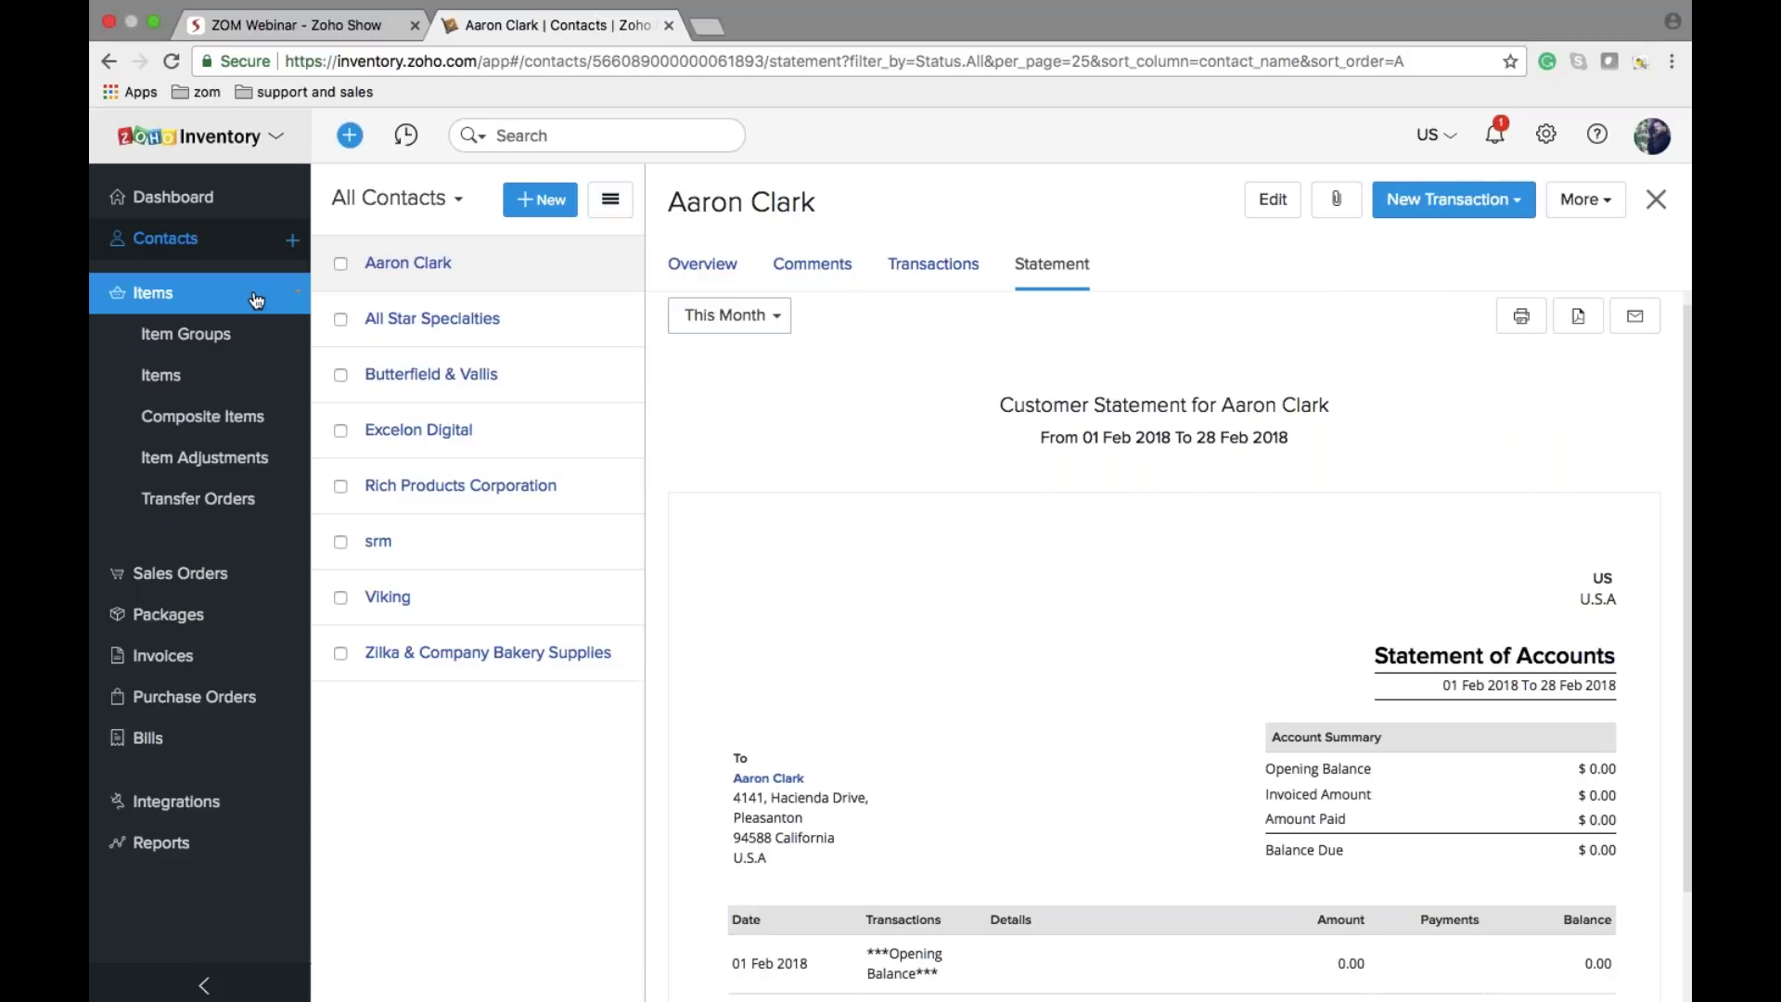
Step: Go to the Item Groups list and start a new item group
click(256, 299)
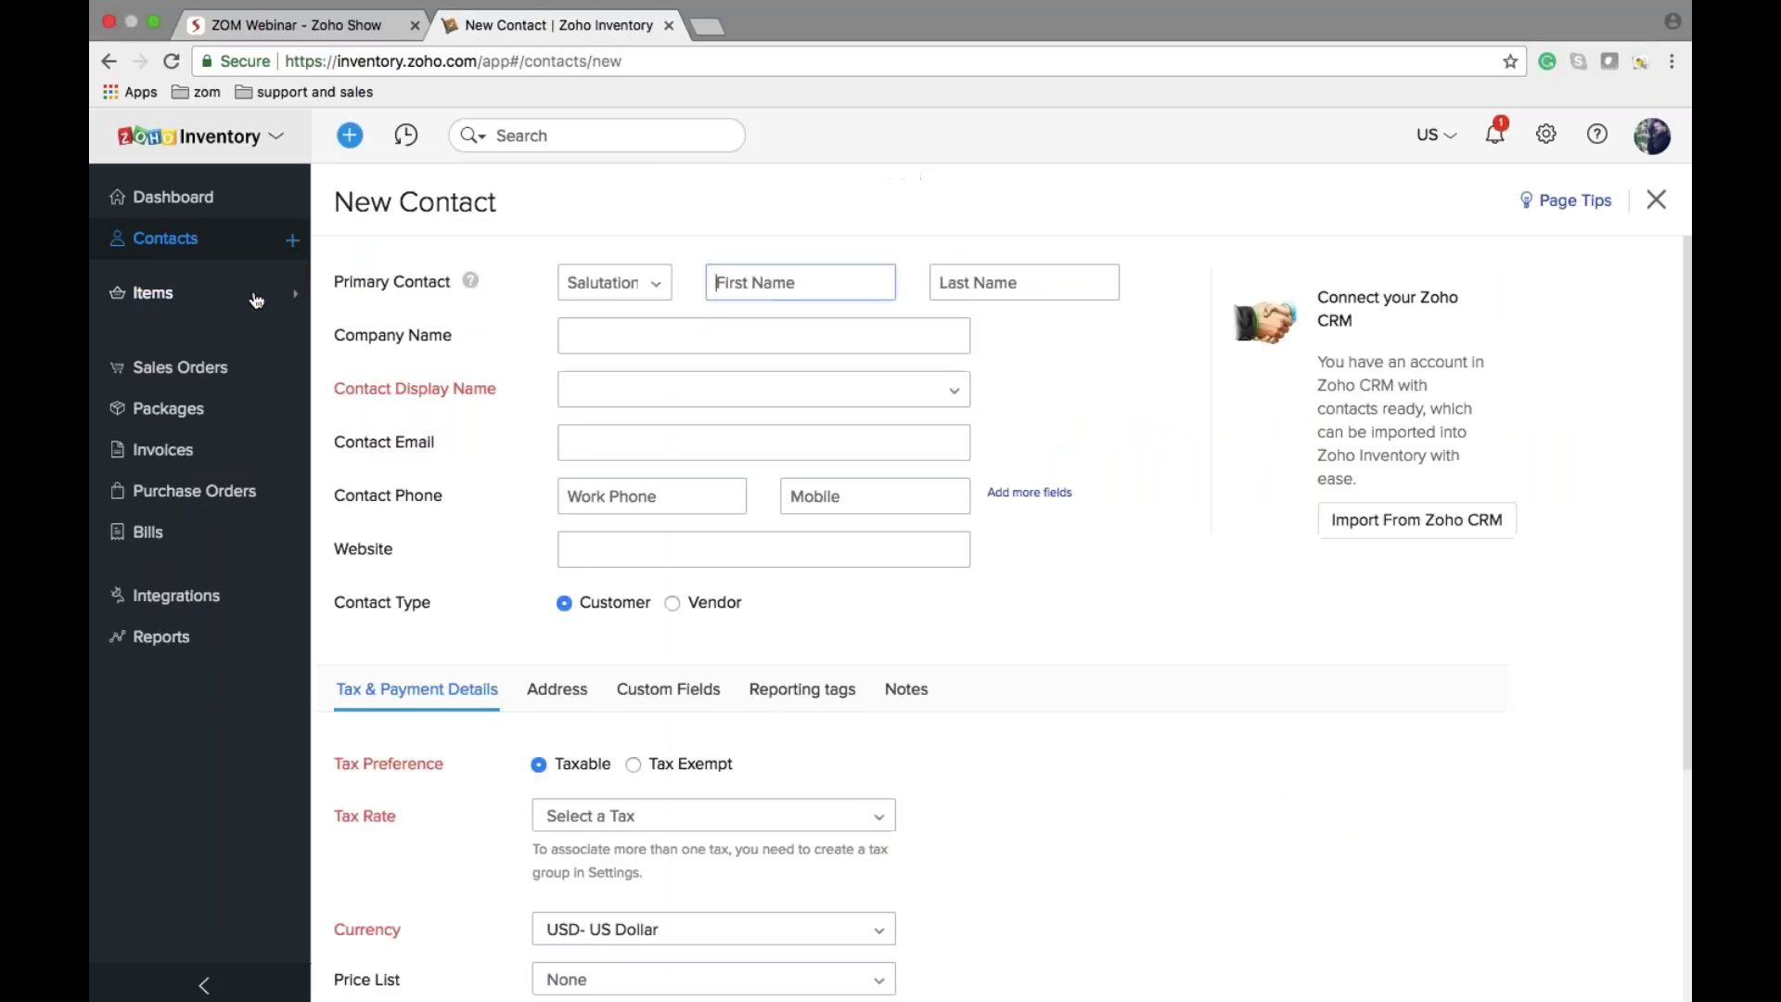
click(256, 299)
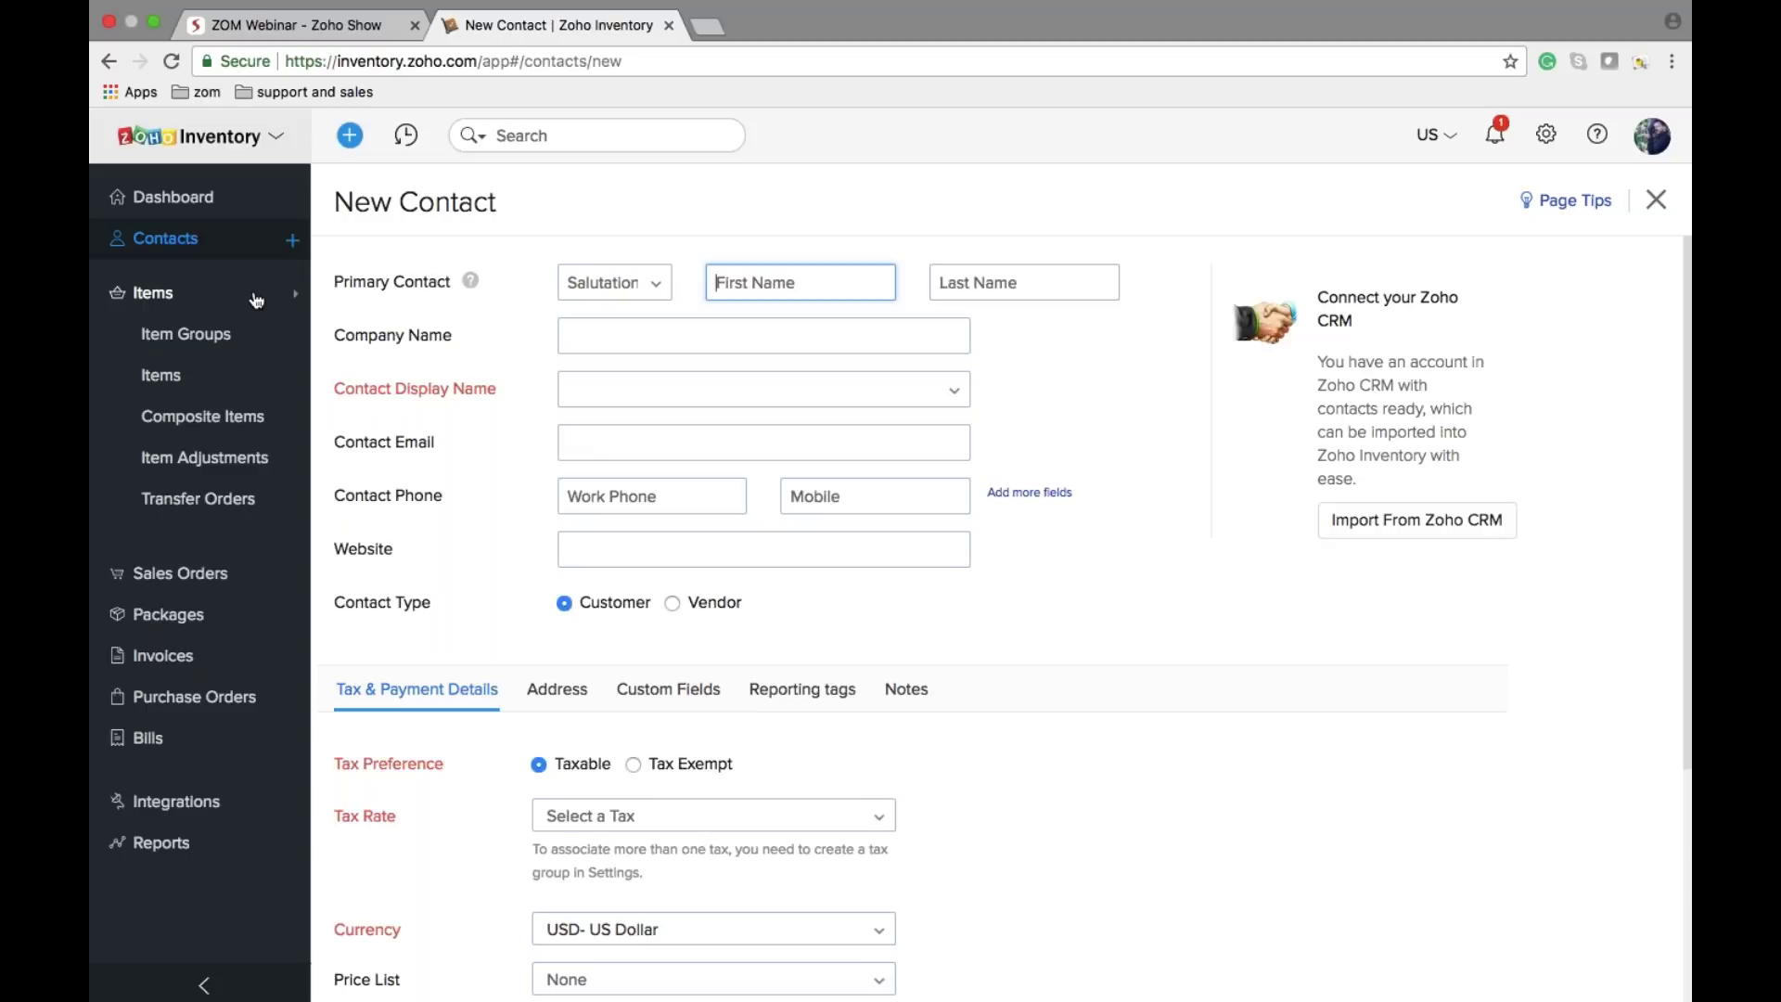
click(239, 336)
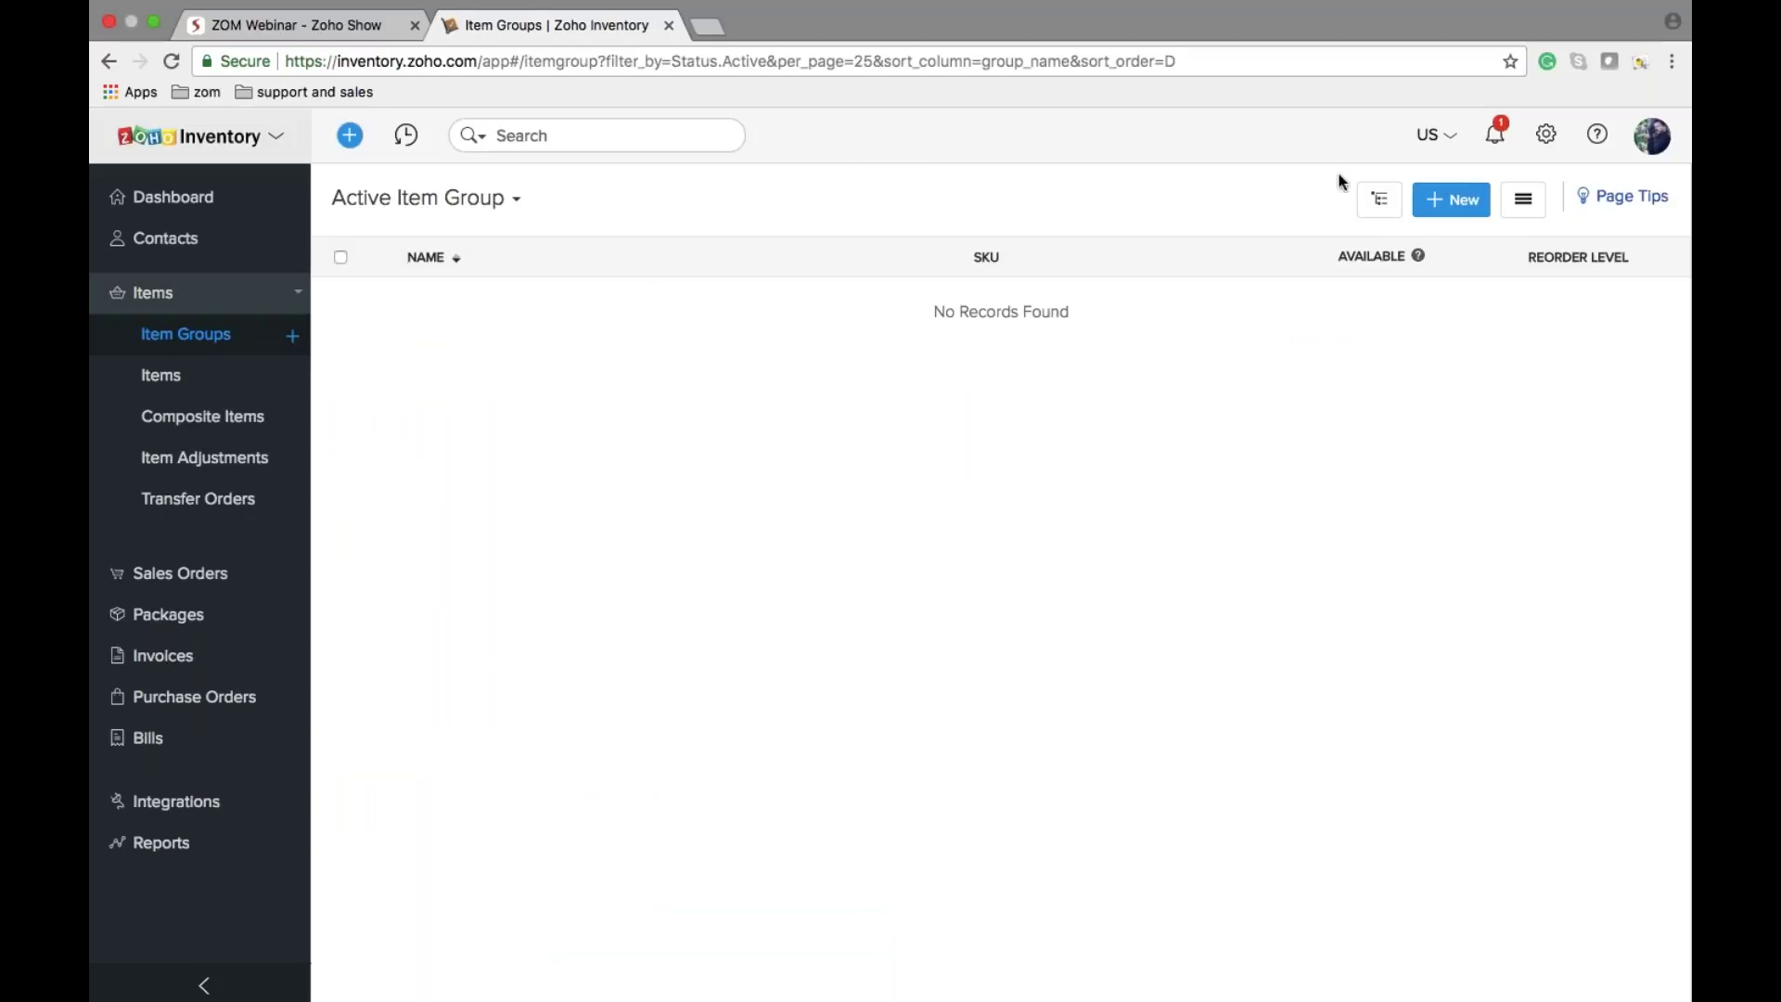
click(1451, 200)
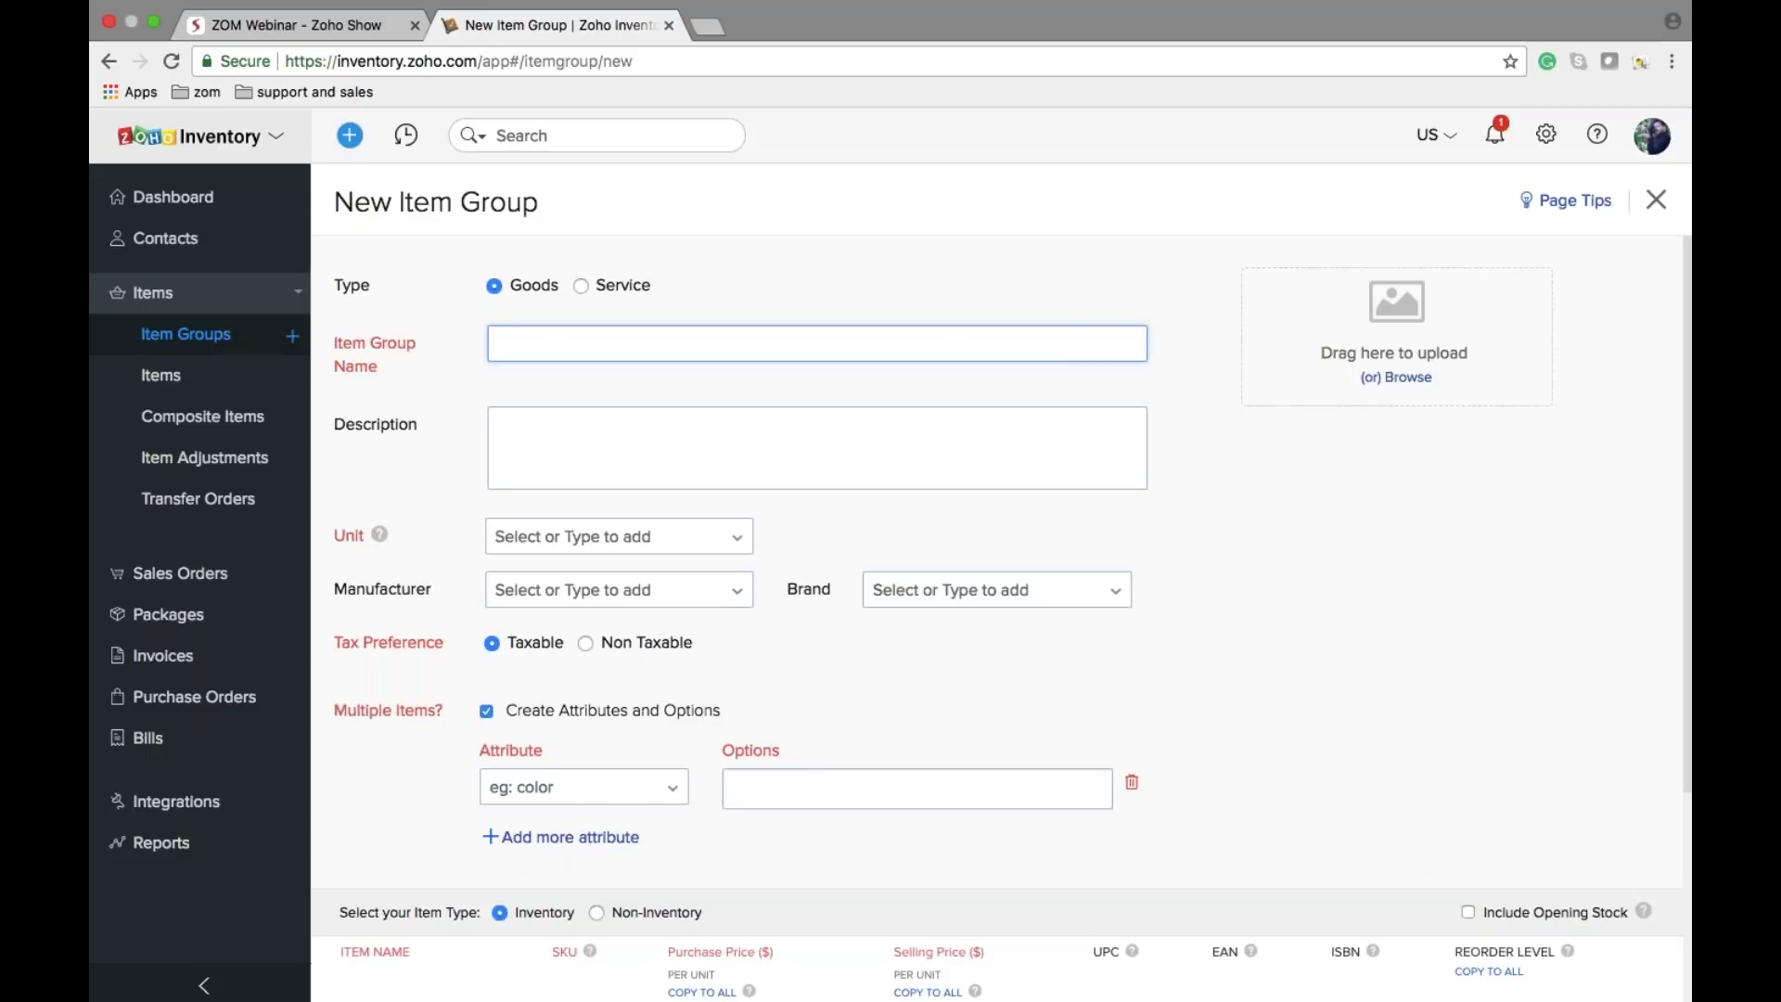
Step: Name the group 'T shirt', with Color as the first attribute and Units as unit
text(T shirt)
scroll(997, 556, down, 2)
click(583, 678)
click(520, 712)
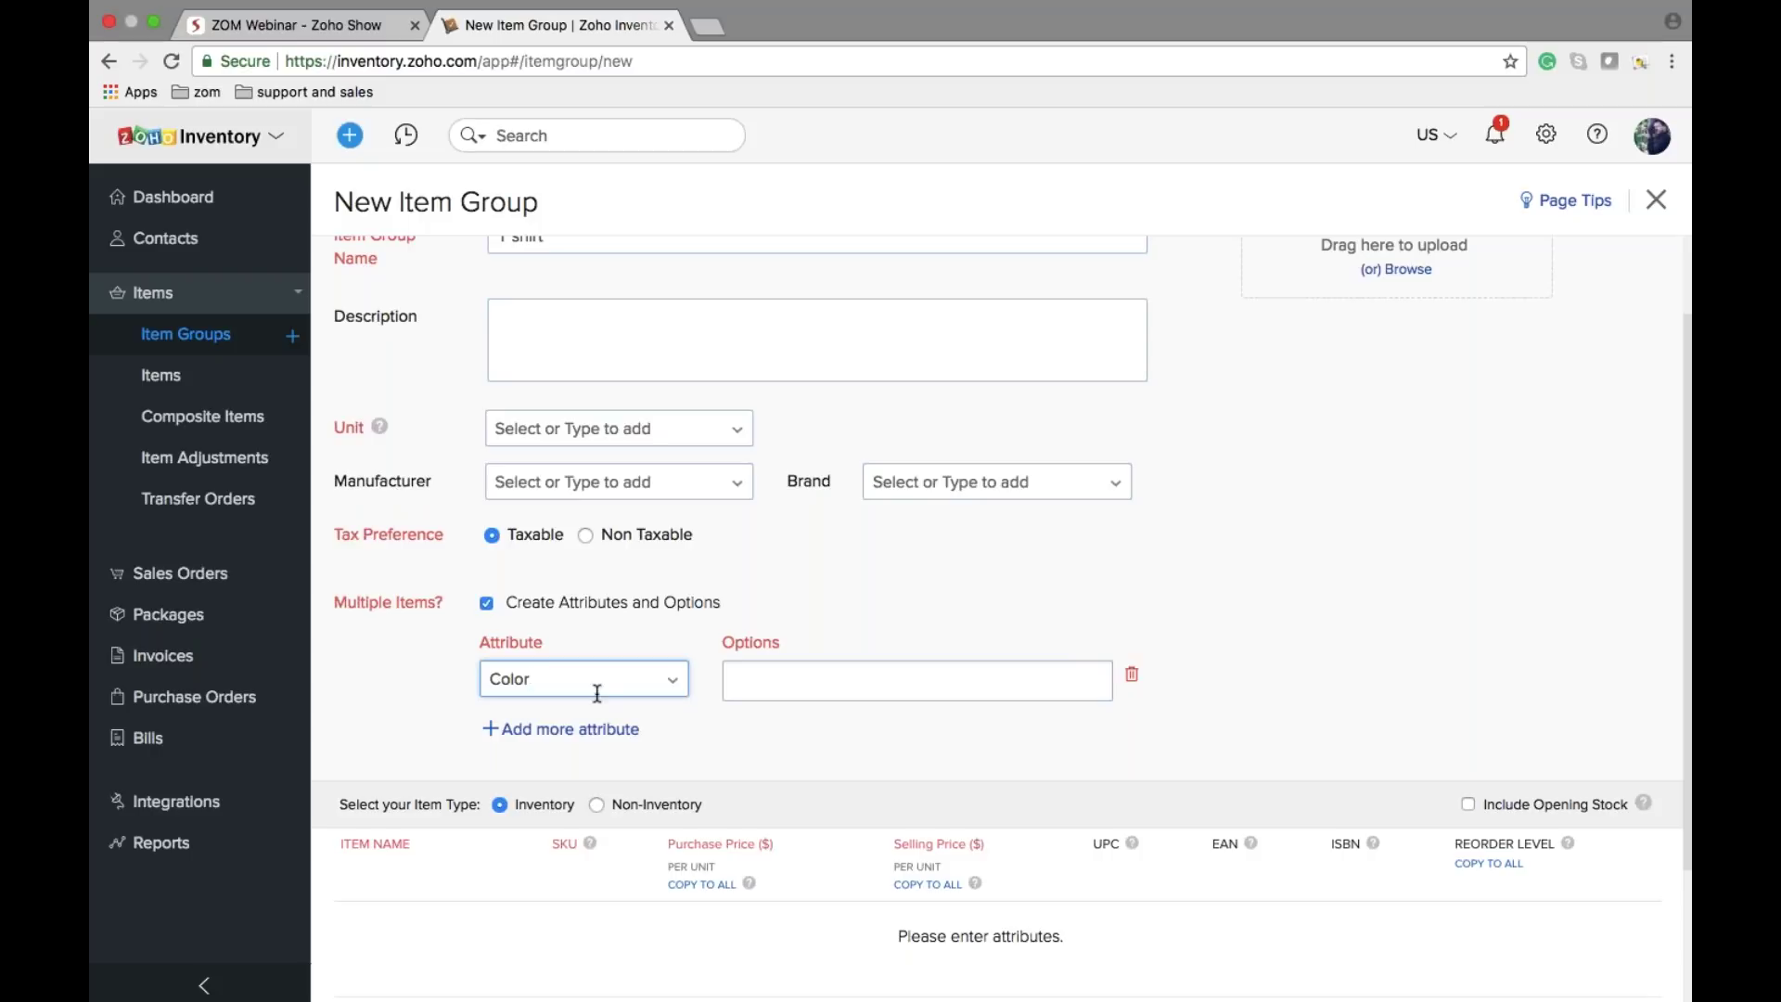
click(619, 427)
key(Down)
key(Return)
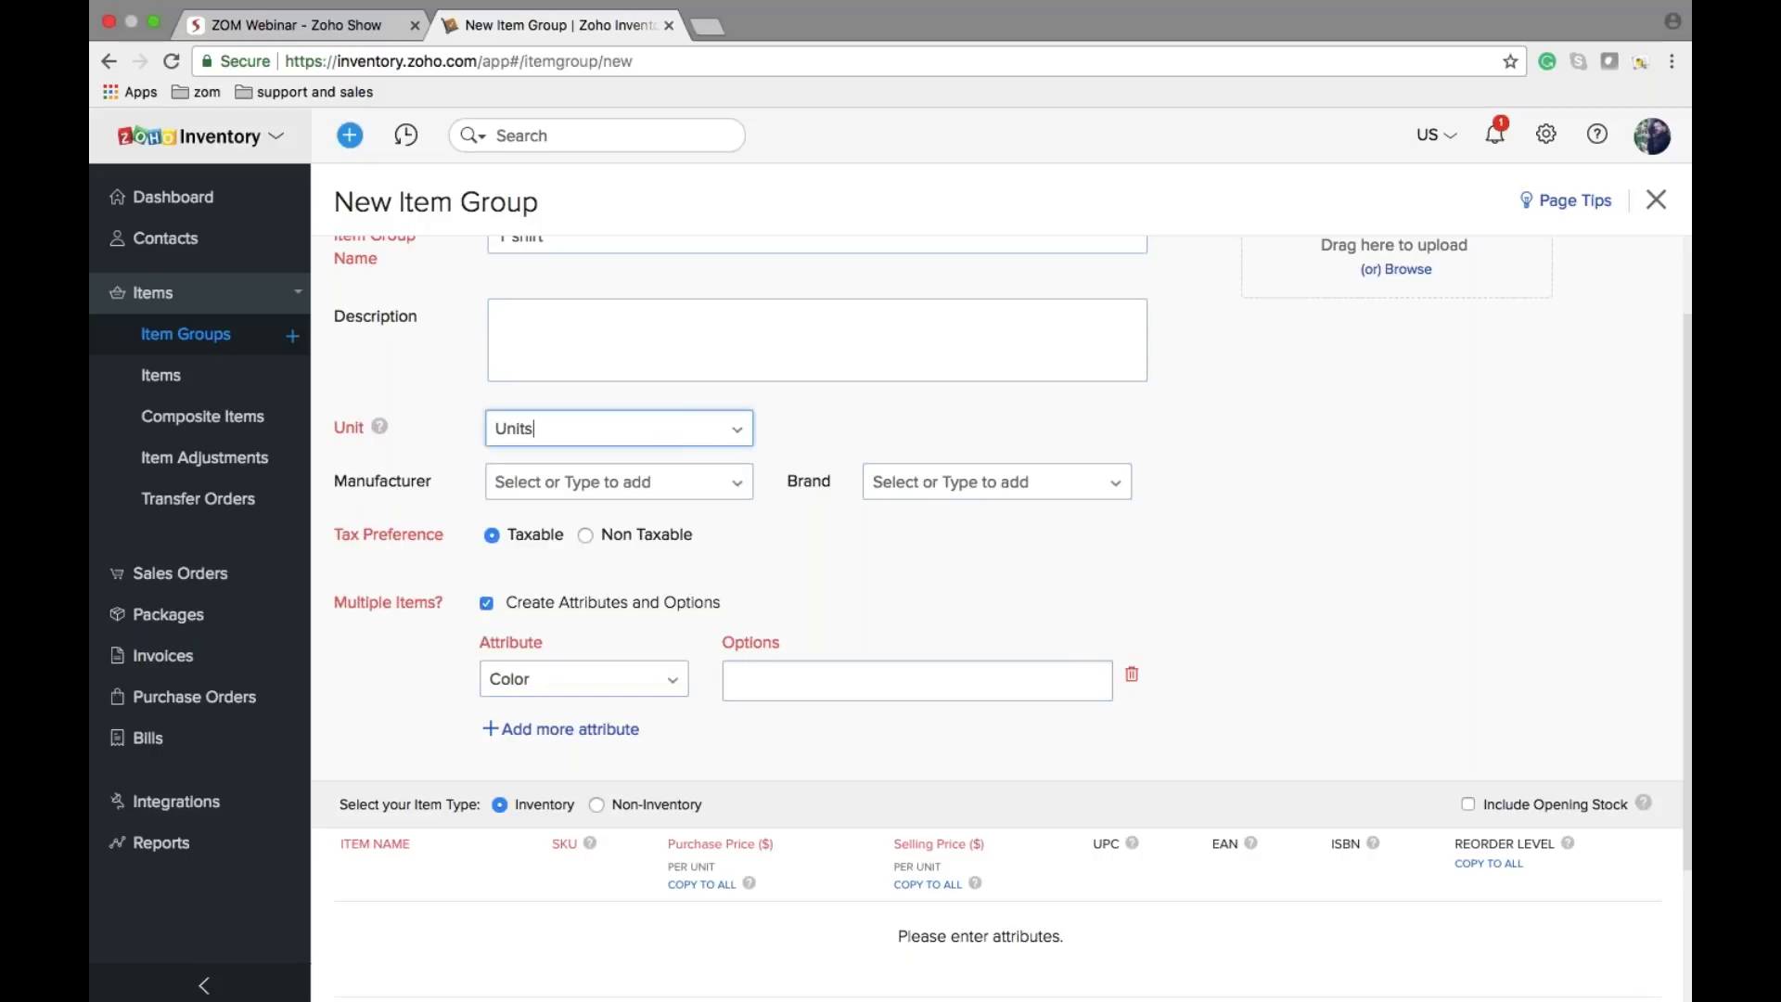
scroll(794, 630, up, 2)
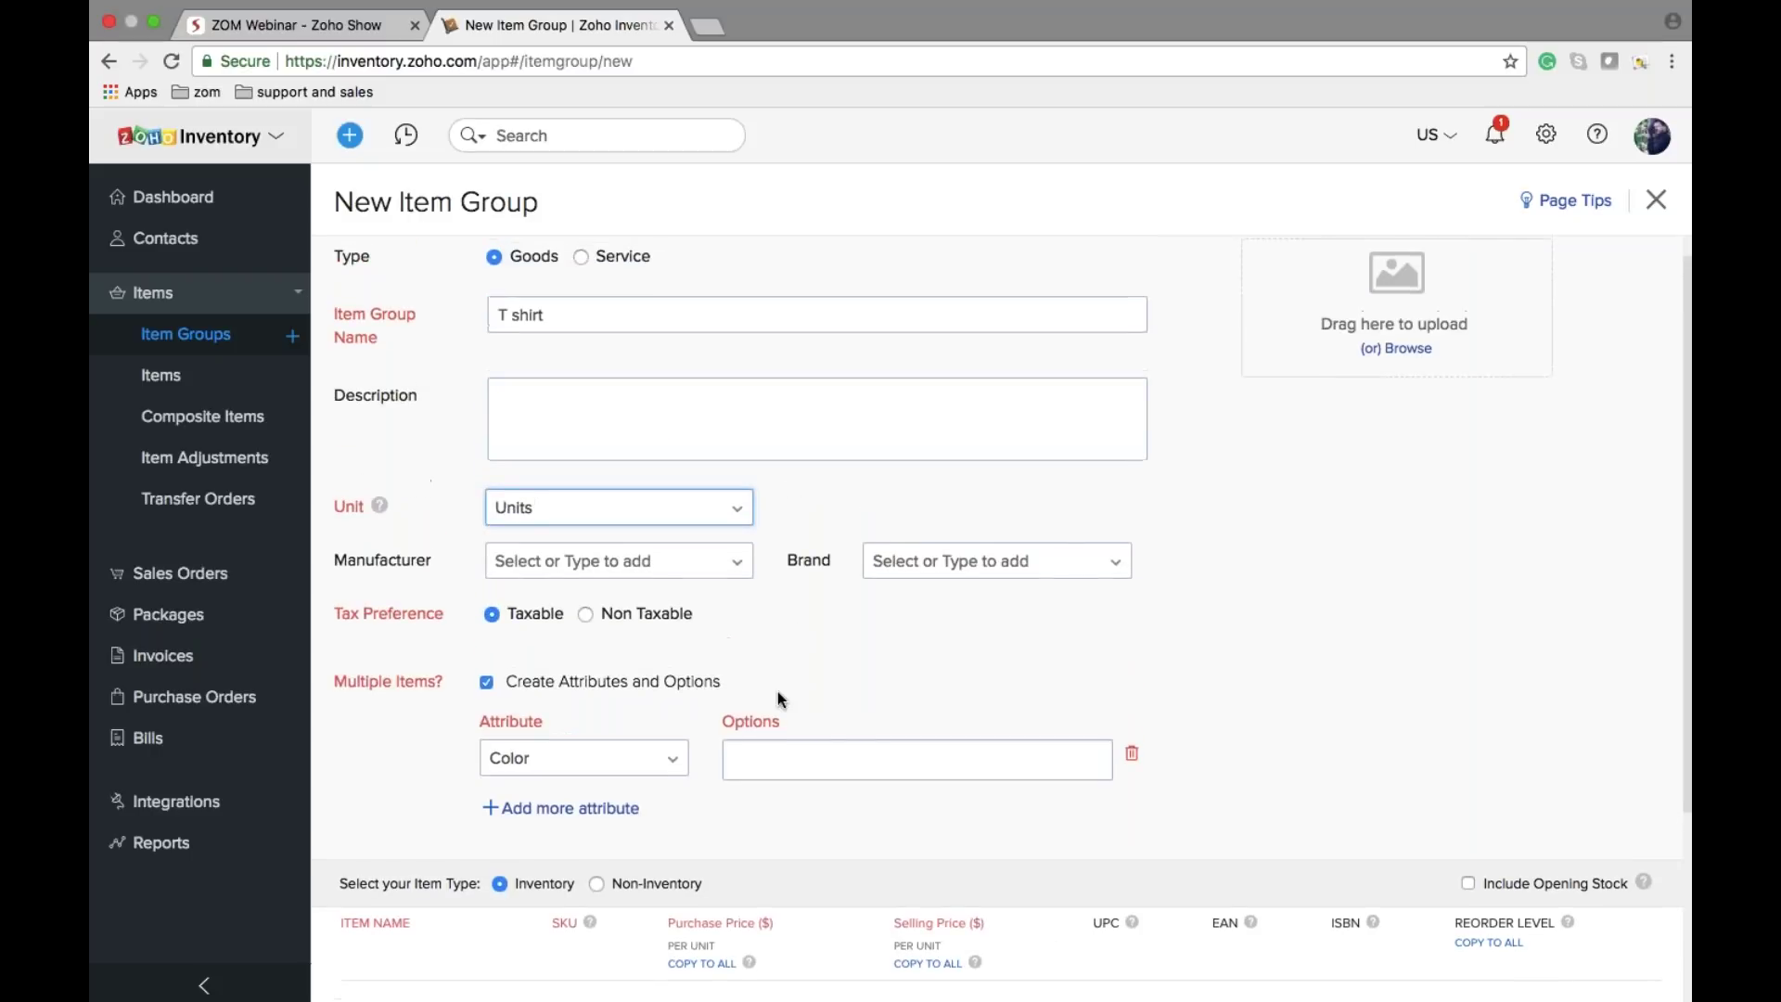
Step: Enter red, black and blue as the Color options
click(734, 754)
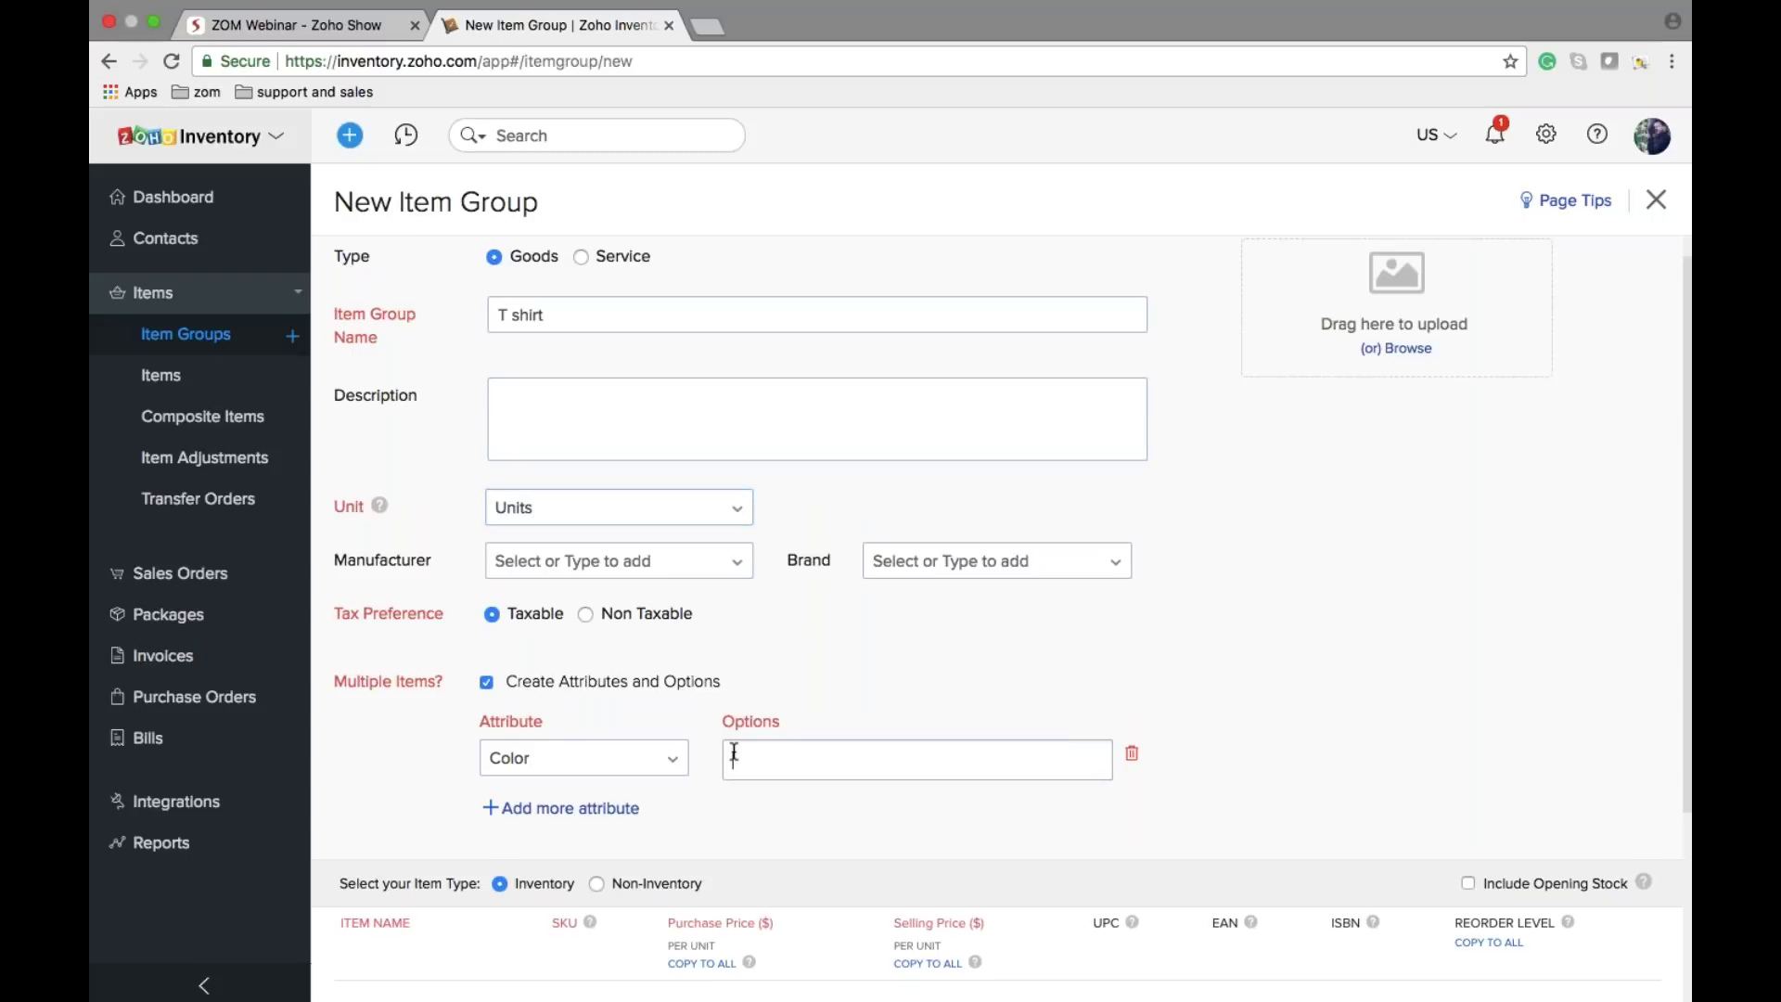
text(red)
key(Return)
text(black)
key(Return)
text(blue)
key(Return)
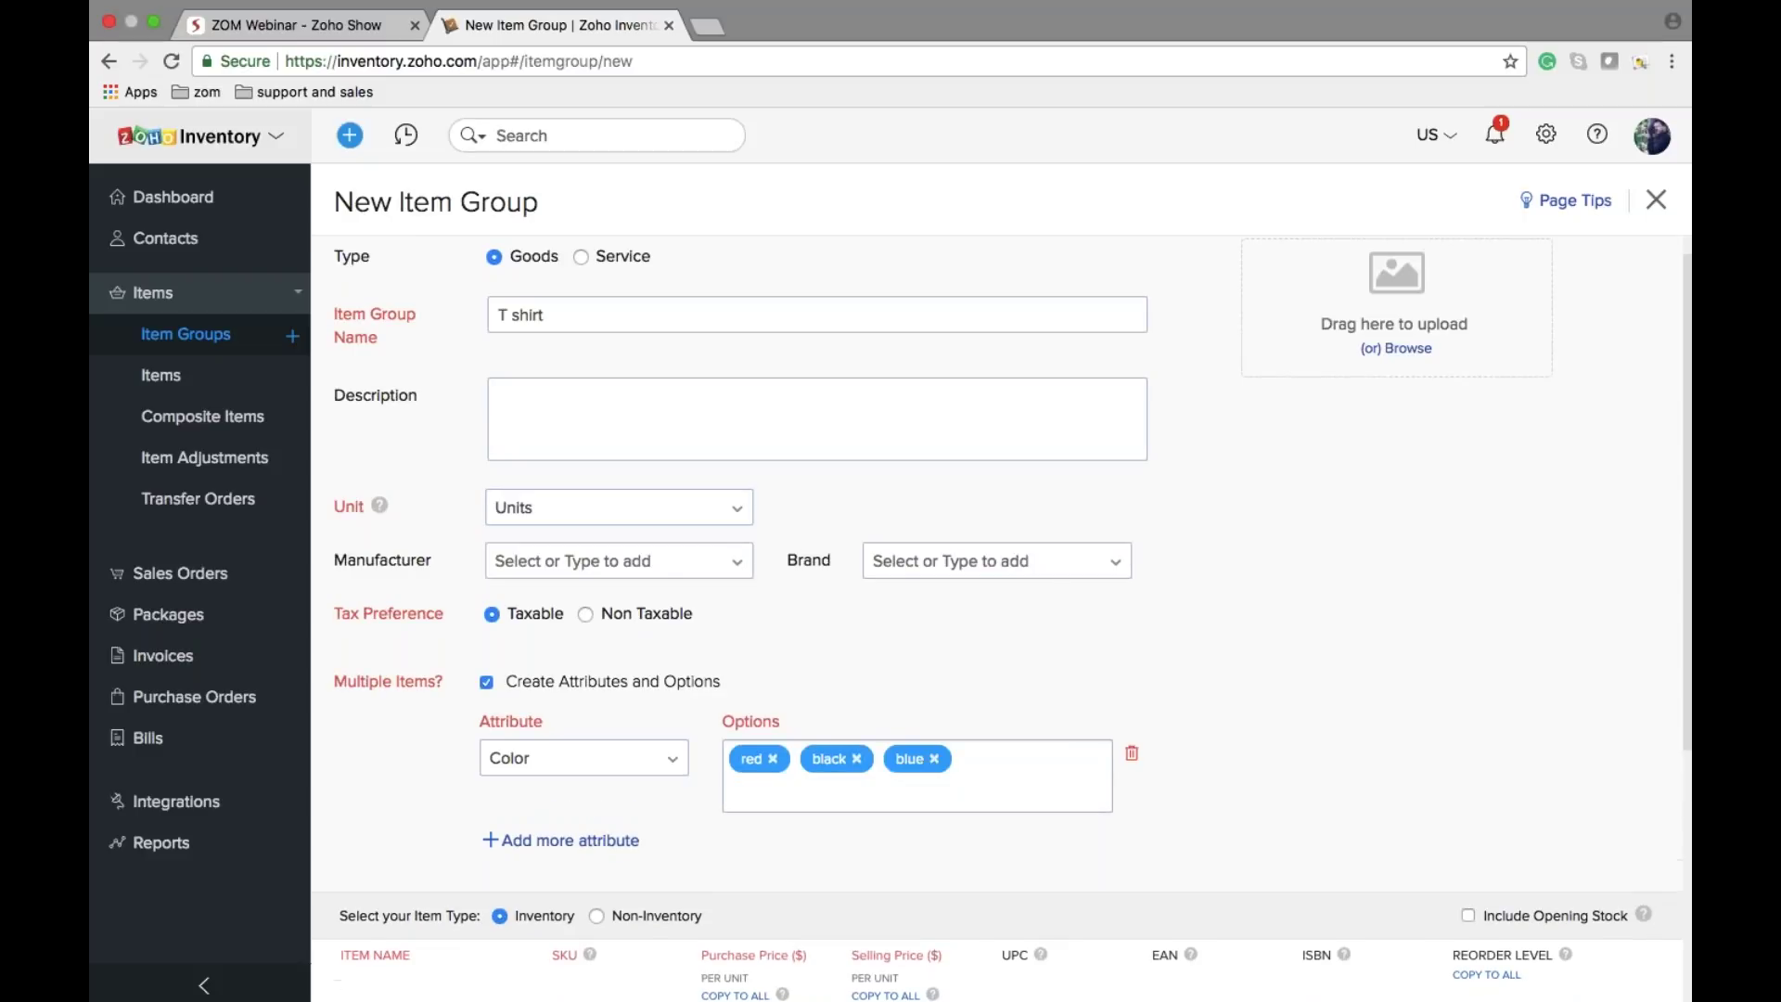
Step: Add a second attribute 'size' with options L, M and s
click(561, 839)
click(581, 848)
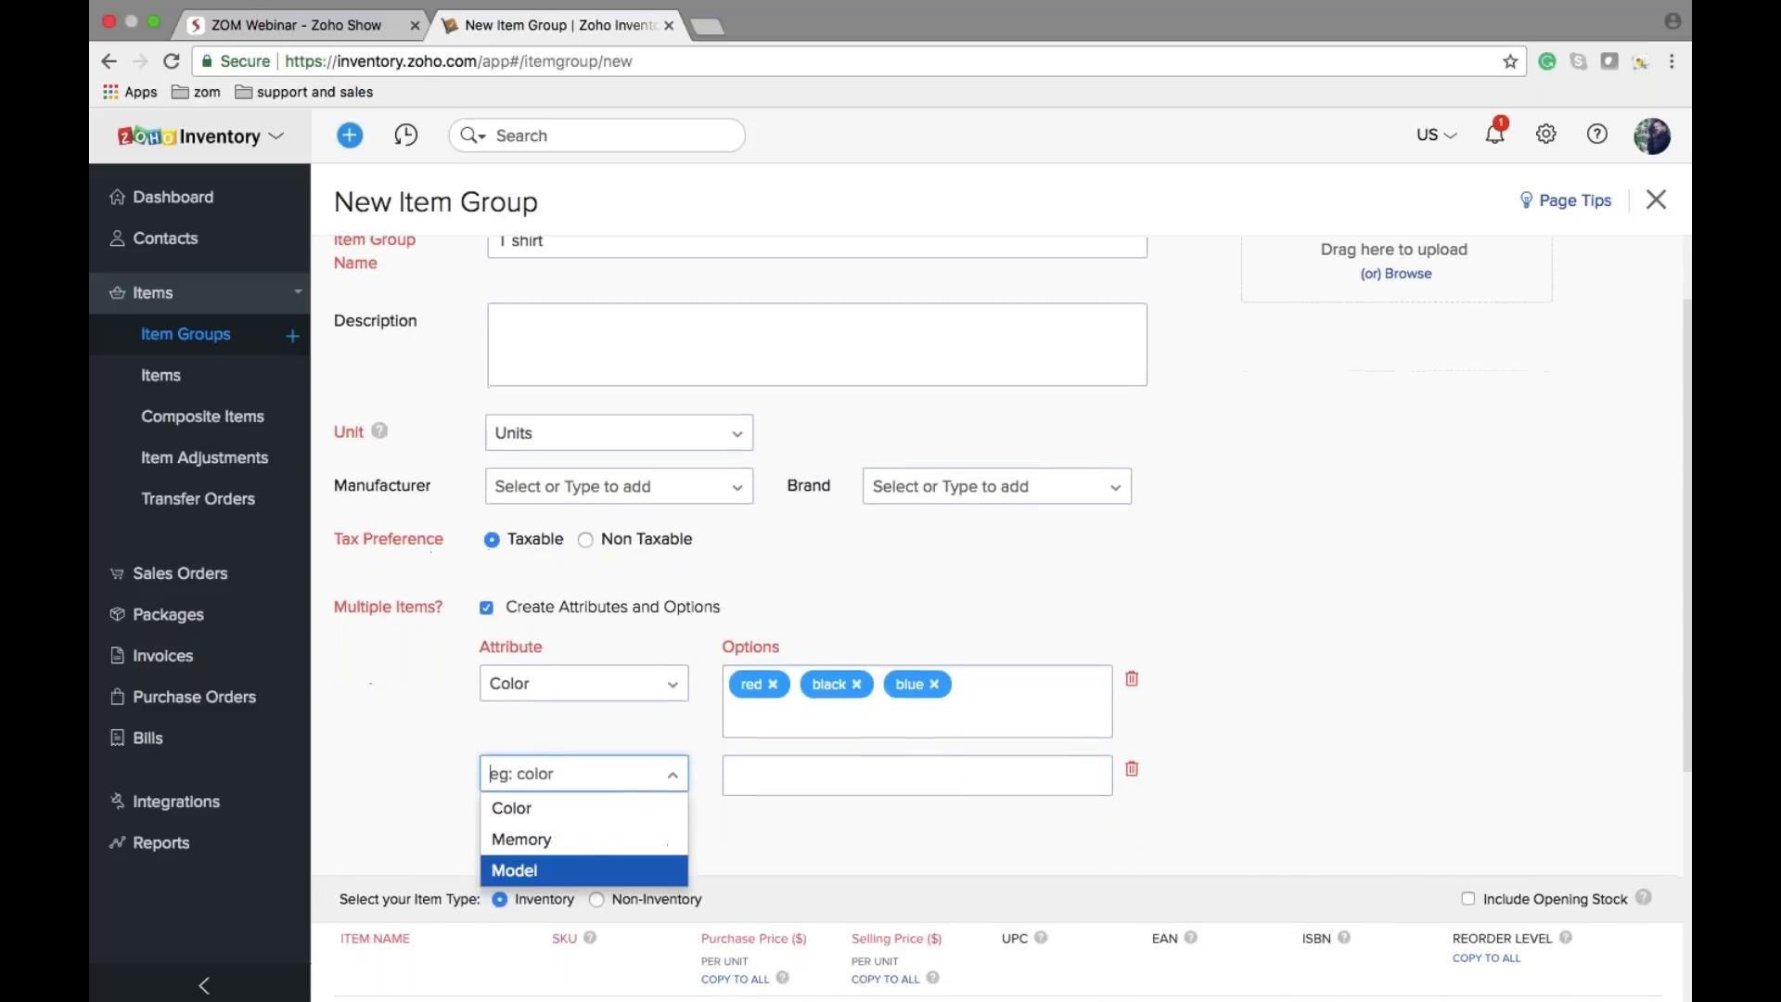
click(589, 777)
text(sizw)
key(BackSpace)
text(e)
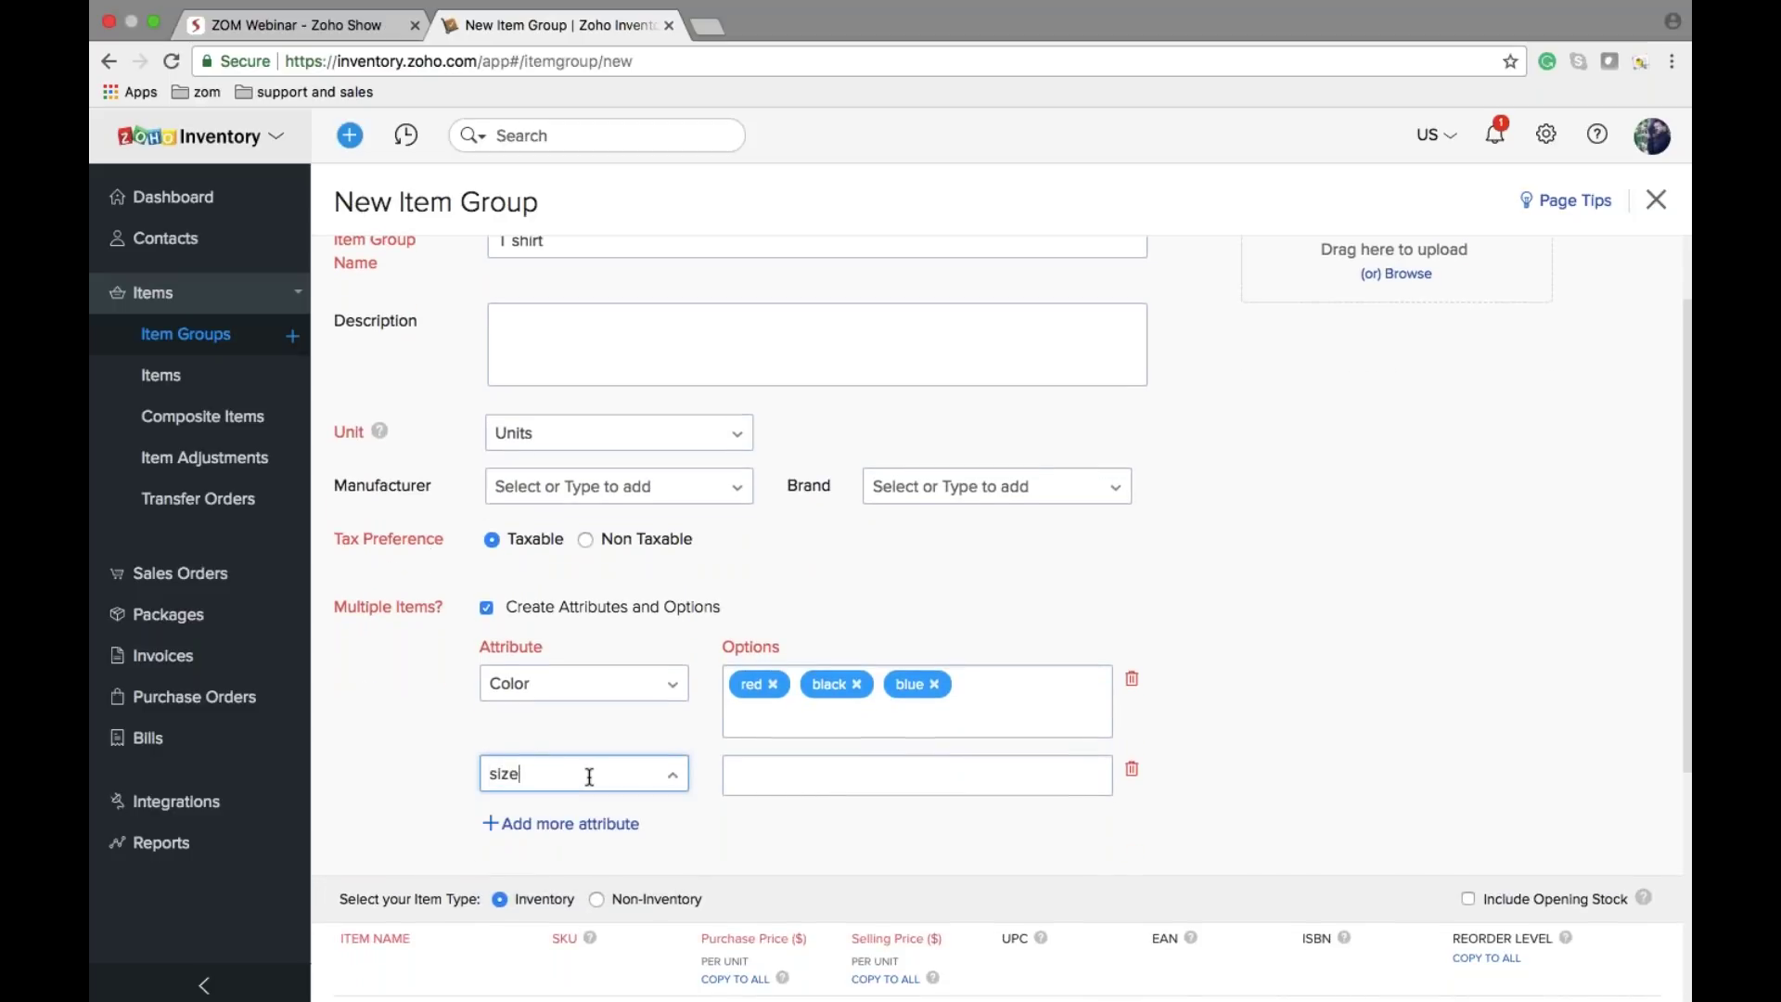
click(747, 774)
text(L)
key(Return)
text(M)
key(Return)
text(s)
key(Return)
Step: Enter SKUs for red/L (123412345), red/s (123456) and black/L (123456)
scroll(654, 754, down, 2)
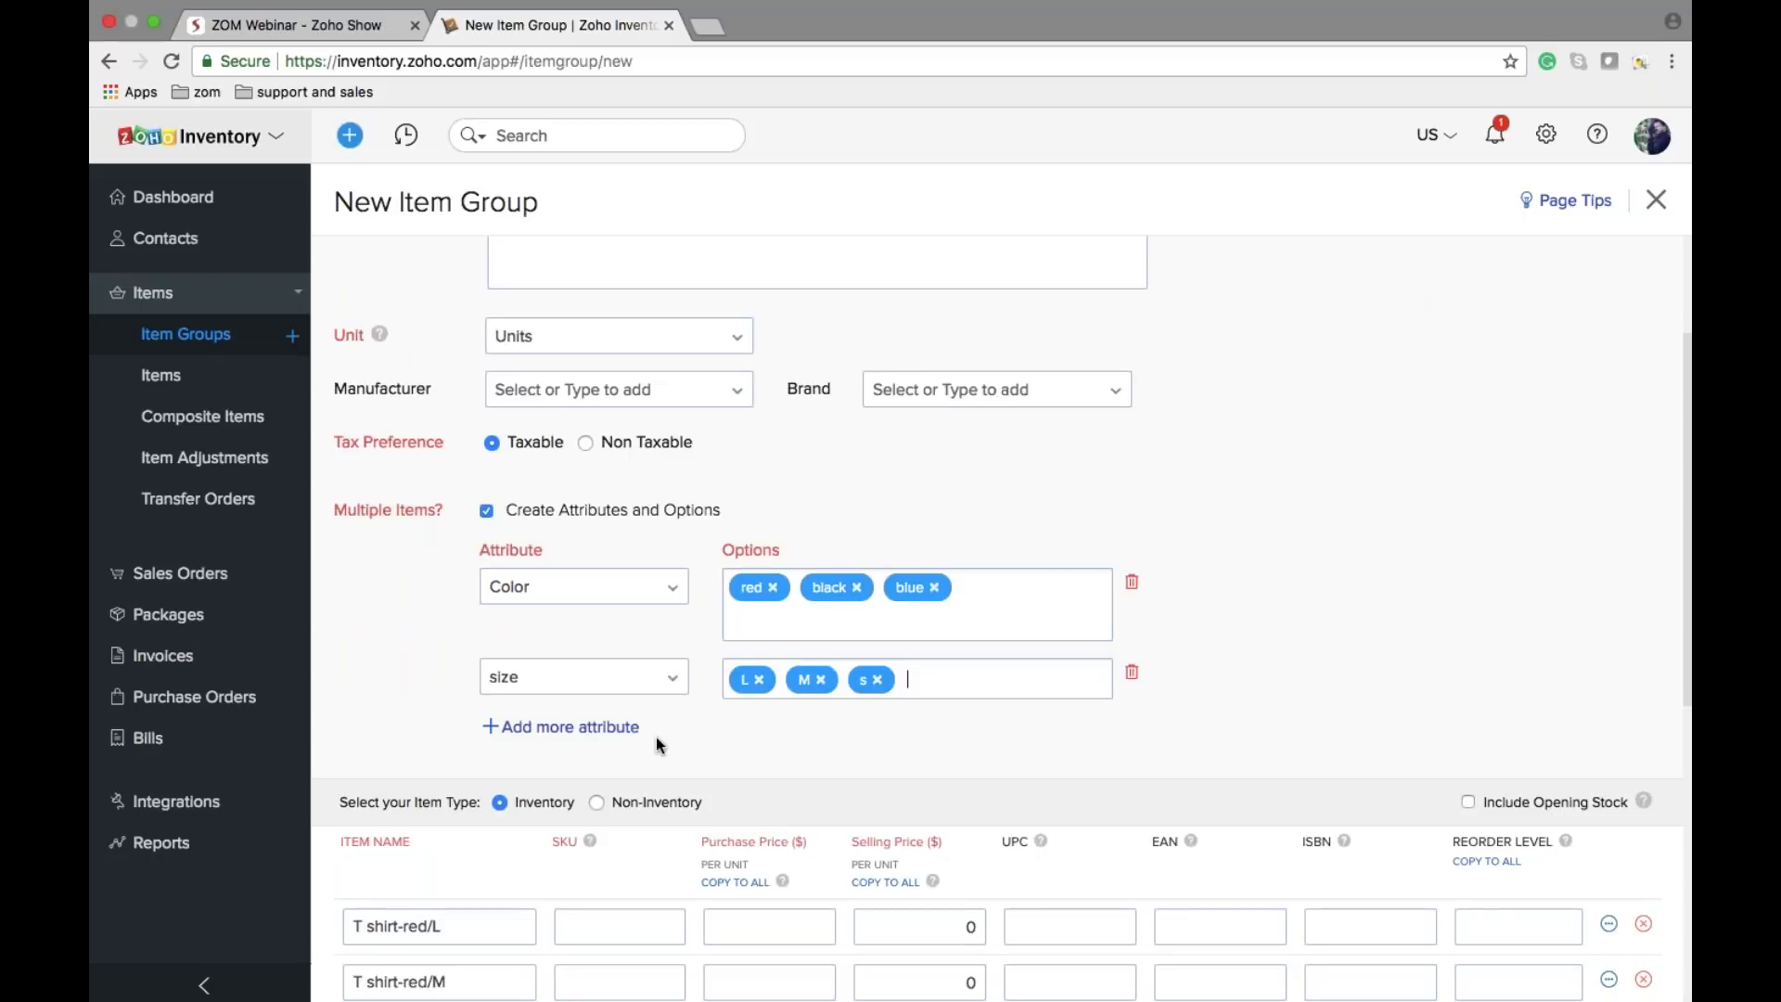
scroll(655, 740, down, 3)
scroll(616, 779, down, 5)
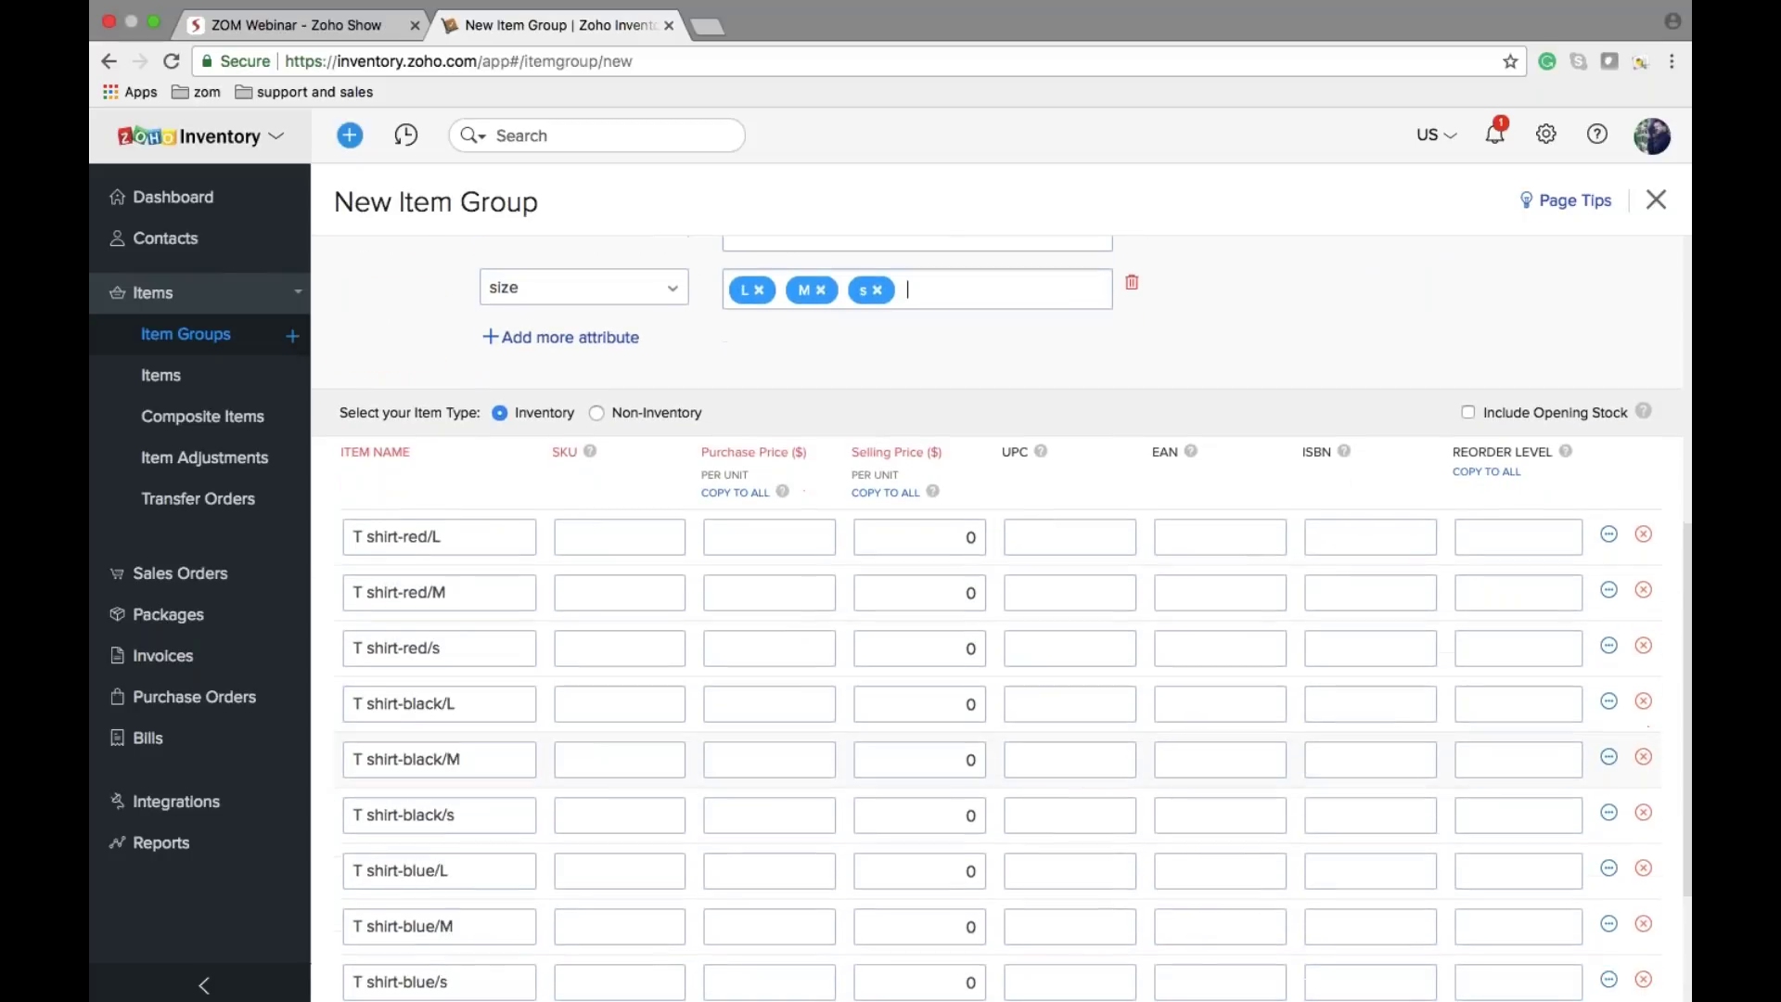
scroll(1001, 613, down, 3)
scroll(1002, 612, up, 2)
click(619, 500)
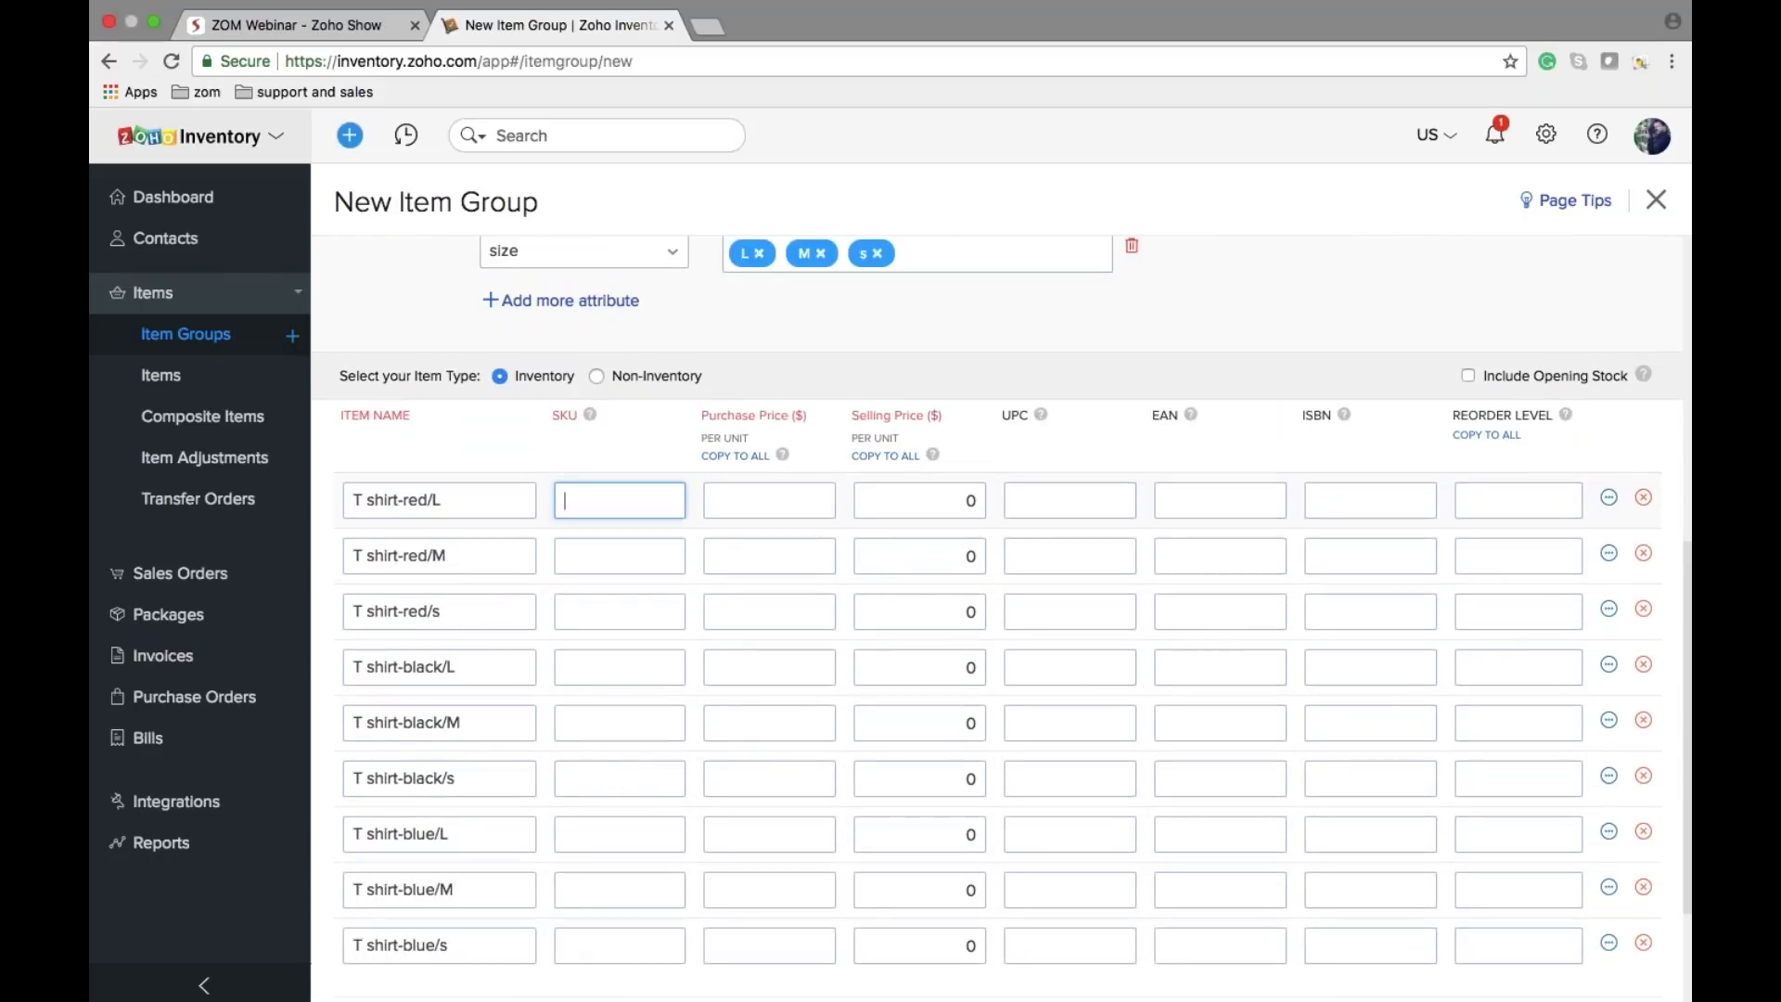
text(123412345)
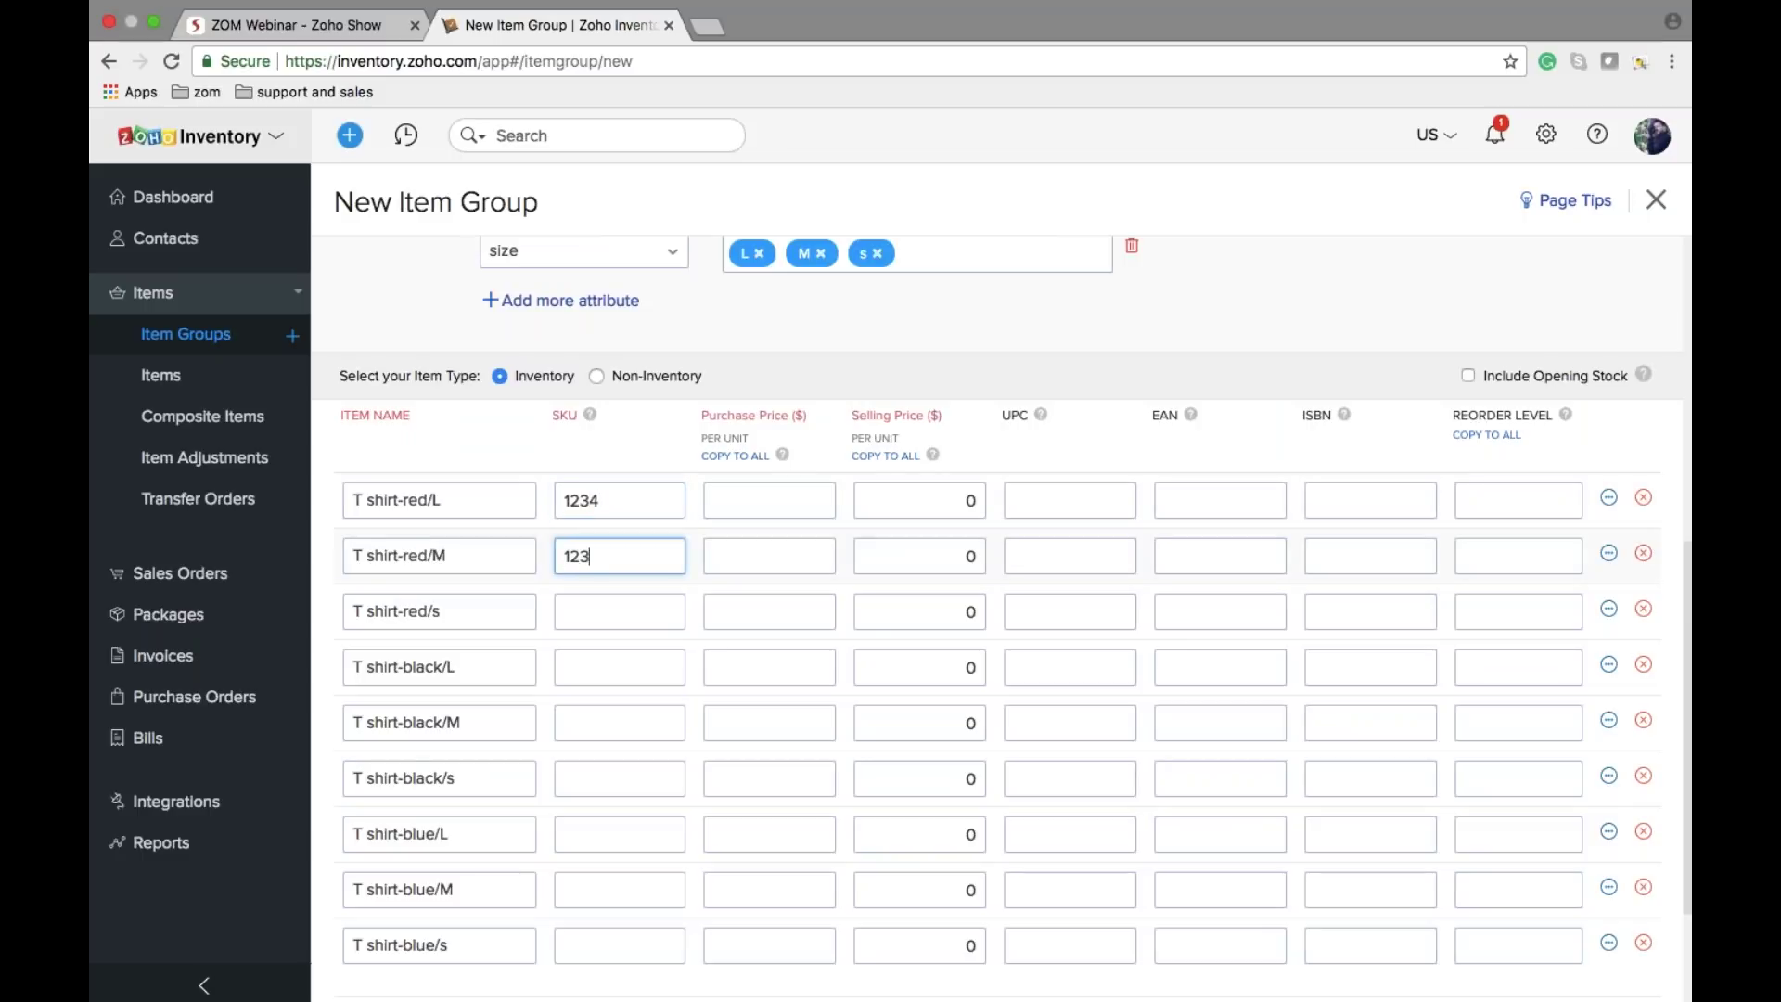
click(591, 601)
text(123456)
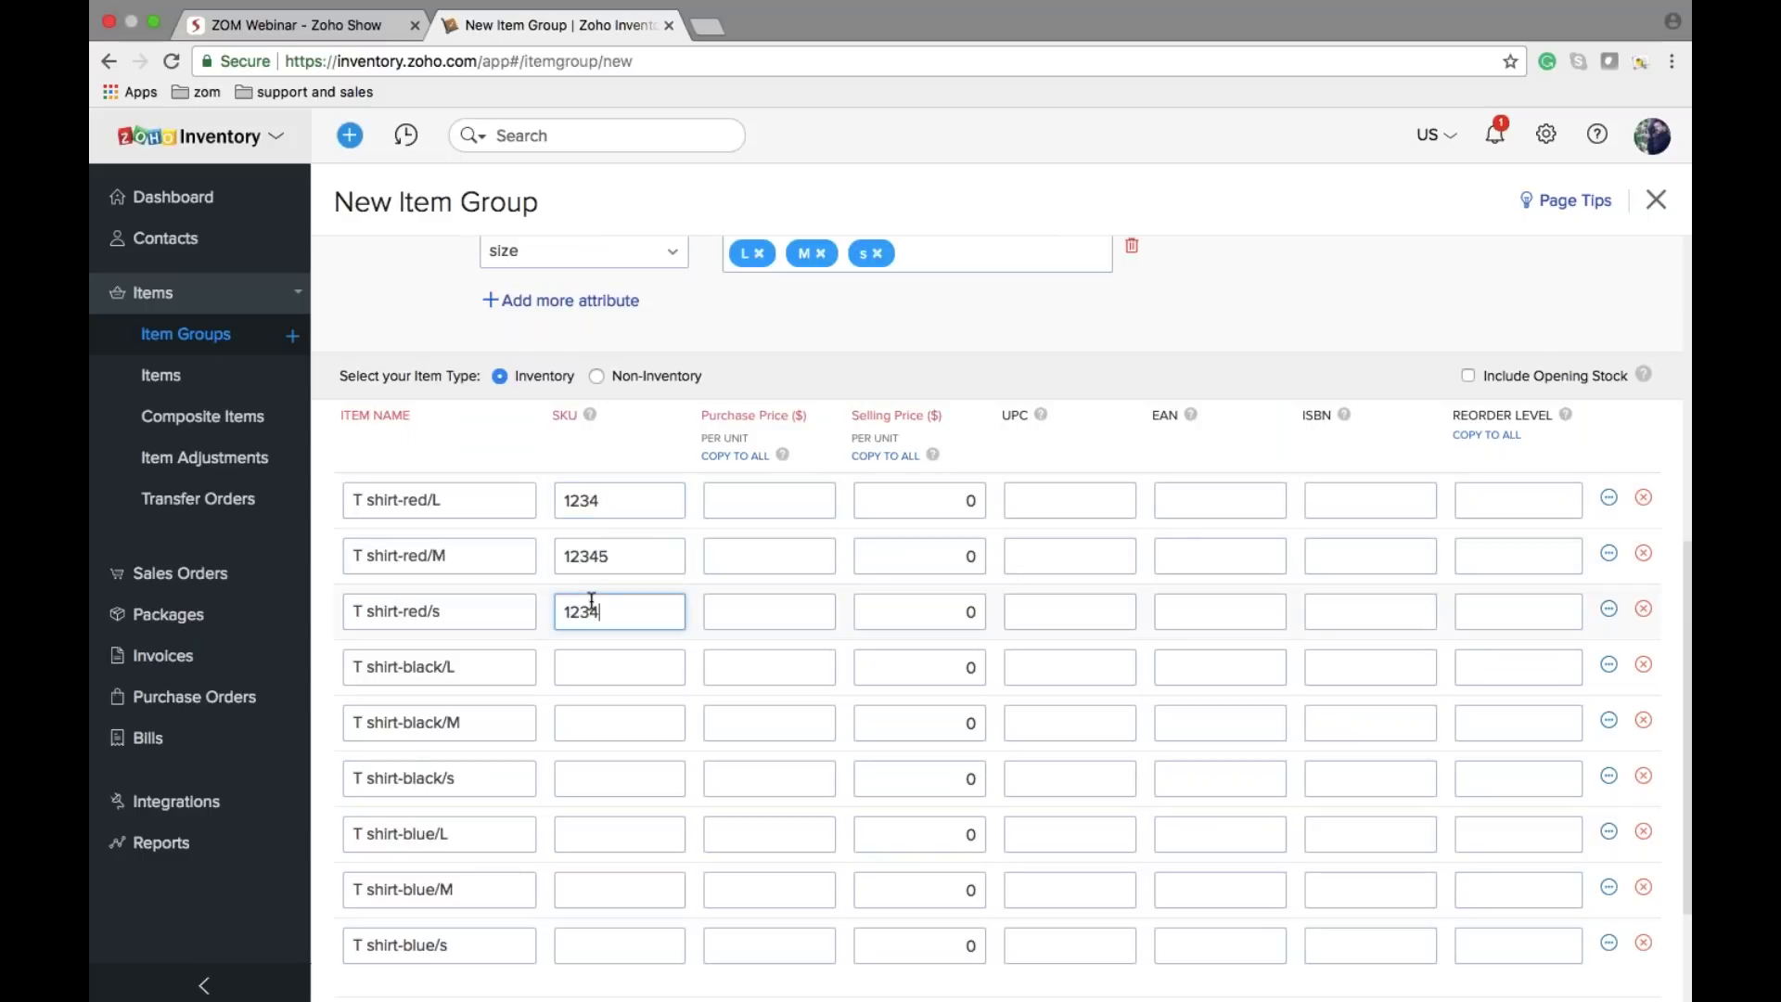
click(579, 666)
text(12)
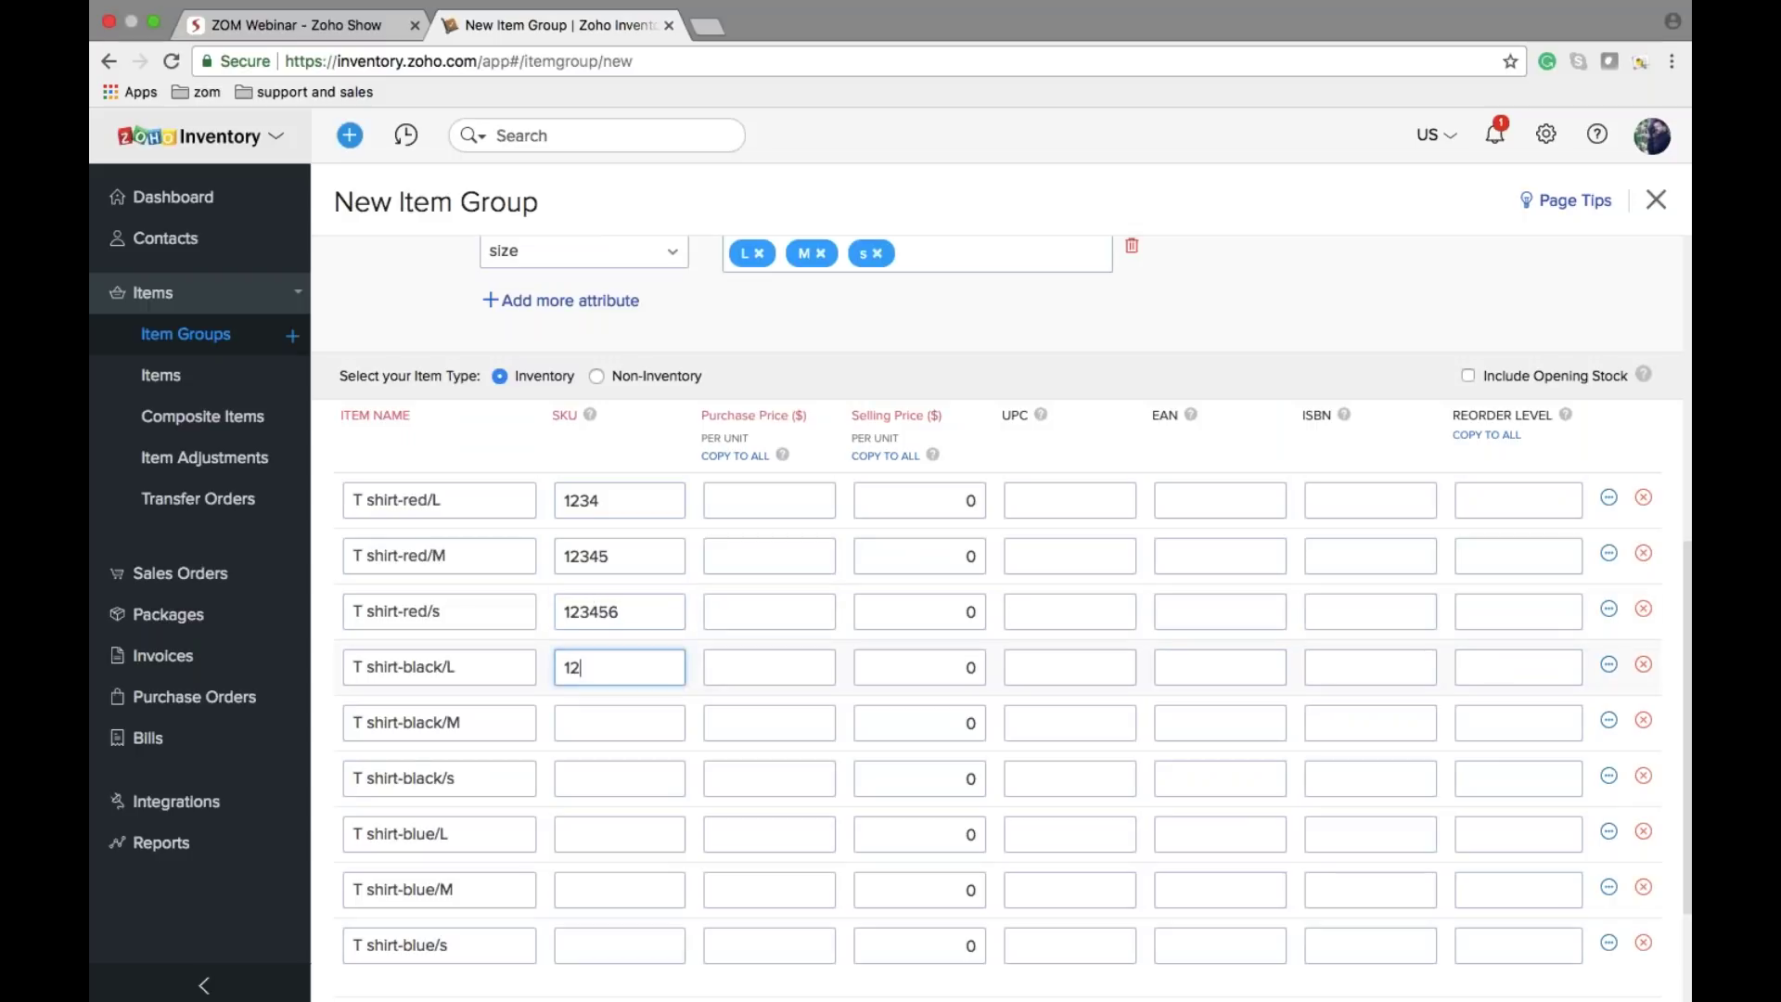
text(3456)
click(580, 722)
text(1234567)
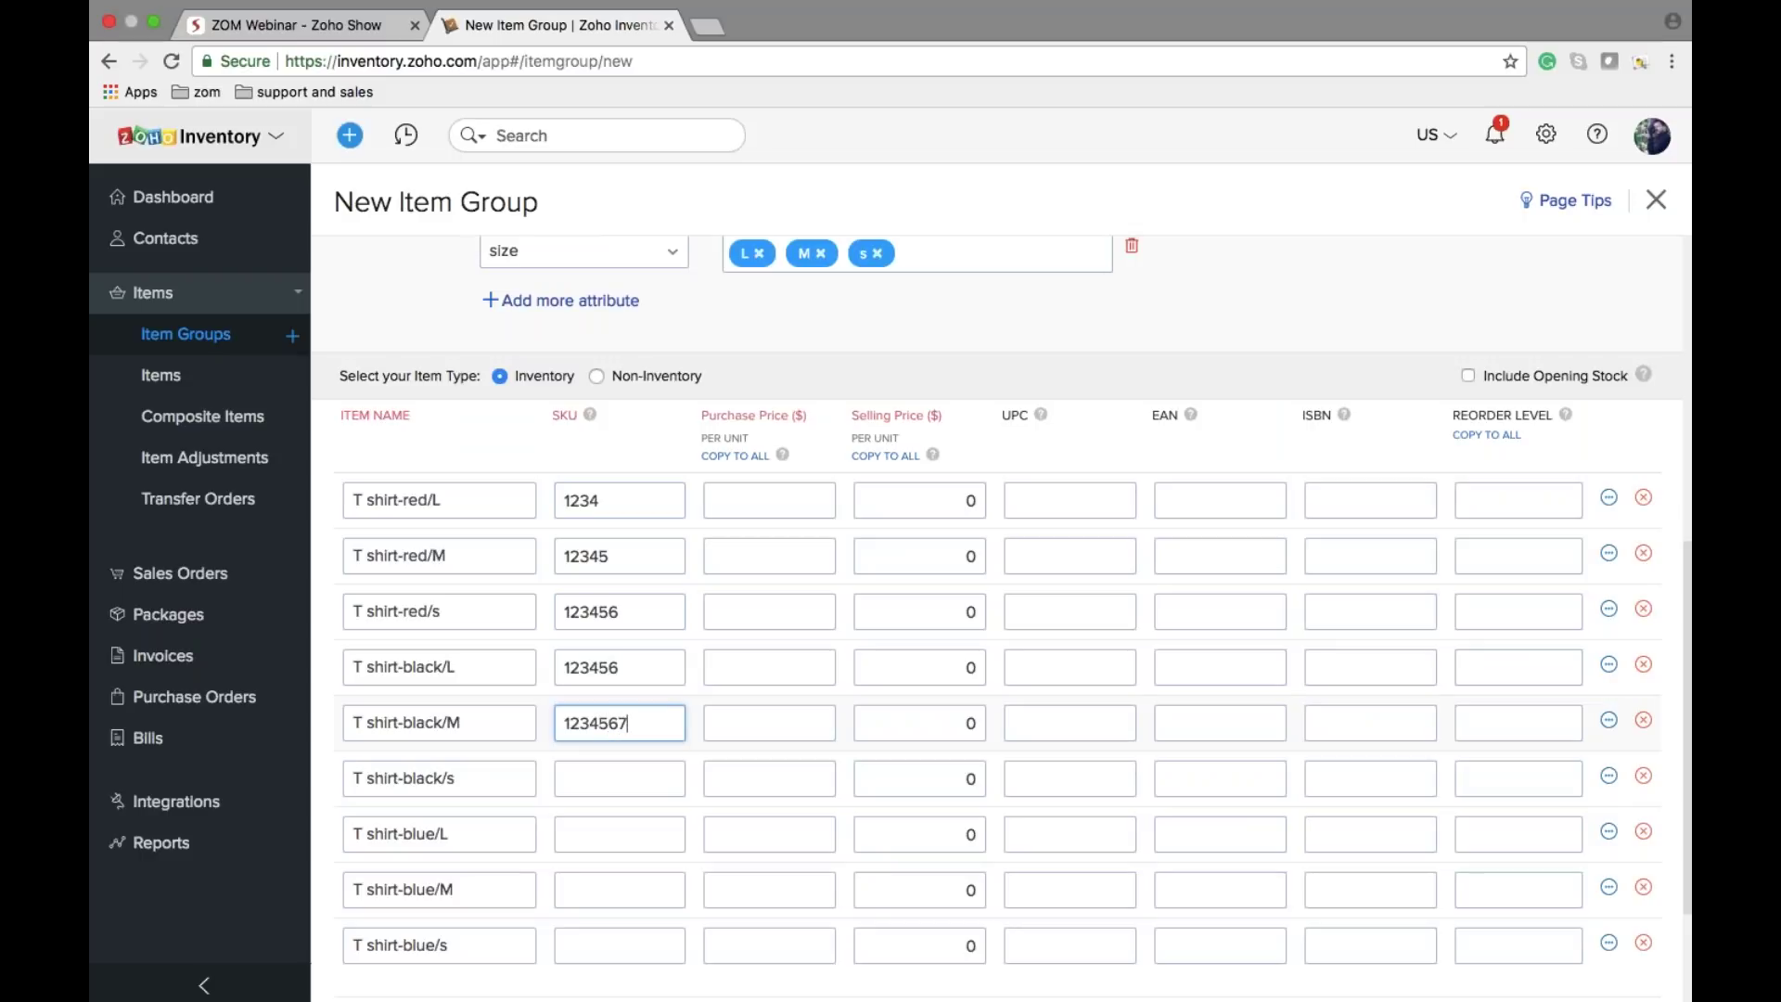
click(582, 780)
text(123486)
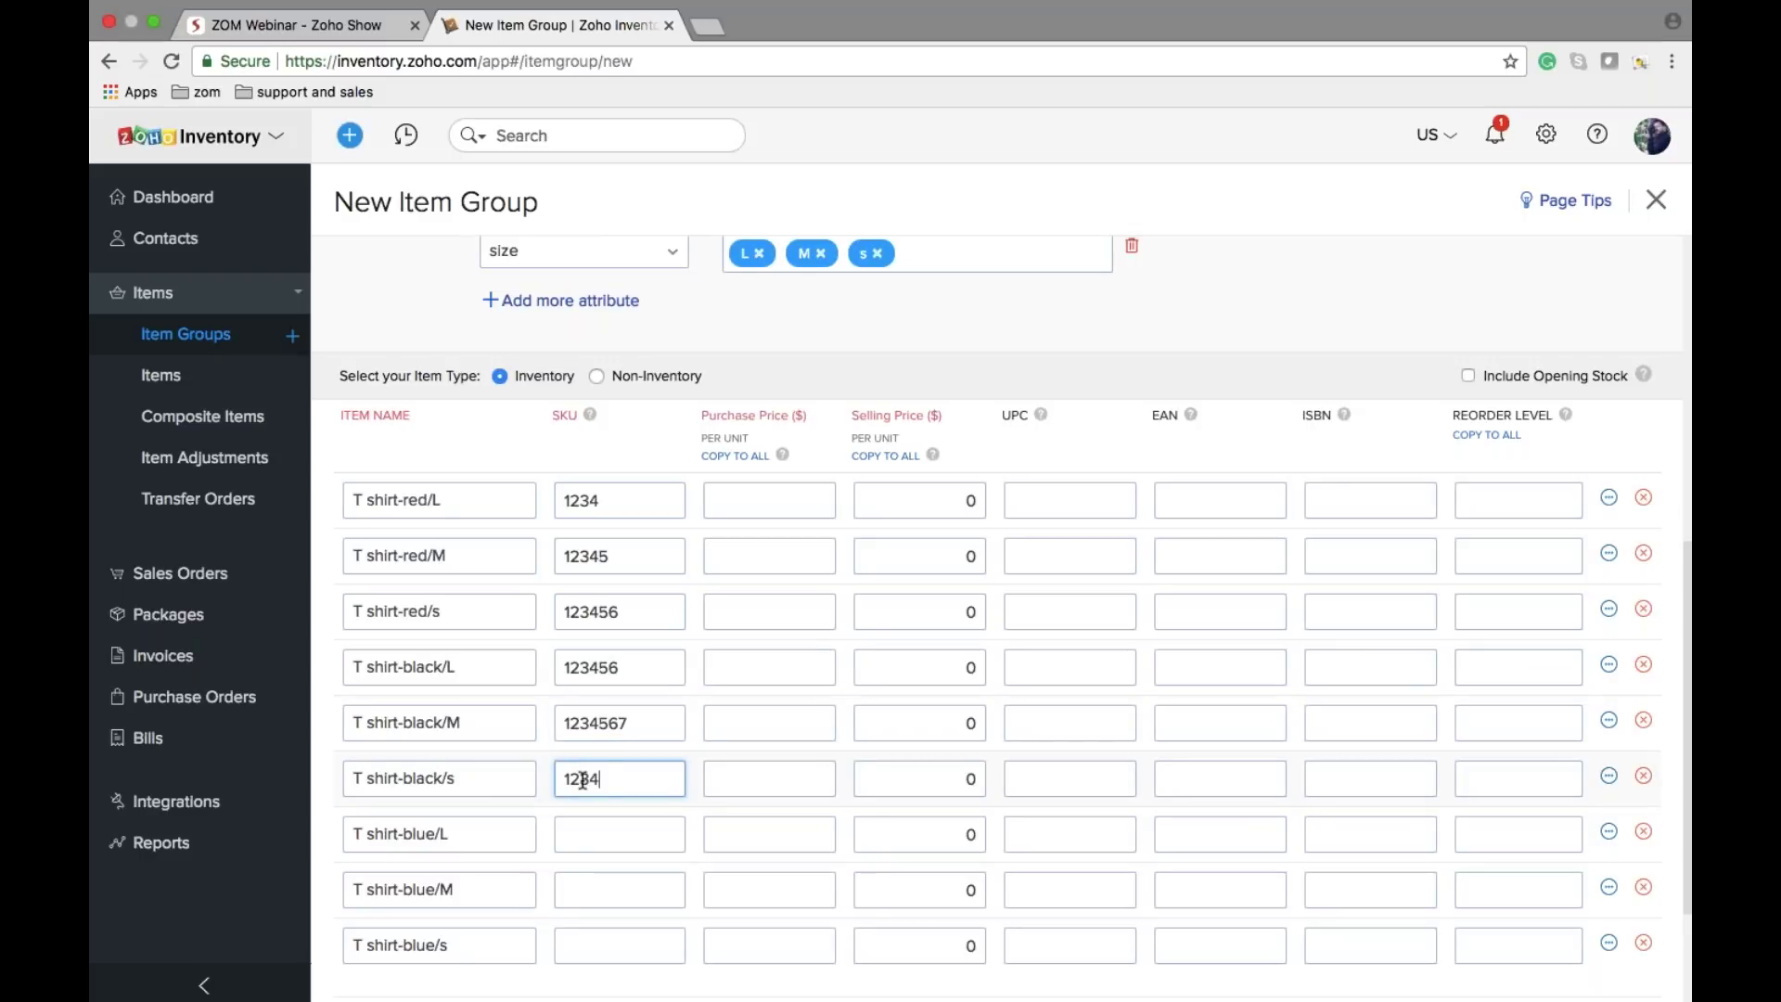
click(582, 834)
text(122)
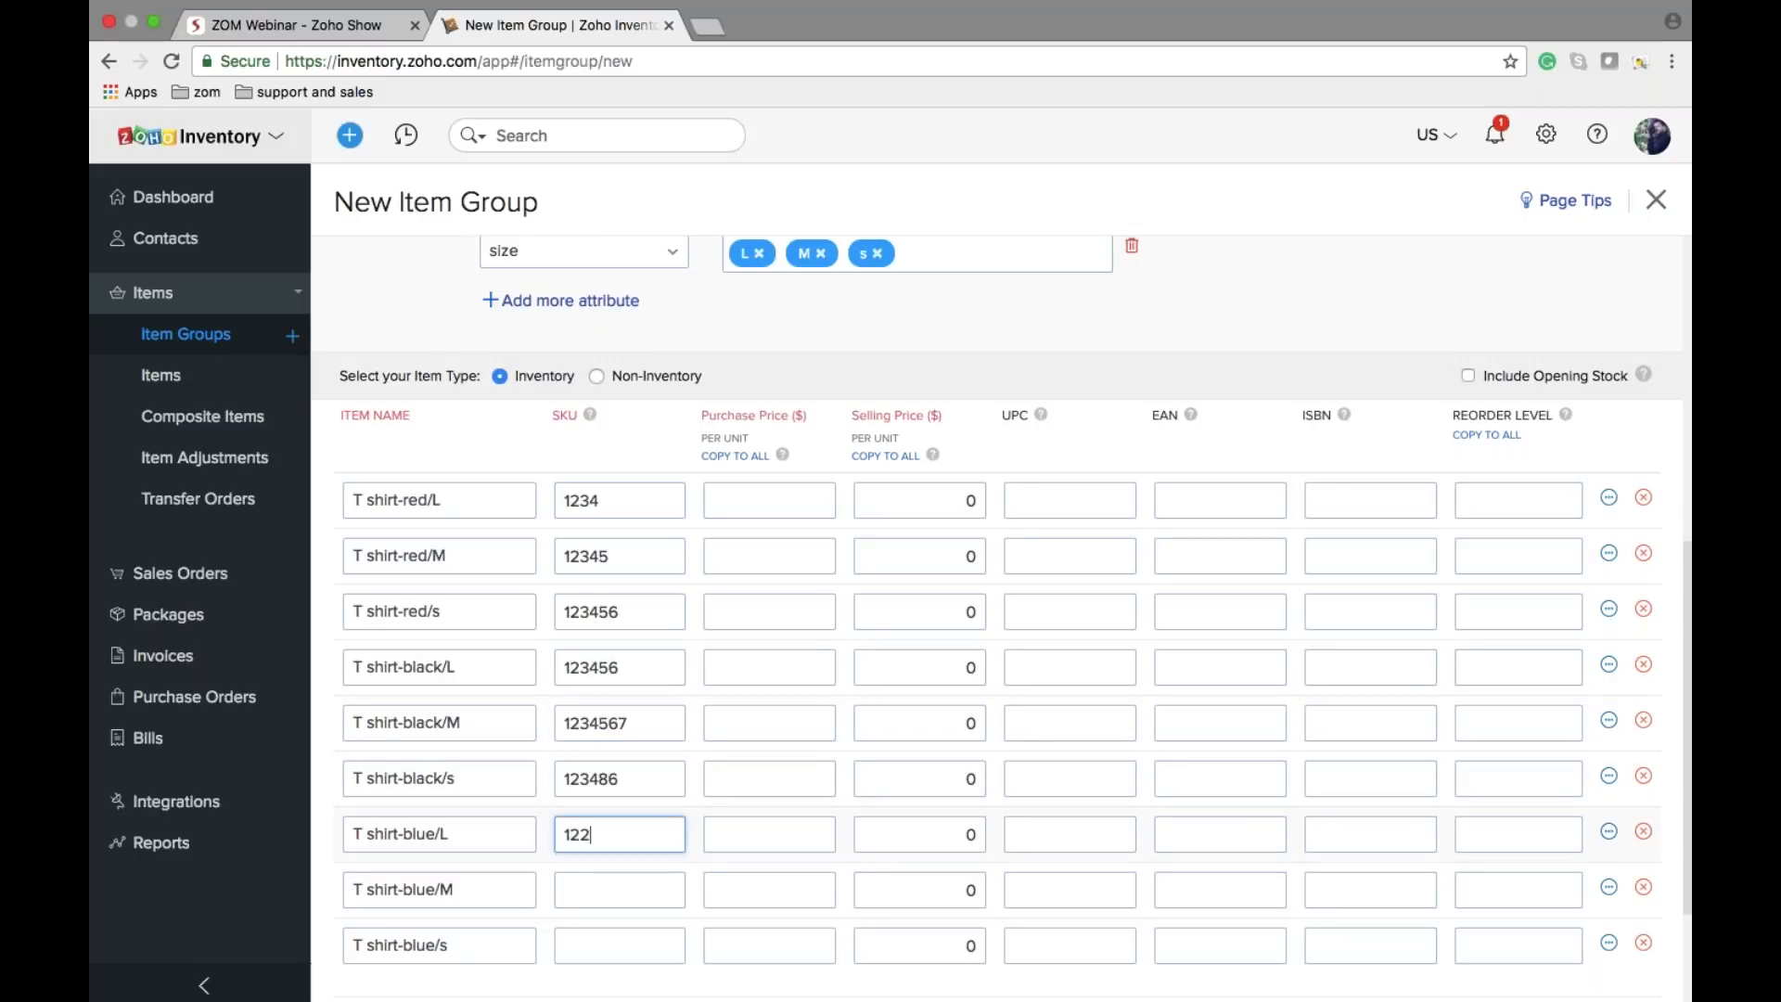
text(345678)
click(594, 889)
text(123456789)
click(601, 941)
text(1234567890)
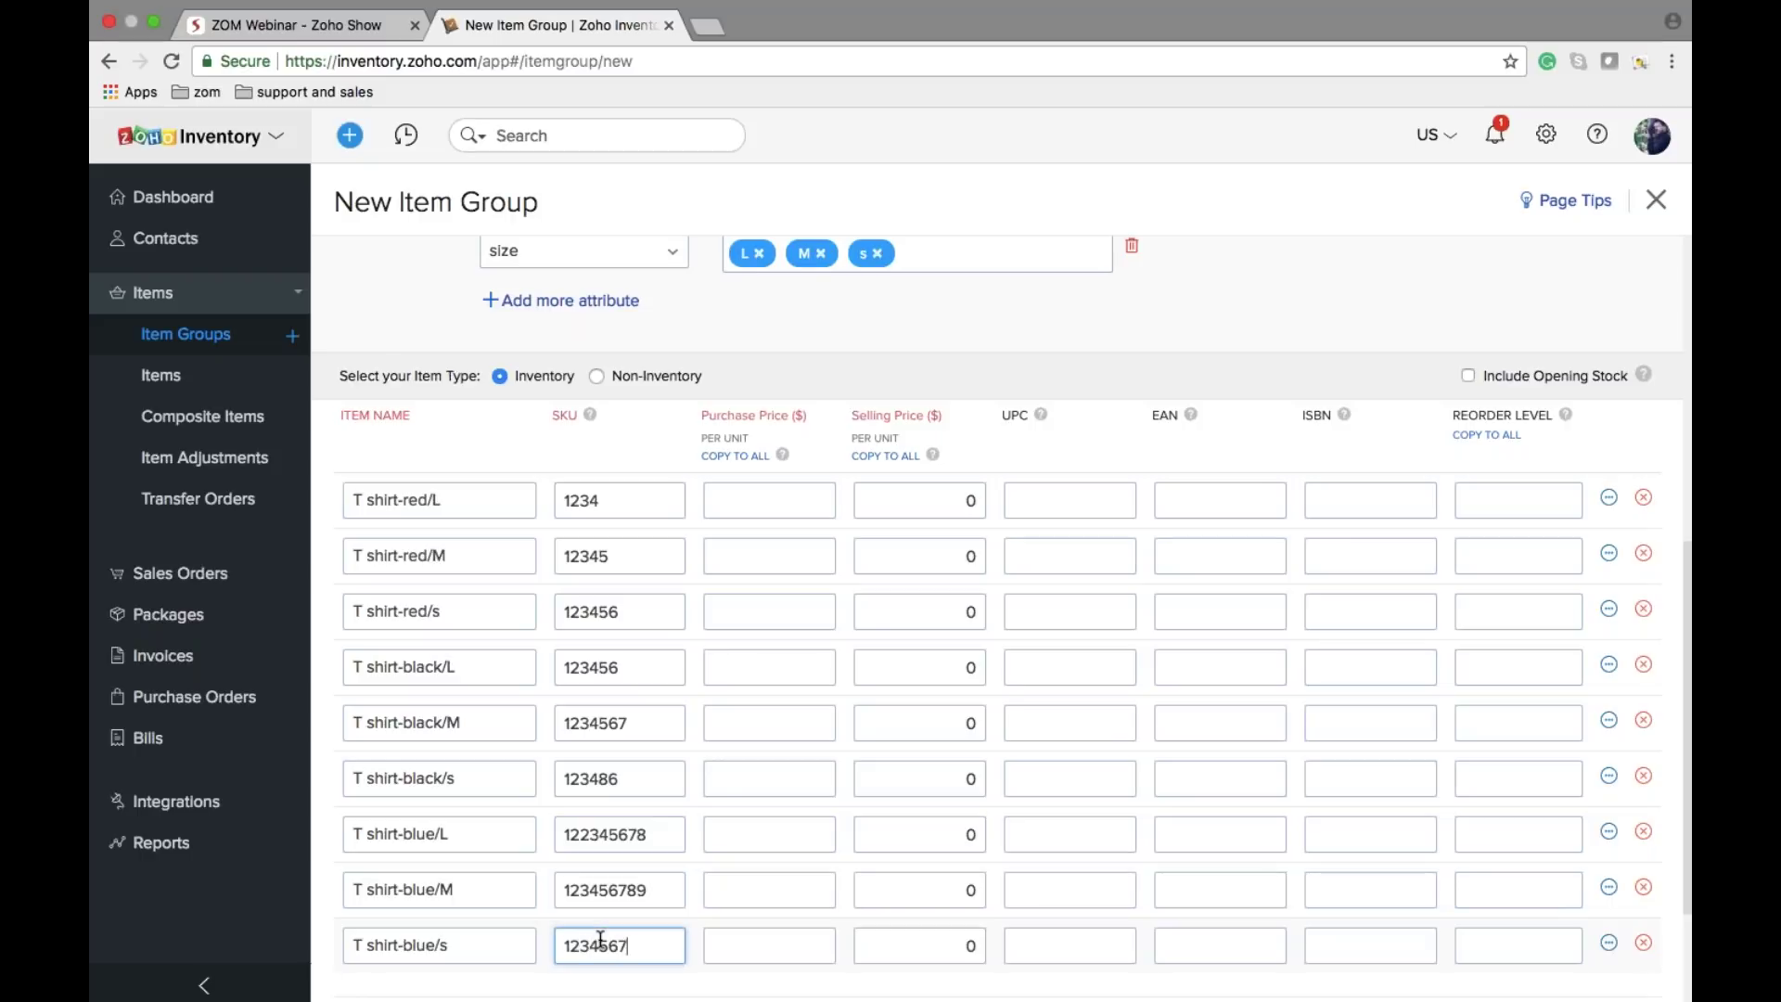
click(769, 500)
Step: Copy purchase price 50 and selling price 100 to all variants, and tick Include Opening Stock
text(50)
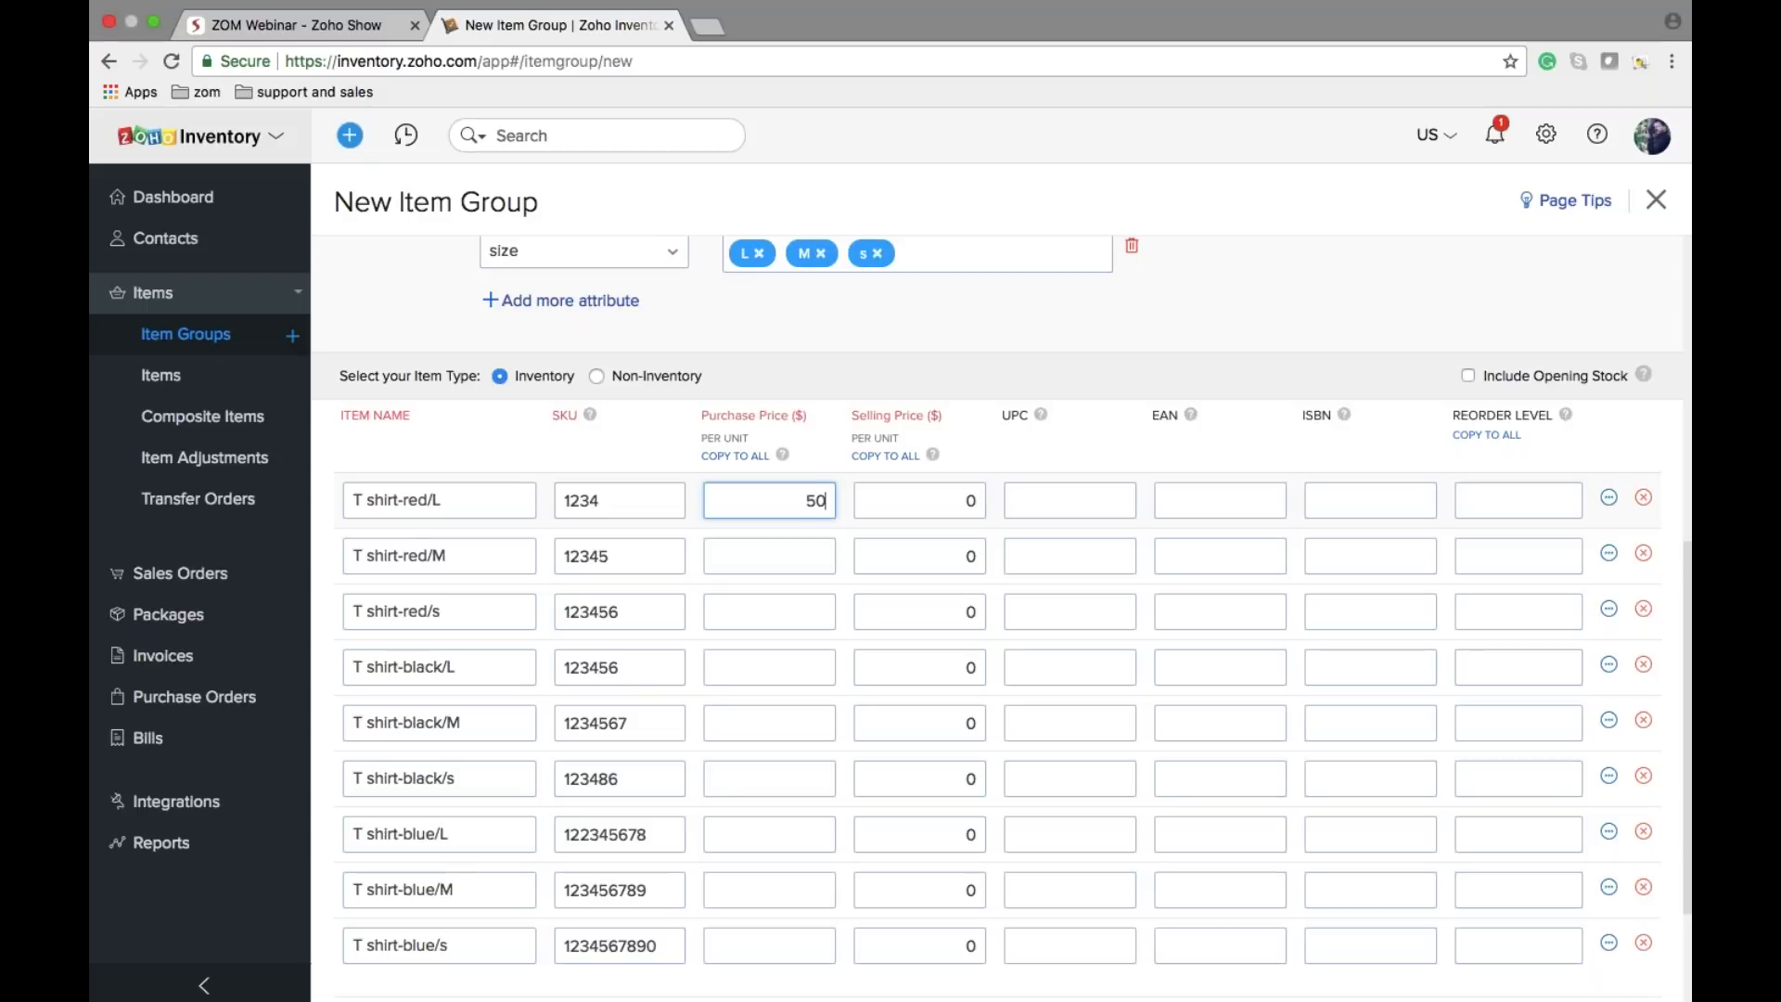
click(736, 455)
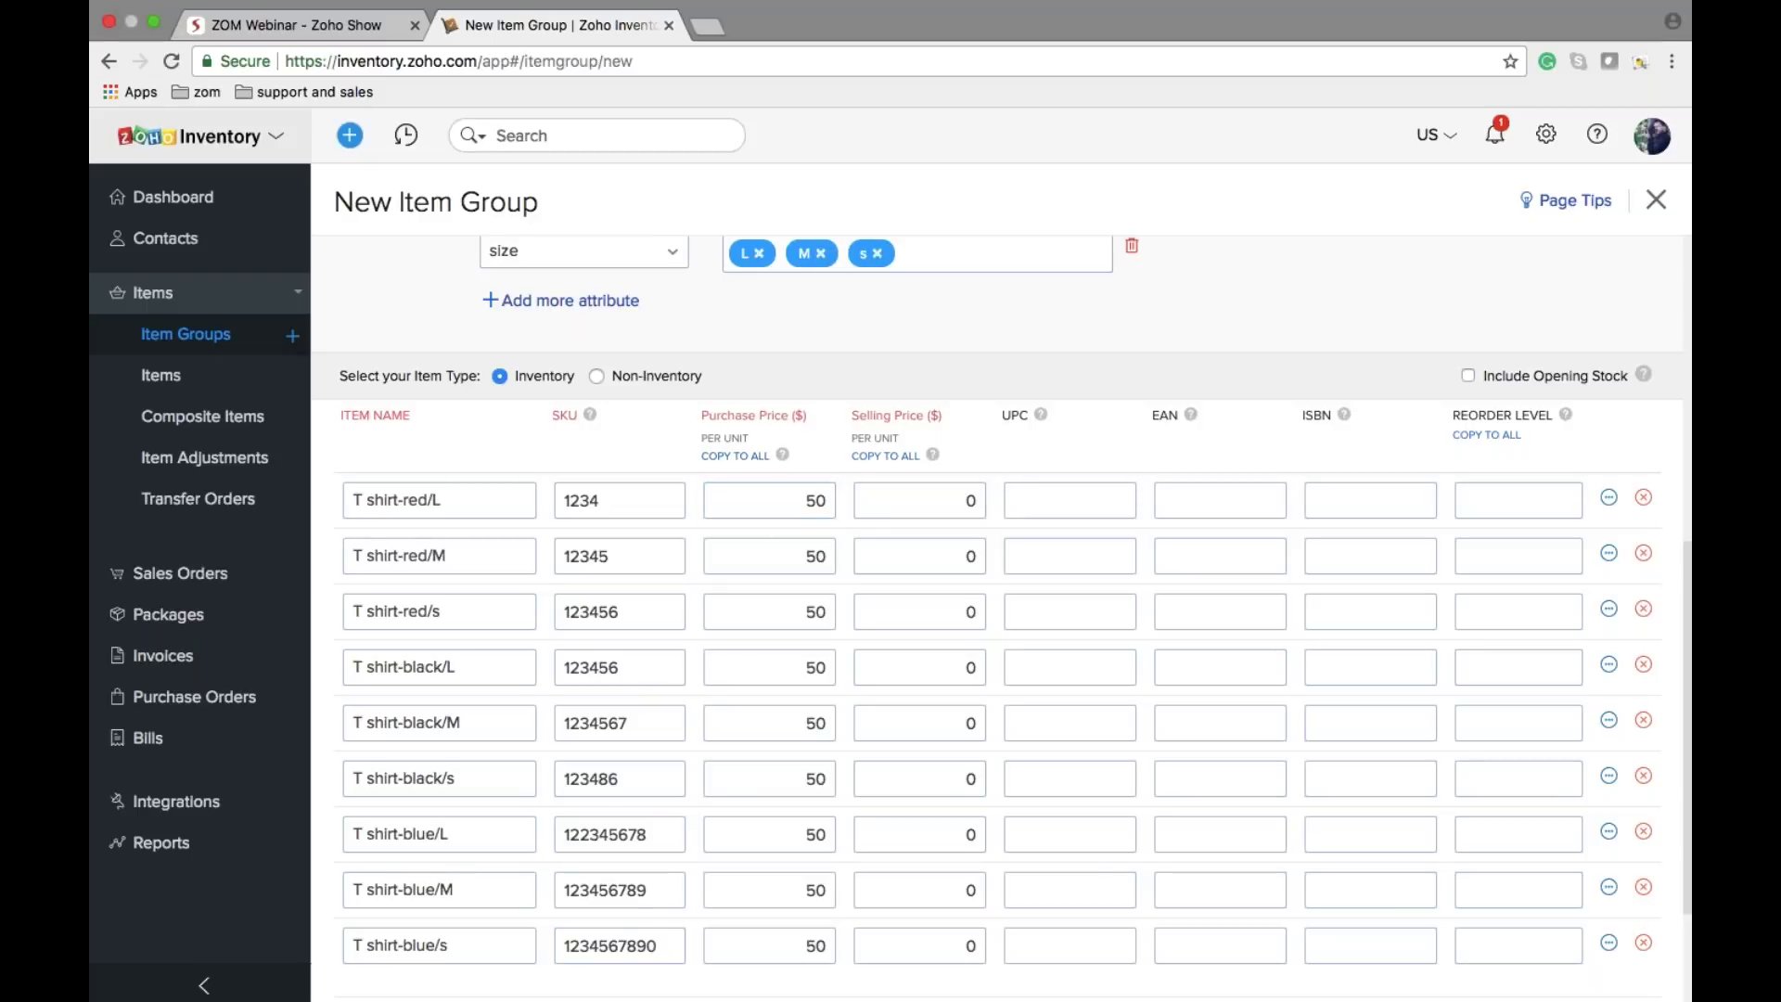
click(966, 500)
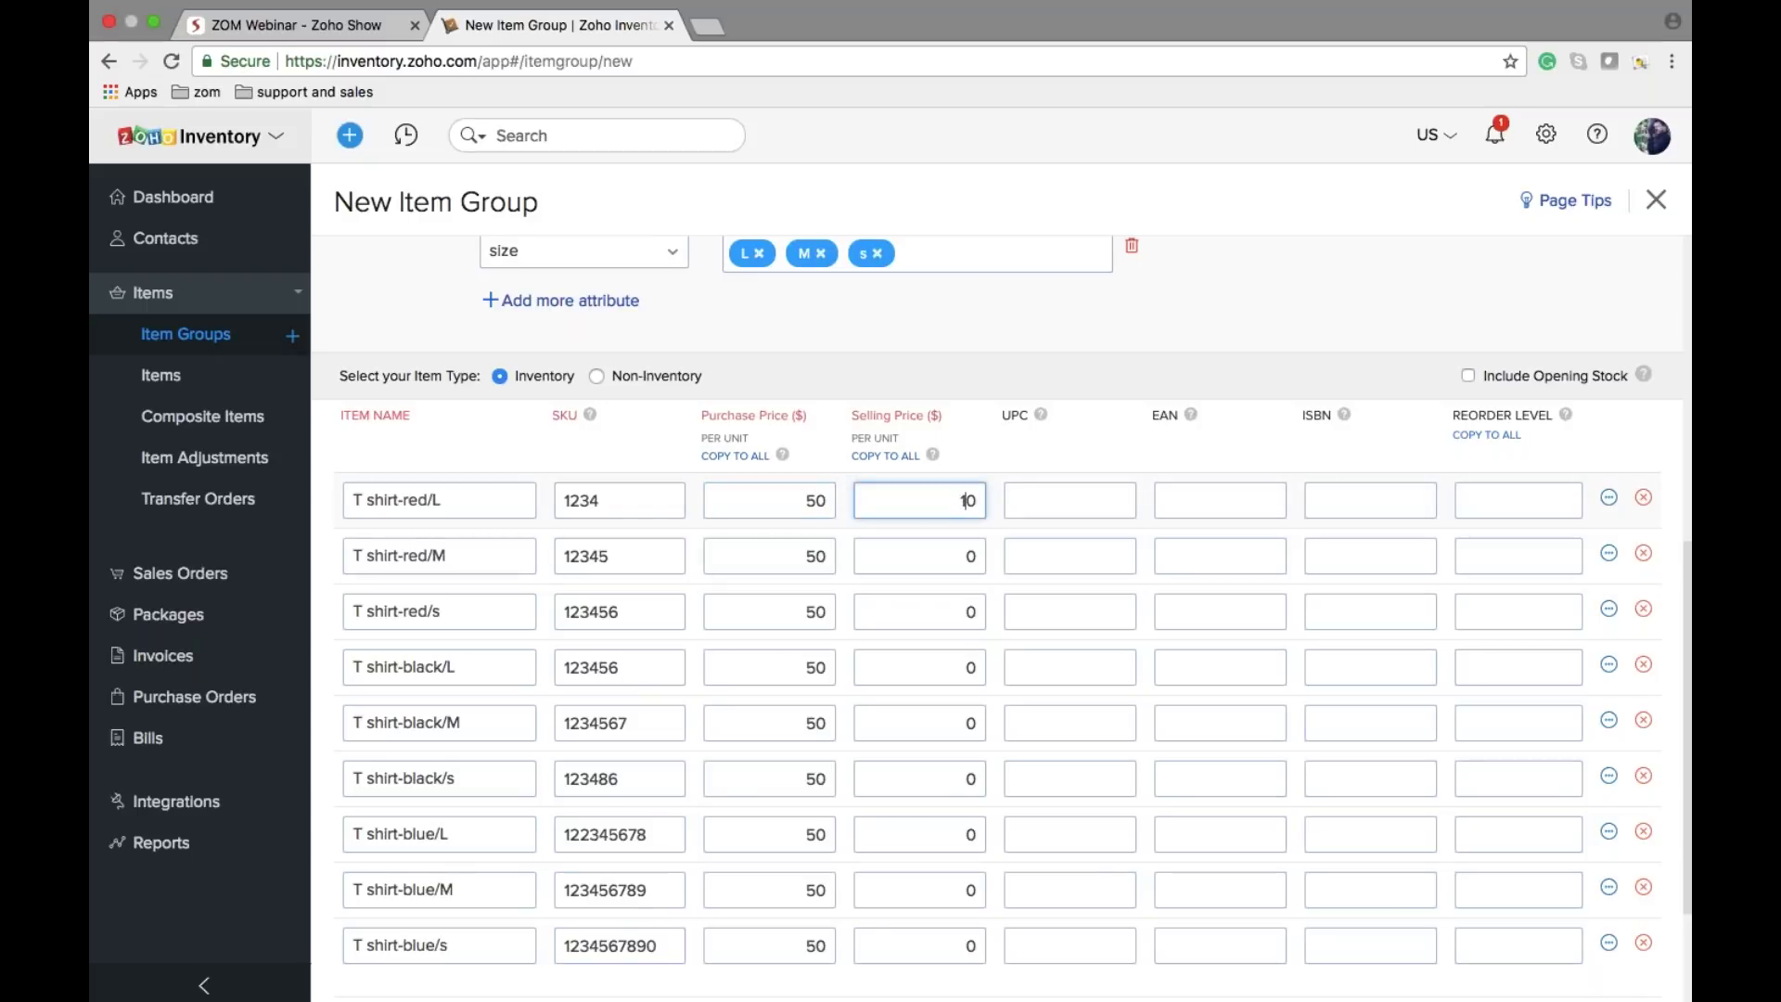
text(10)
click(890, 456)
scroll(895, 459, down, 1)
scroll(997, 603, down, 1)
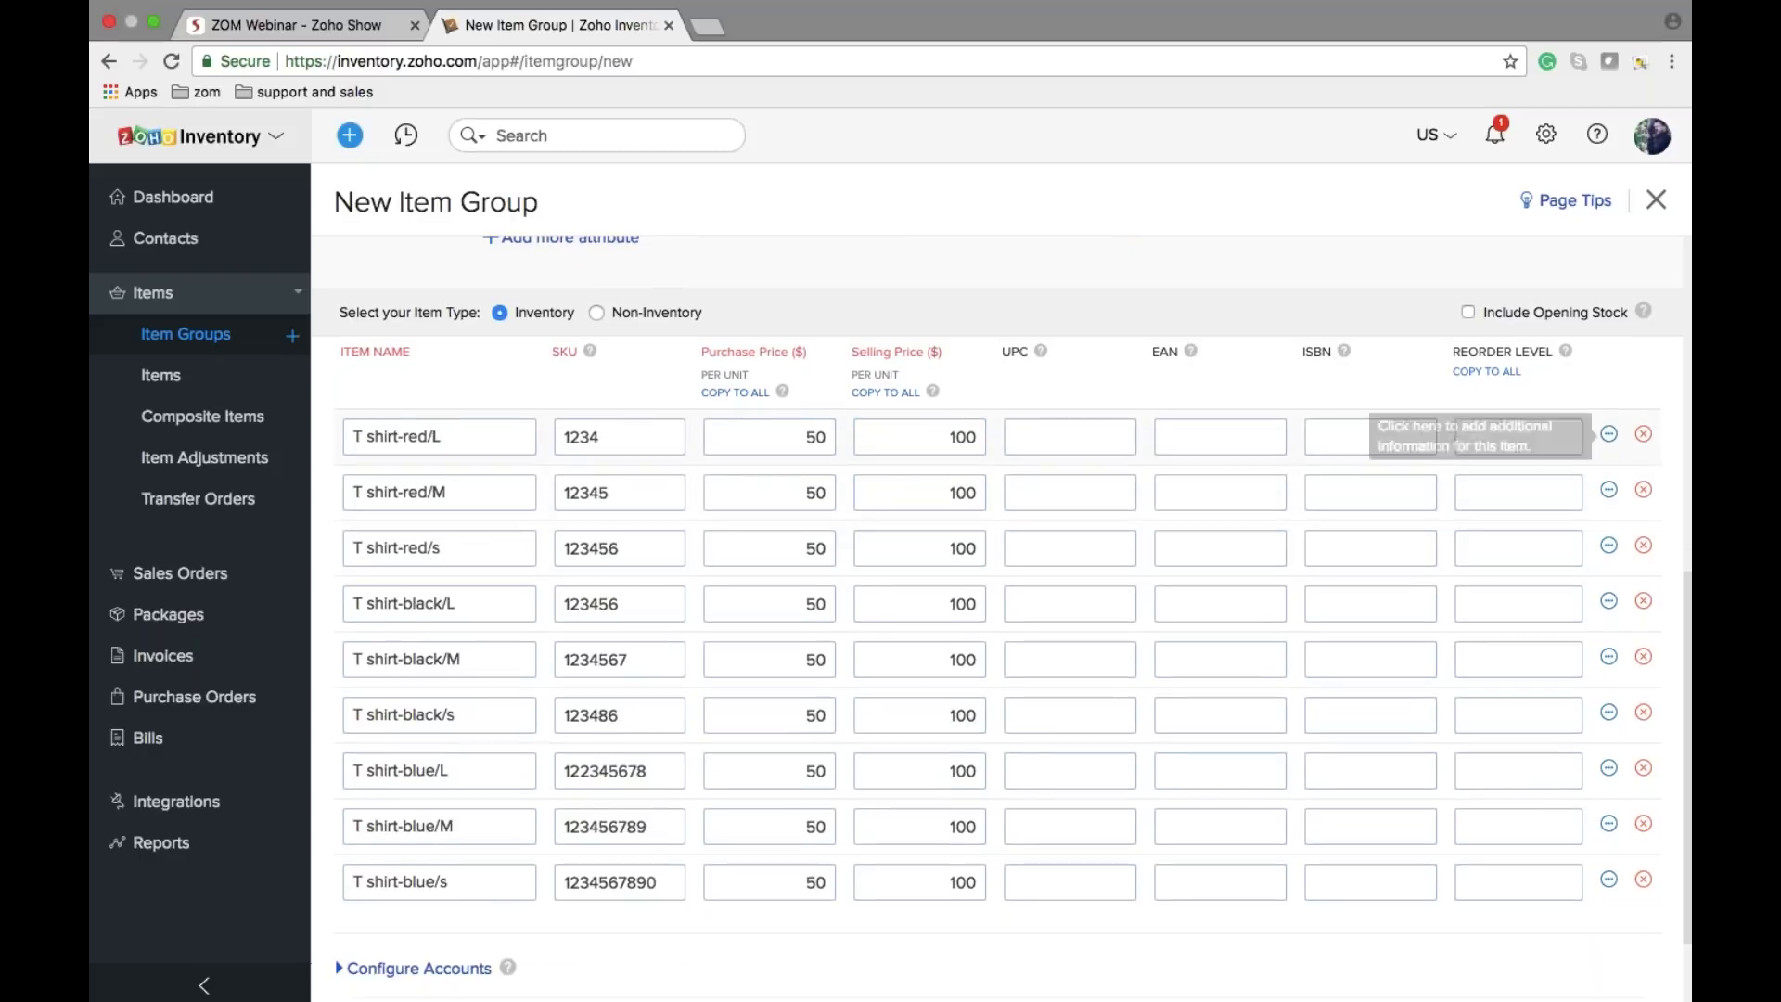
click(1468, 312)
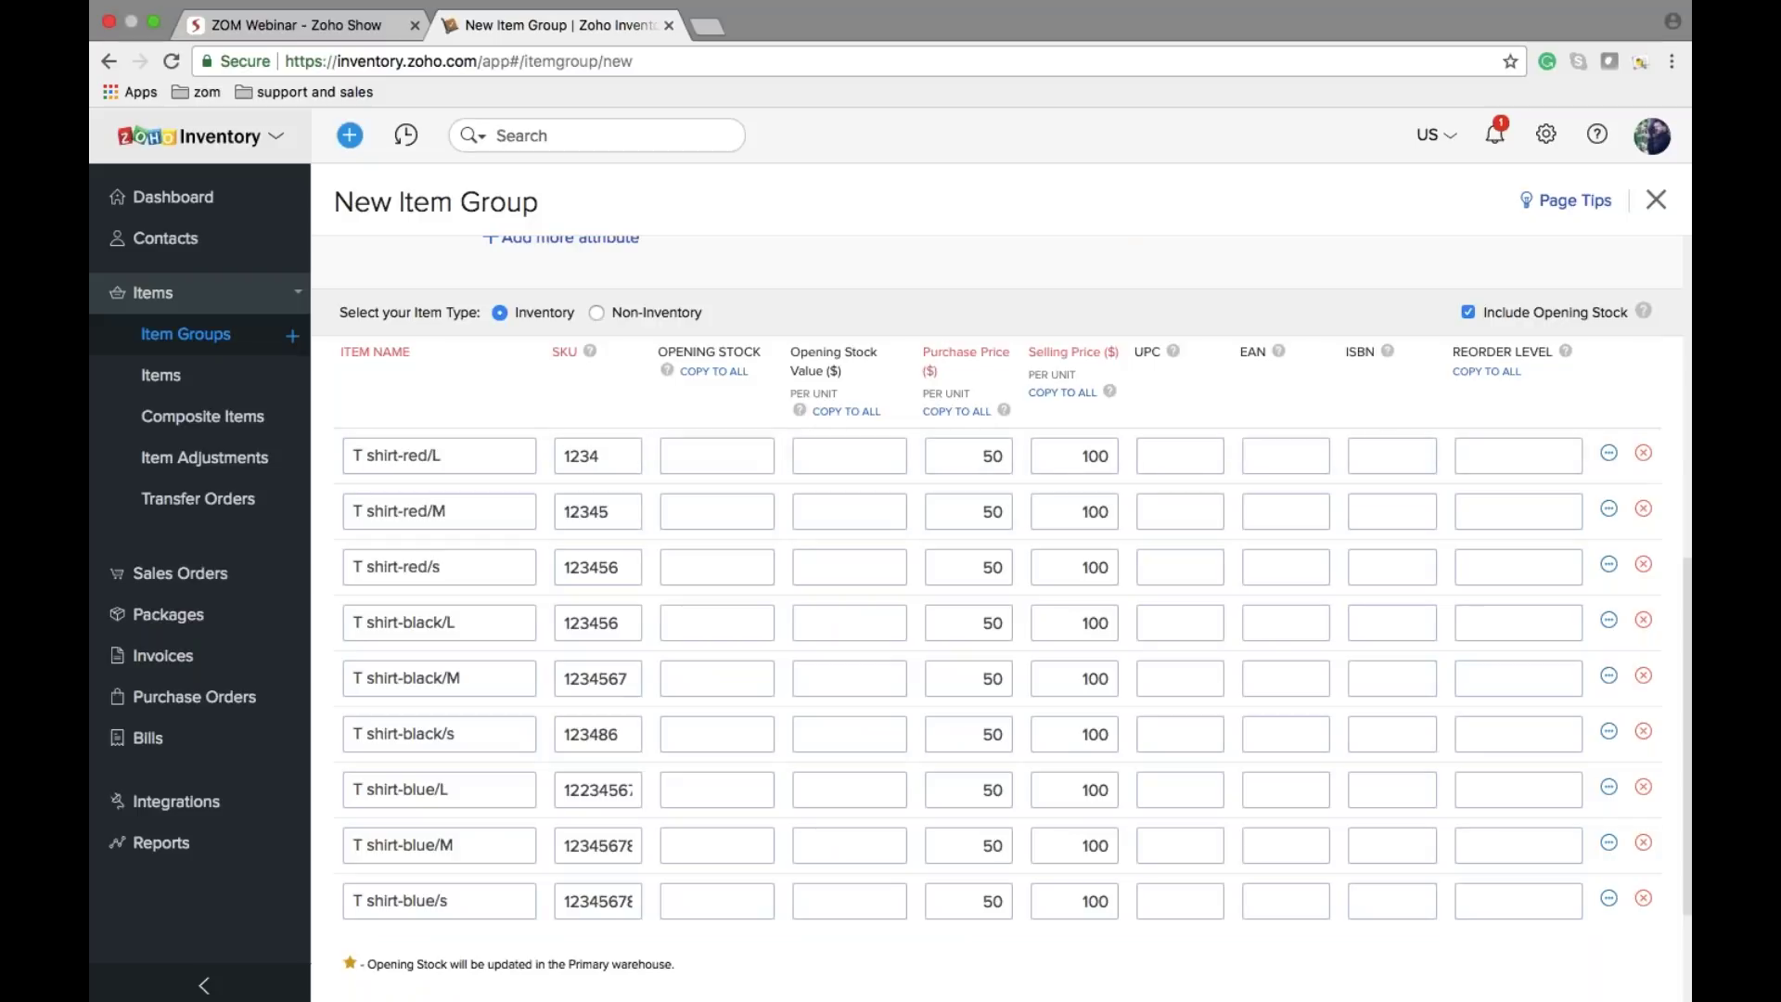
Step: Copy opening stock 10 and opening stock value 50 to all nine variants
click(716, 449)
text(10)
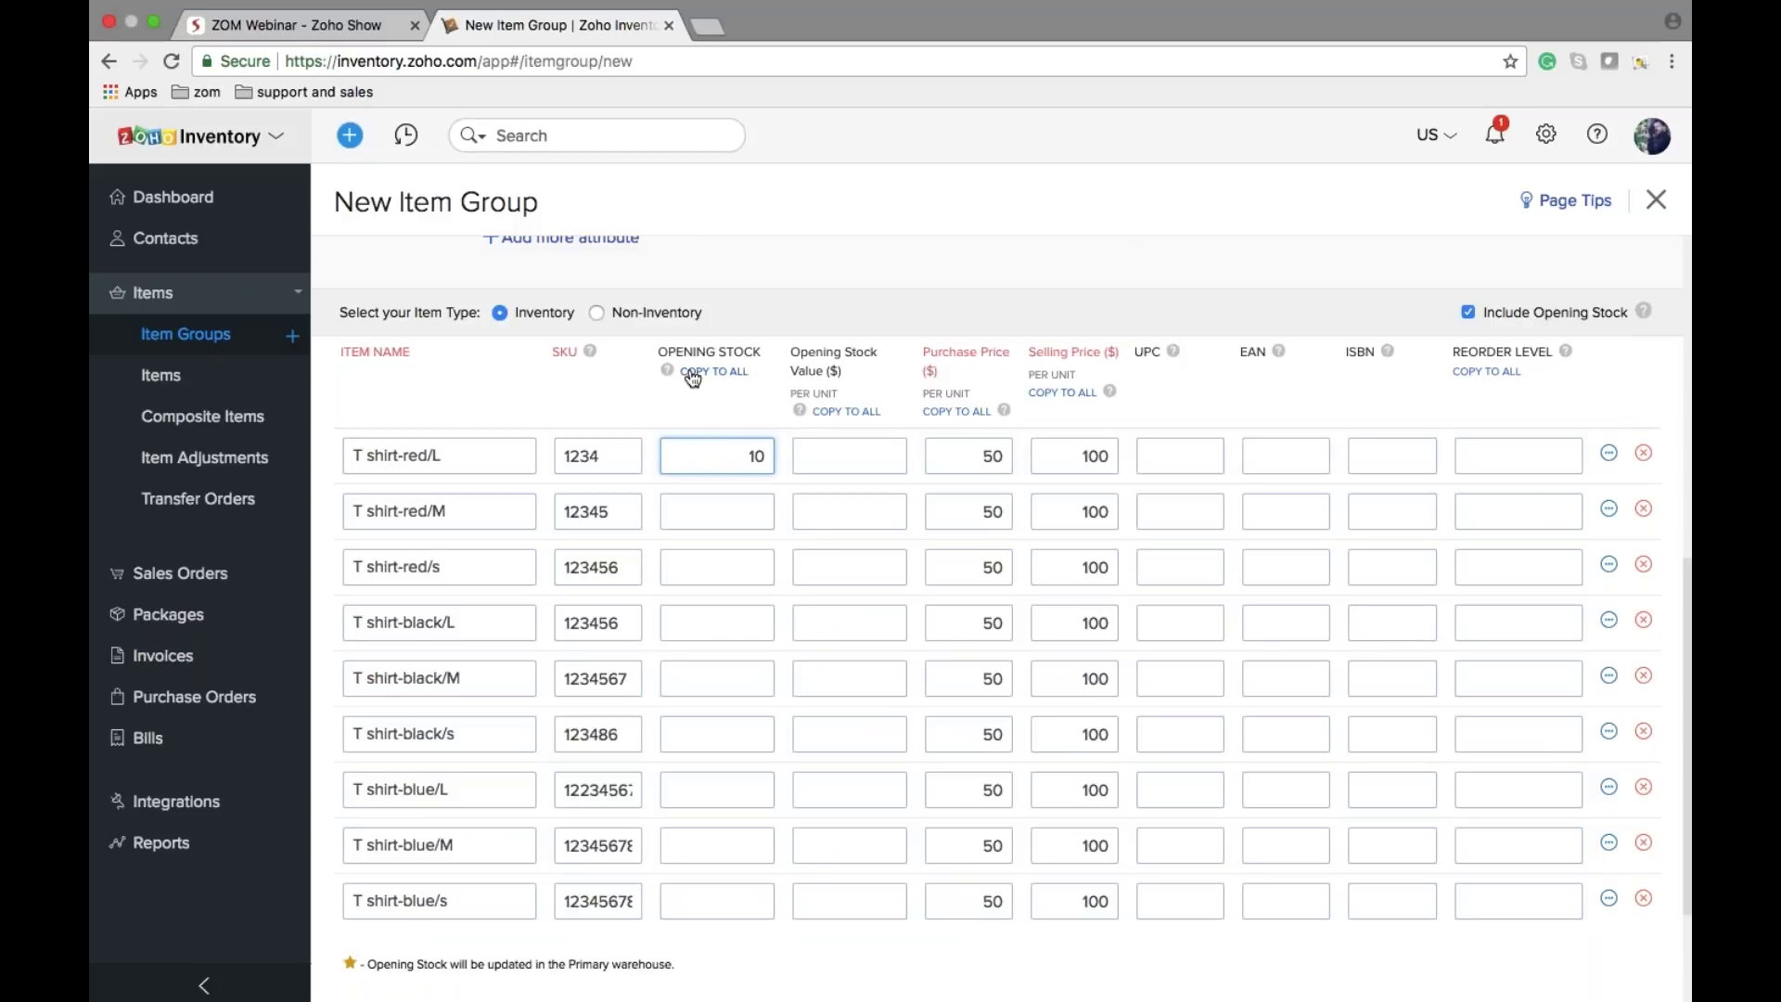
click(692, 374)
click(865, 463)
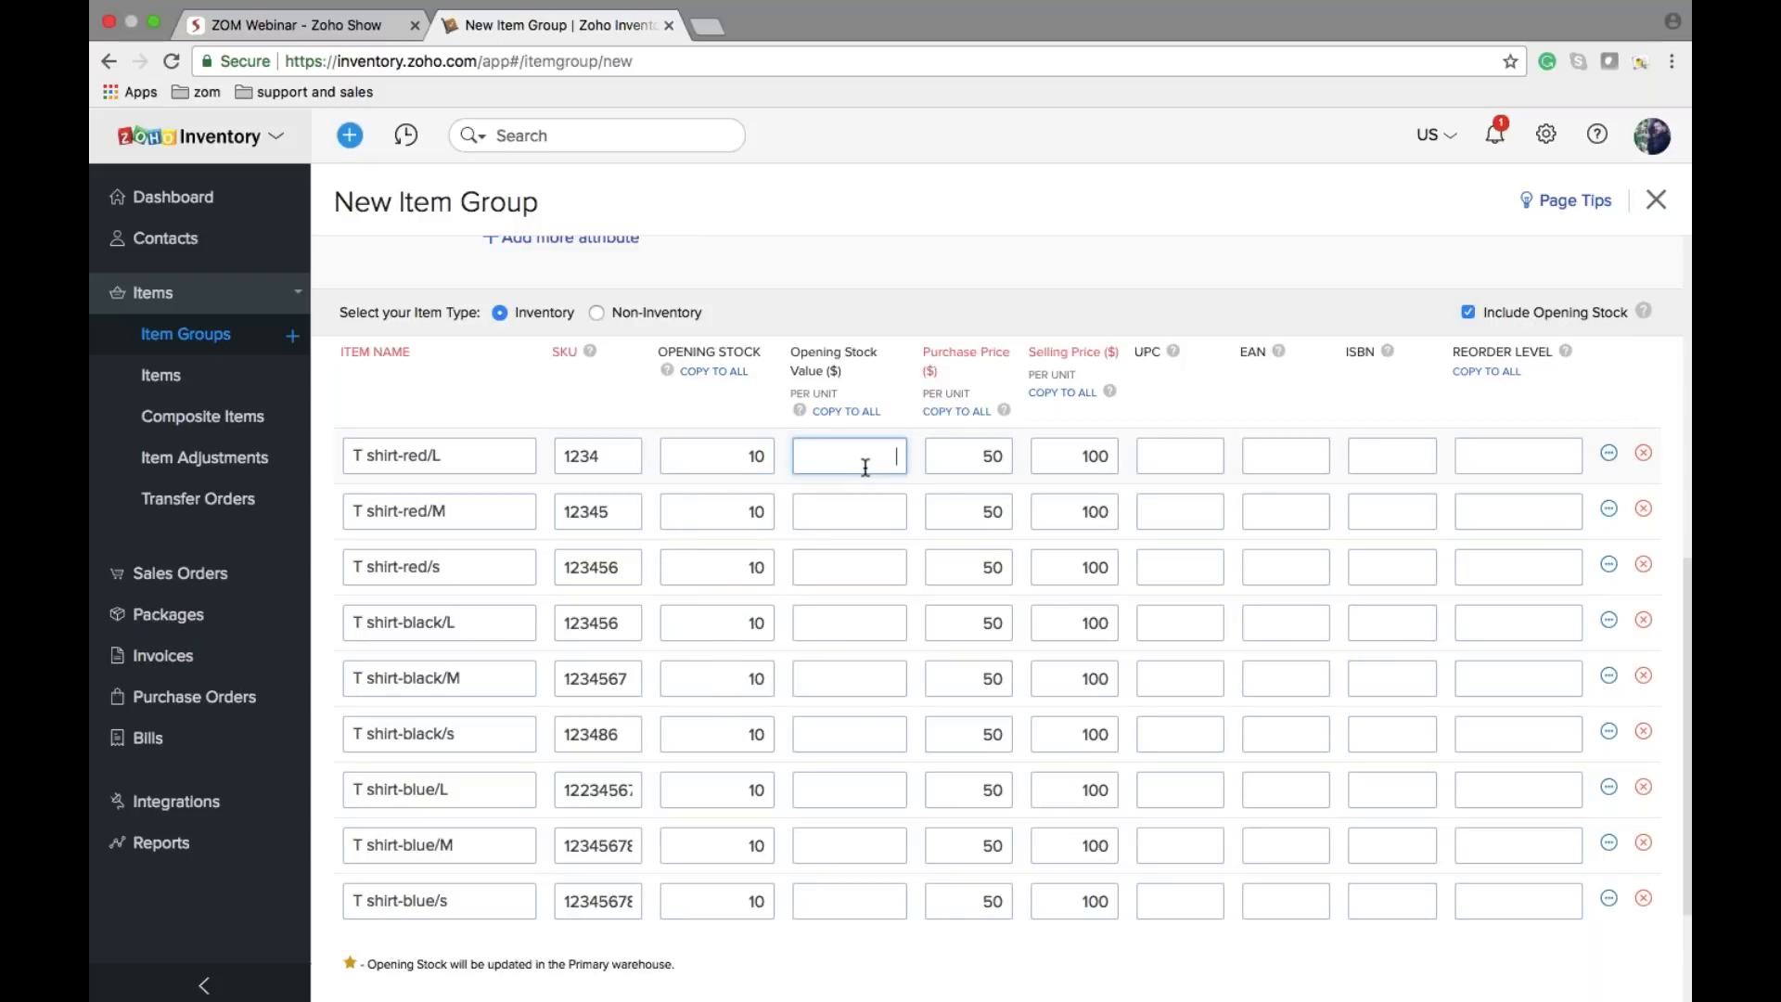
text(10)
key(BackSpace)
key(BackSpace)
text(50)
click(846, 411)
scroll(1002, 618, down, 3)
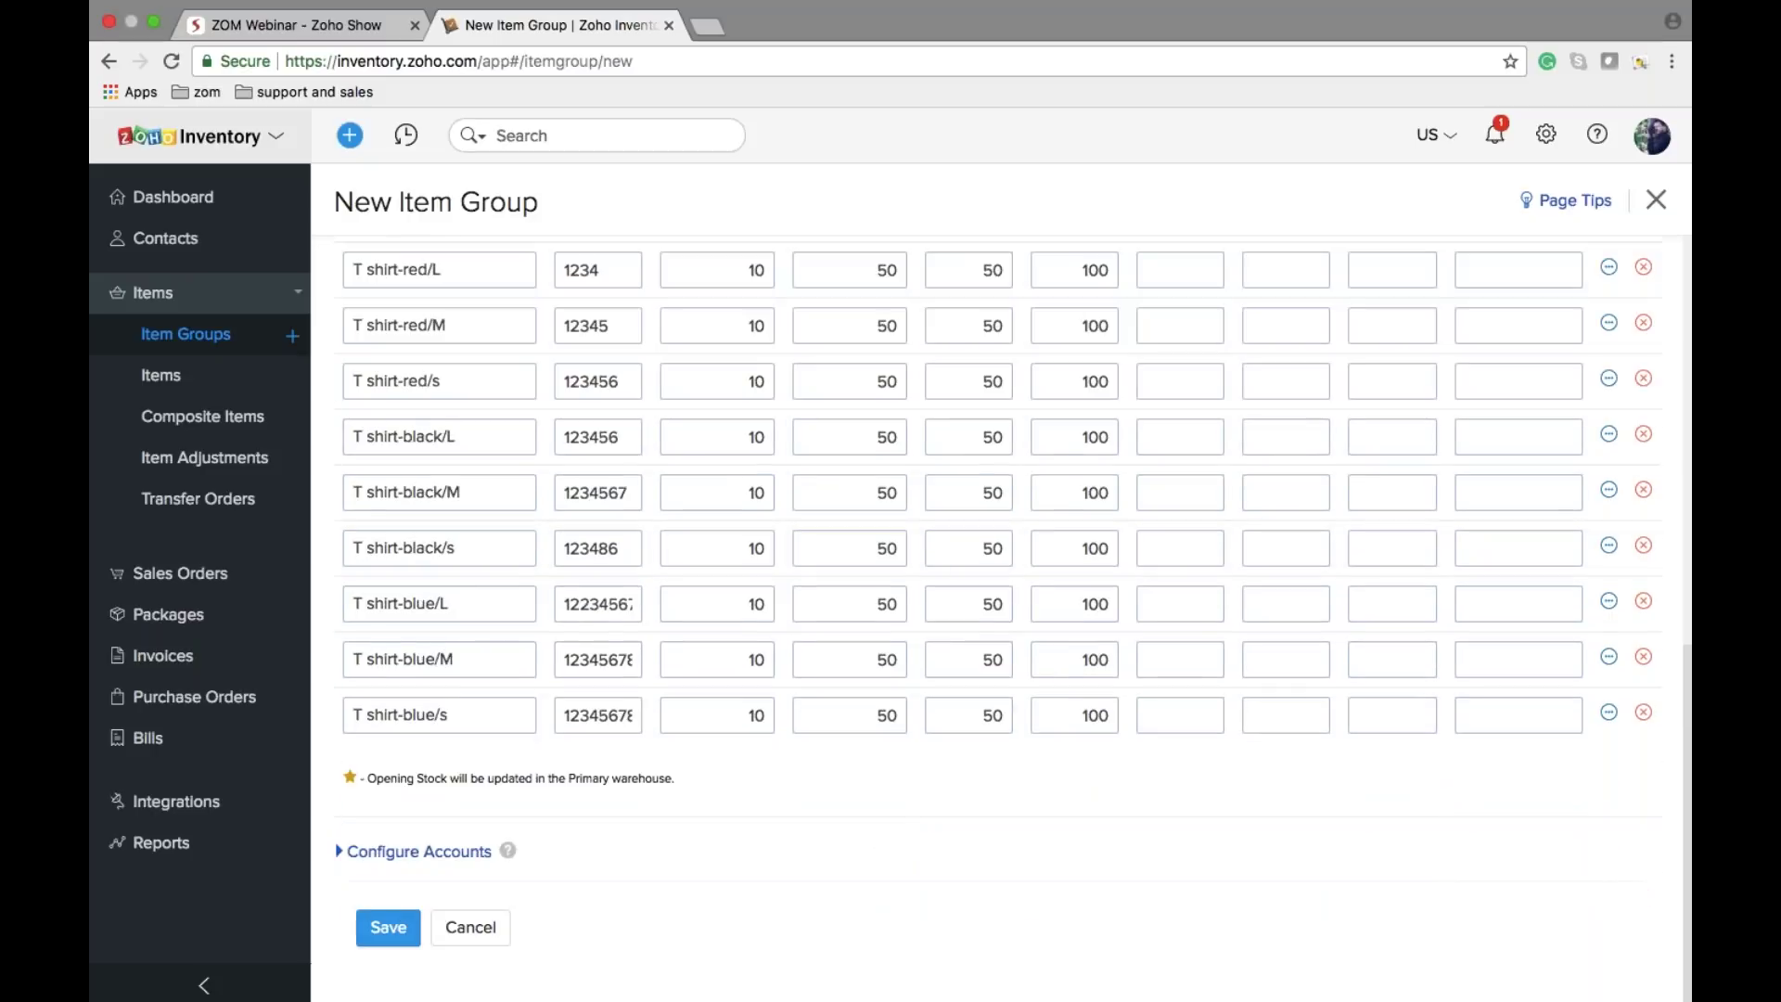
scroll(1001, 618, up, 3)
scroll(1002, 618, up, 8)
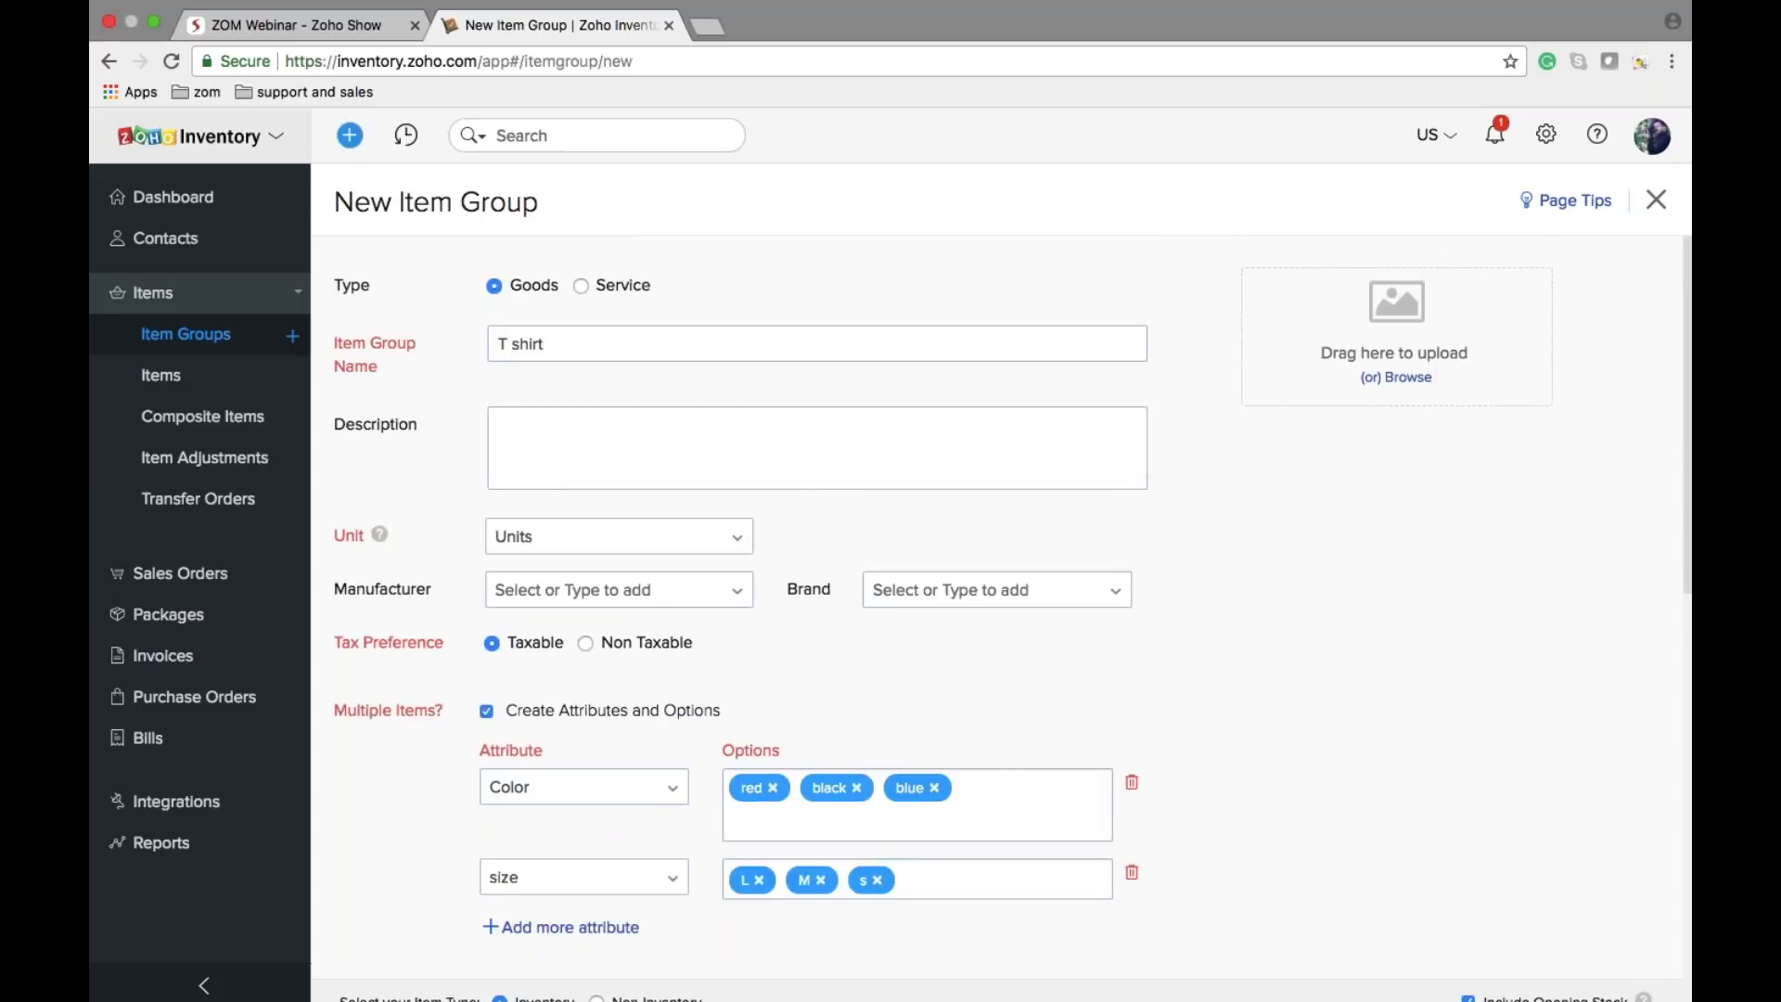
scroll(1002, 618, down, 5)
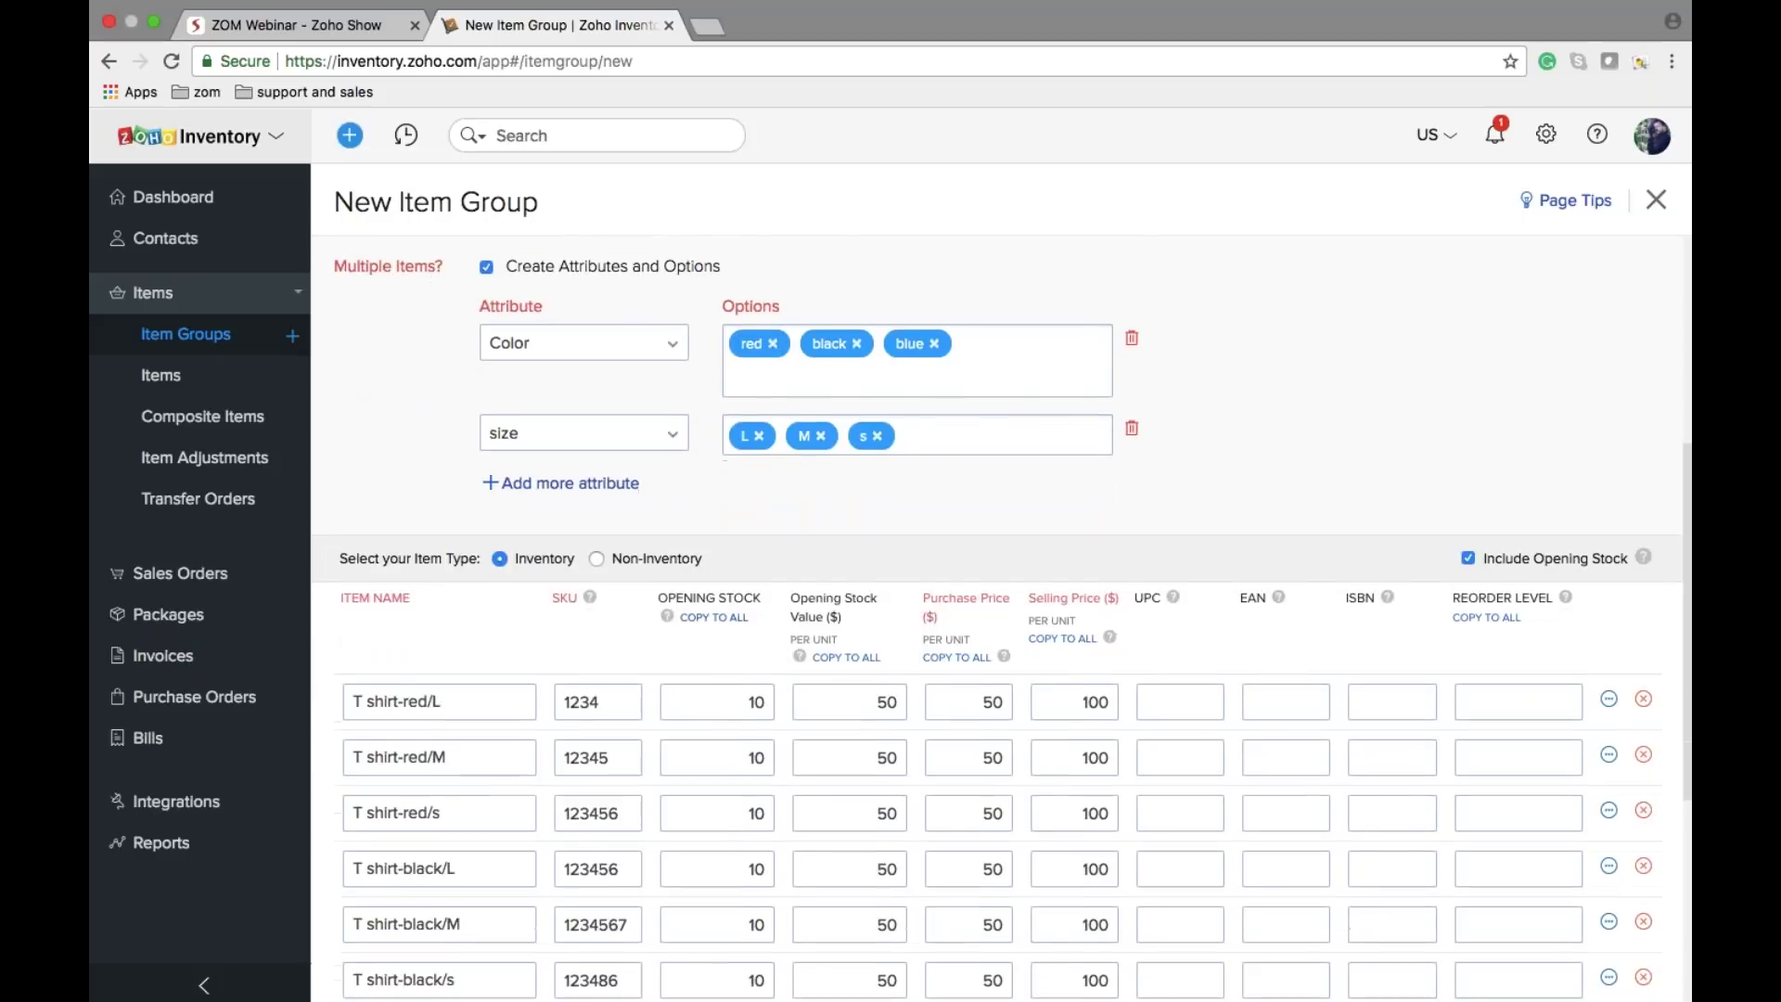
scroll(1001, 618, down, 5)
Step: Try saving, then append 67 to the duplicate T shirt-black/L SKU and retry
click(408, 927)
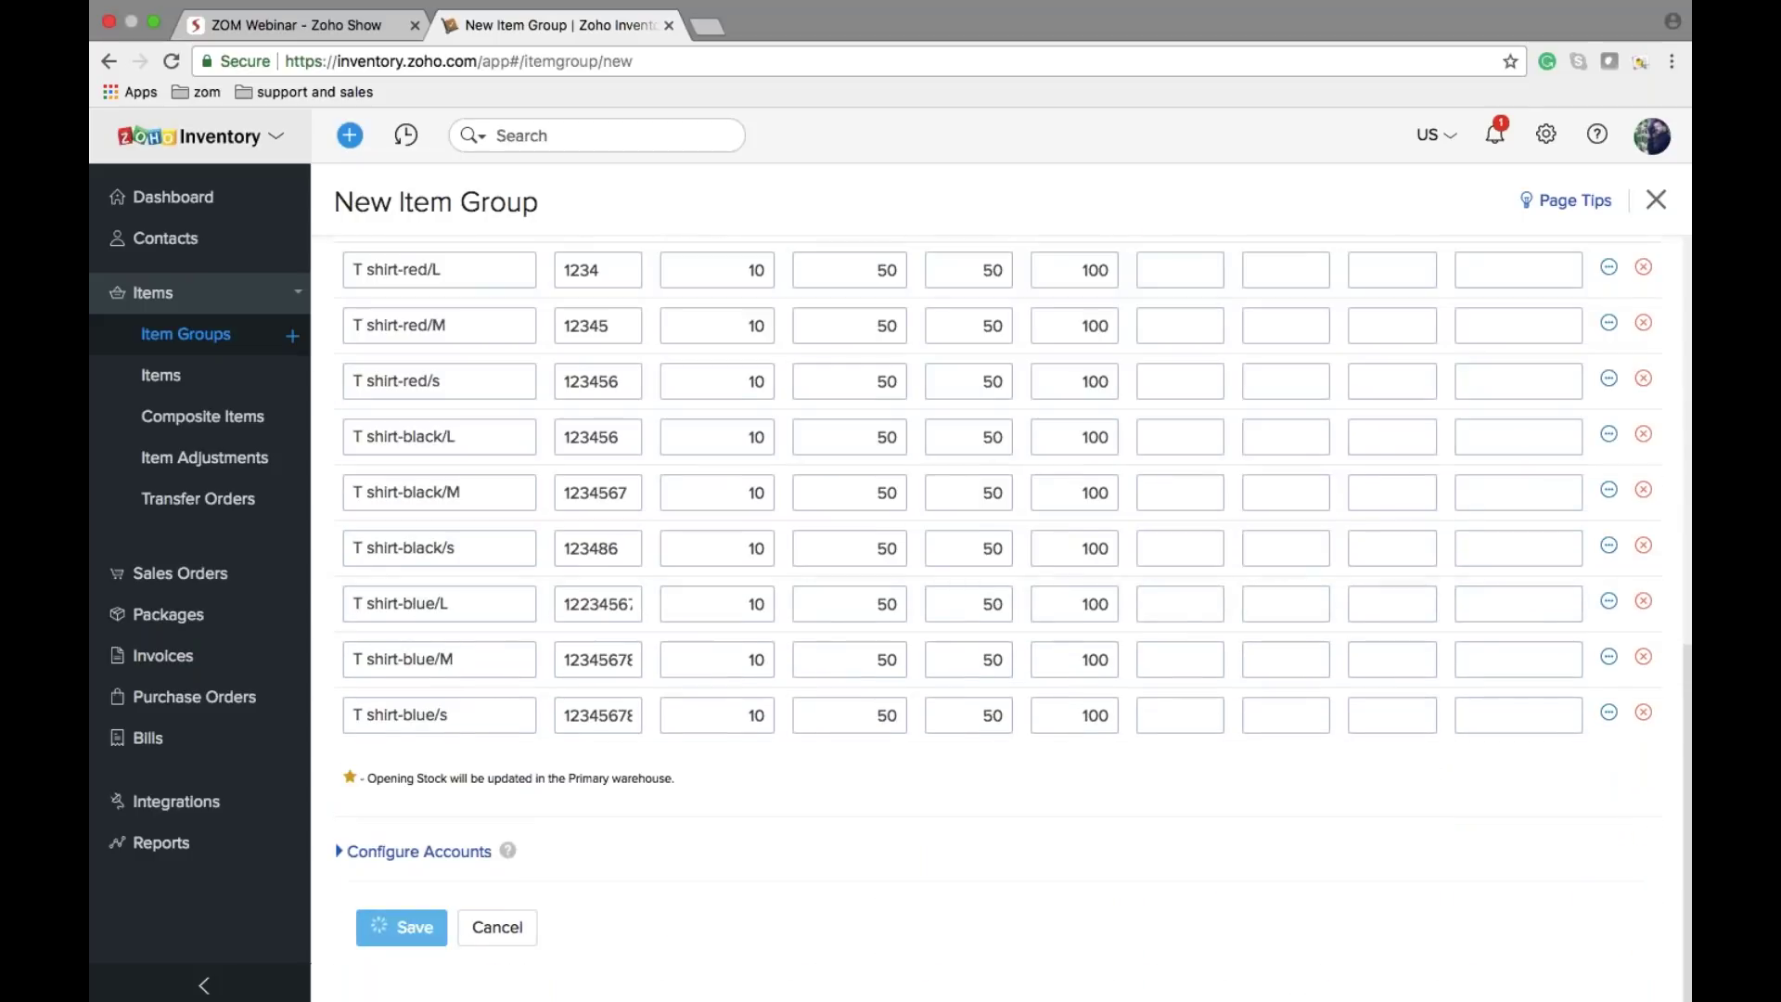
scroll(556, 835, down, 10)
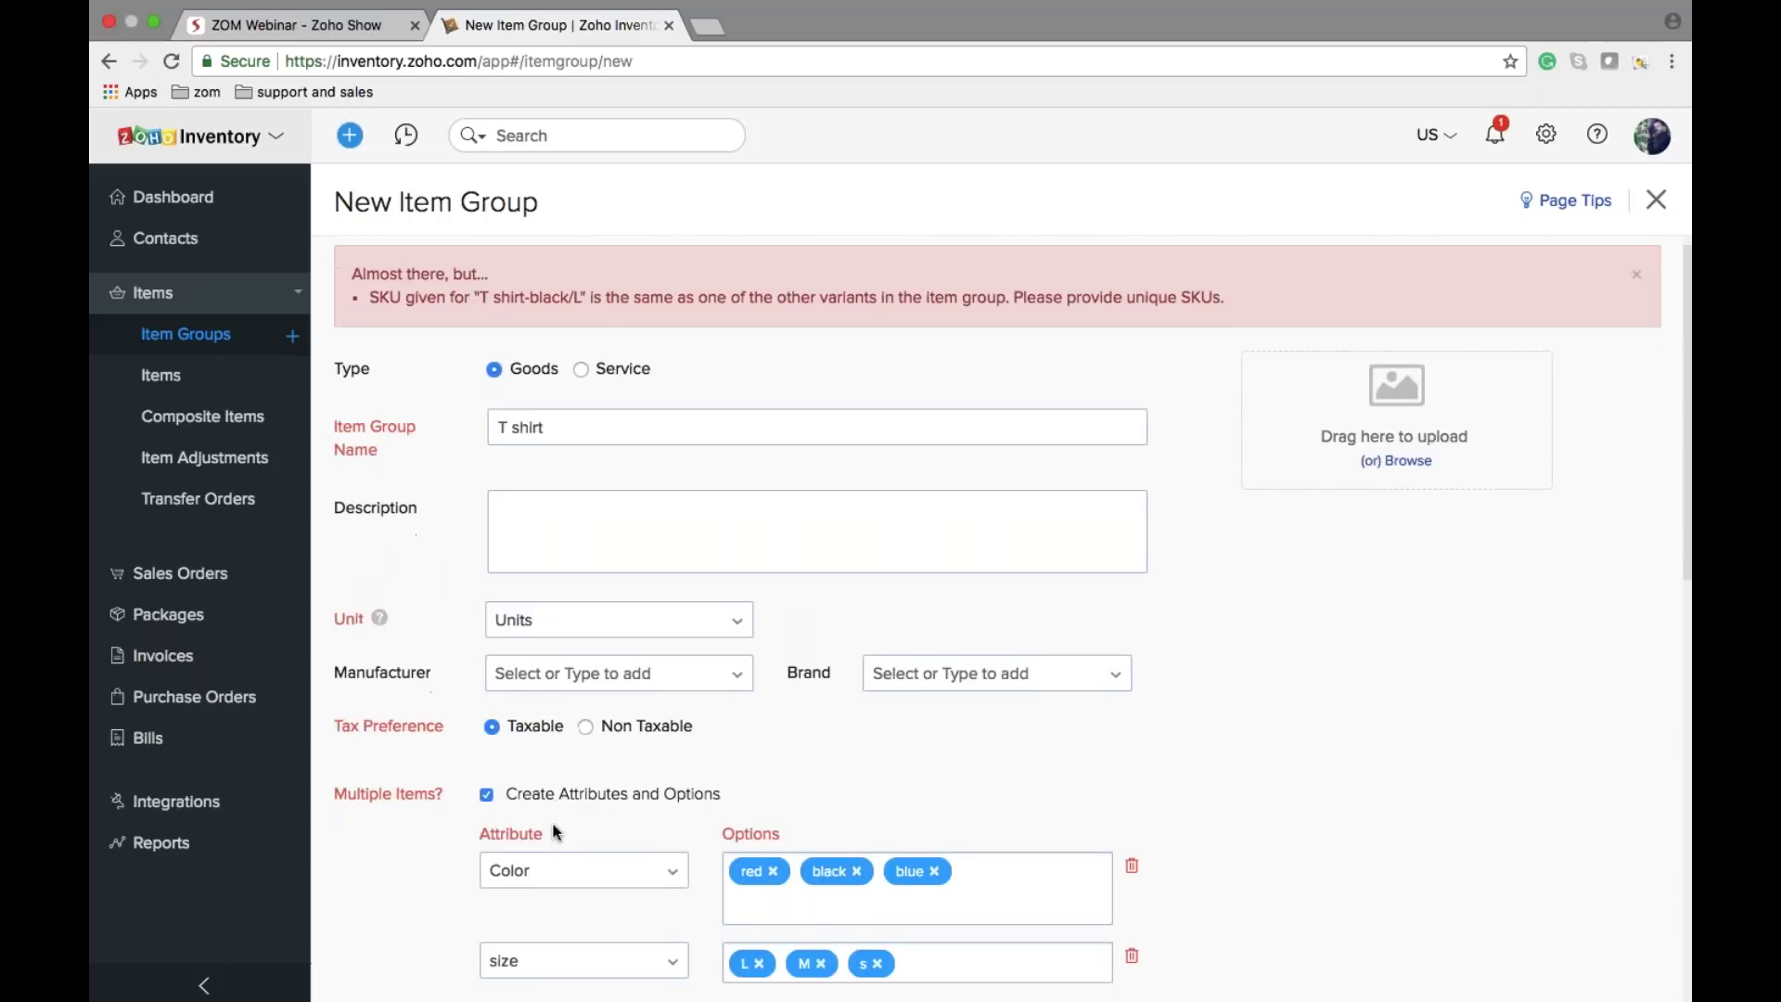
scroll(997, 621, down, 3)
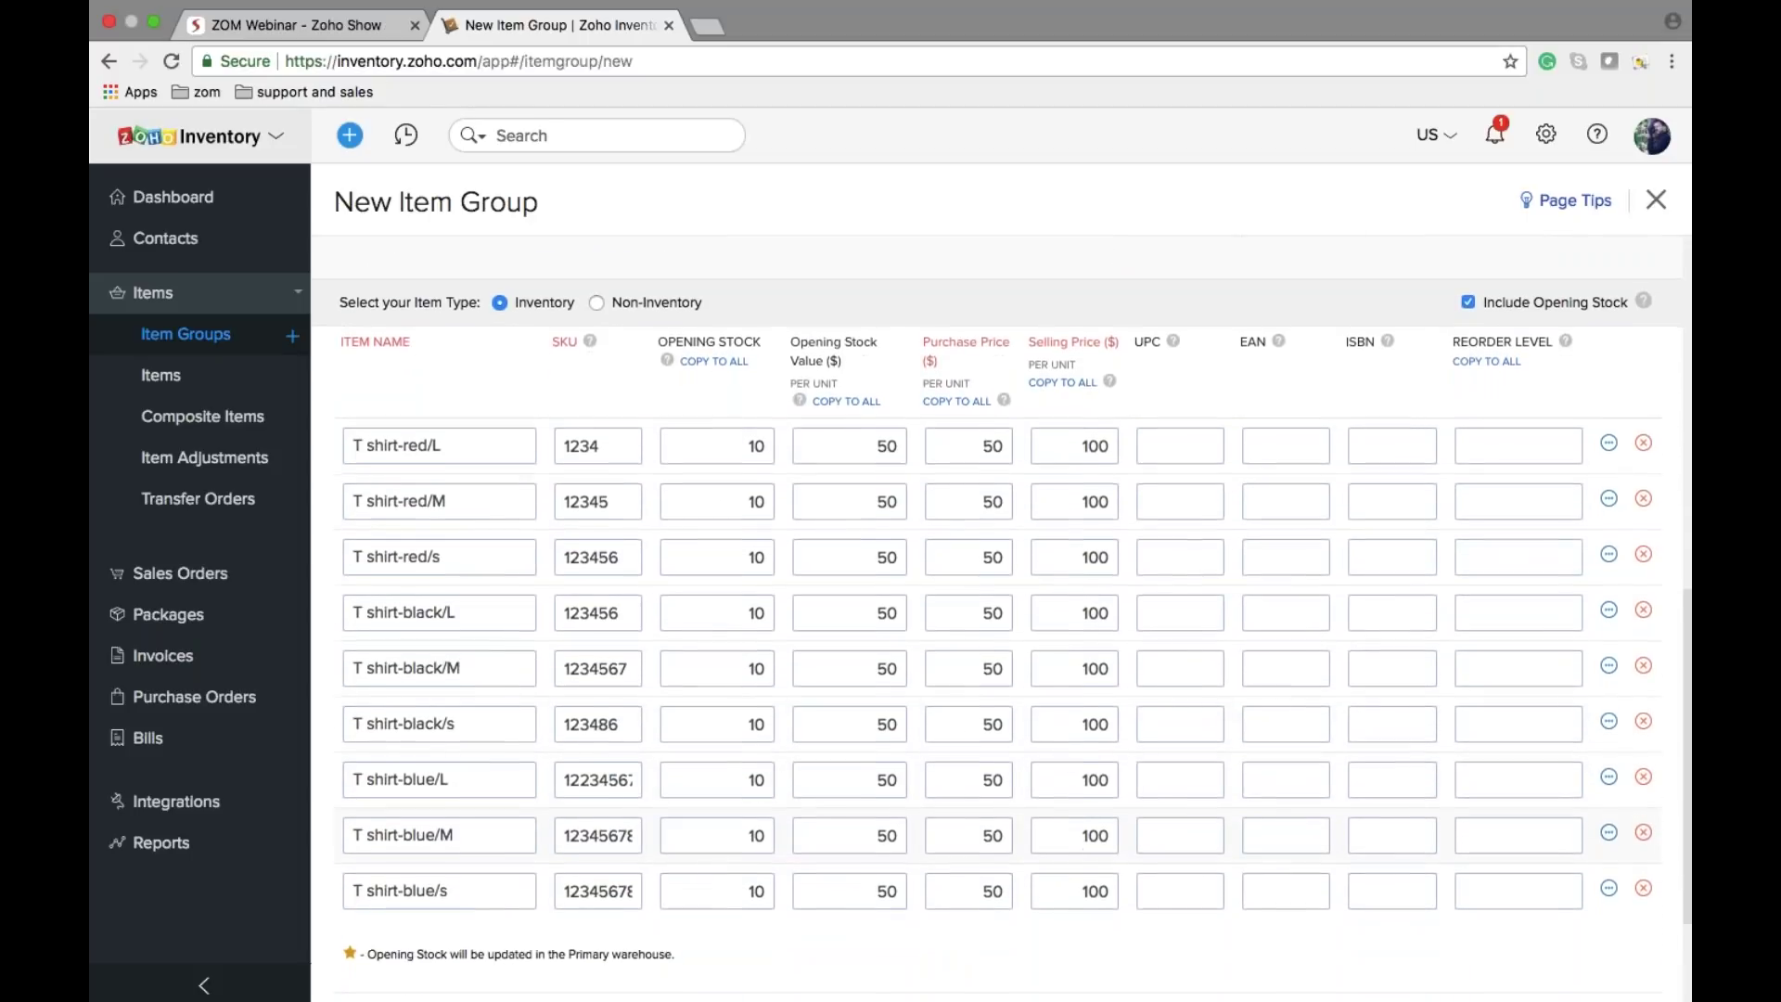
scroll(997, 621, down, 1)
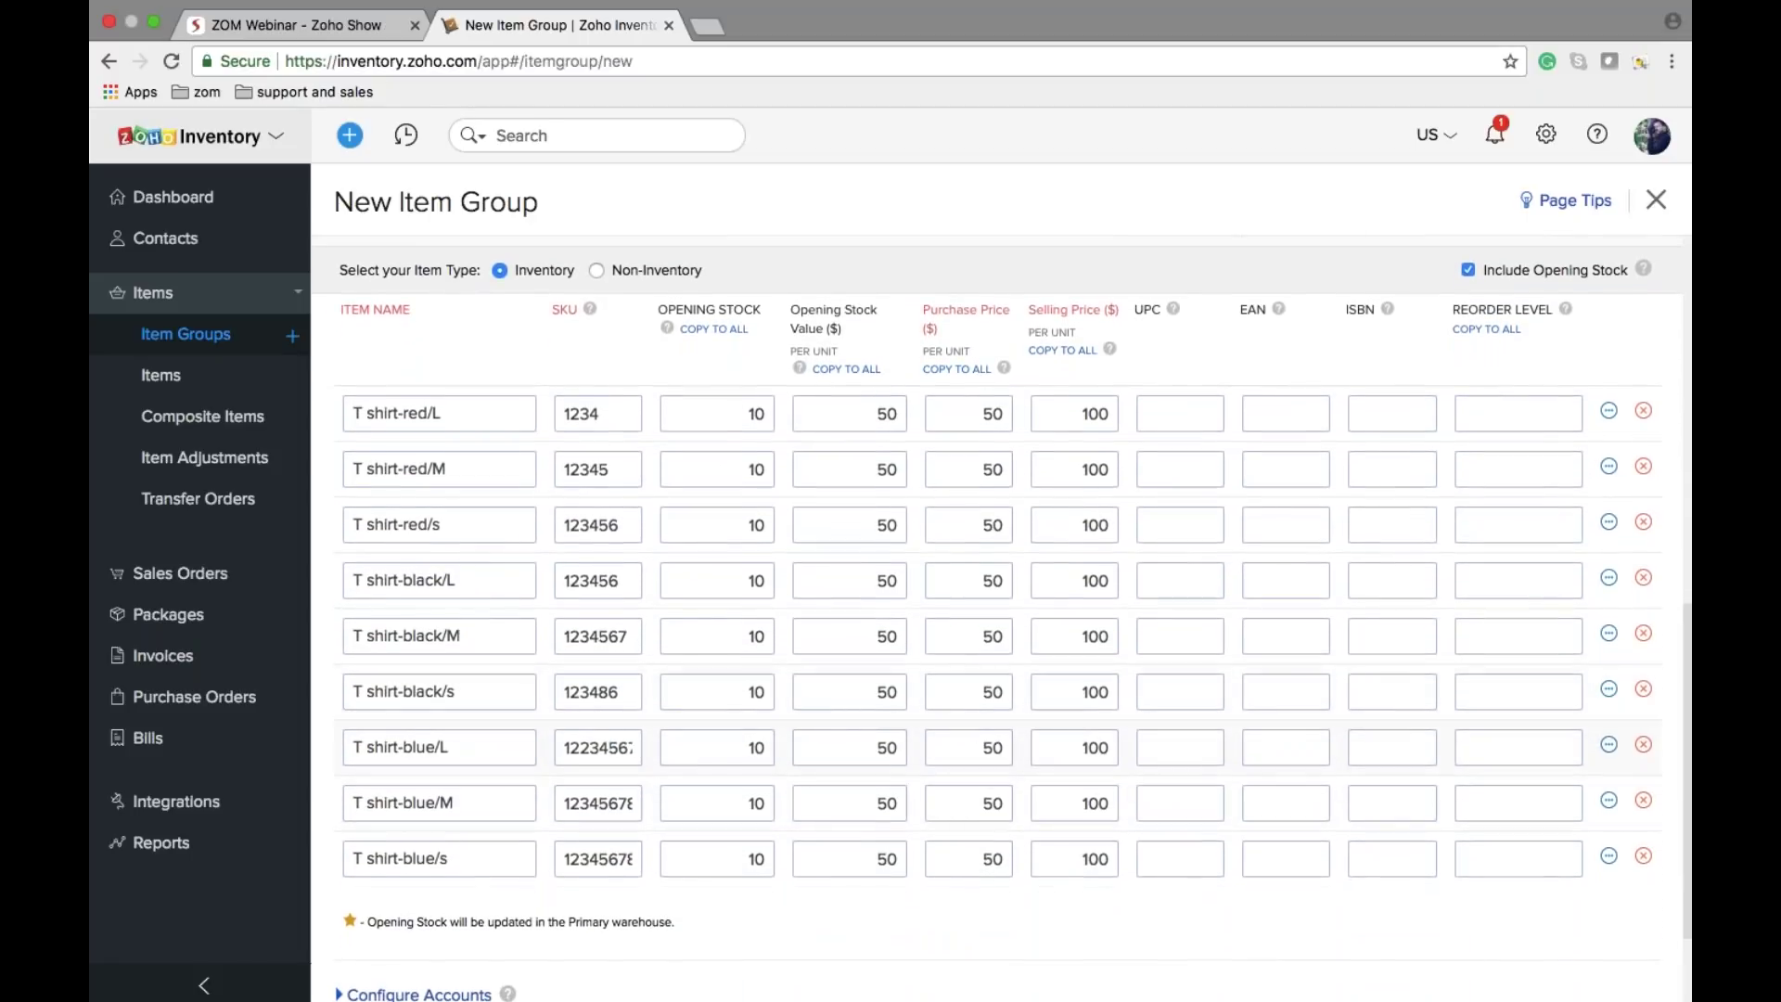
scroll(622, 707, up, 15)
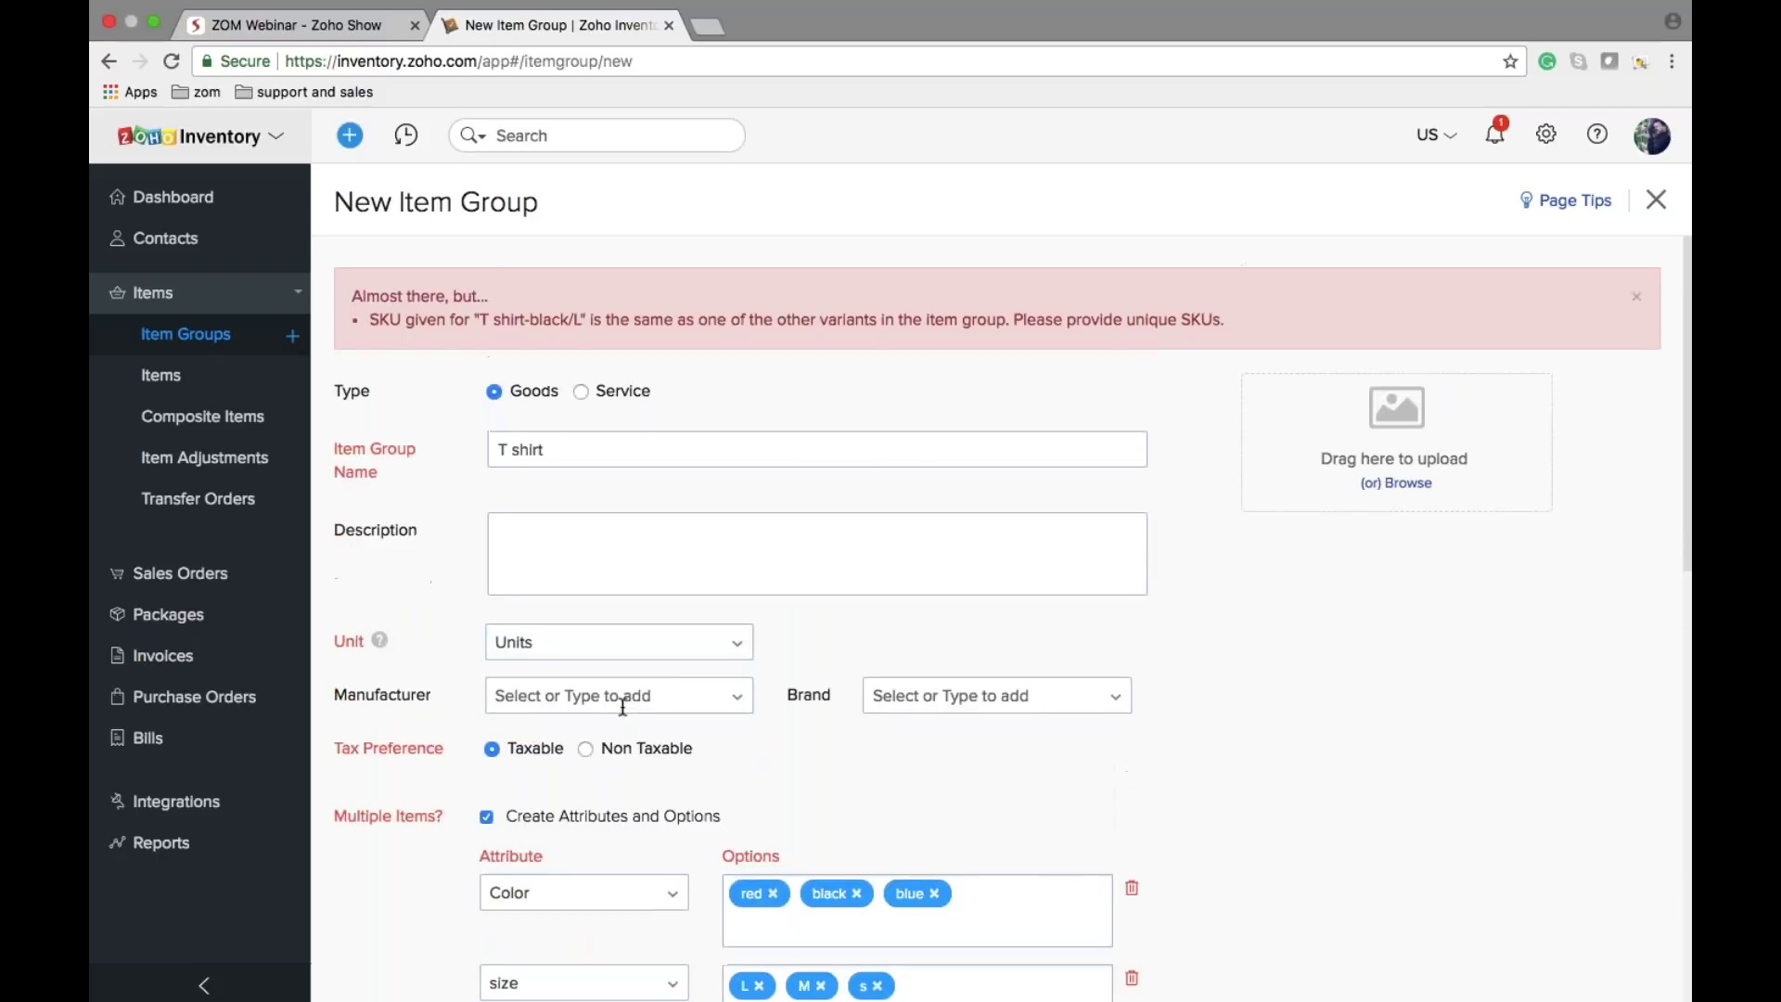
scroll(622, 707, down, 10)
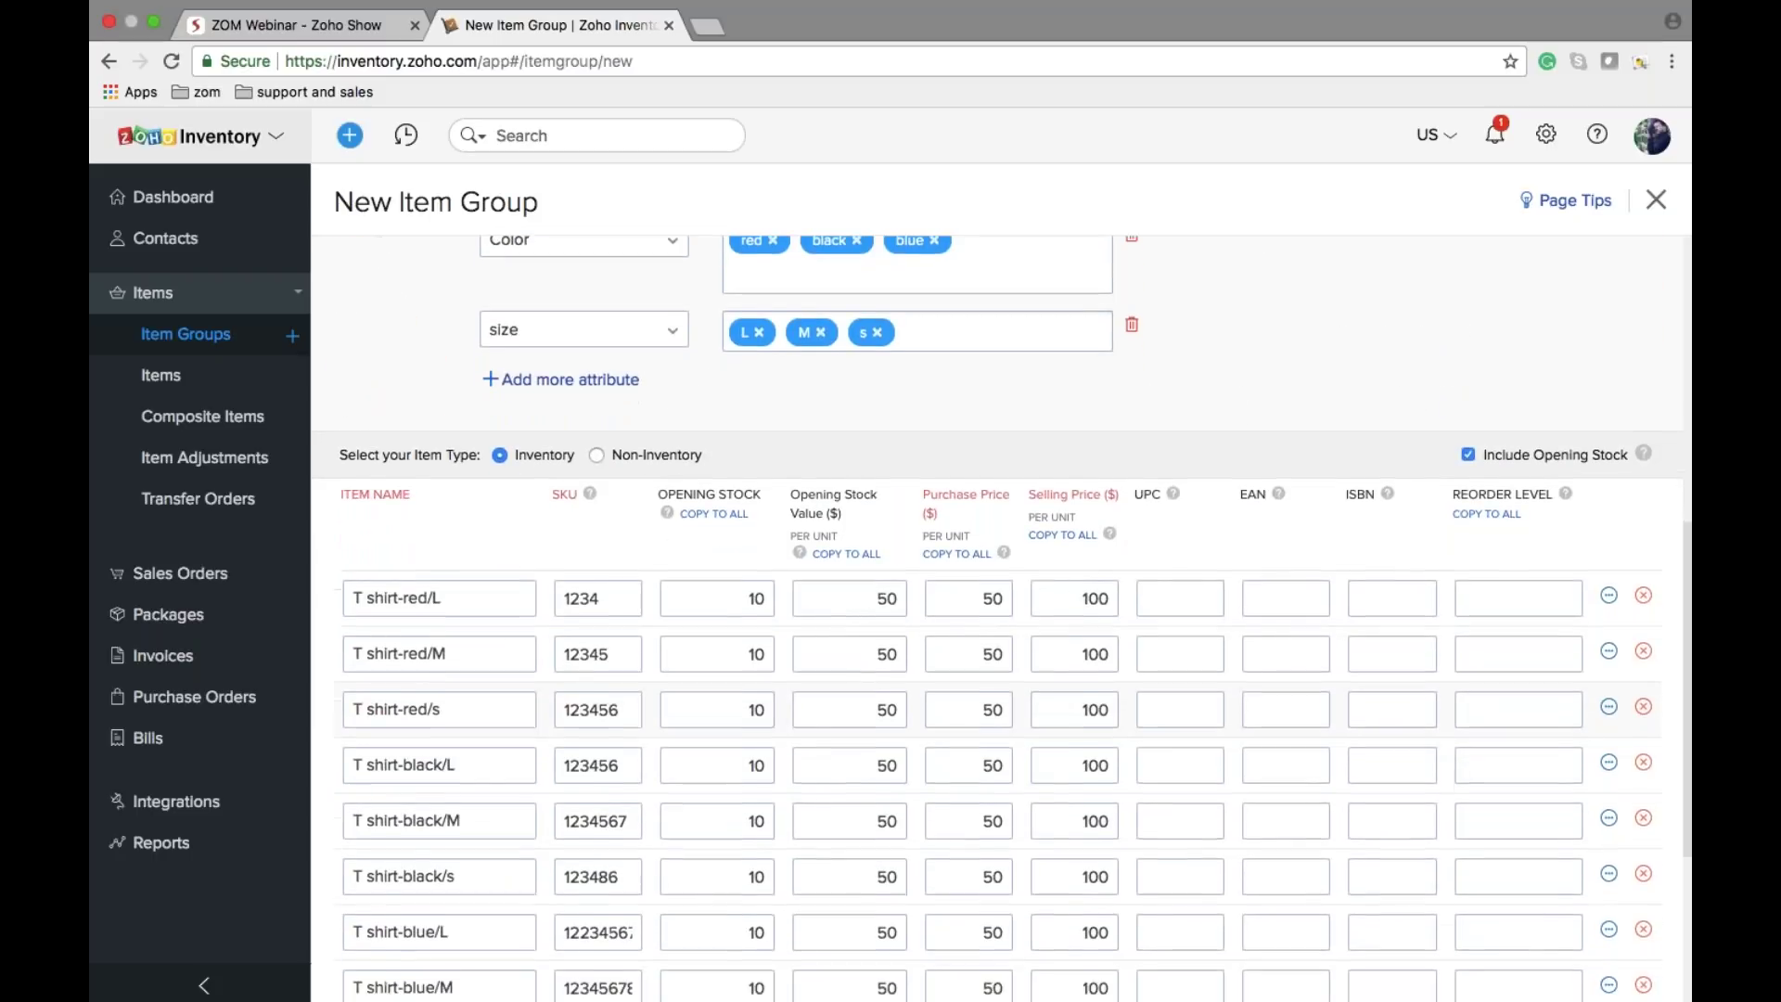
click(620, 716)
text(678)
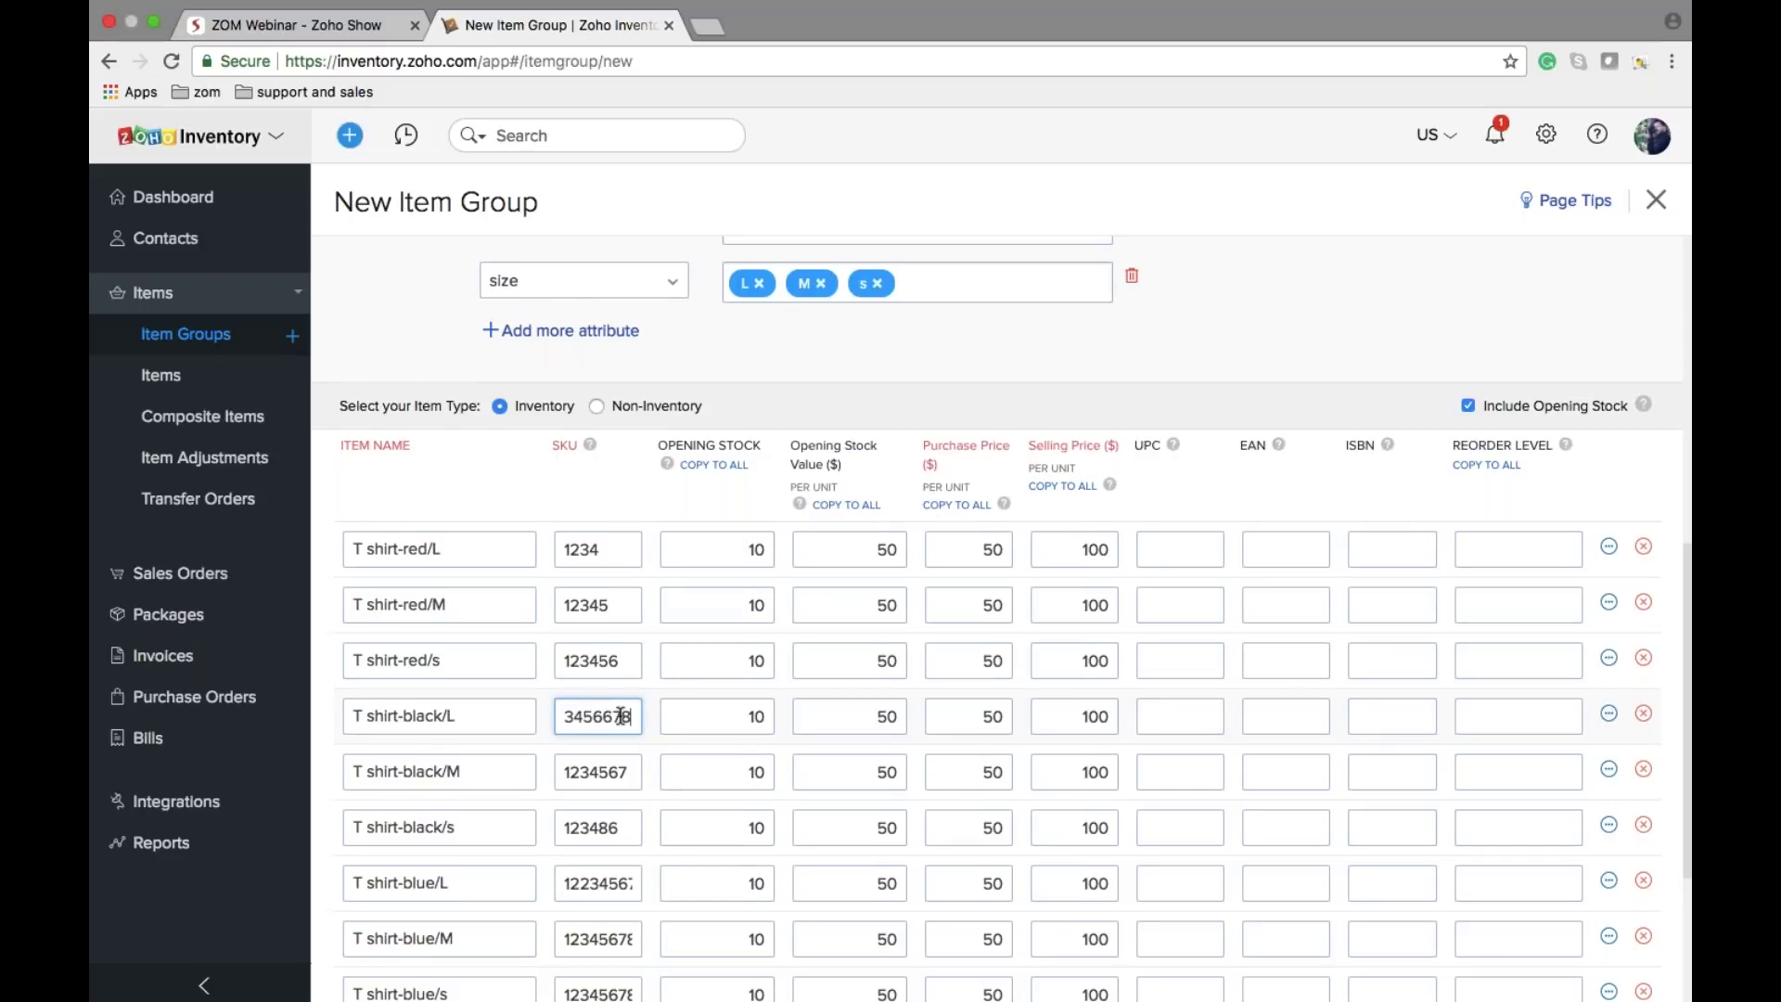
scroll(620, 716, down, 3)
click(405, 923)
Step: Change the T shirt-red/L SKU to 1234926 and save the group
scroll(997, 612, down, 7)
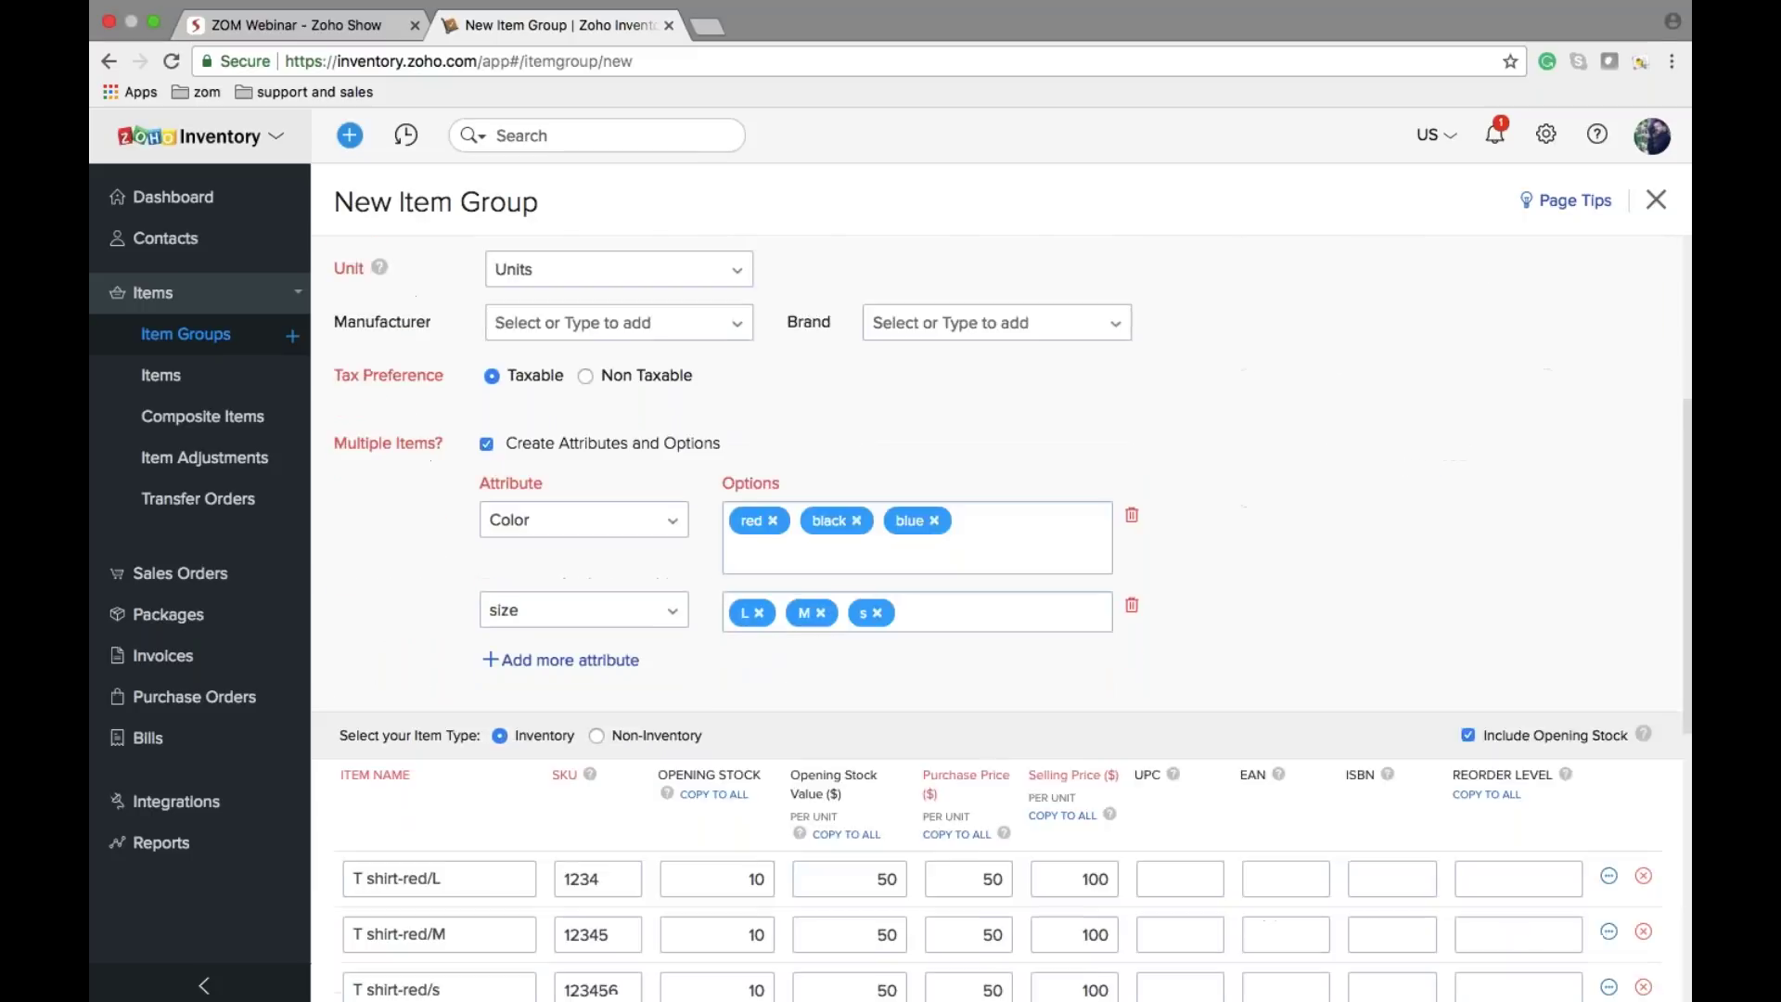
scroll(1002, 617, up, 1)
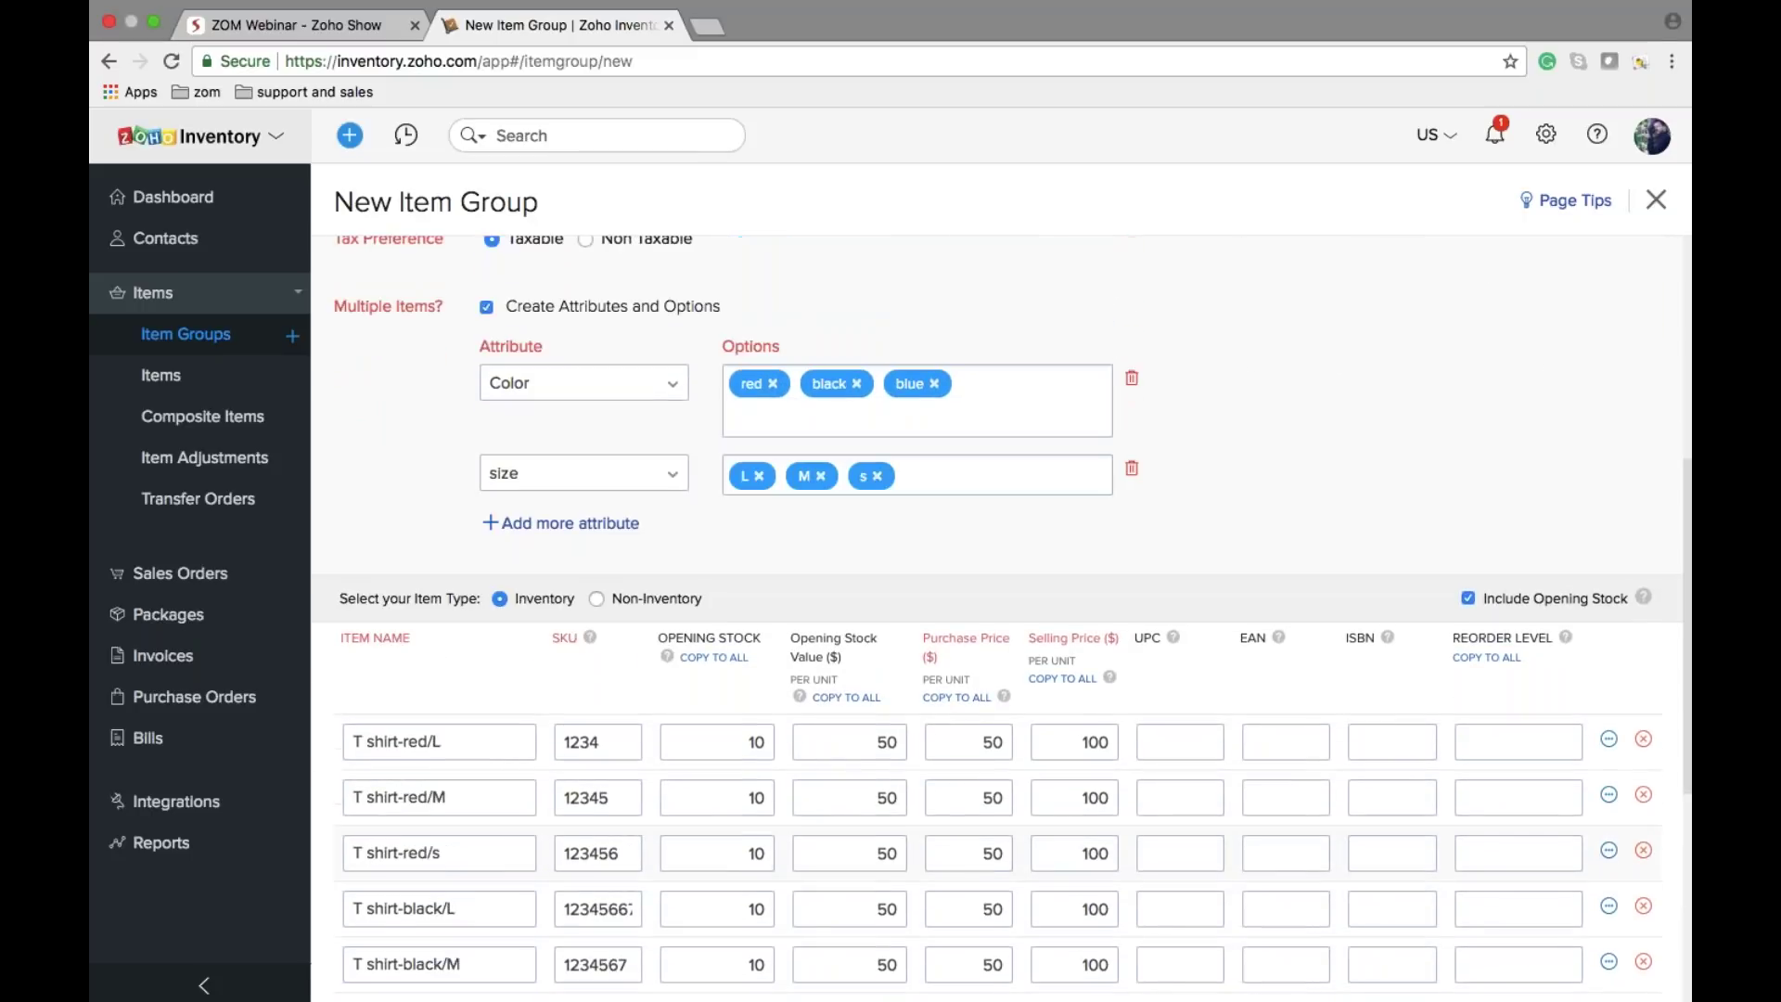
click(629, 742)
text(926)
scroll(997, 556, down, 5)
click(400, 926)
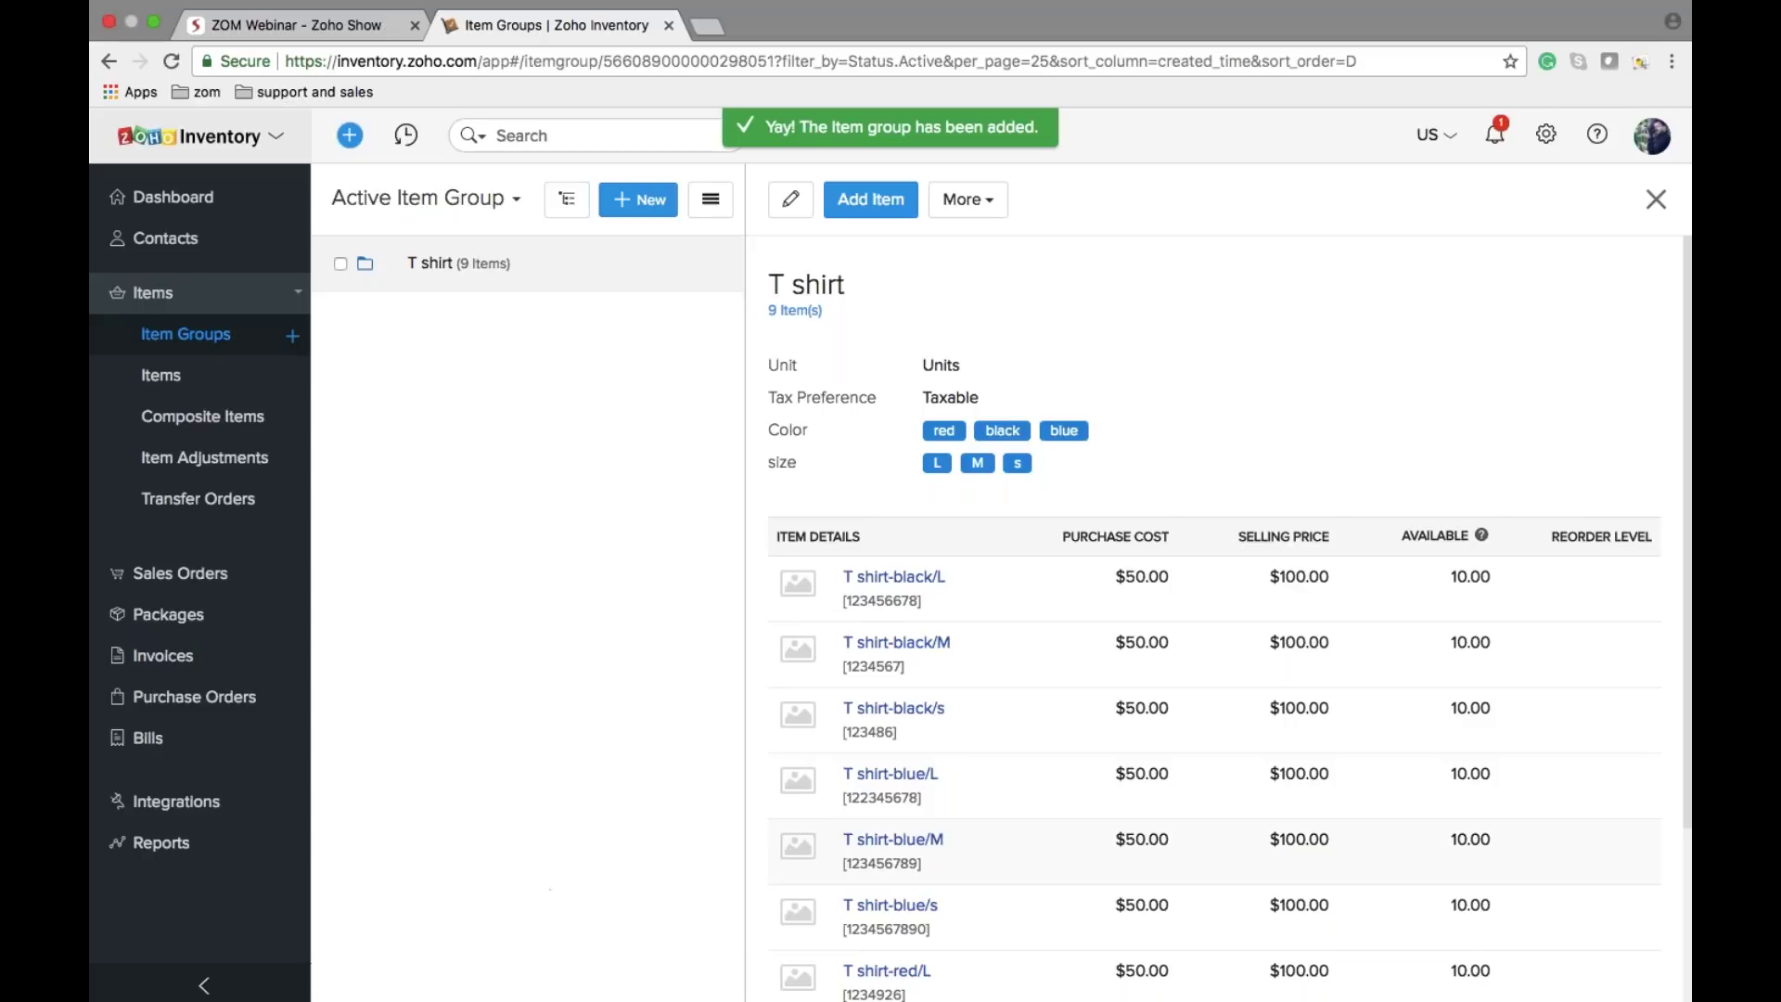
Step: Review the saved nine-item T shirt group and open the T shirt-black/L variant
scroll(974, 644, down, 2)
scroll(973, 644, up, 2)
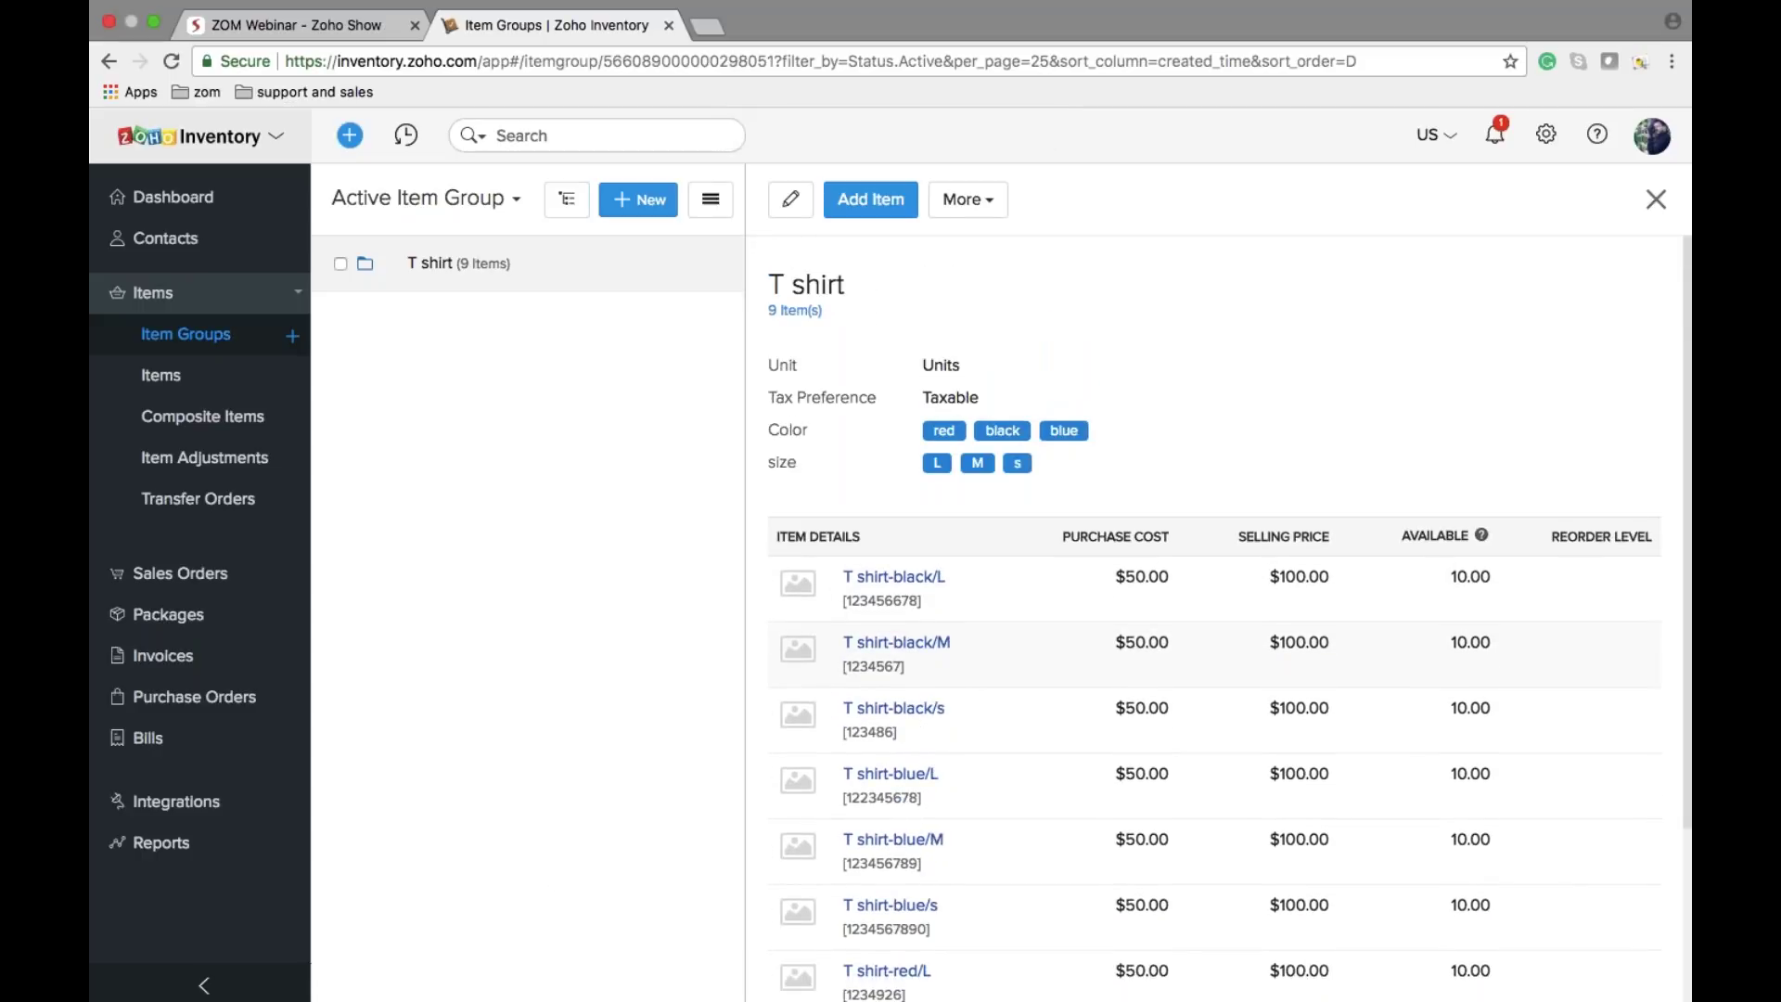
scroll(1215, 613, down, 4)
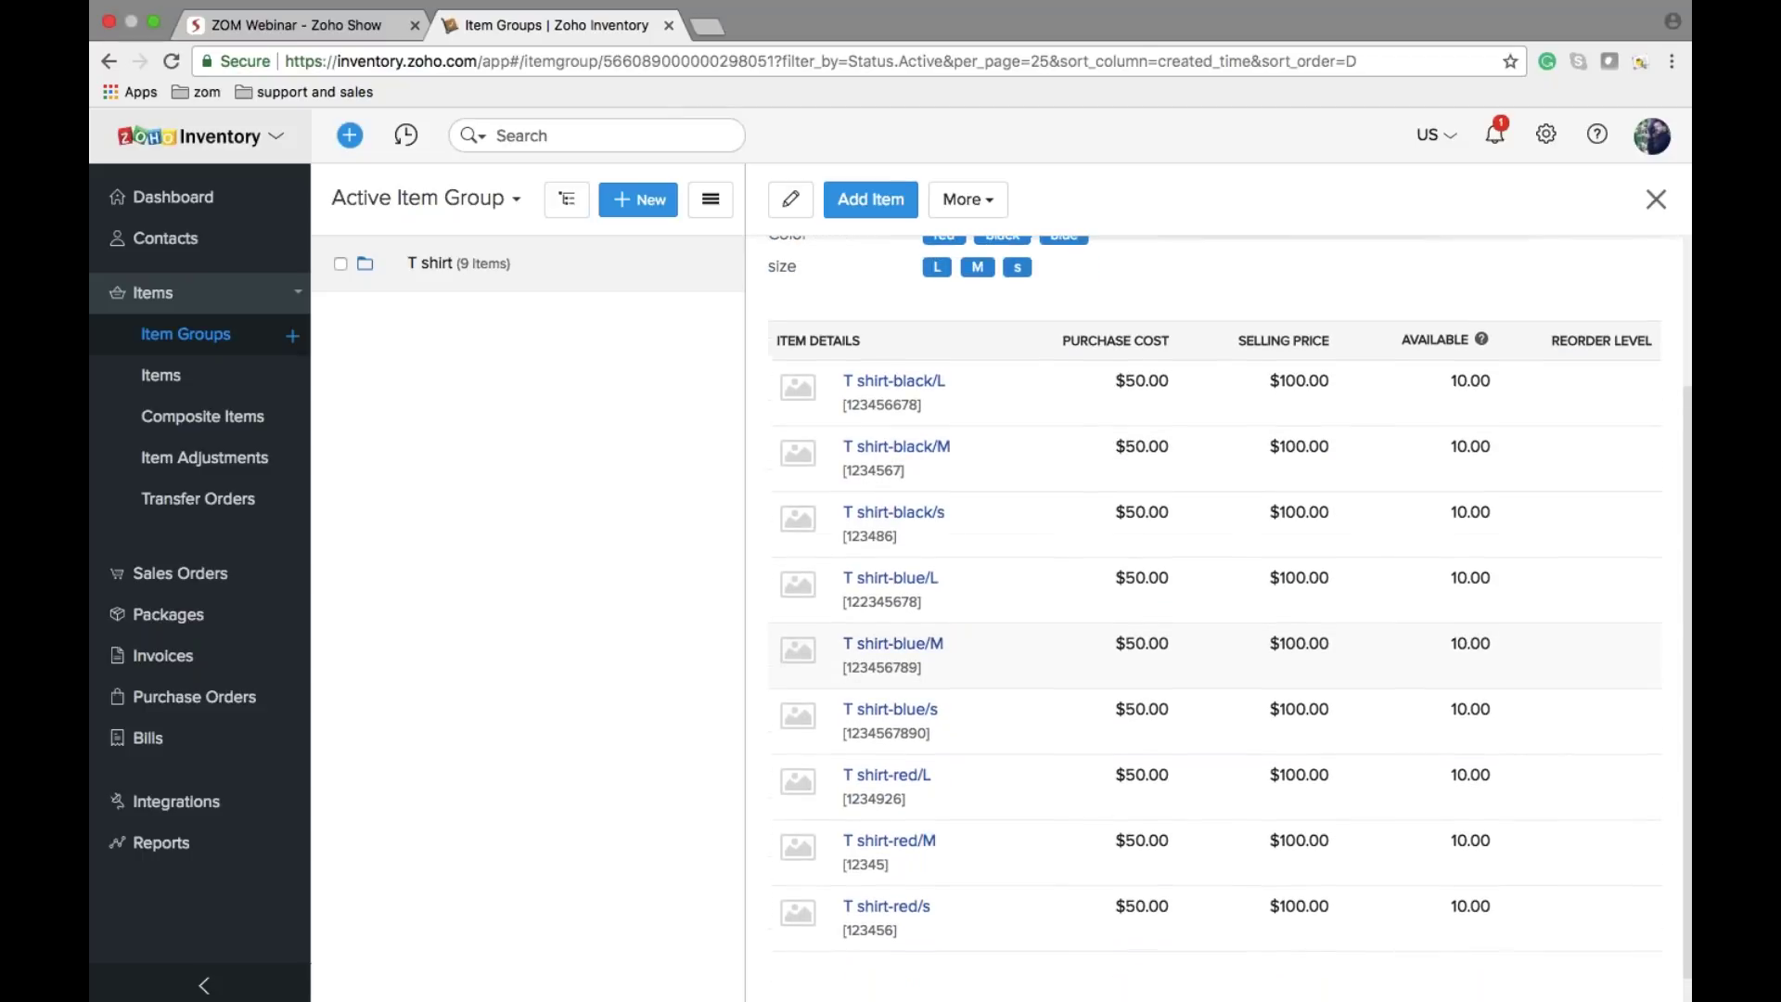
scroll(977, 469, up, 2)
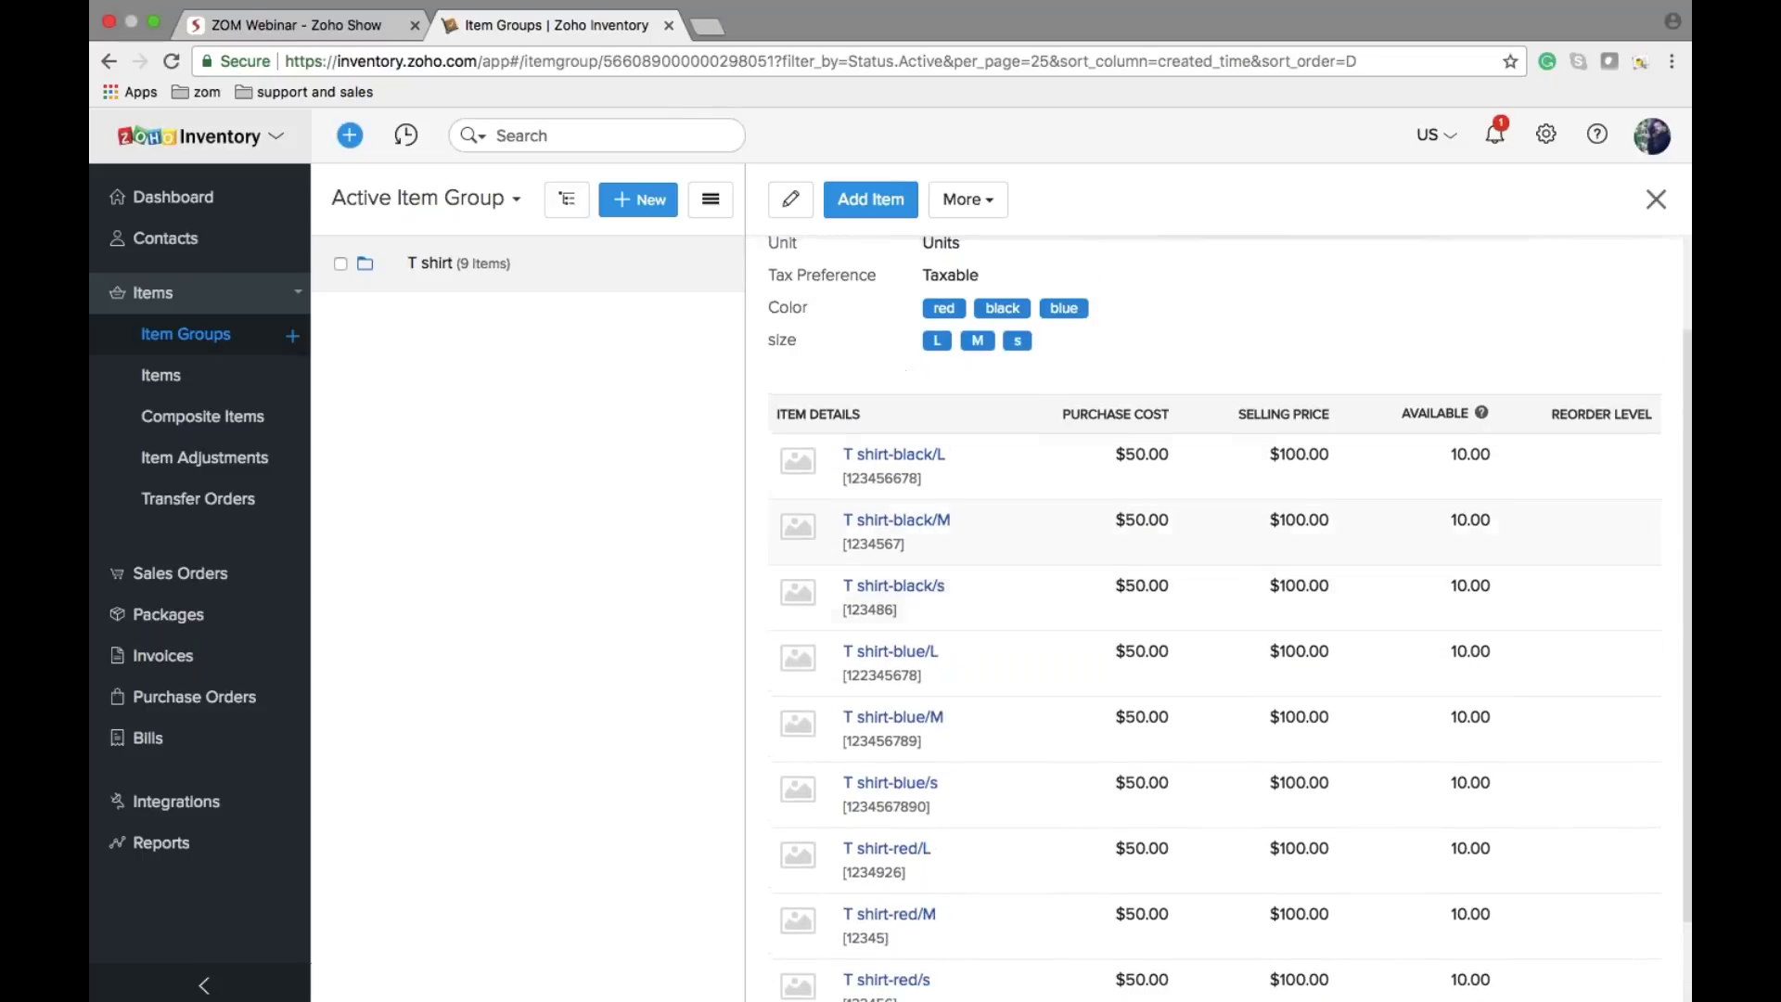
click(975, 467)
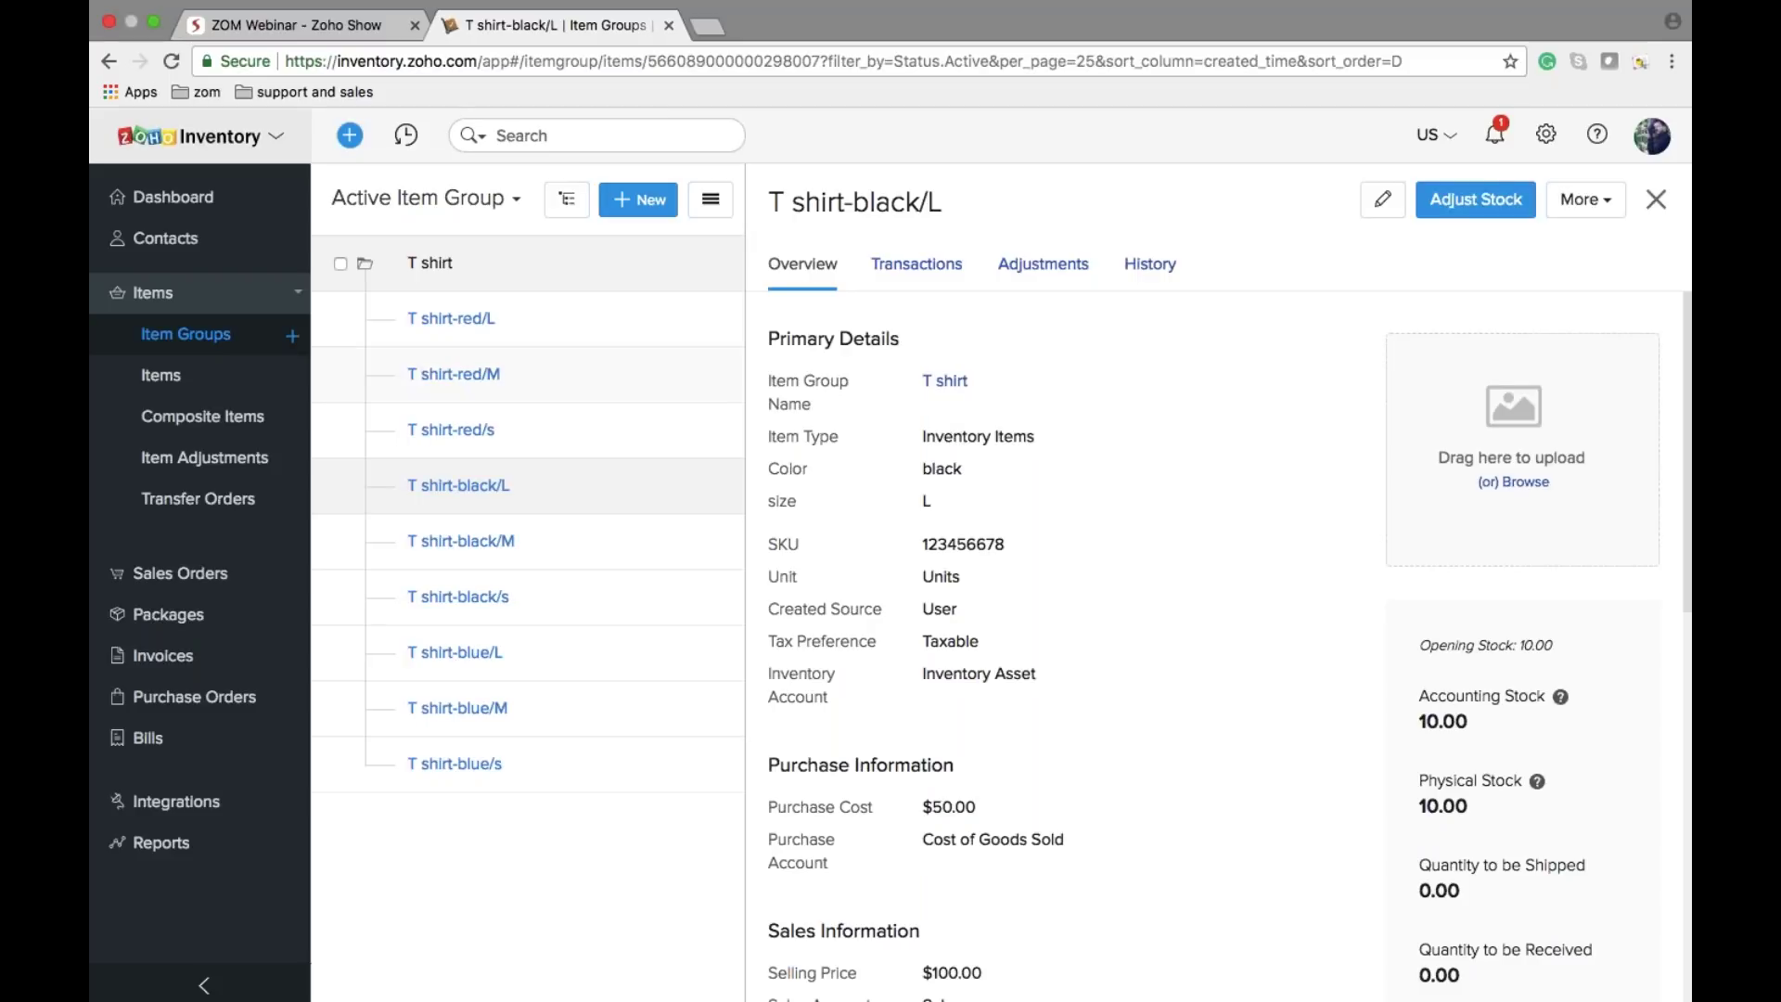
Step: Start a new item, then leave it unsaved to view the Composite Items list with 'Bundle of joy'
click(280, 394)
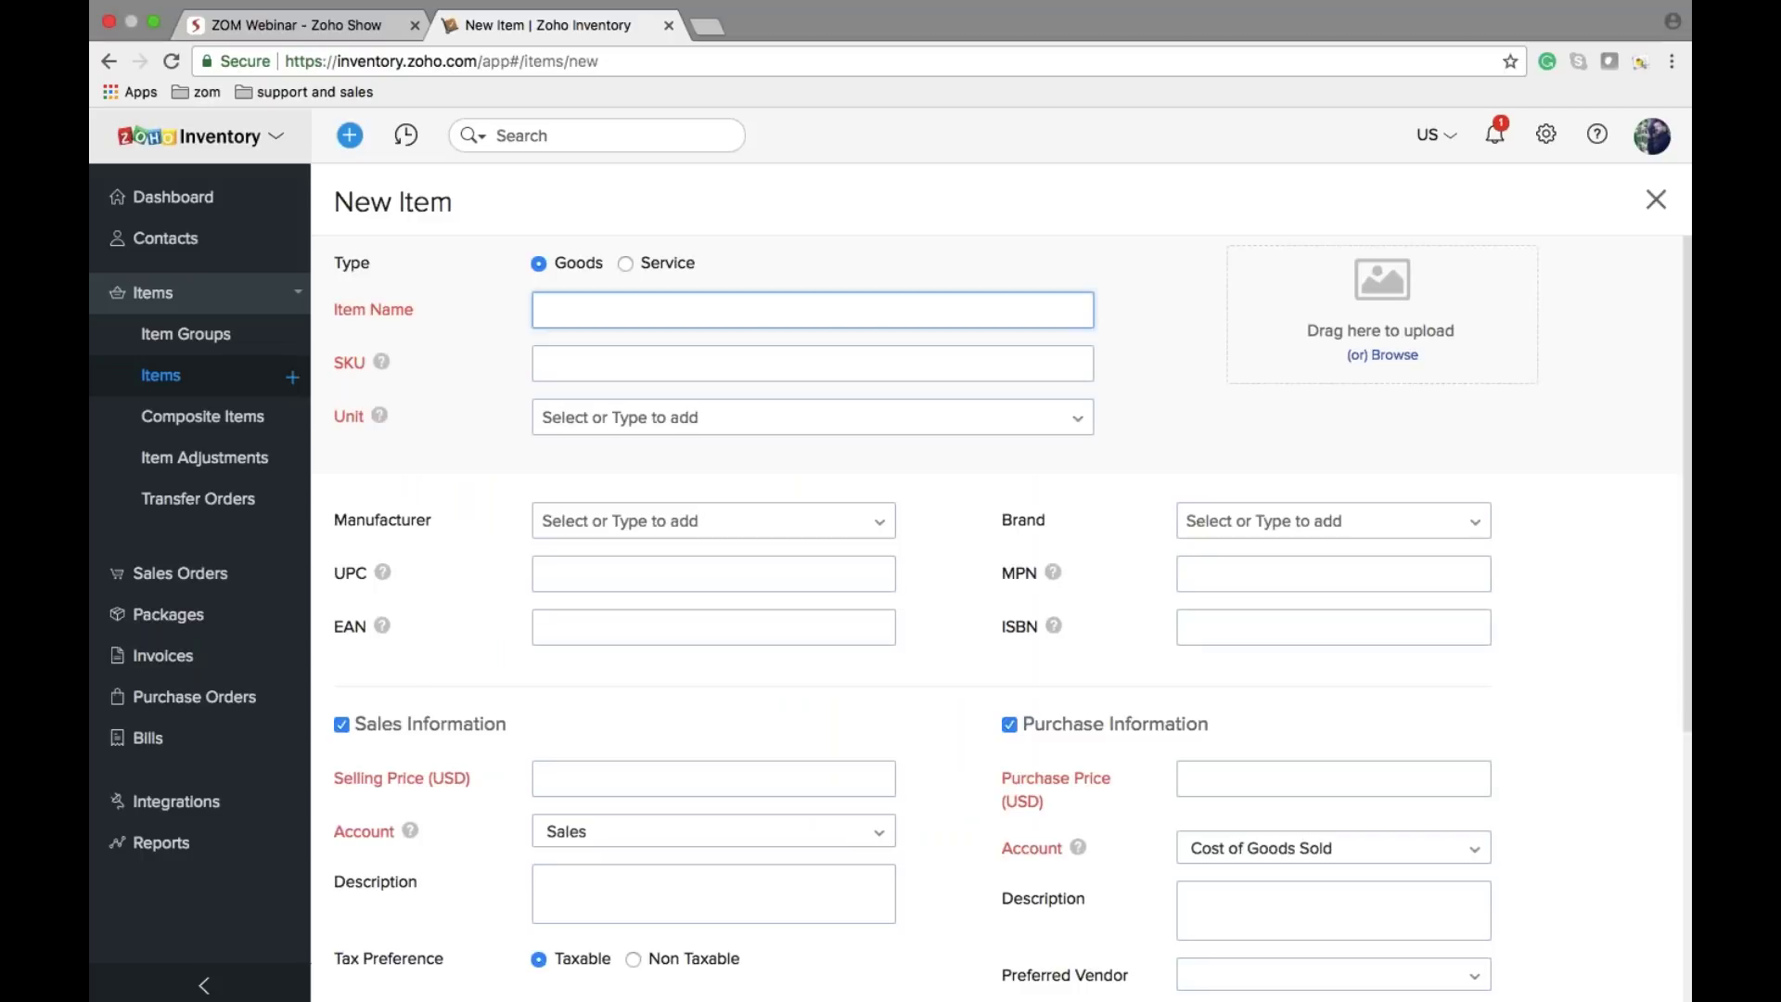
scroll(1013, 612, down, 5)
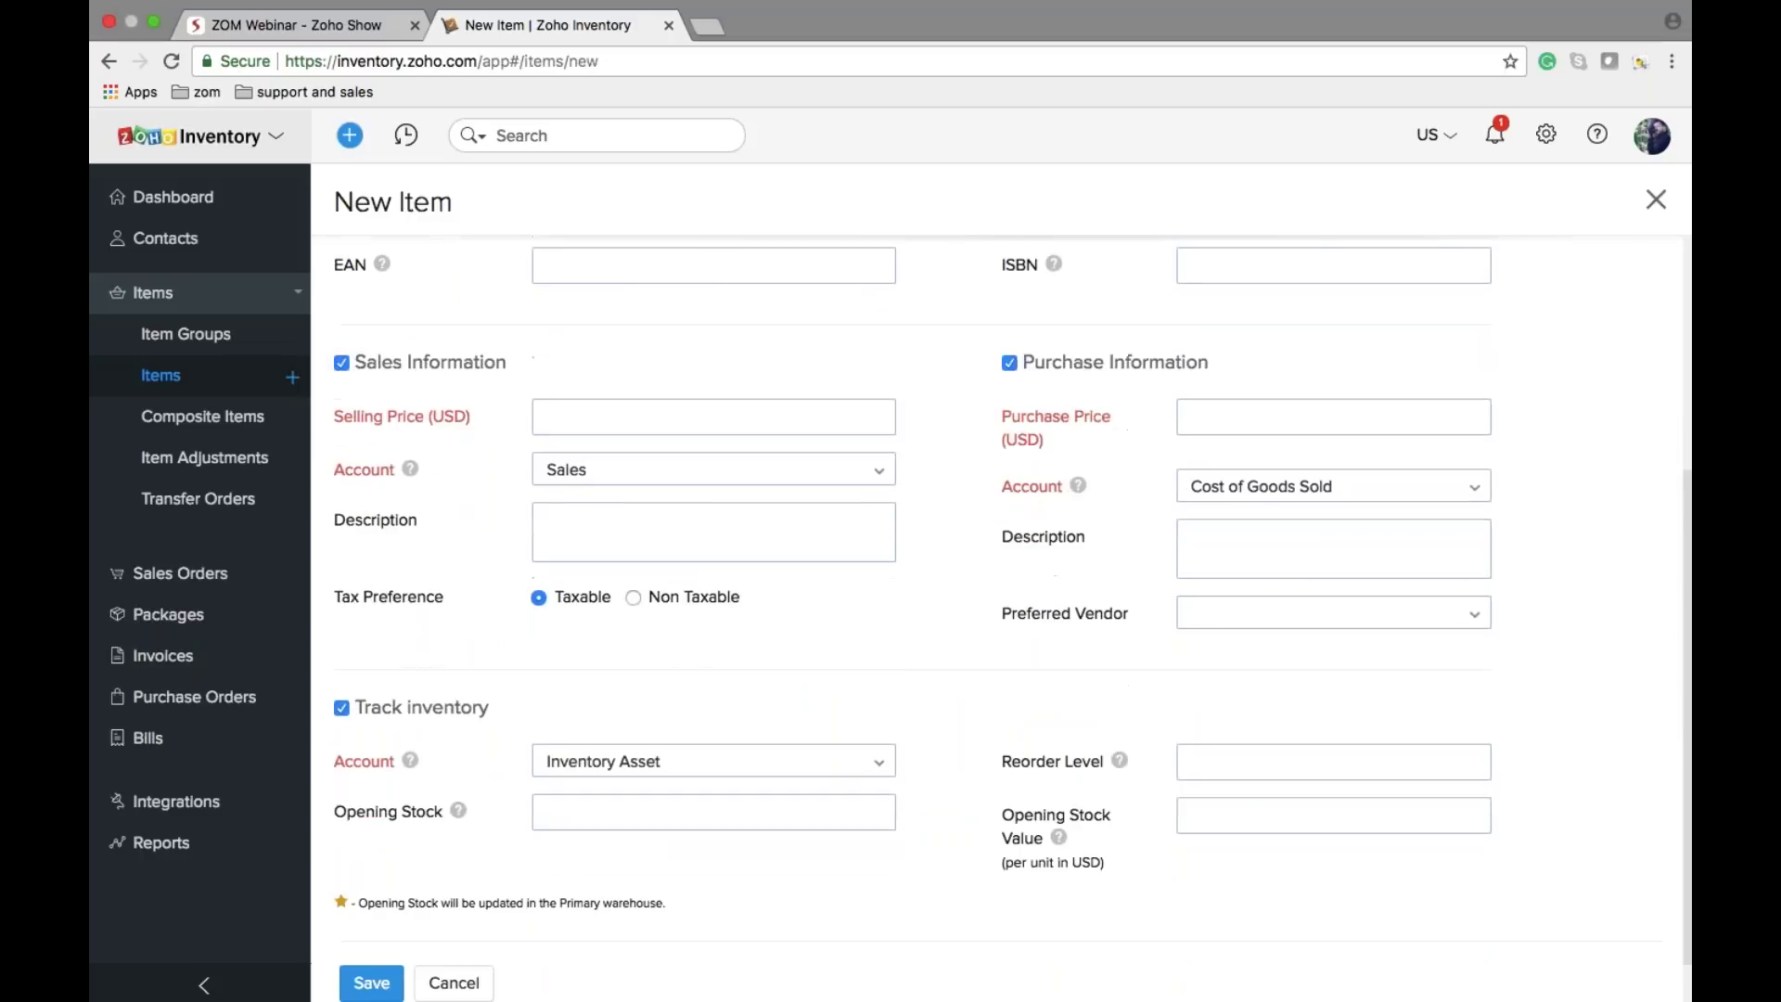
scroll(723, 445, down, 1)
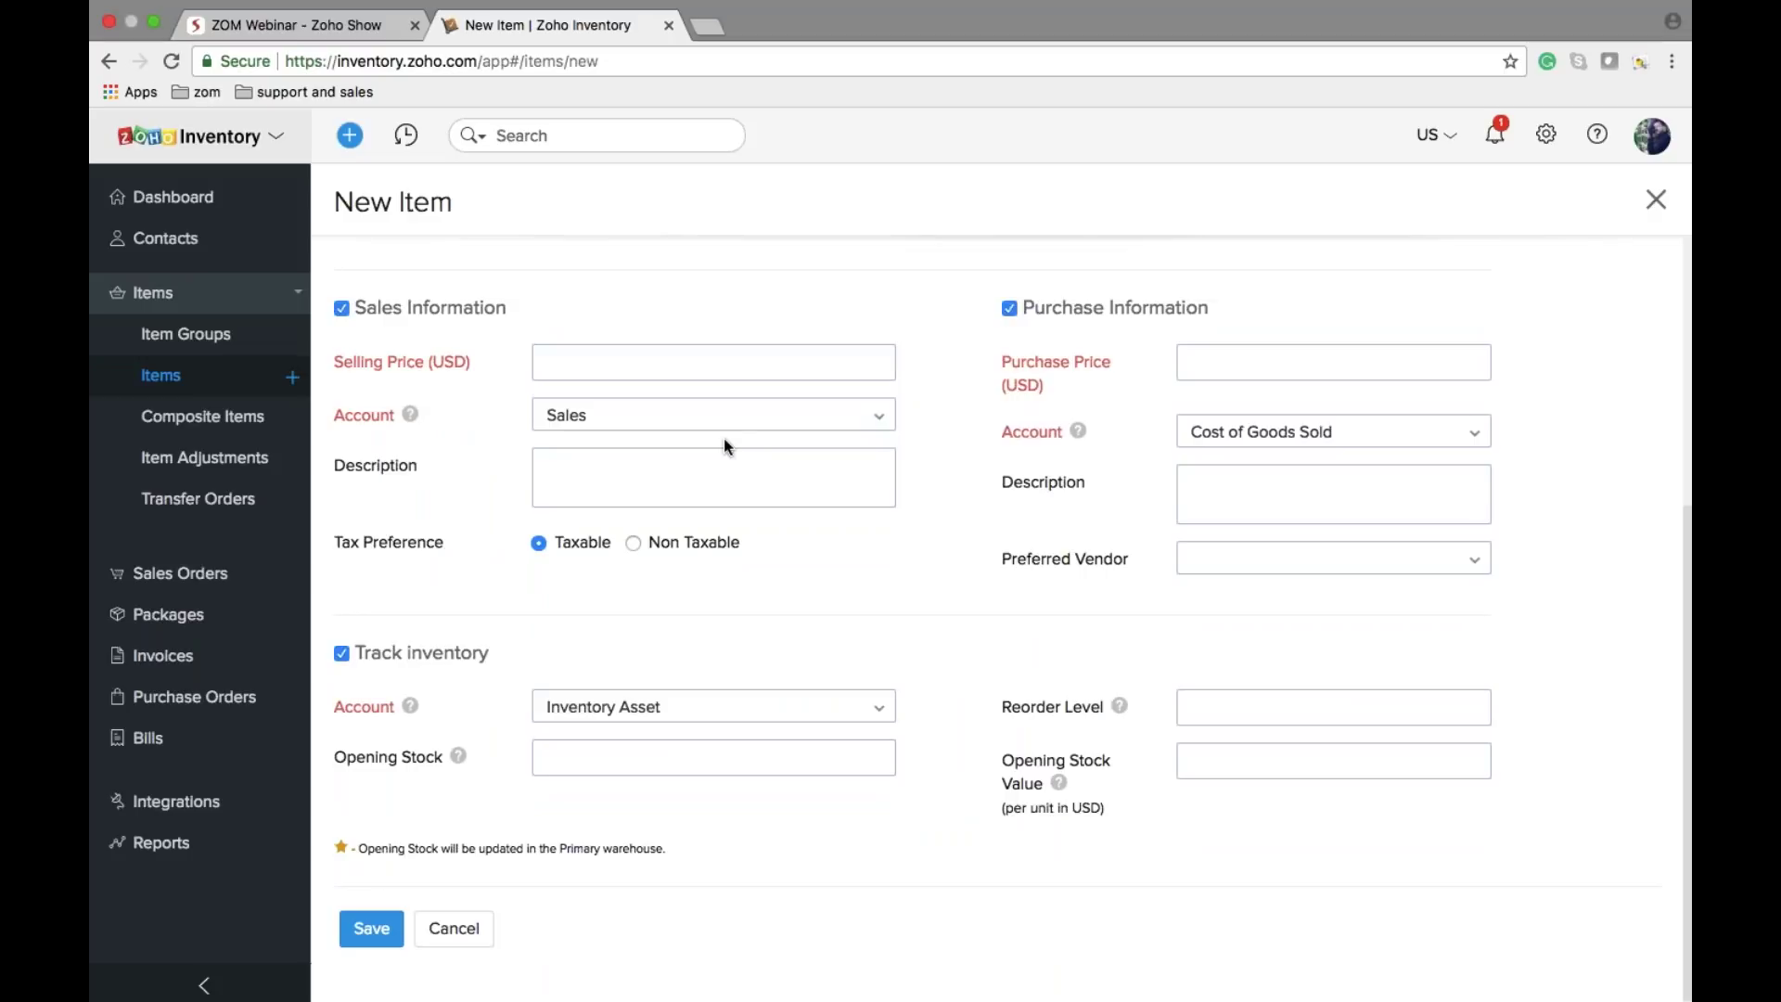
click(199, 423)
click(946, 191)
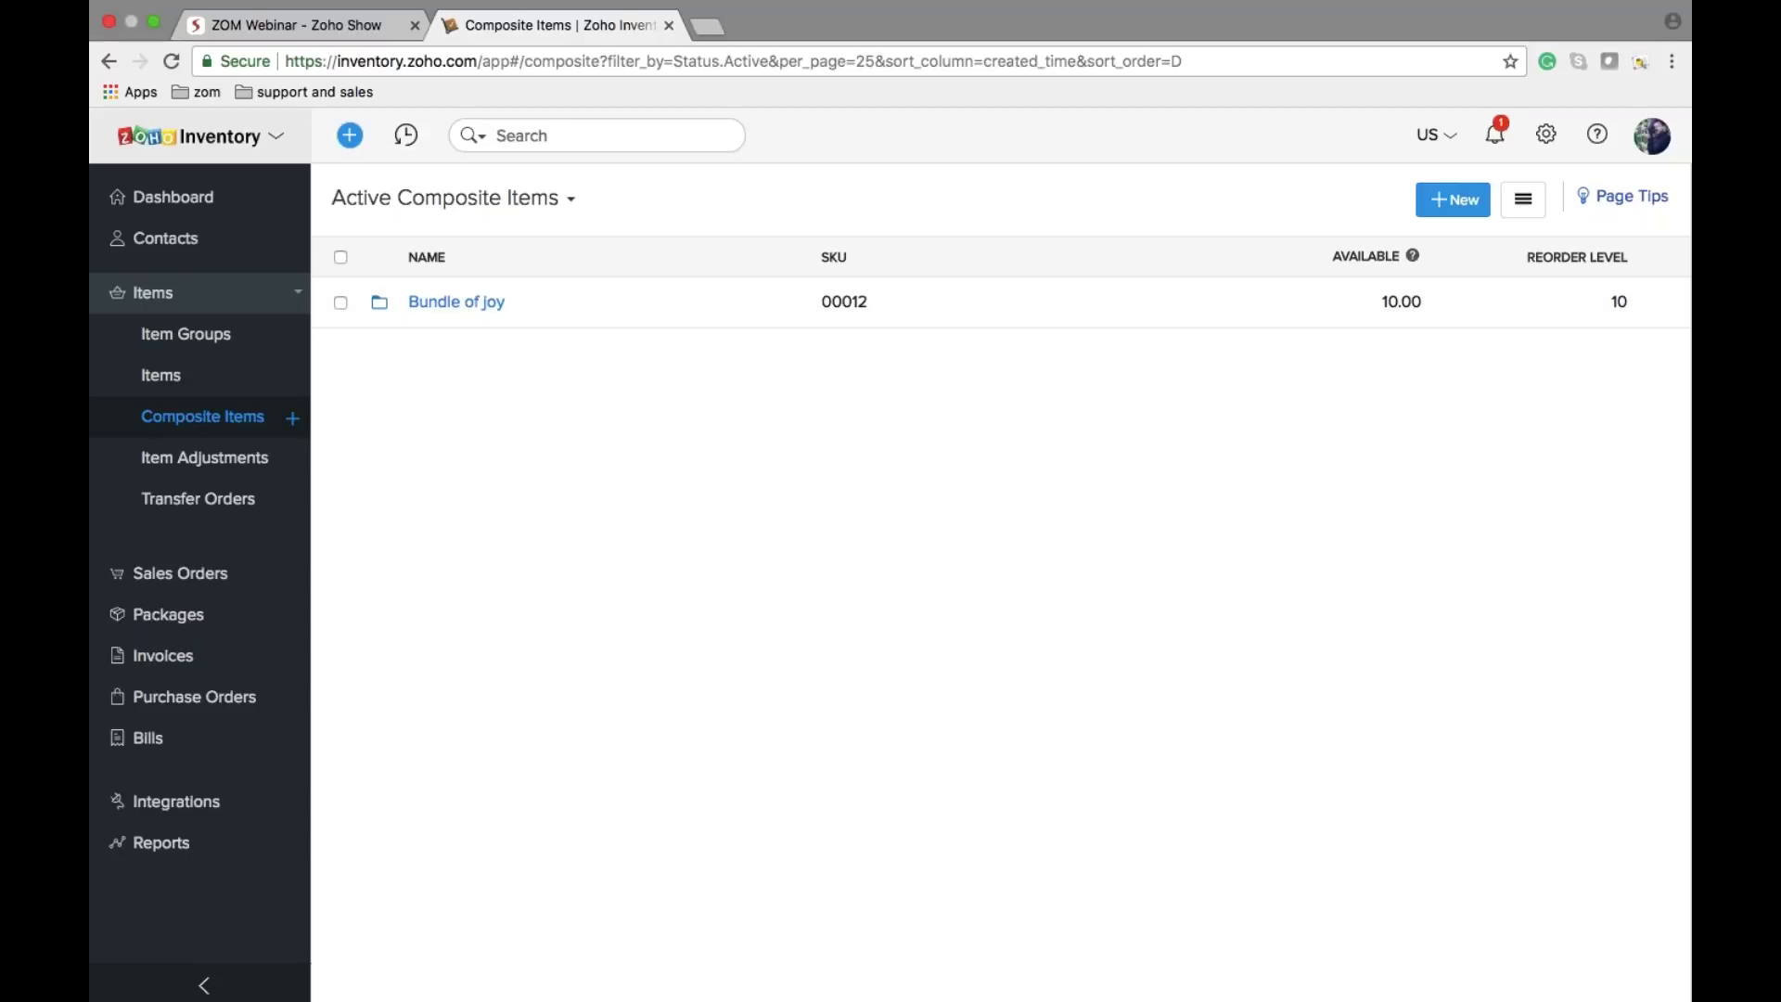
Step: Start a new composite item 'Bundle of t-shirts' with SKU 31652 and pick the Units unit
click(1453, 199)
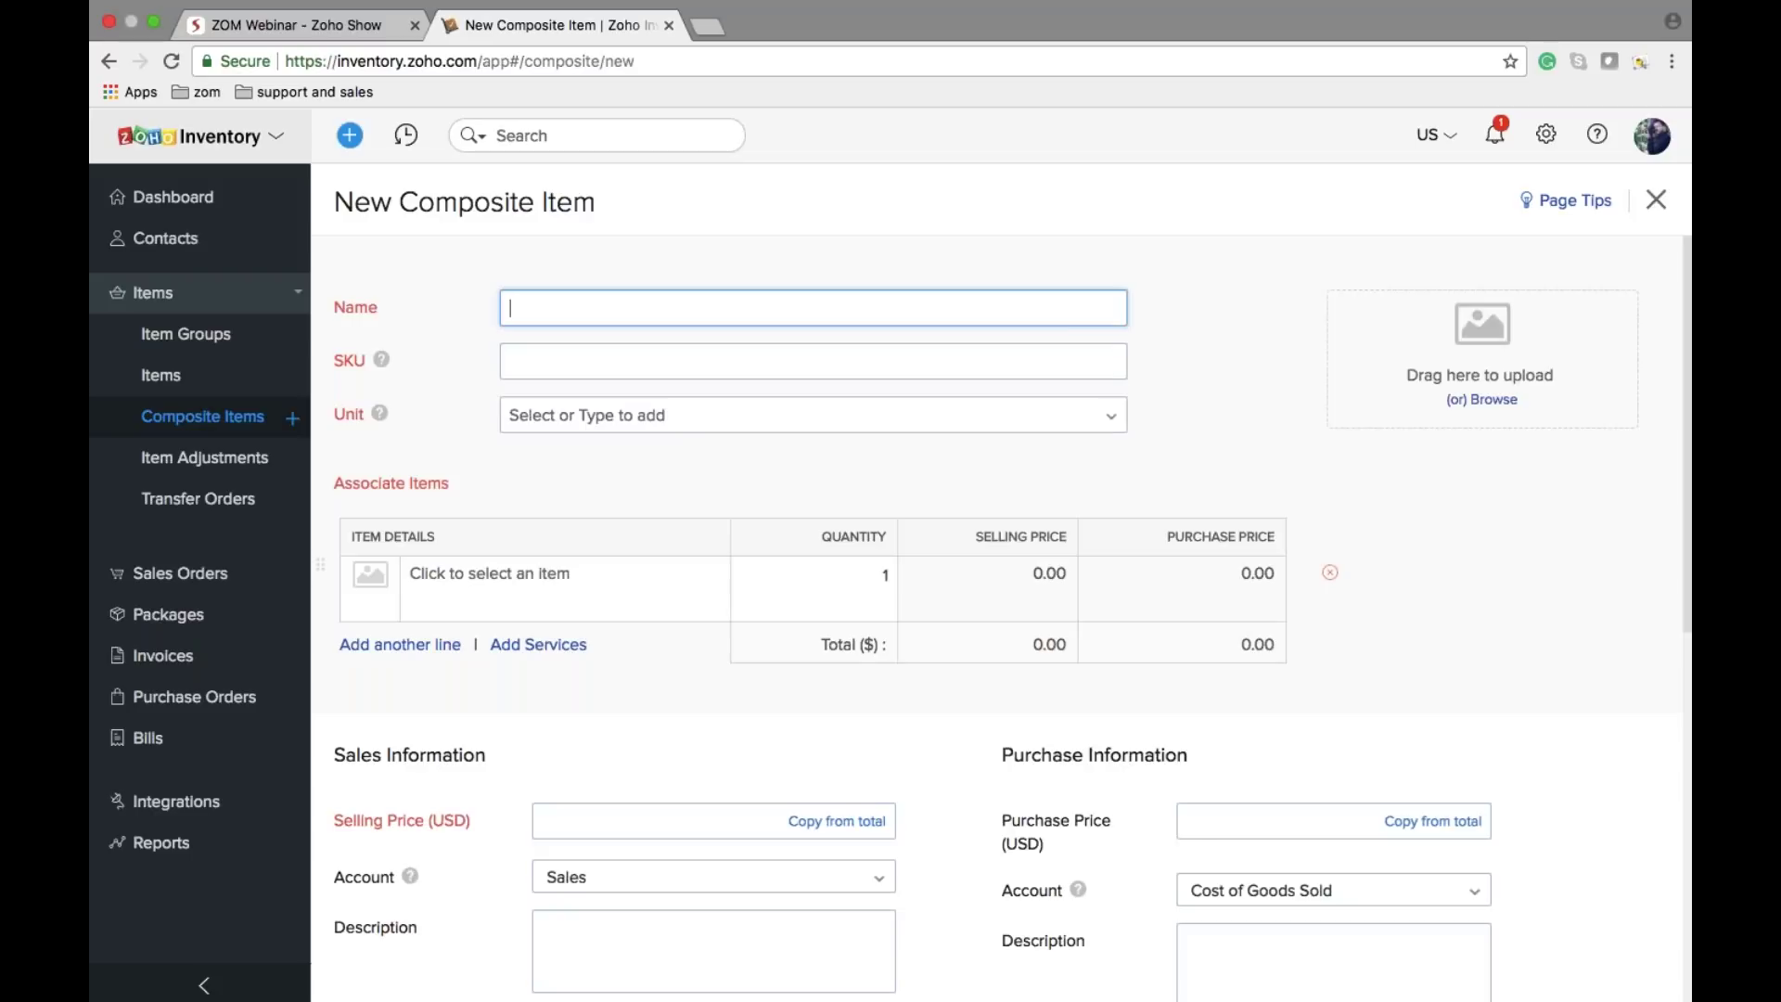
text(Bundle)
text( of)
text( t-shir)
text(ts)
text(31652)
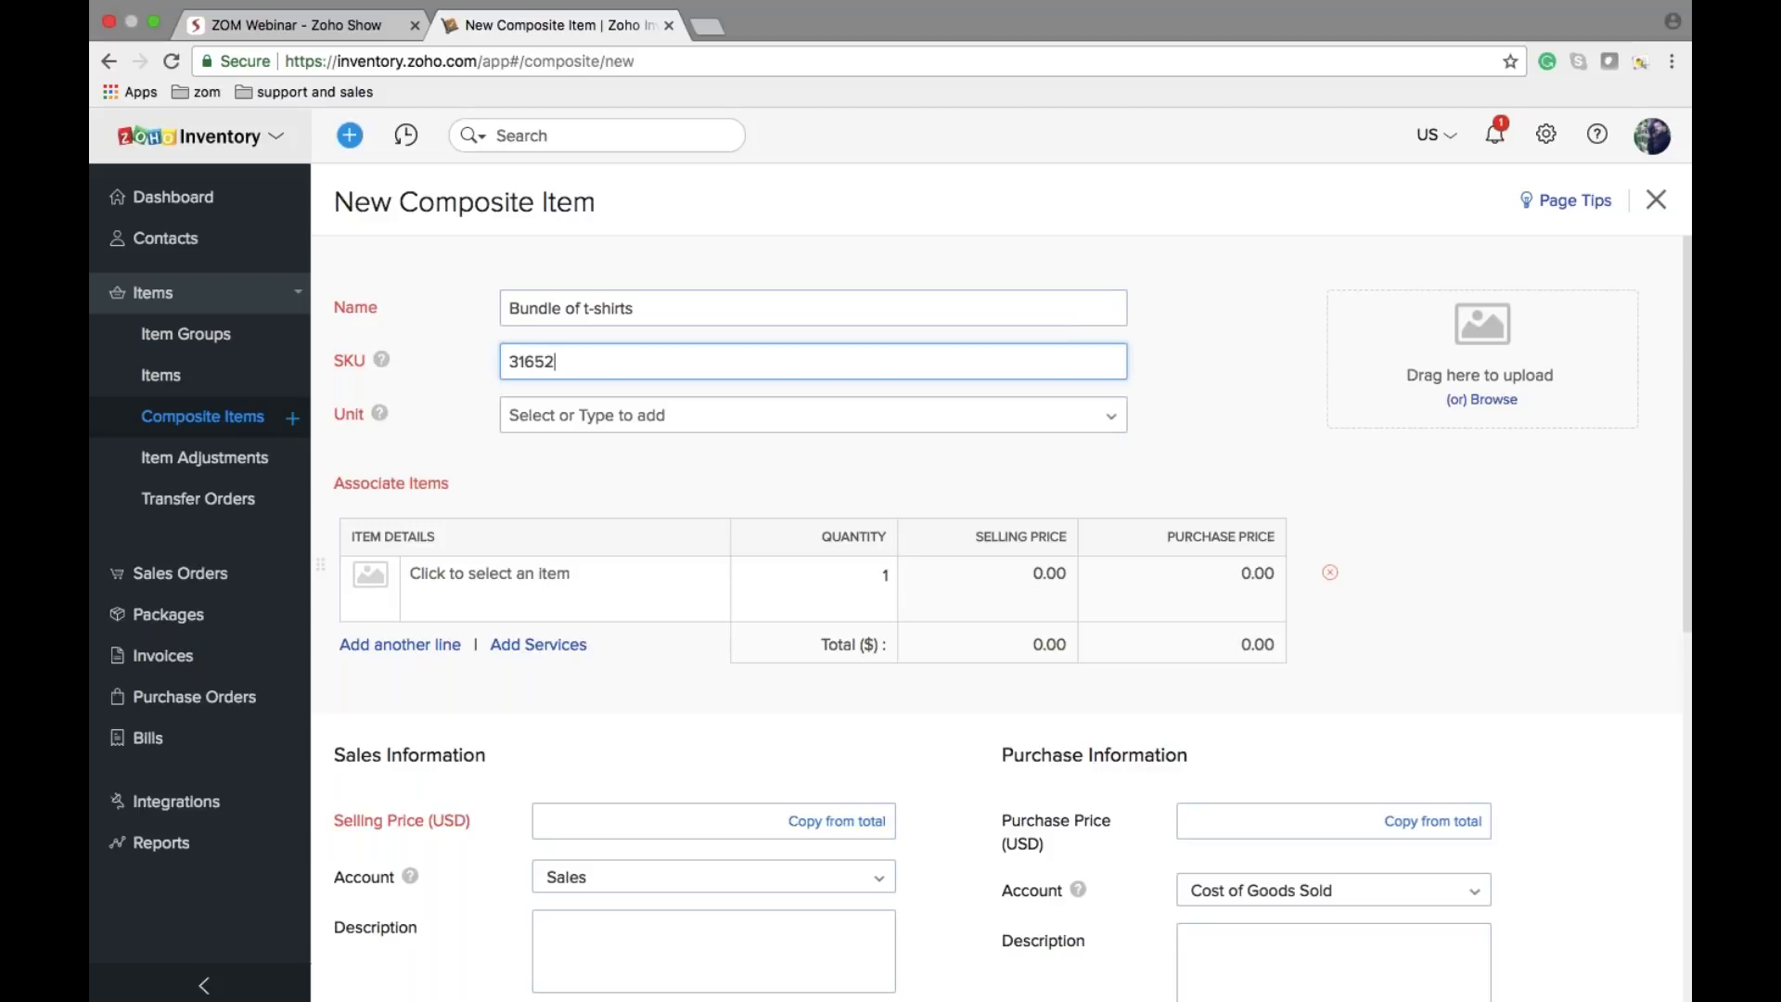
click(727, 413)
key(Down)
Step: Add T shirt-blue/M, T shirt-black/s and T shirt-red/M as the bundle's associated items
key(Return)
key(Tab)
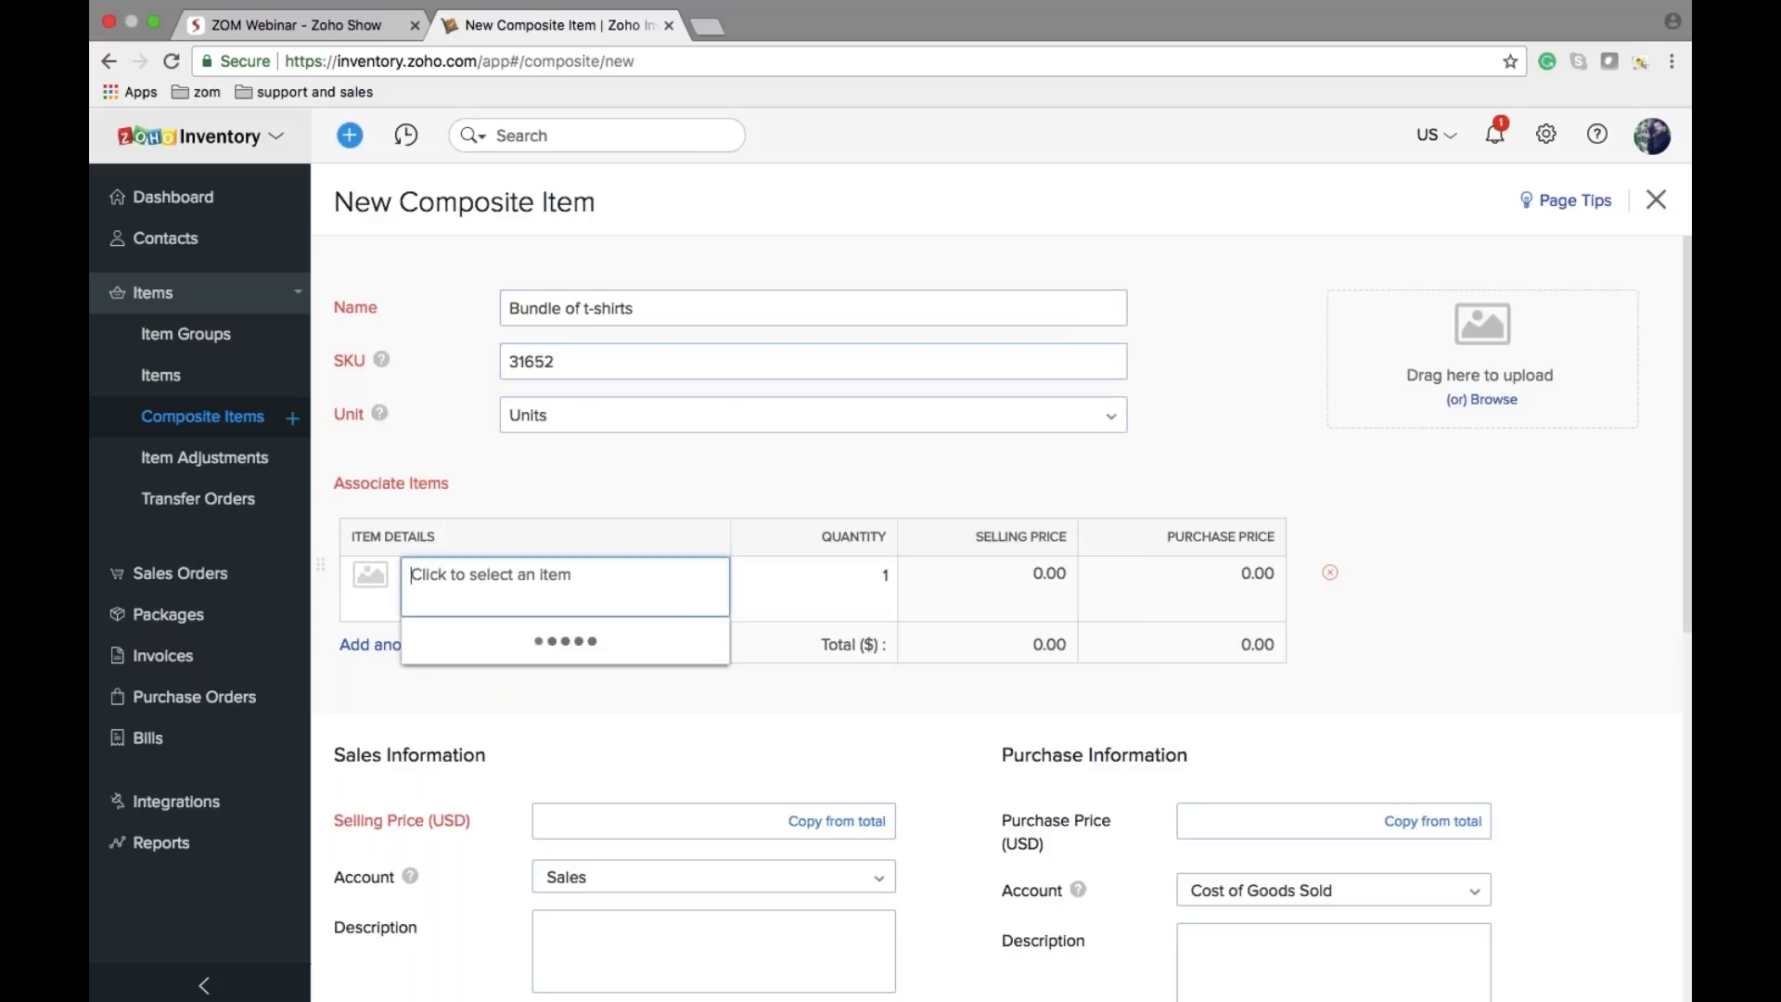
scroll(555, 677, down, 10)
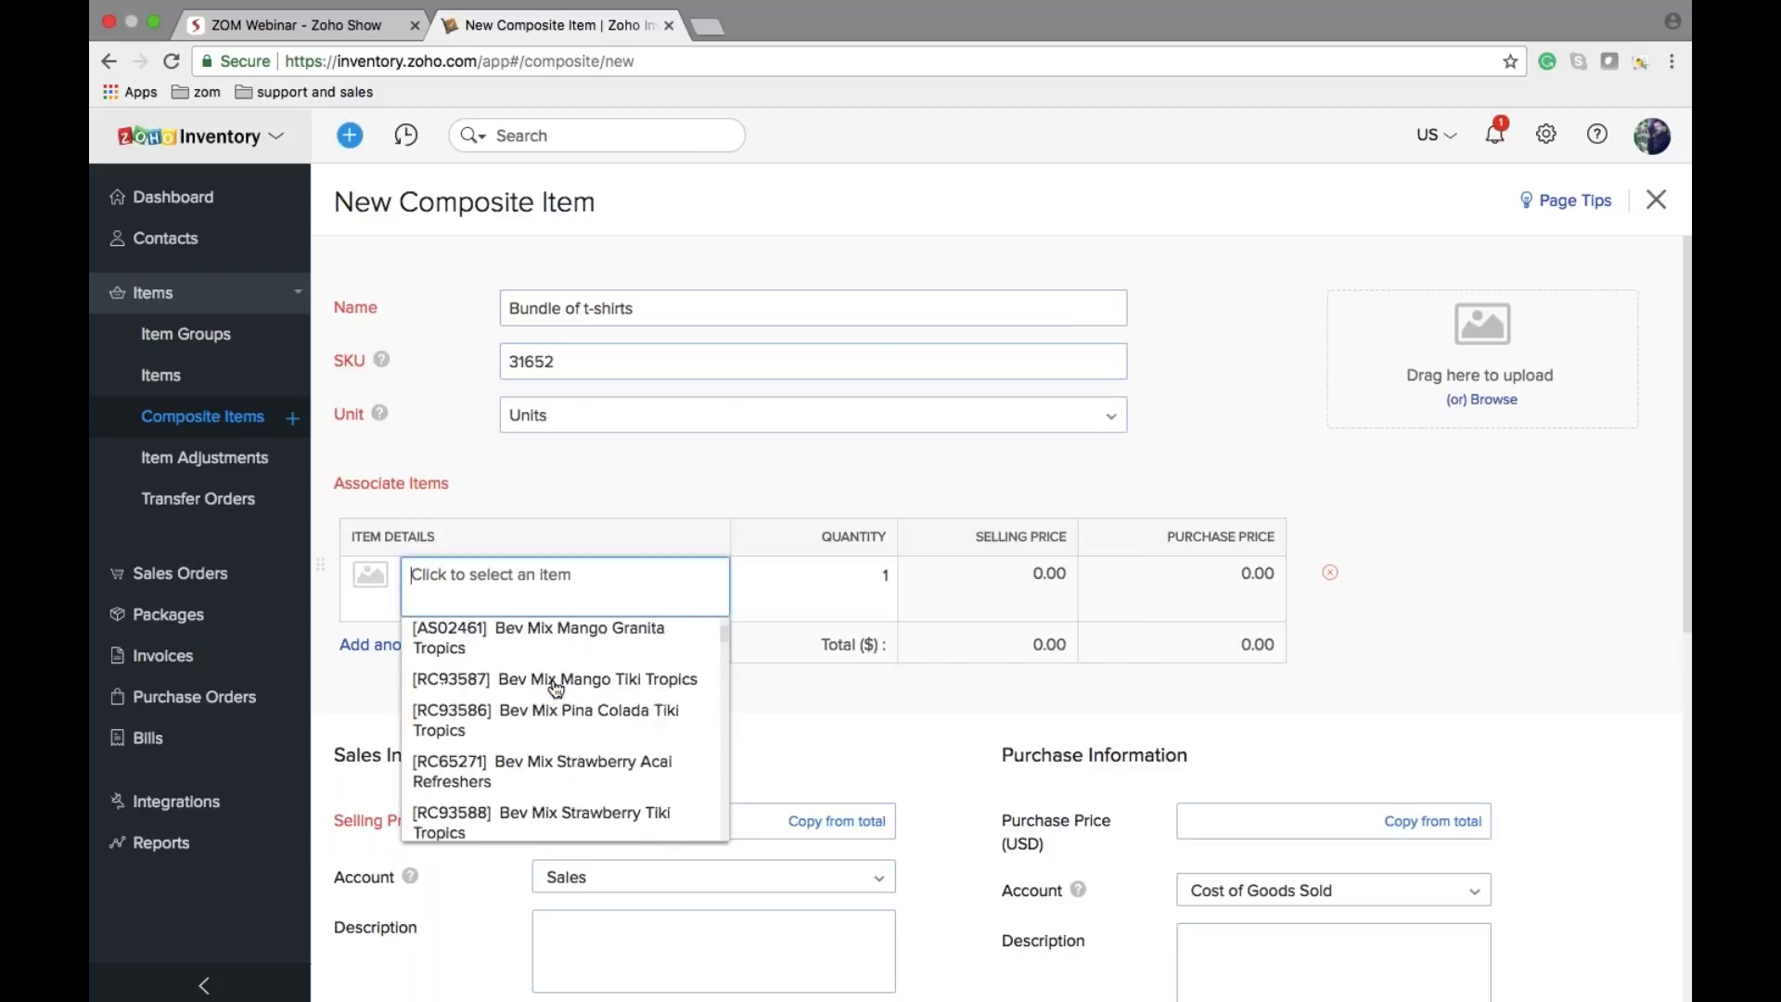
scroll(555, 687, down, 15)
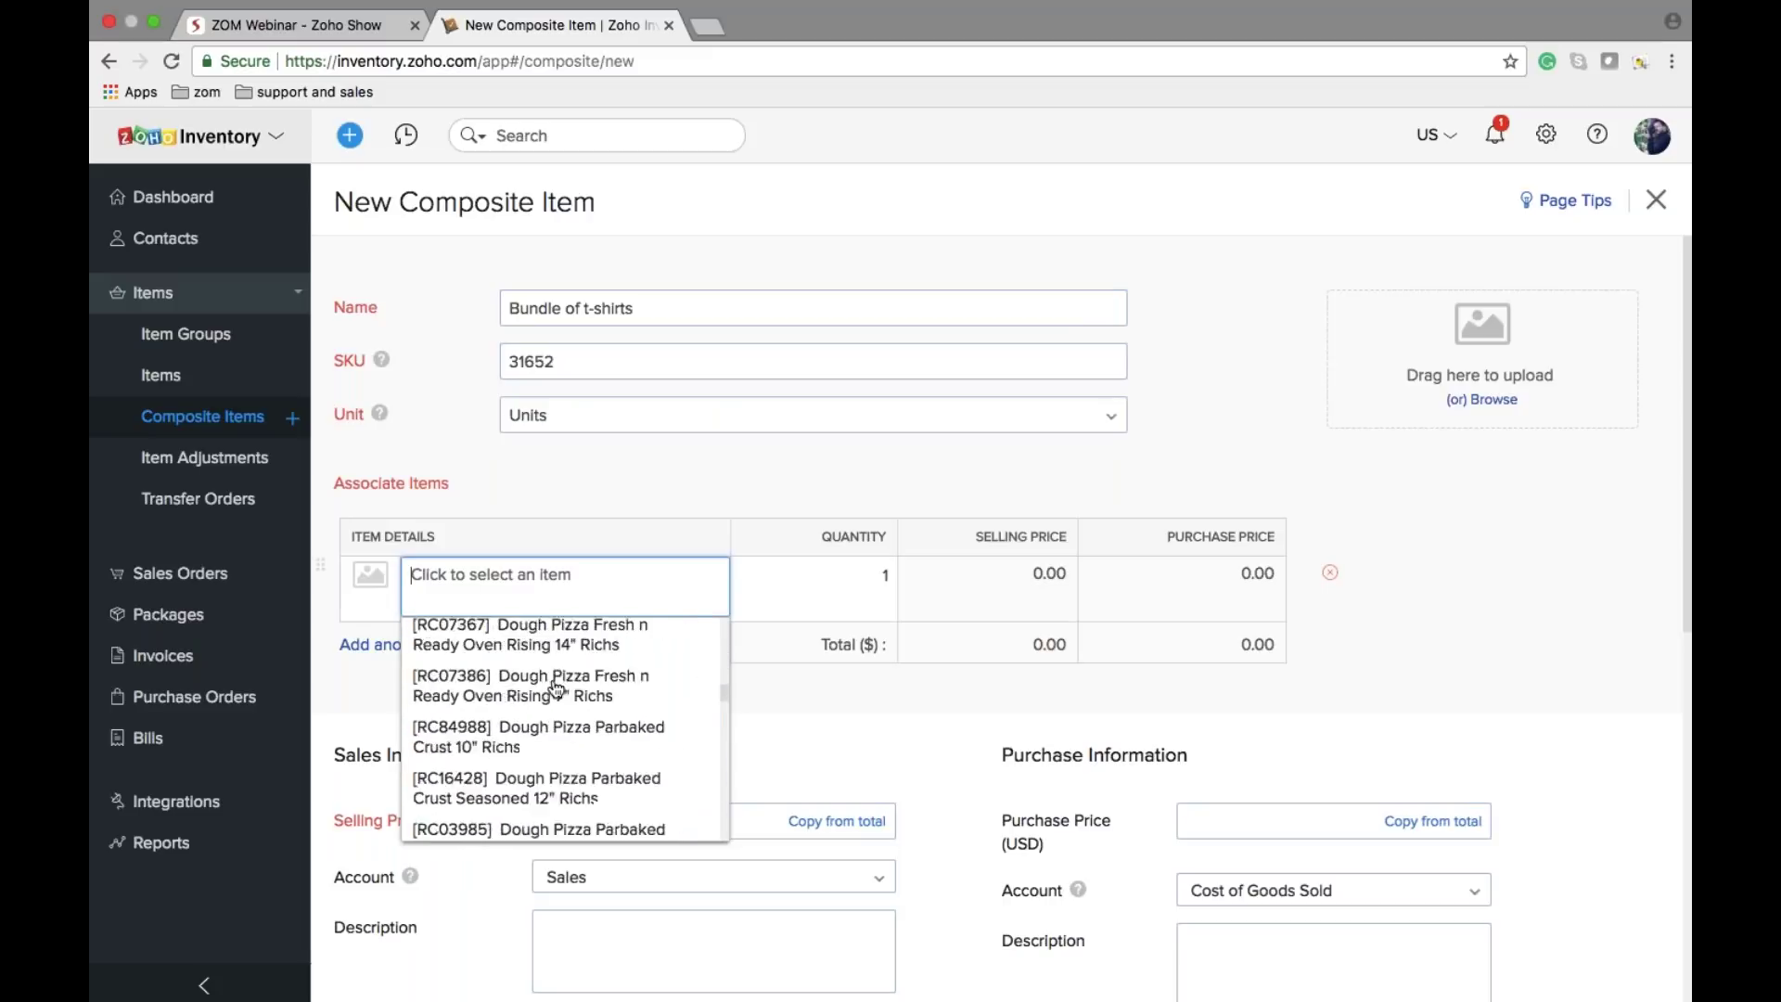
scroll(556, 687, down, 15)
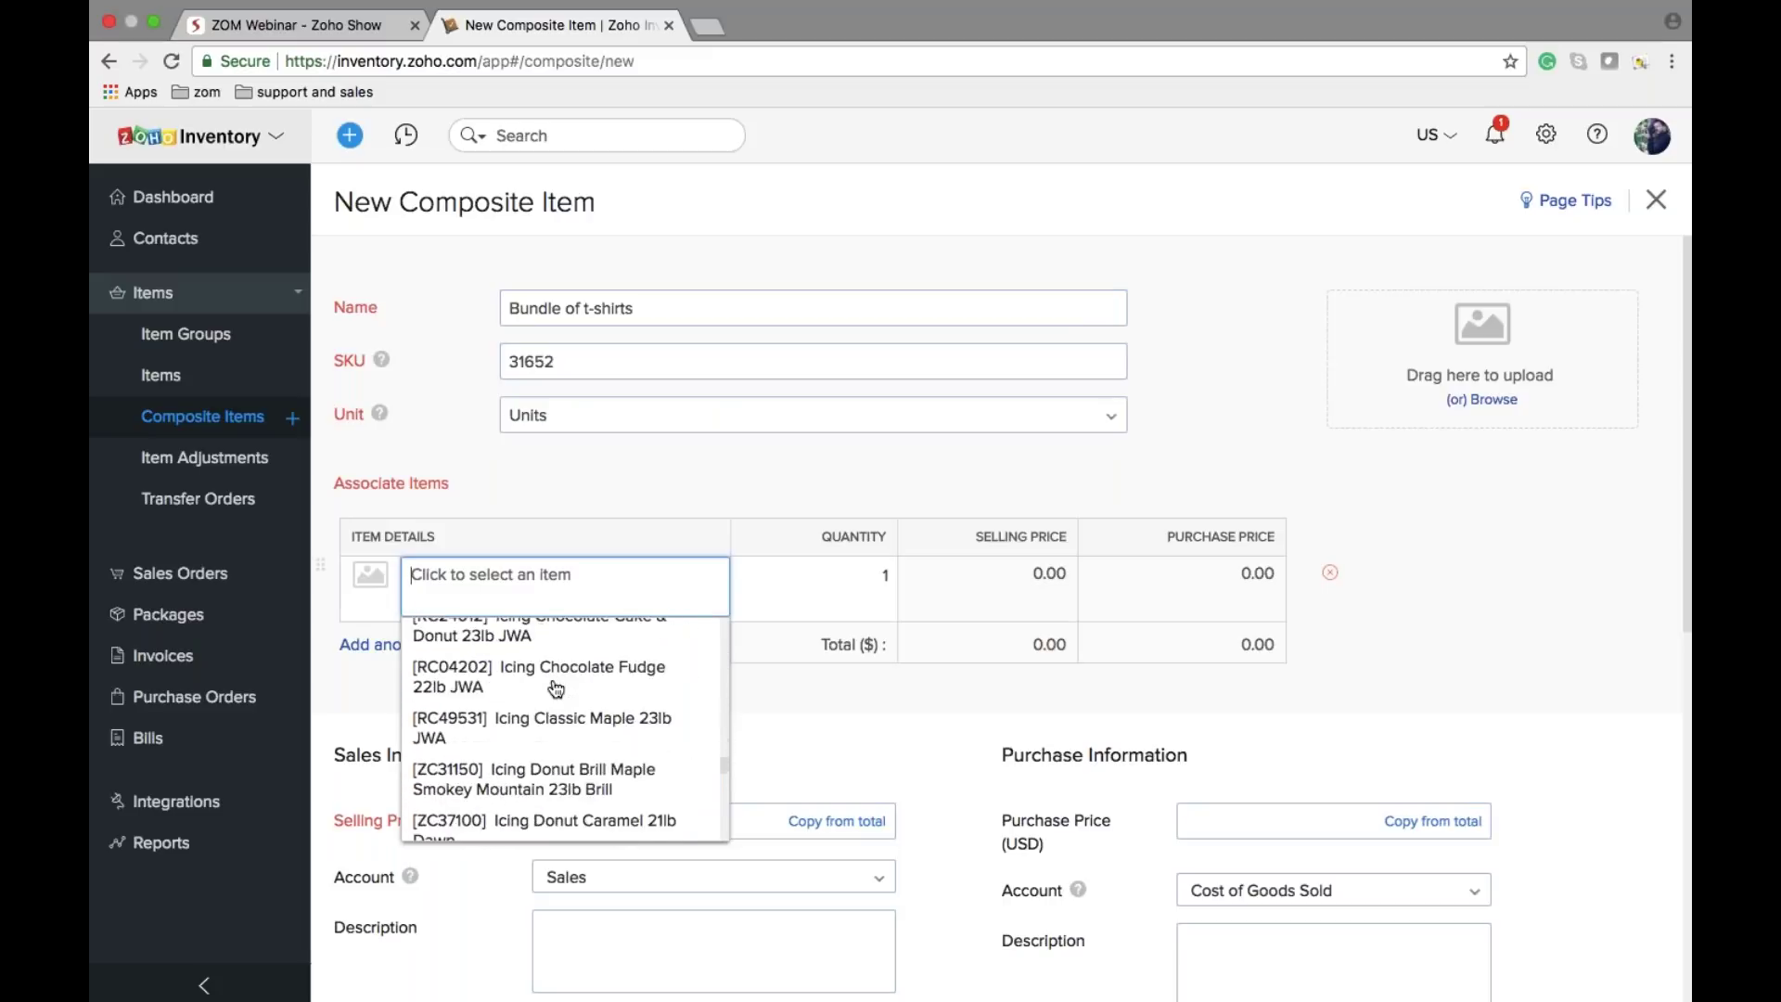
scroll(555, 687, down, 15)
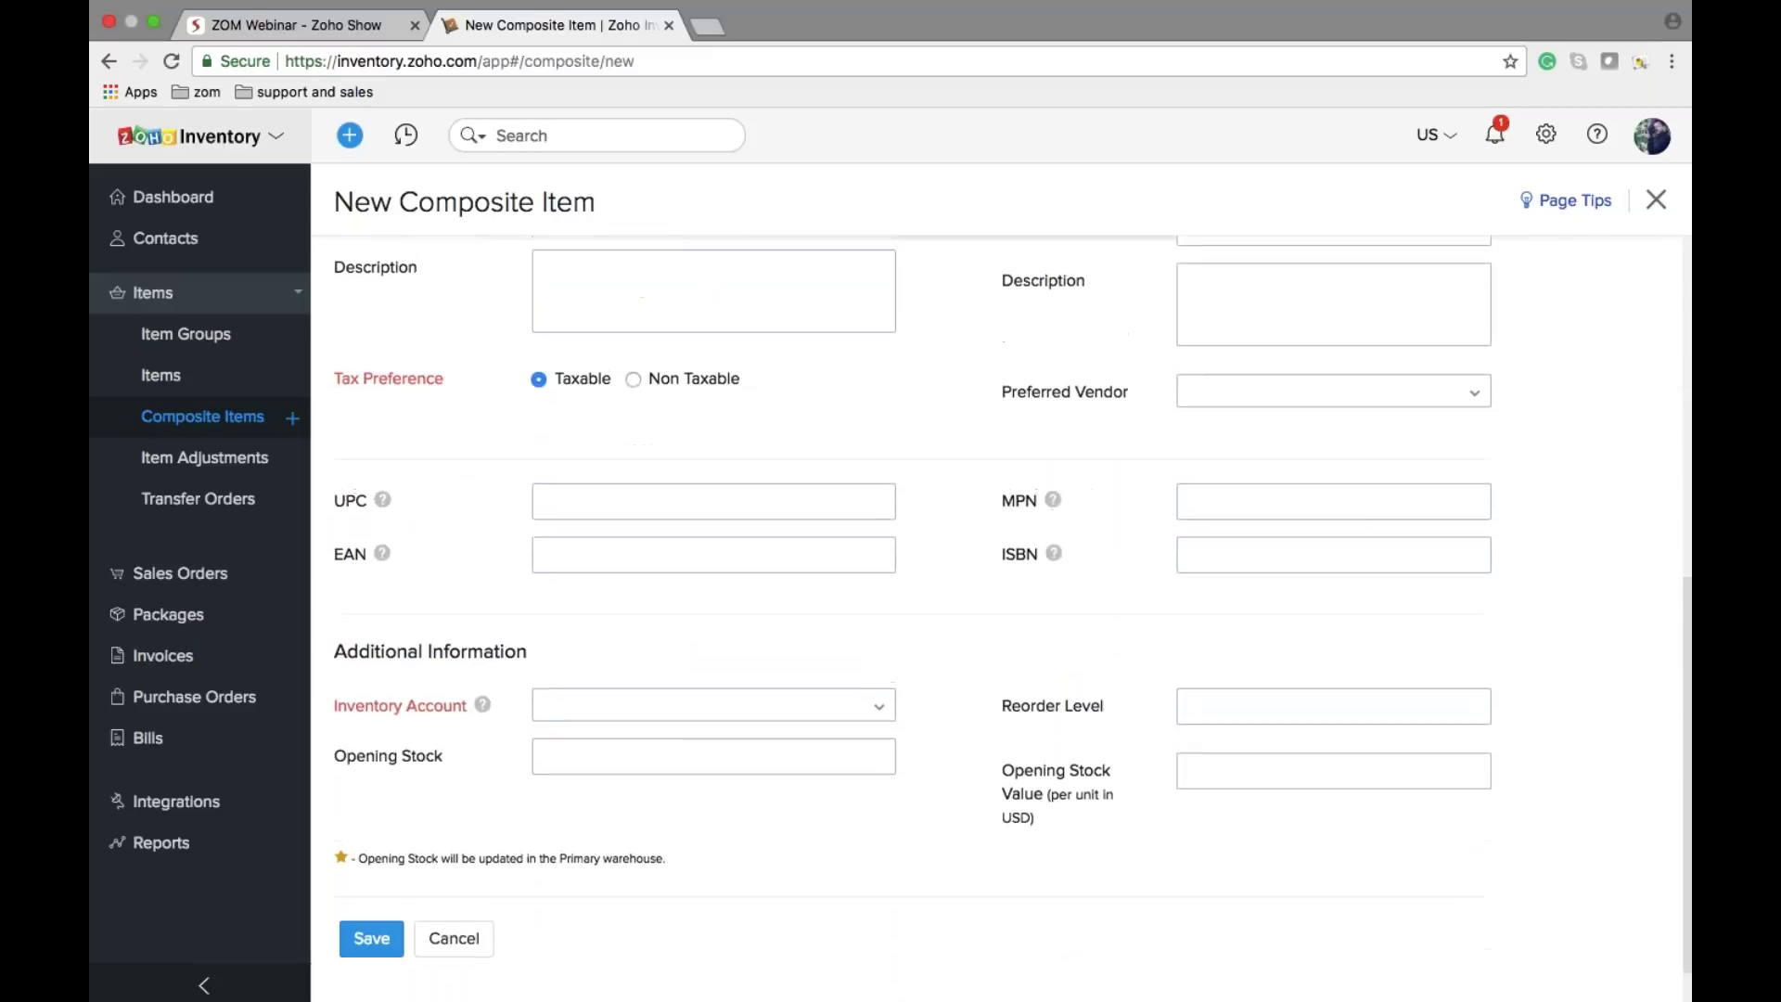
scroll(556, 668, up, 10)
scroll(504, 610, up, 10)
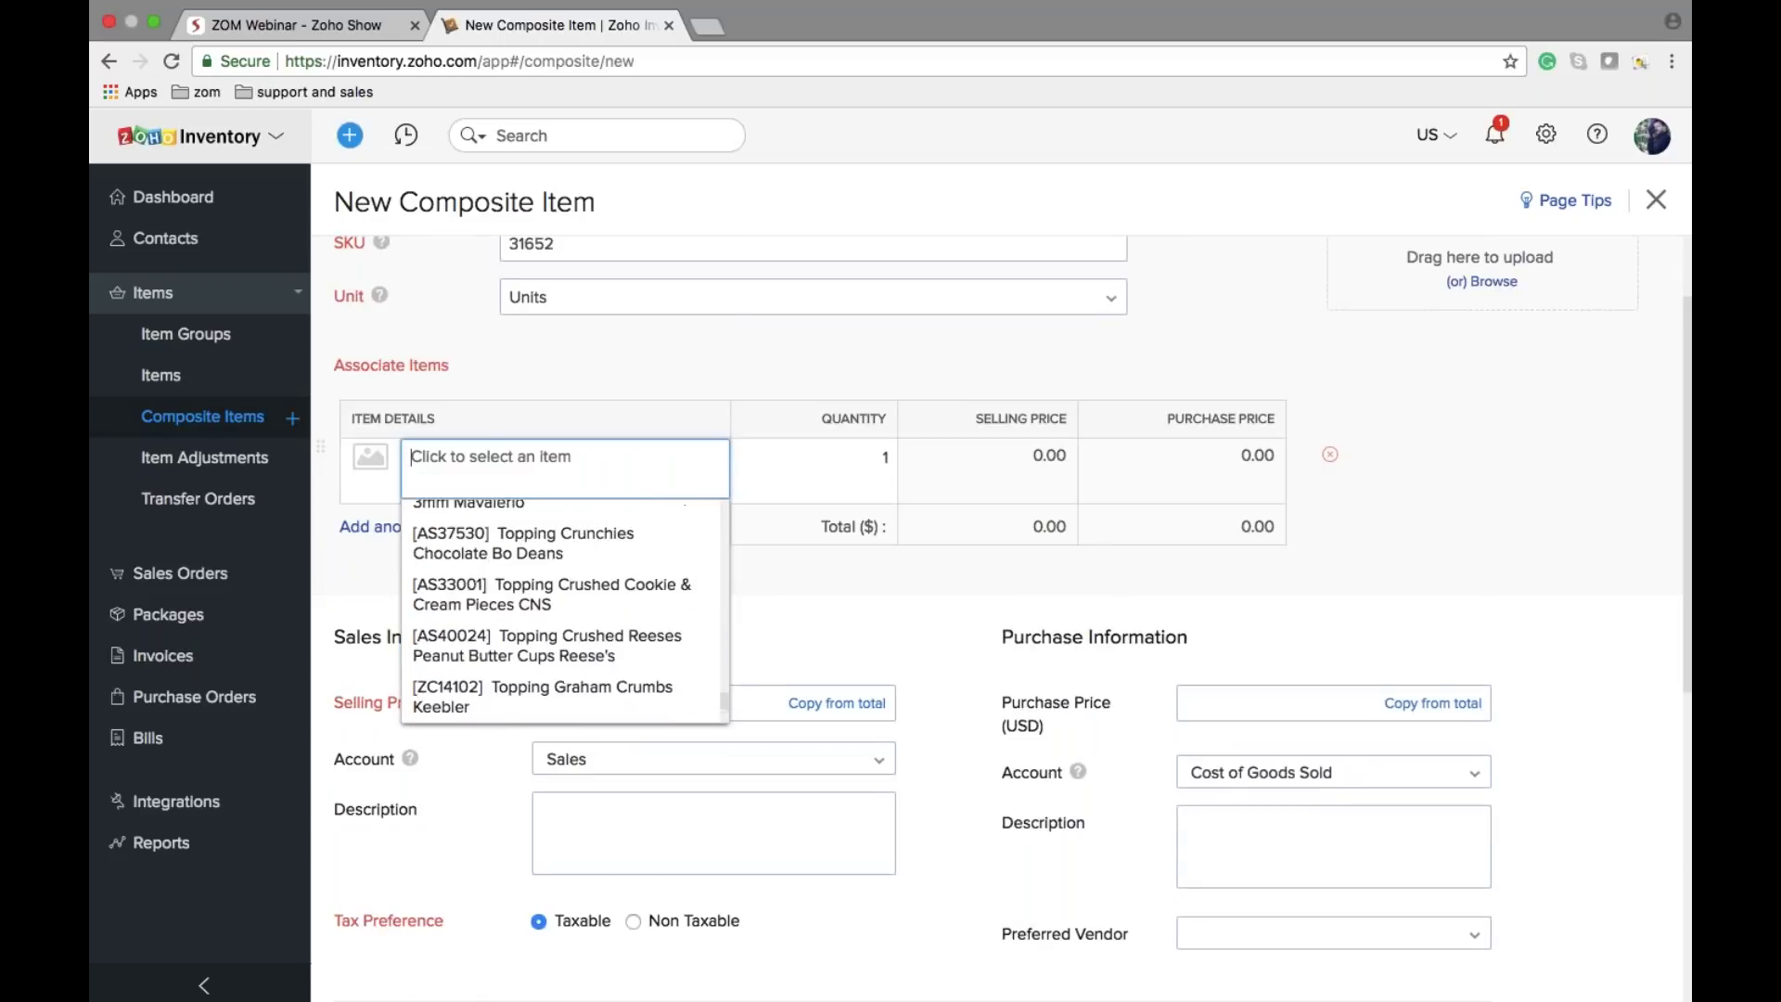
scroll(508, 612, up, 6)
scroll(557, 639, down, 5)
click(556, 562)
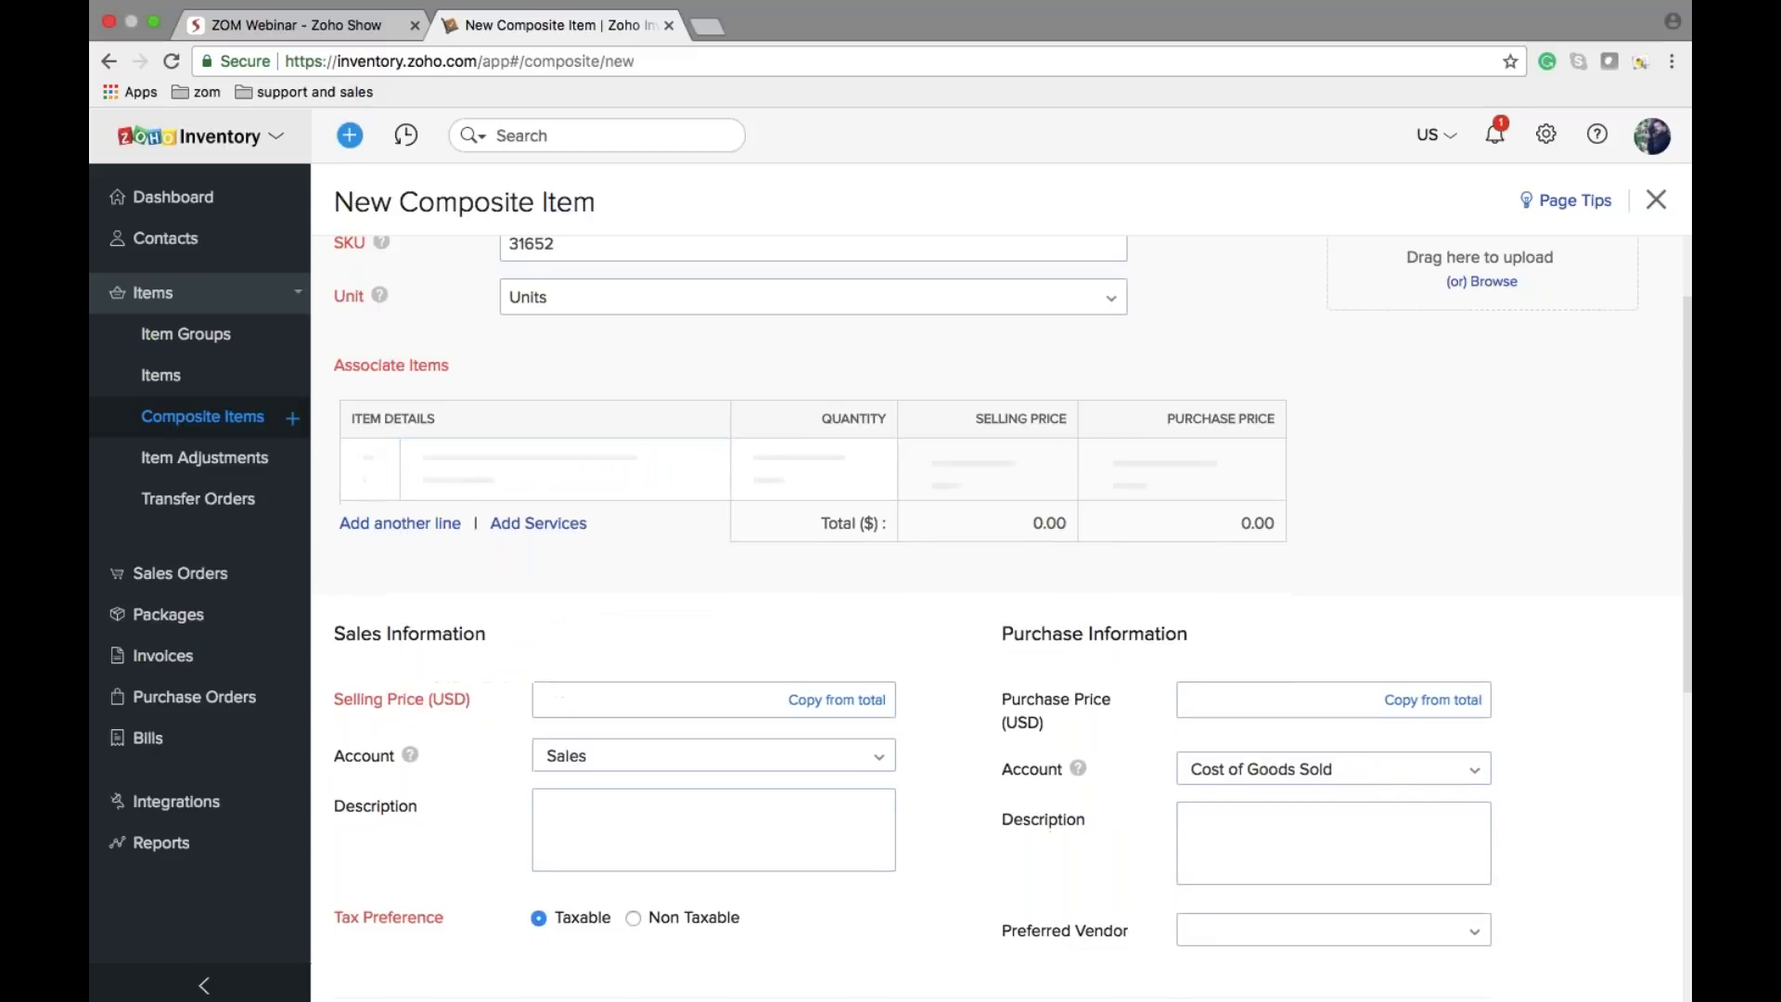
click(498, 545)
scroll(565, 742, down, 15)
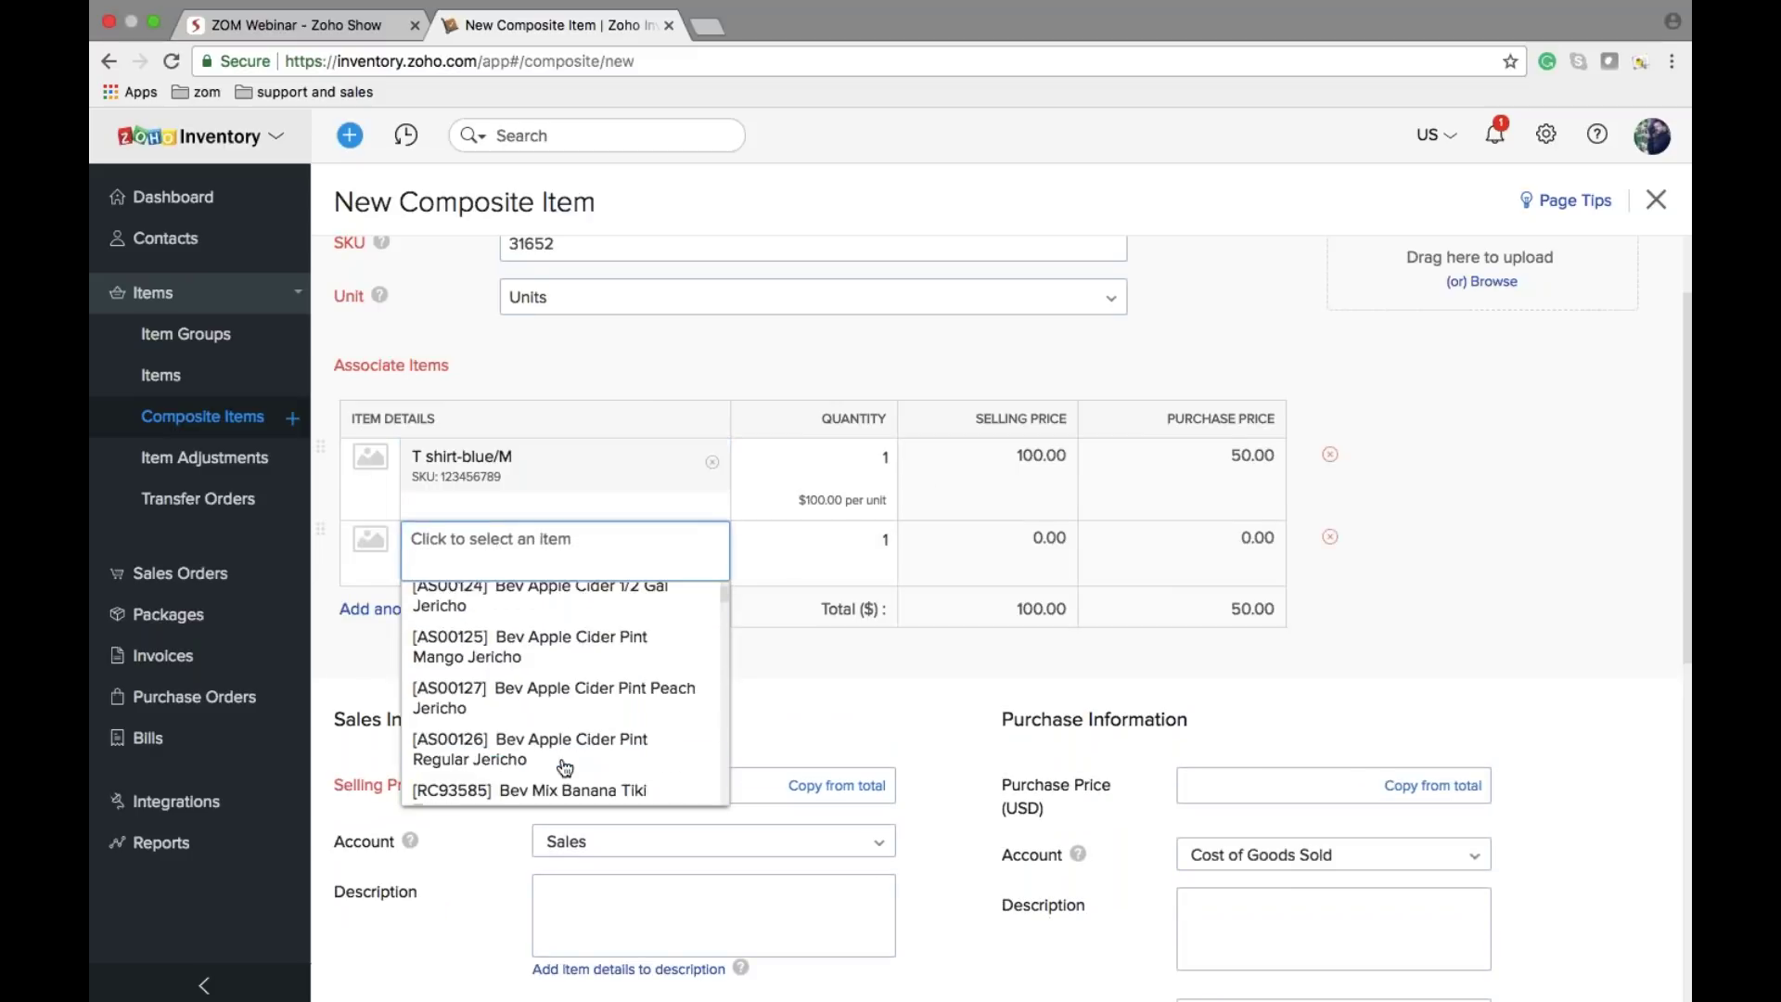
scroll(566, 766, down, 6)
text(ts)
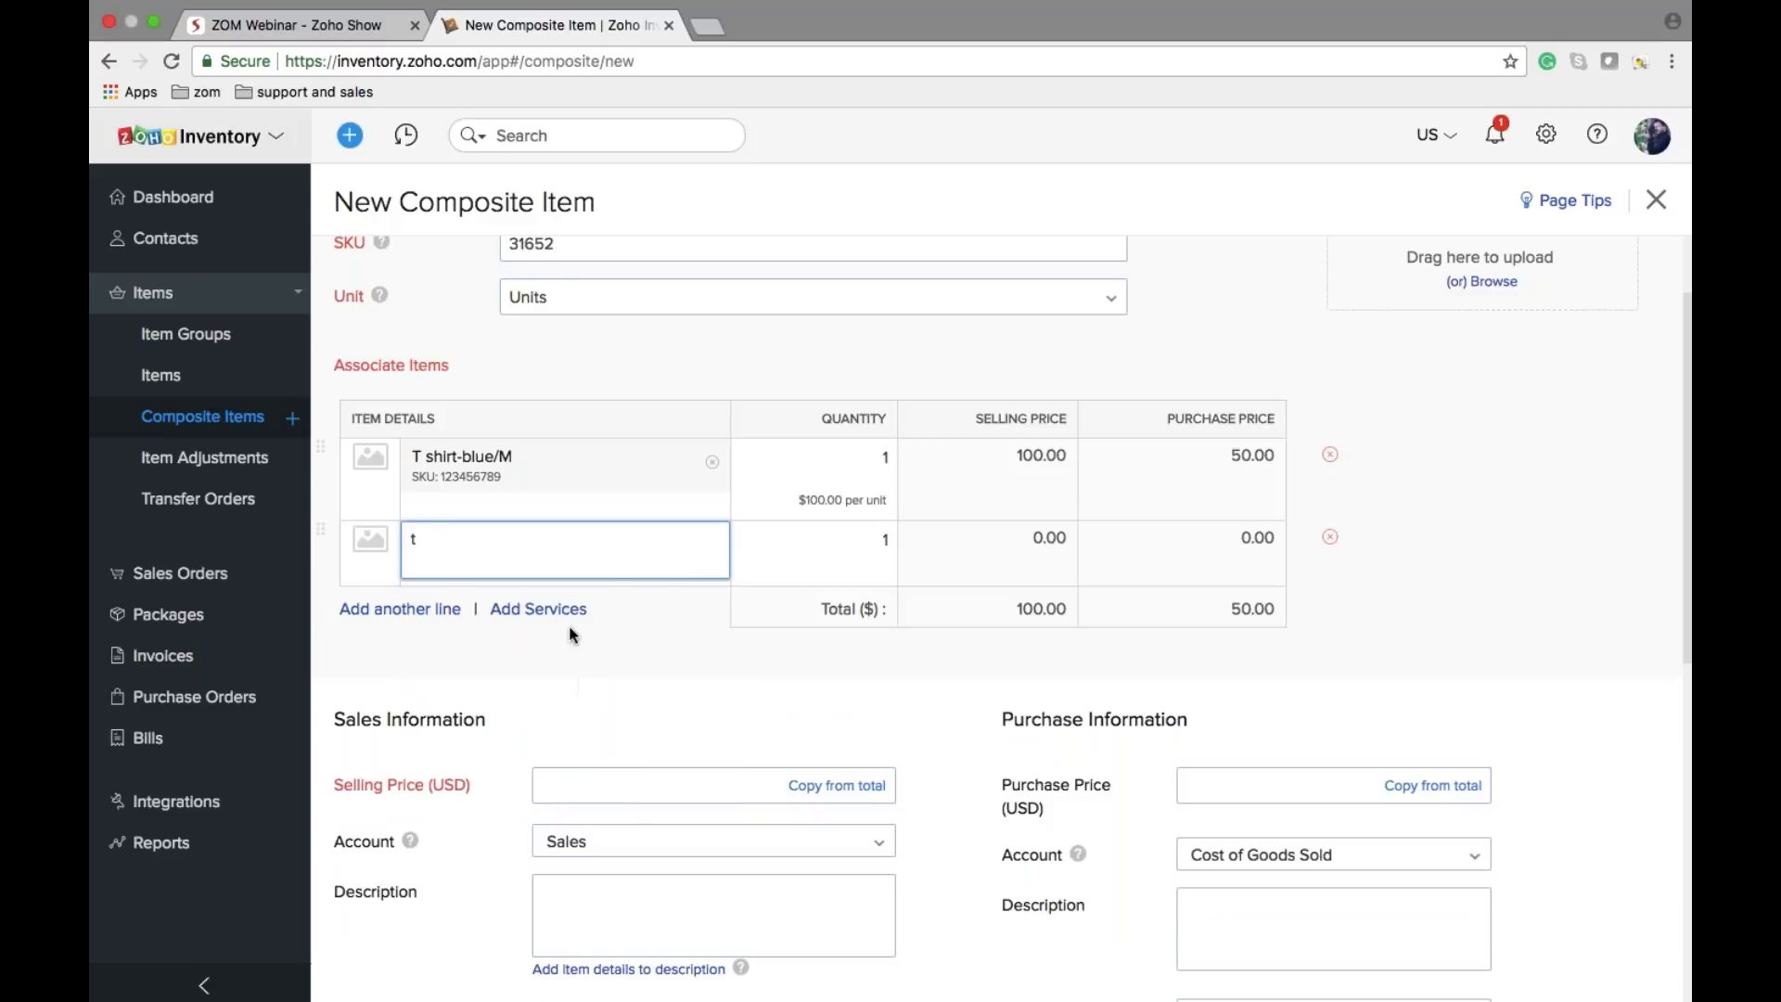
click(562, 652)
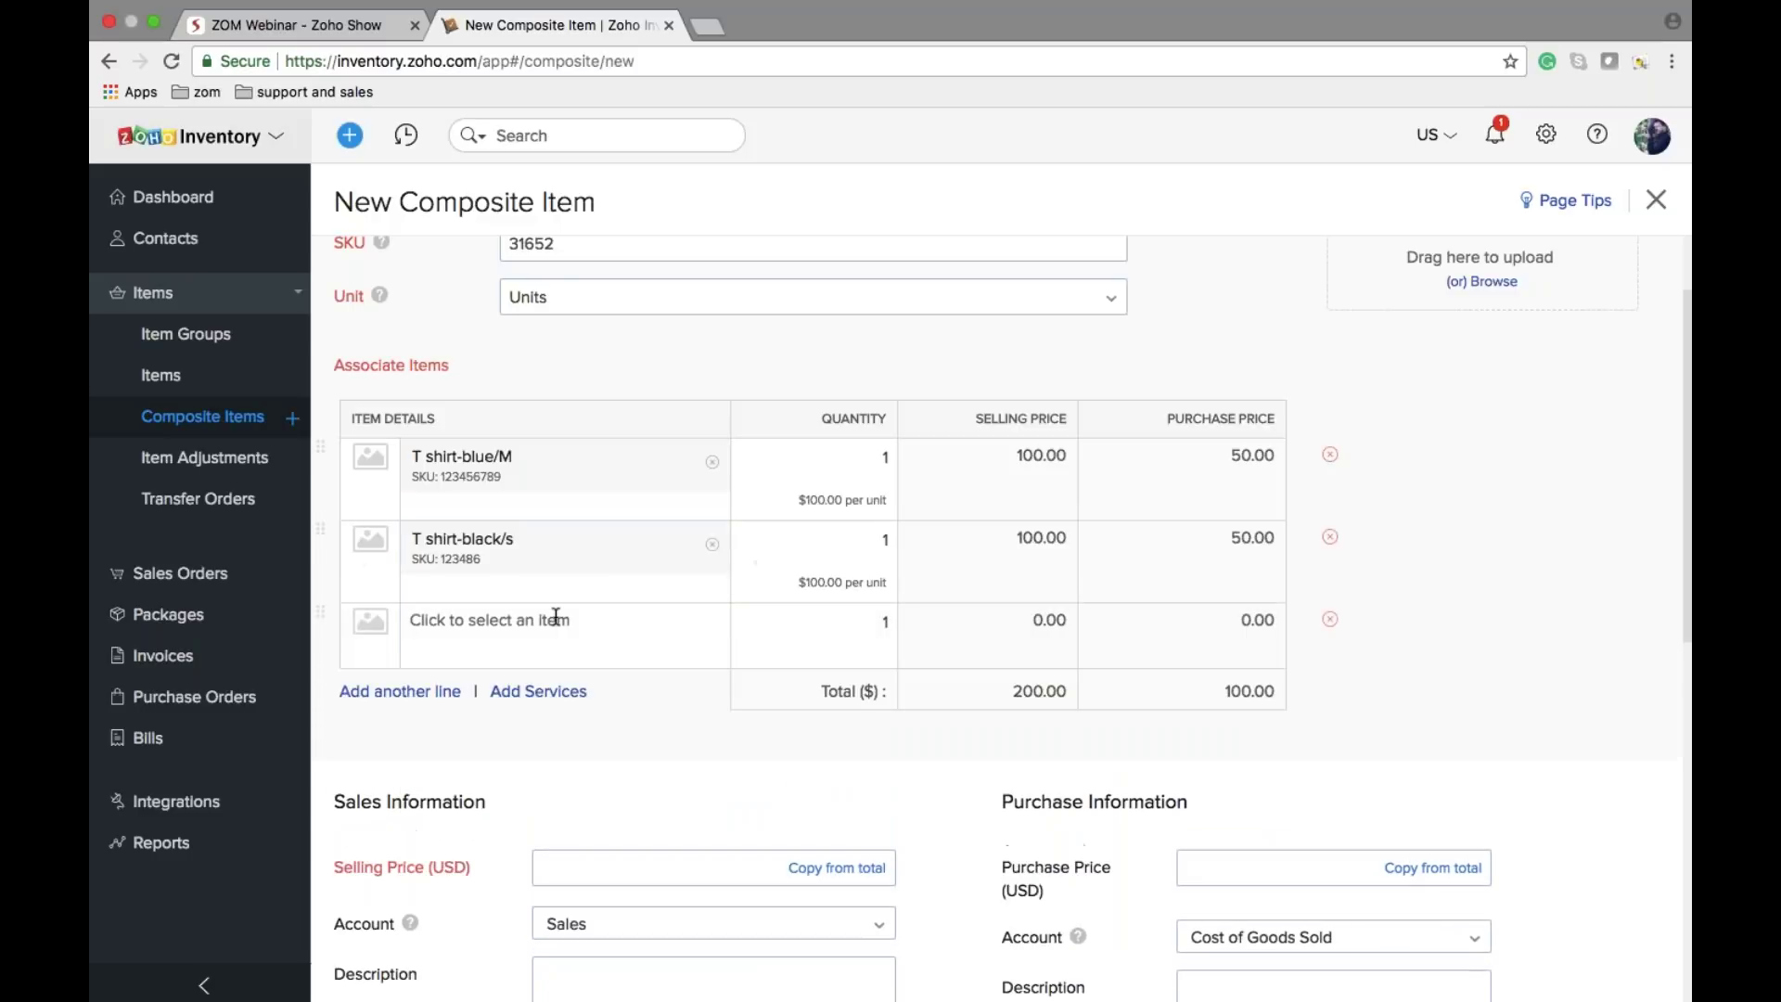
click(556, 620)
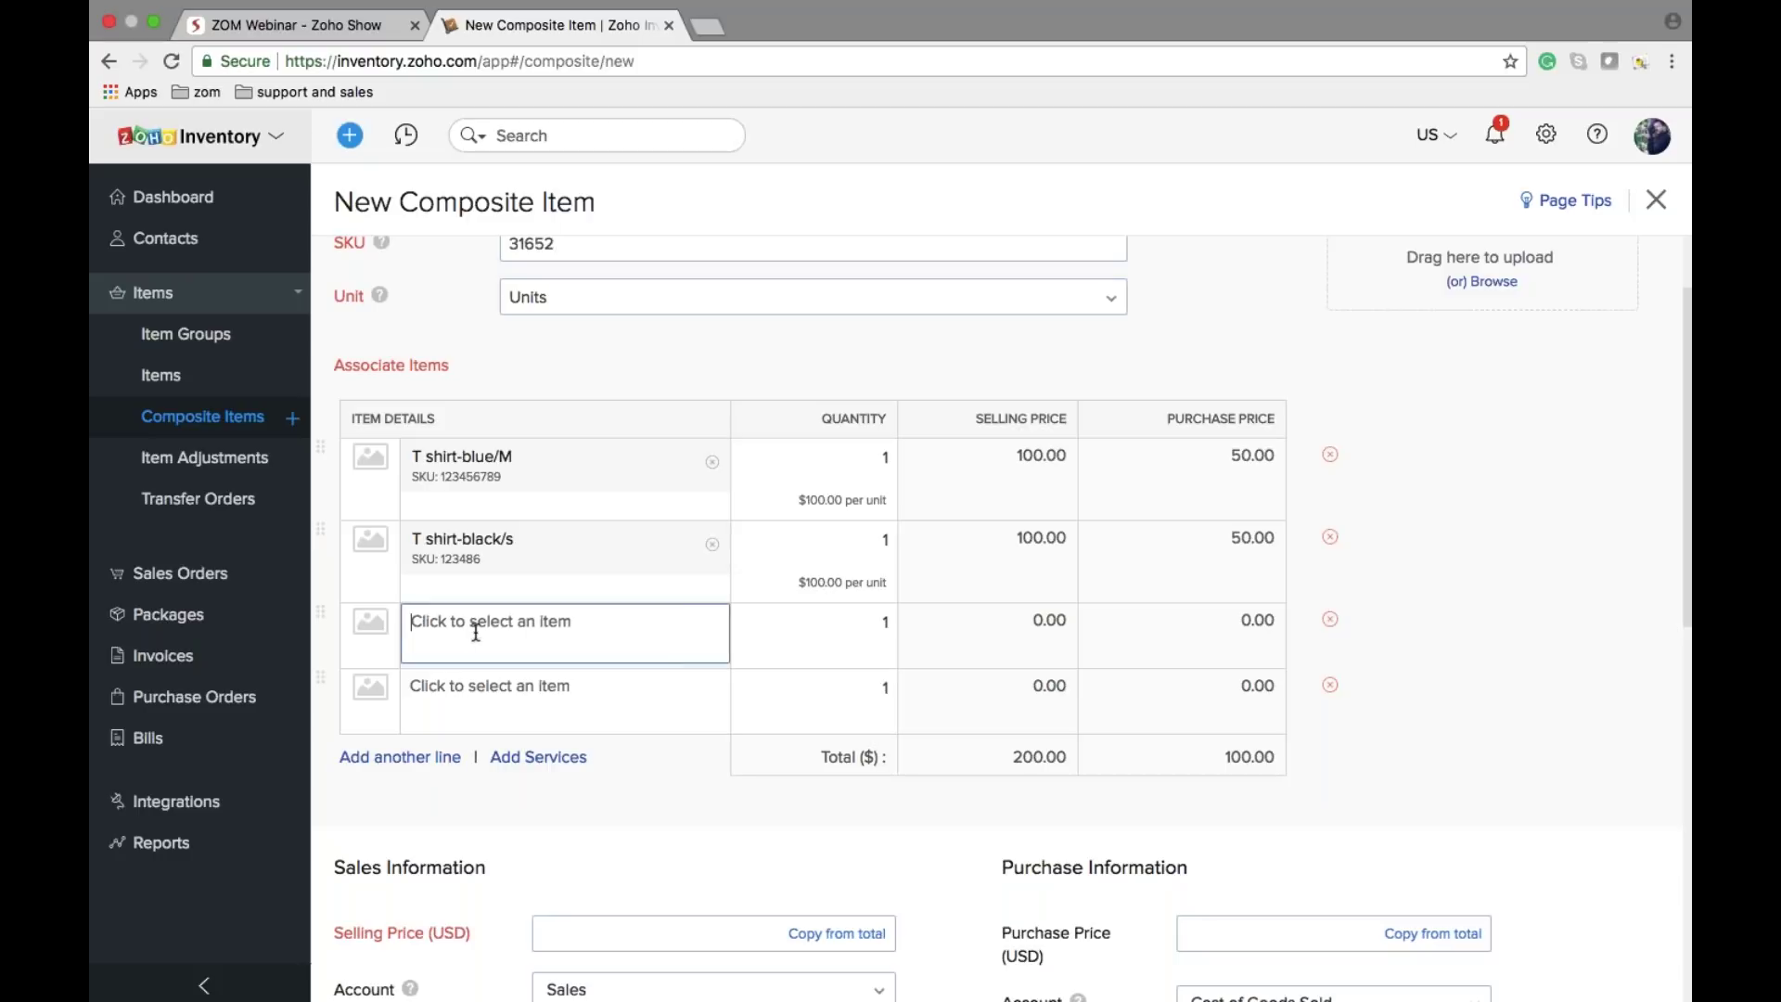
scroll(529, 784, down, 10)
text(tsh)
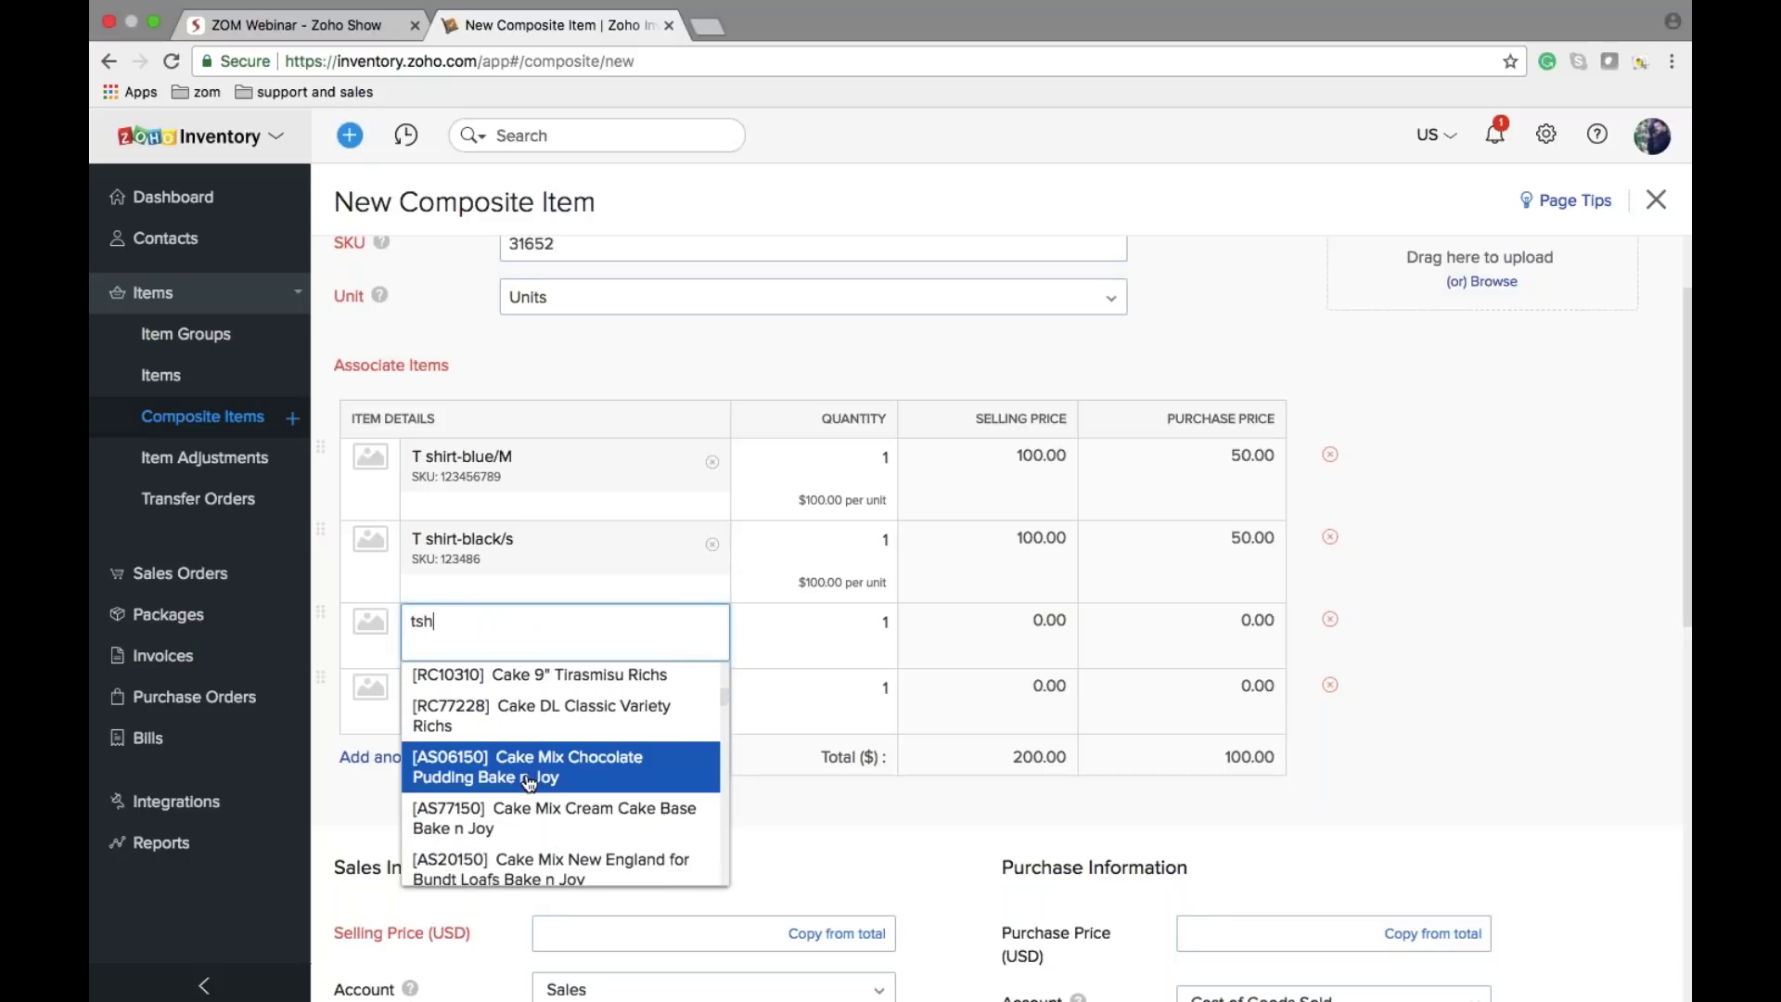
key(BackSpace)
key(BackSpace)
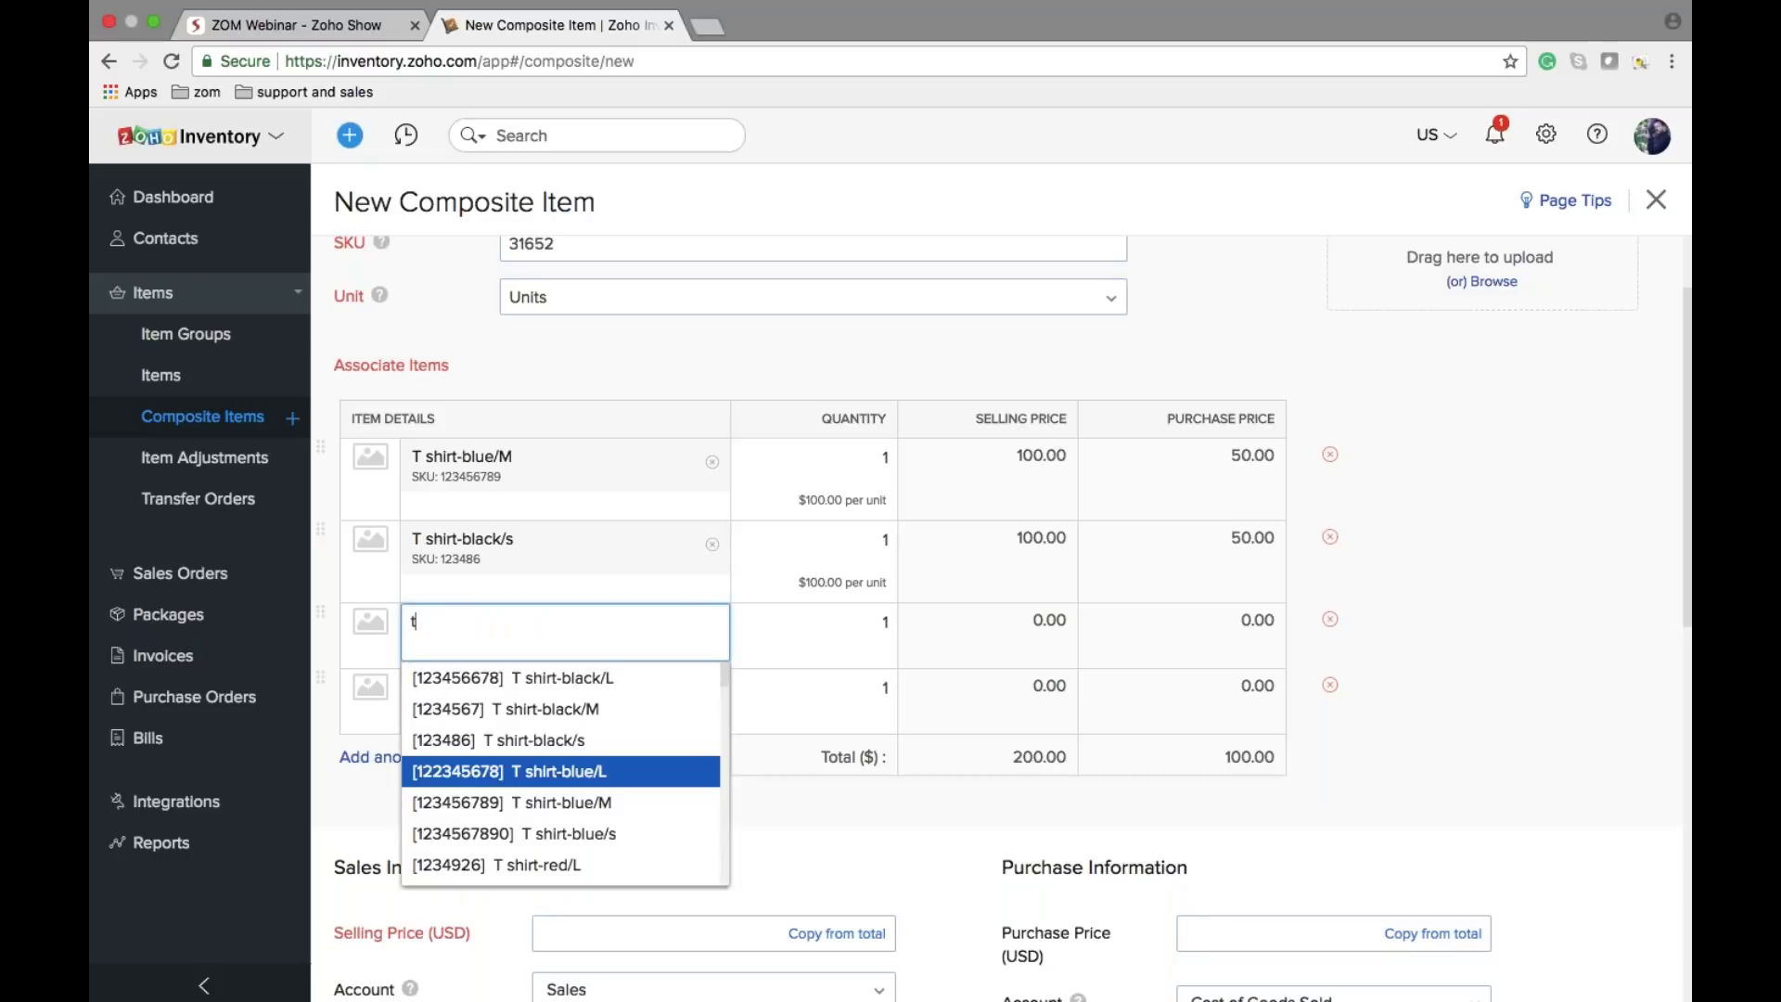
scroll(638, 875, down, 1)
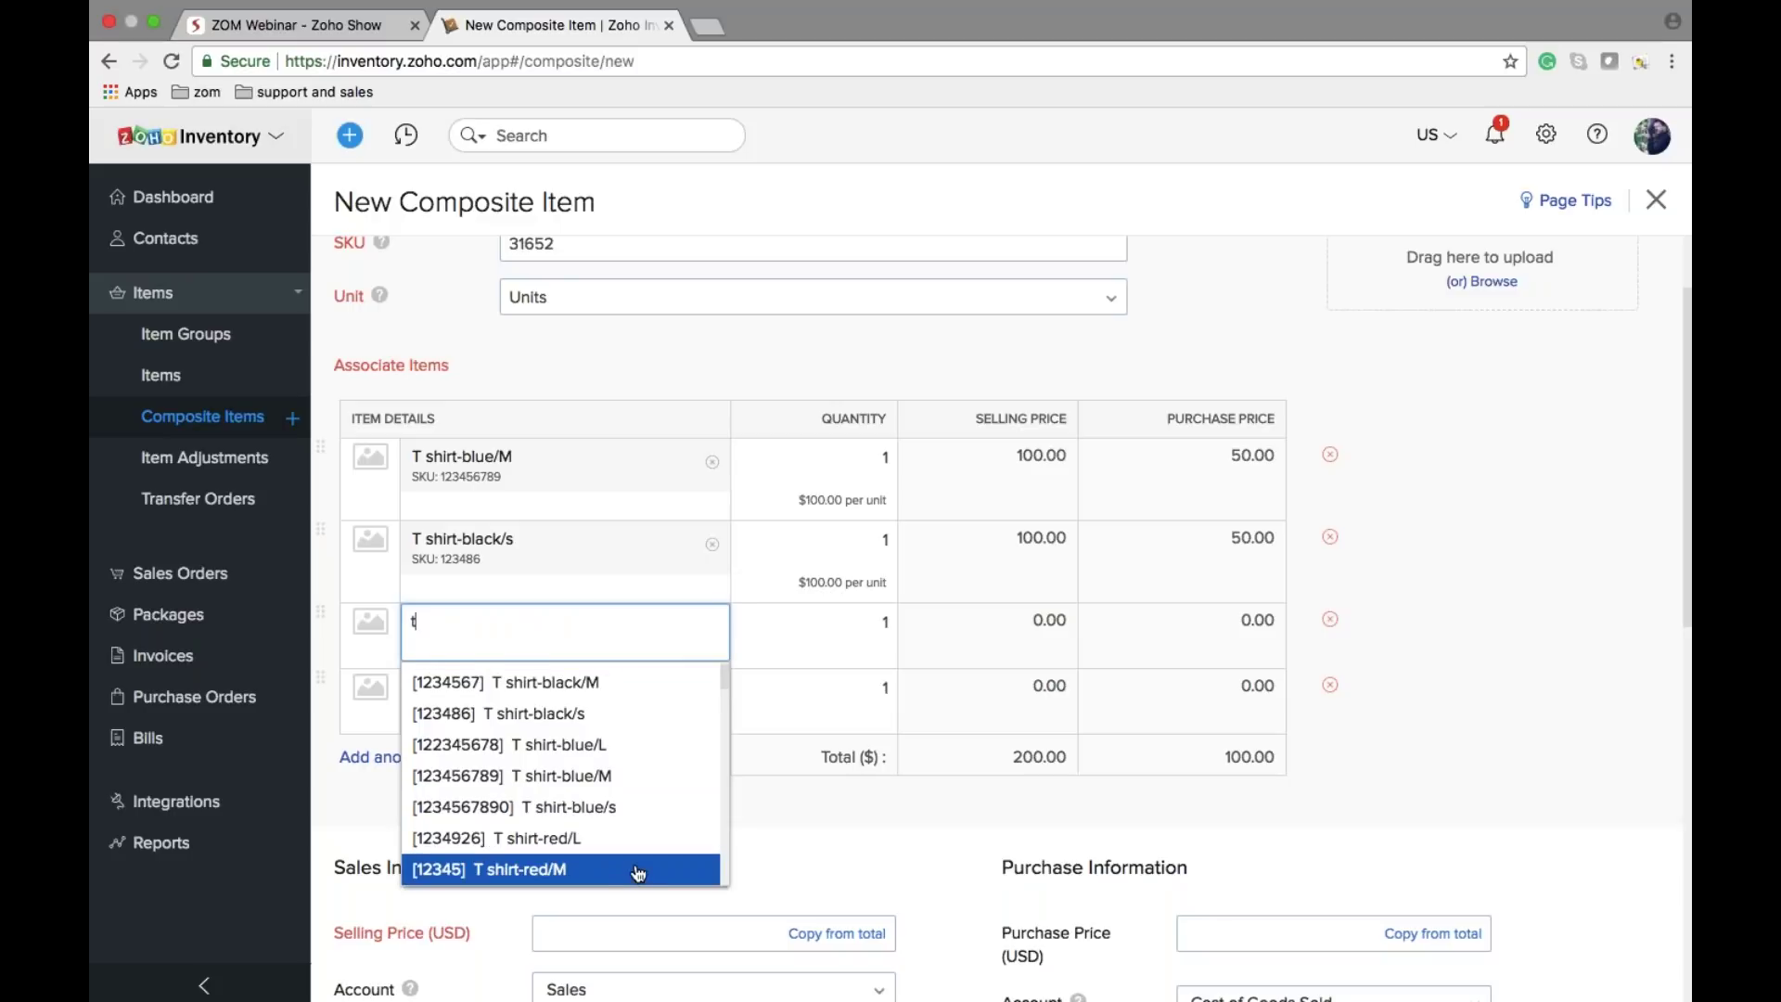
click(638, 872)
Step: Set the quantity of each of the three T-shirt items to 3
click(876, 469)
text(3)
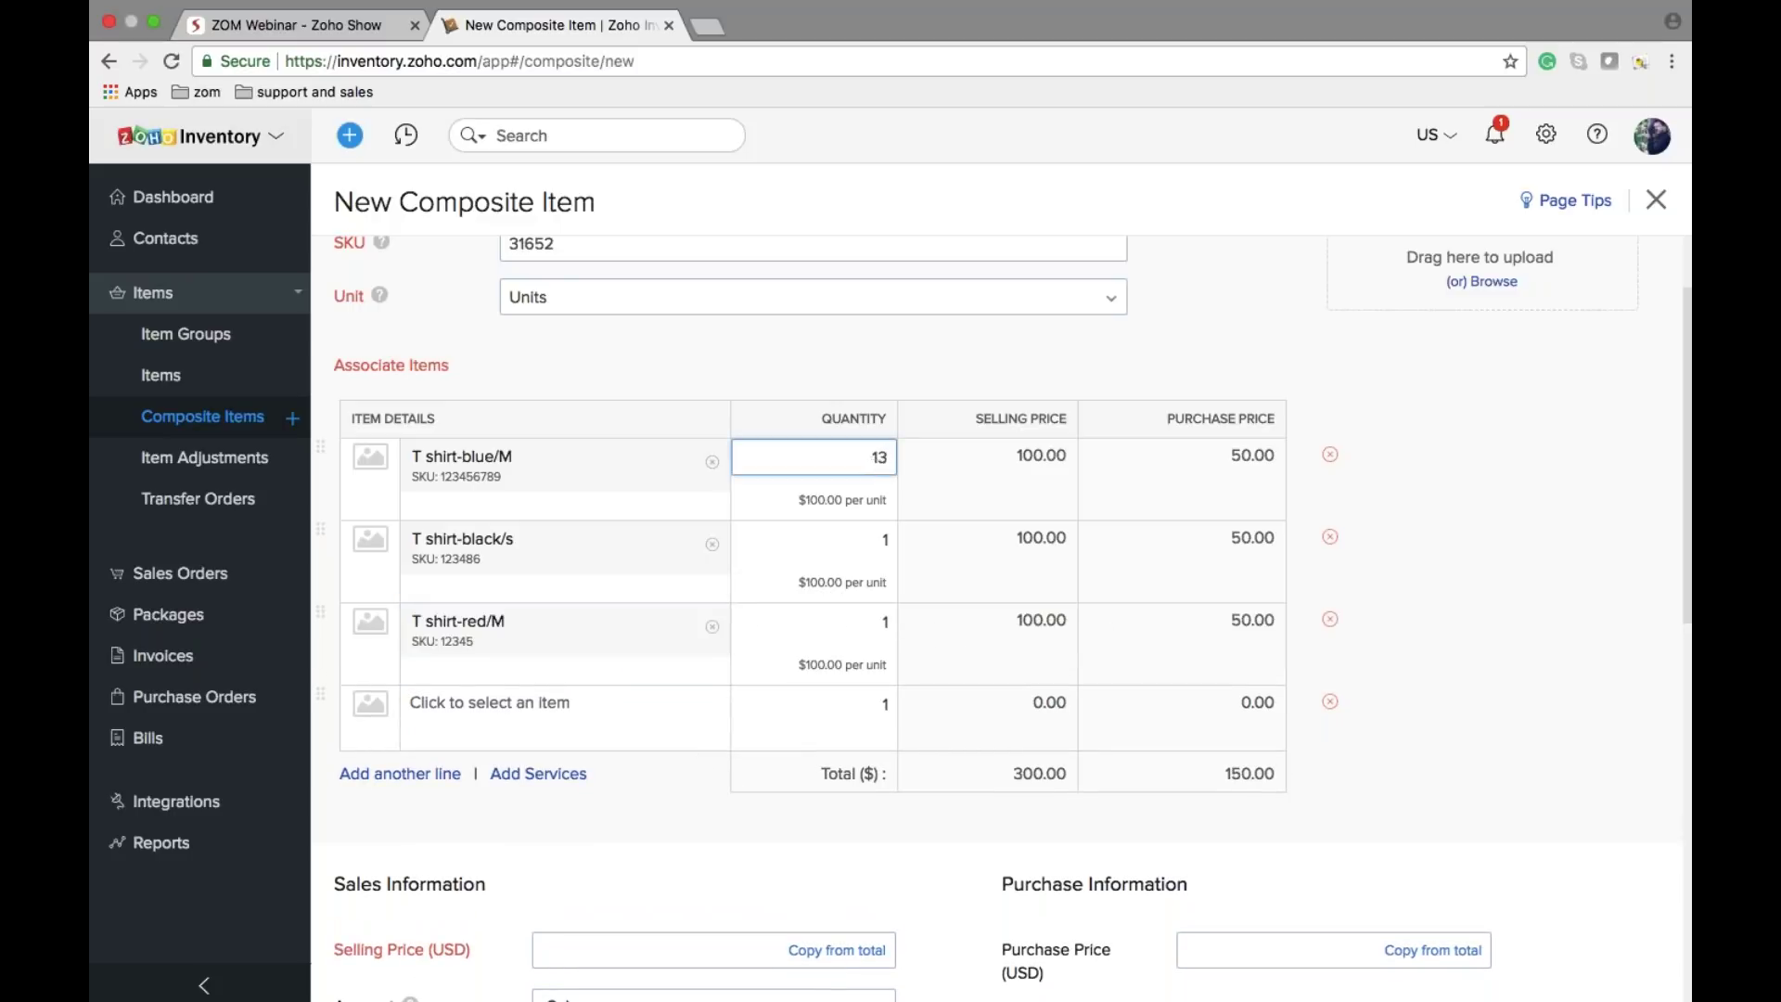
key(BackSpace)
key(BackSpace)
text(3)
click(890, 537)
text(3)
click(889, 621)
text(3)
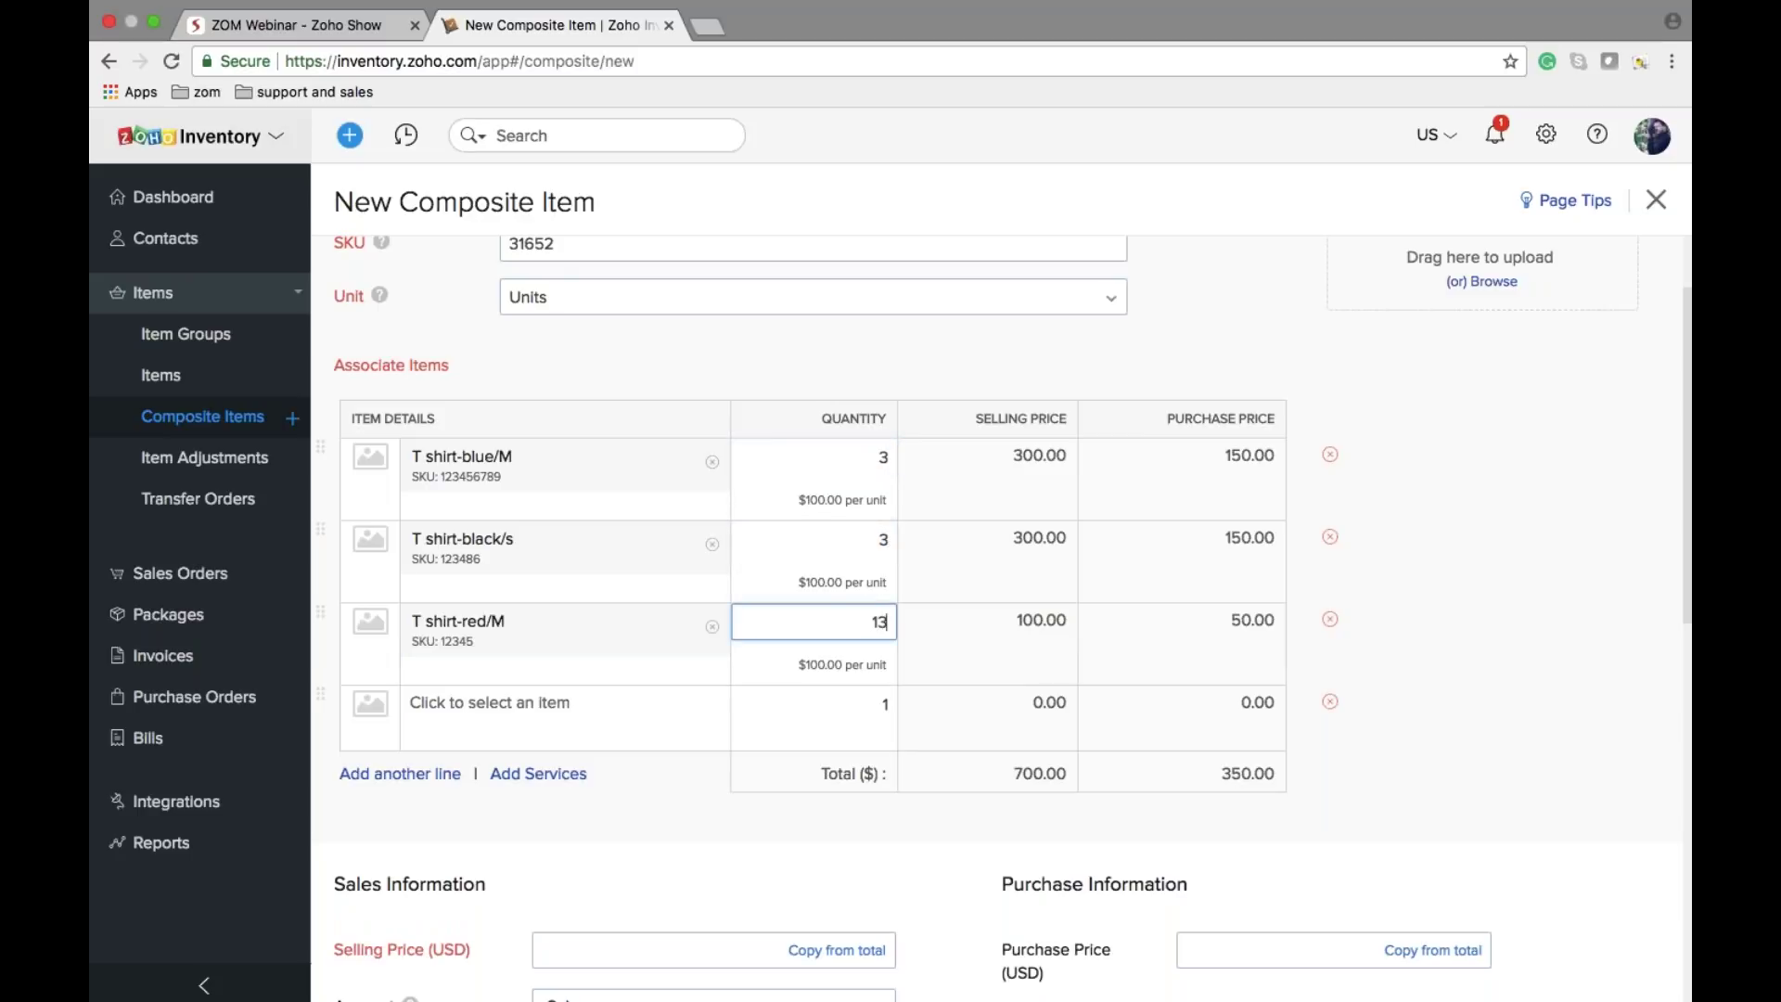
key(BackSpace)
key(BackSpace)
text(3)
click(886, 707)
key(Tab)
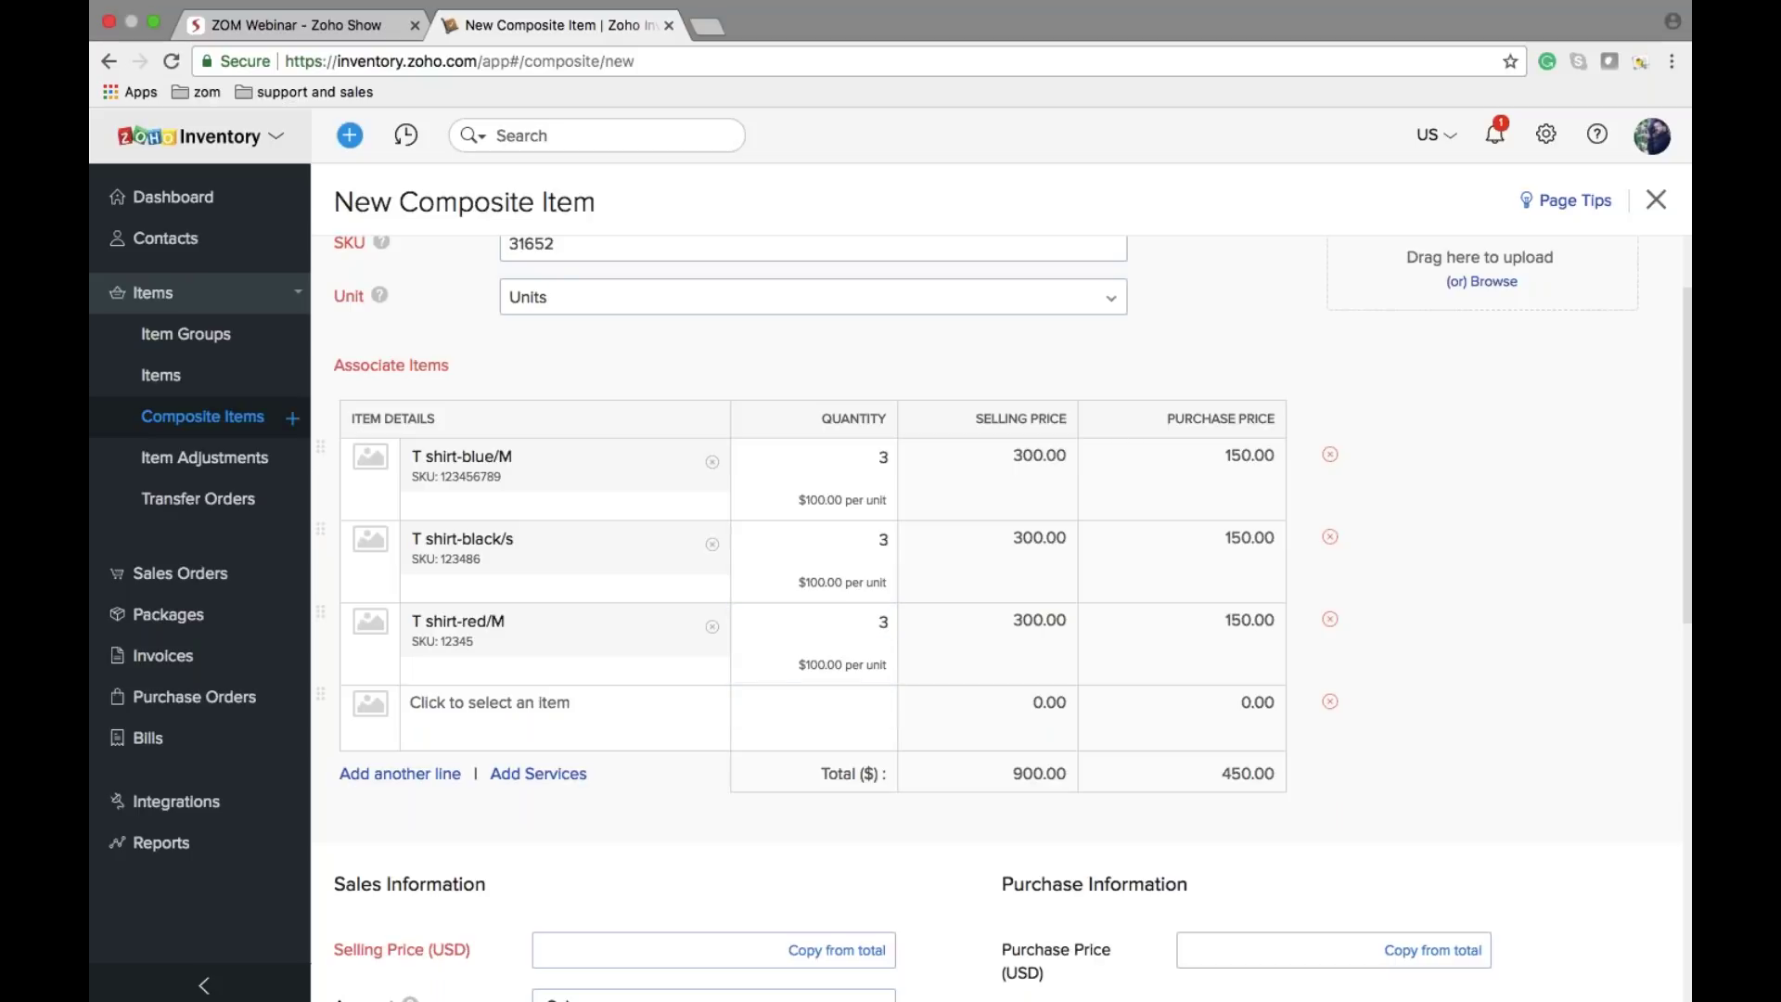
scroll(1002, 619, down, 3)
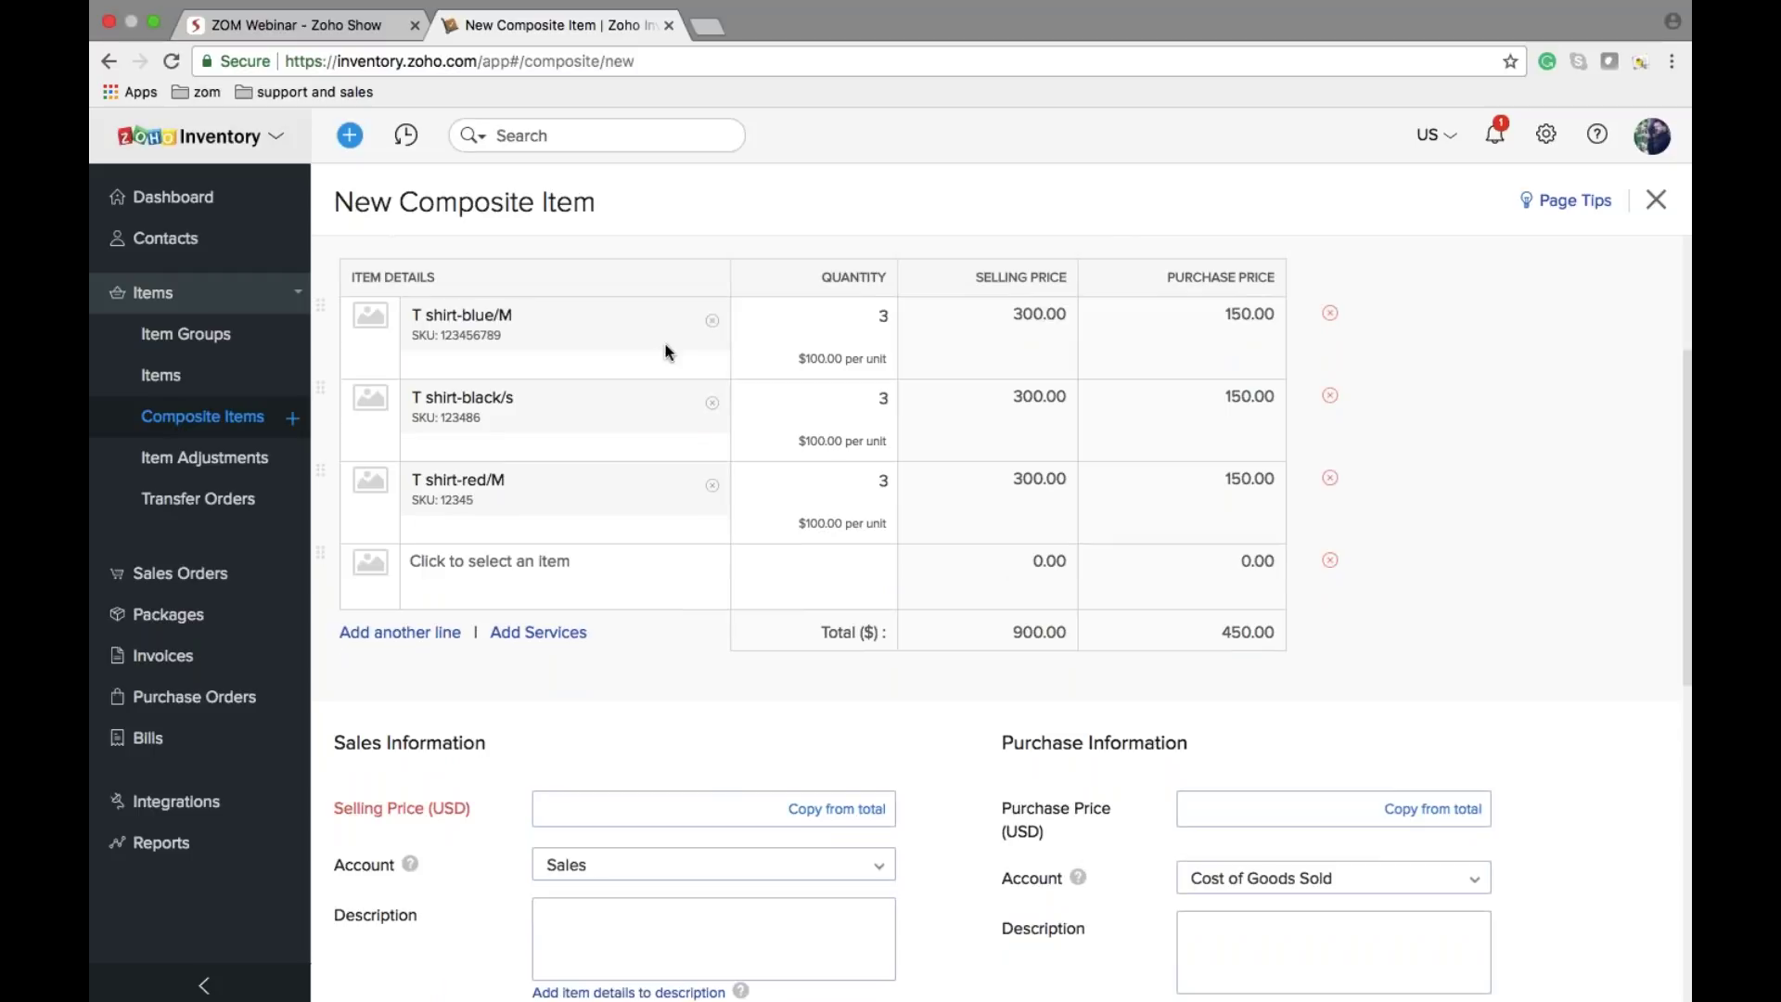
Step: Set the bundle's selling price to 900 and purchase price to 450
scroll(770, 756, down, 3)
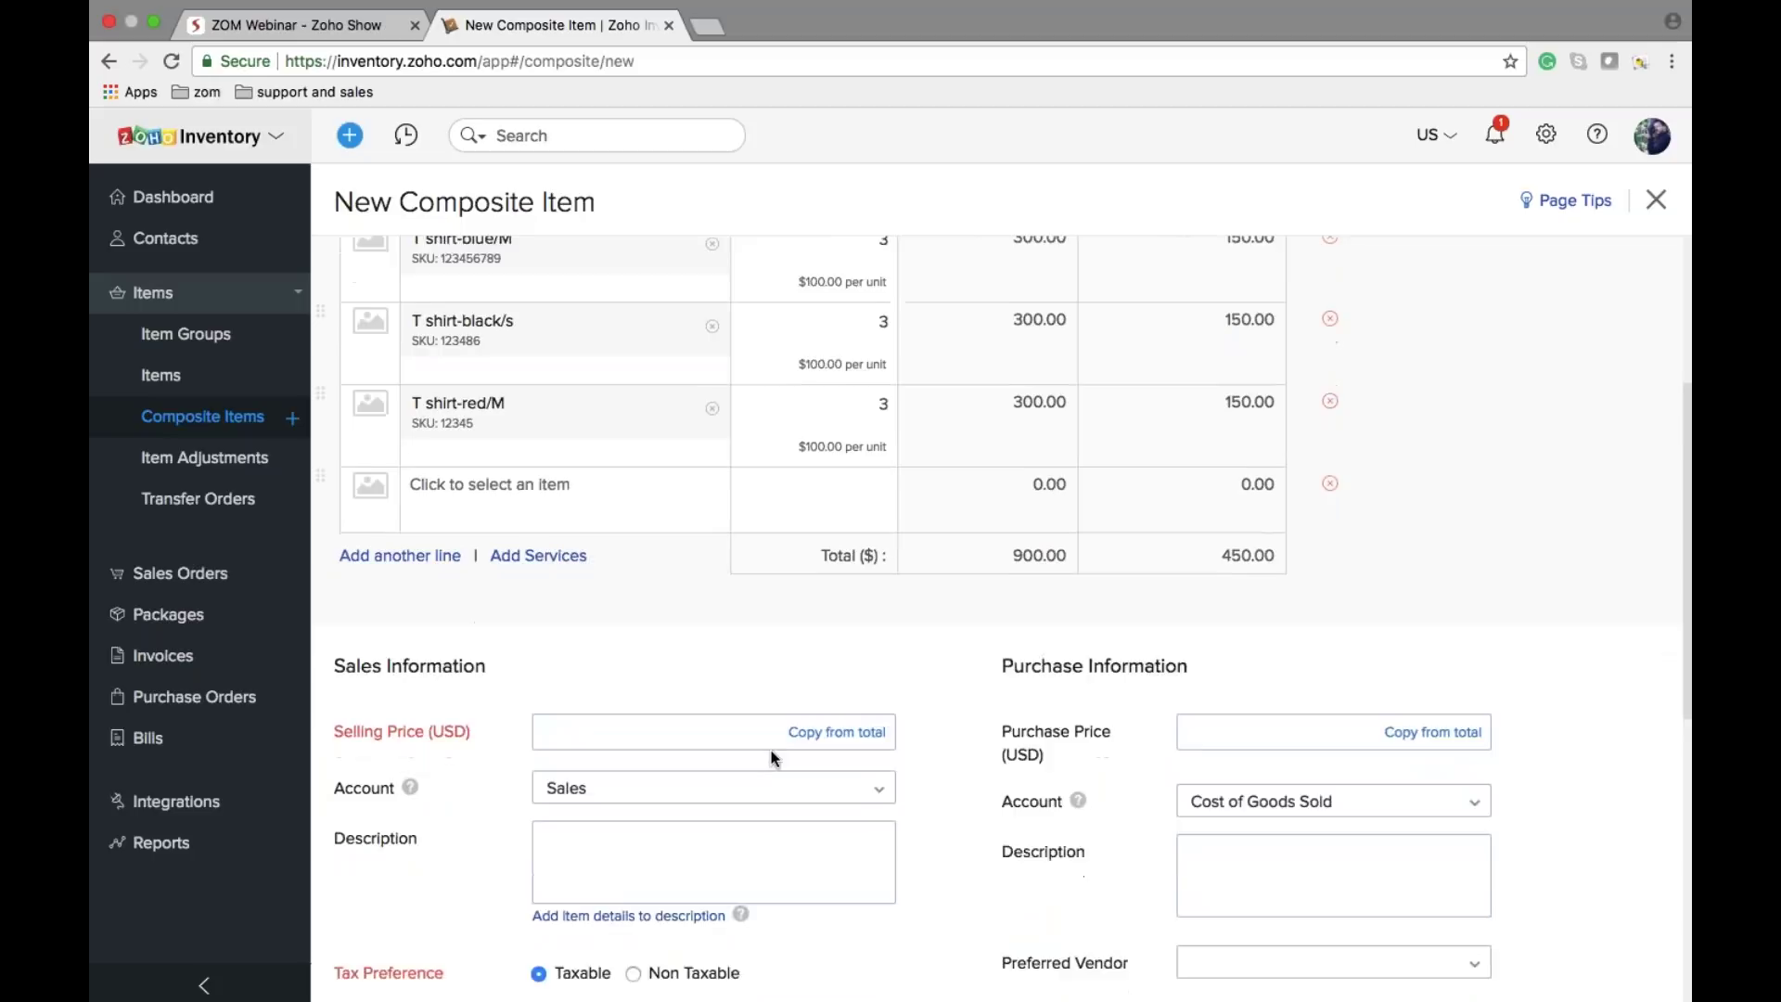
scroll(770, 756, up, 5)
scroll(1001, 621, down, 5)
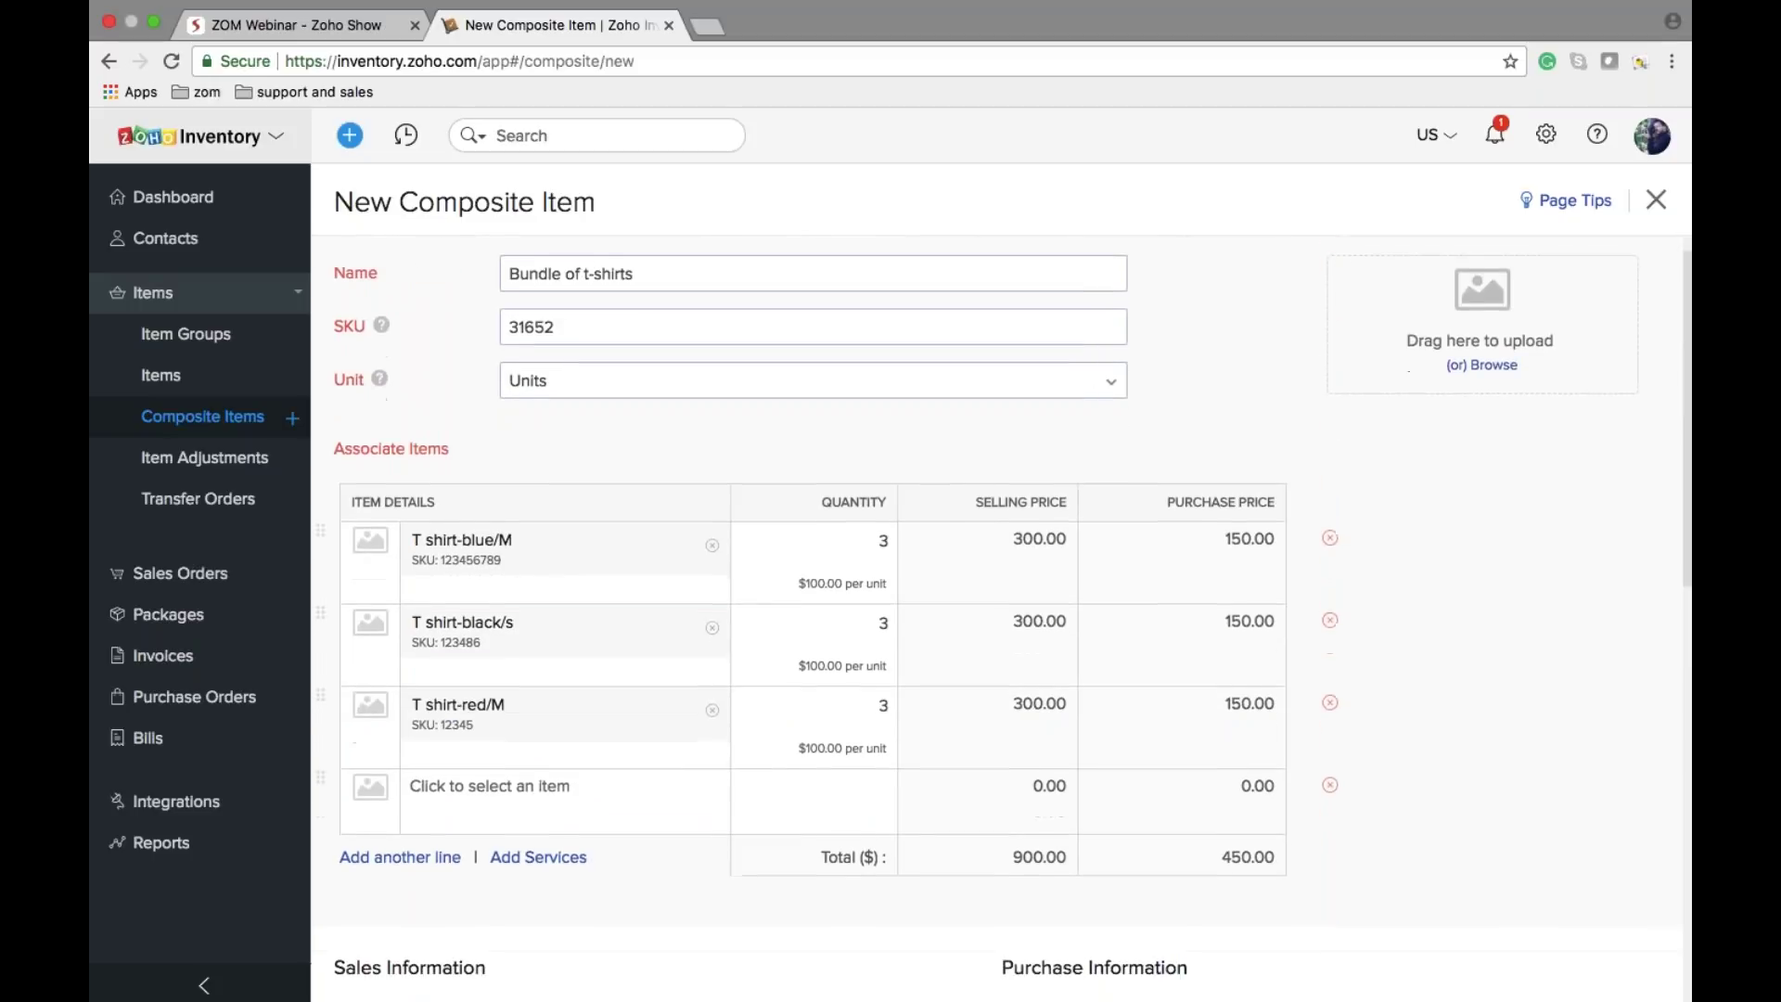
text(900)
click(1433, 687)
key(BackSpace)
key(BackSpace)
text(50)
key(Tab)
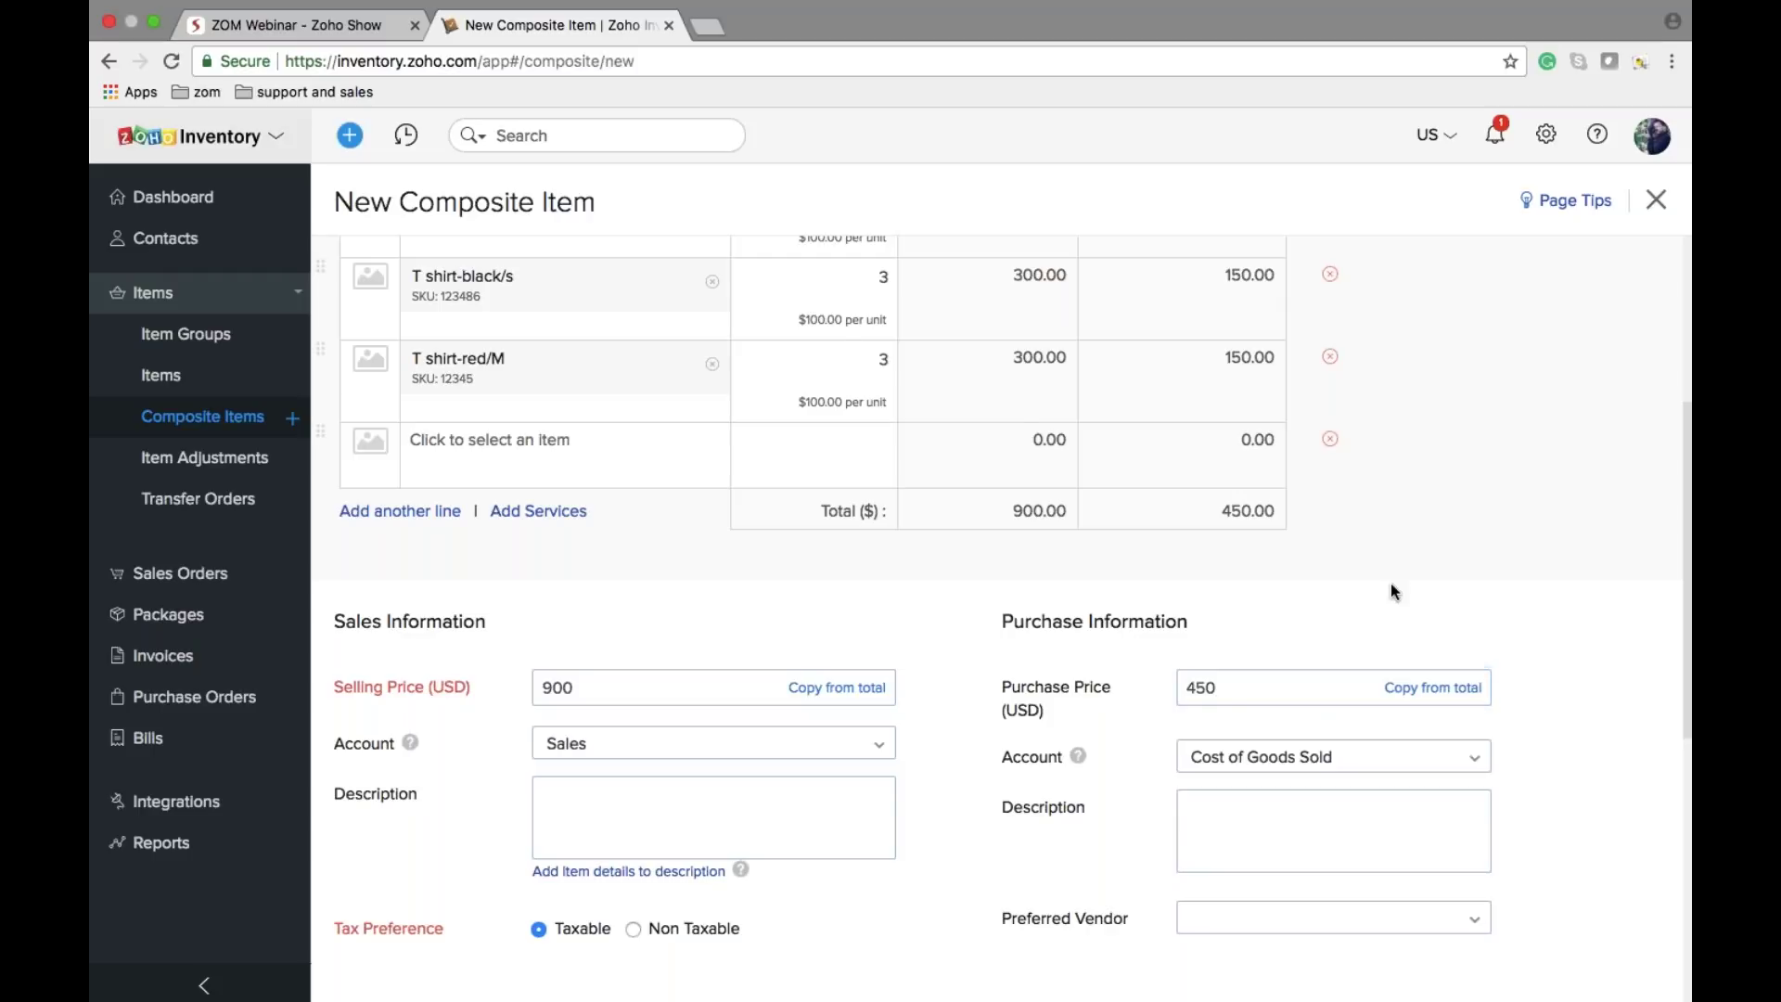
Step: Assign Inventory Asset as the inventory account and save the composite item
scroll(1390, 586, down, 10)
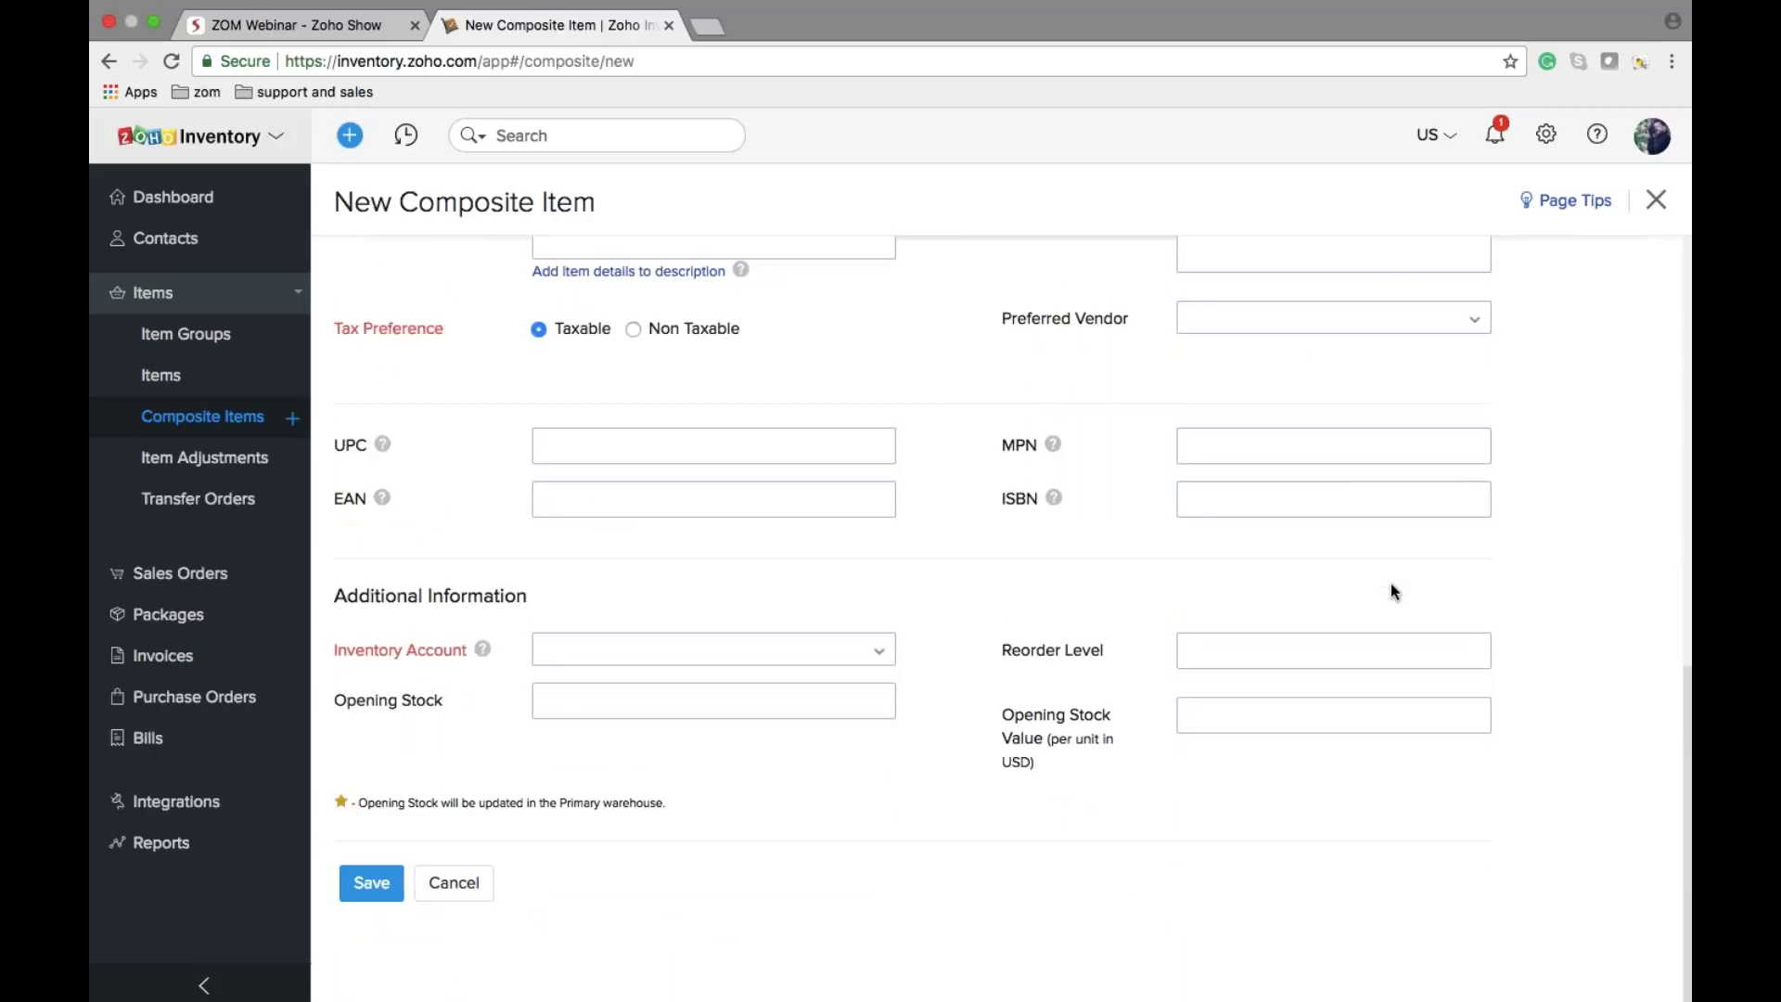
click(835, 649)
click(612, 715)
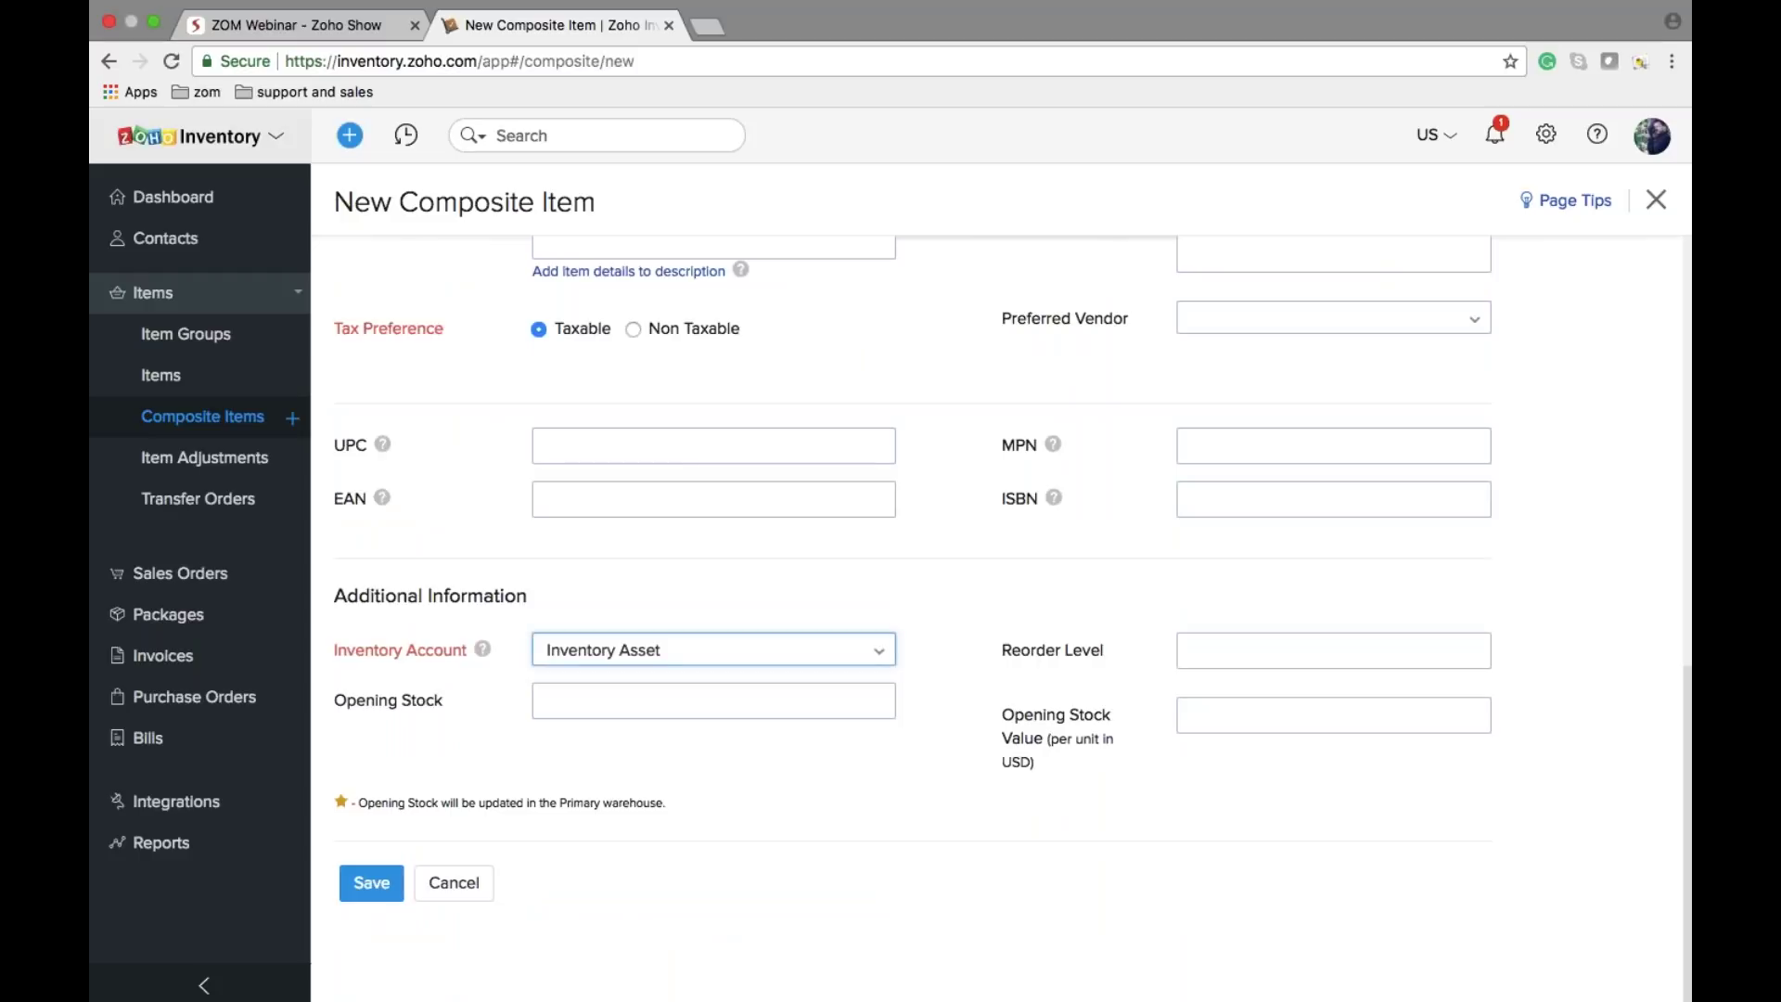
click(371, 883)
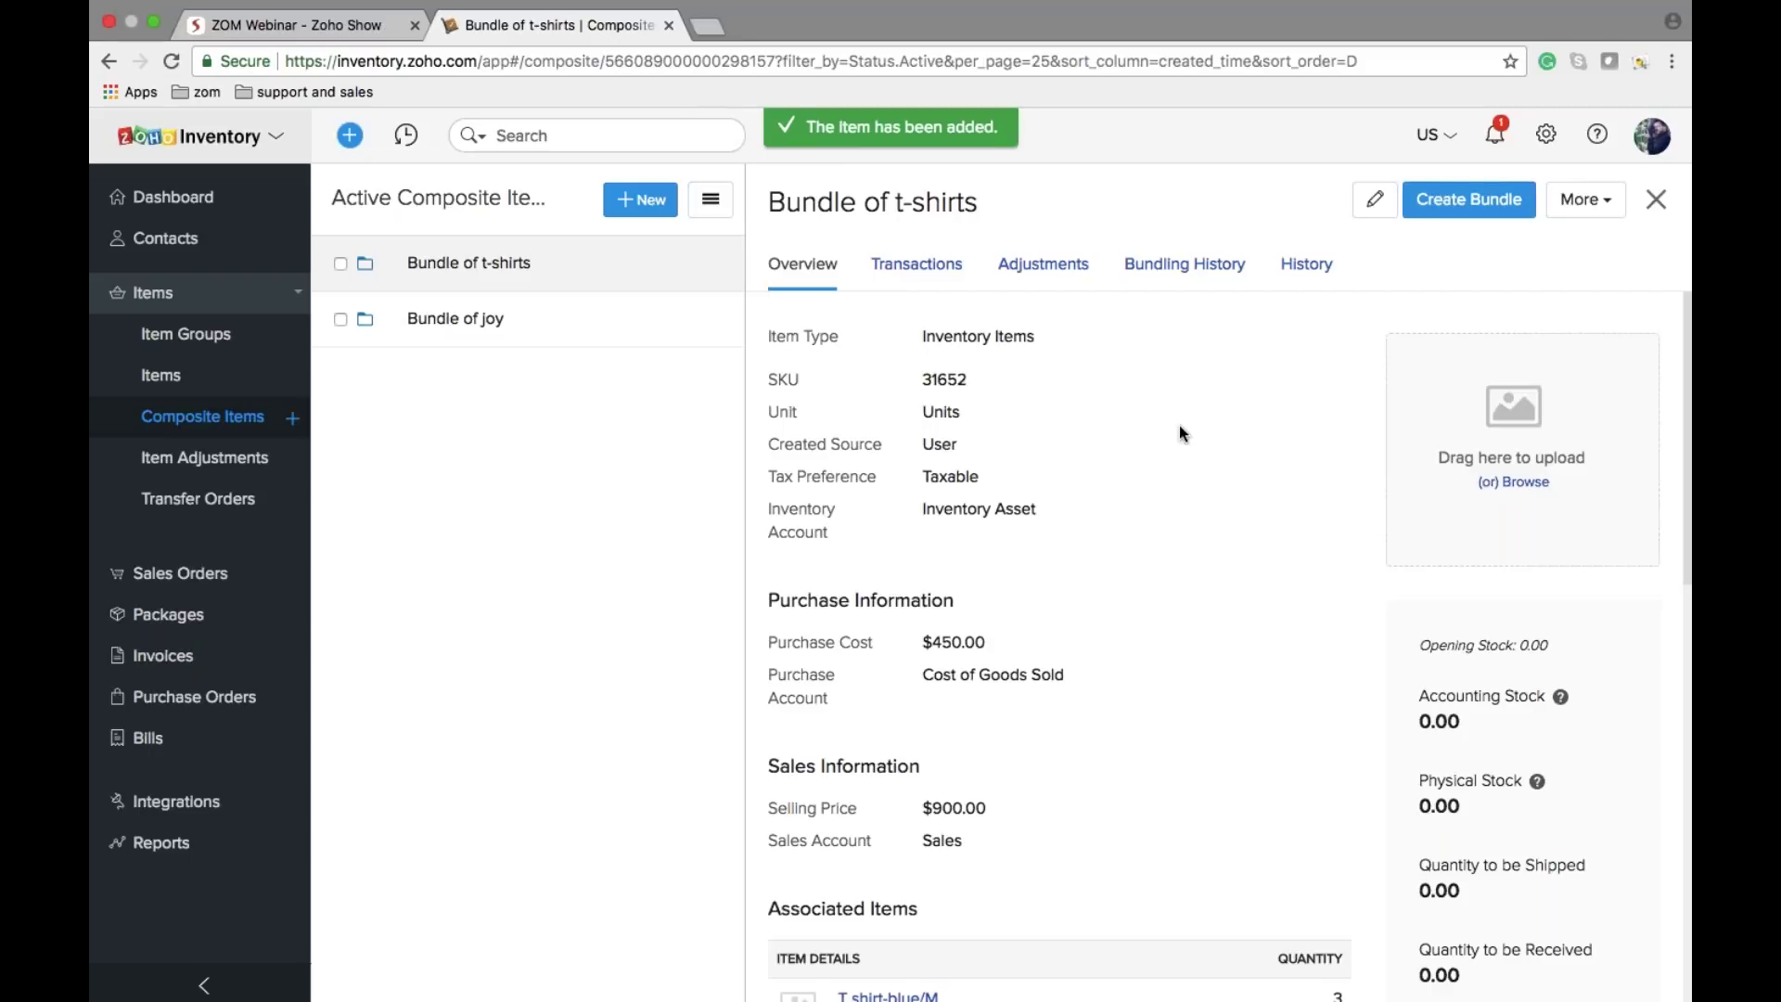
Step: Create bundling 47158 assembling 2 Bundle of t-shirts and save it
scroll(1262, 564, down, 4)
scroll(1261, 565, down, 1)
scroll(1261, 564, up, 1)
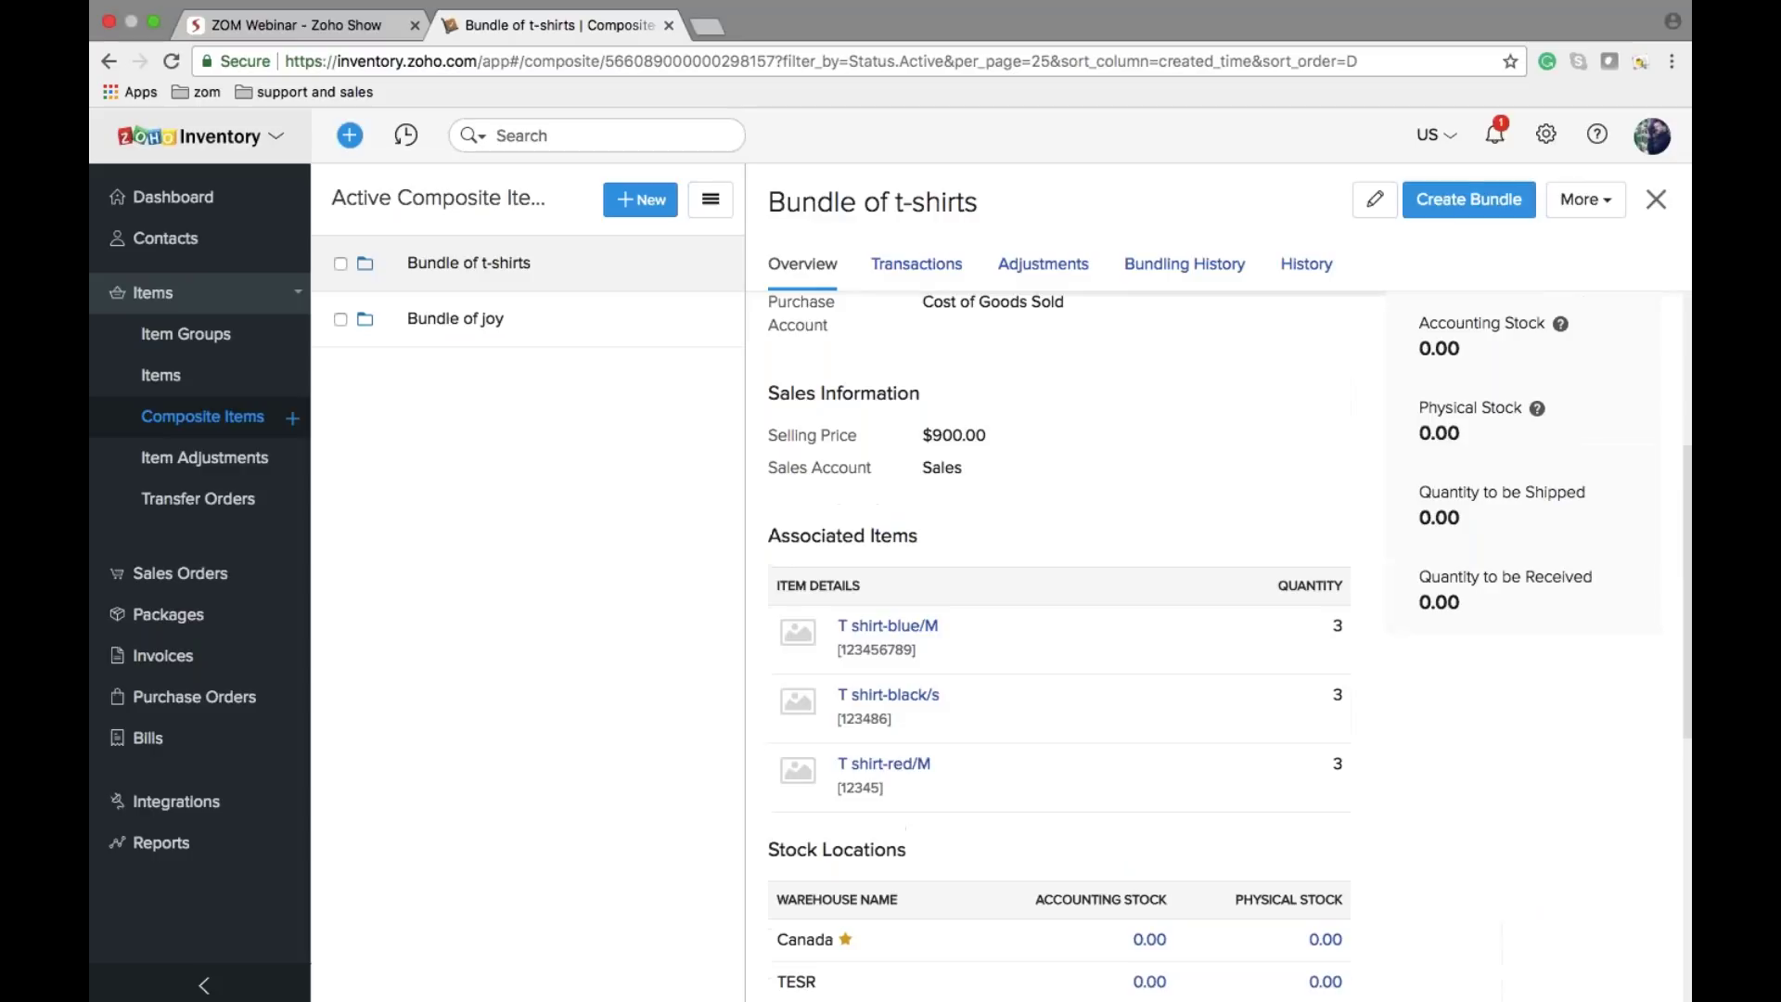
click(1487, 198)
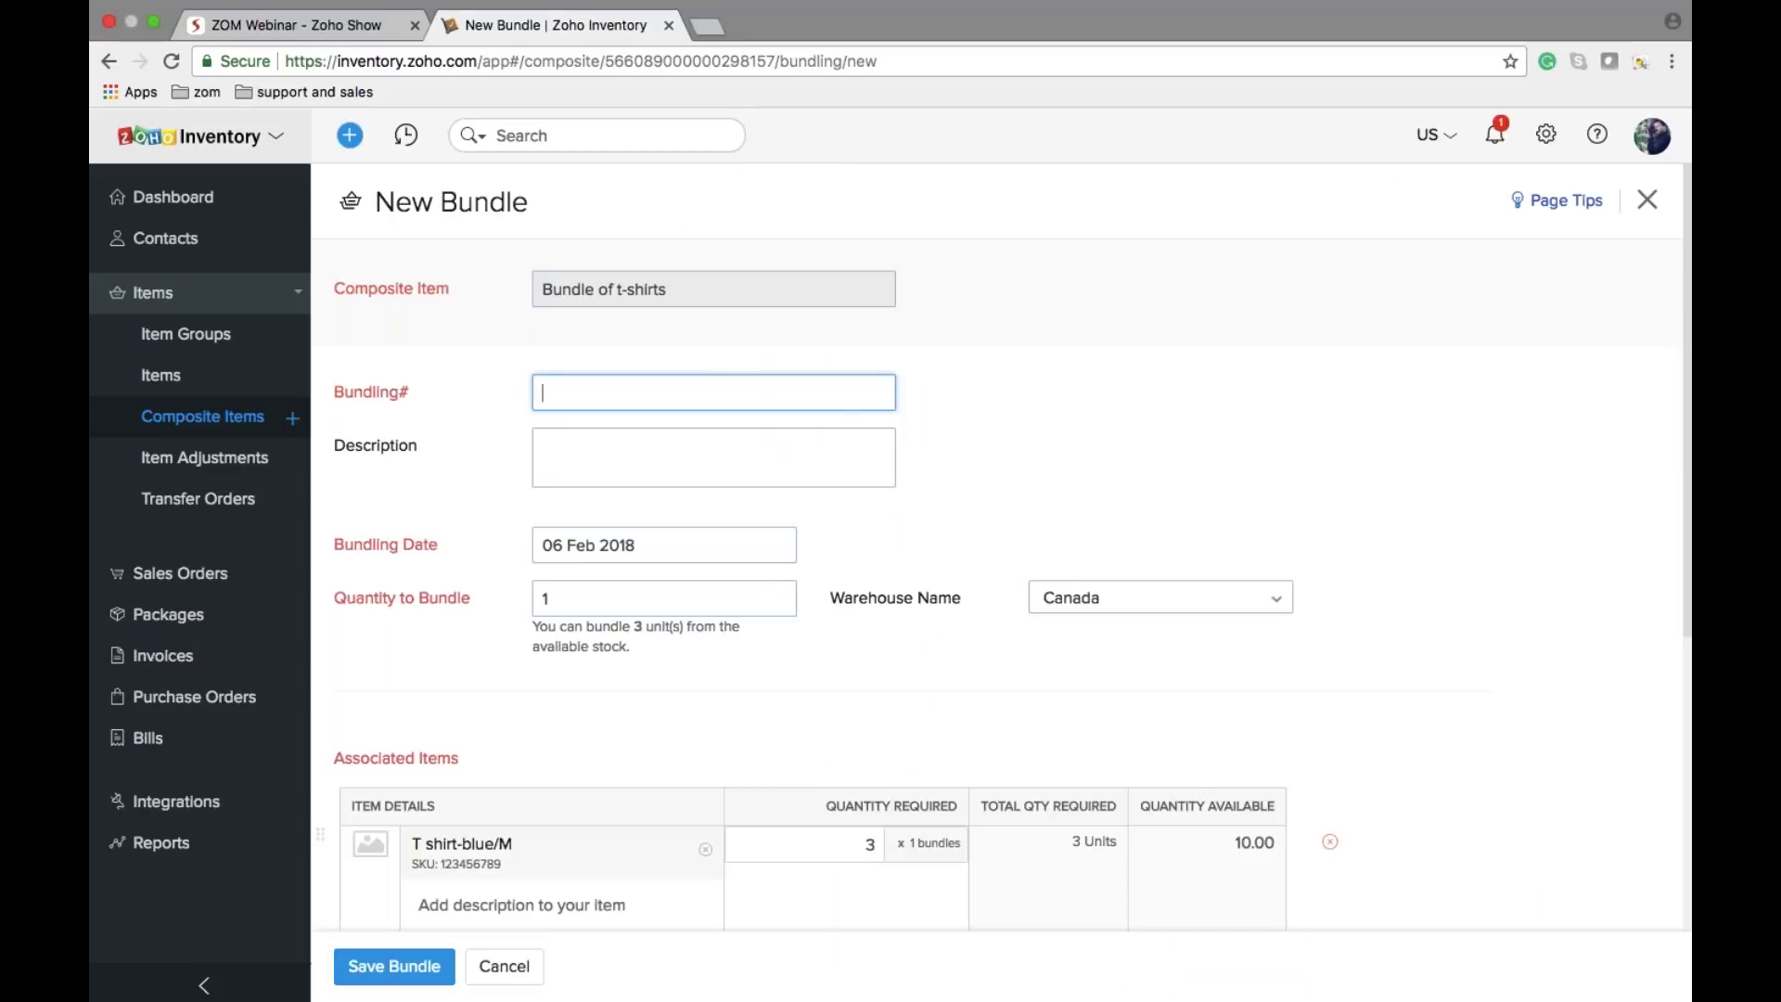
text(47158)
click(706, 595)
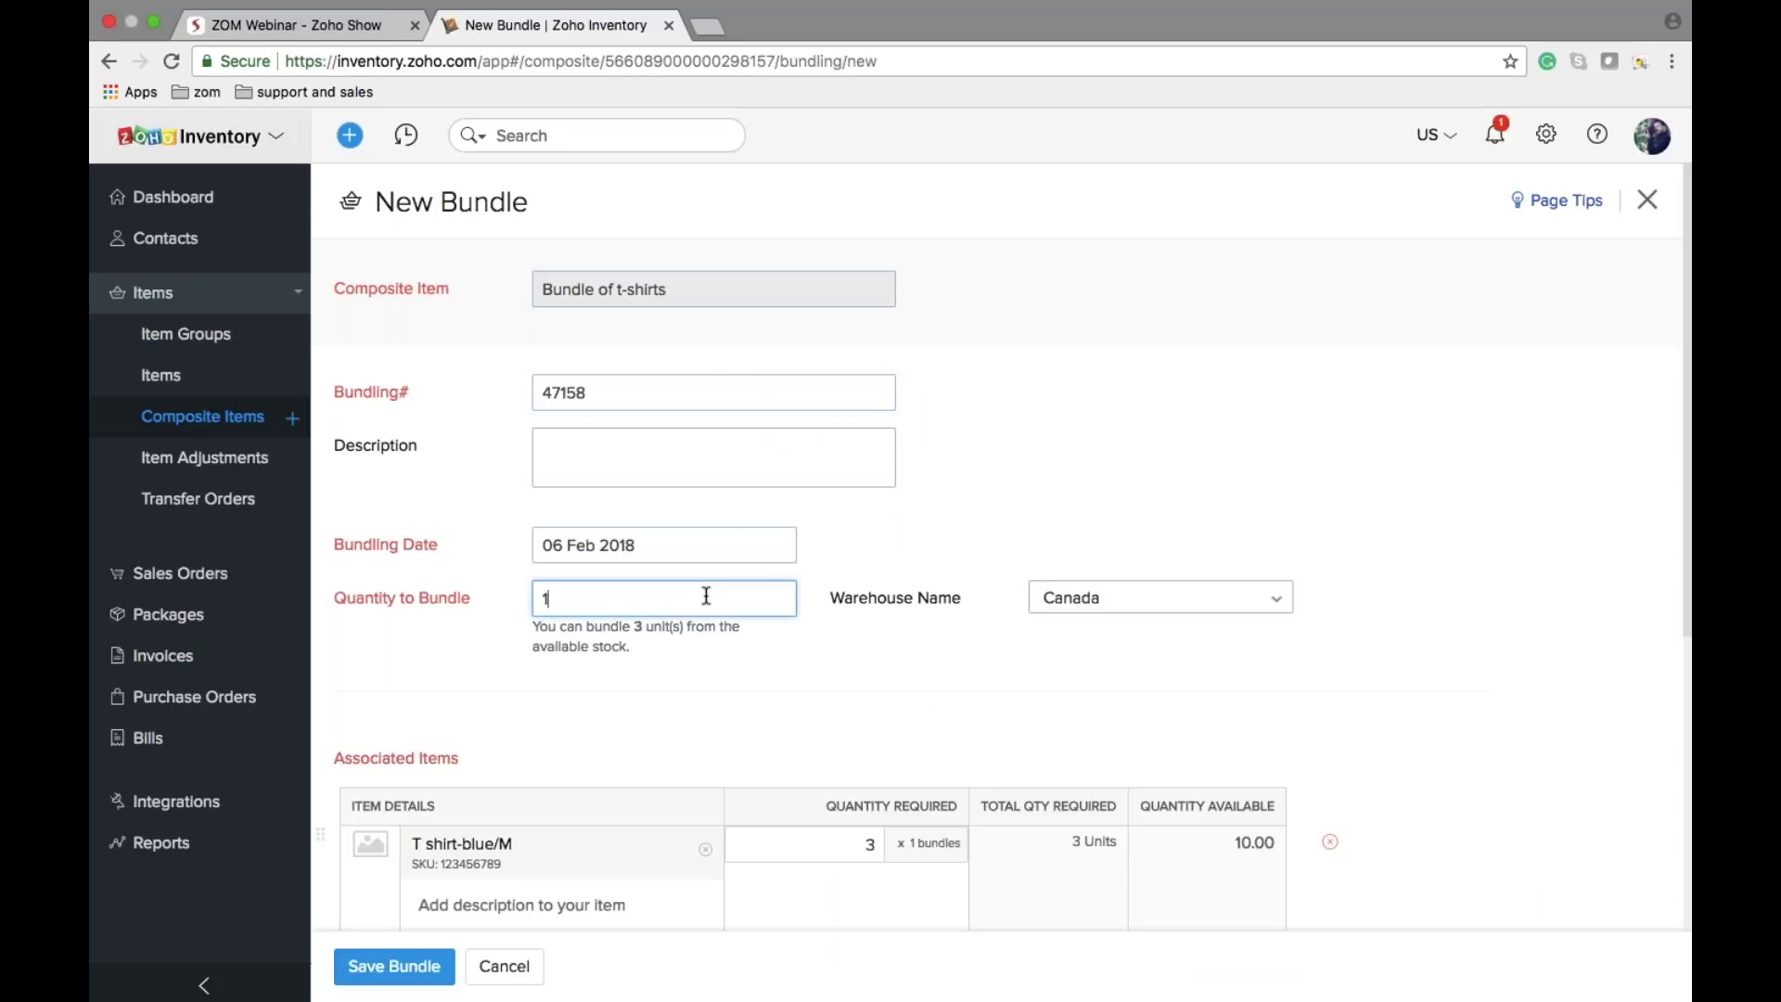
key(BackSpace)
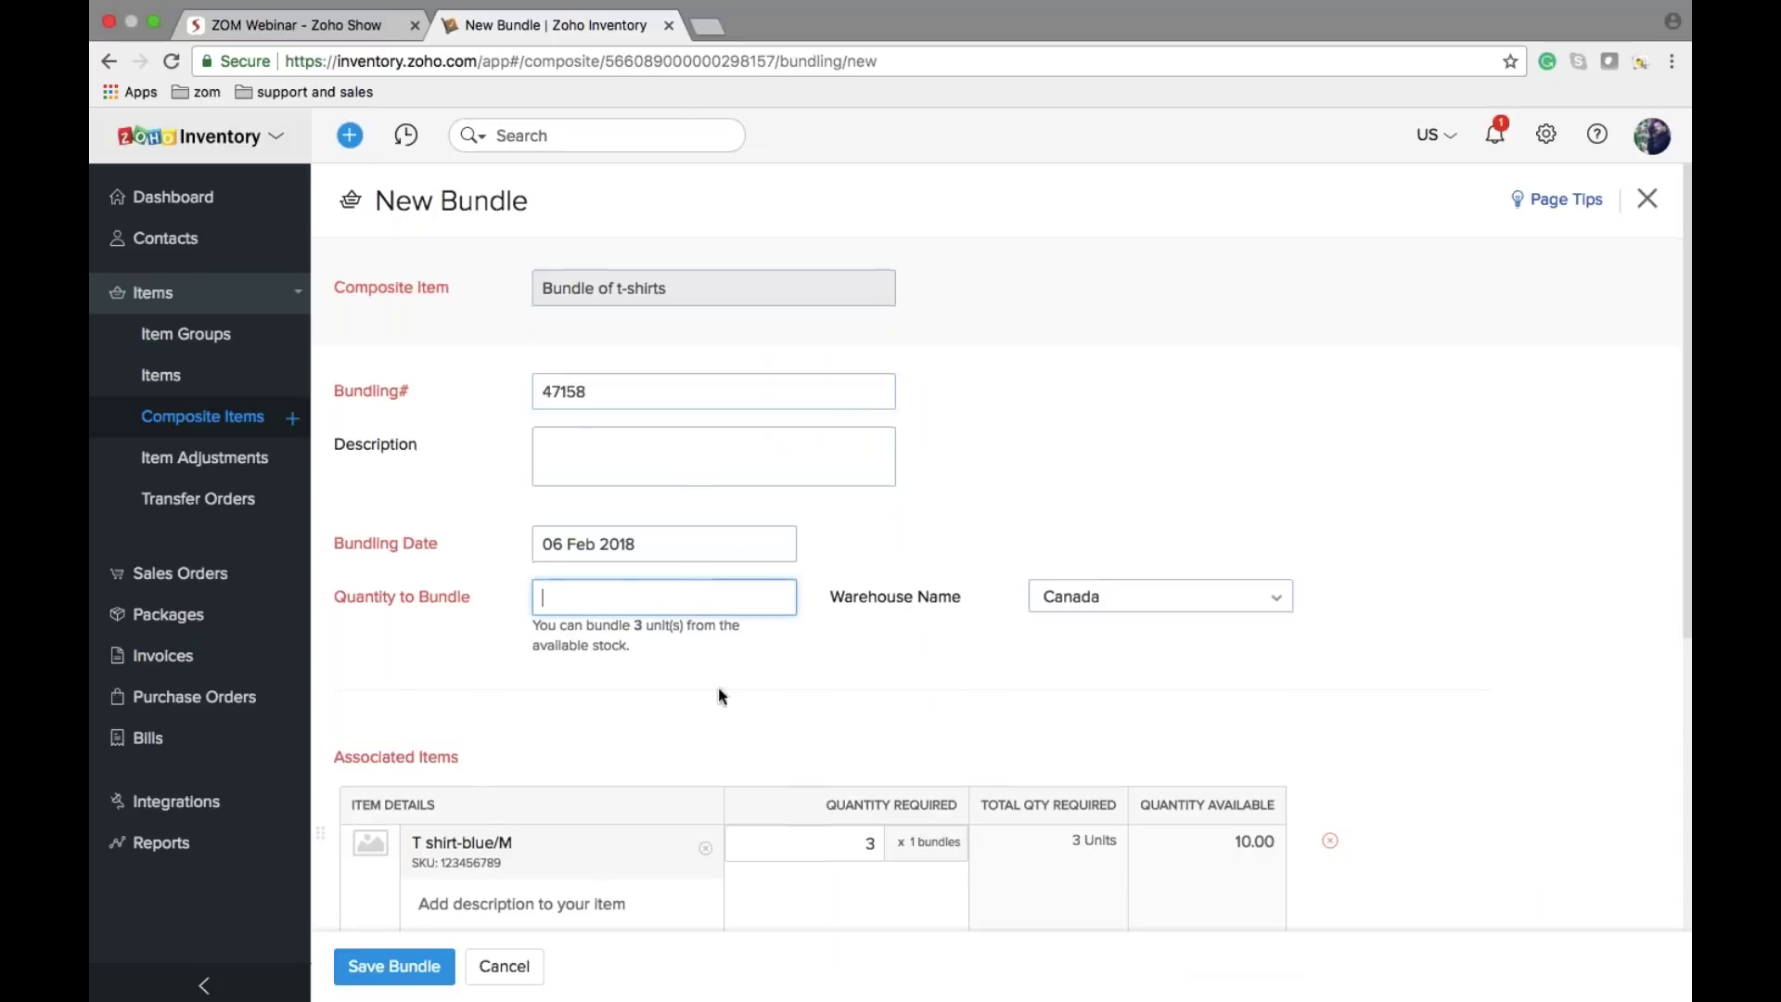
scroll(718, 687, down, 3)
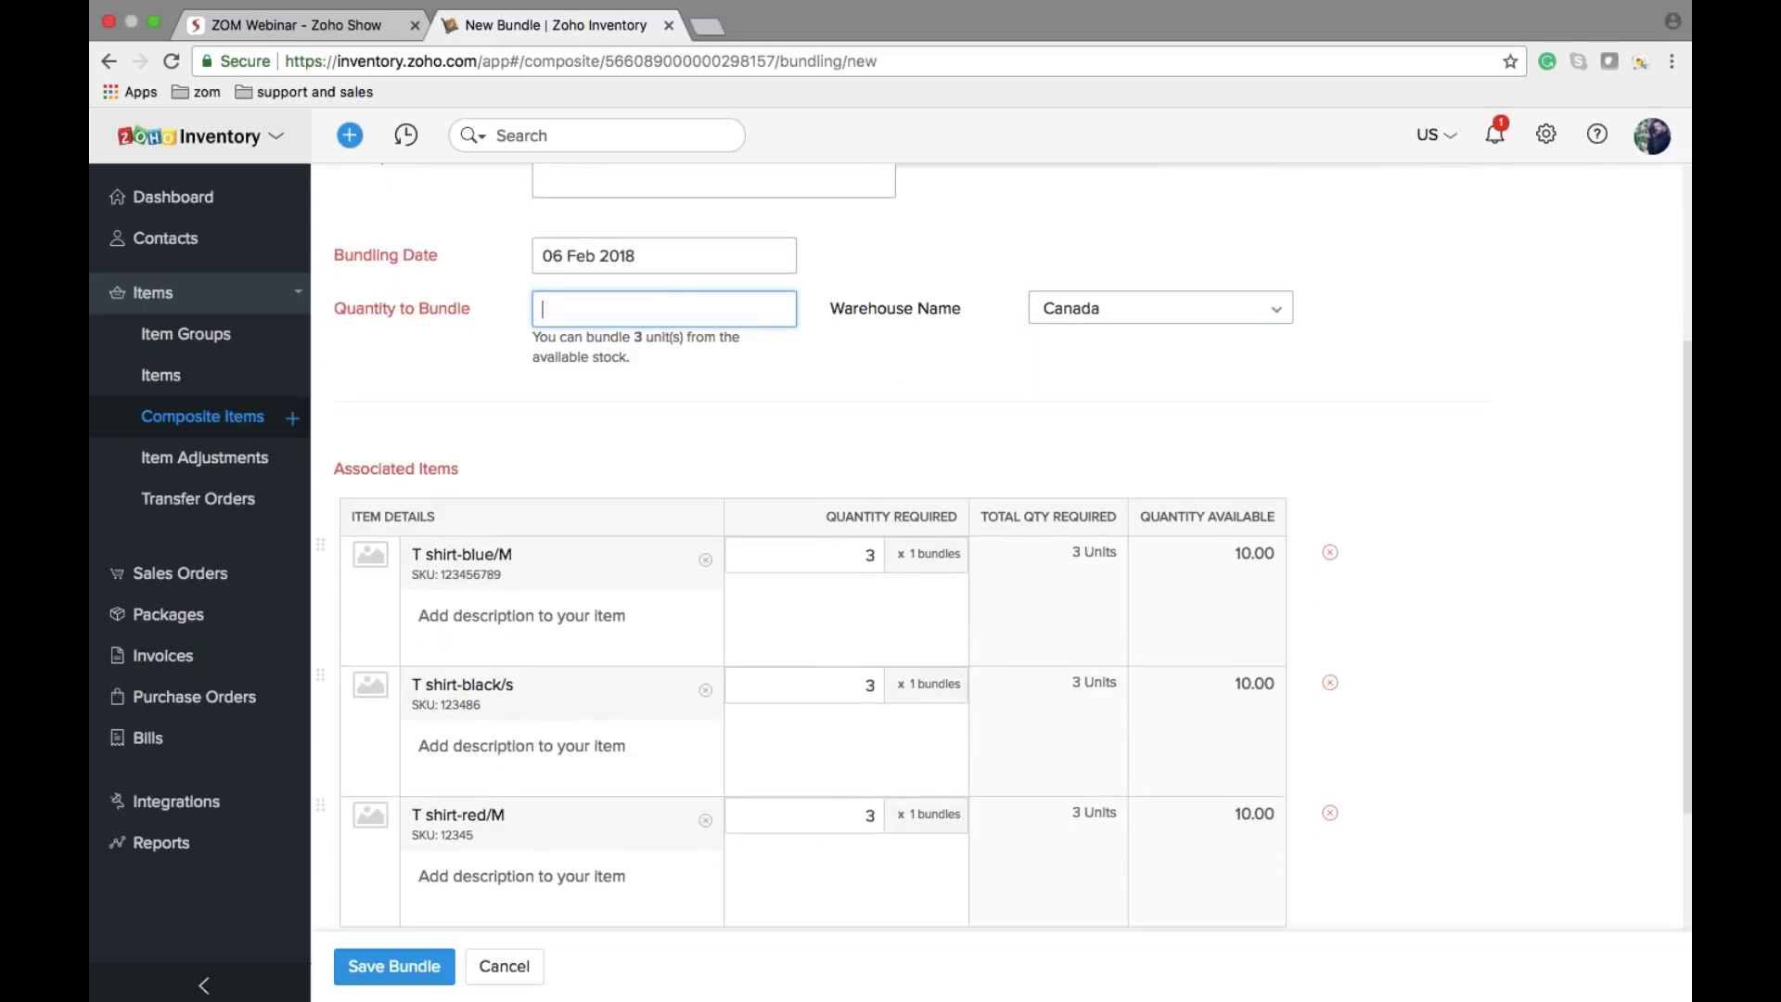
scroll(1002, 547, up, 1)
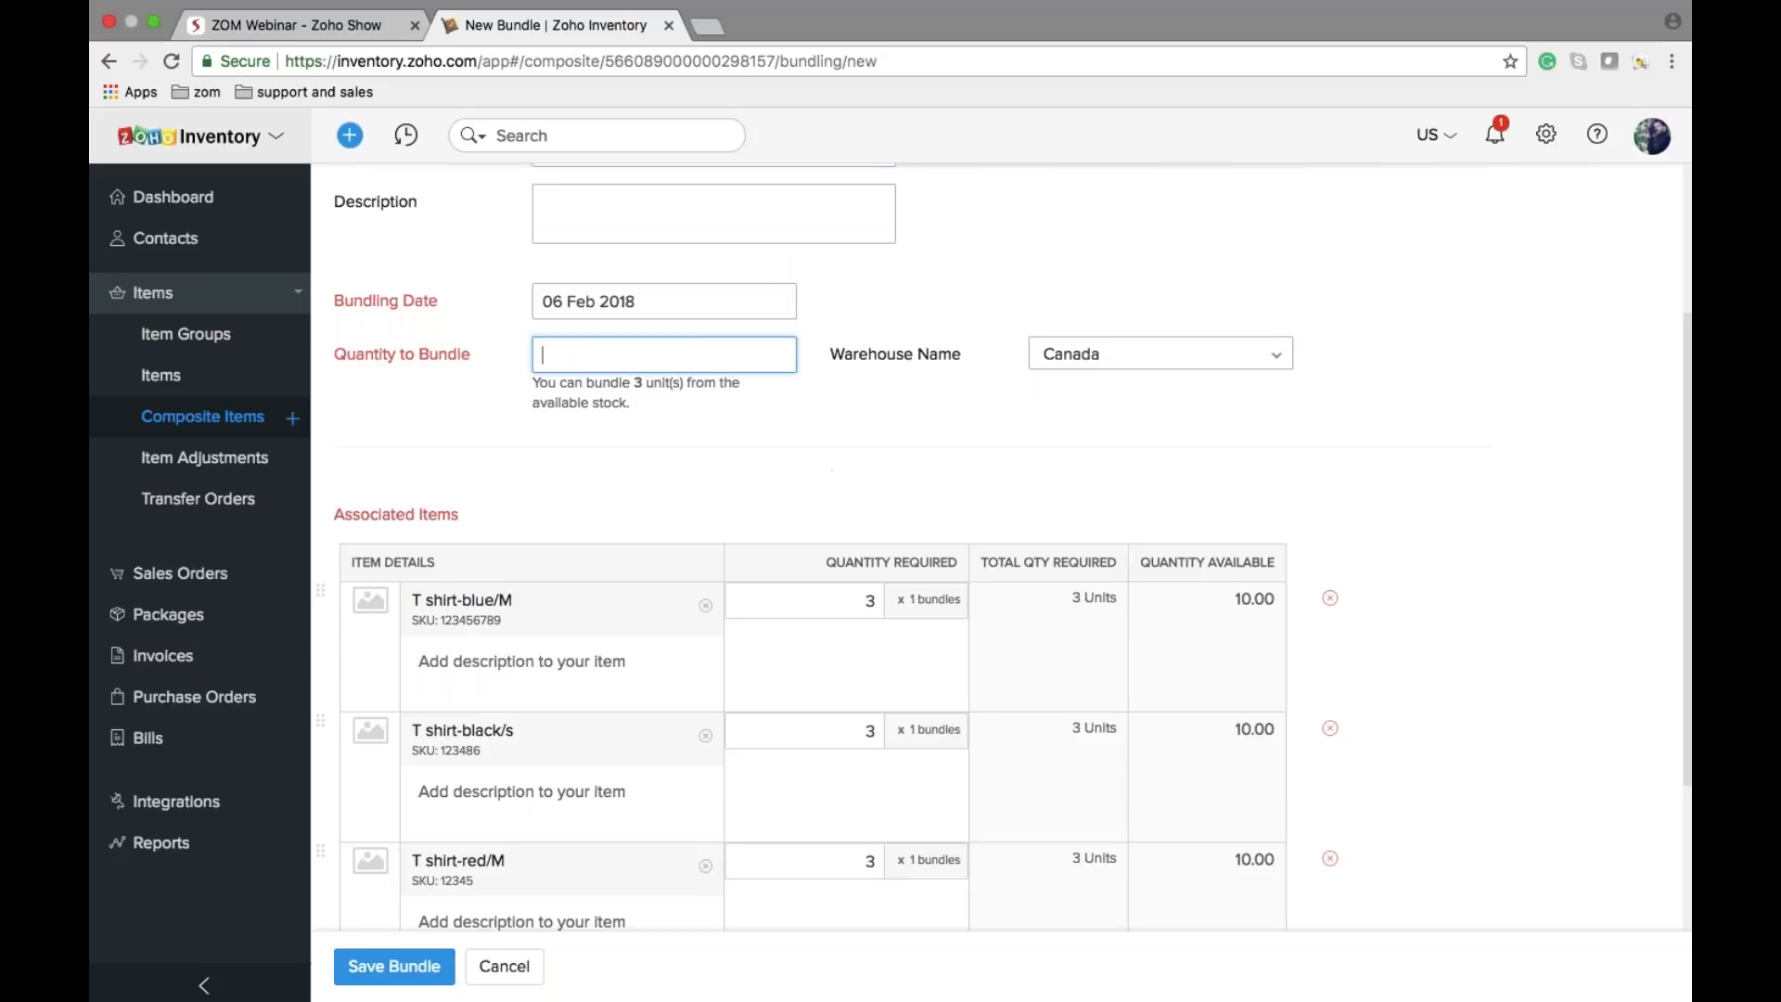
text(2)
click(671, 476)
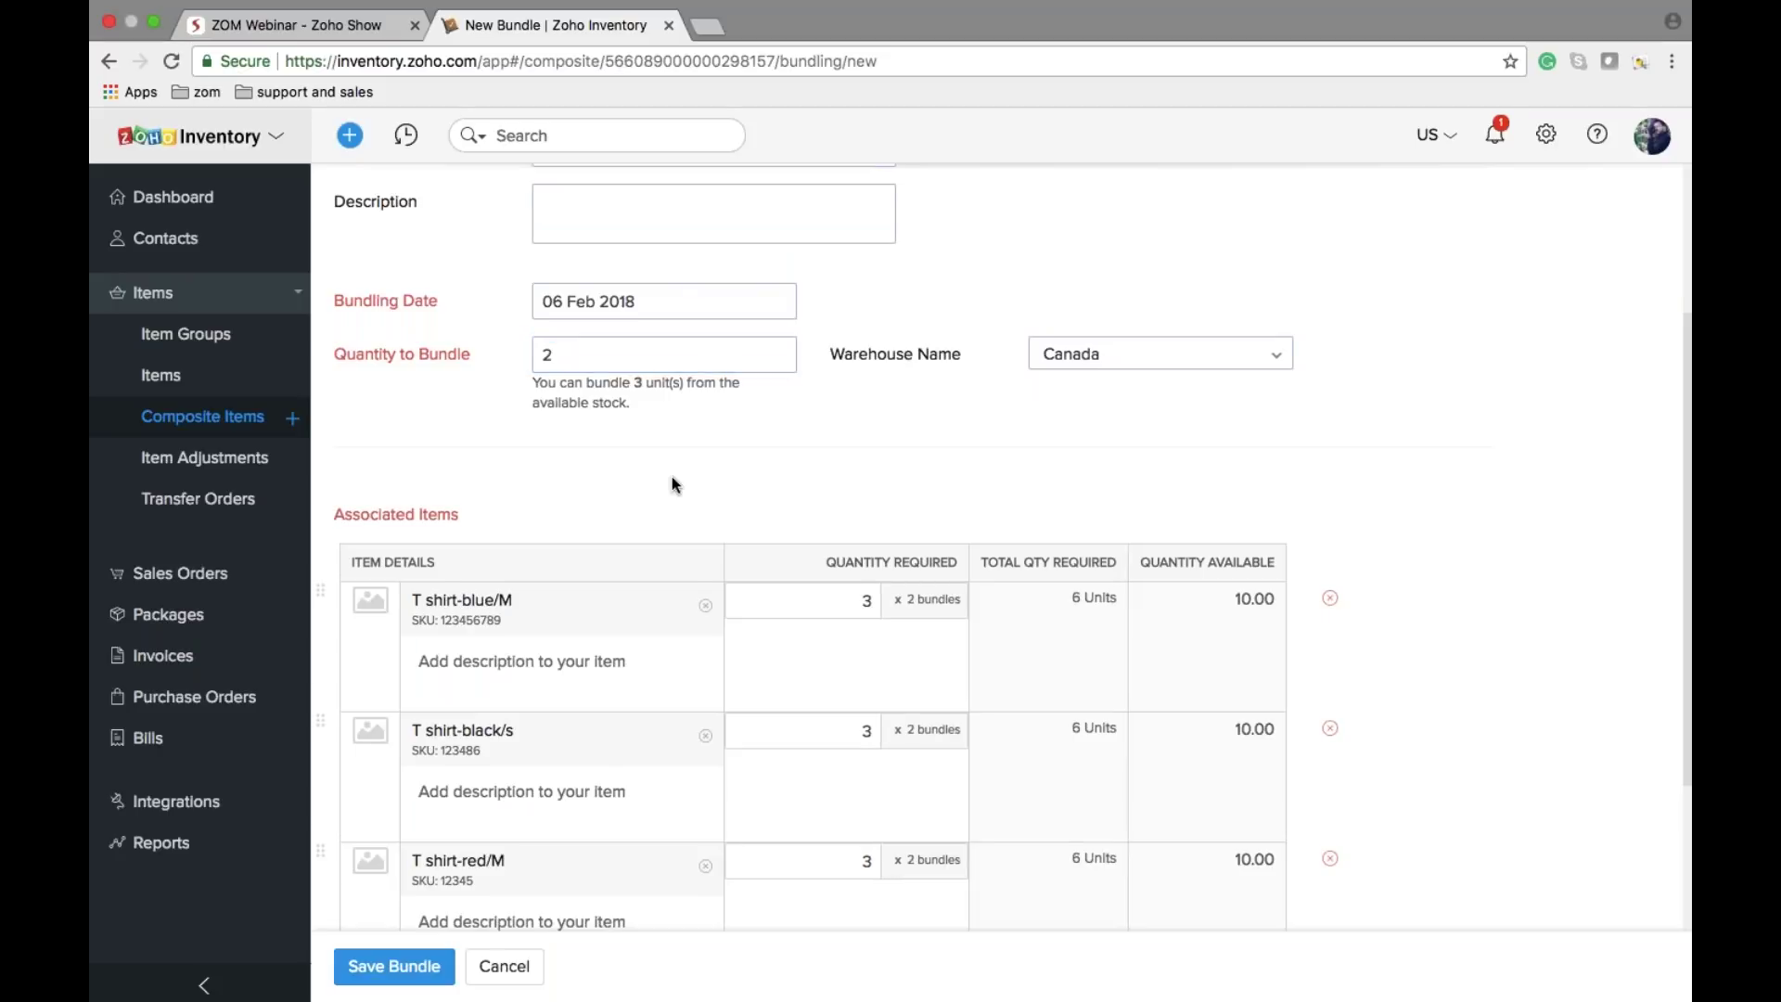
scroll(671, 468, down, 5)
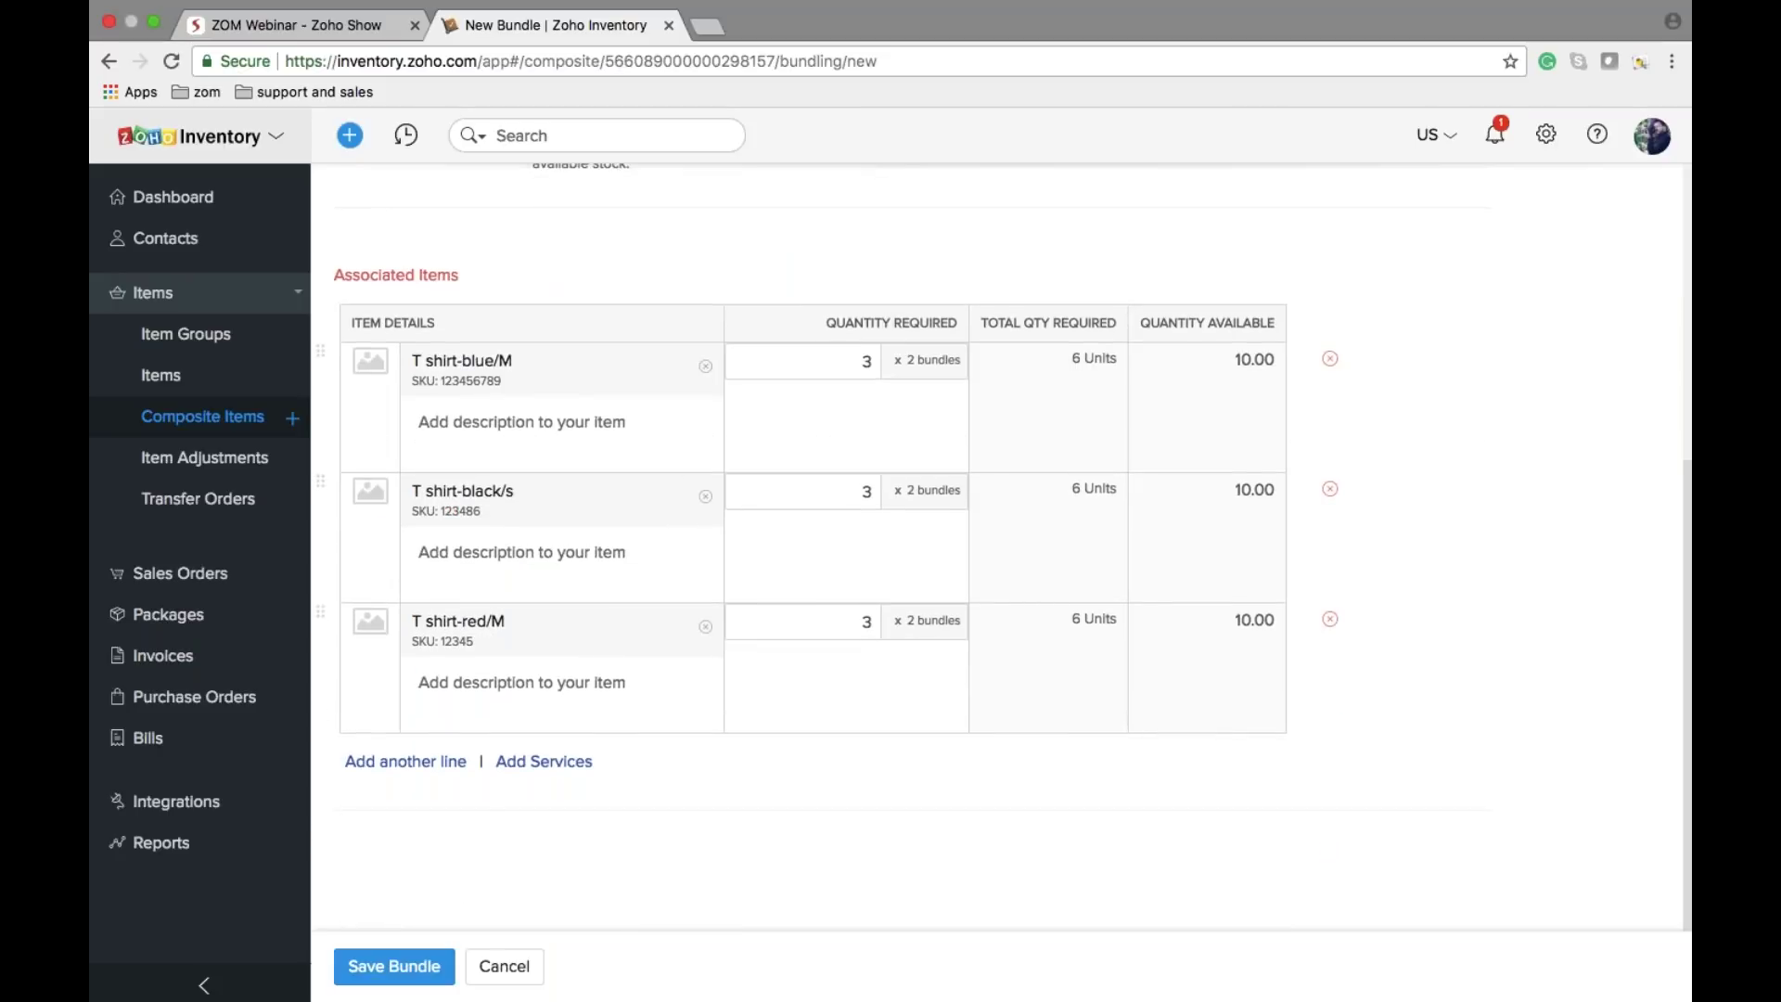
click(412, 963)
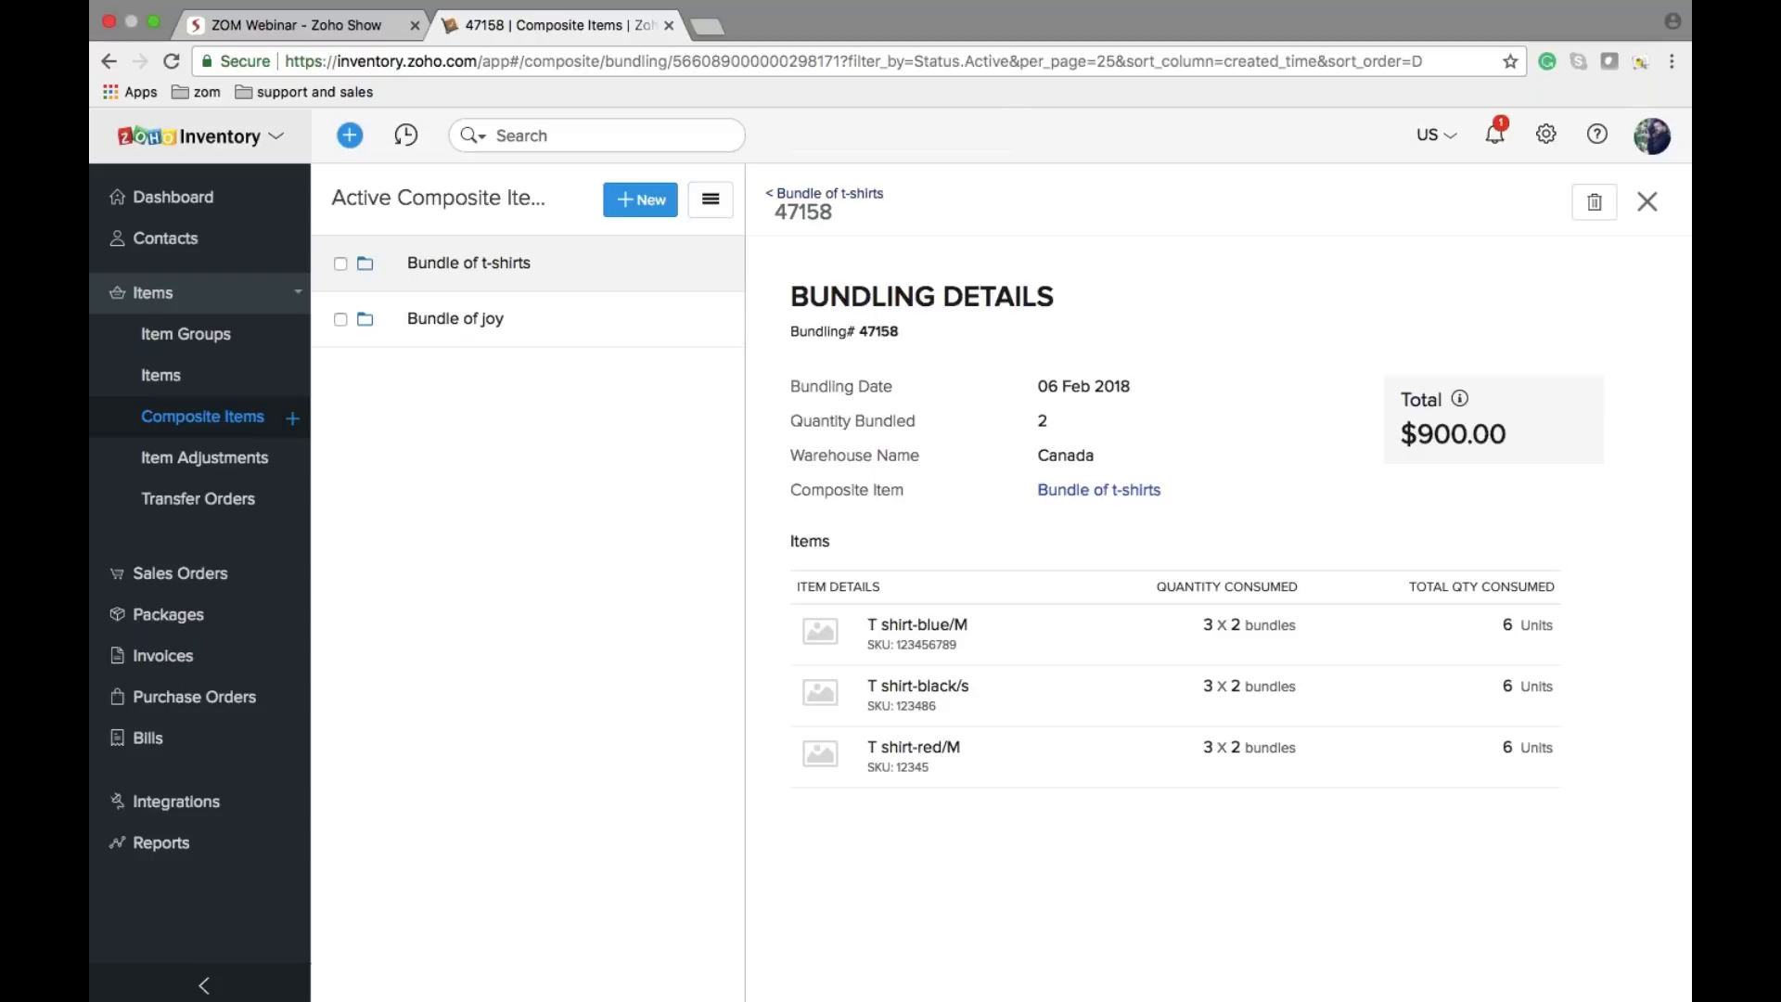
Step: Check T shirt-blue/M stock dropped from 10 to 4, then reopen Bundle of t-shirts
click(809, 195)
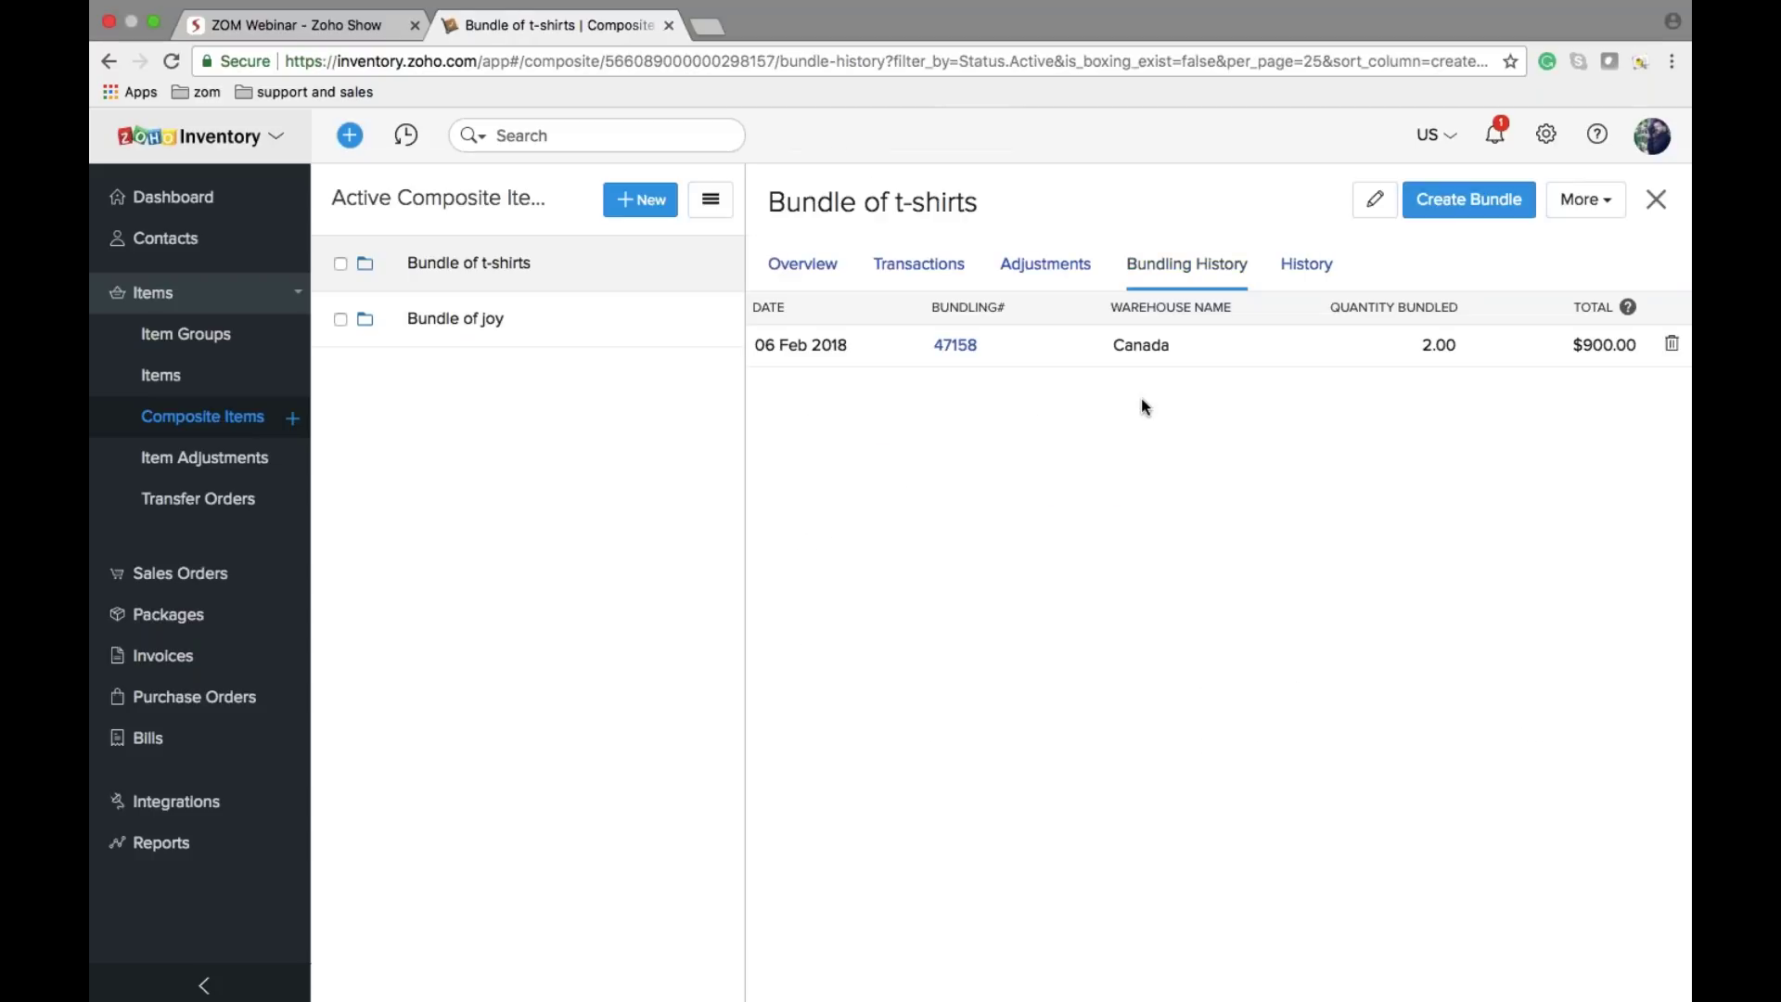
click(840, 269)
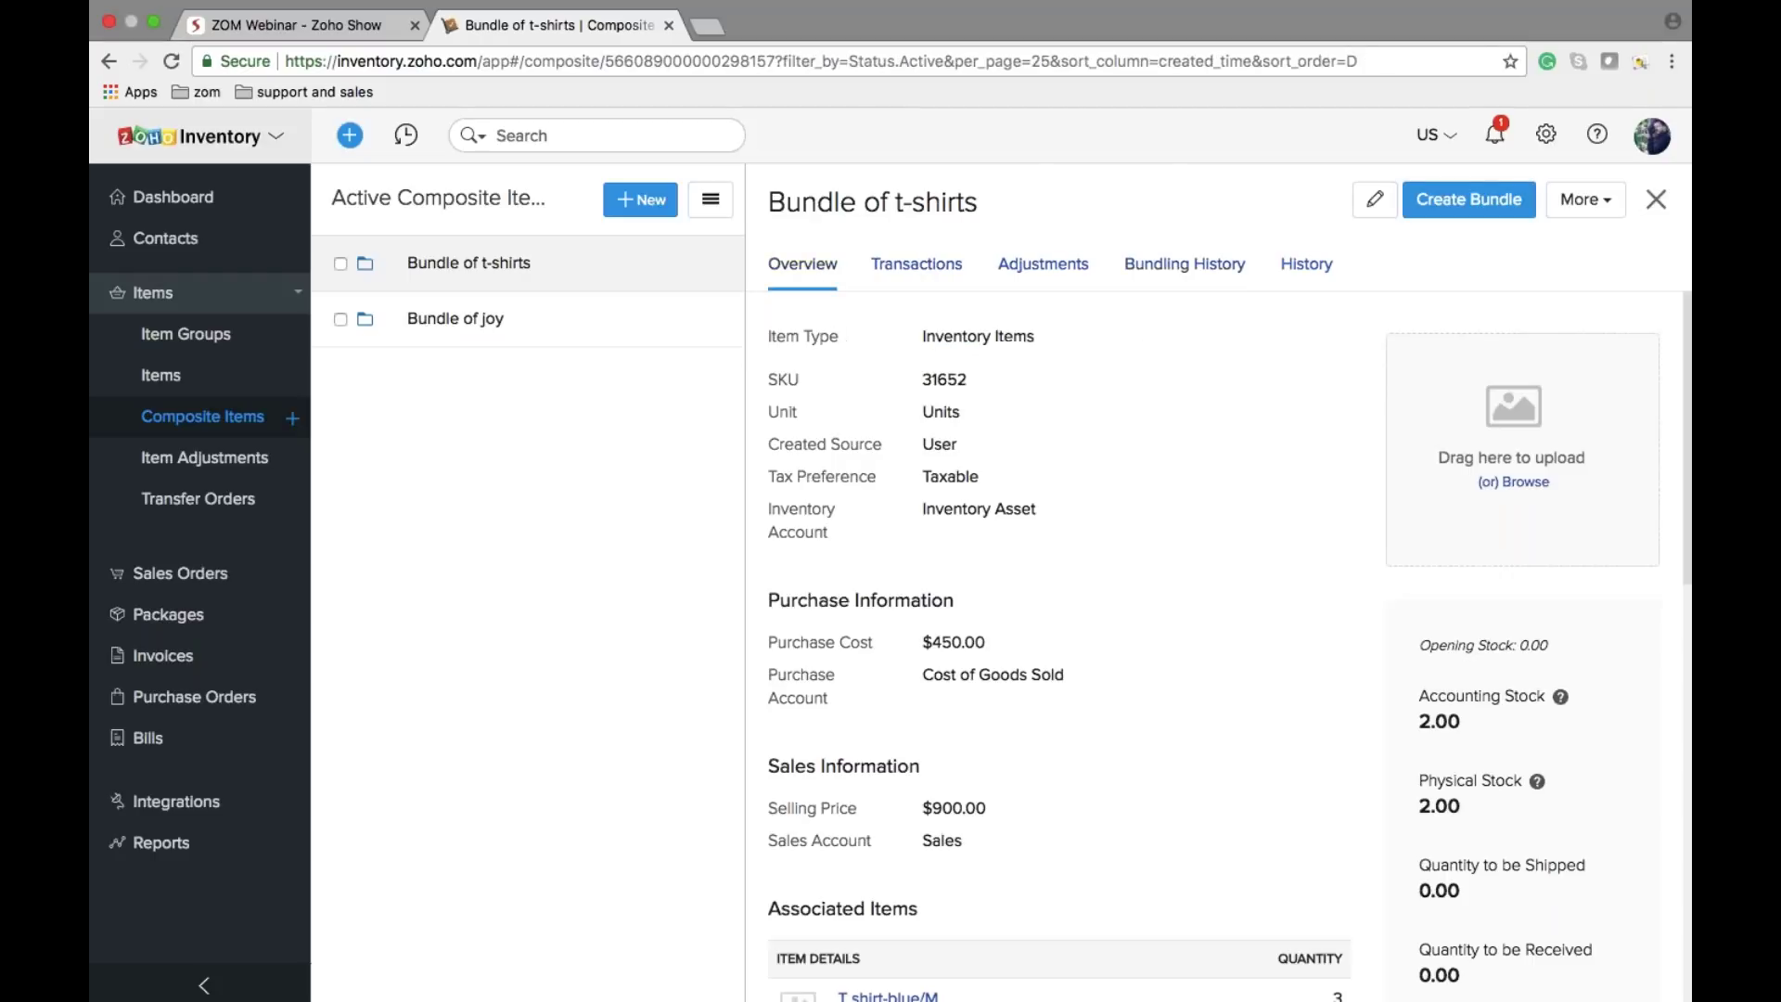
scroll(1180, 627, down, 3)
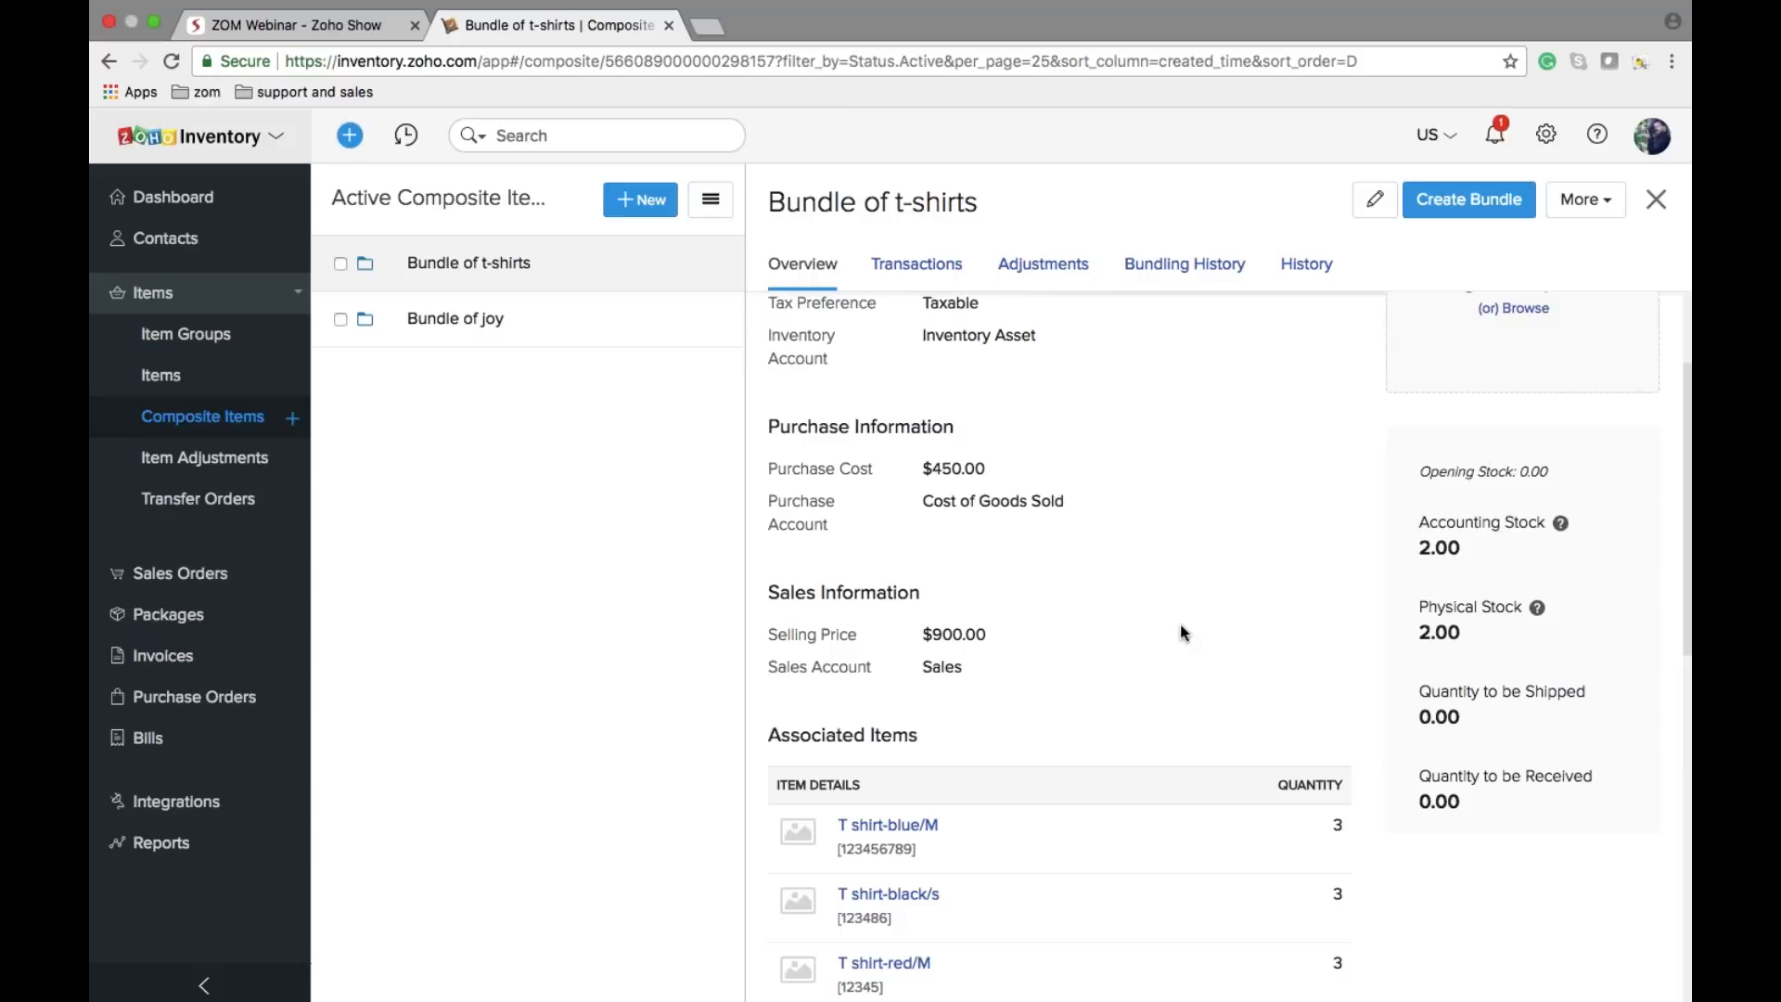
click(929, 828)
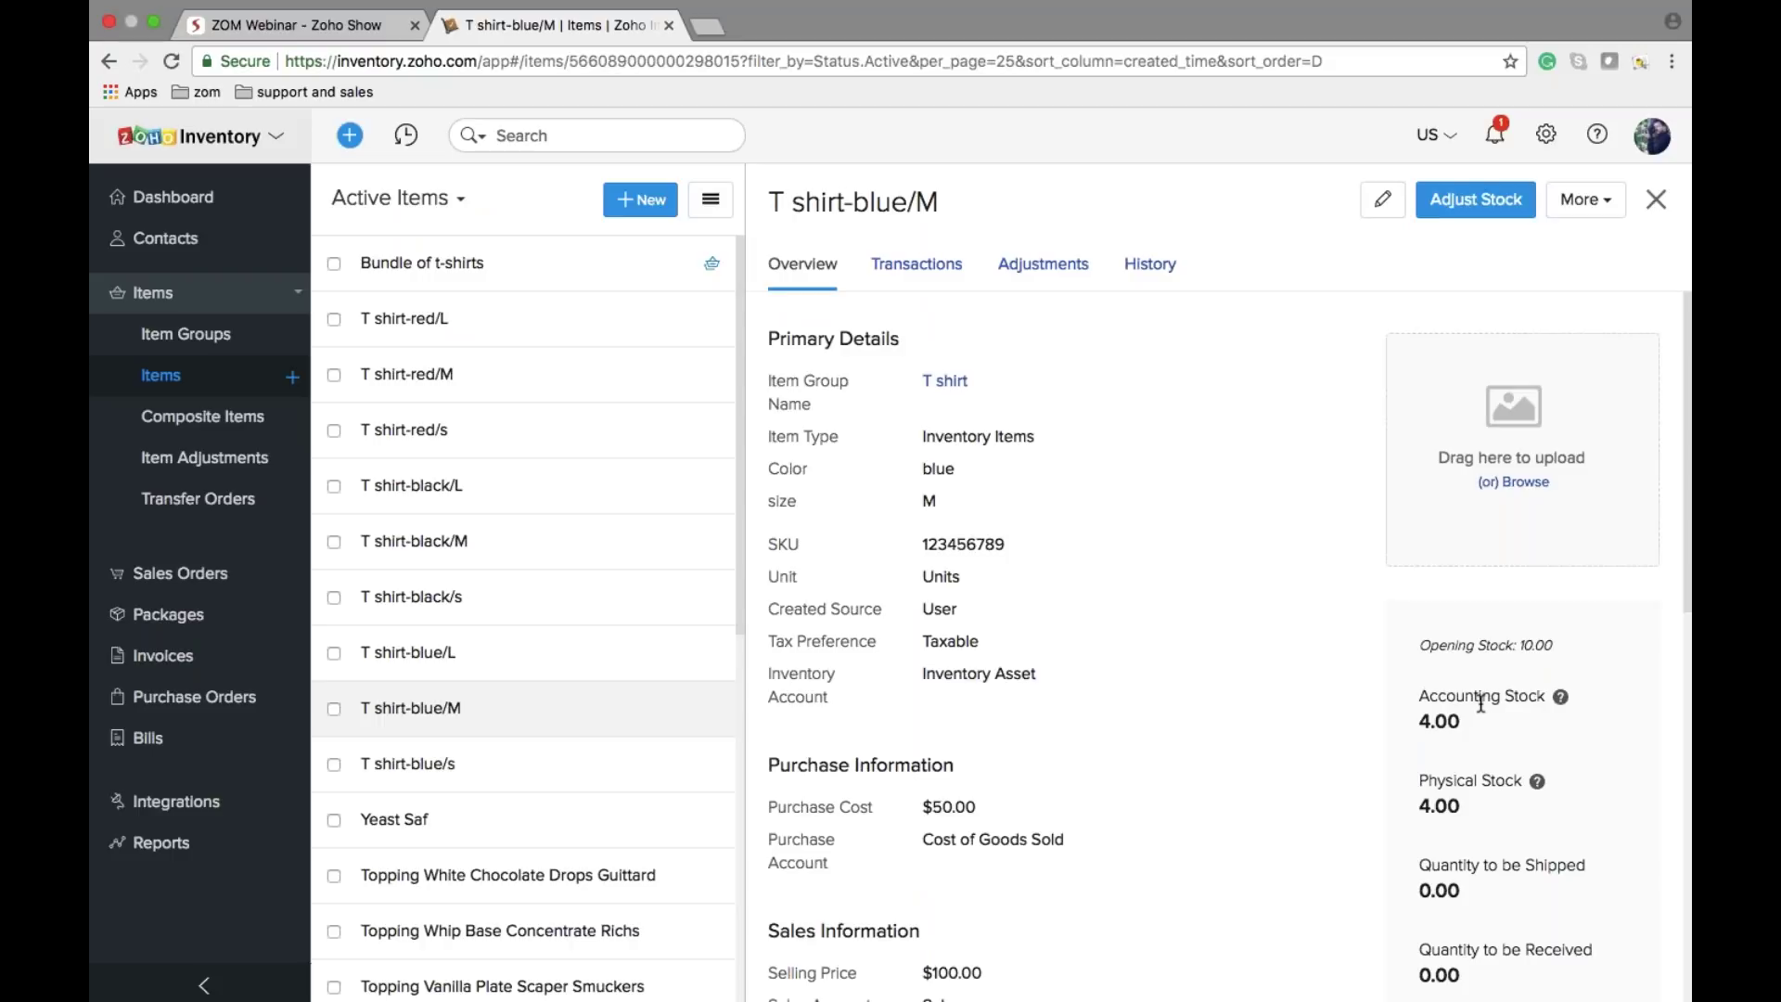
drag(1418, 644, 1575, 646)
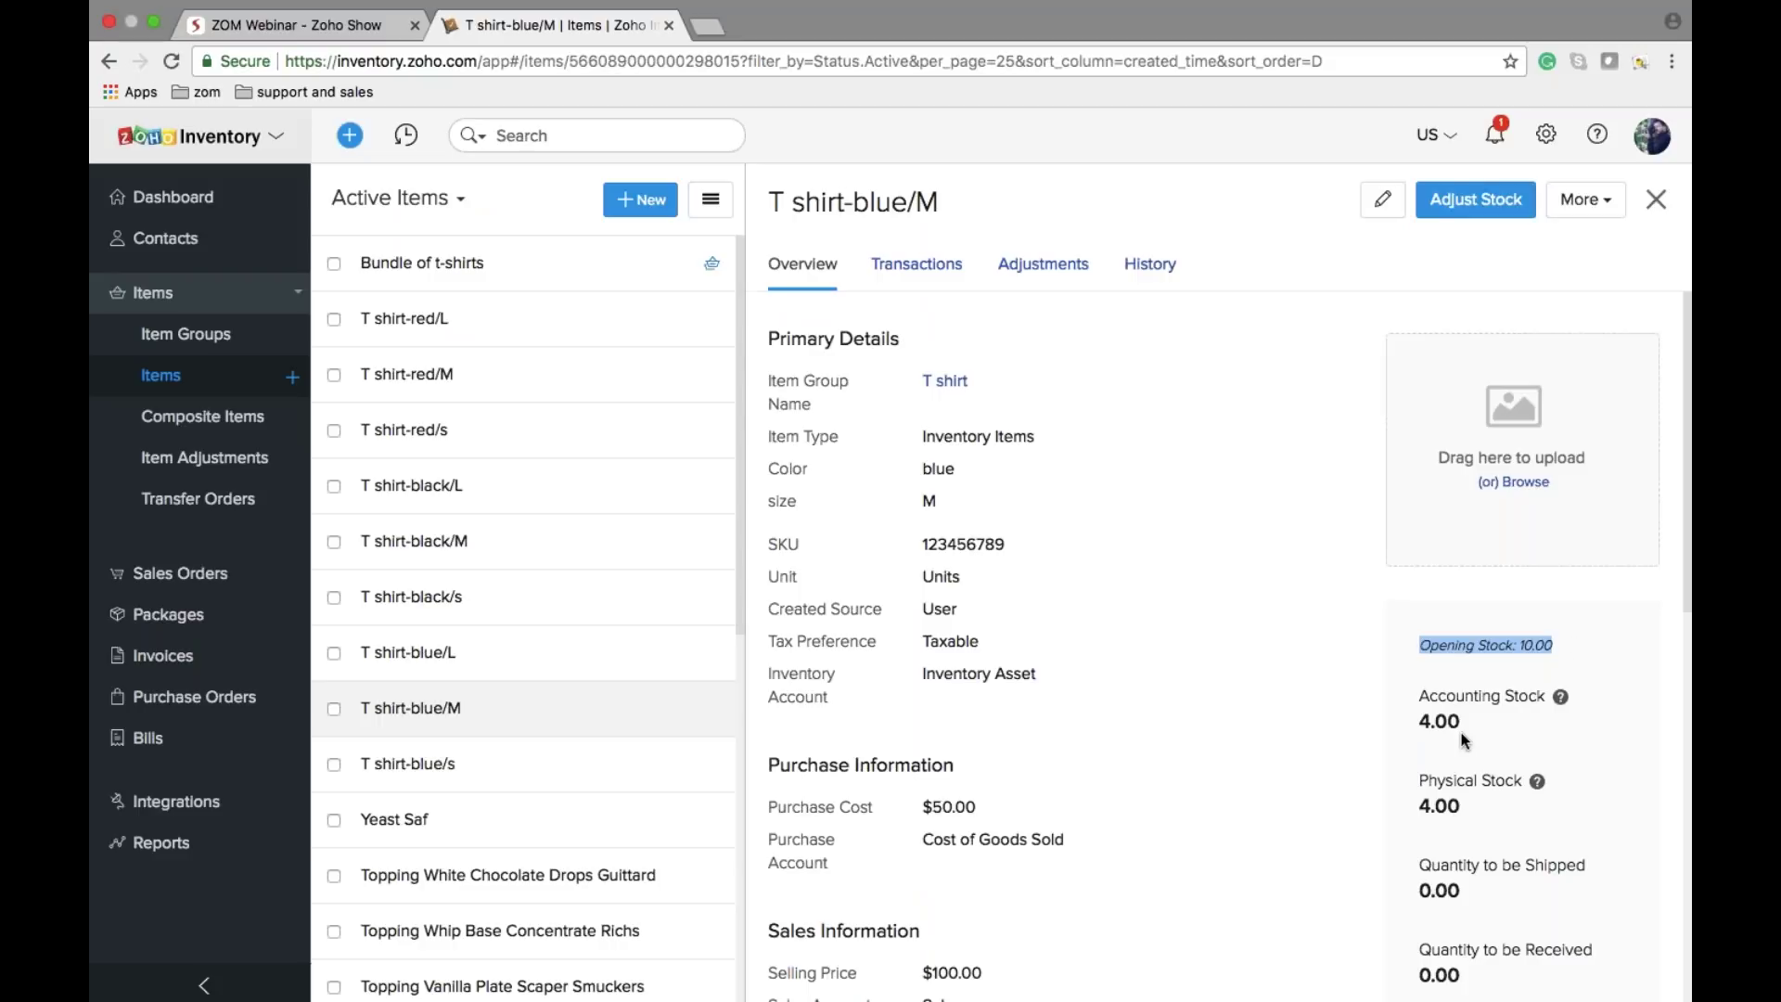
click(450, 287)
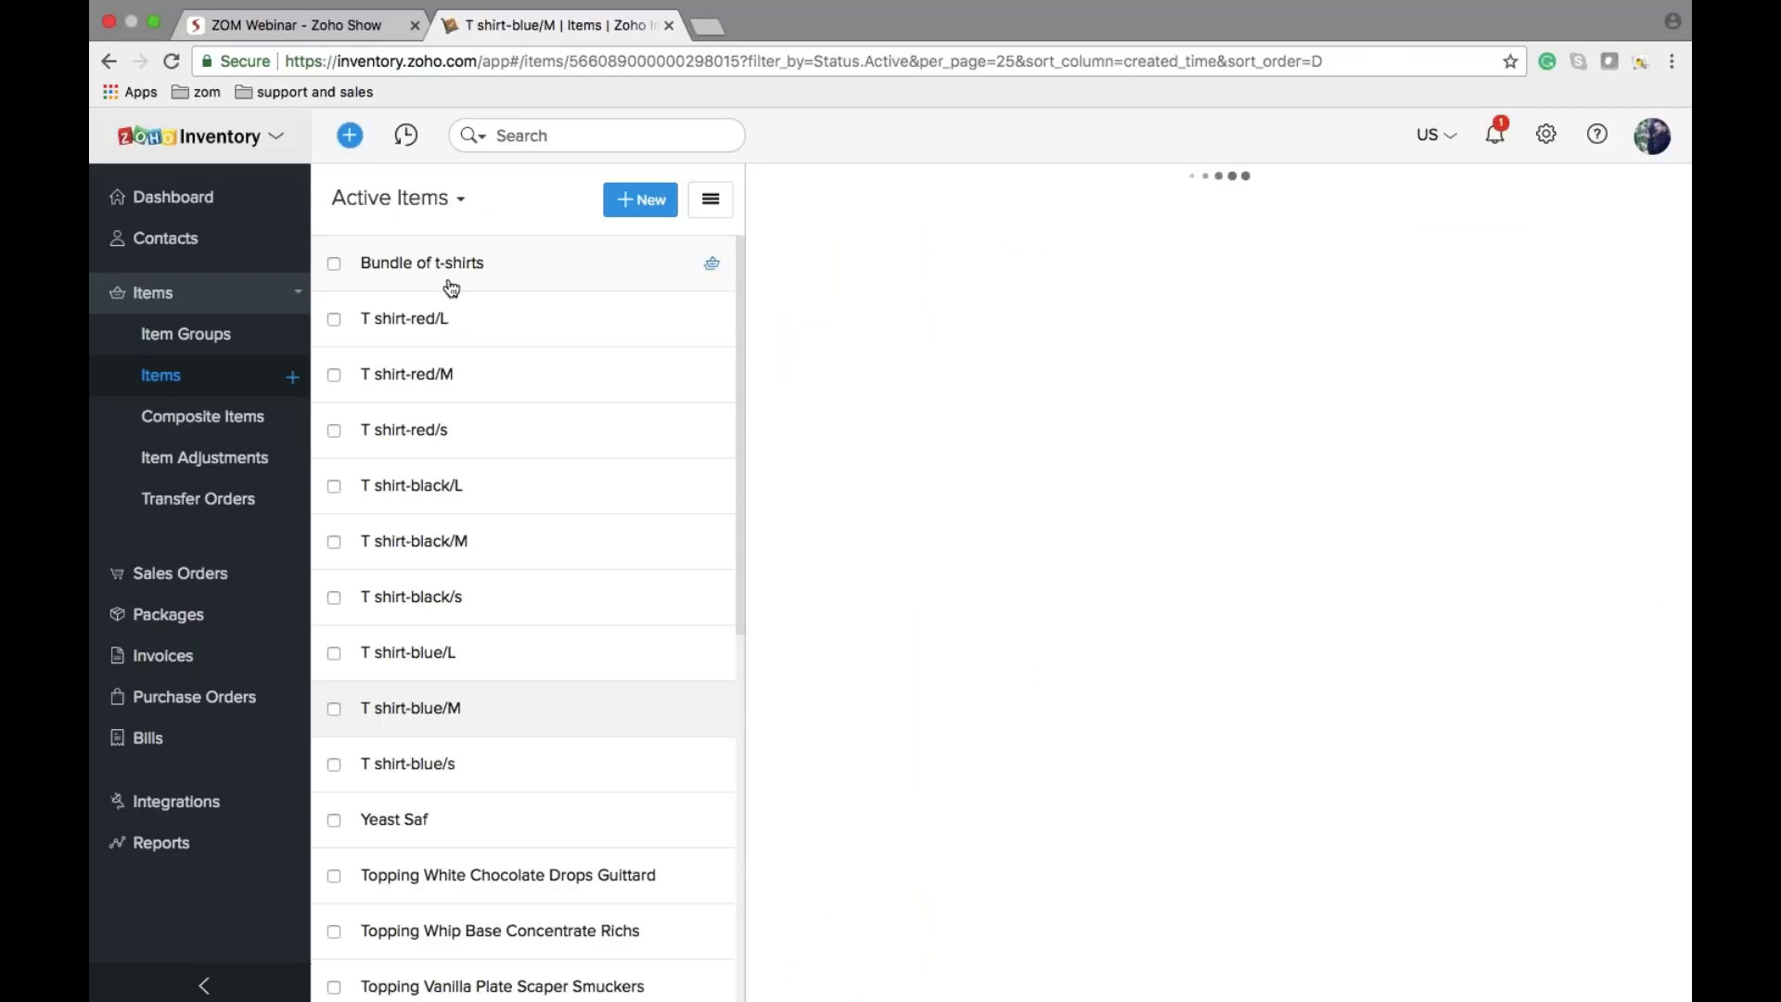
scroll(1188, 366, down, 5)
scroll(1188, 367, up, 2)
scroll(1187, 370, up, 1)
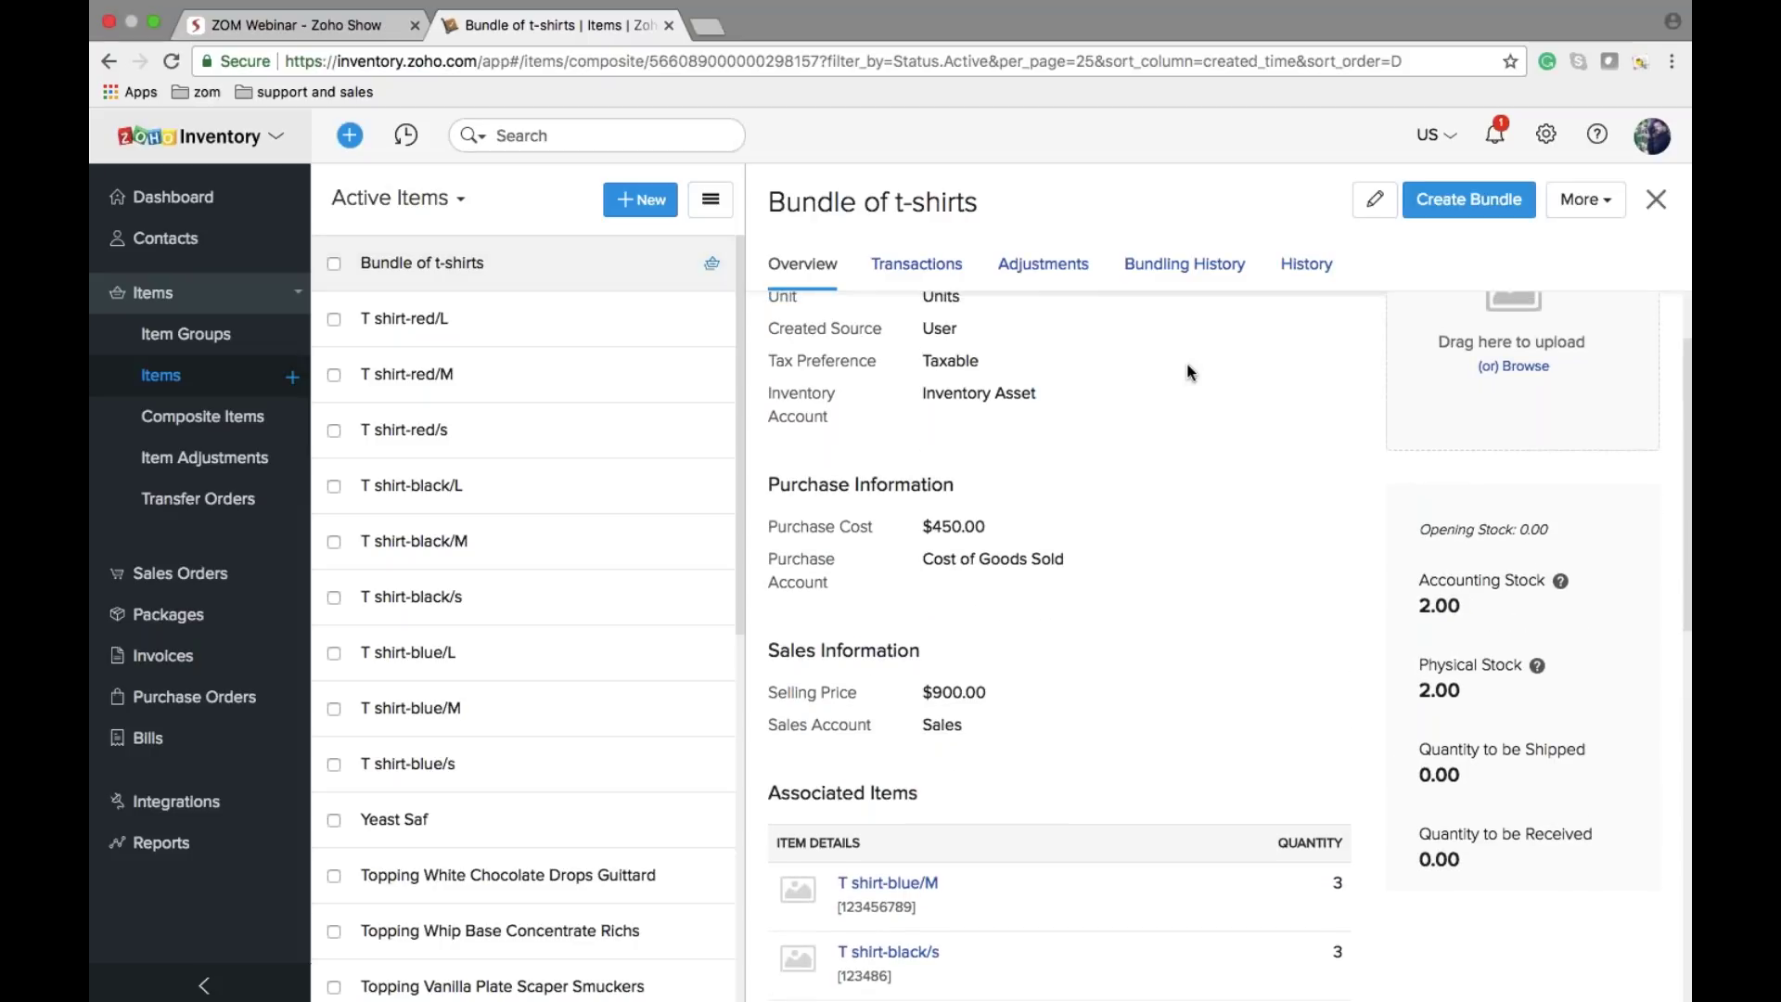
click(1469, 199)
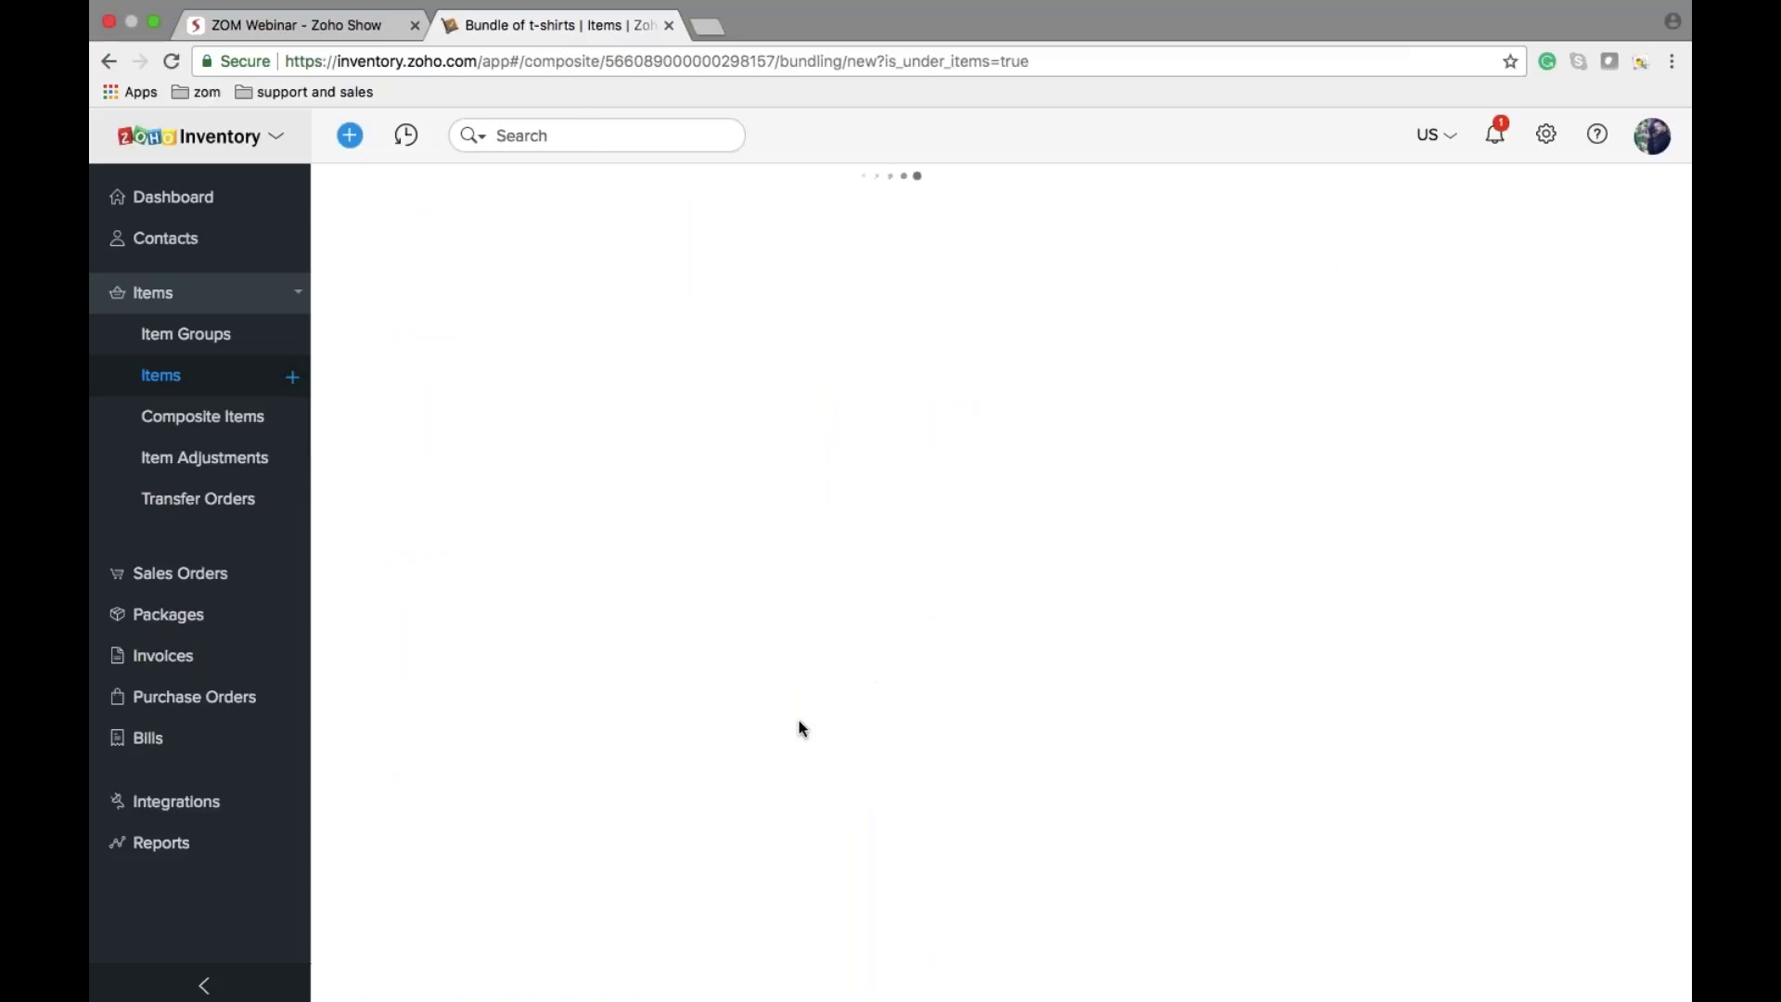
scroll(798, 723, down, 10)
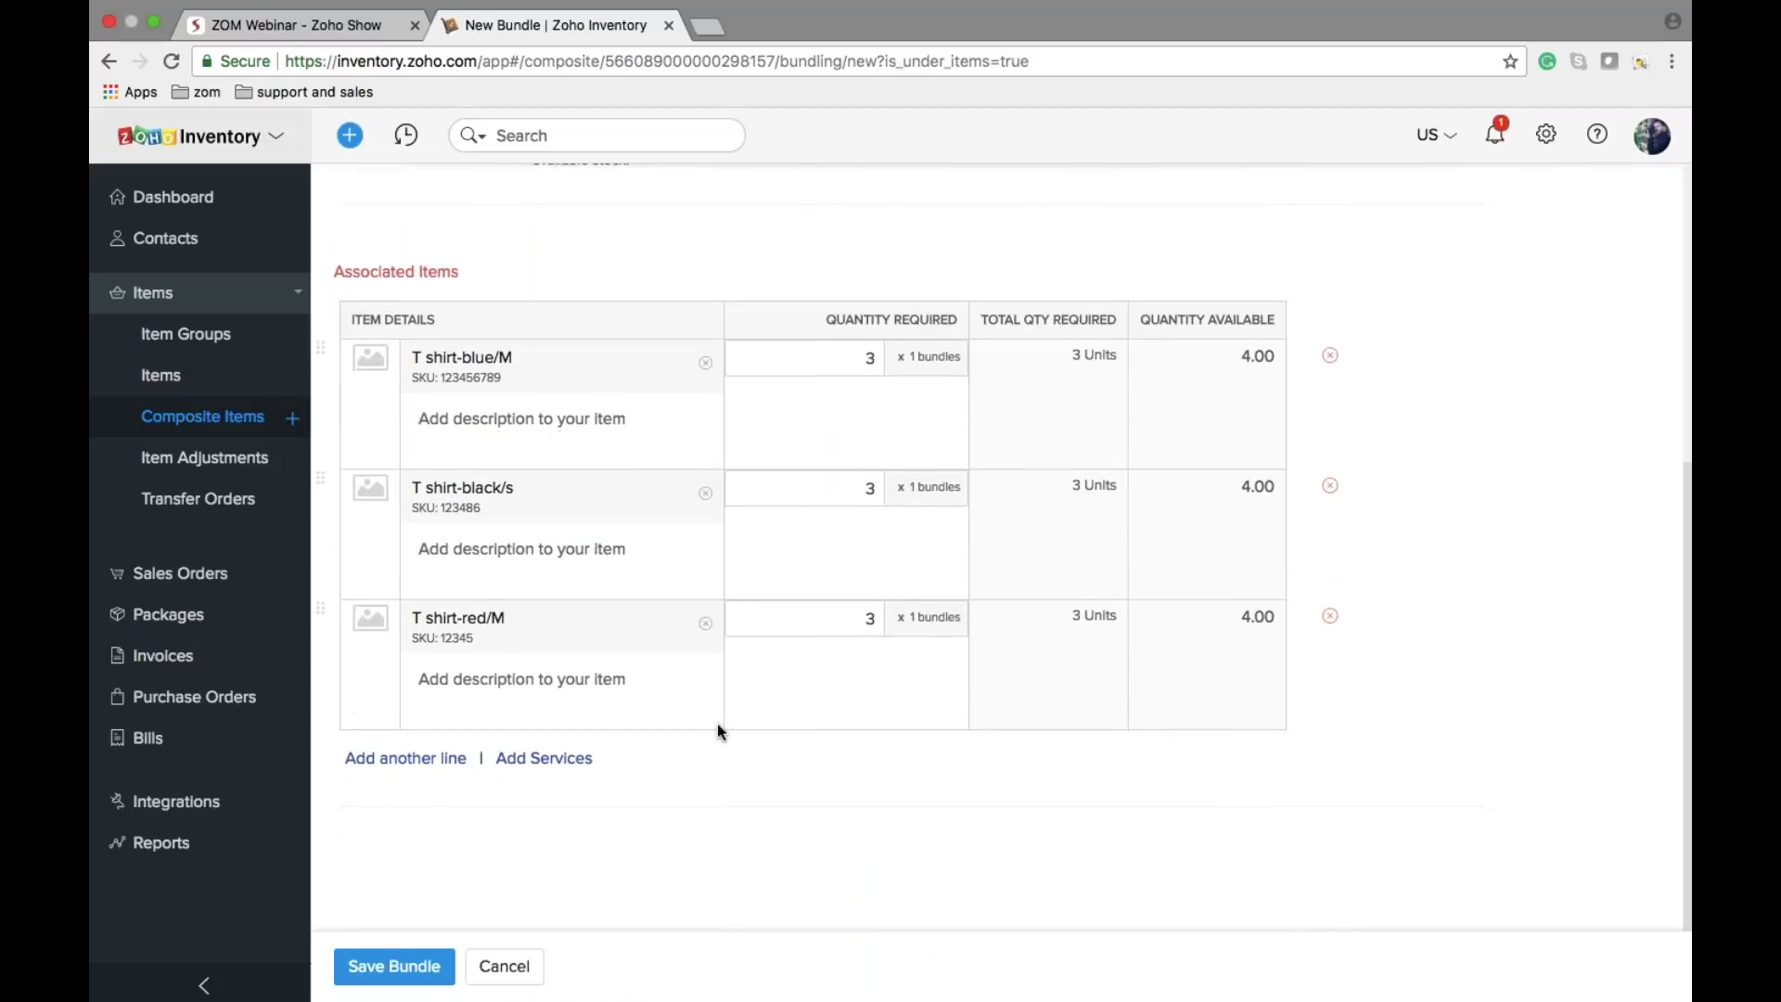
click(546, 759)
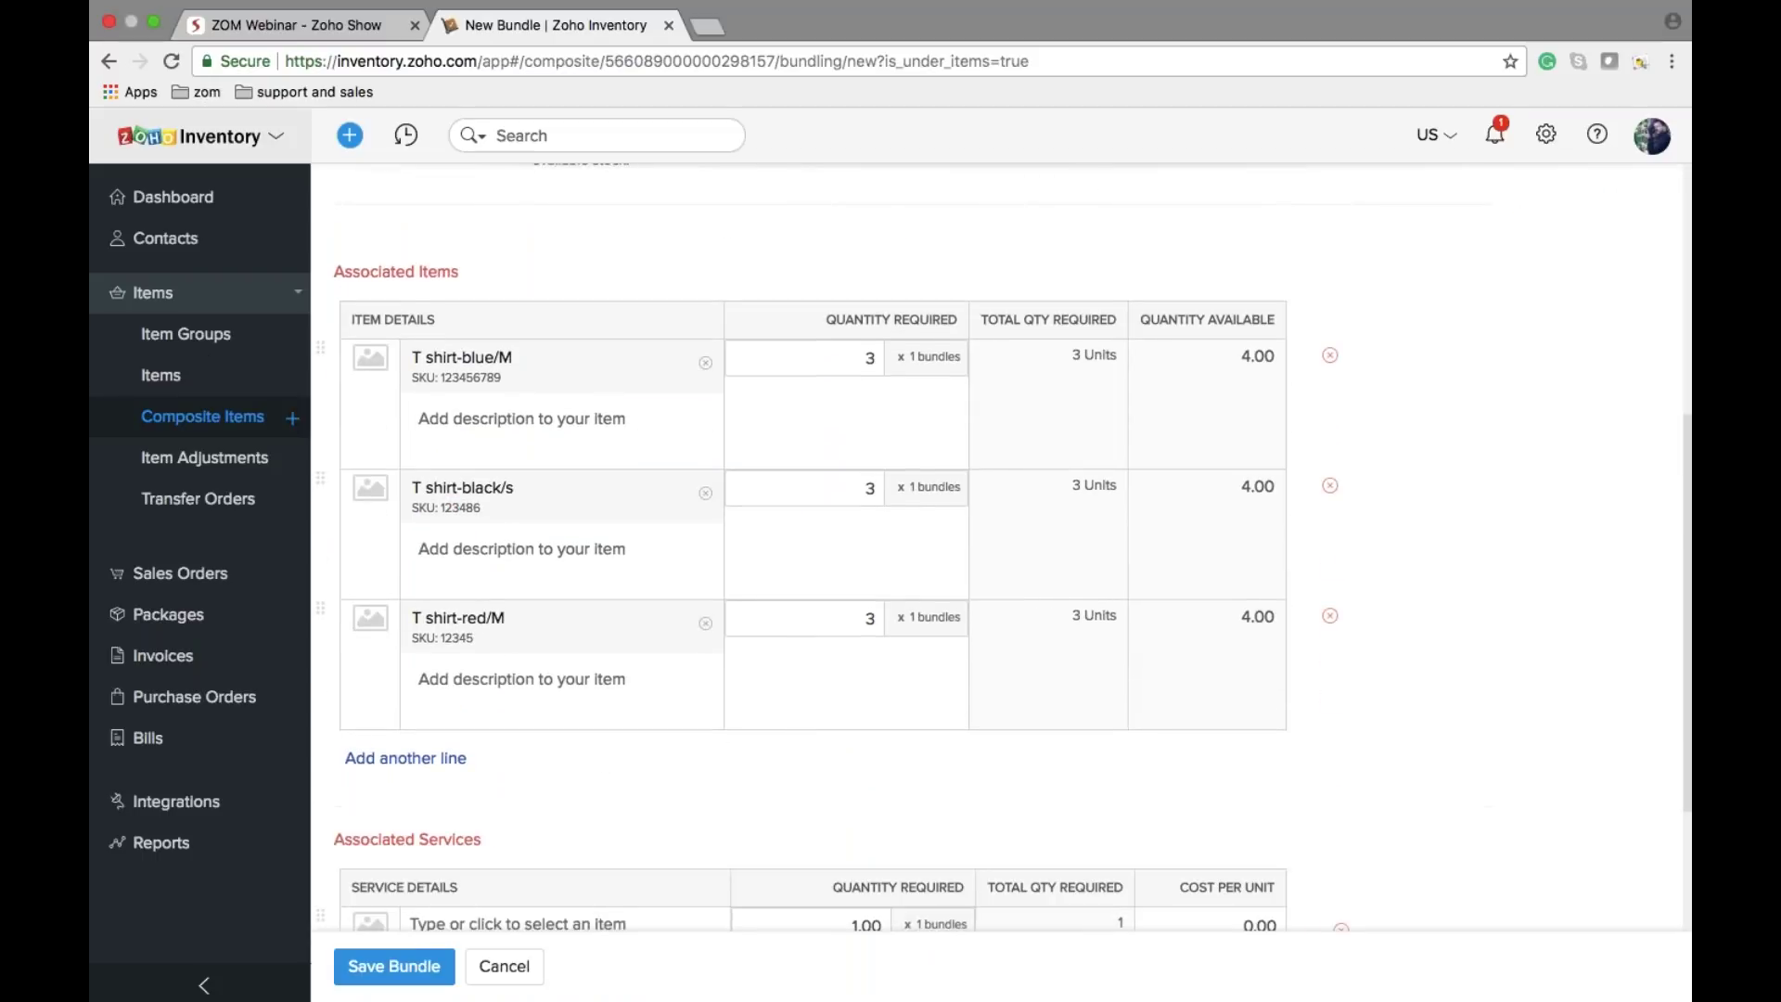
scroll(542, 705, down, 3)
click(544, 707)
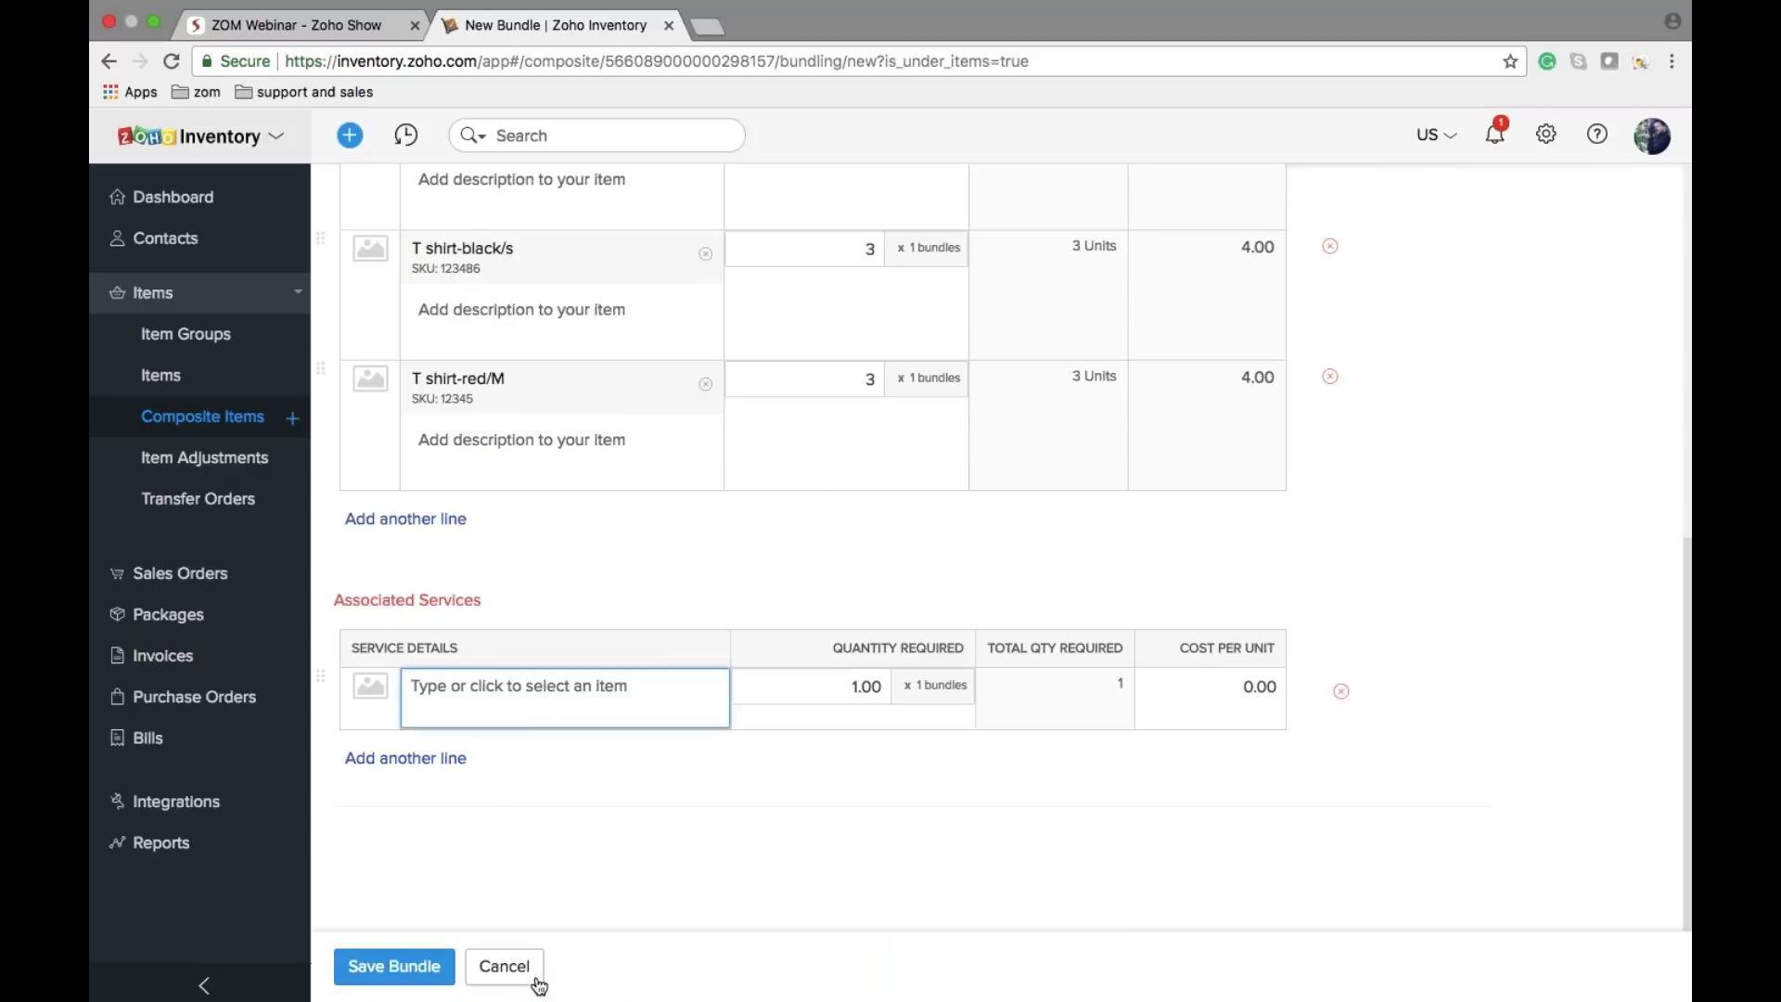
click(504, 967)
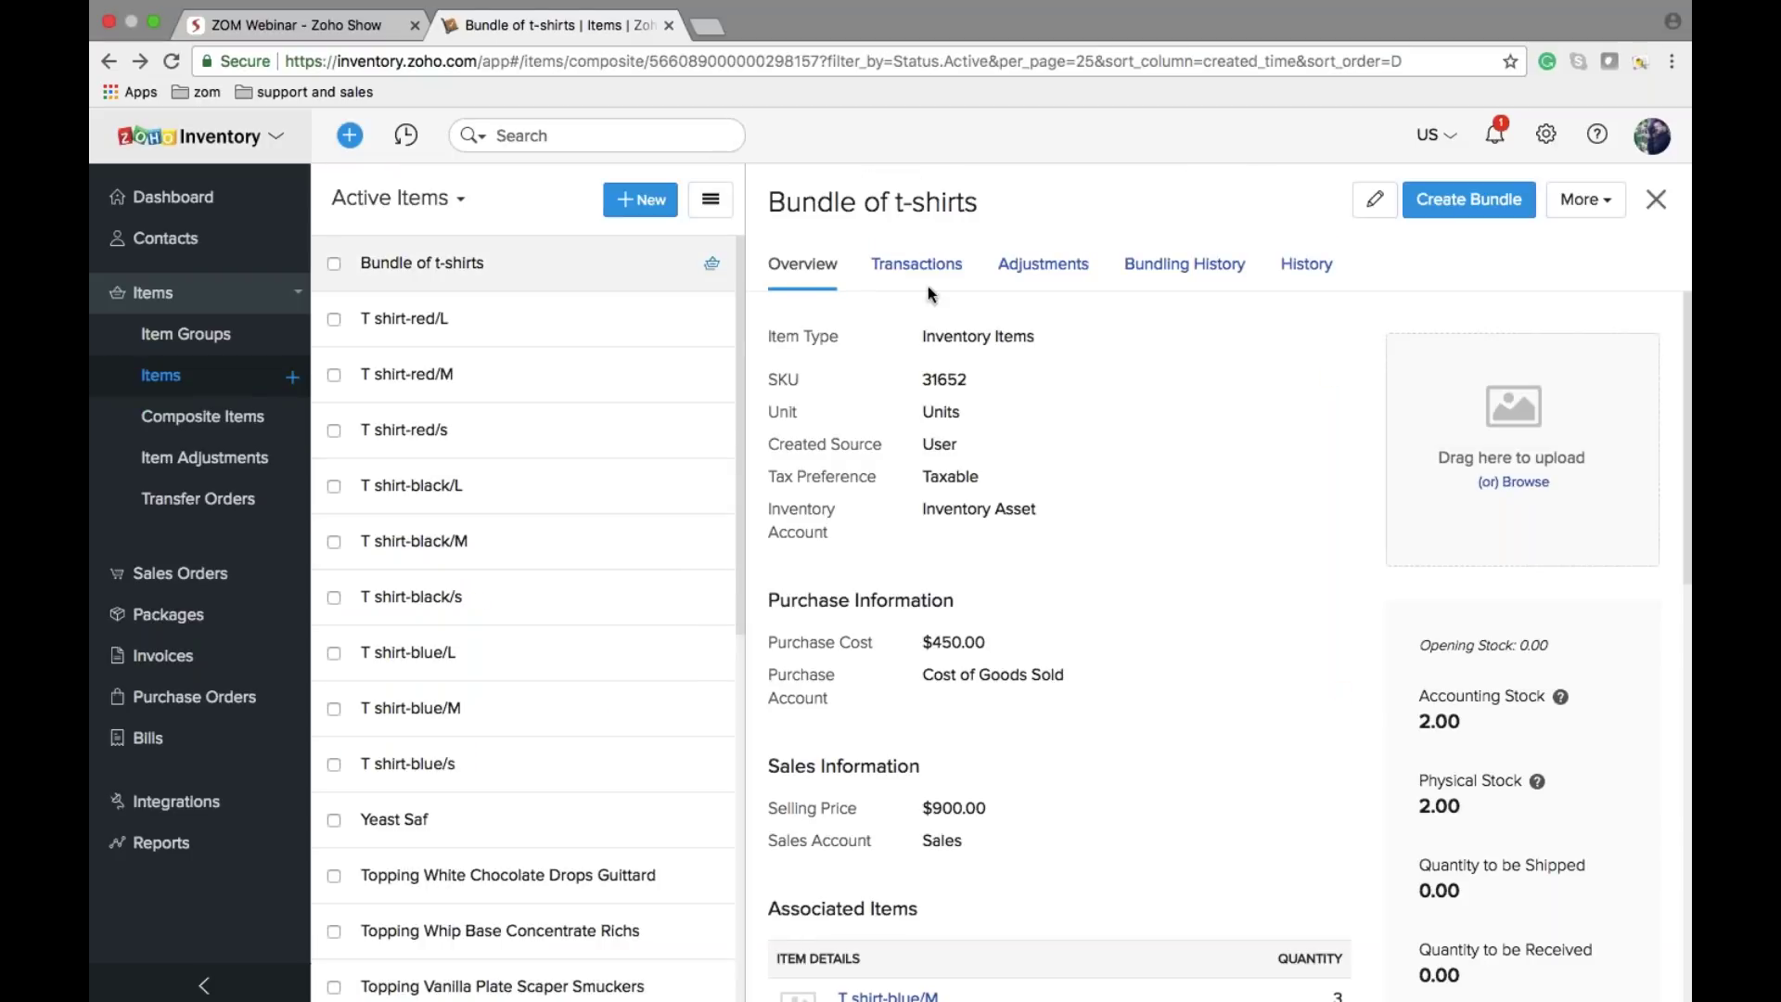
scroll(931, 371, down, 2)
scroll(931, 427, up, 1)
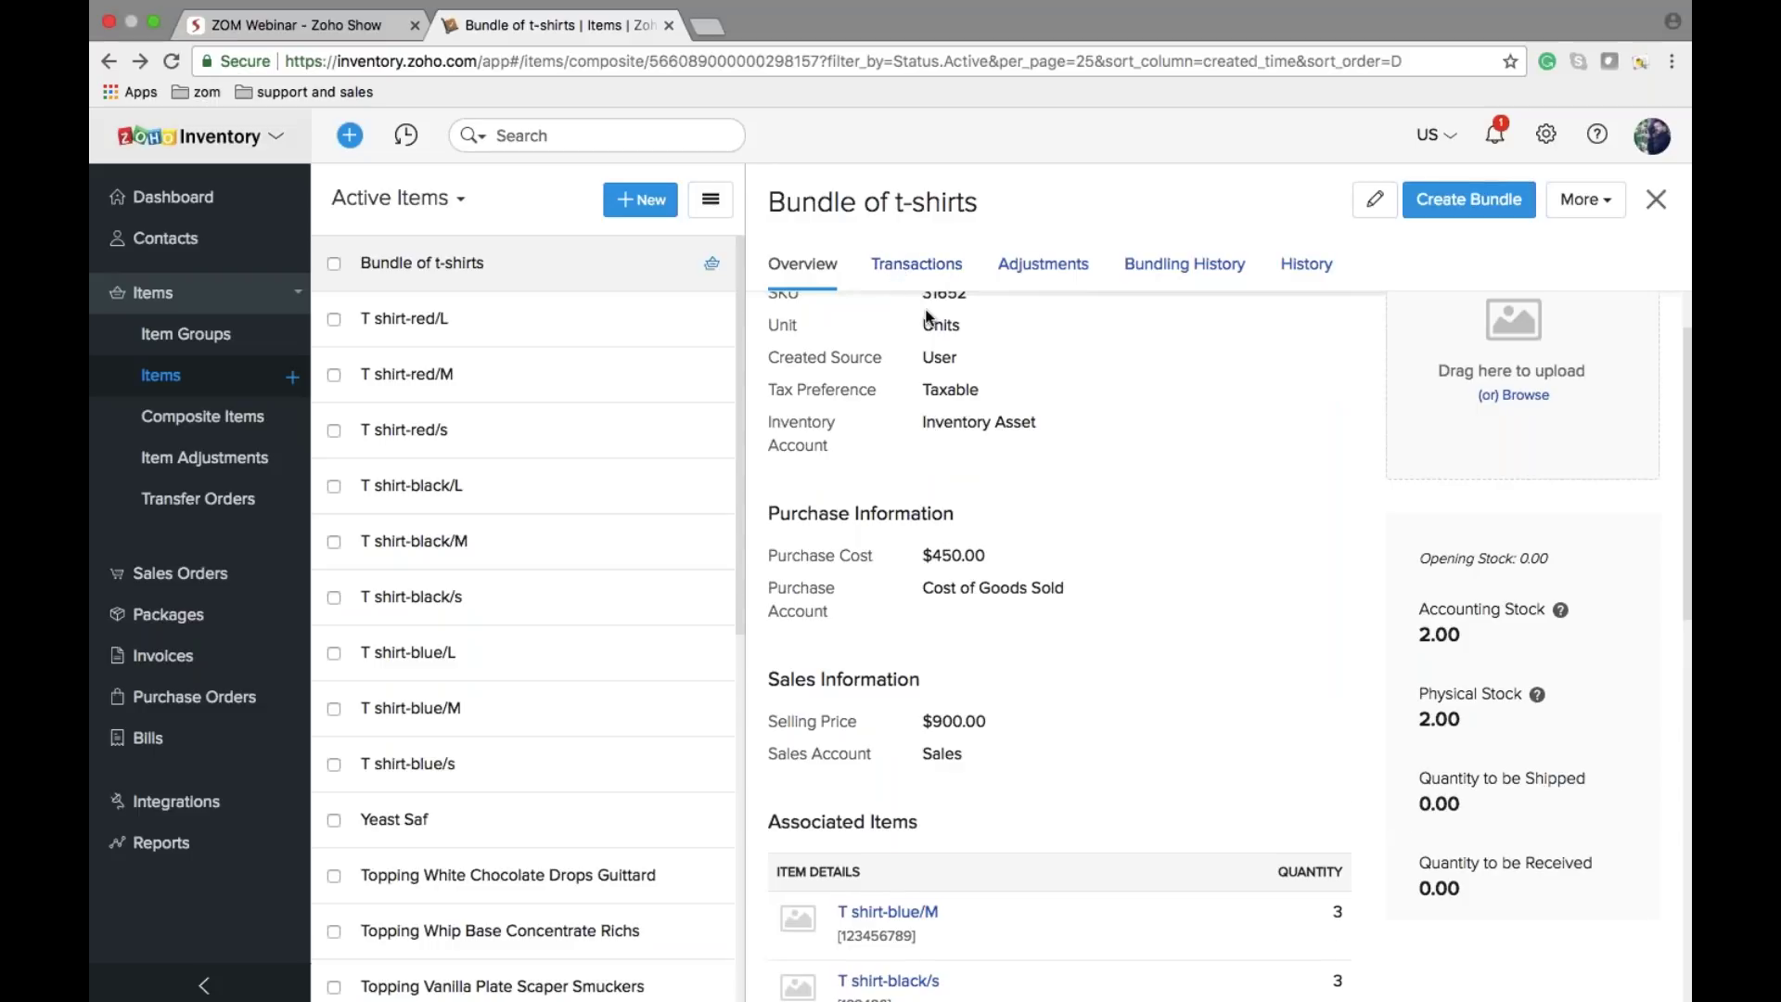
scroll(926, 315, up, 1)
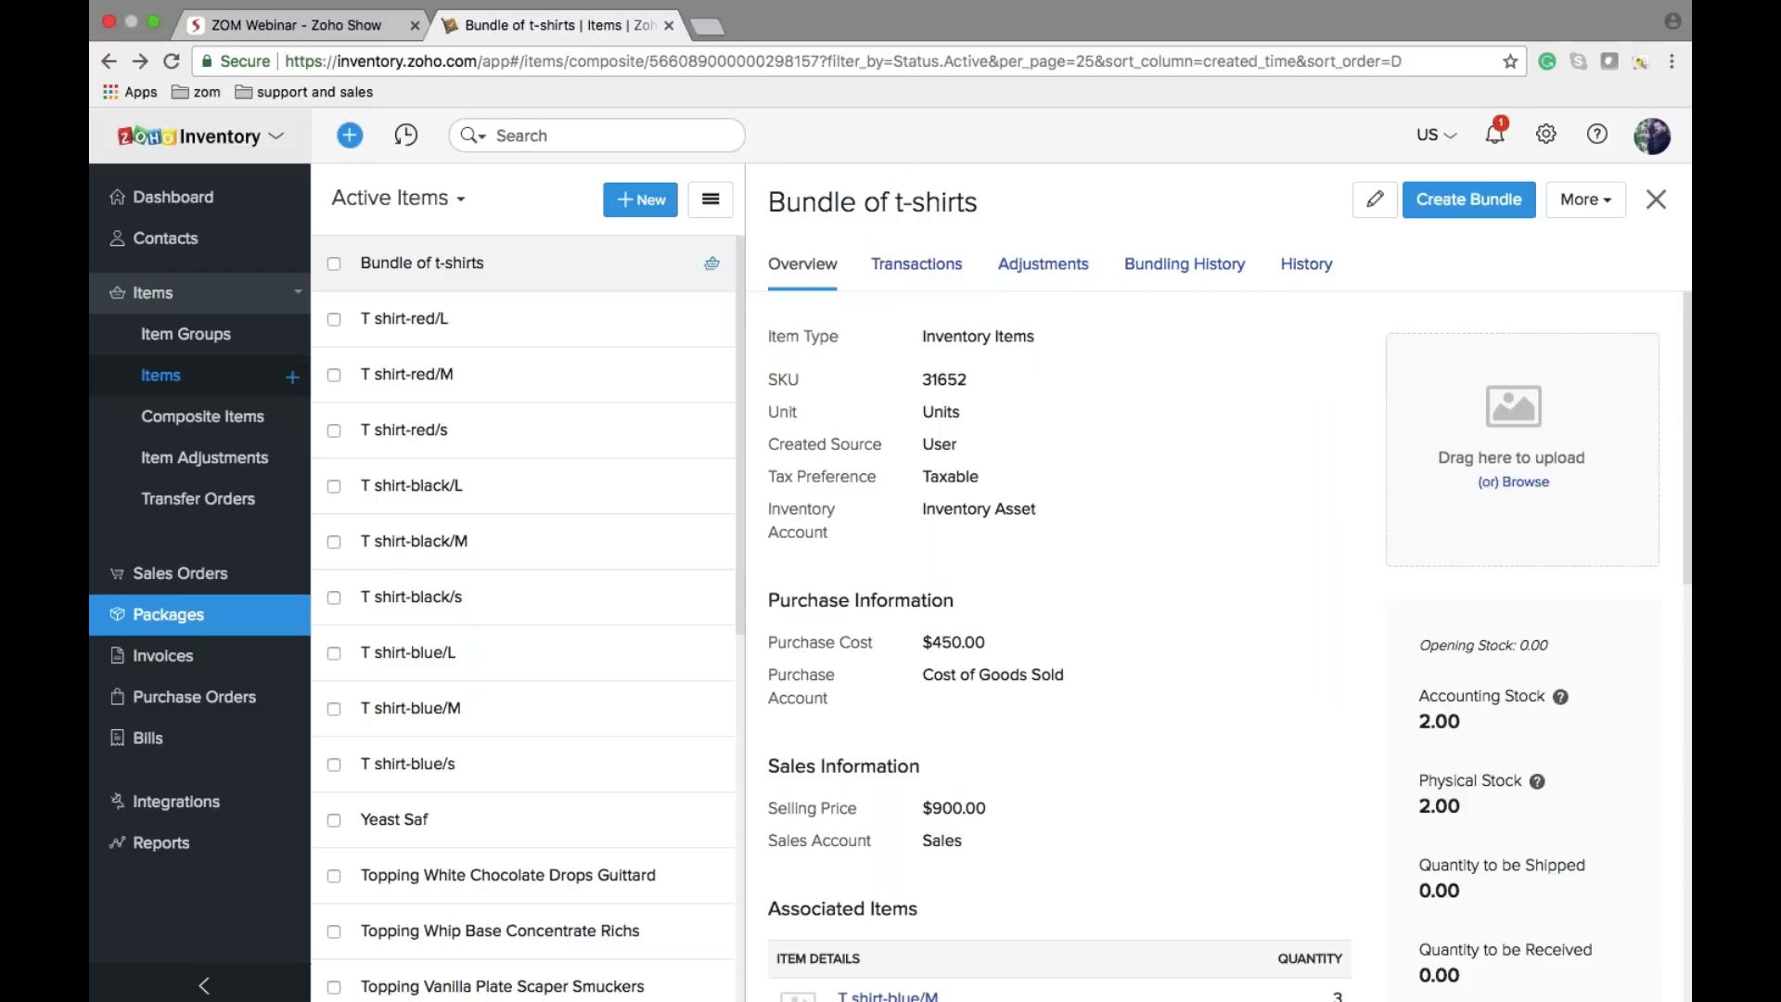
Step: Create and save a purchase order from Butterfield & Vallis for one Aroma Candles
click(252, 696)
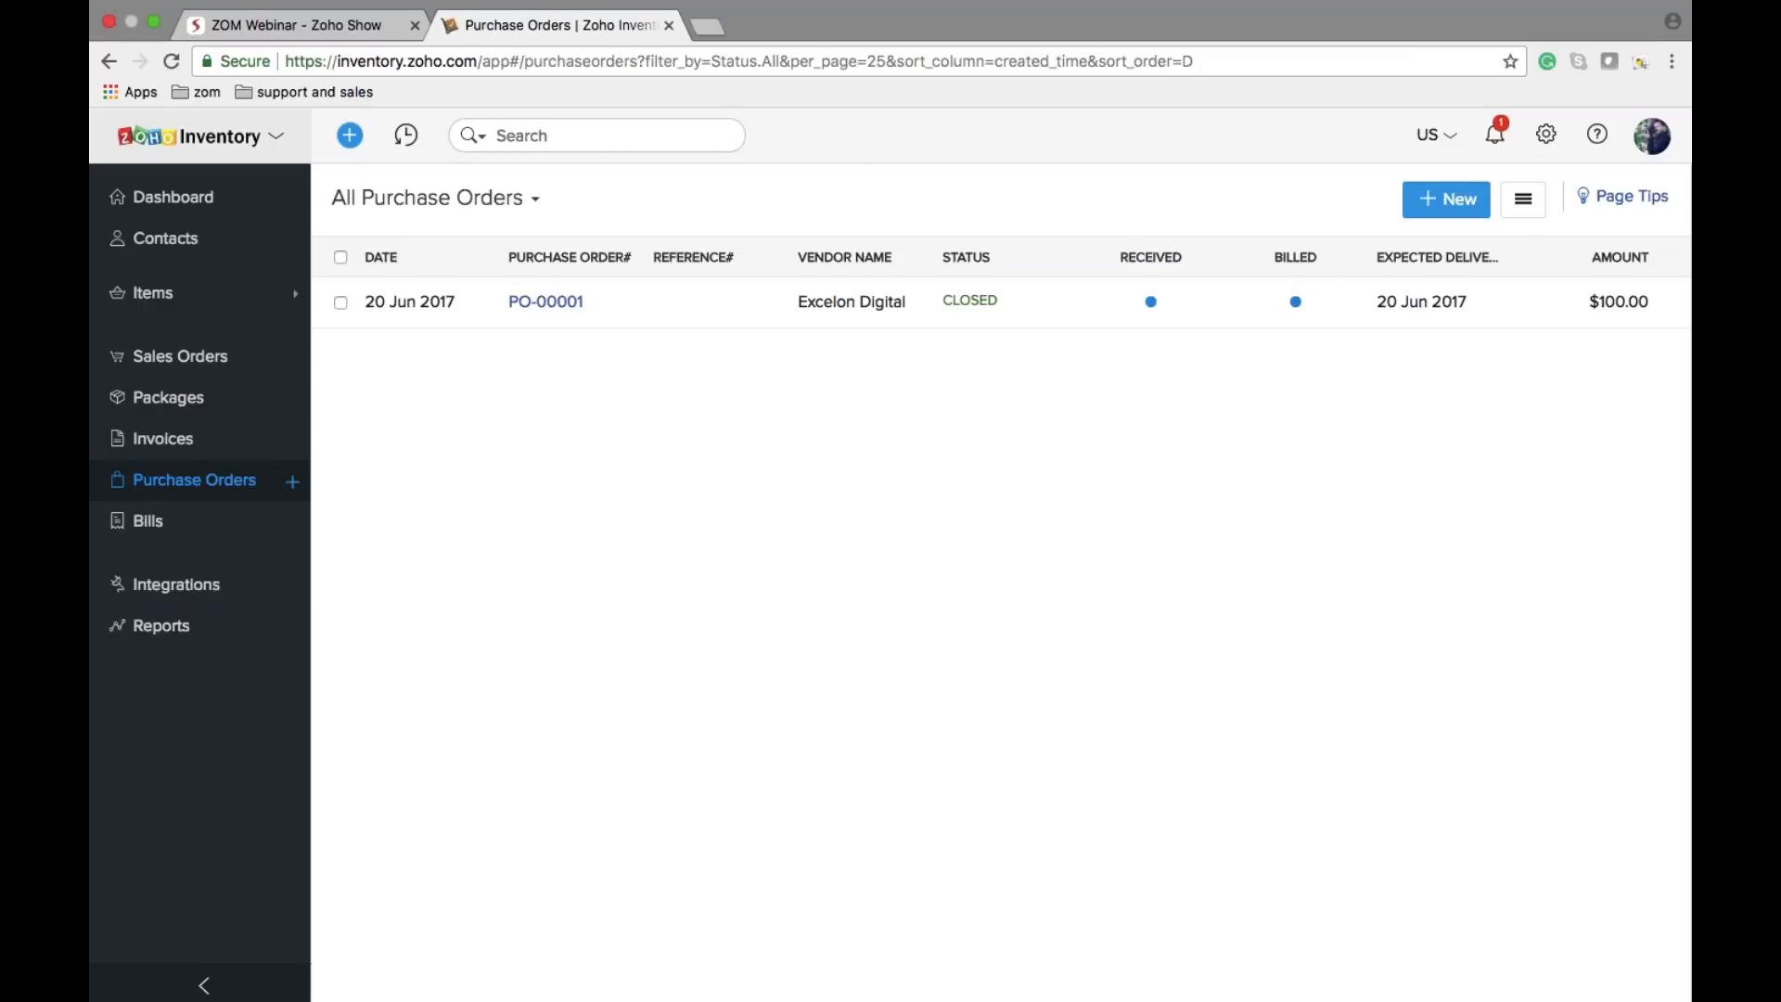
click(1449, 200)
click(674, 291)
click(617, 408)
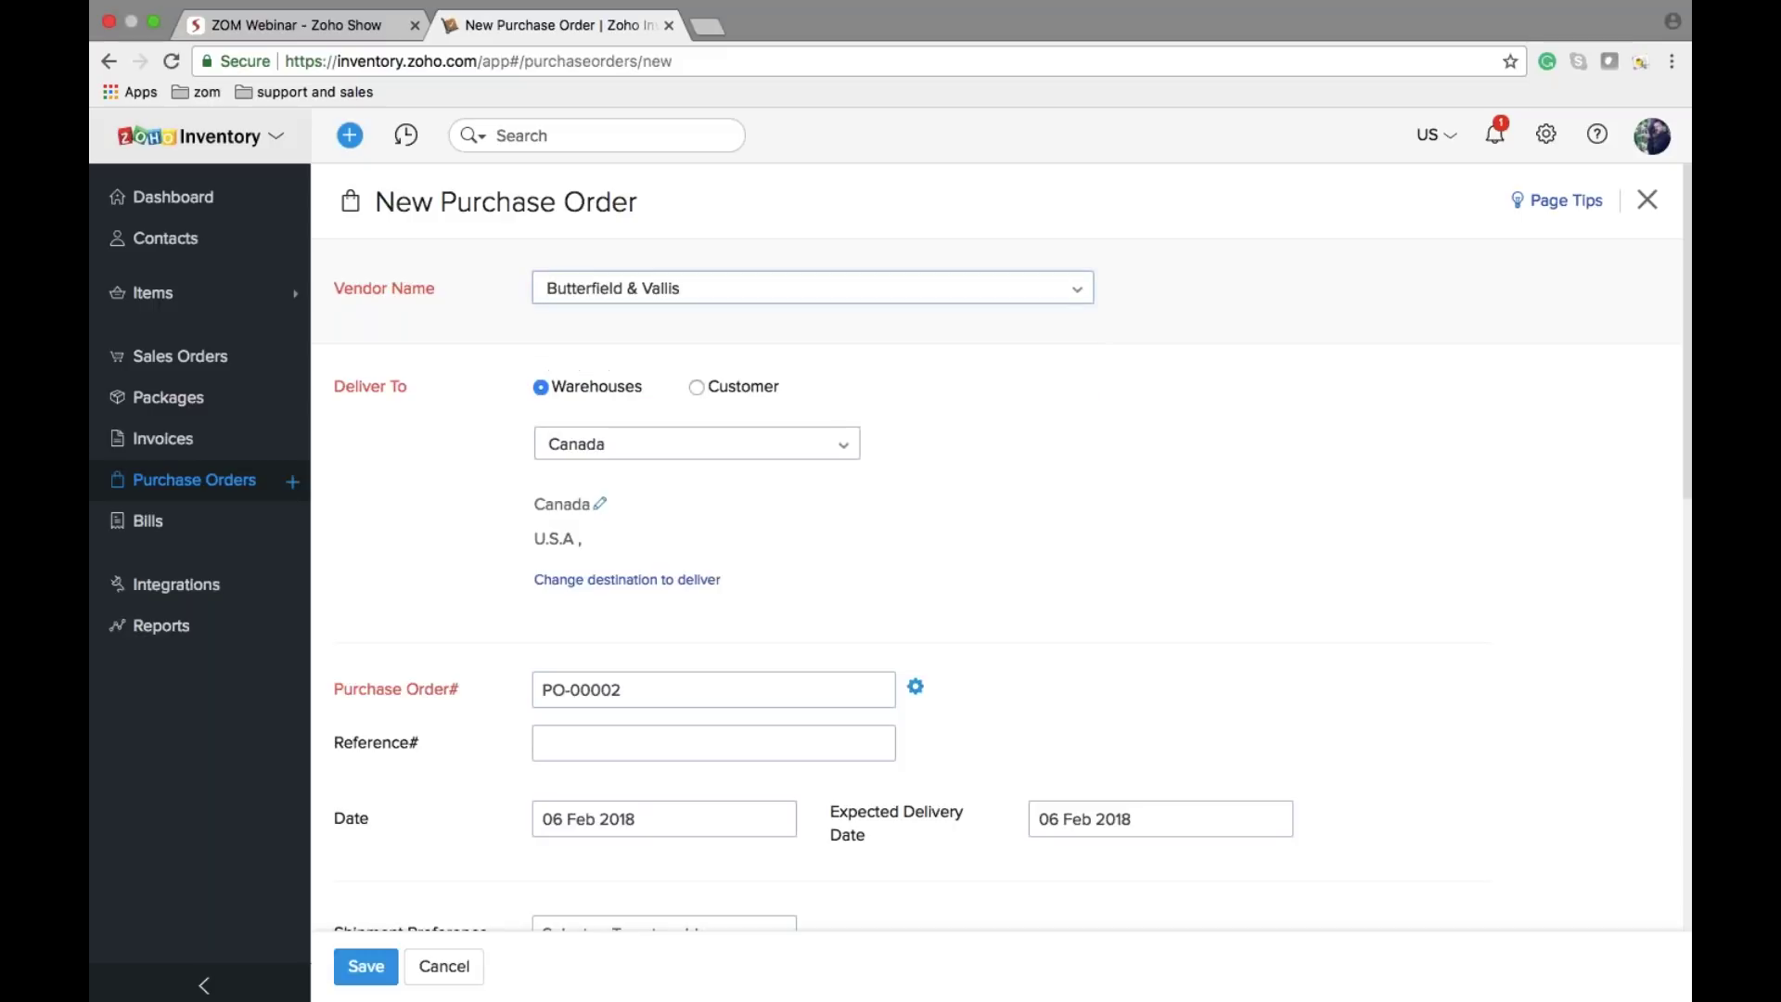
scroll(928, 556, down, 2)
scroll(927, 557, down, 5)
click(557, 584)
key(Return)
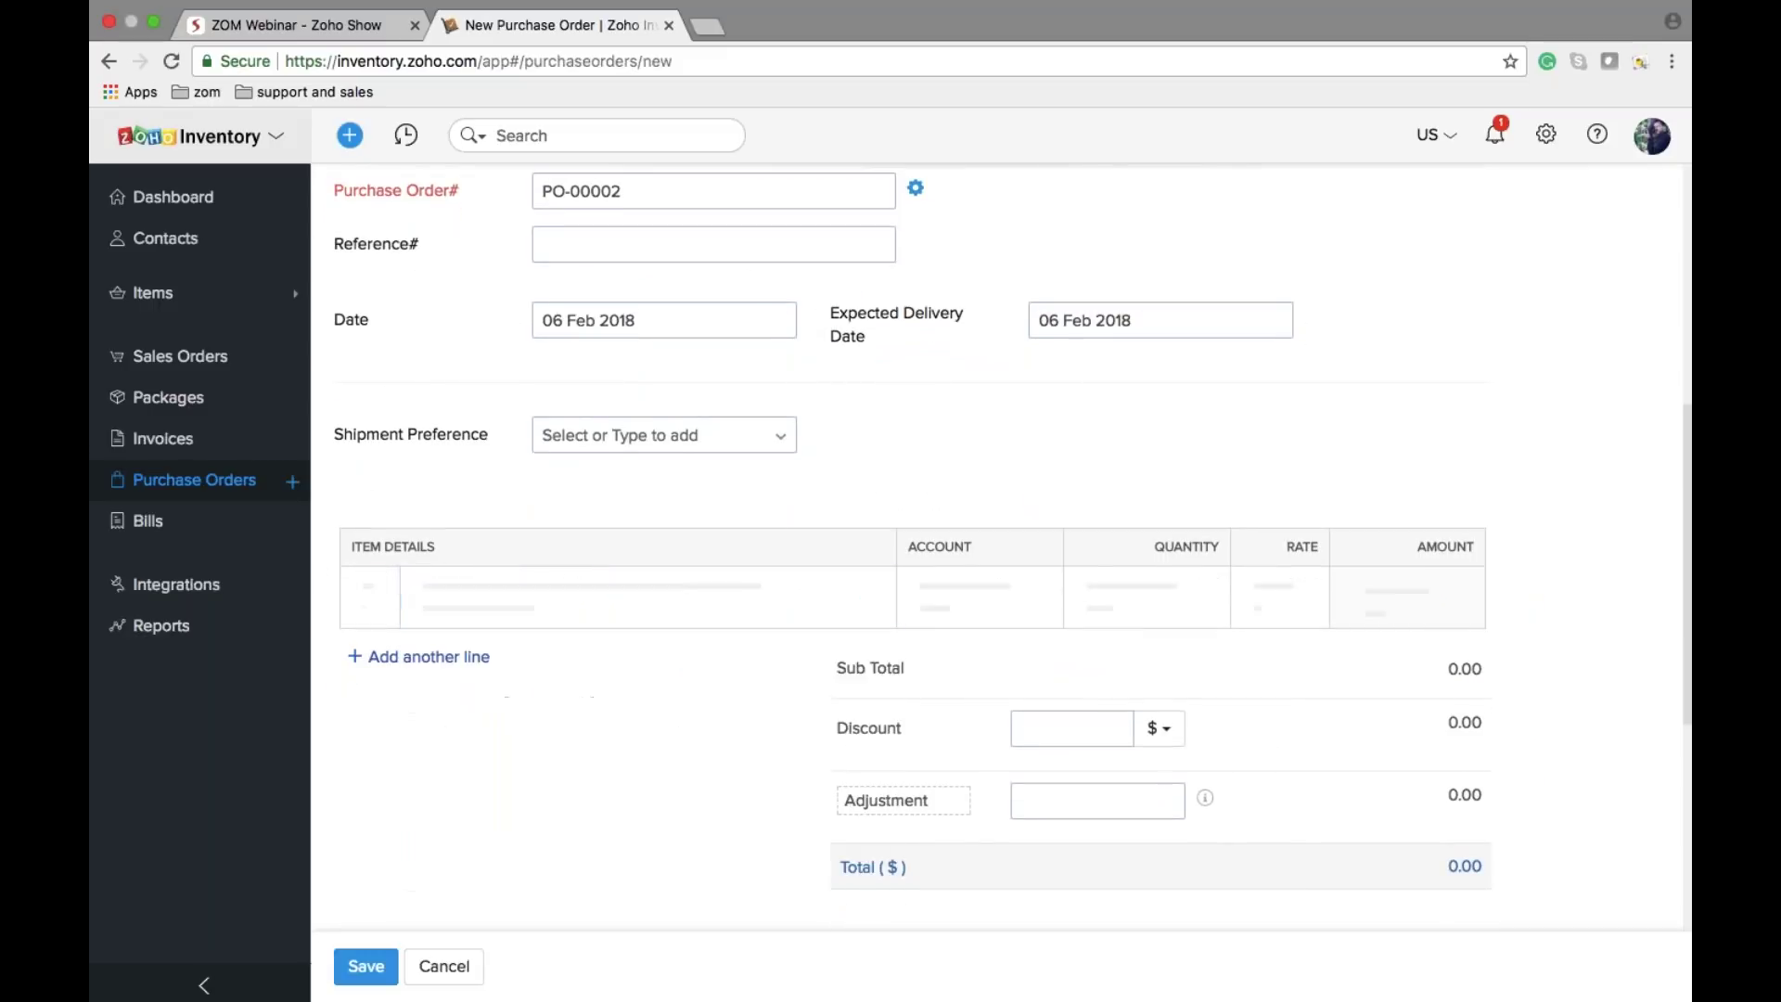
scroll(1001, 547, down, 2)
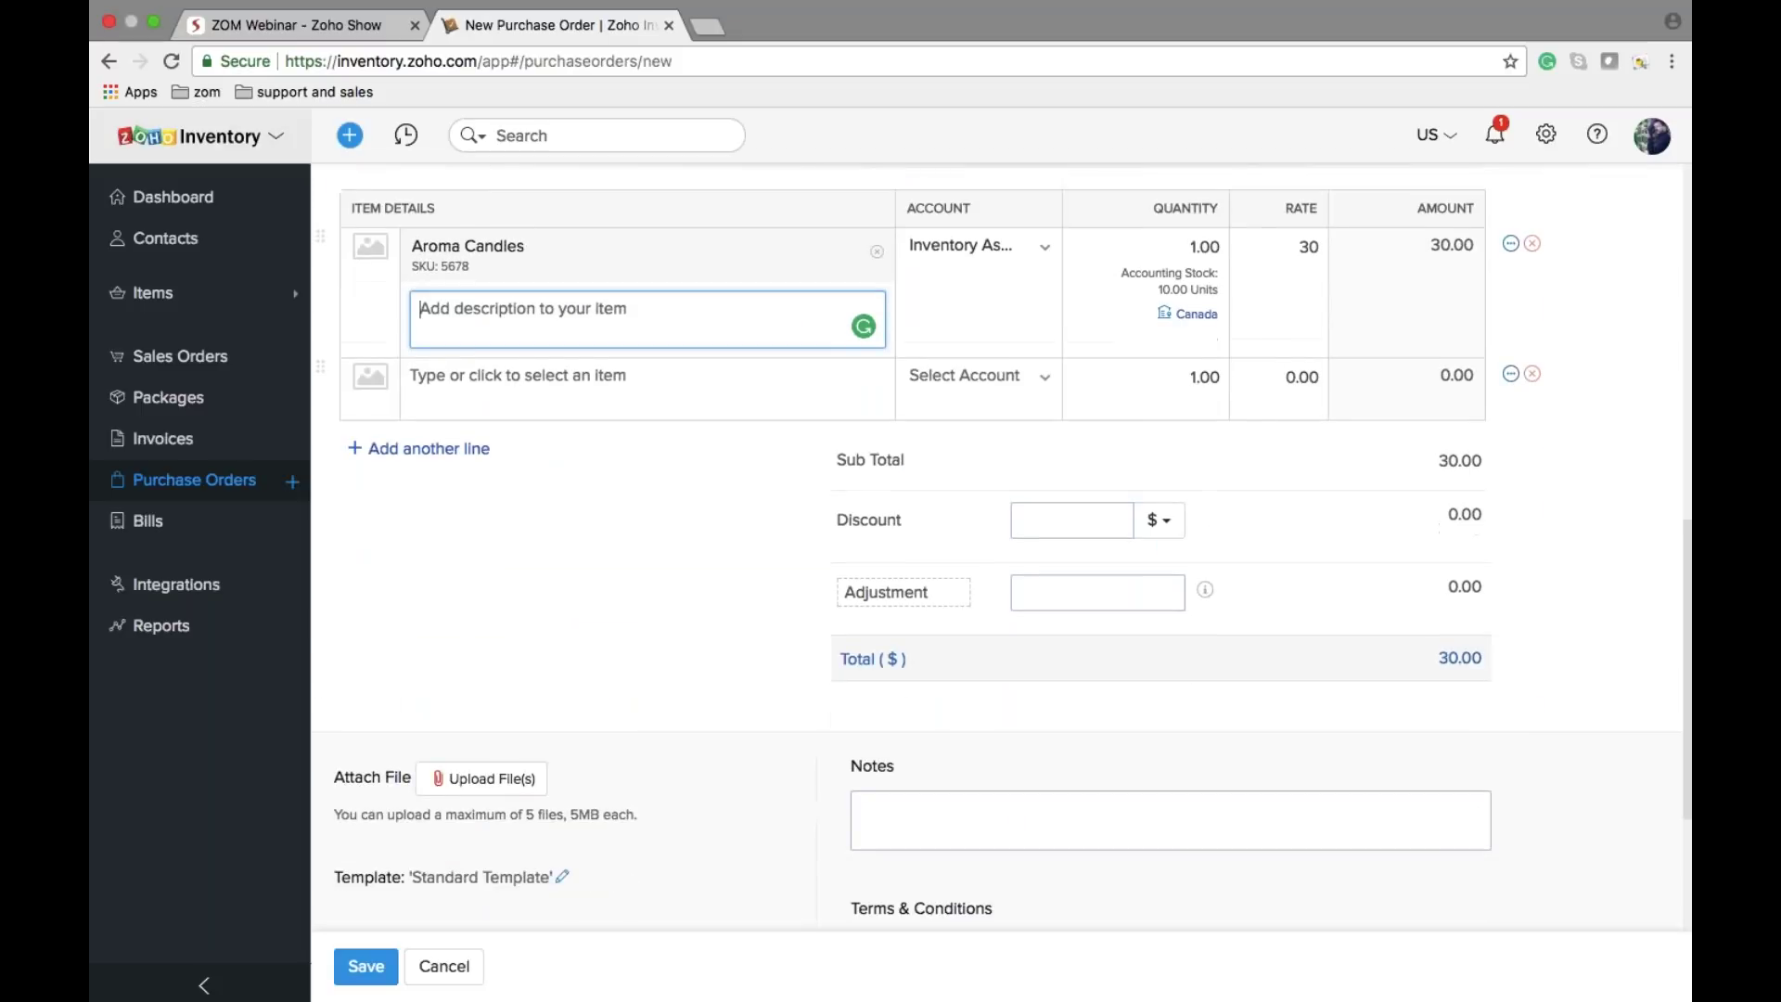
click(366, 966)
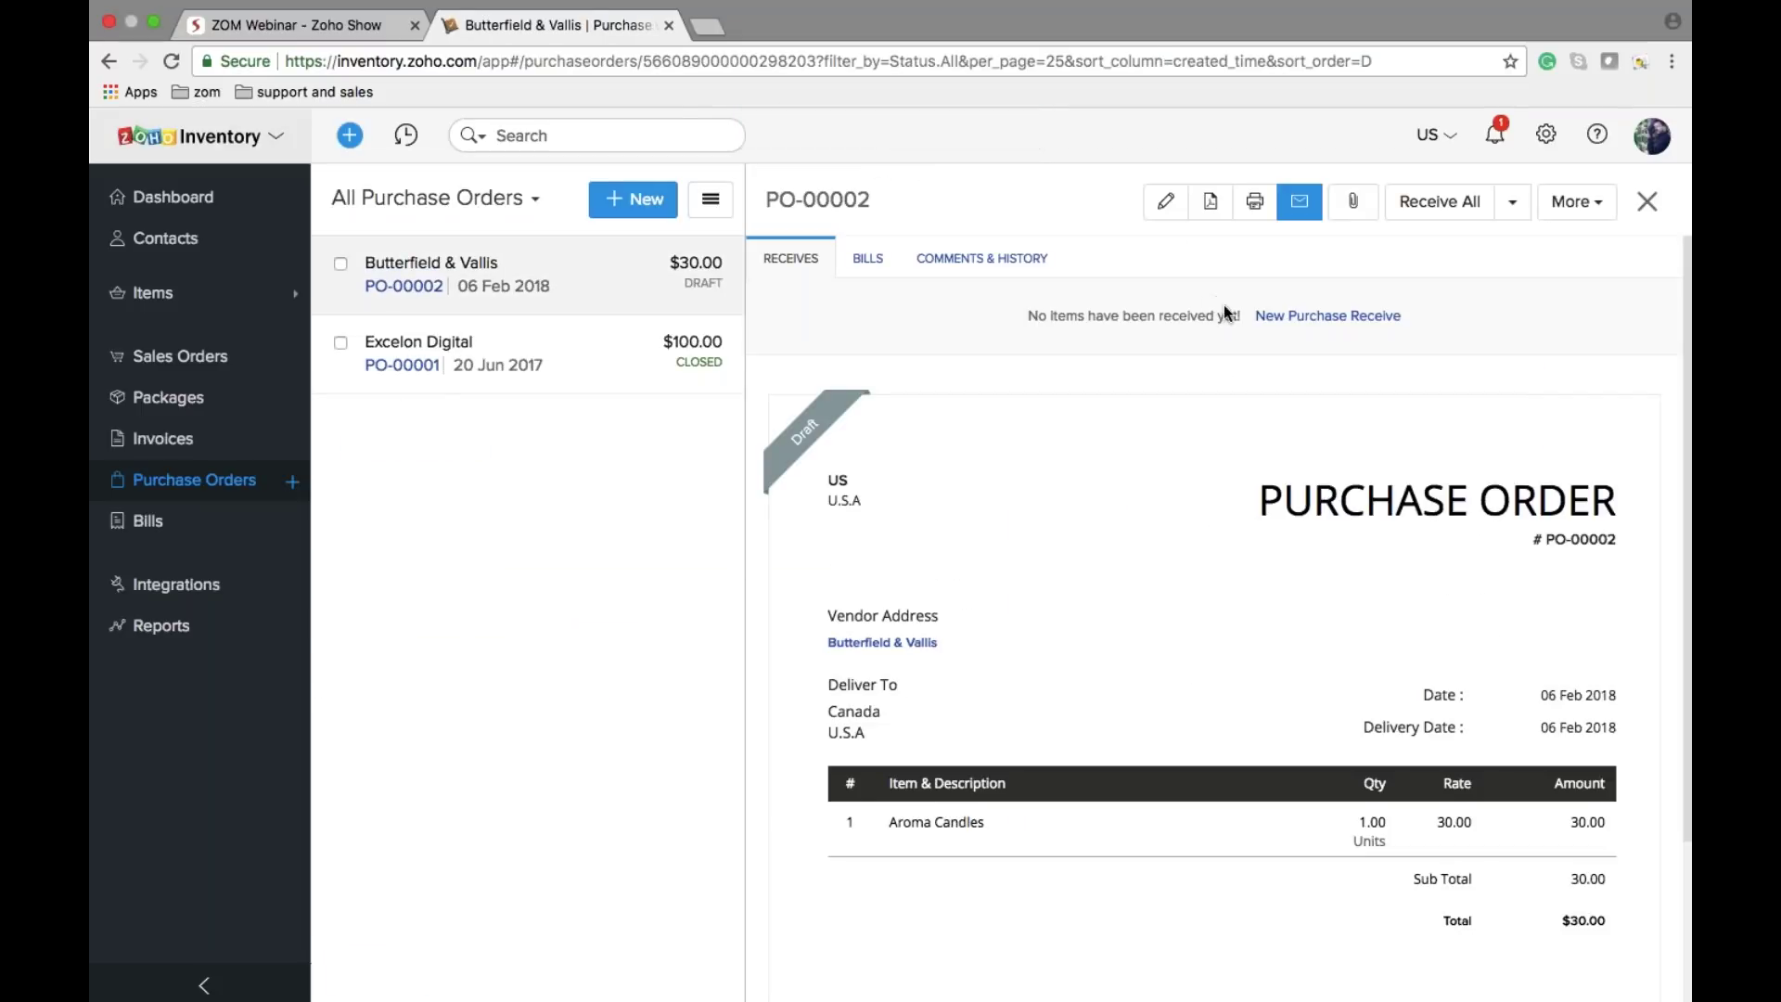
Step: Receive the ordered goods under purchase receive number 351642
click(1266, 317)
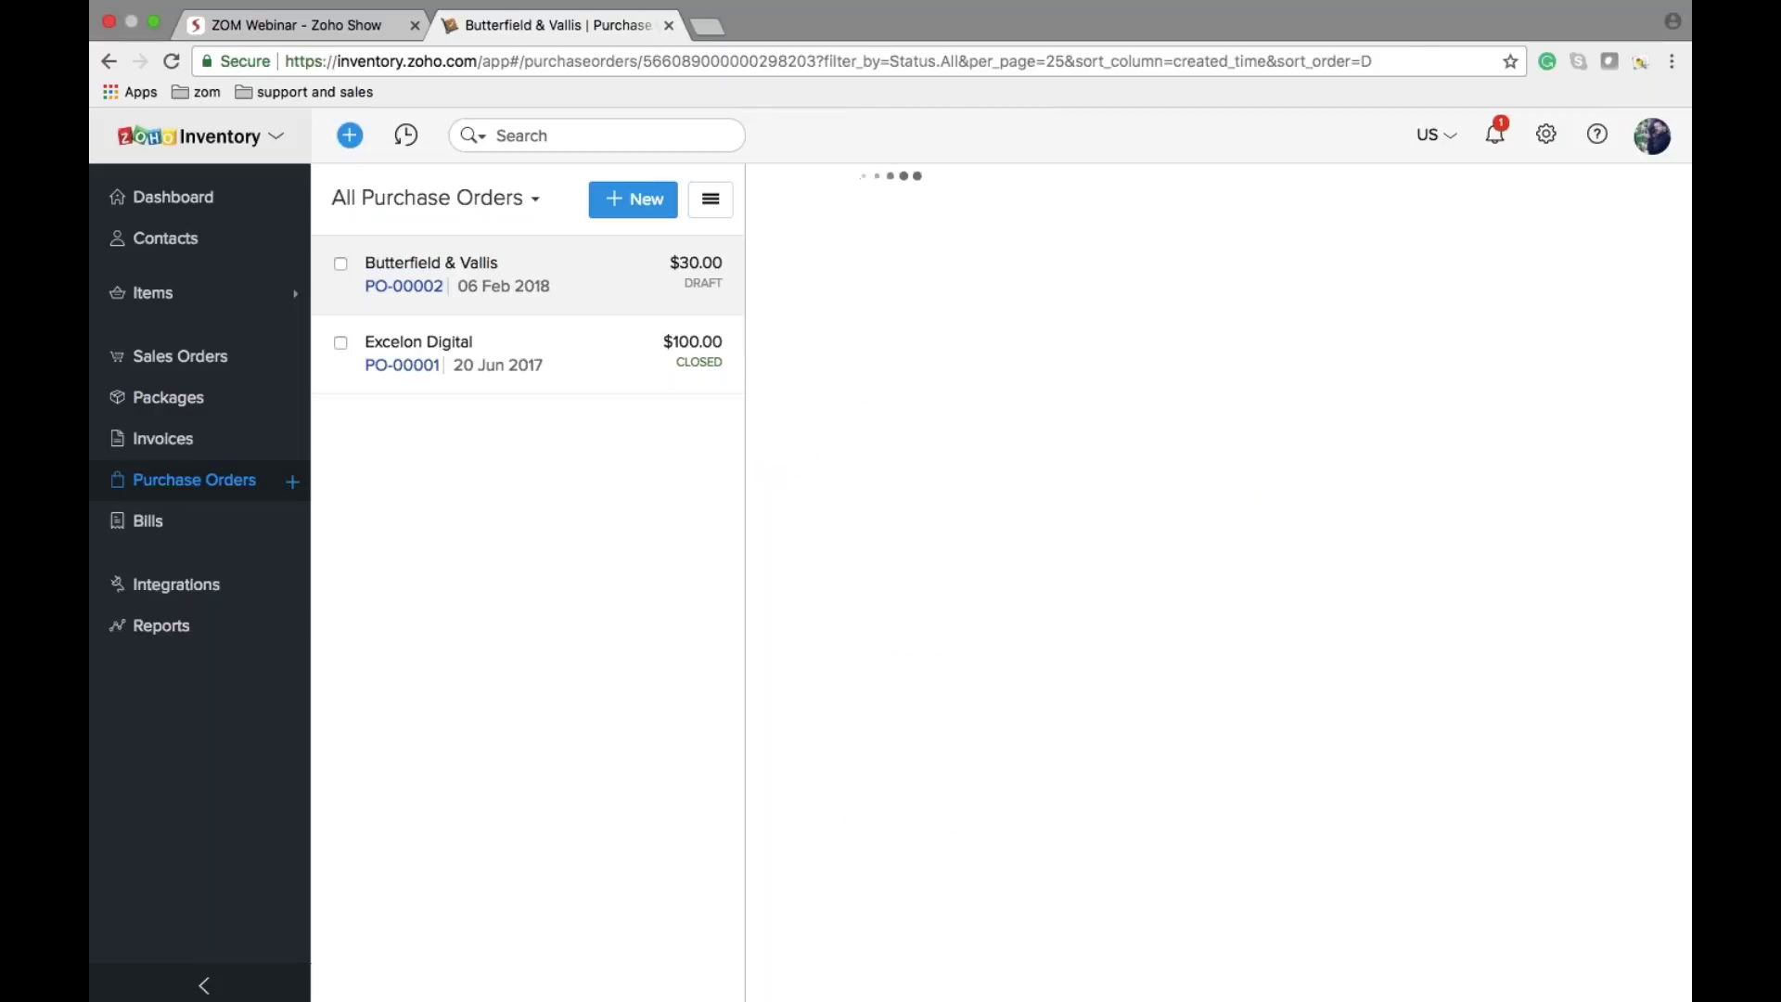
text(351642)
click(816, 623)
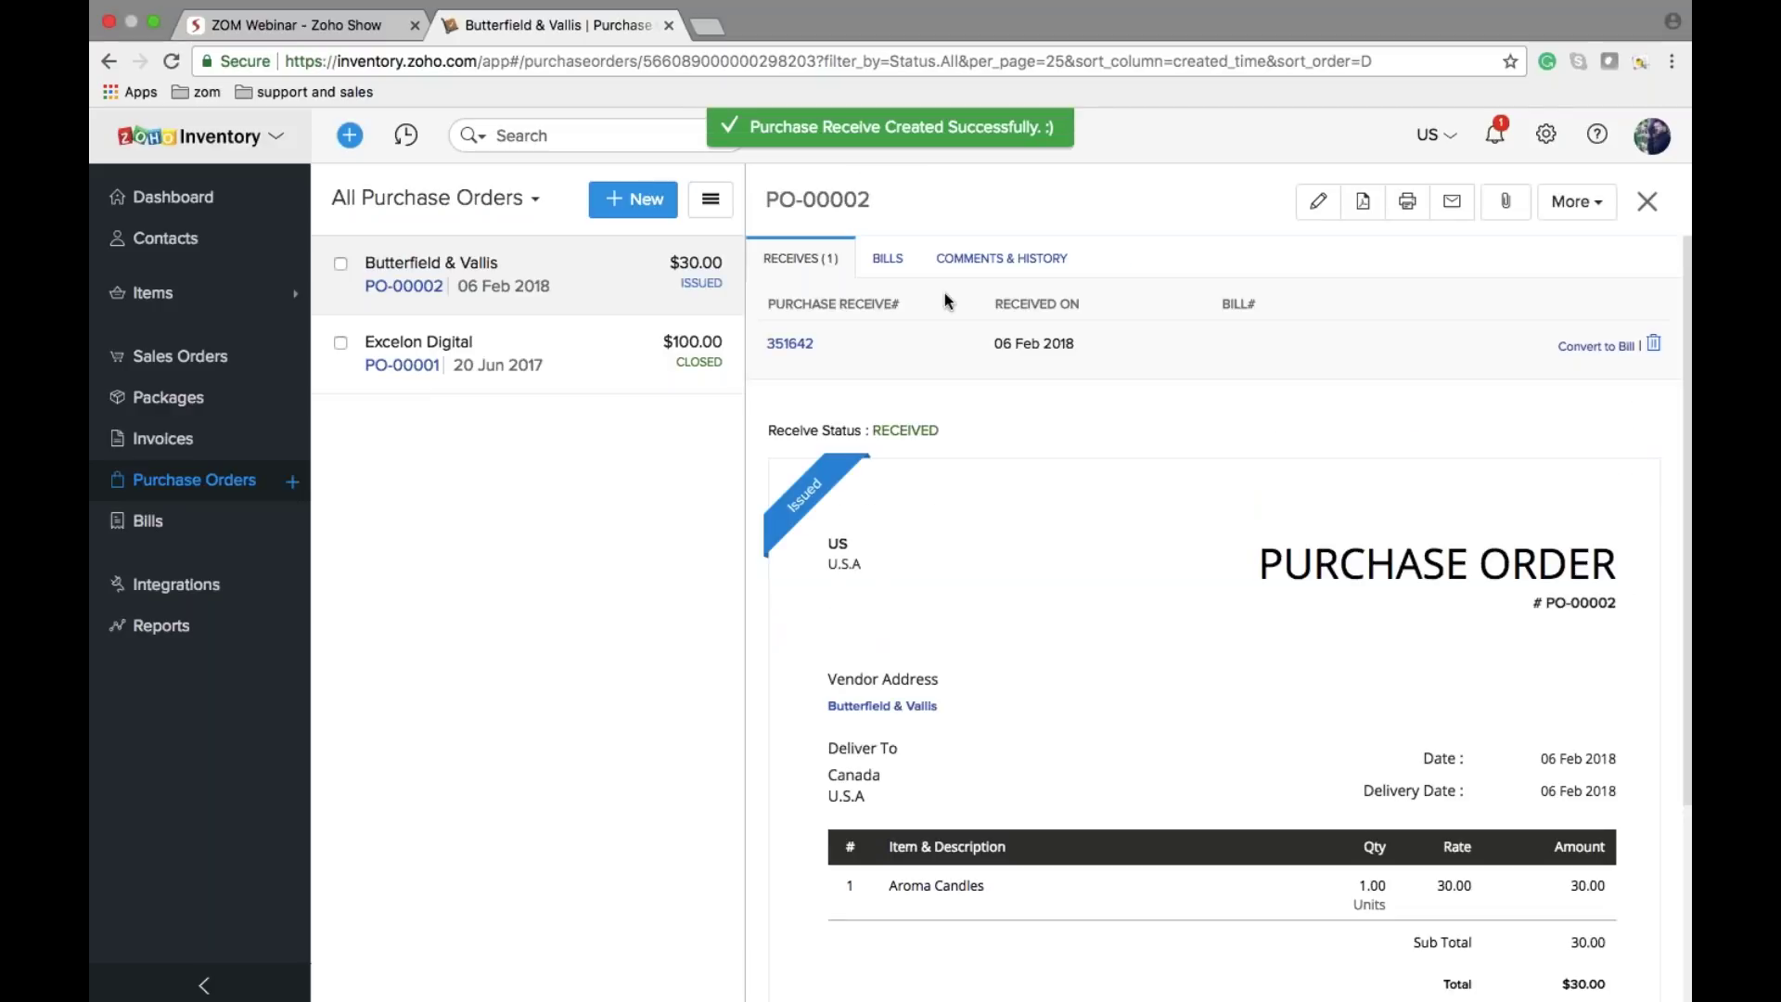
Step: Convert the order to open bill 176234 and record its $30 cash payment
click(1588, 346)
click(788, 399)
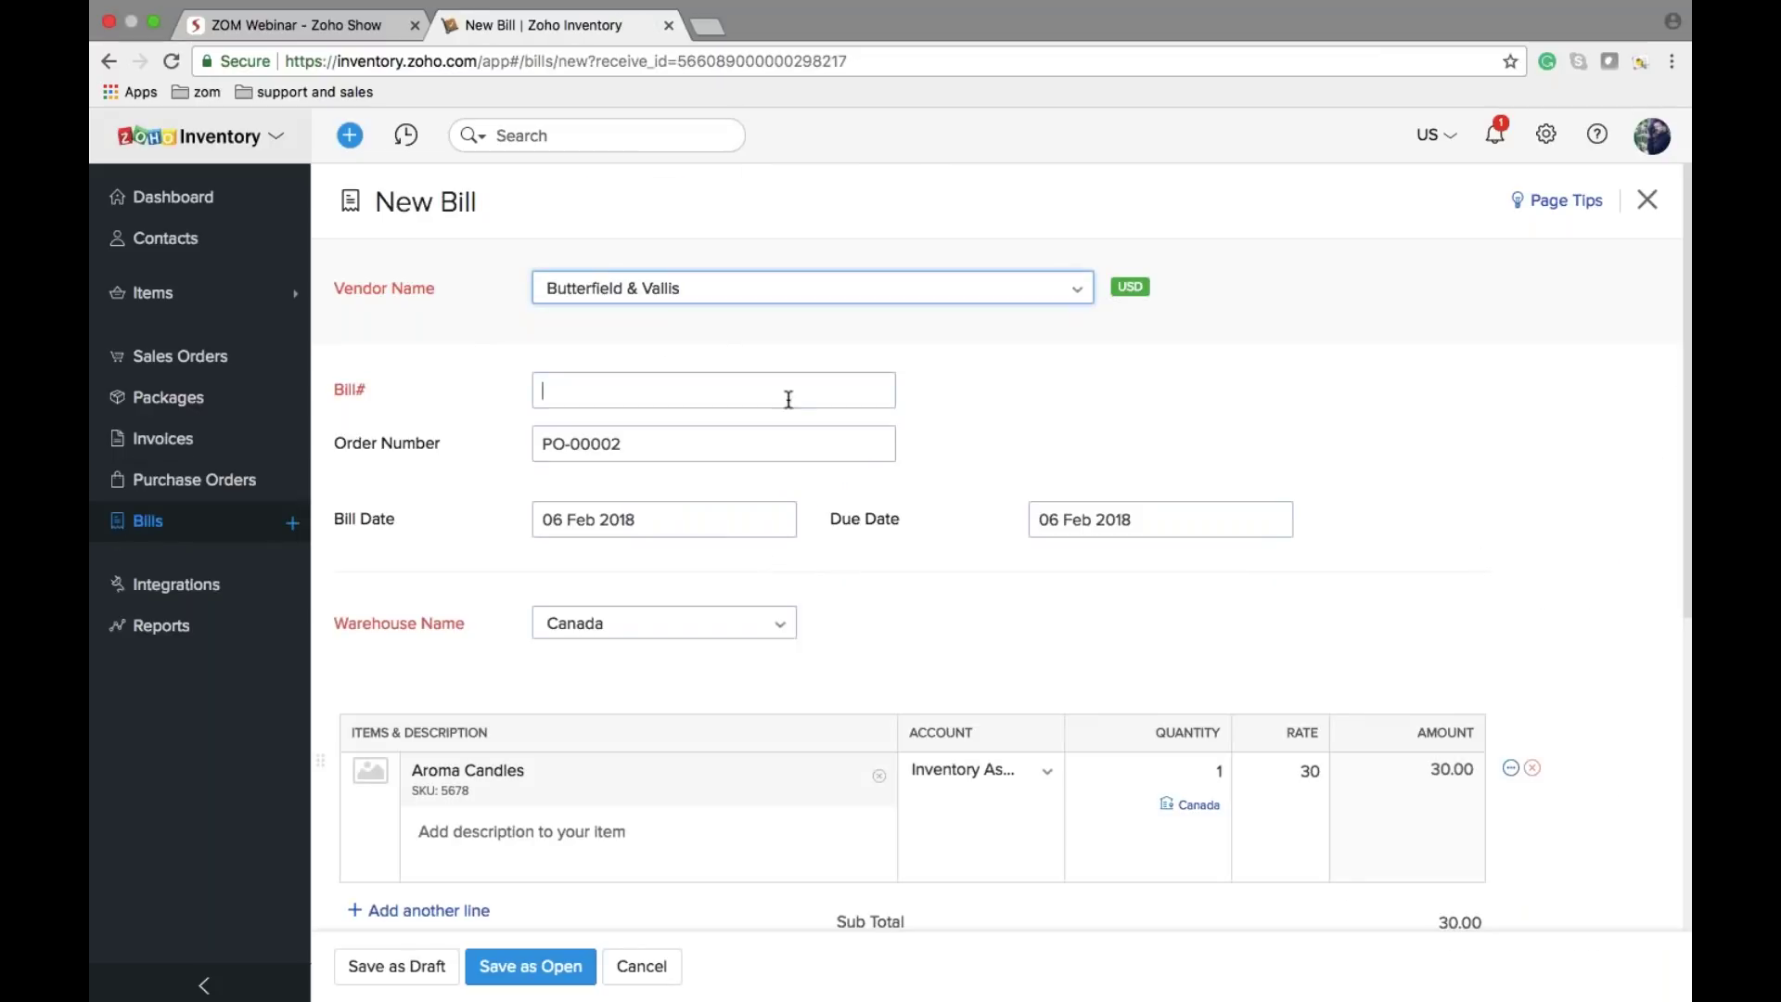
text(176234)
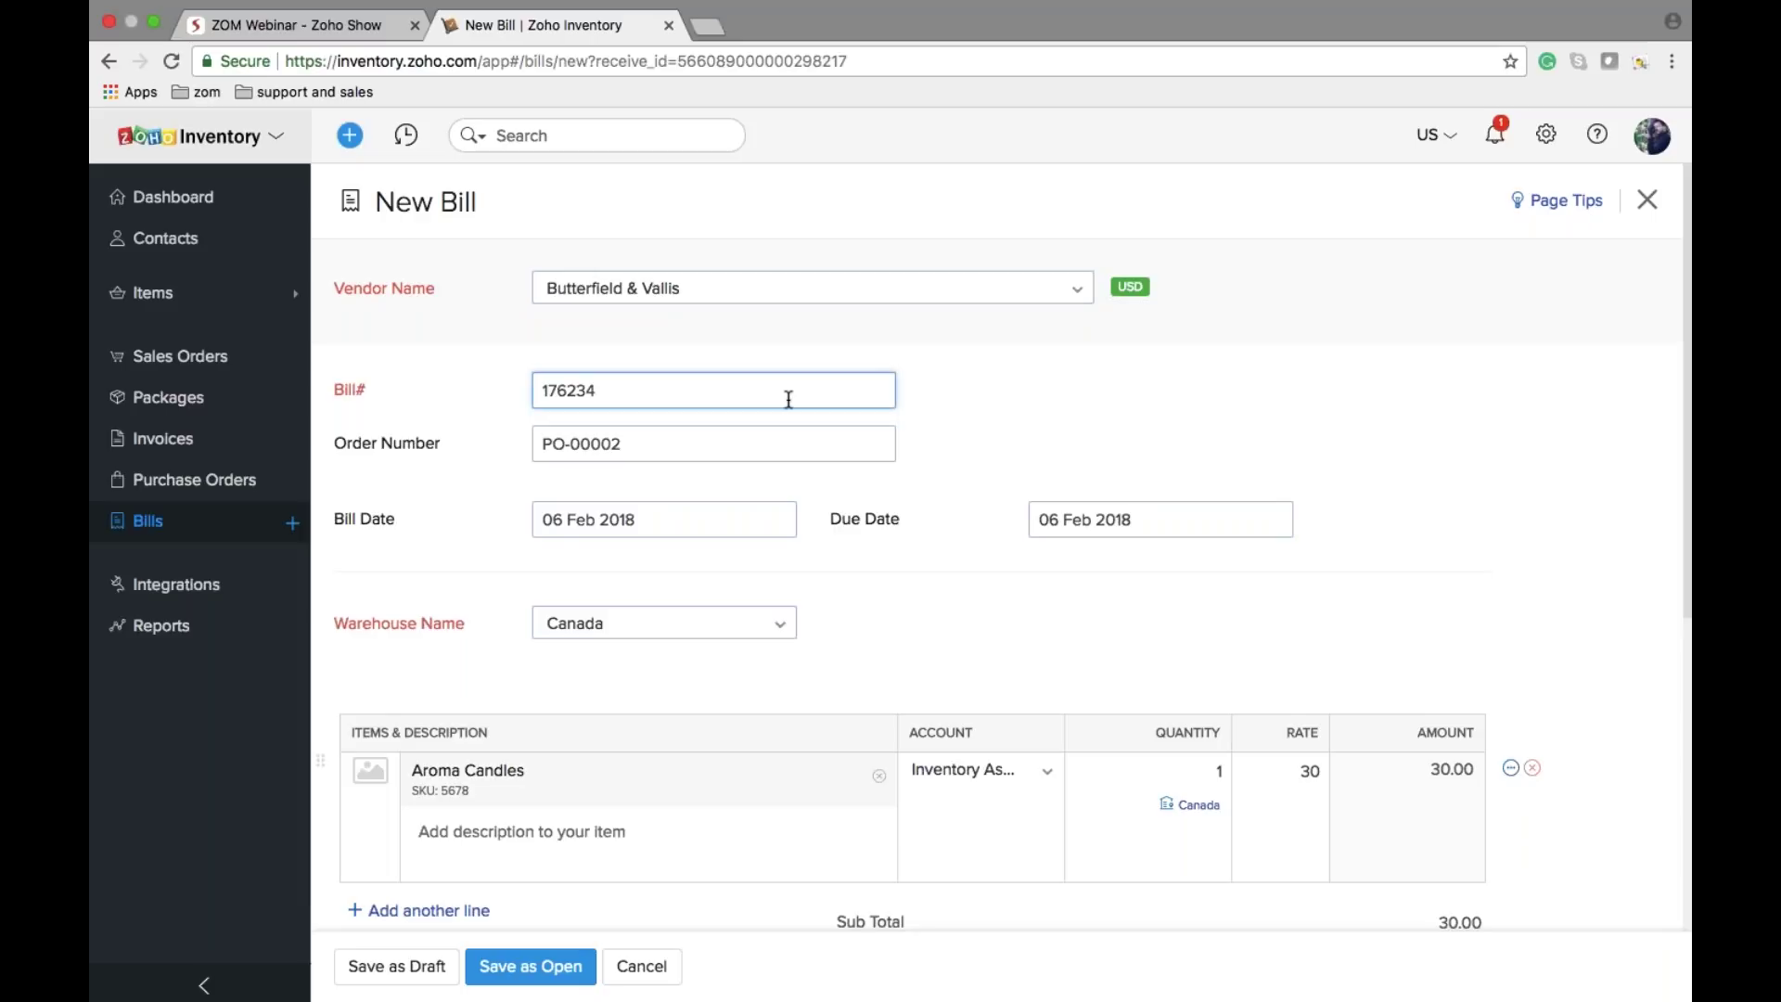
scroll(788, 399, down, 3)
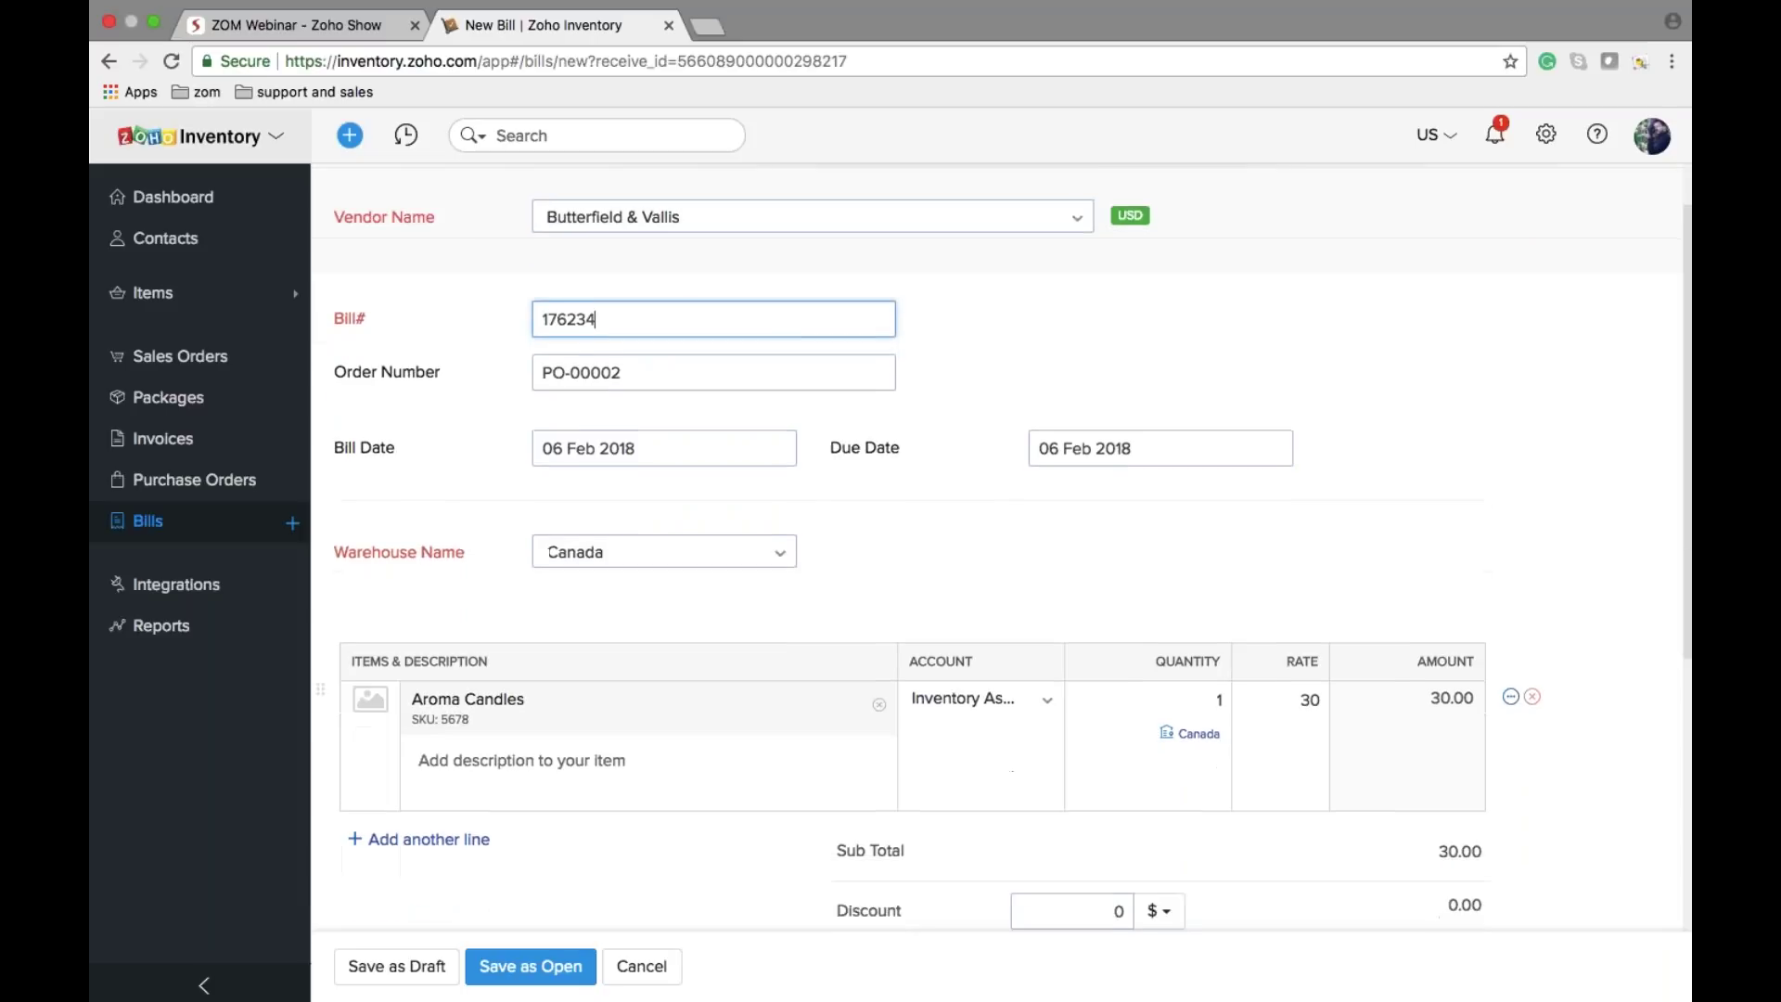
click(511, 966)
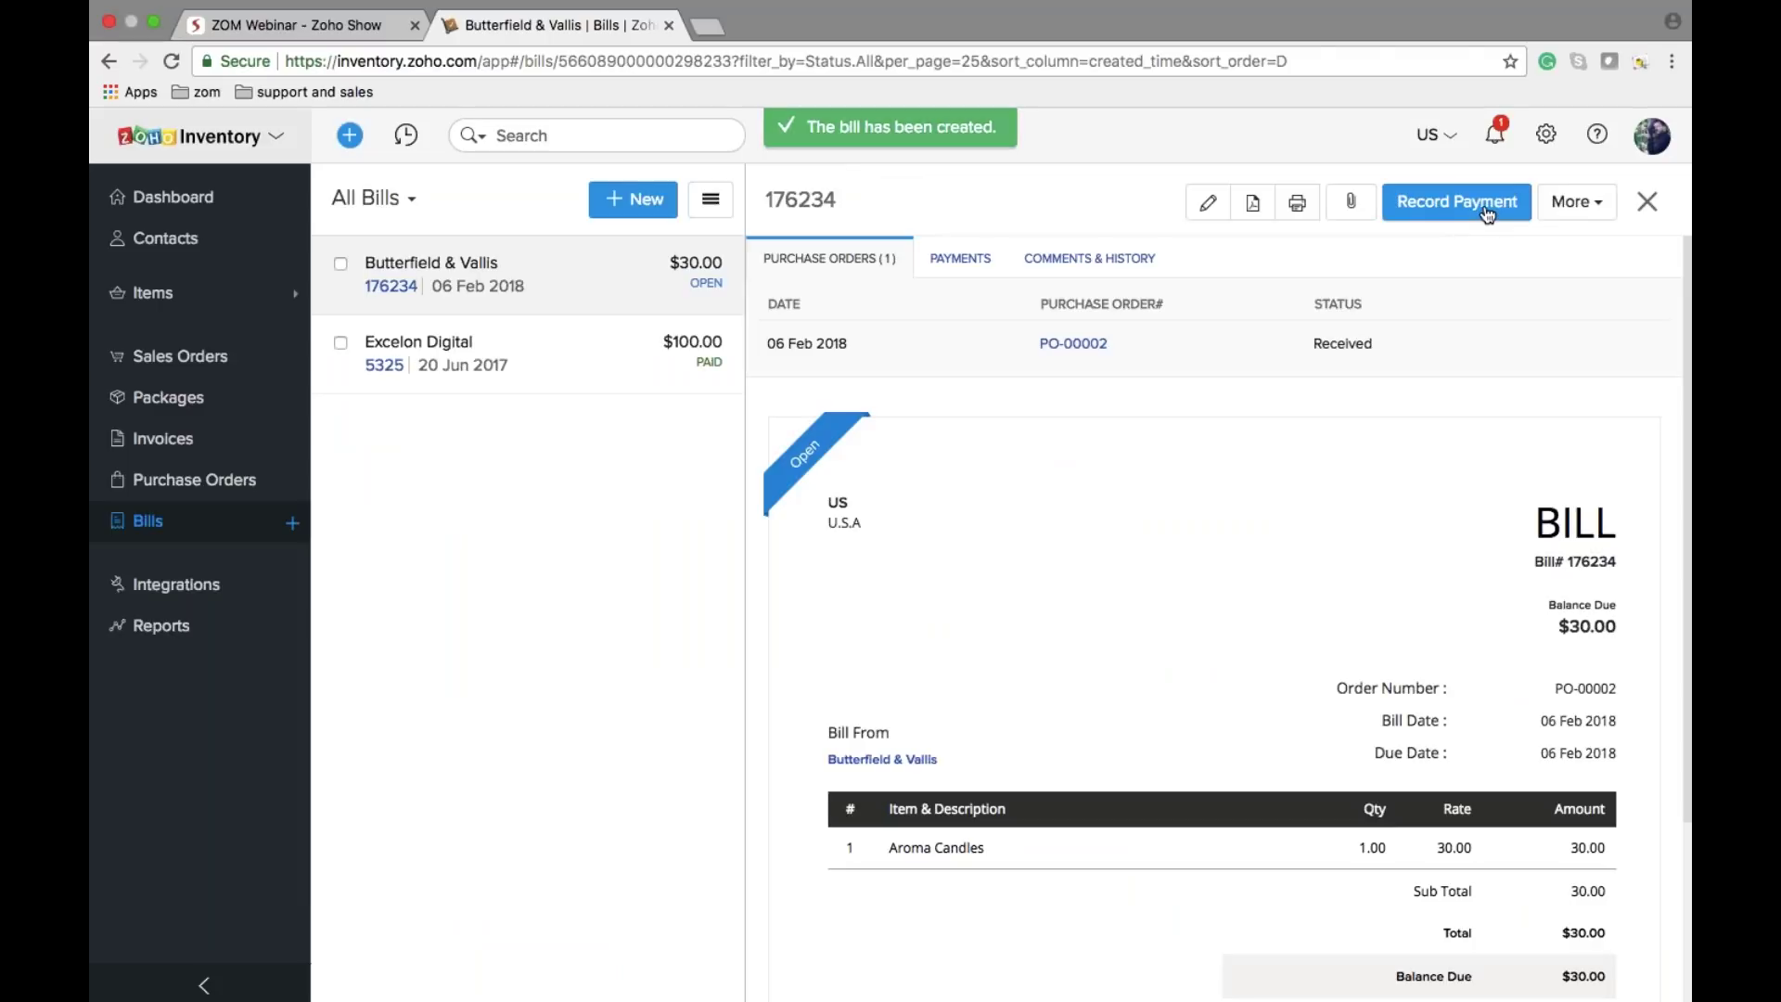
click(1454, 205)
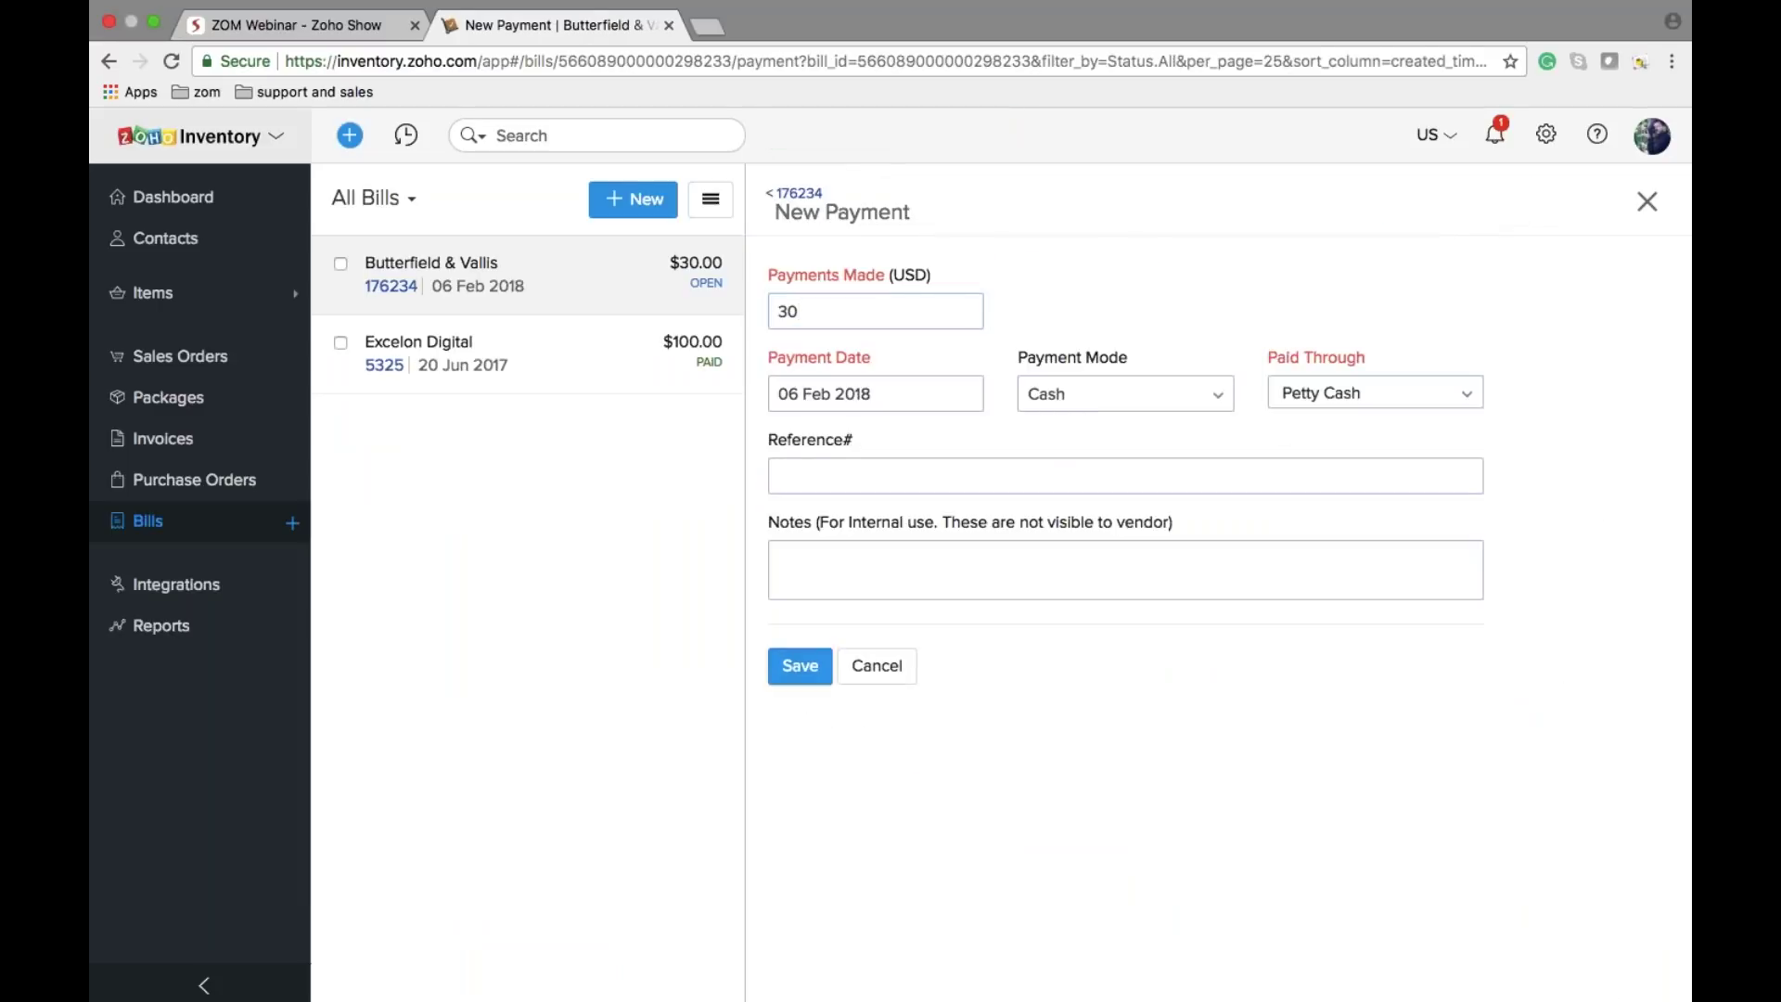
click(799, 665)
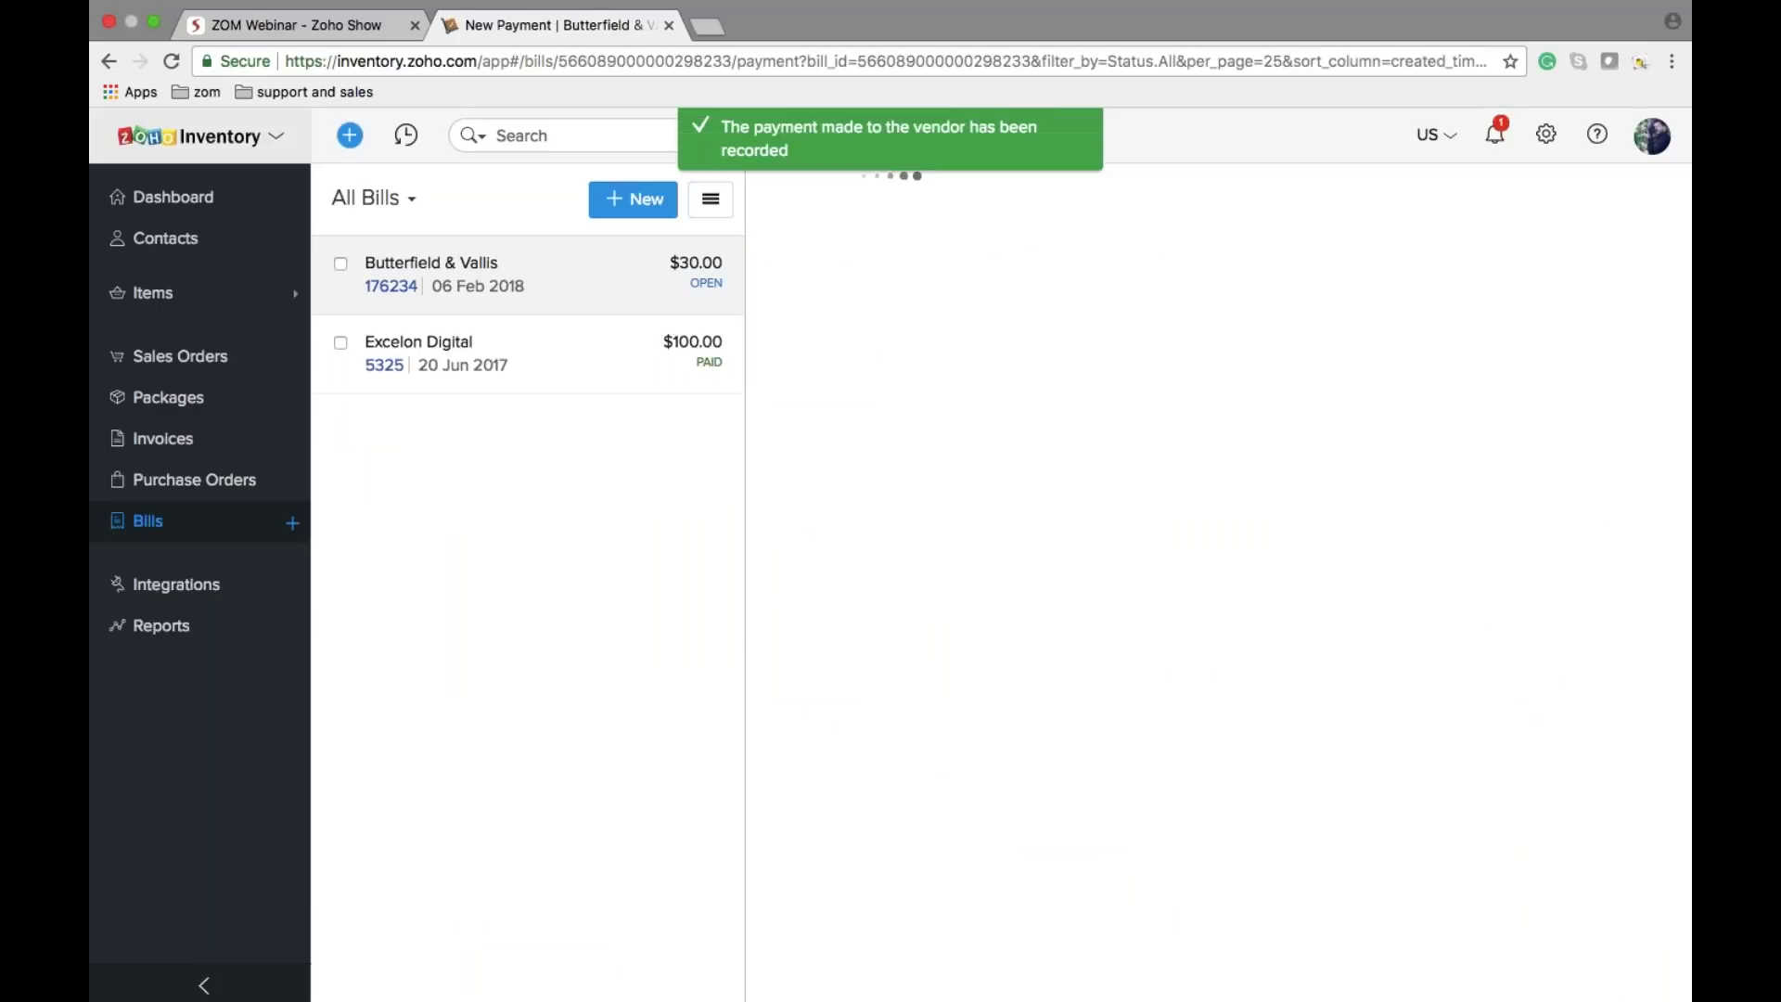
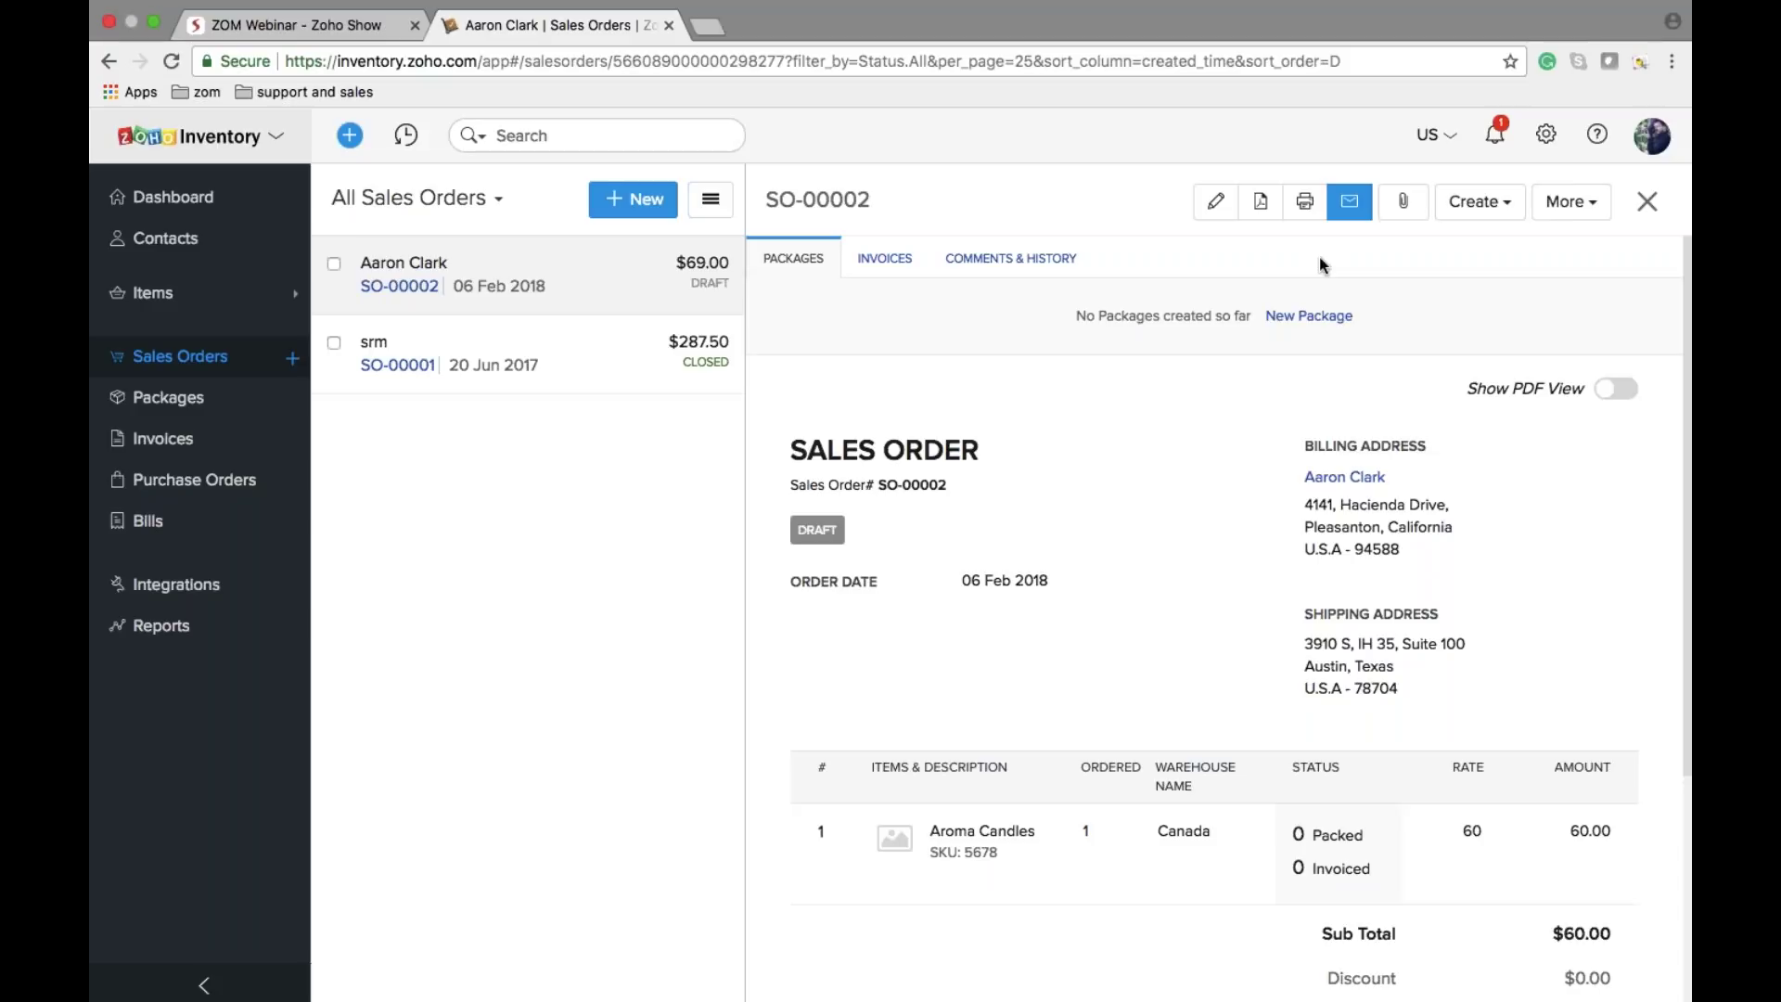
Step: Create package 2154 holding one Aroma Candles unit for SO-00002, leaving it unshipped
click(1309, 316)
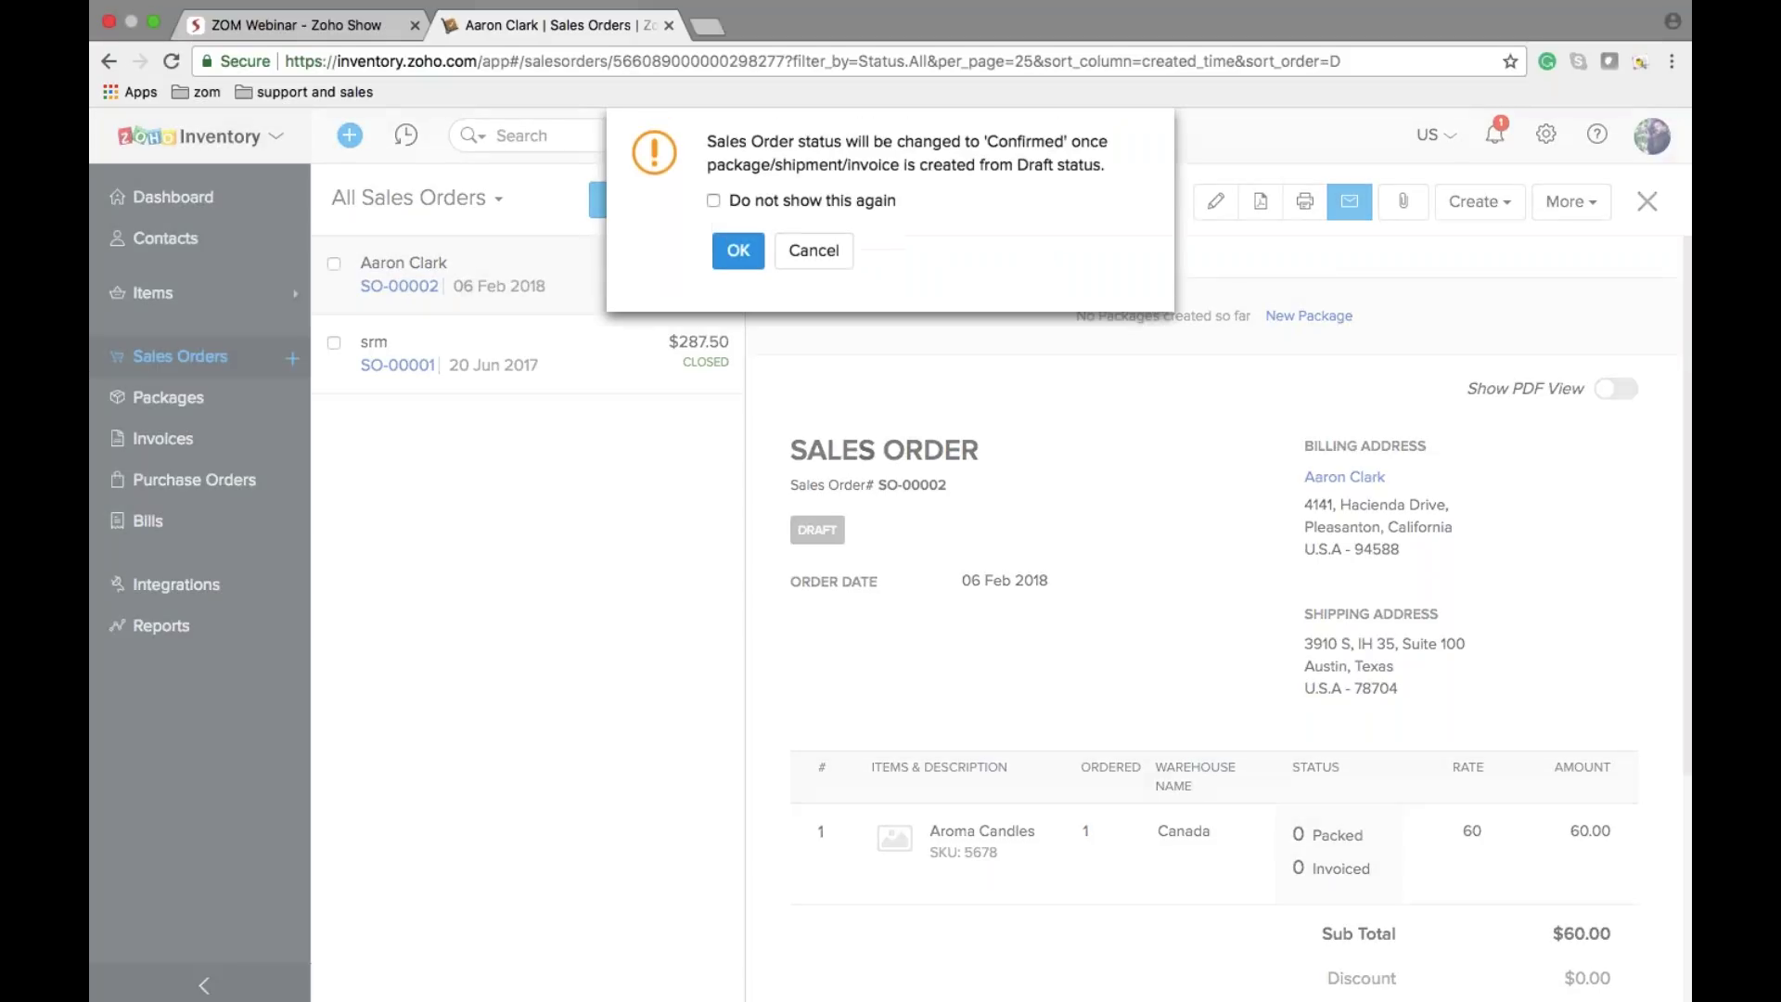
click(738, 252)
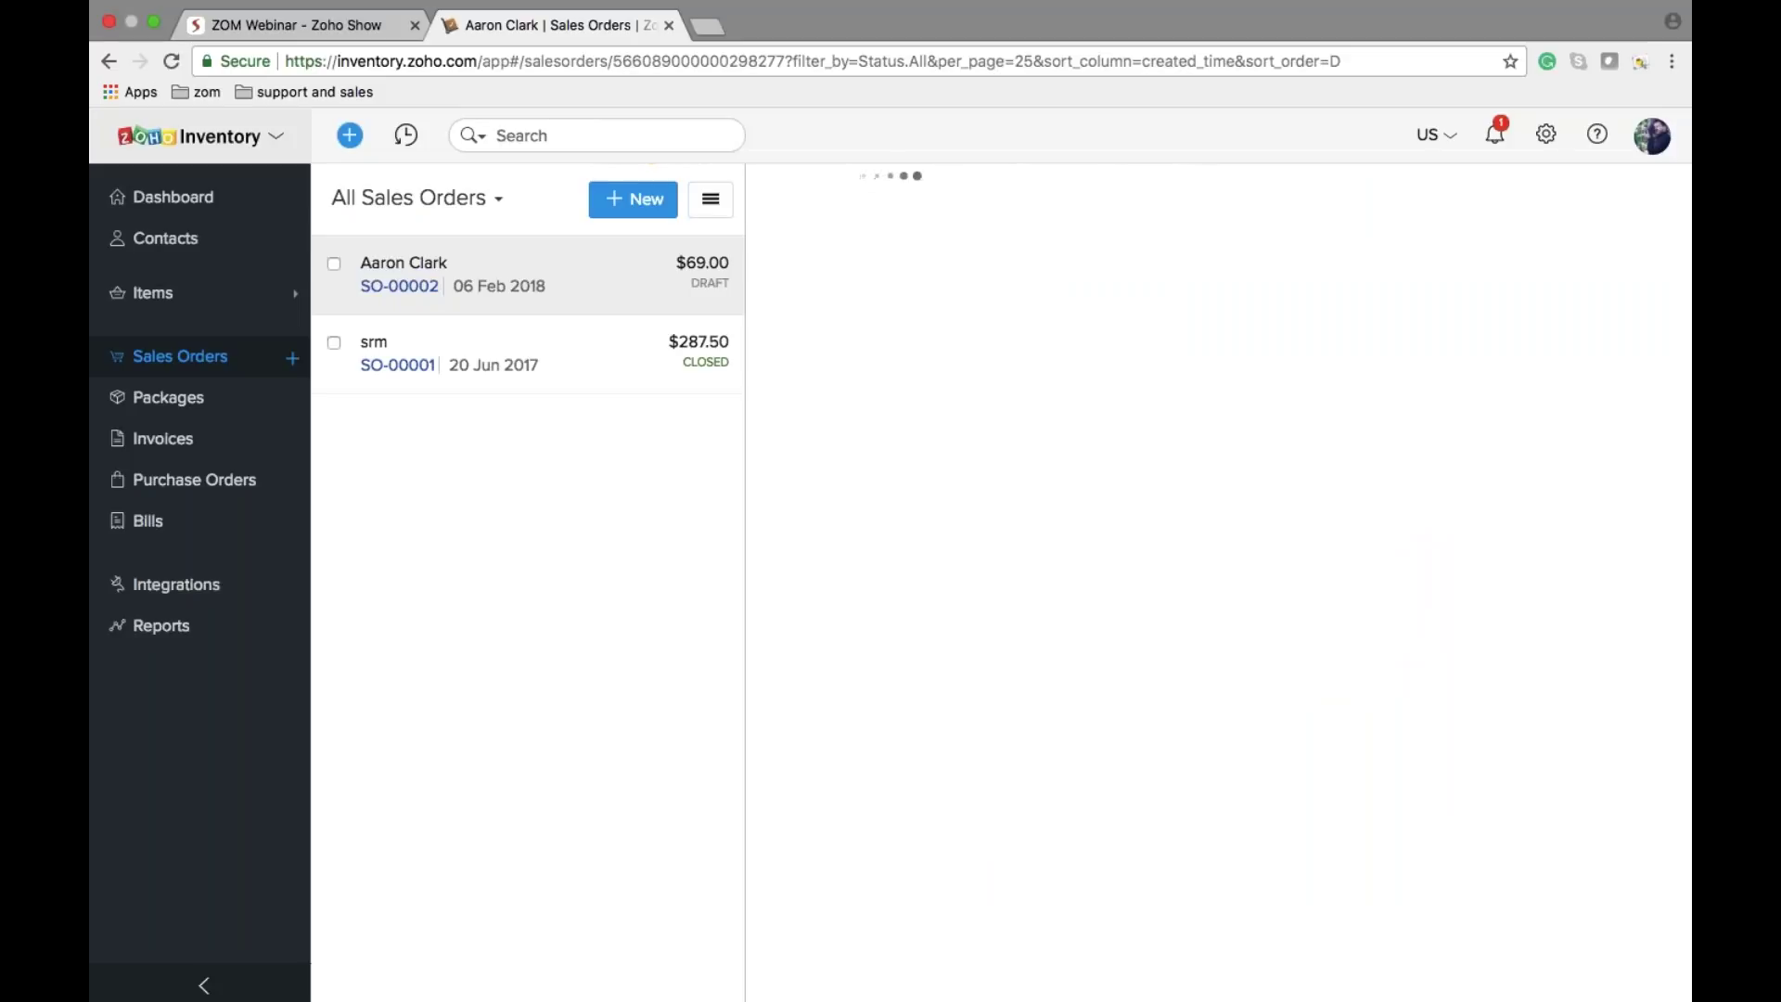
text(2154)
key(Return)
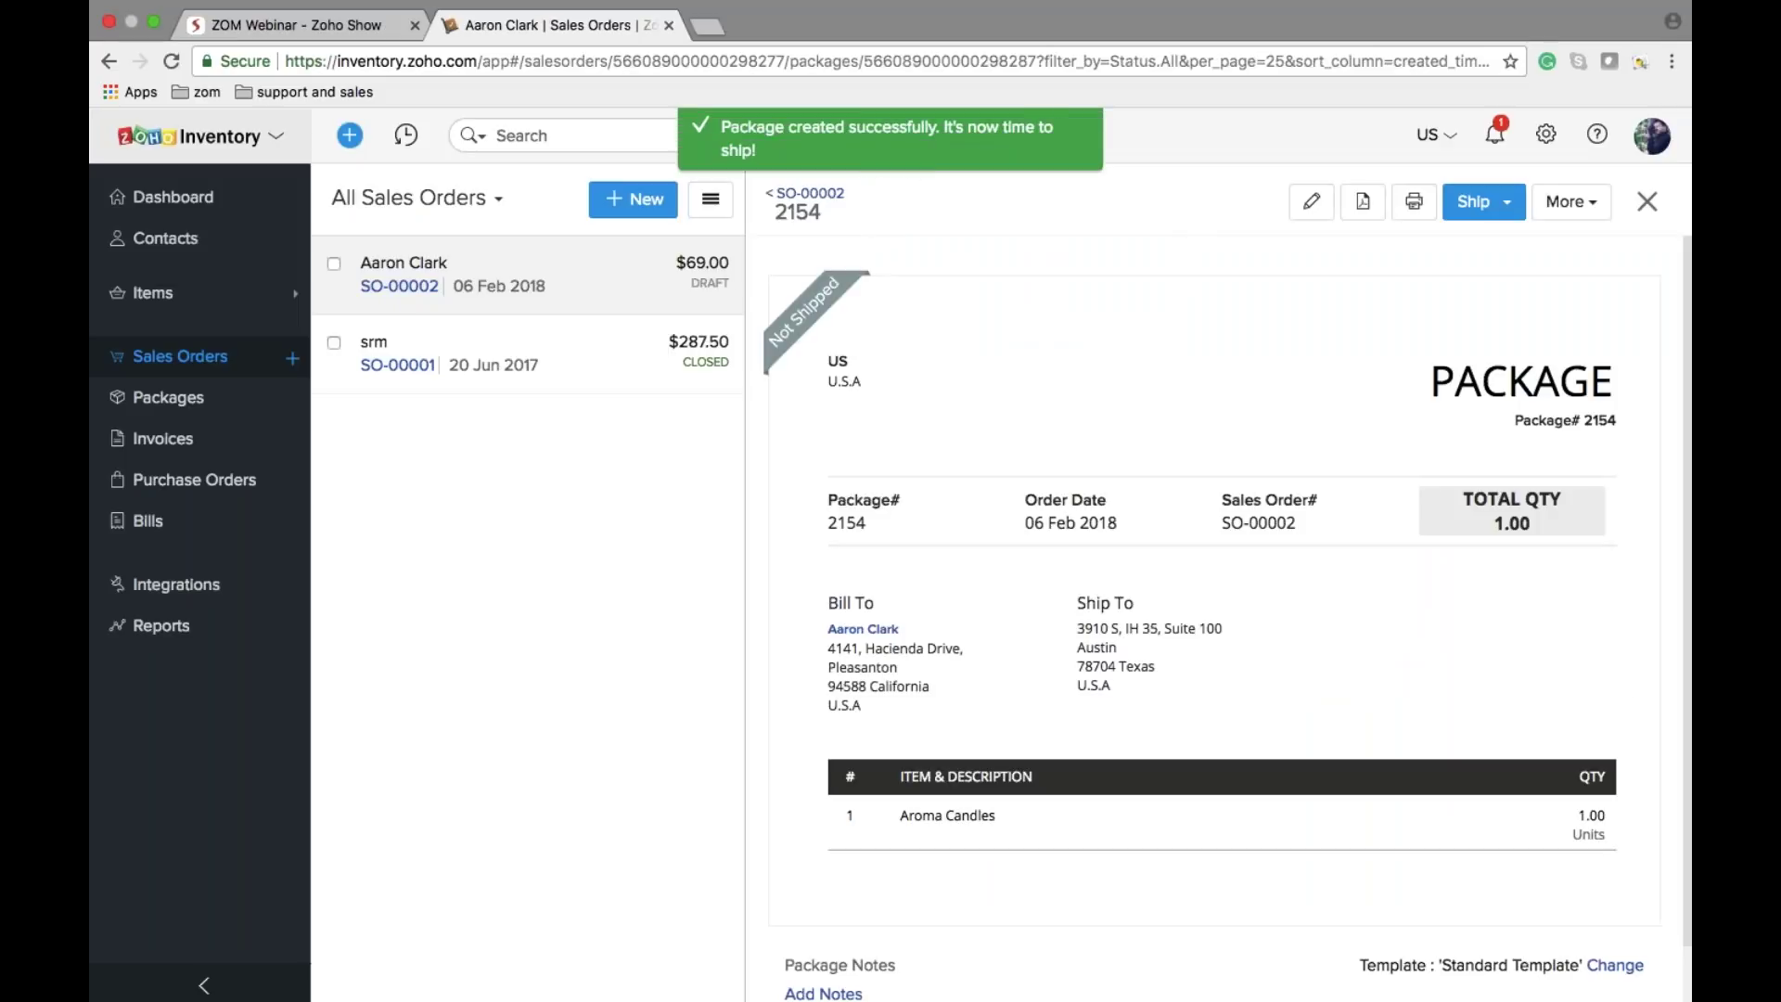
click(1481, 201)
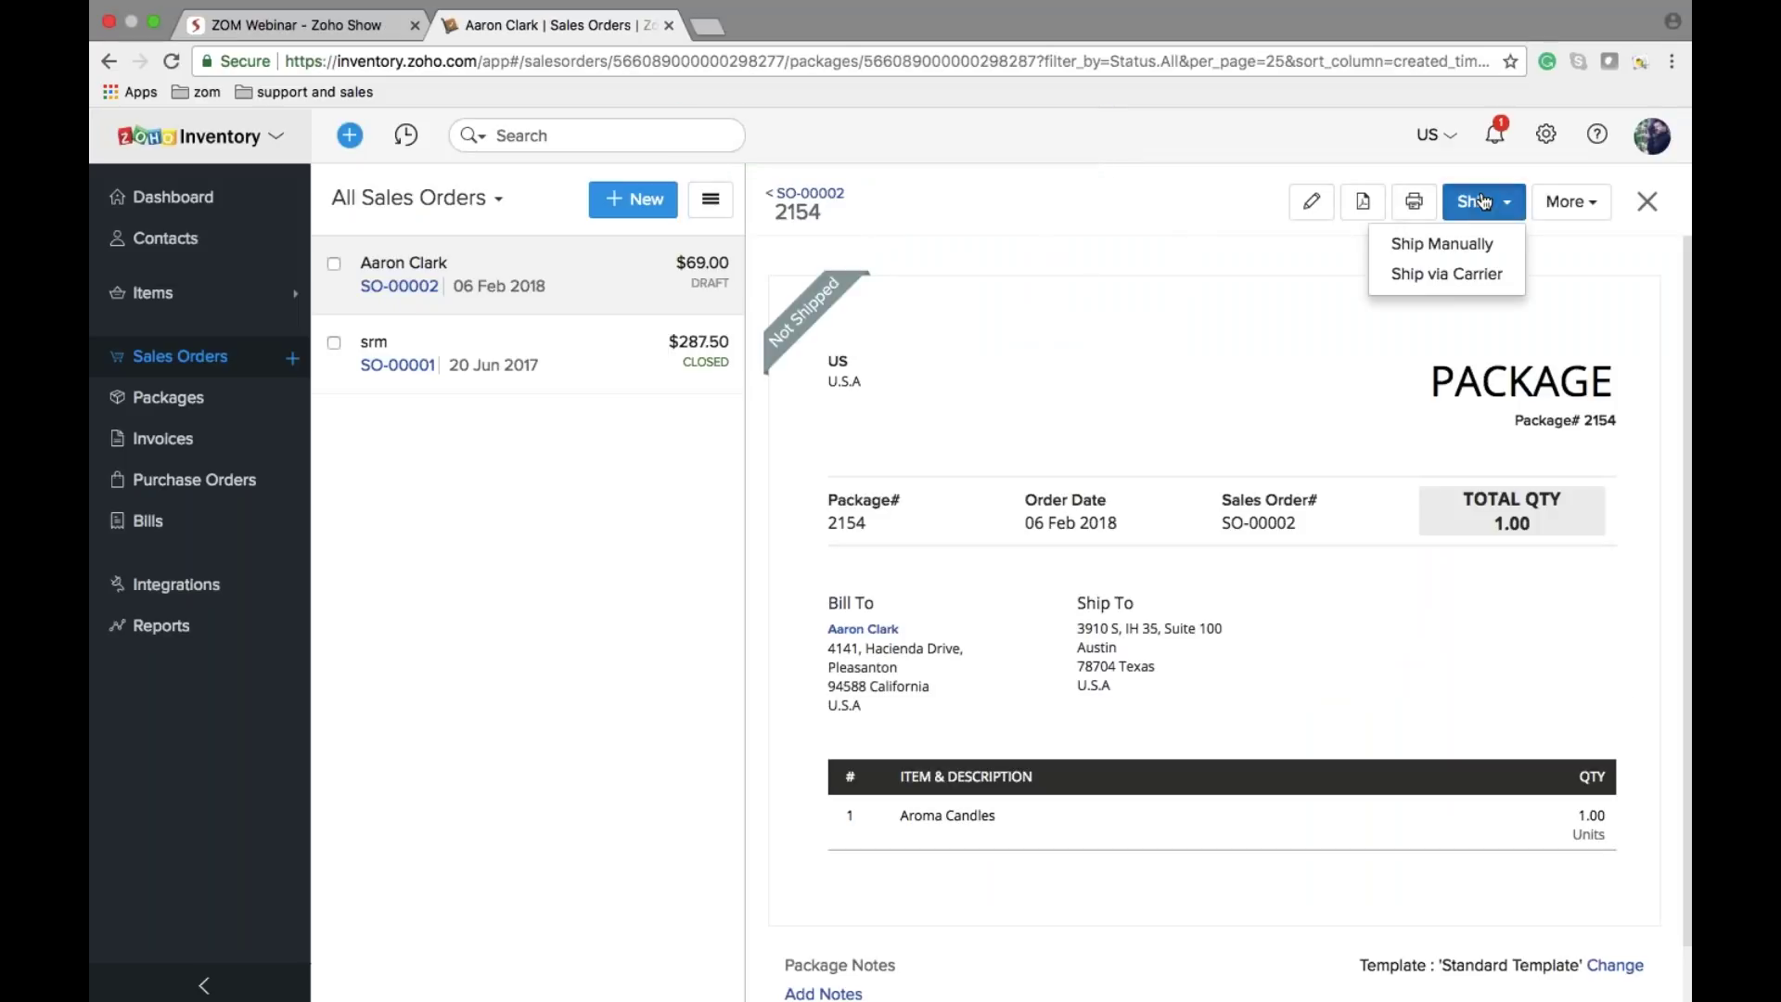
Step: Record a manual shipment 715 for package 2154 via fedex with tracking number 71684
click(1451, 261)
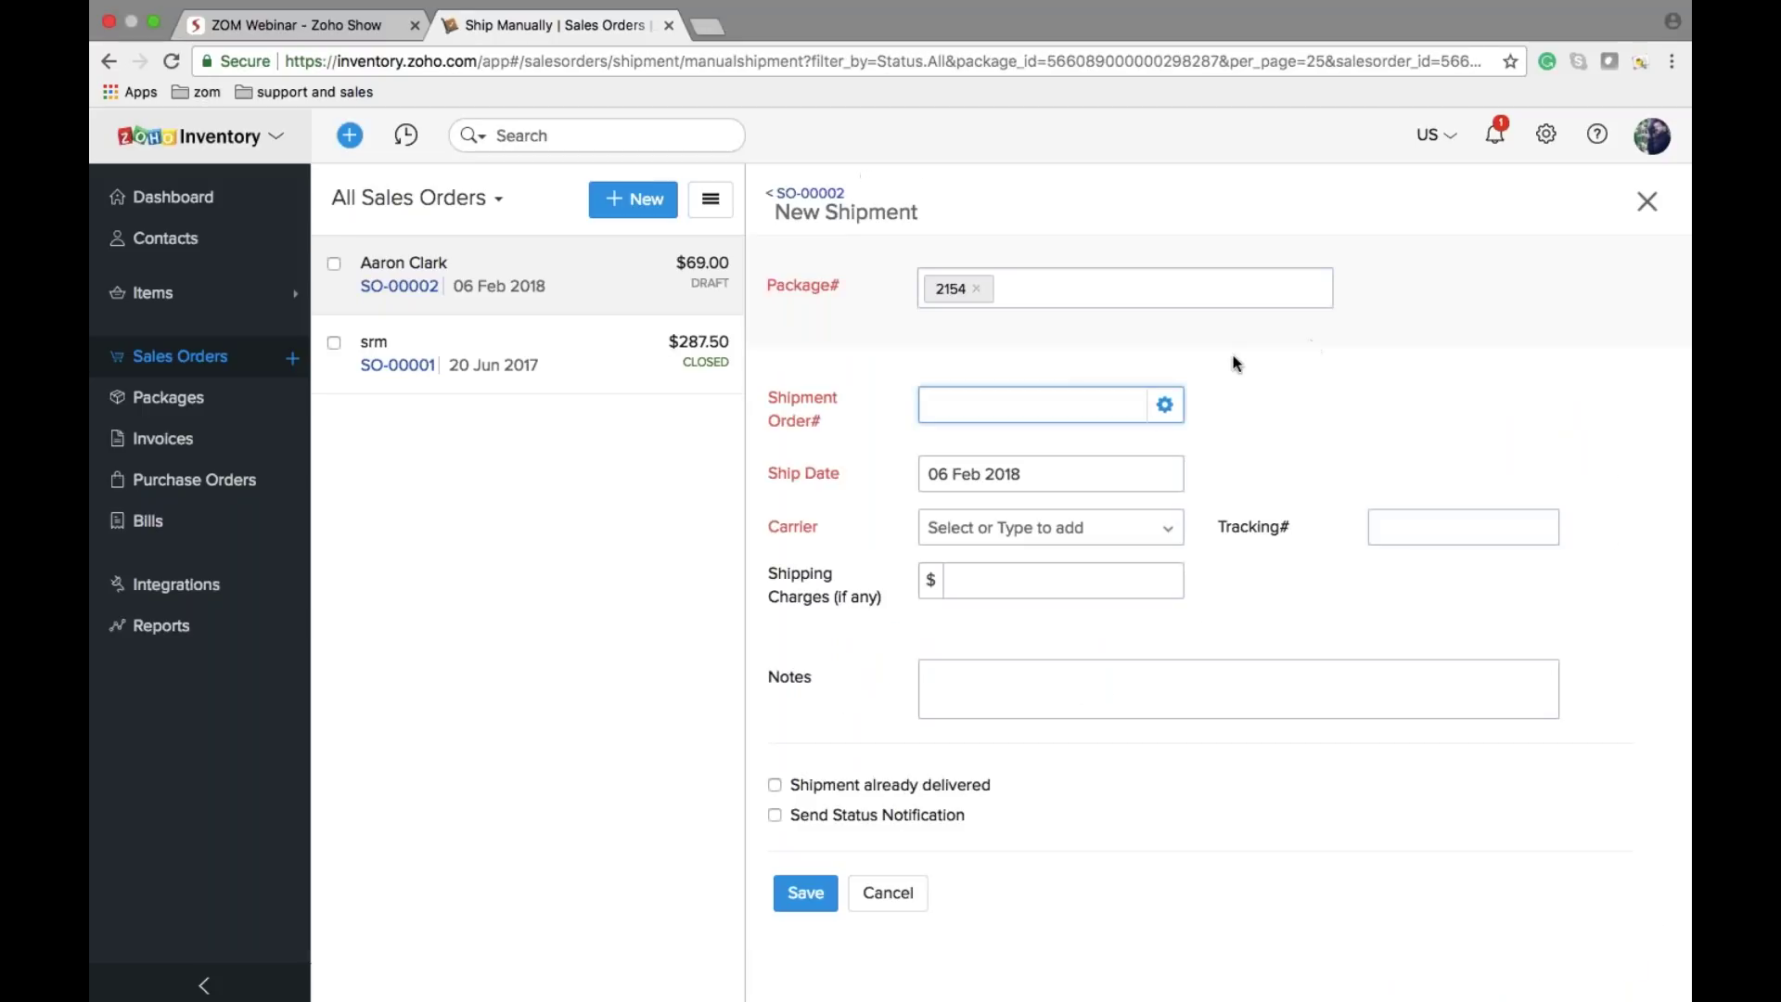
text(715)
click(1059, 523)
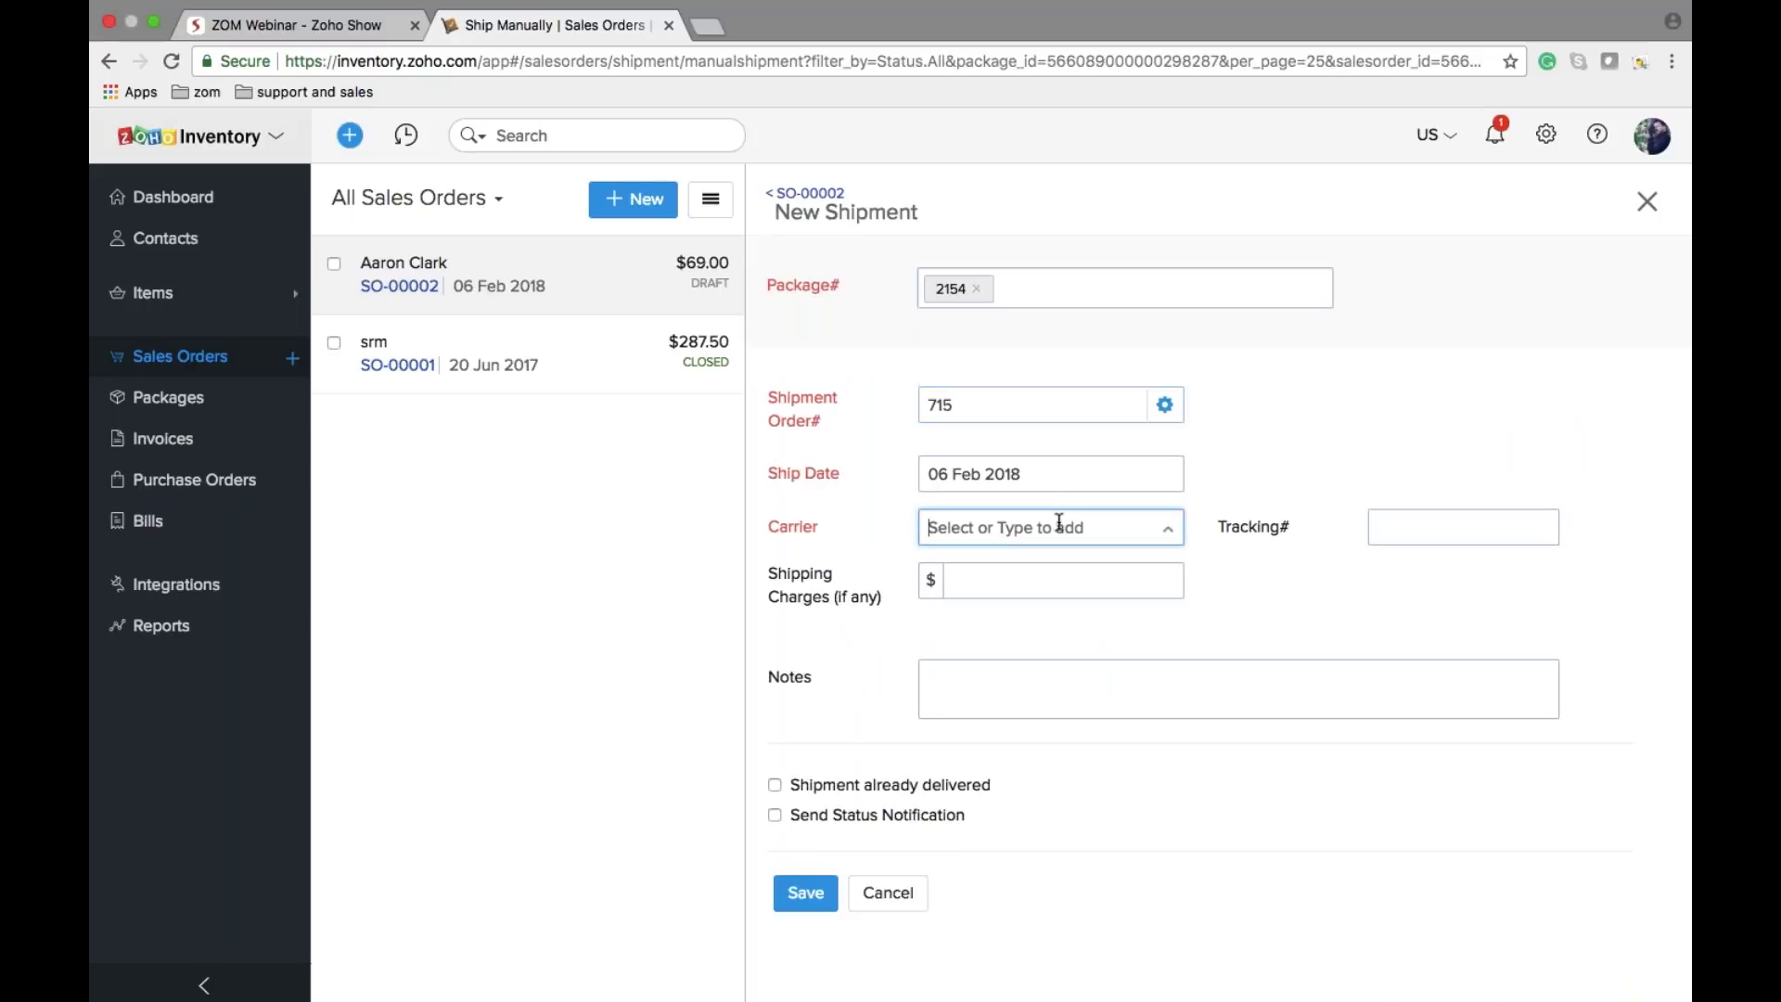
text(871245)
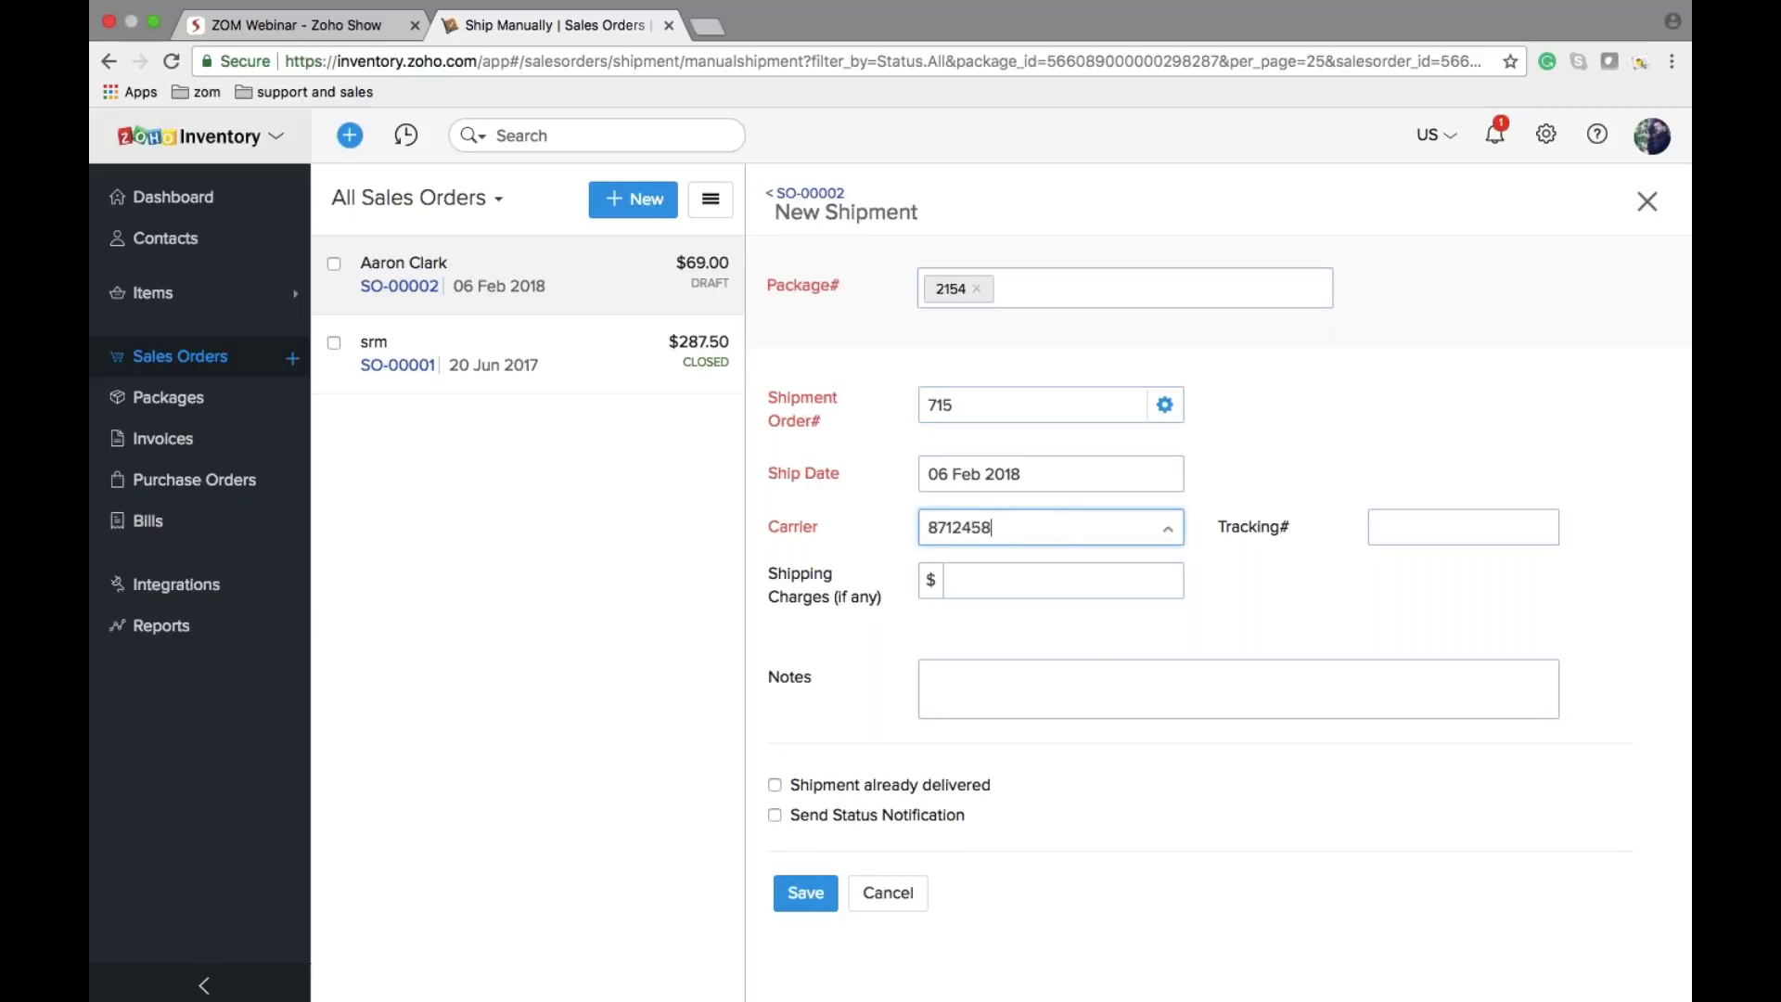
key(BackSpace)
key(BackSpace)
key(BackSpace)
key(BackSpace)
key(BackSpace)
key(BackSpace)
text(fedex)
click(1462, 527)
text(71684)
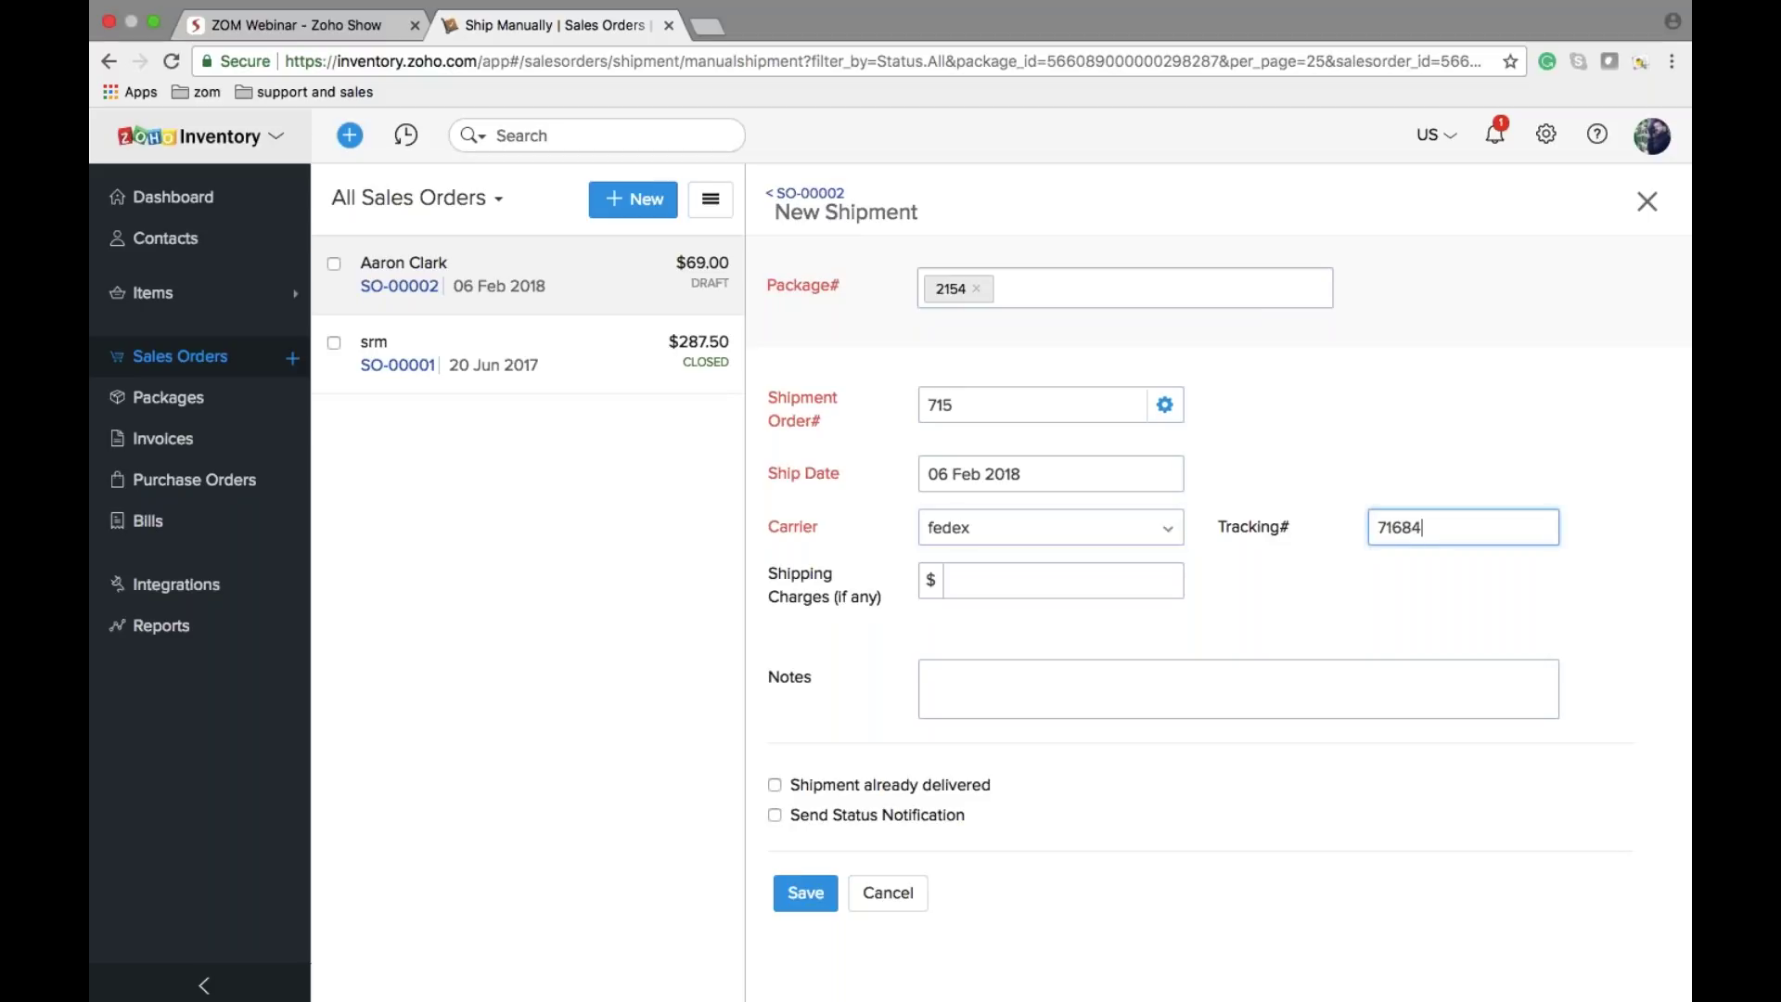
click(806, 893)
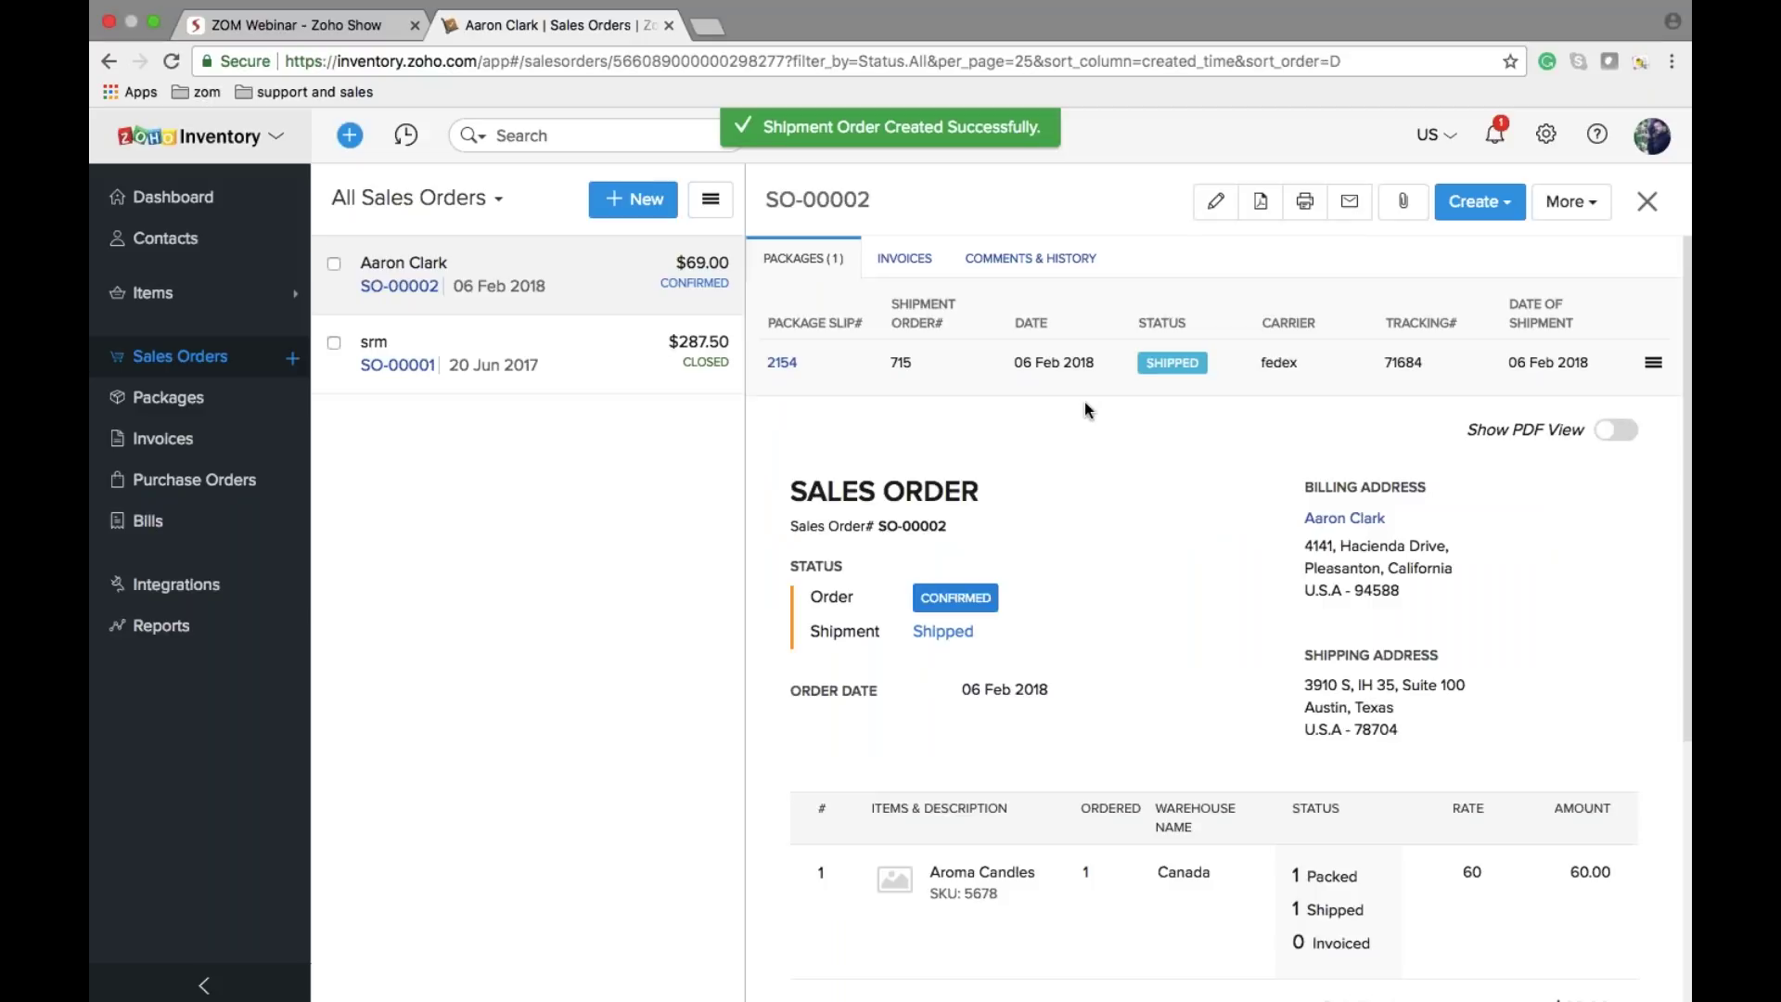
Step: Mark the fedex shipment as delivered and view the order's invoices
click(1652, 362)
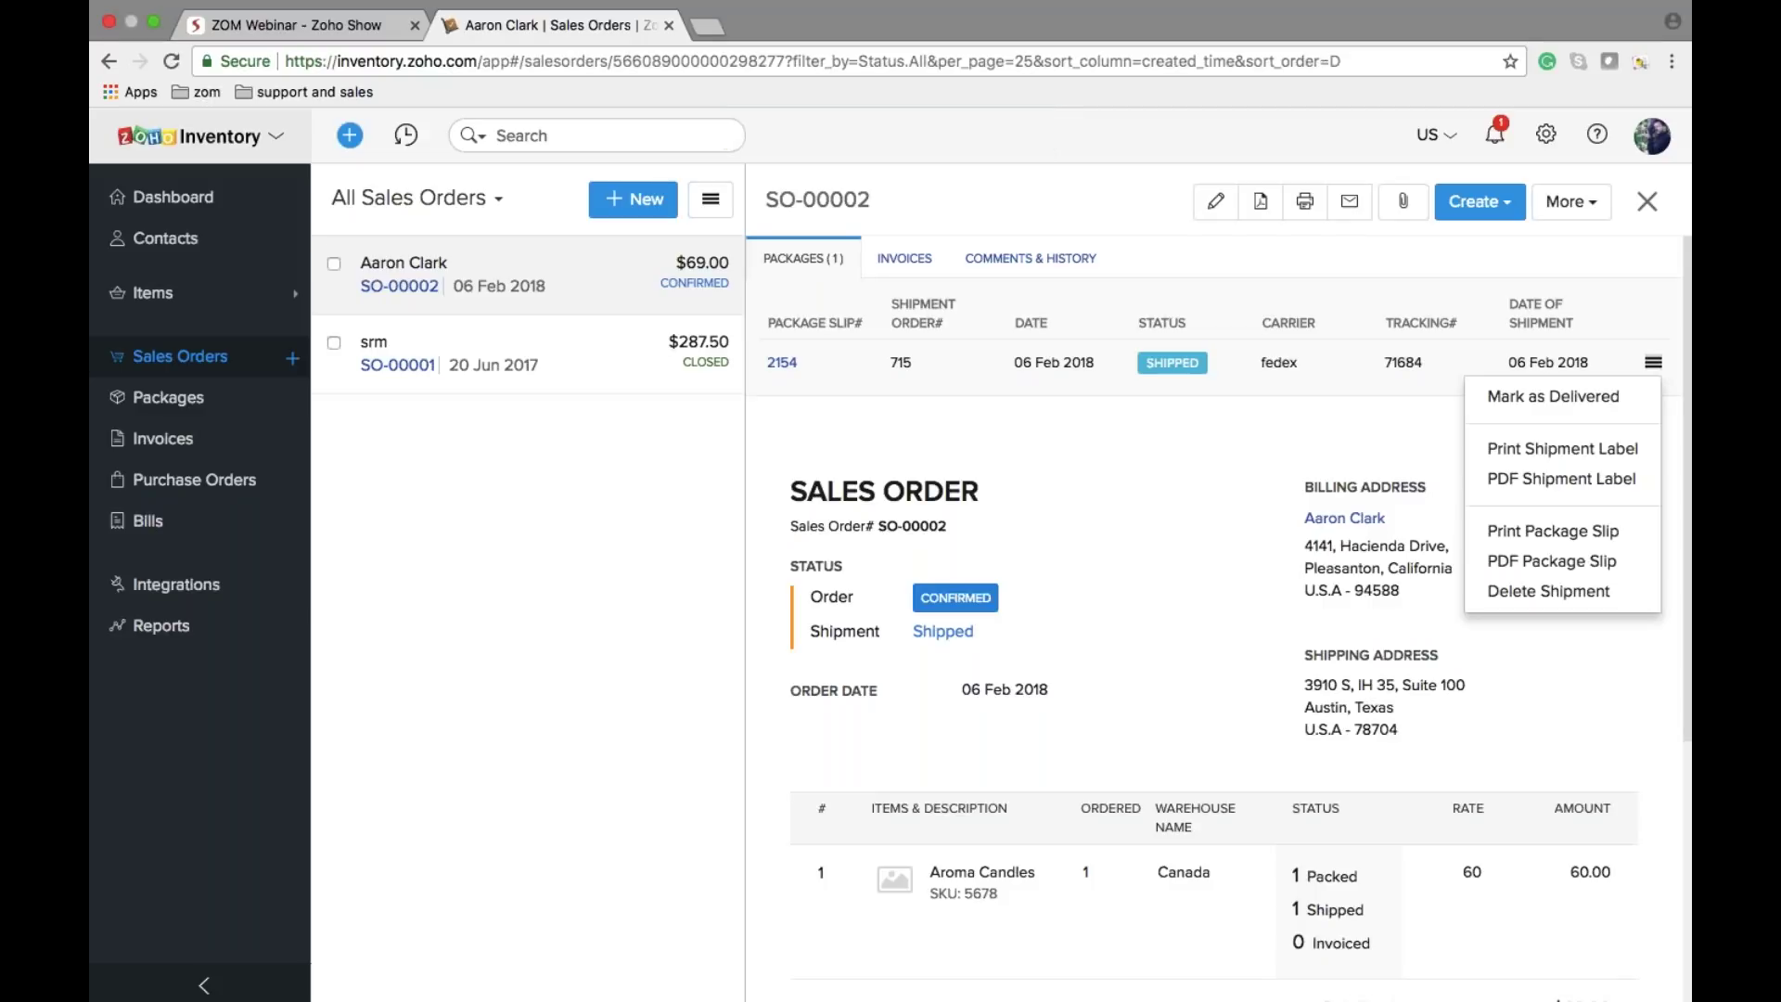
click(1634, 395)
click(588, 399)
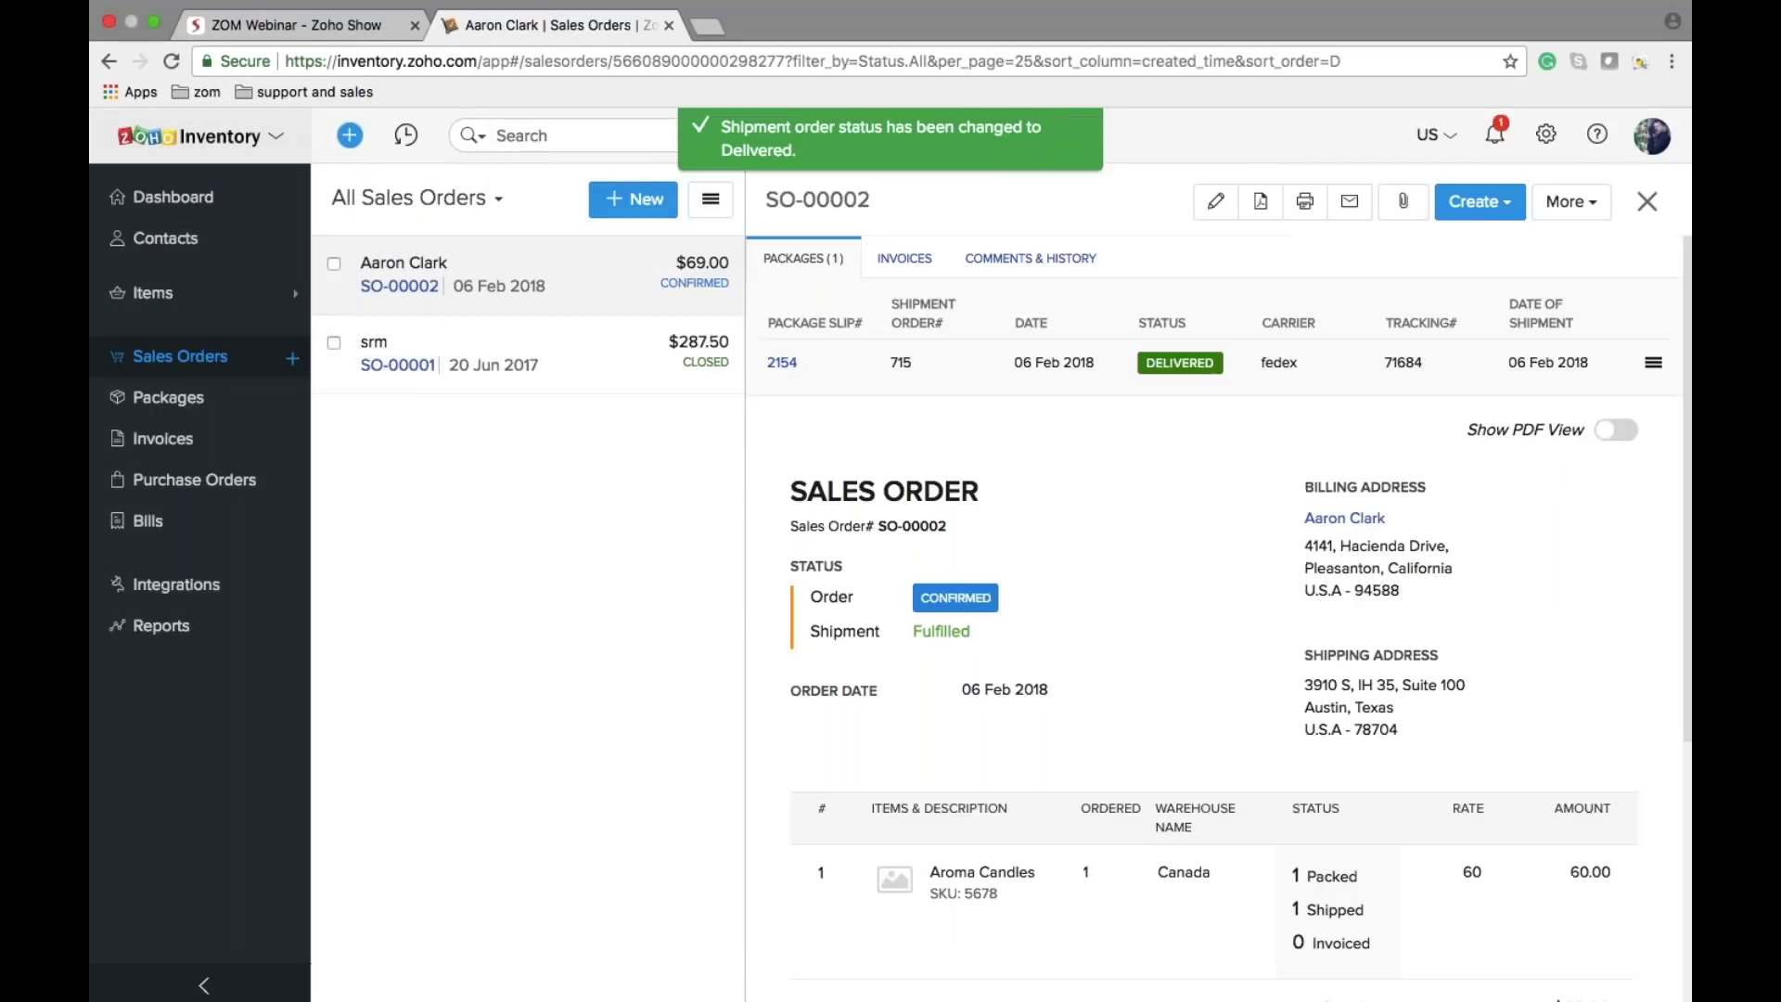
click(904, 258)
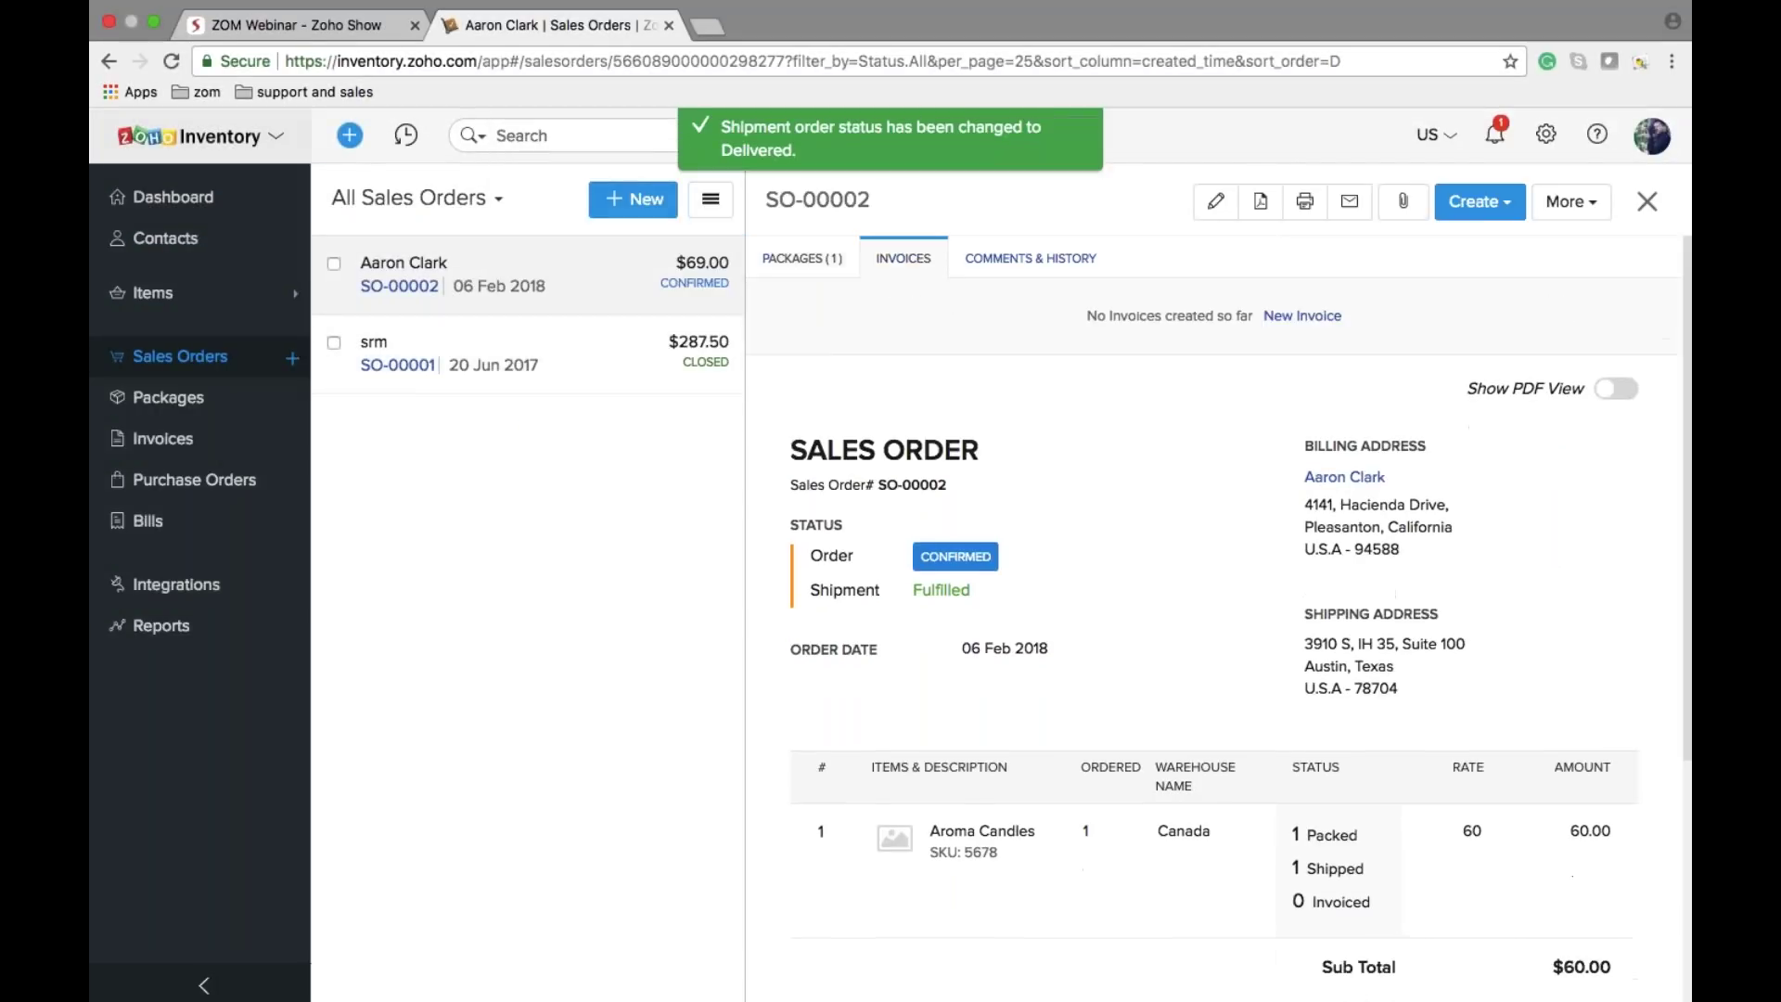
Step: Create invoice INV-000004 for SO-00002 totalling $69.00
click(1302, 317)
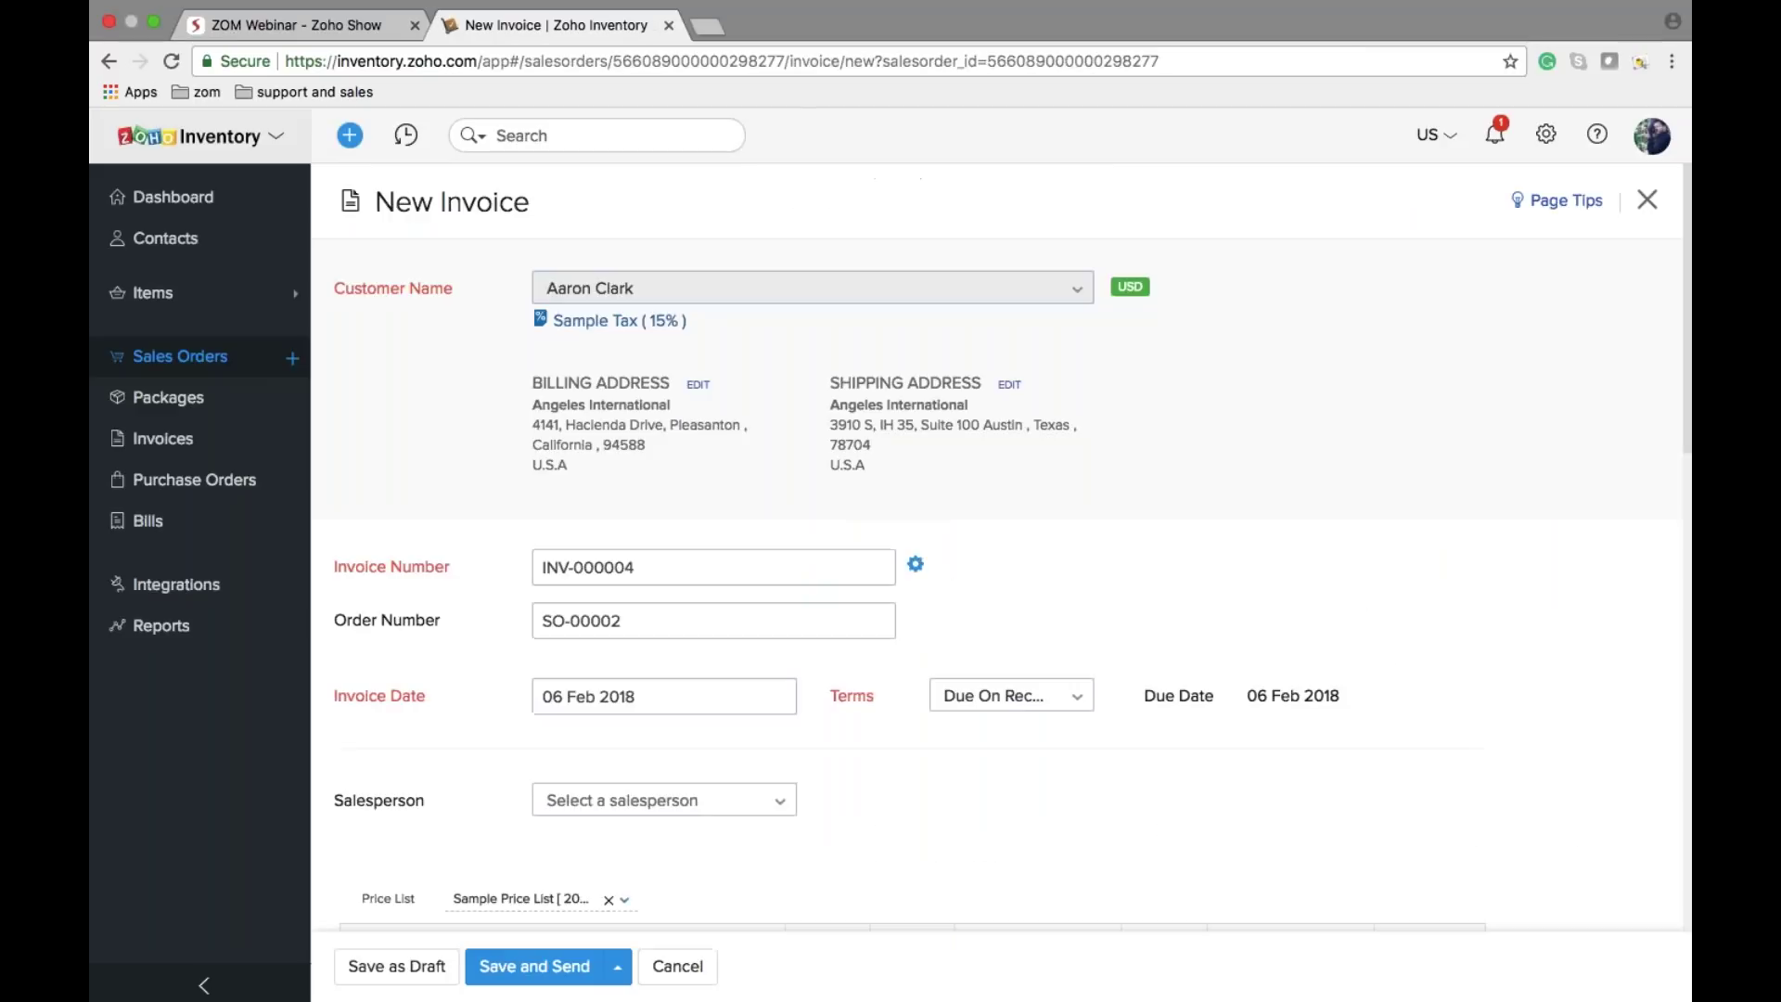
scroll(907, 694, down, 15)
click(396, 965)
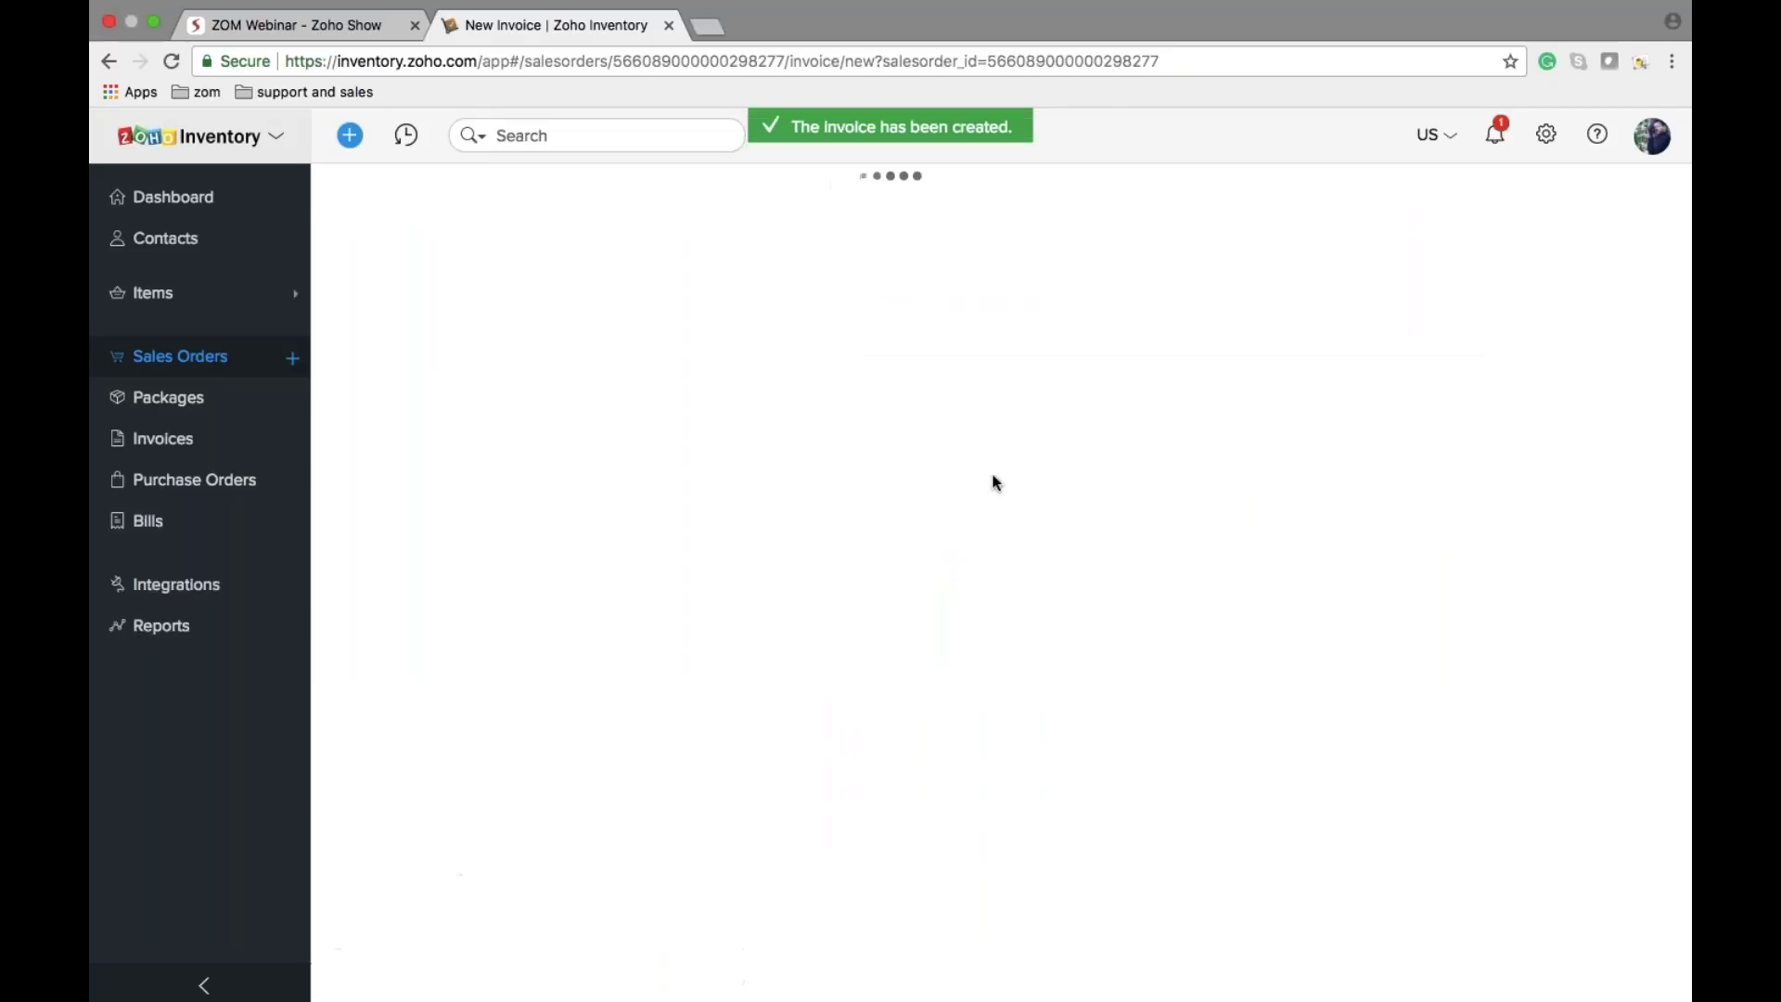
Step: Record the $69 cash payment for INV-000004 and return to the Order Fulfillment slides
click(1456, 201)
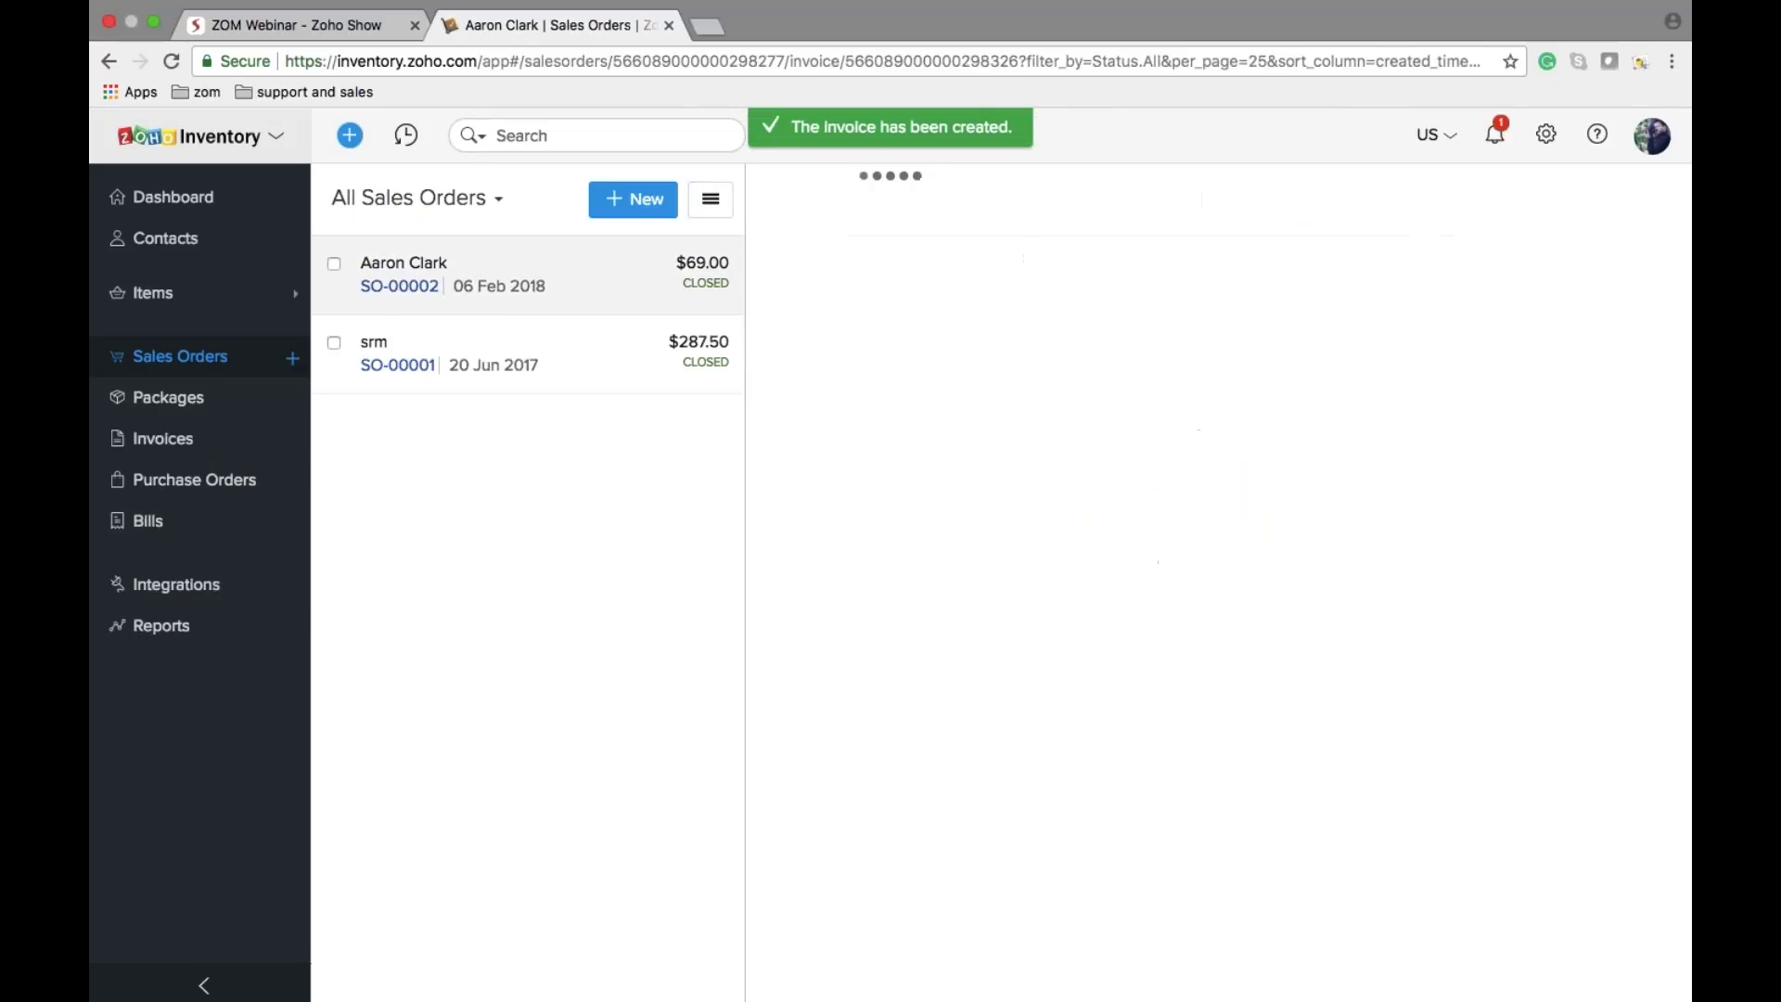
click(861, 739)
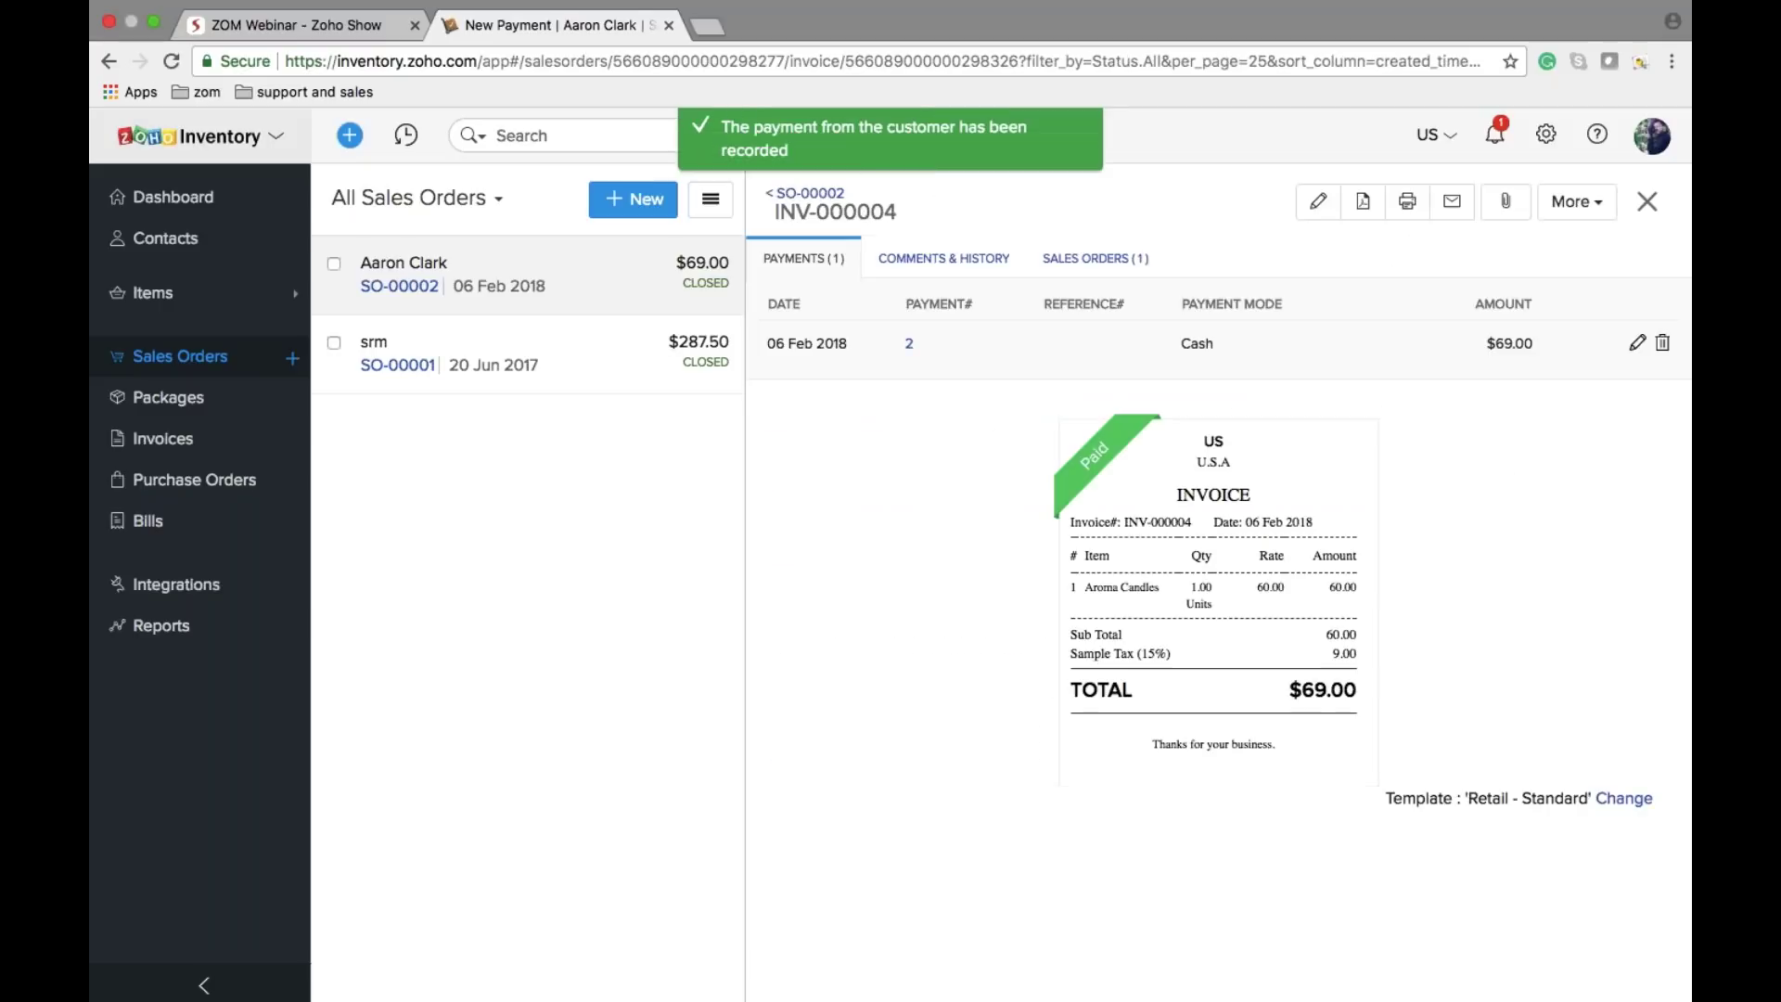
click(345, 43)
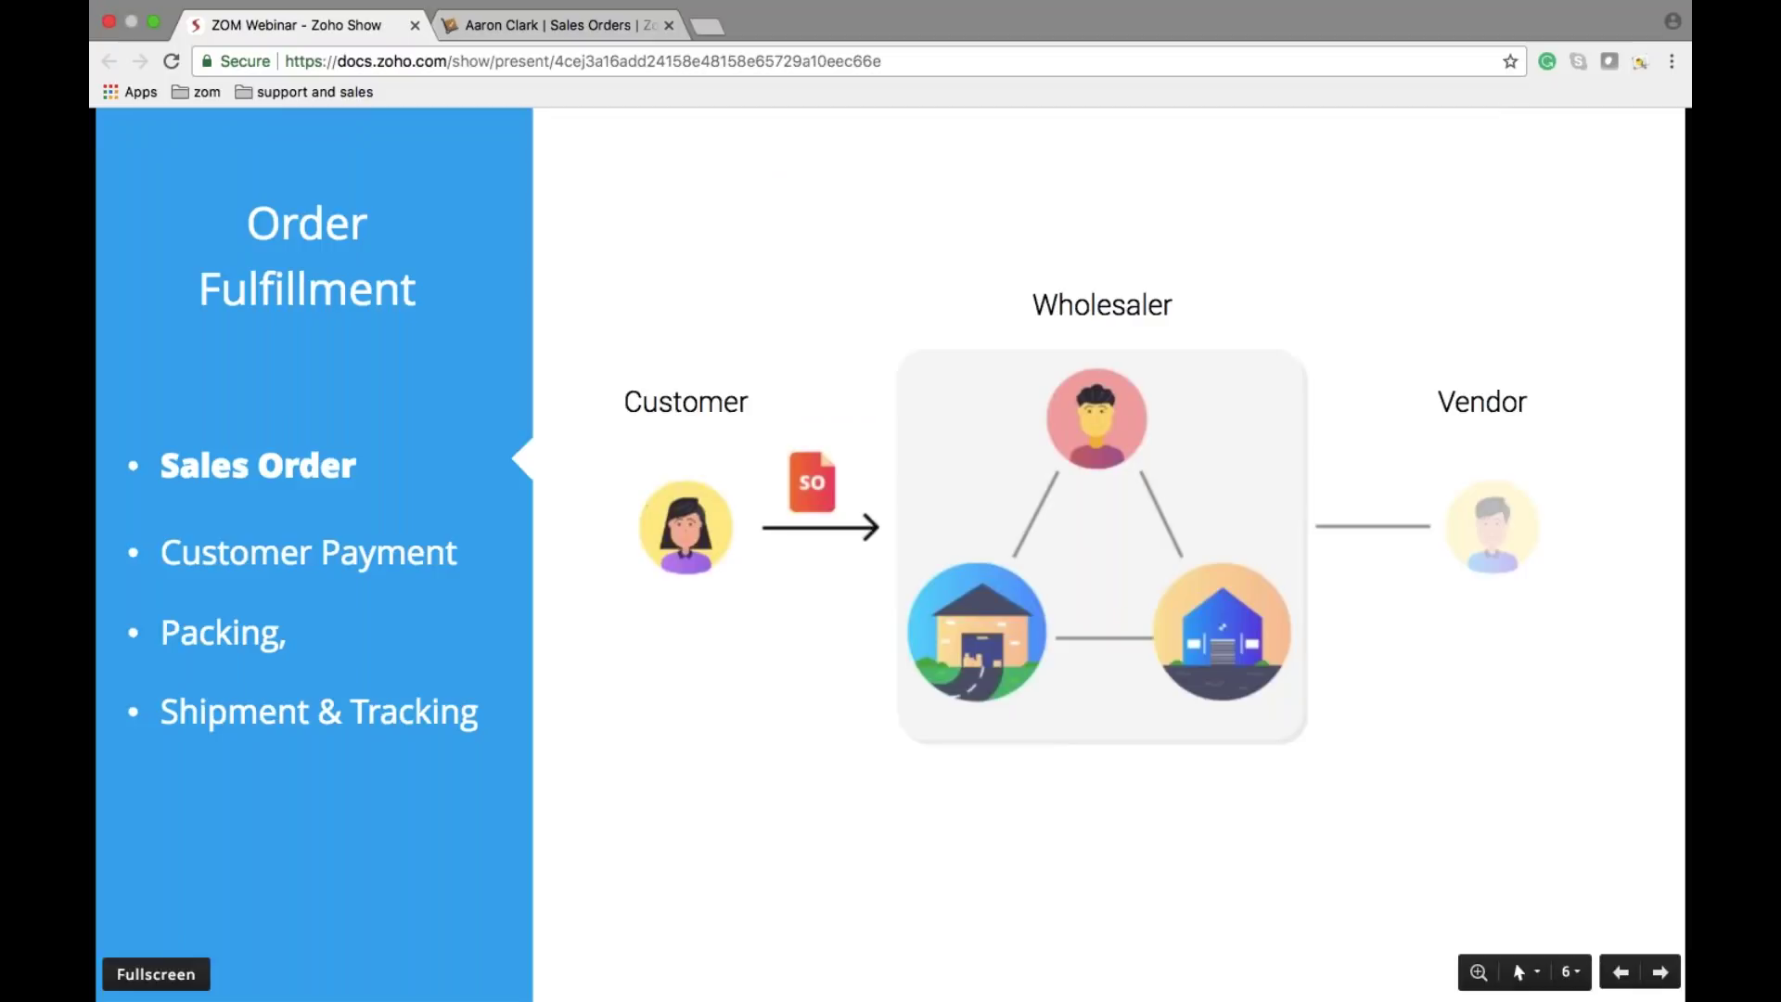
Step: Advance through the Customer Payment, Packing and Shipment & Tracking slides to the low-stock fulfillment diagram, then return to Inventory
key(Right)
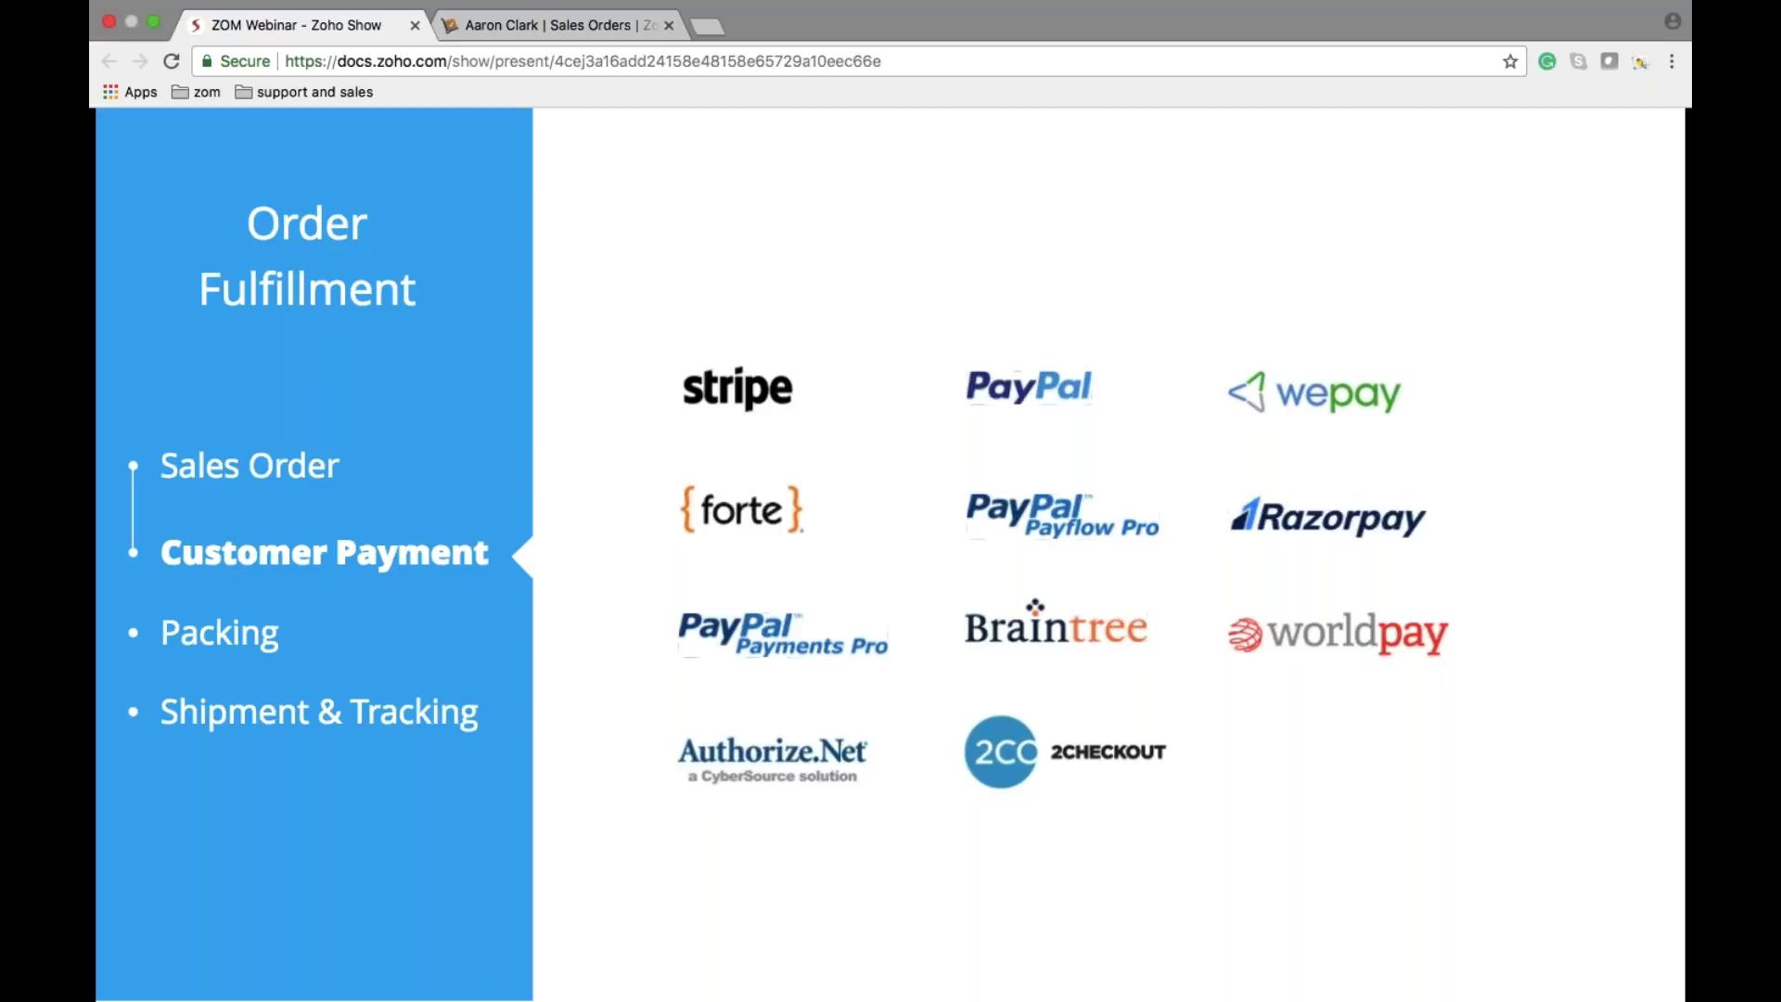
key(Right)
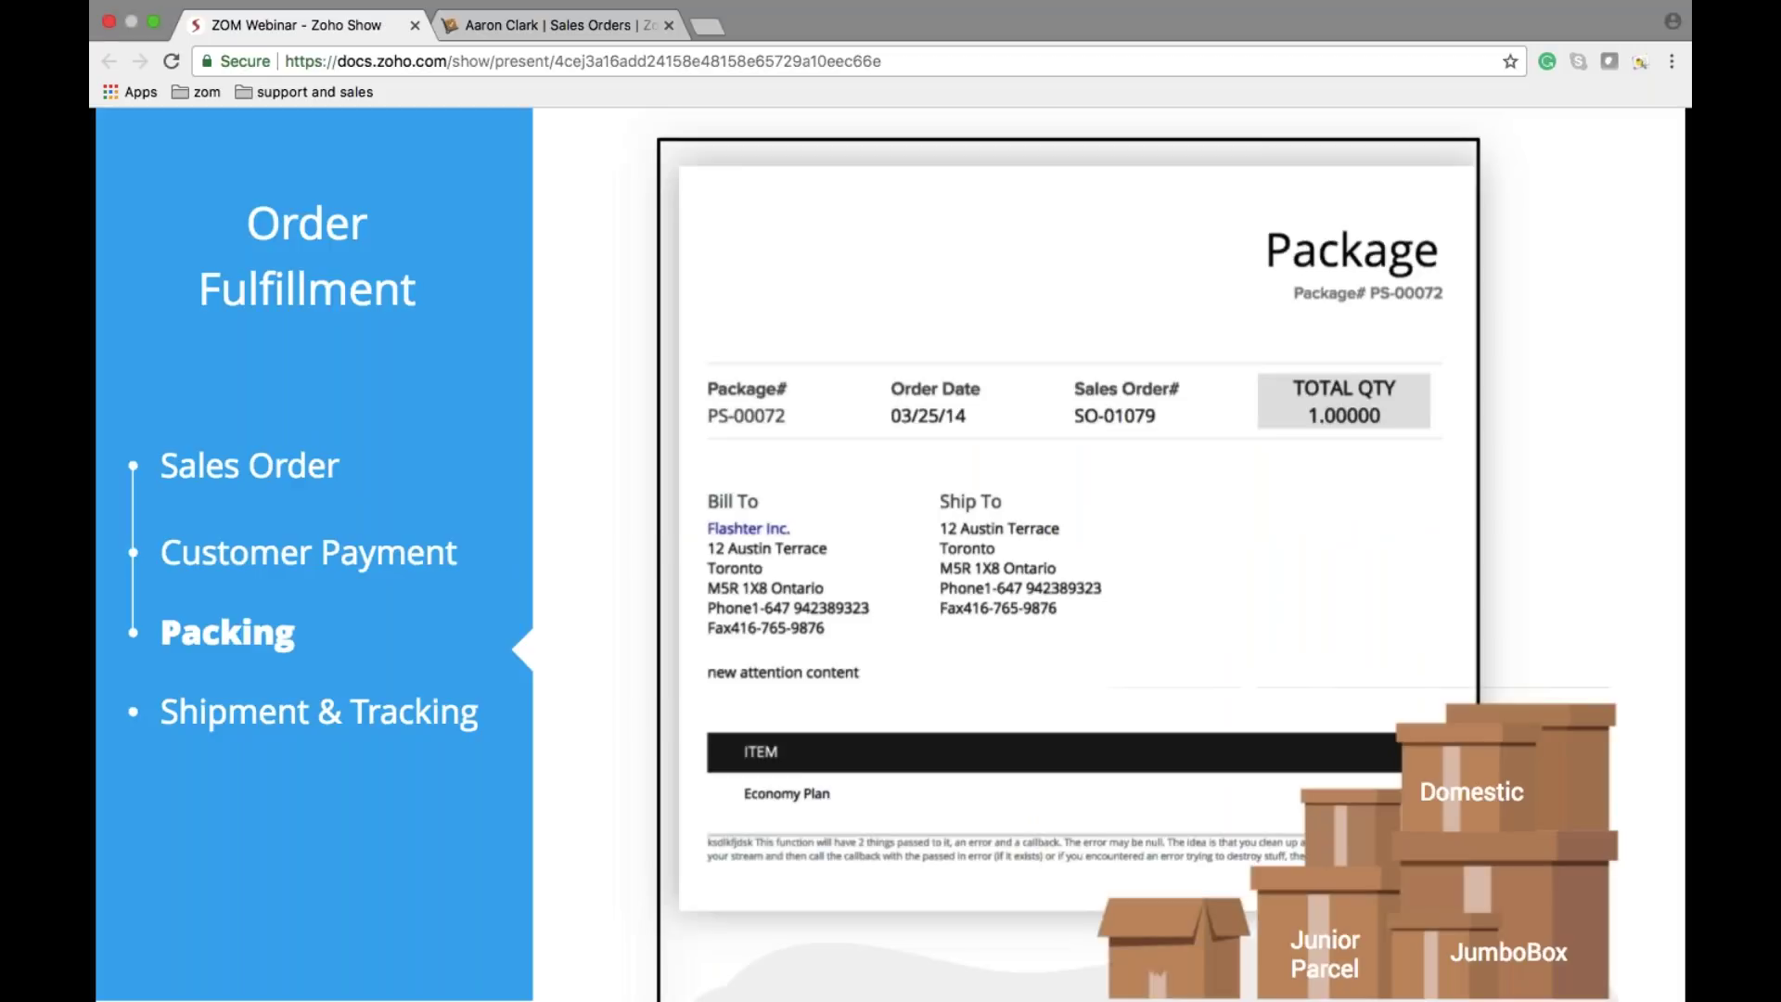
key(Right)
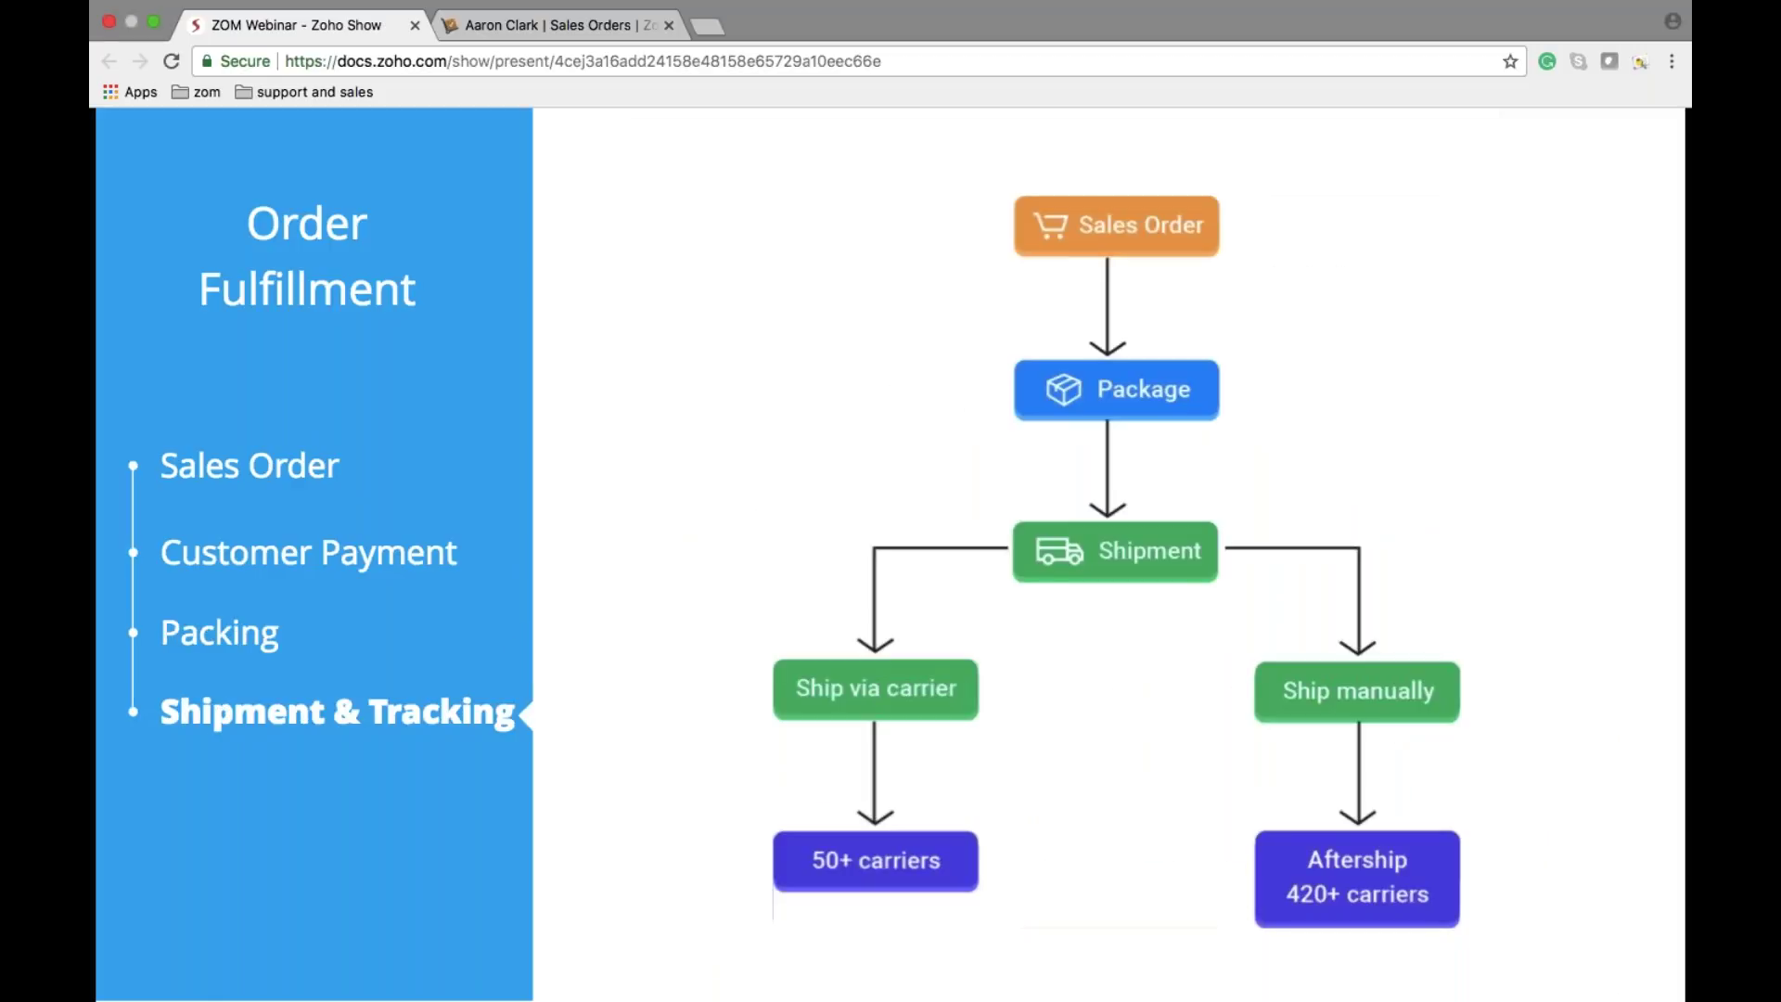
key(Right)
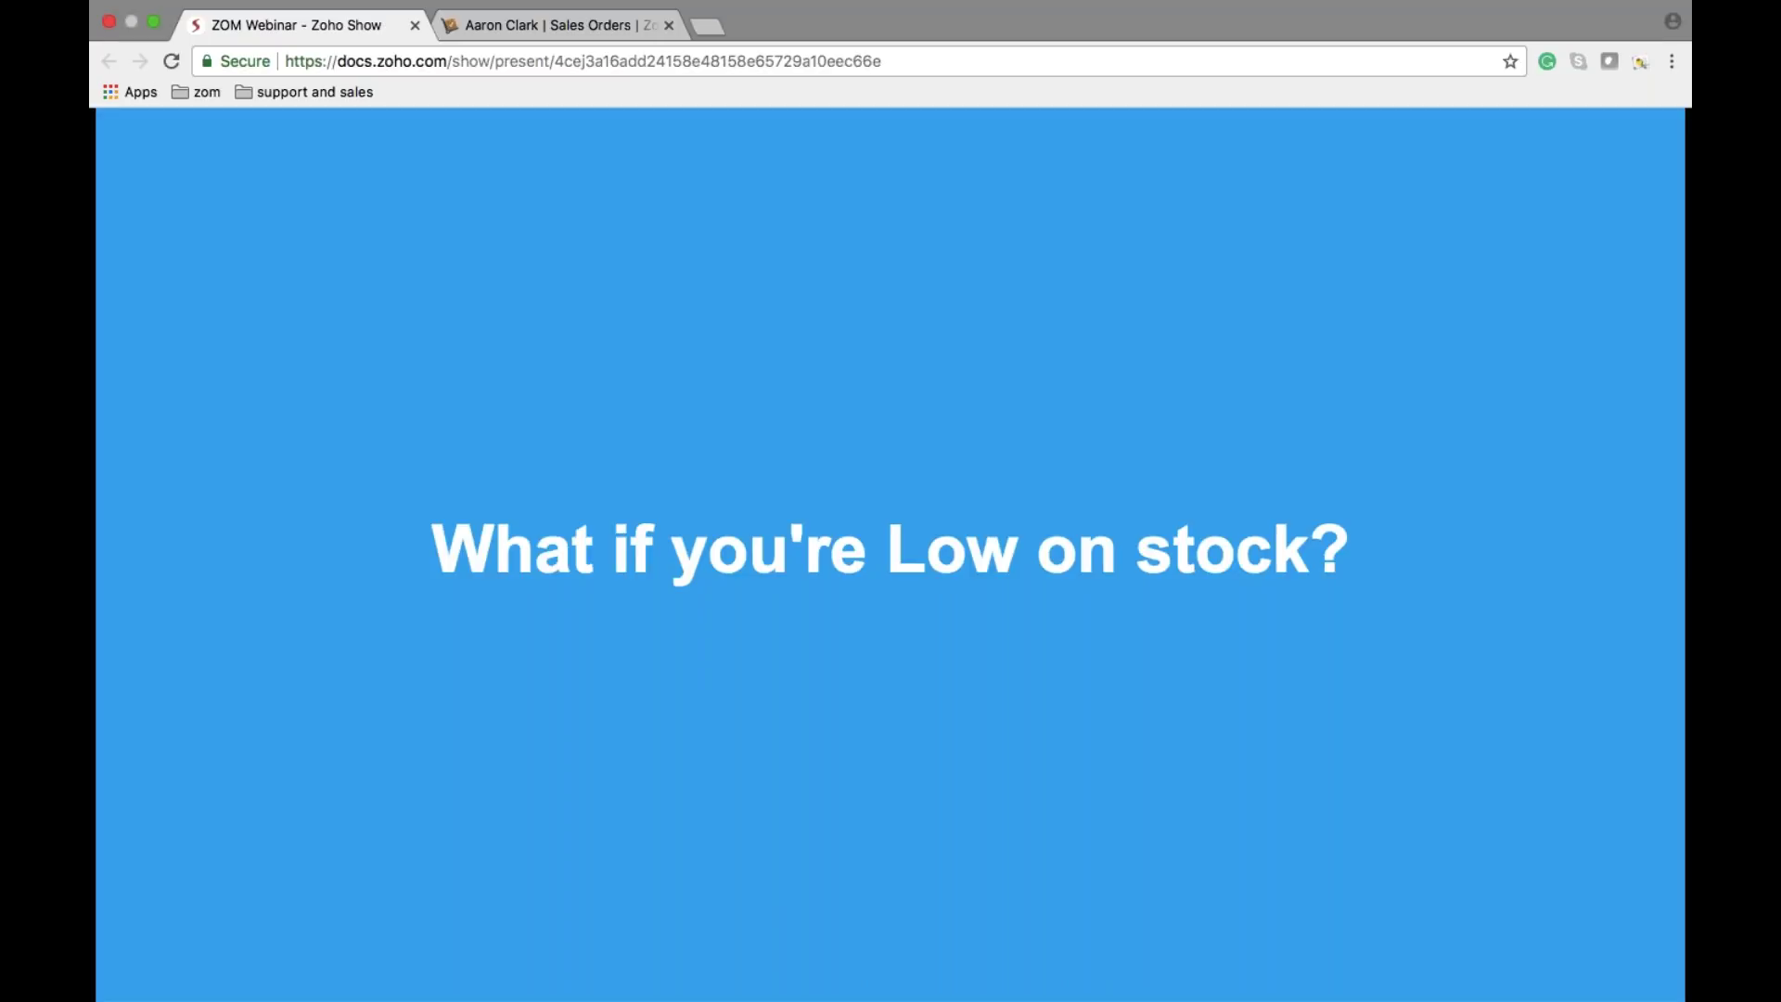
key(Right)
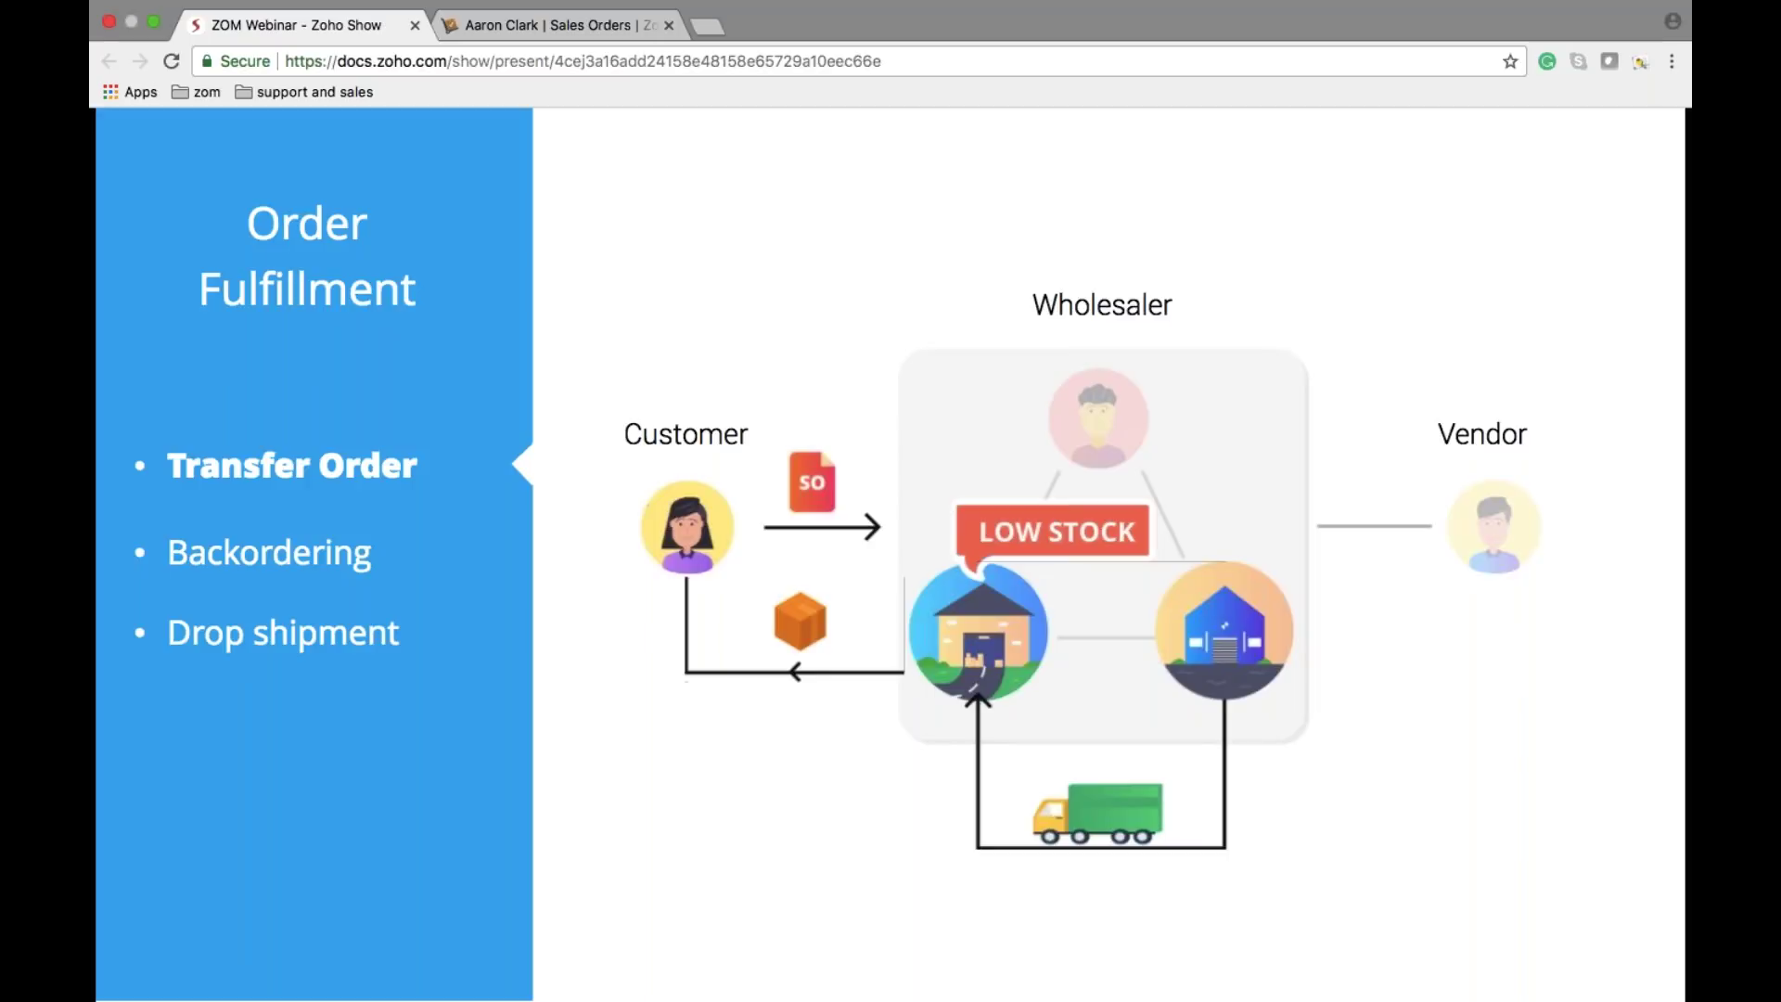
click(600, 26)
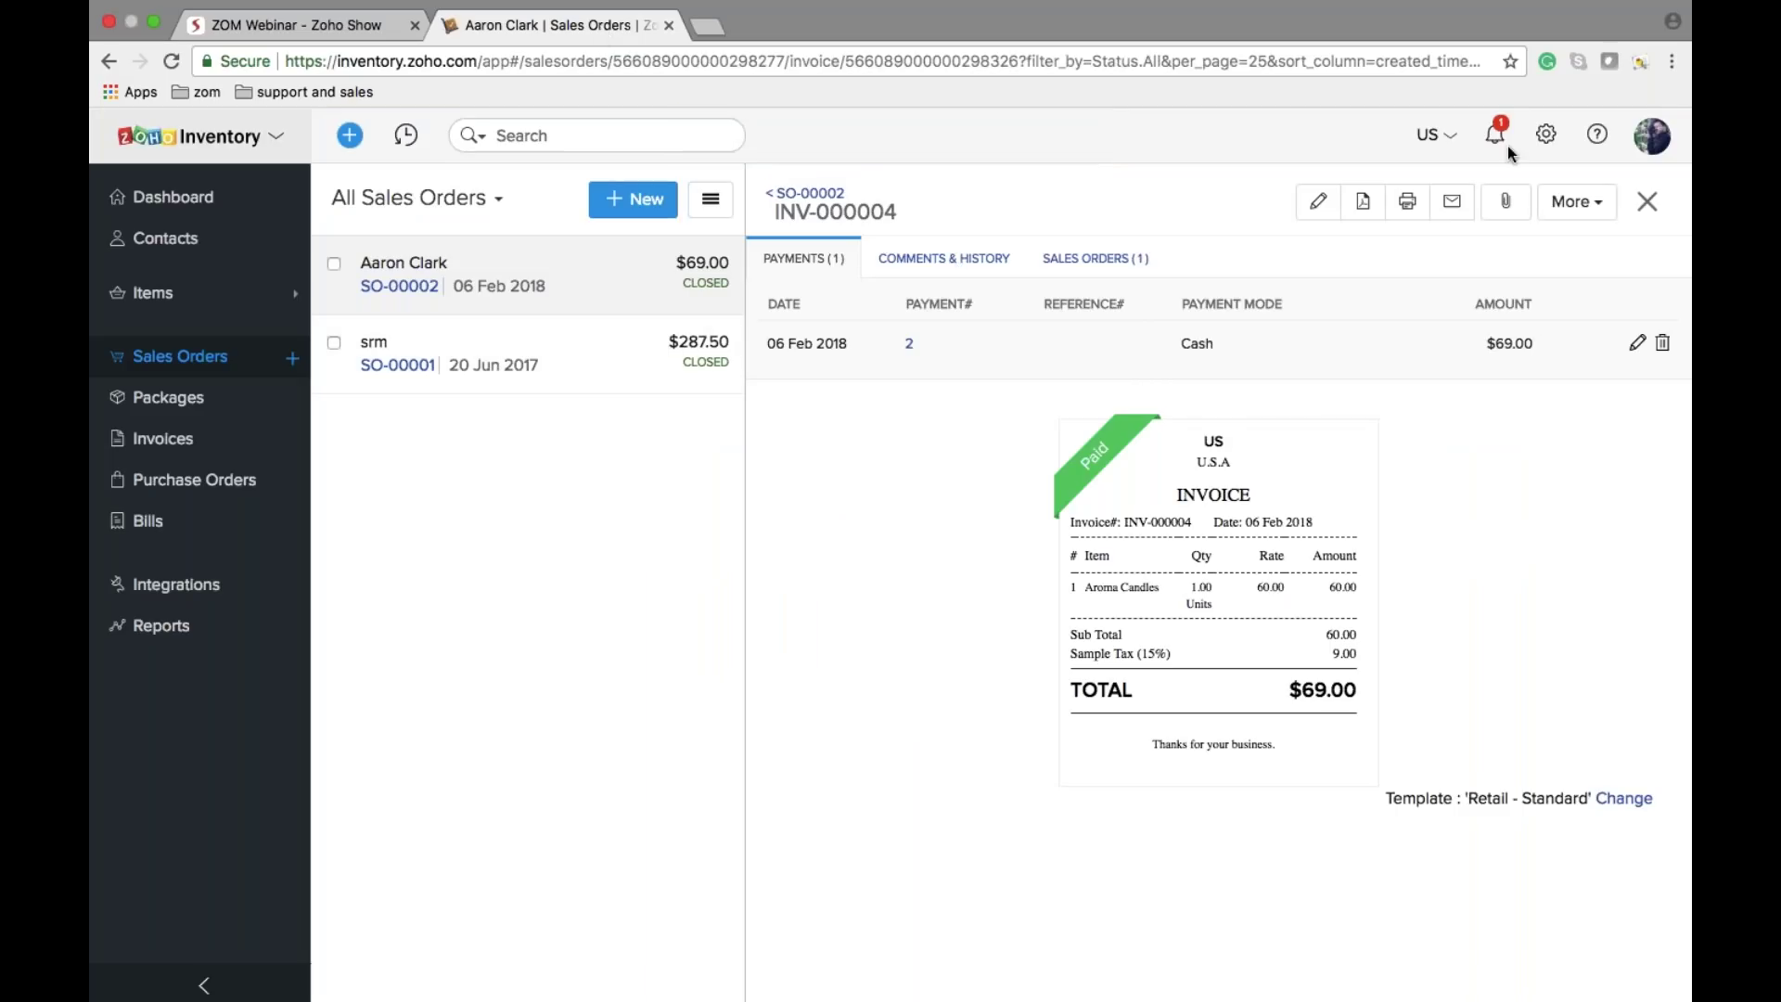
Step: Review the warehouses list in Settings, then start a new transfer order dated 06 Feb 2018
click(1545, 134)
click(1426, 400)
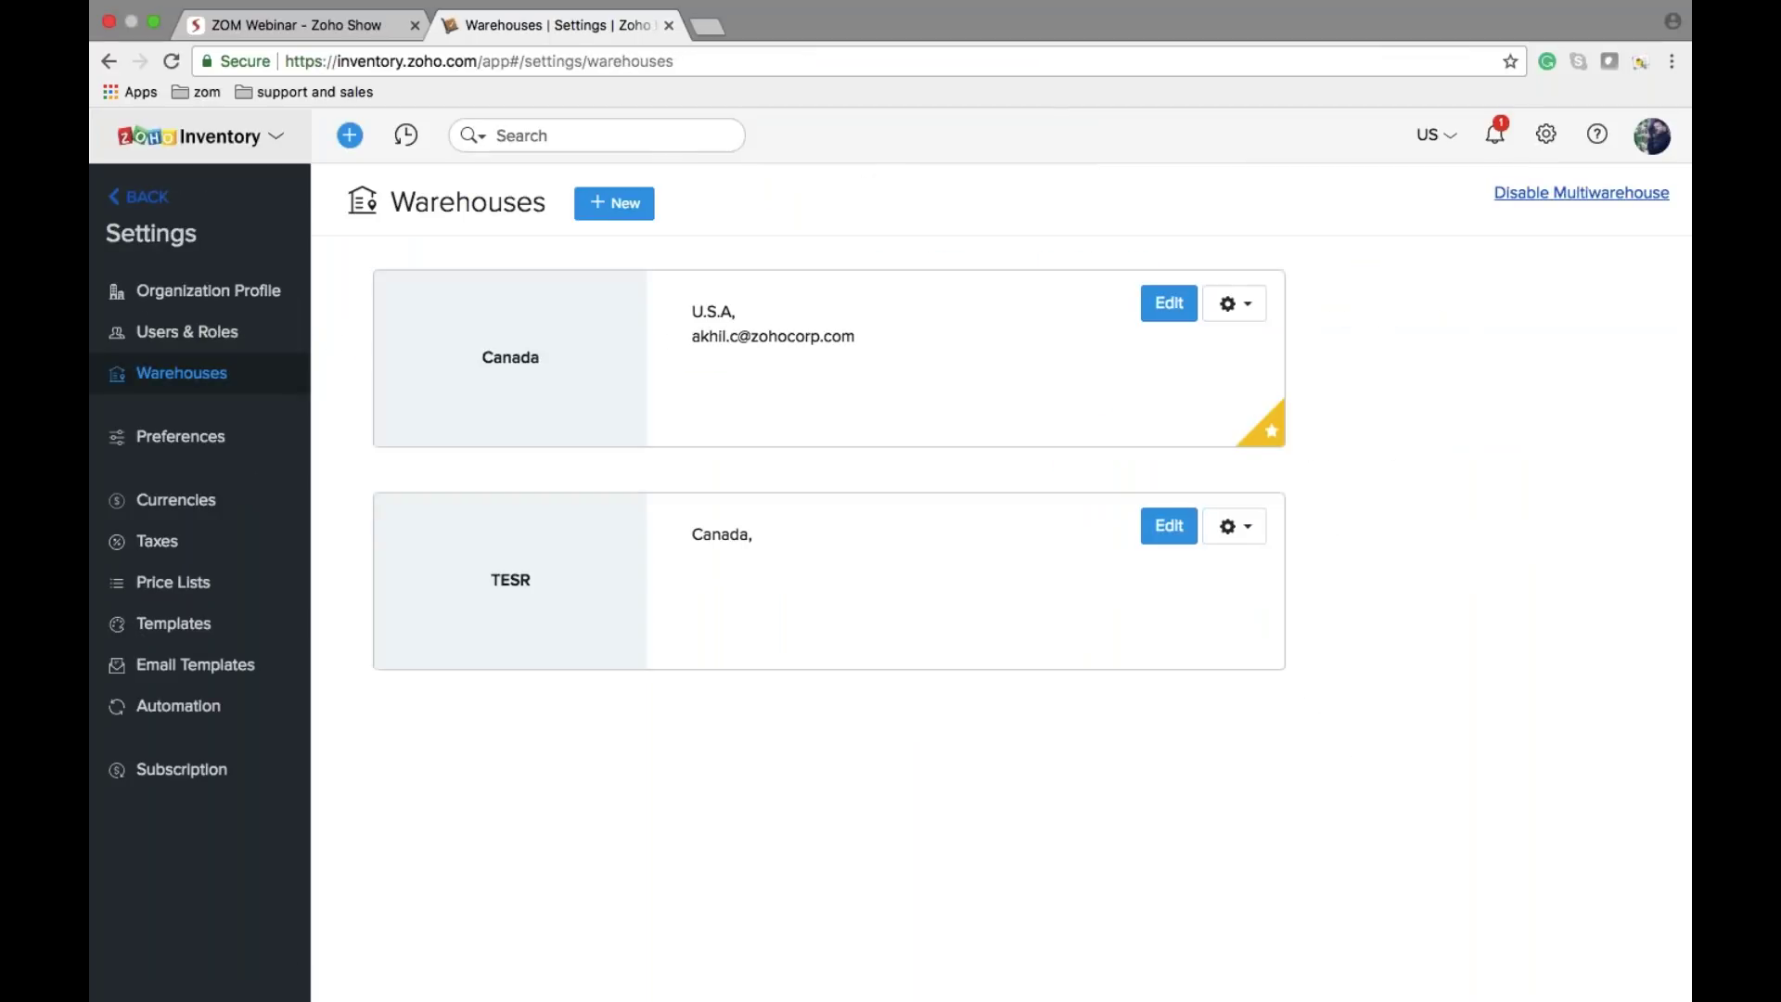
click(156, 208)
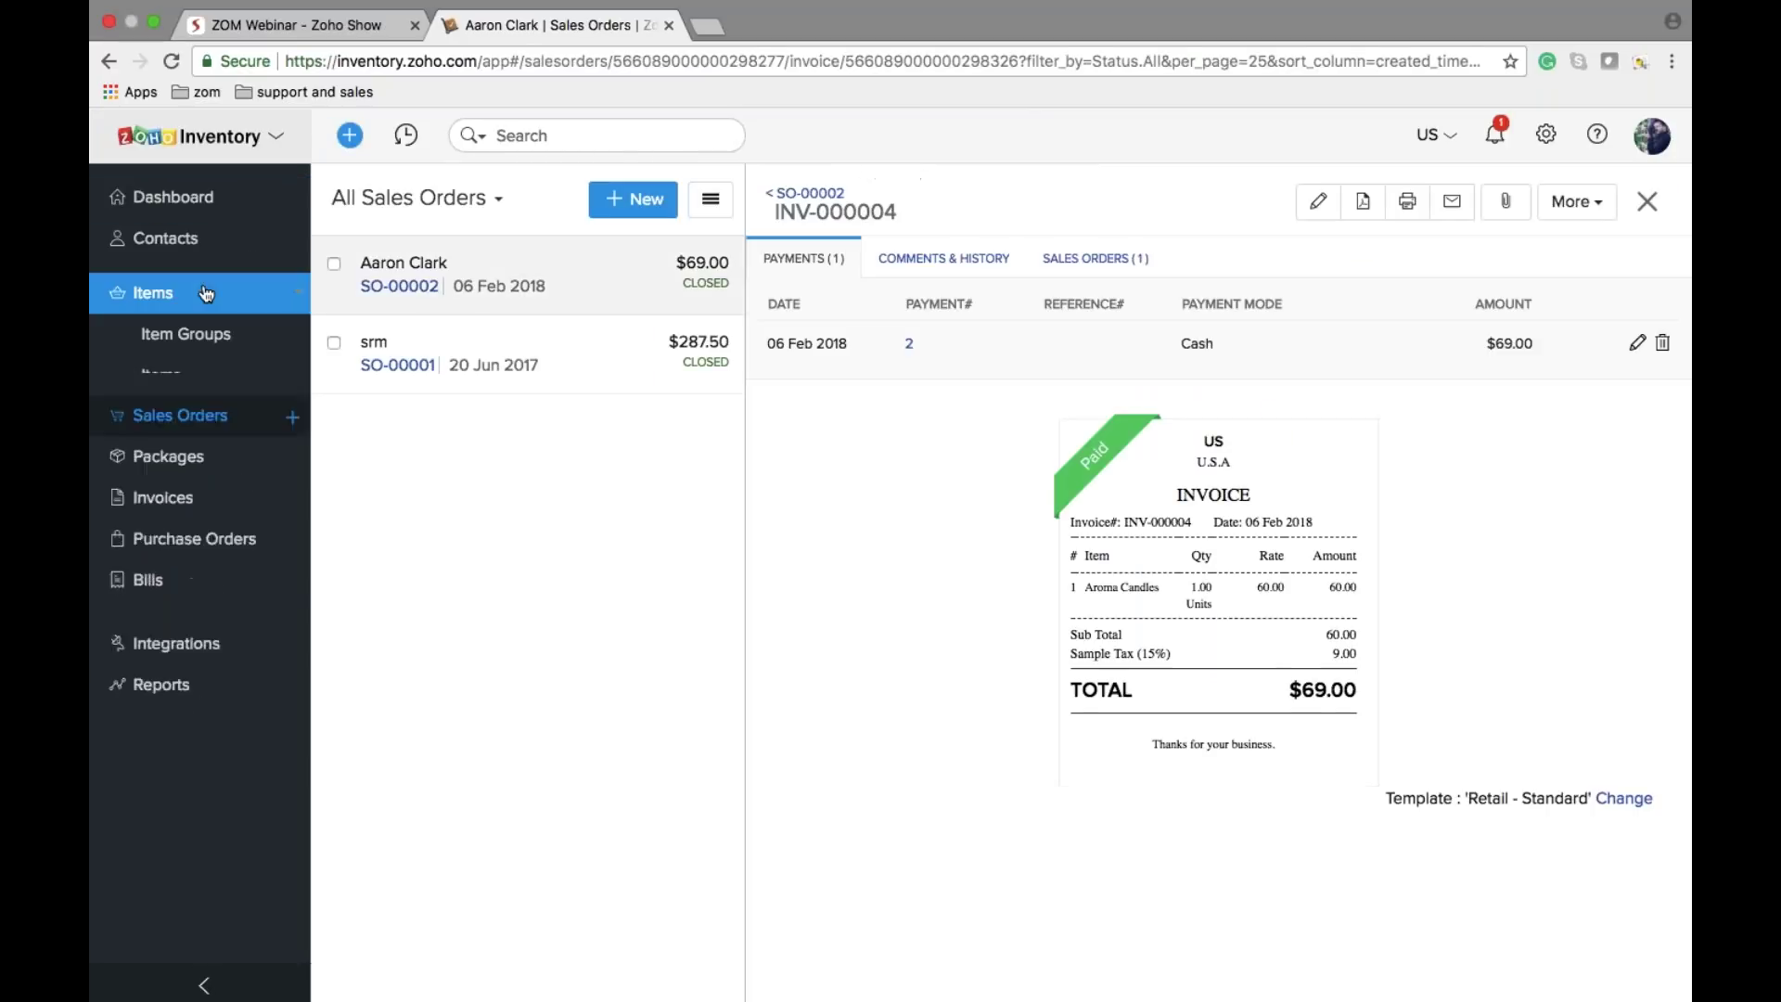
click(247, 497)
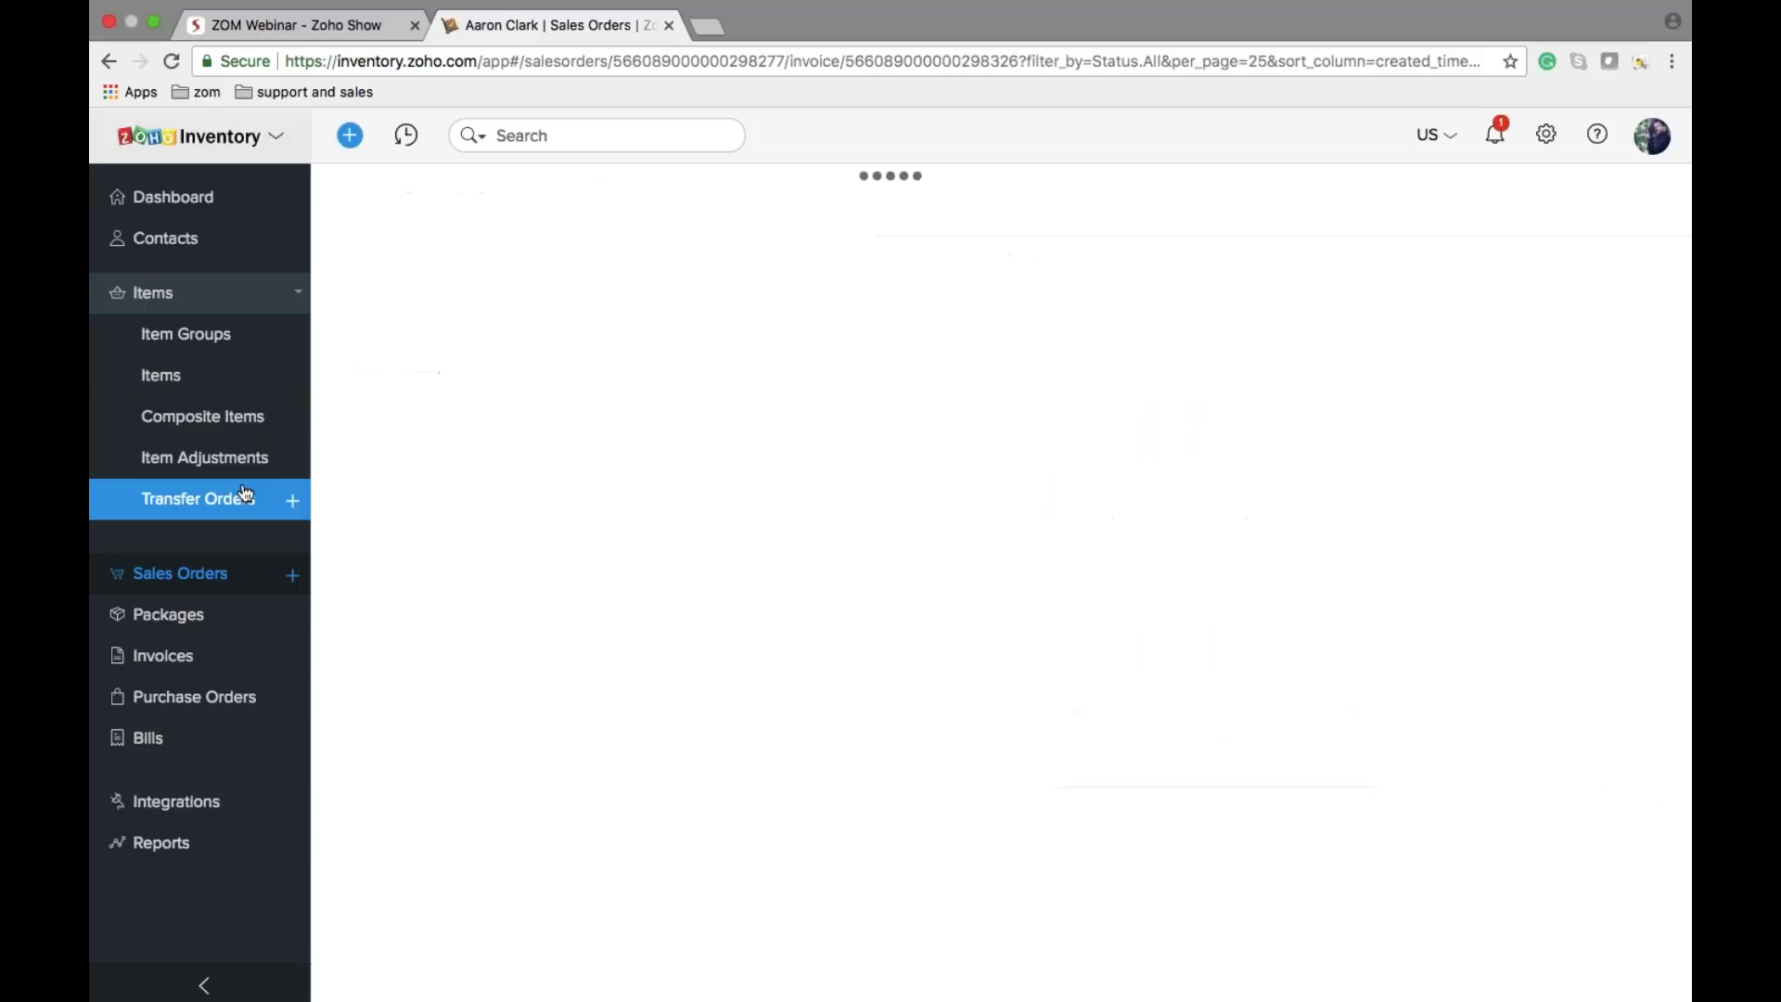
click(1585, 199)
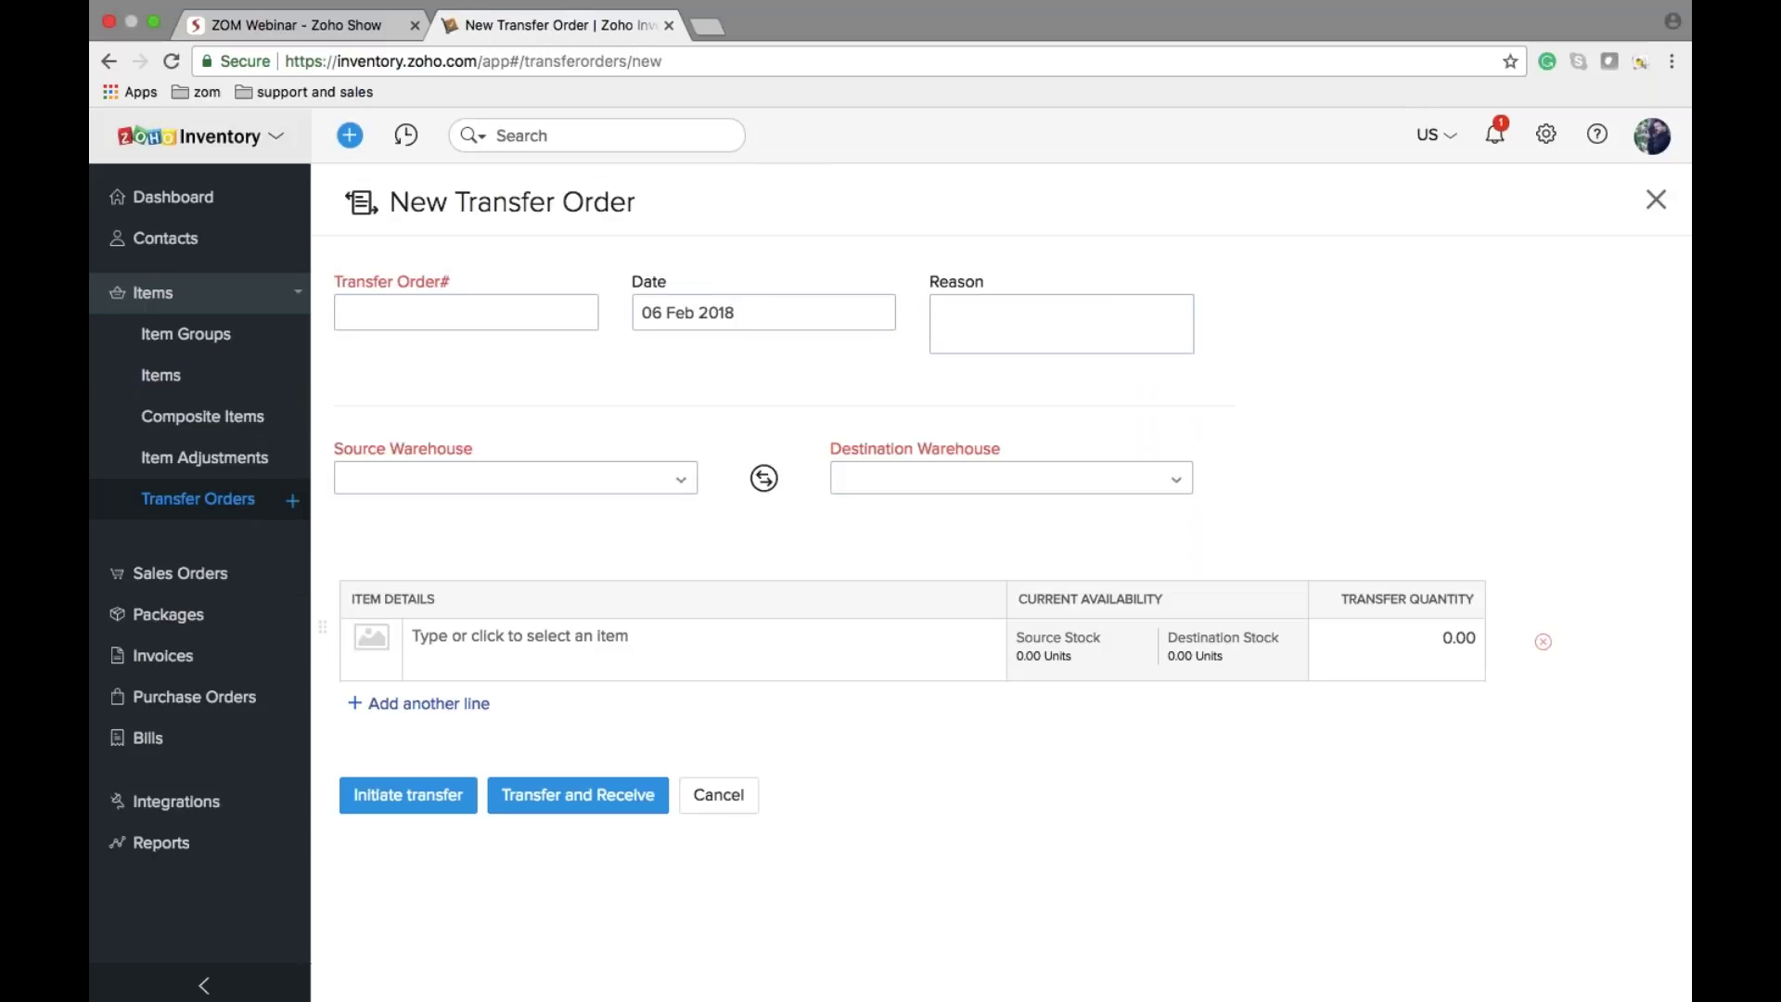
Step: Enter transfer order 76143 from Canada to TESR for Assorted Chocolates
click(466, 313)
text(76143)
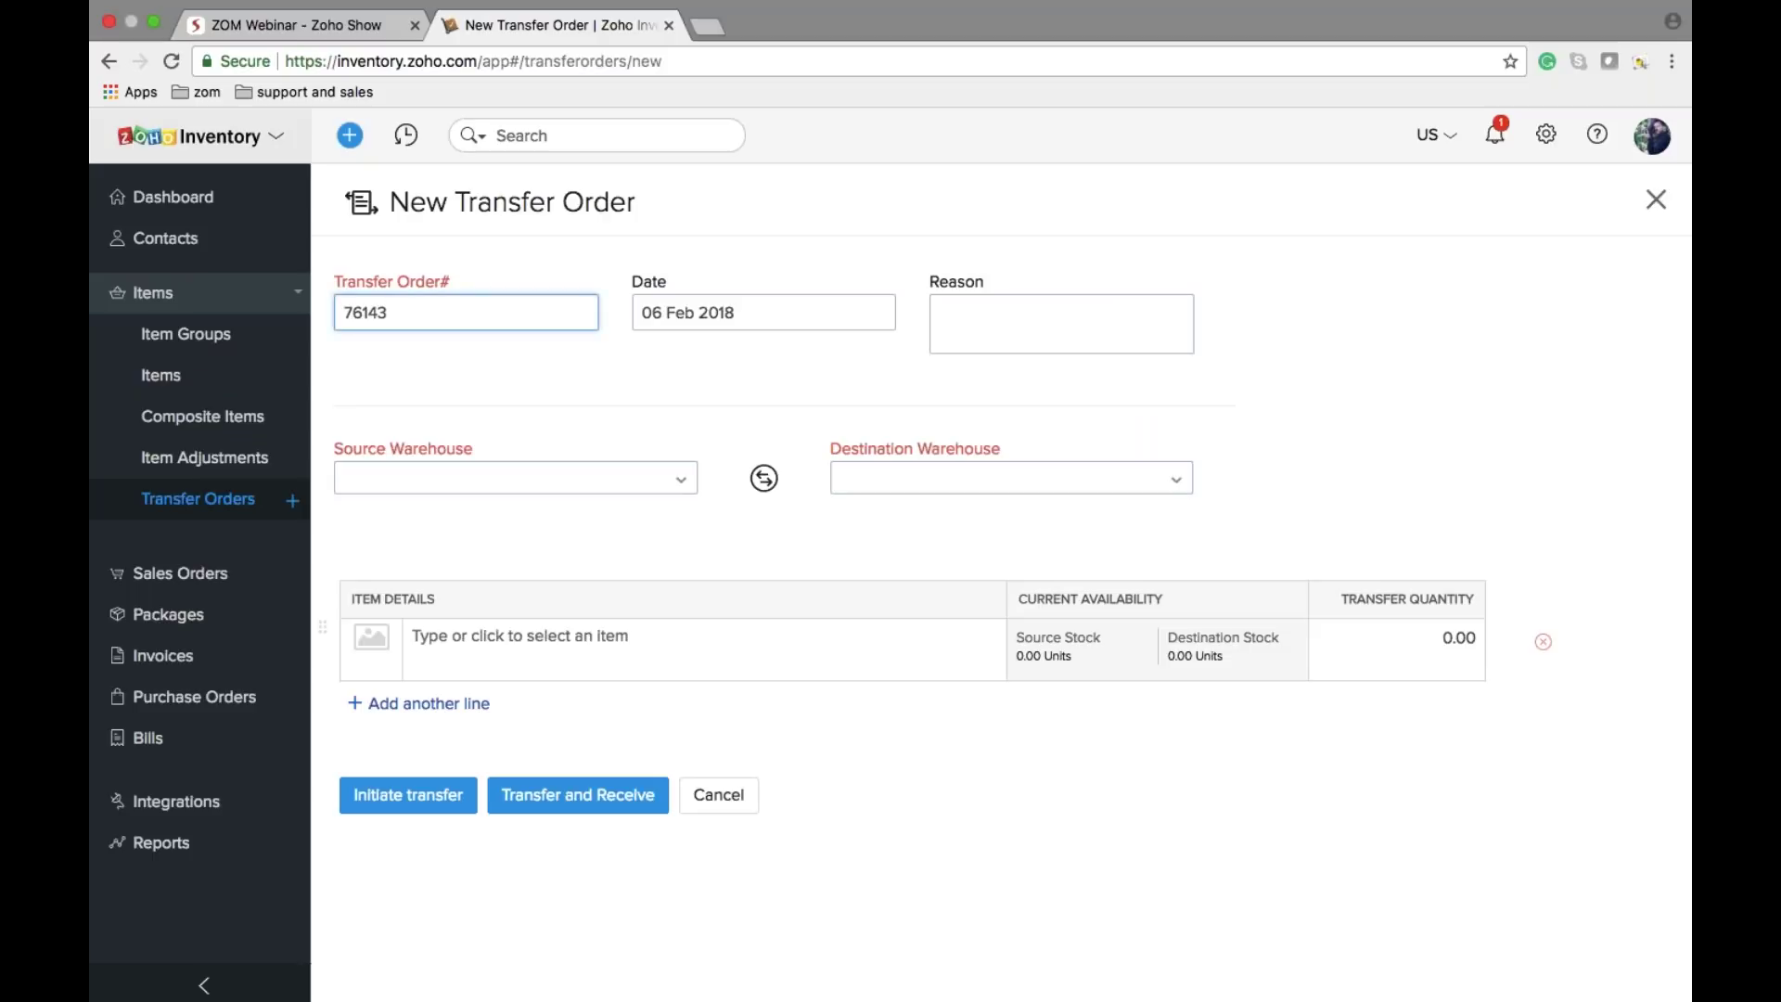
click(515, 478)
click(365, 509)
click(1011, 478)
click(864, 545)
click(704, 636)
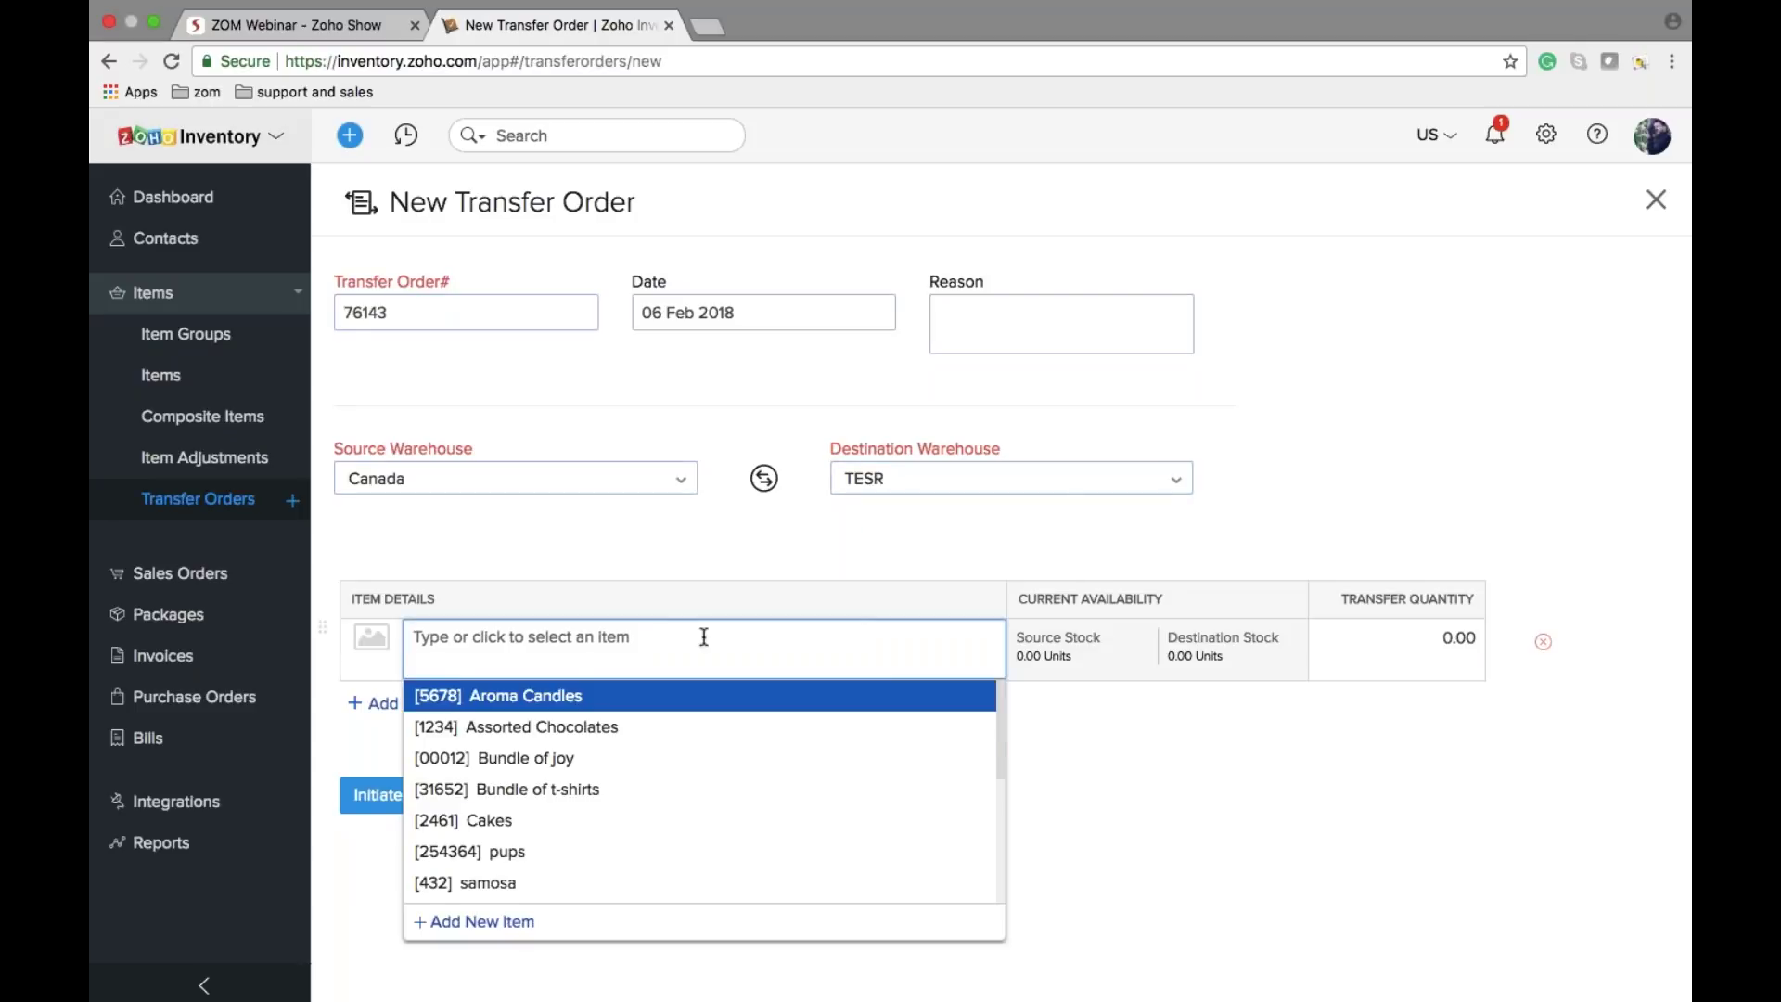
click(802, 732)
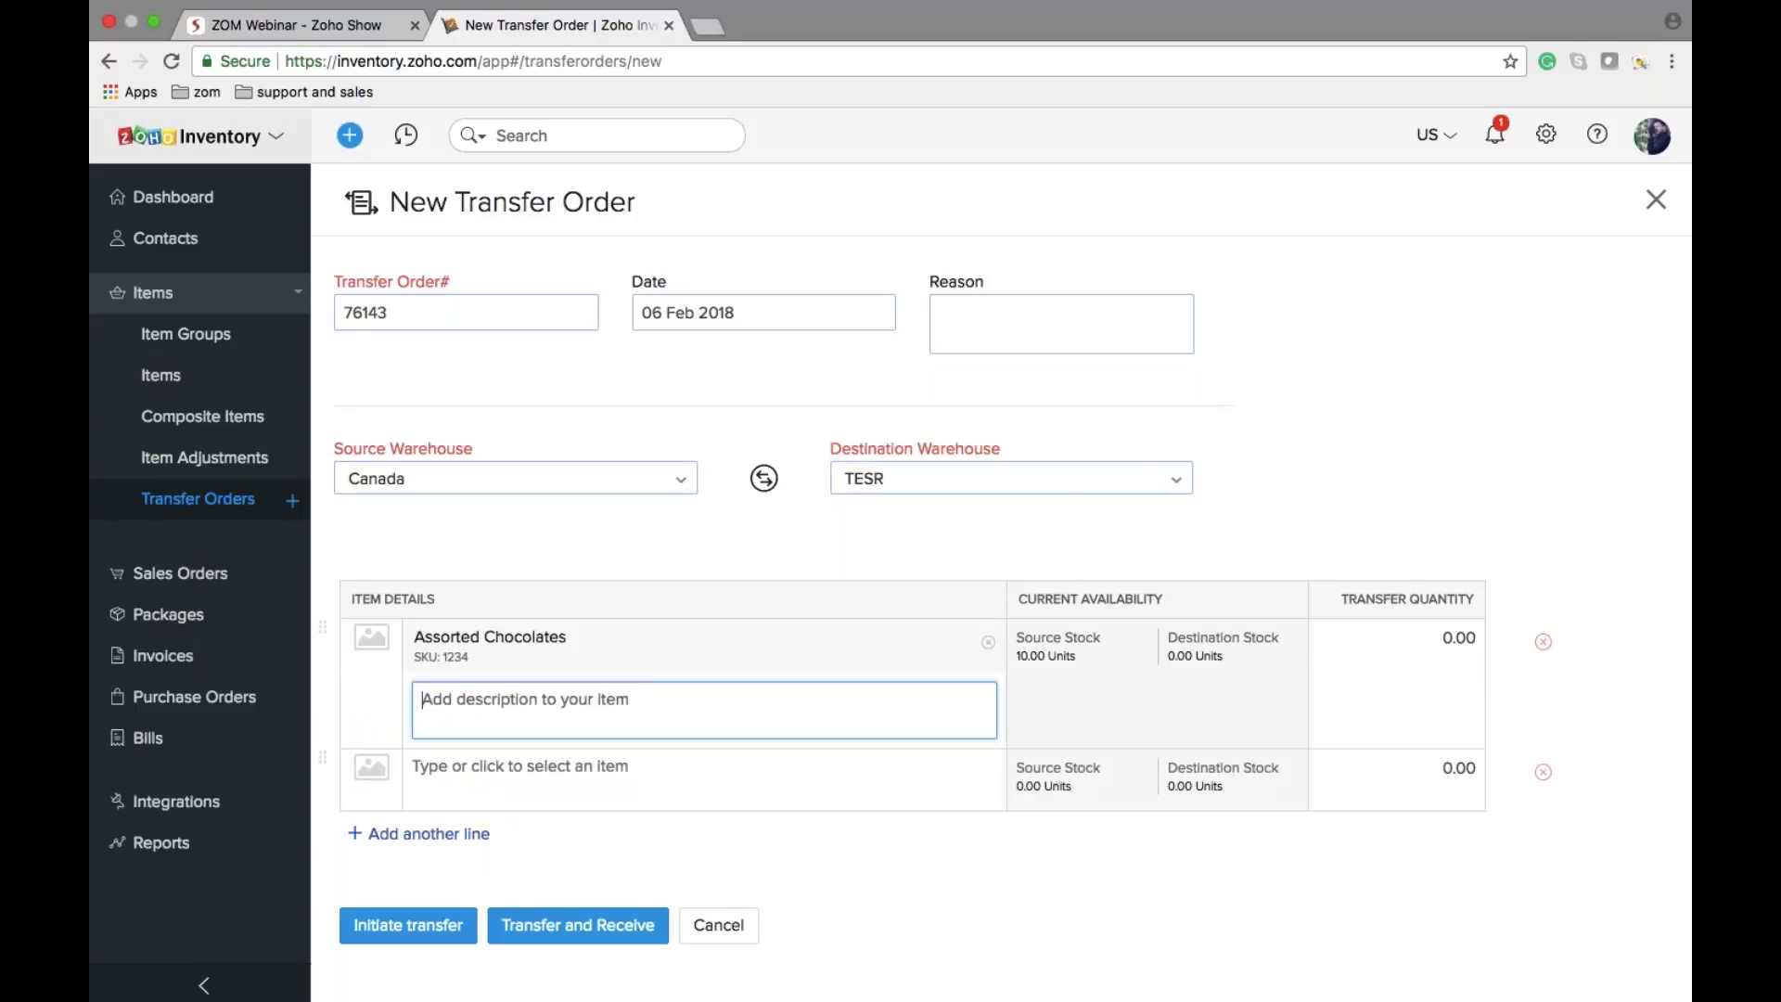
Step: Set the transfer quantity to 4, initiate the transfer, and mark it received on 06 Feb 2018
click(1403, 646)
text(4)
key(Tab)
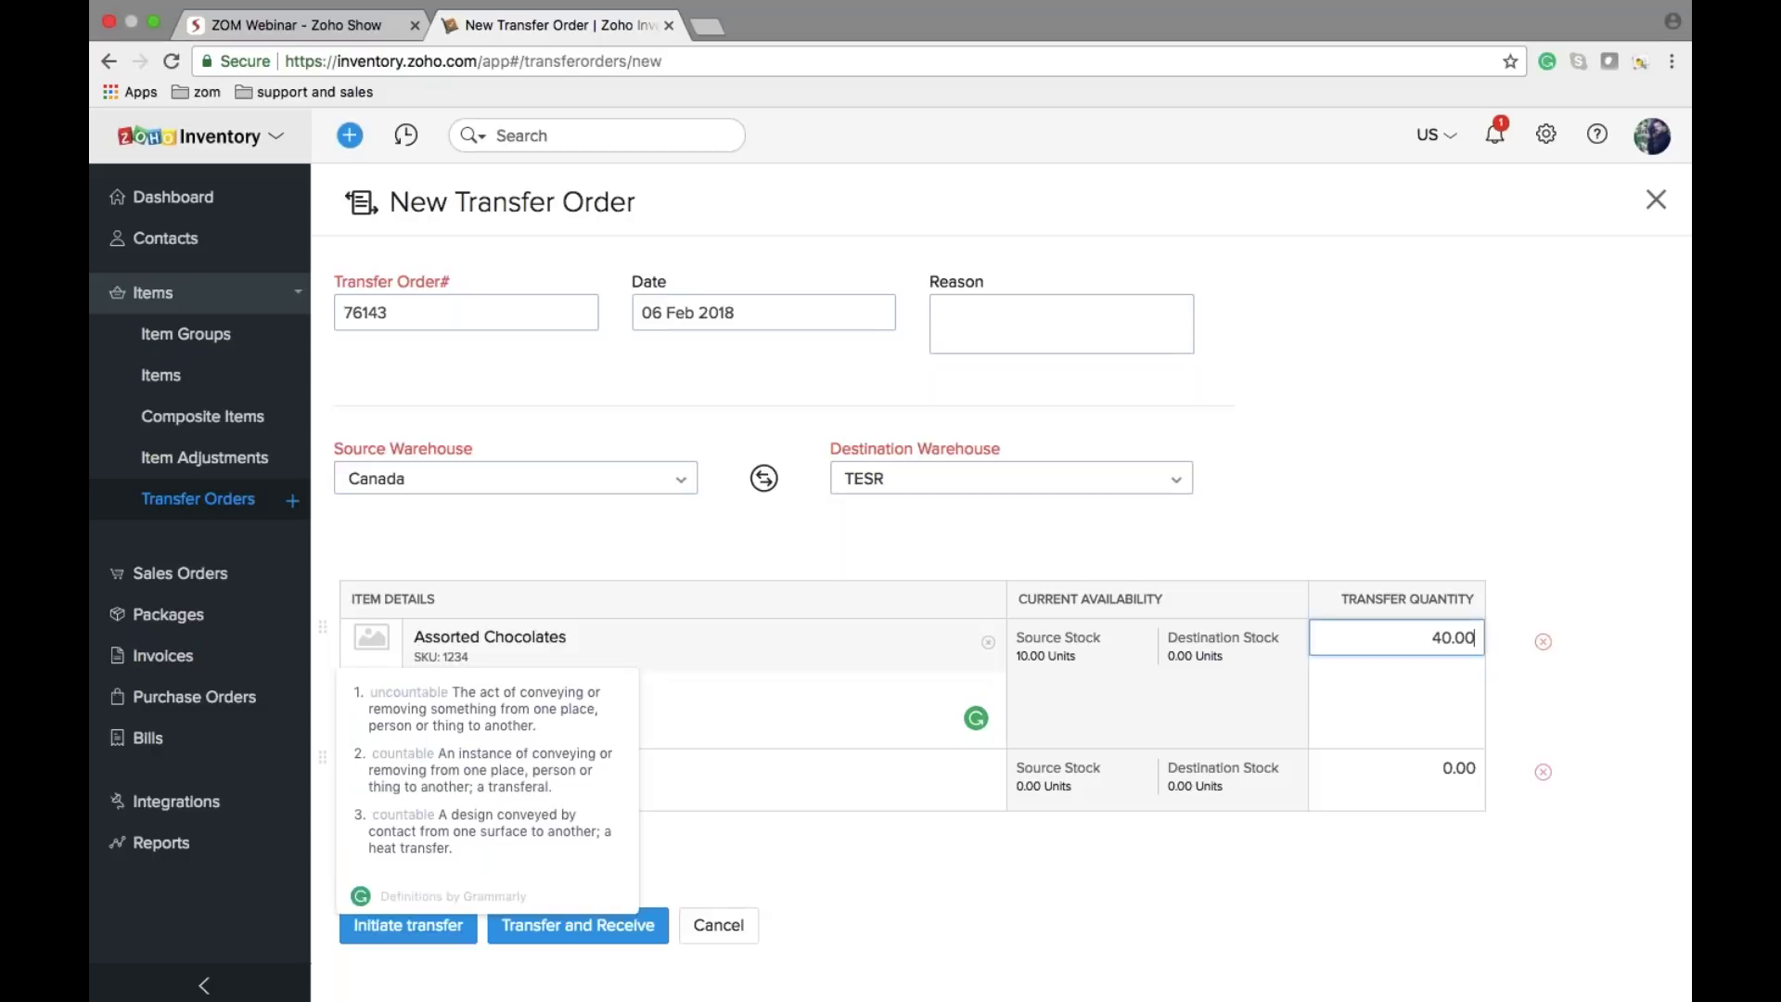
click(1452, 638)
key(BackSpace)
key(Tab)
key(Return)
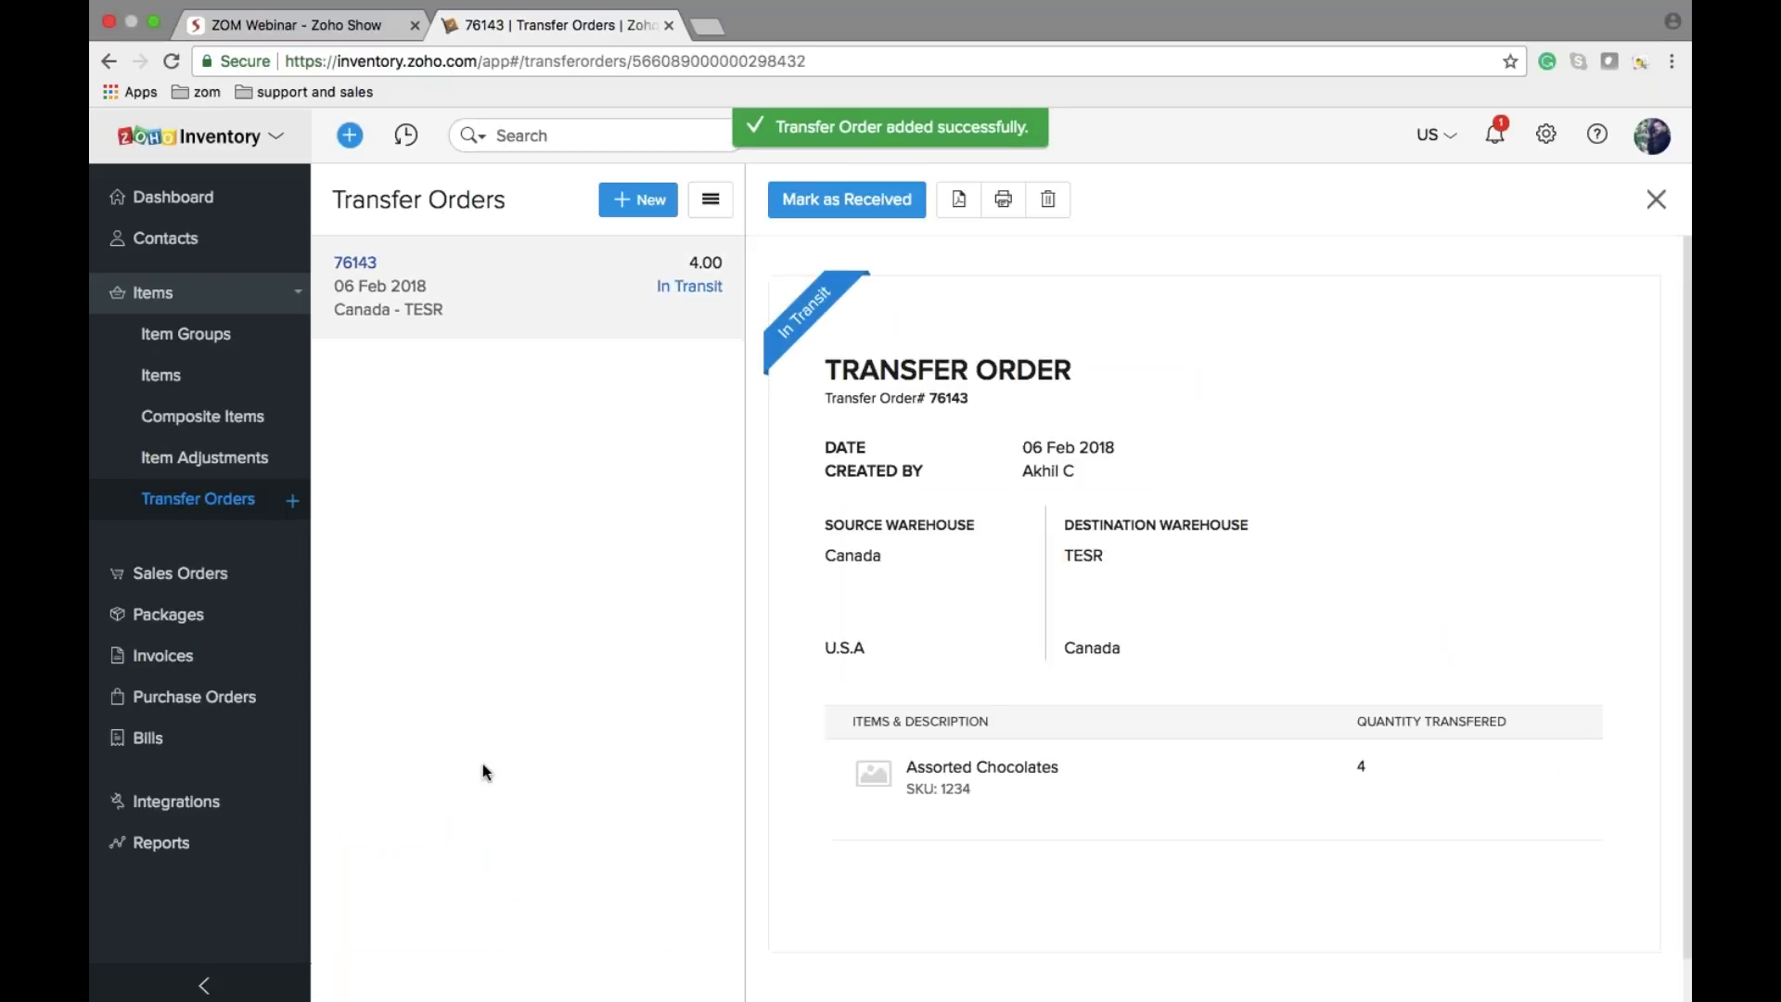
click(846, 200)
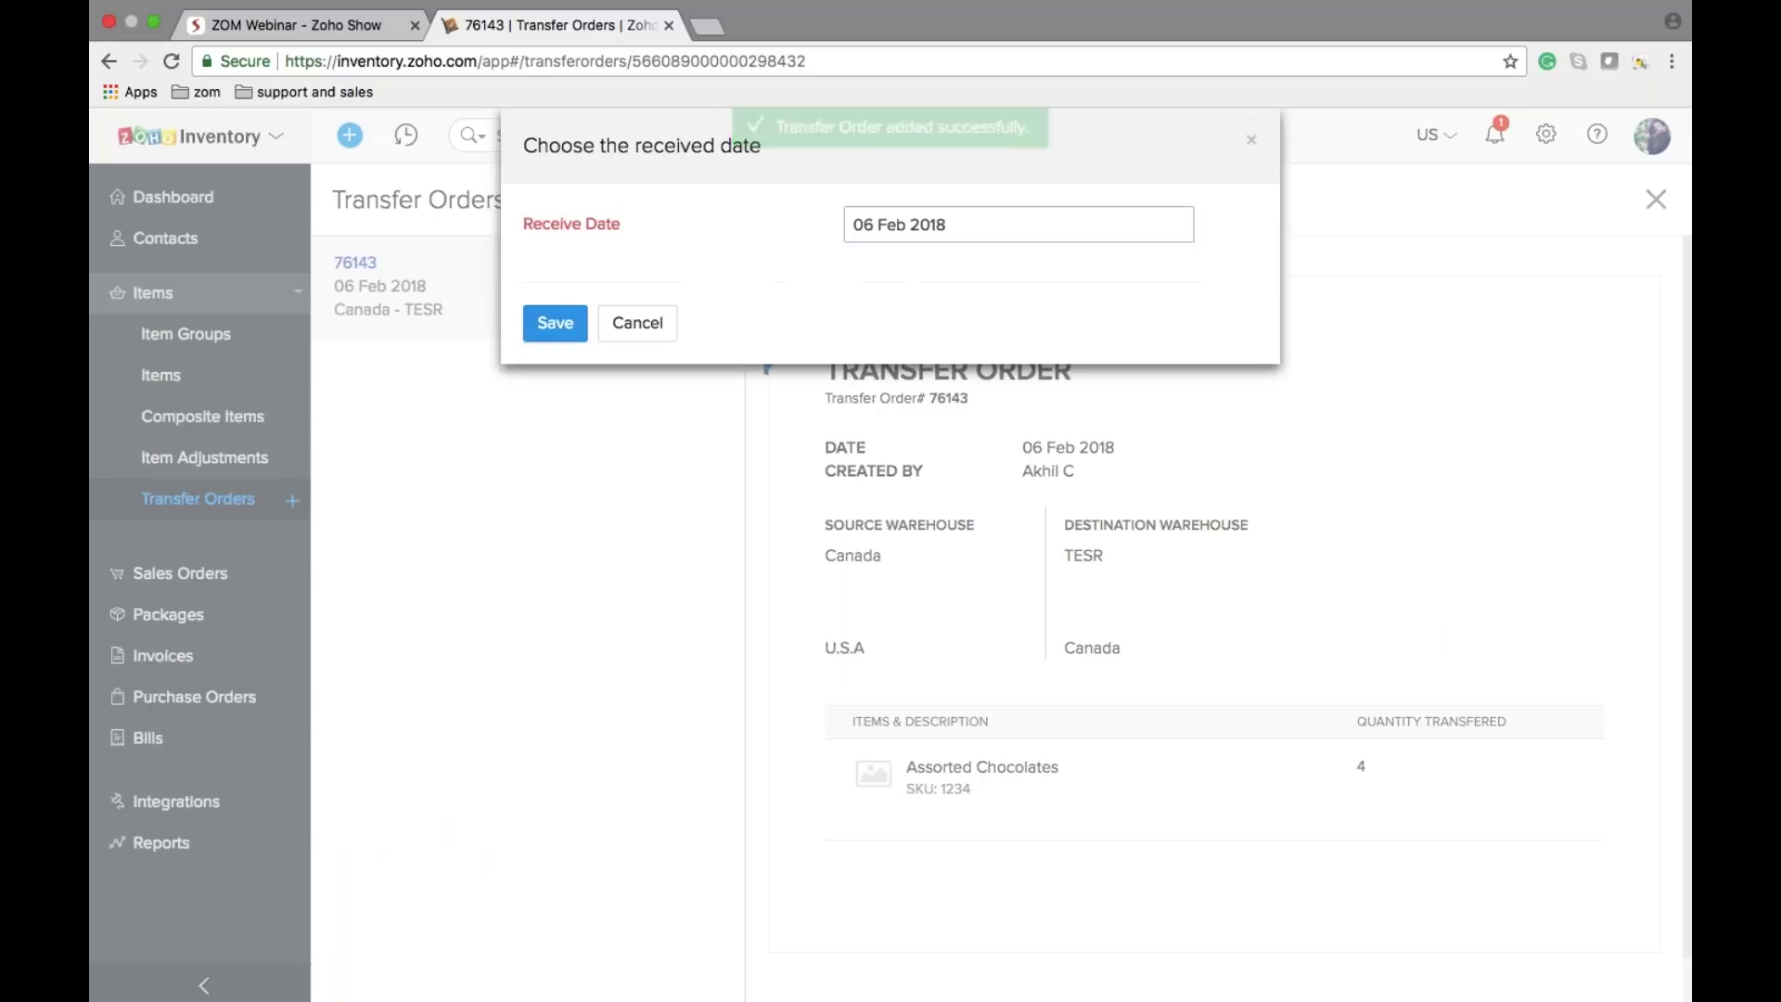
click(567, 313)
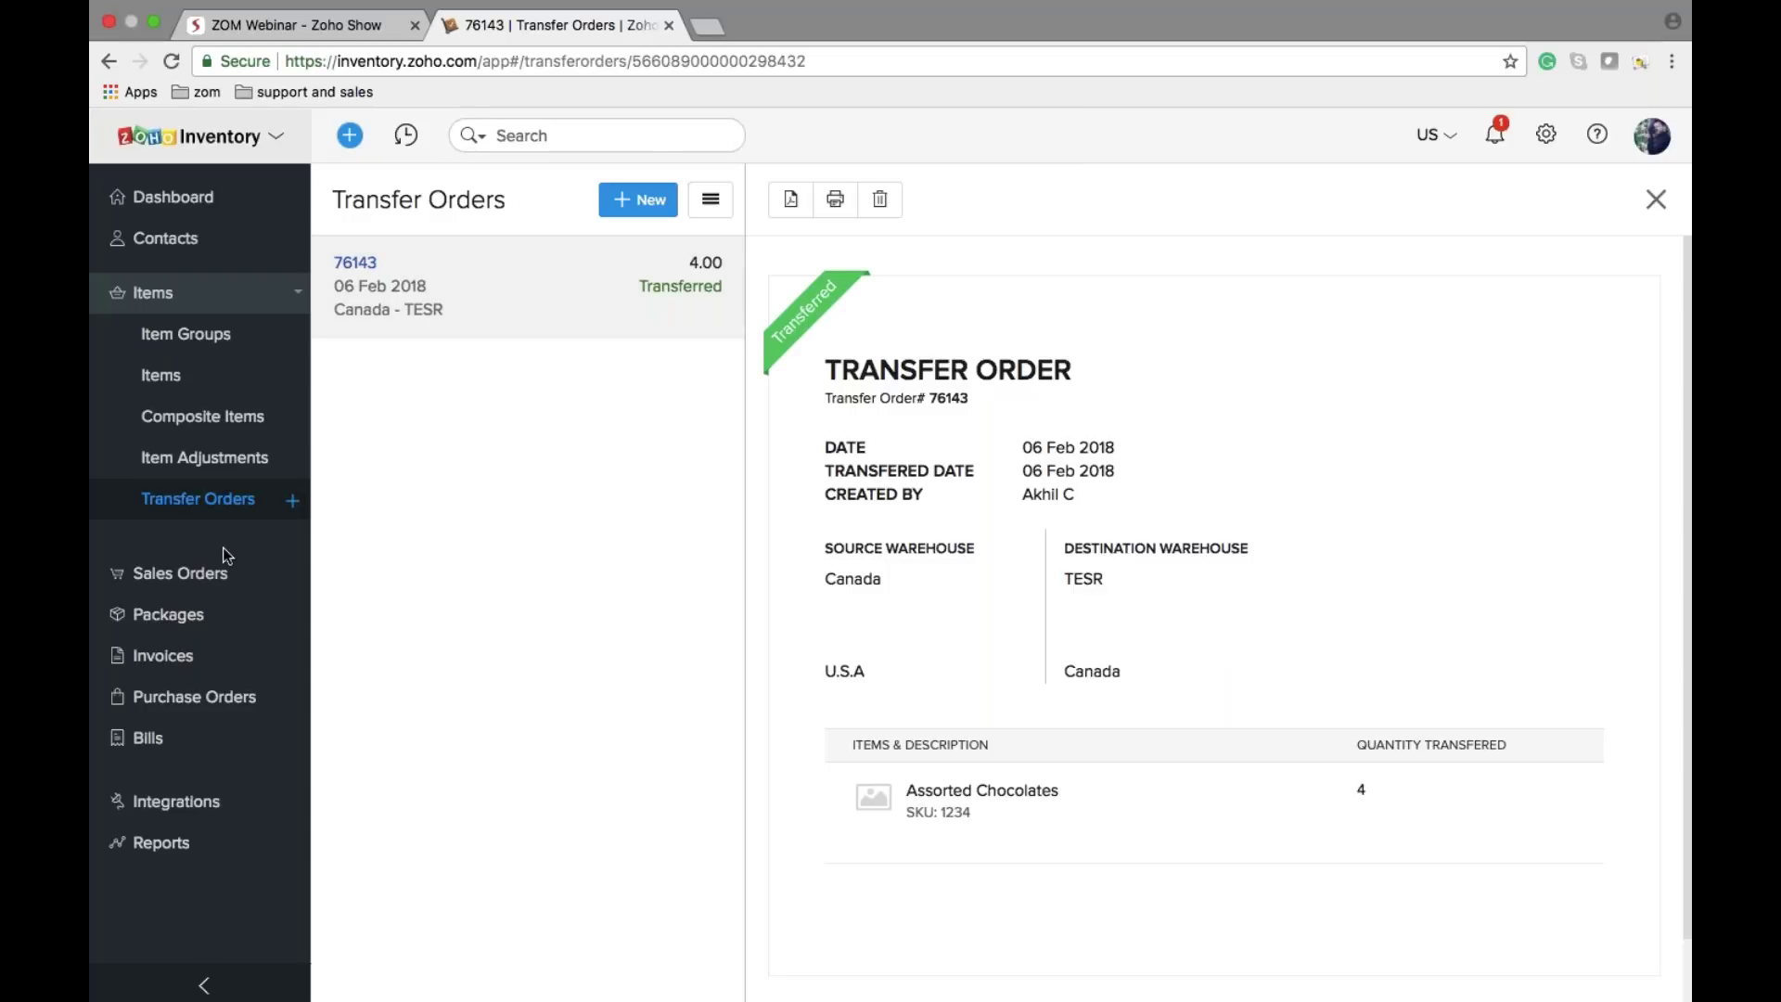
Step: Show the Backordering slide in the webinar presentation, then return to Inventory
click(295, 37)
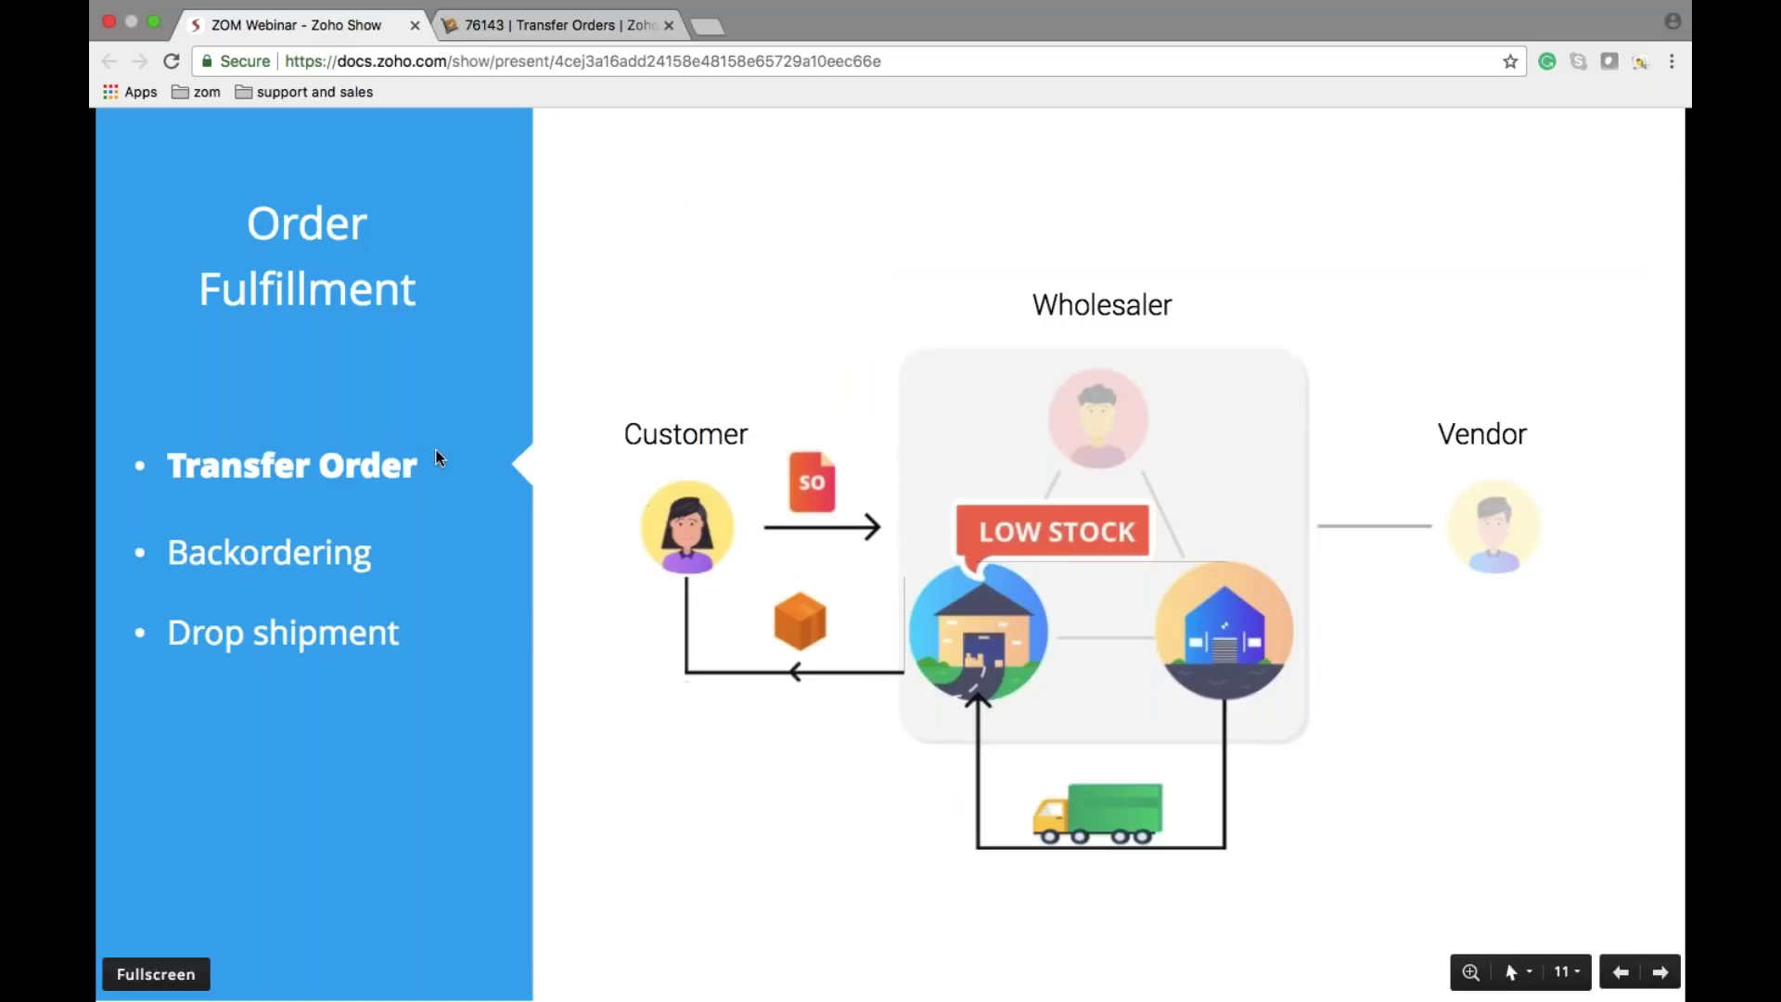
key(Right)
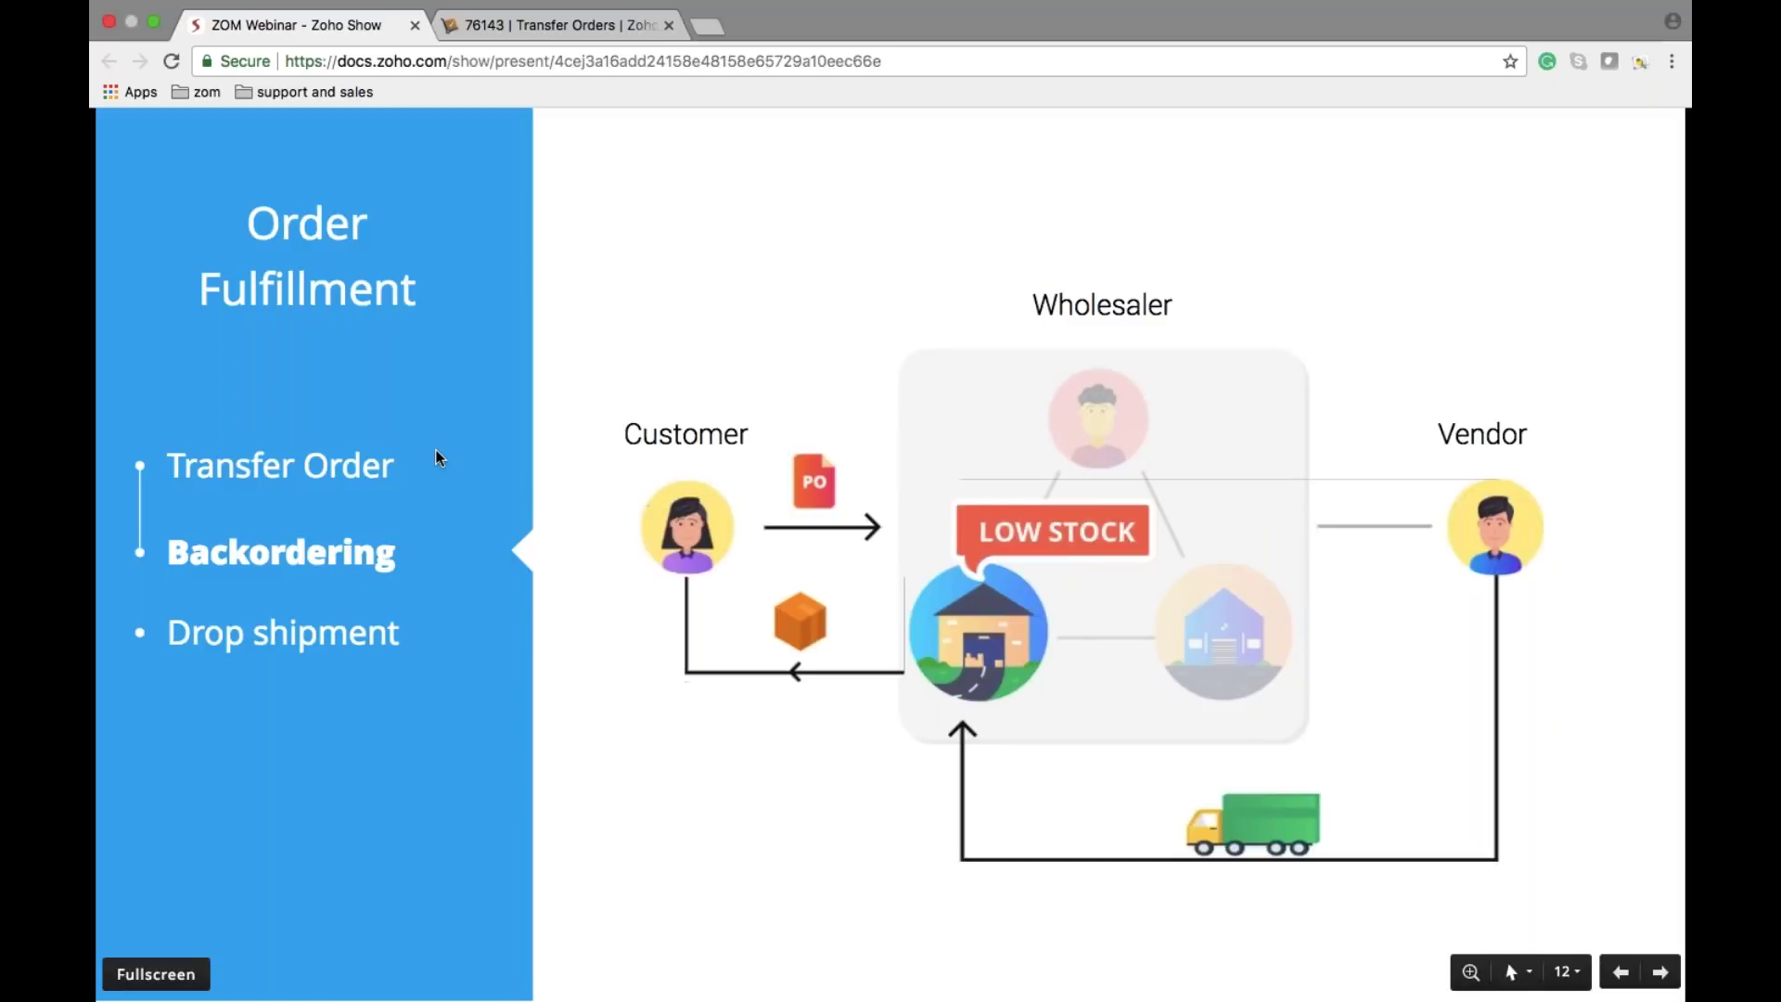
key(ctrl+Tab)
Step: Create draft sales order SO-00003 for one Bag Gusset Elkay at $0.00
click(235, 570)
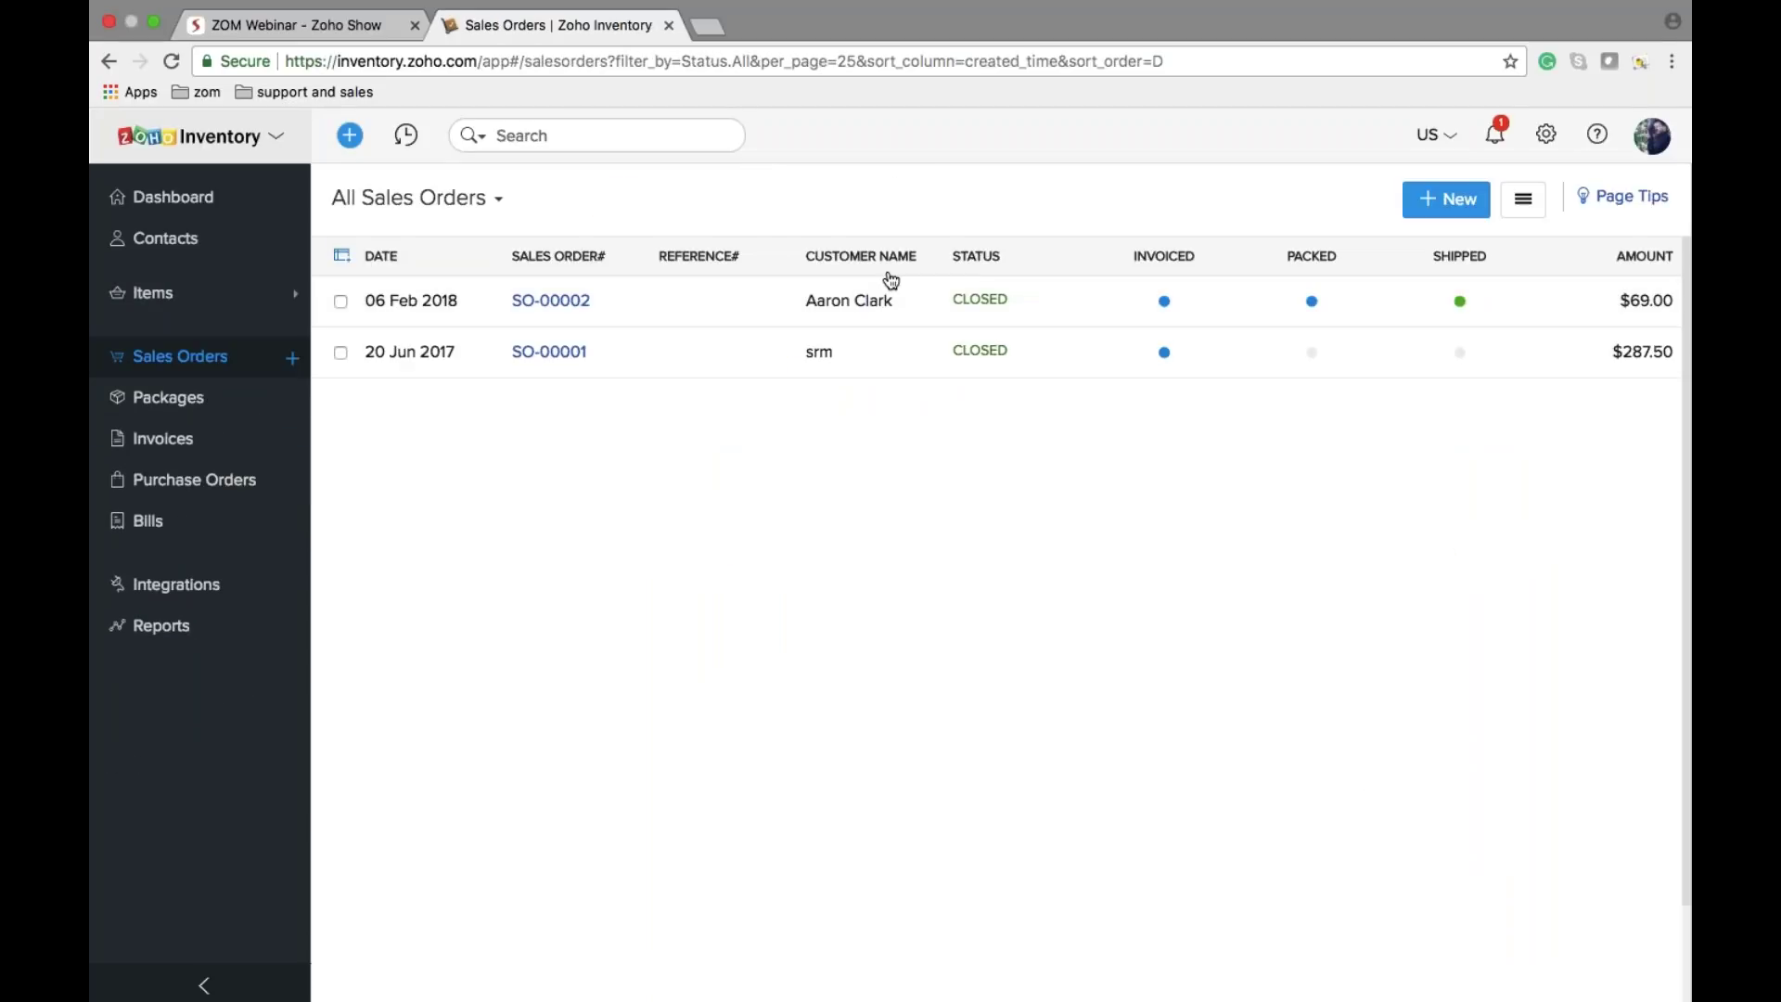
click(1437, 198)
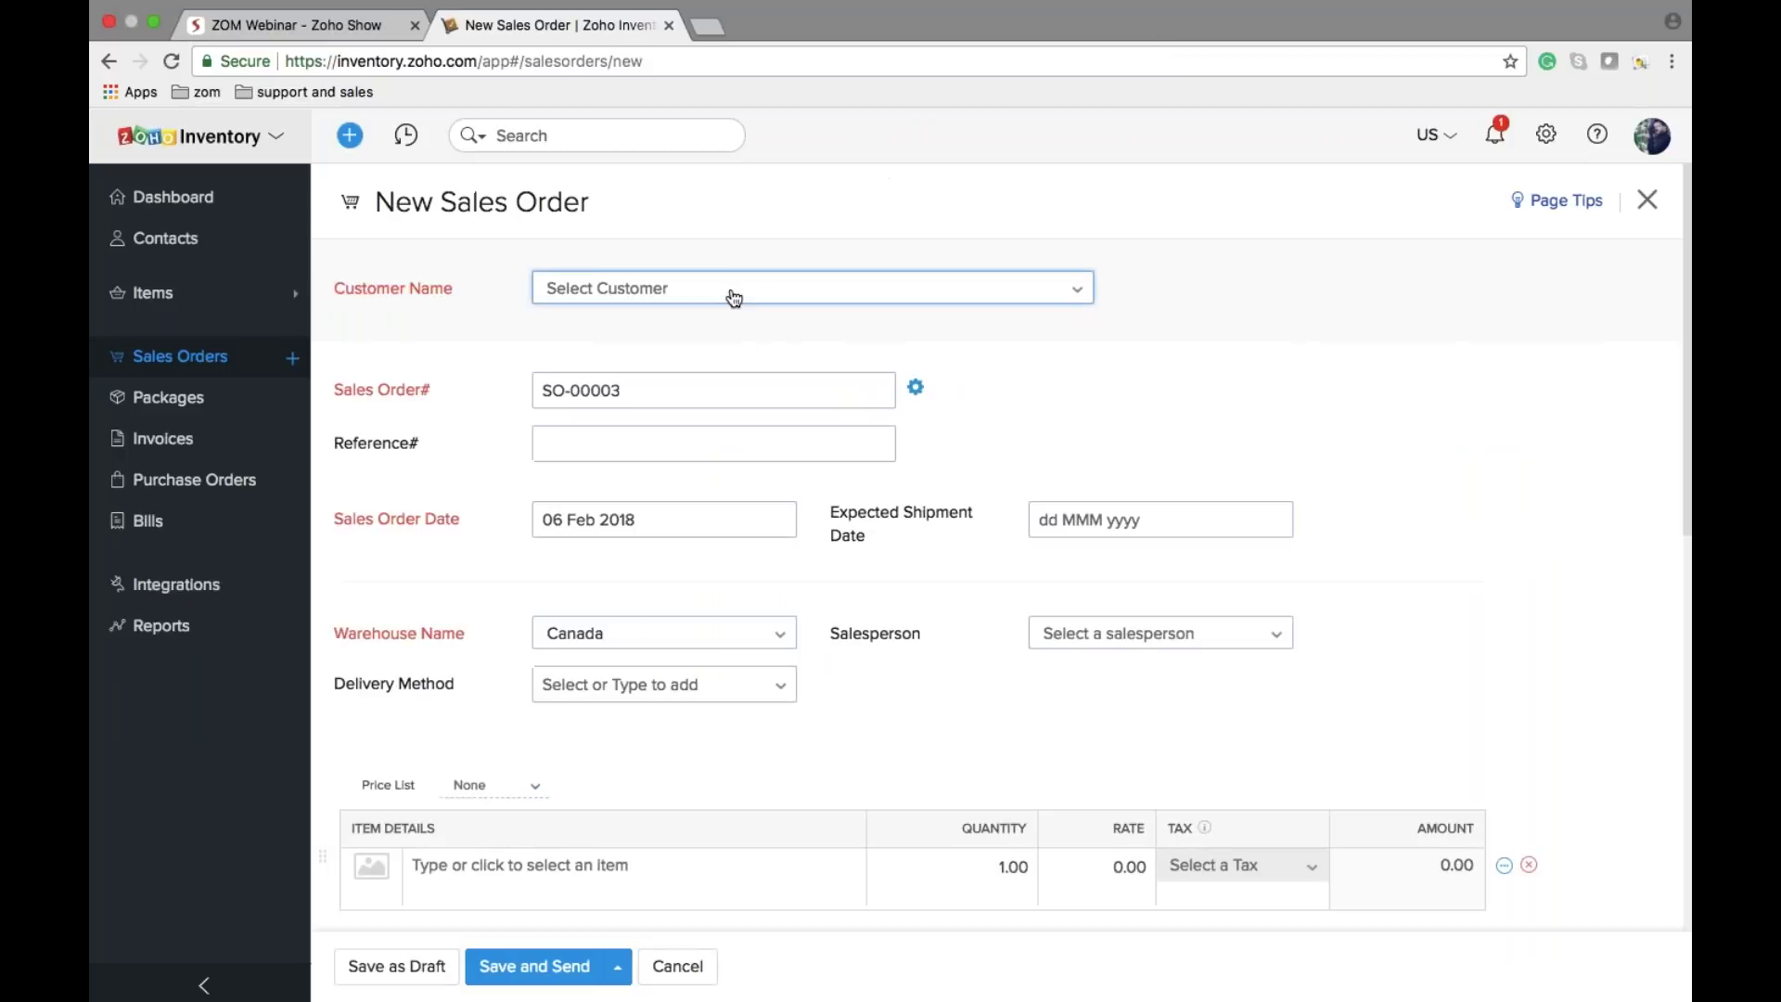
click(727, 291)
click(687, 380)
scroll(997, 557, down, 3)
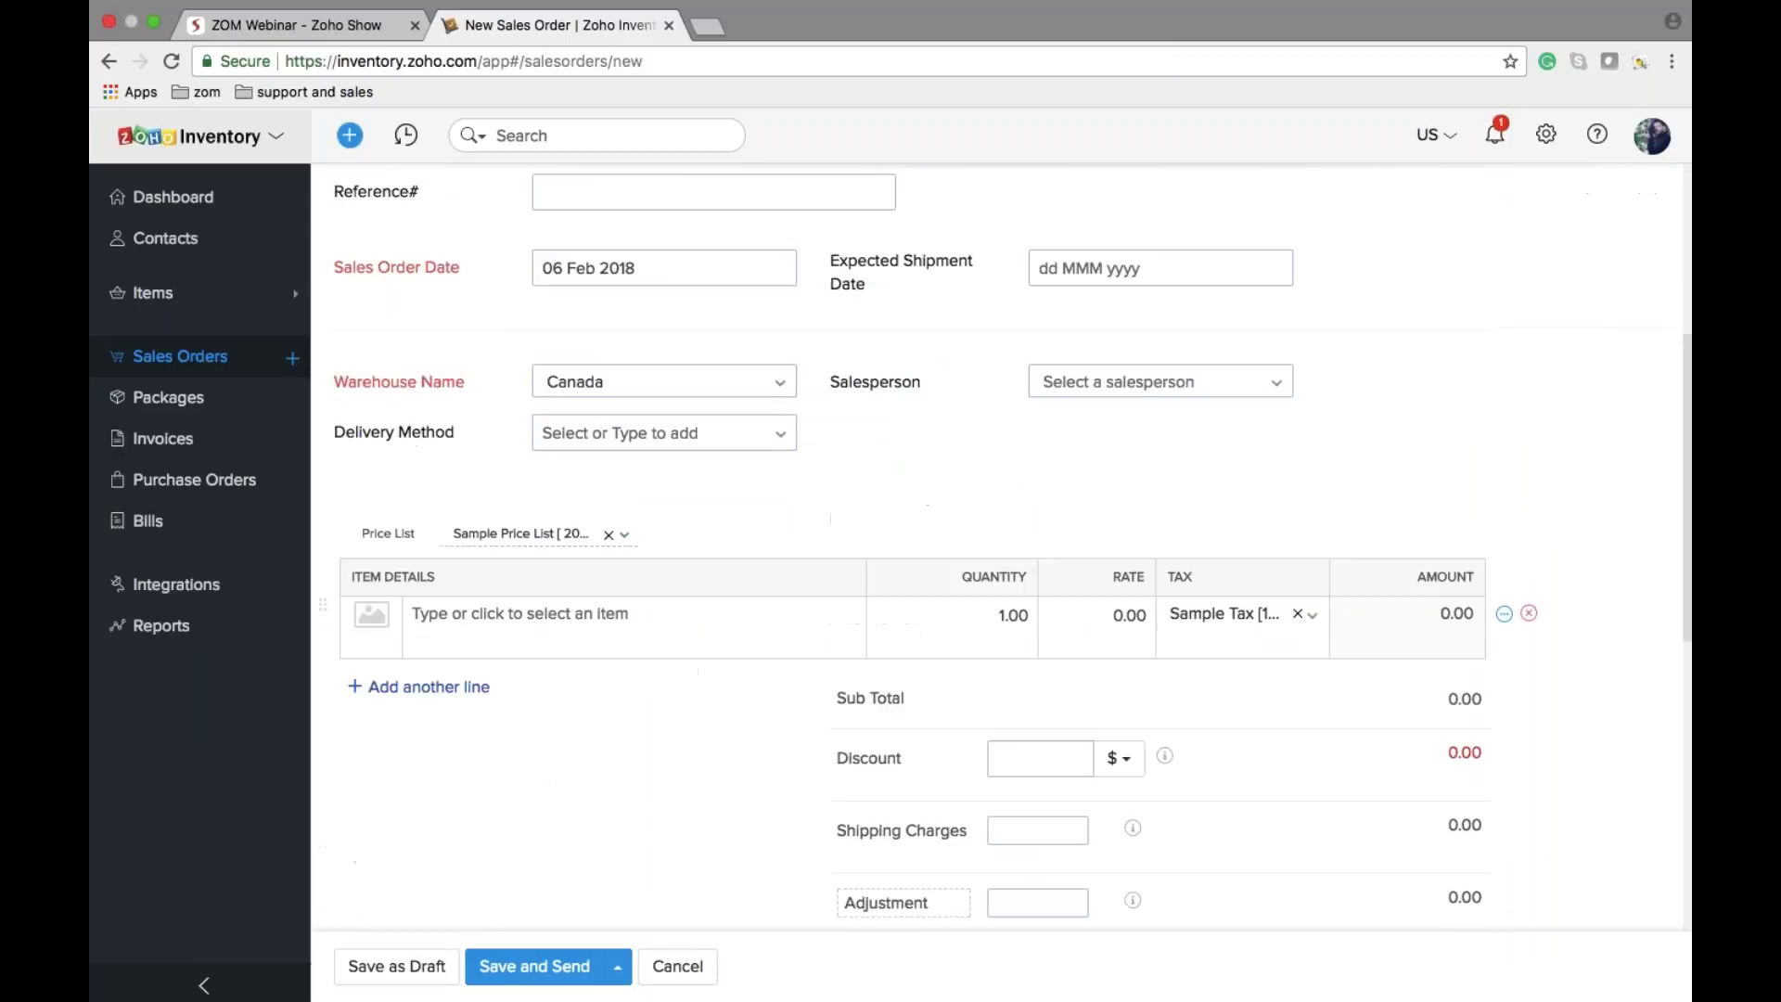
click(540, 626)
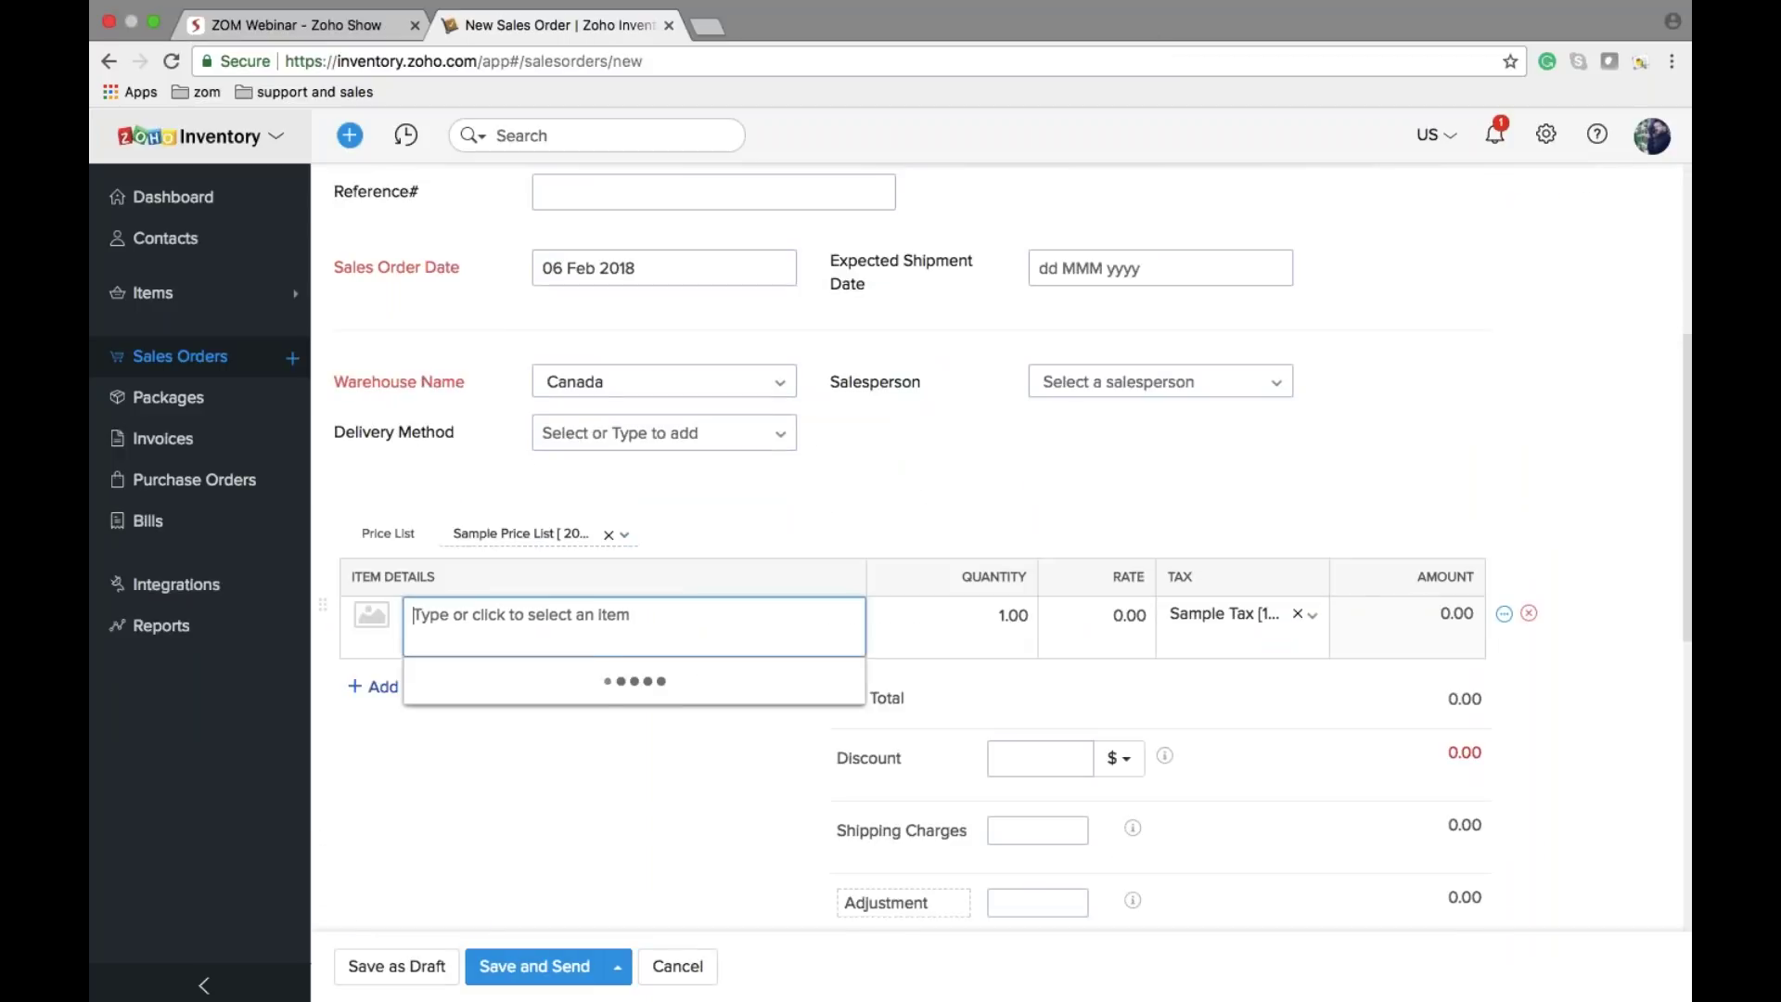
click(533, 734)
click(398, 966)
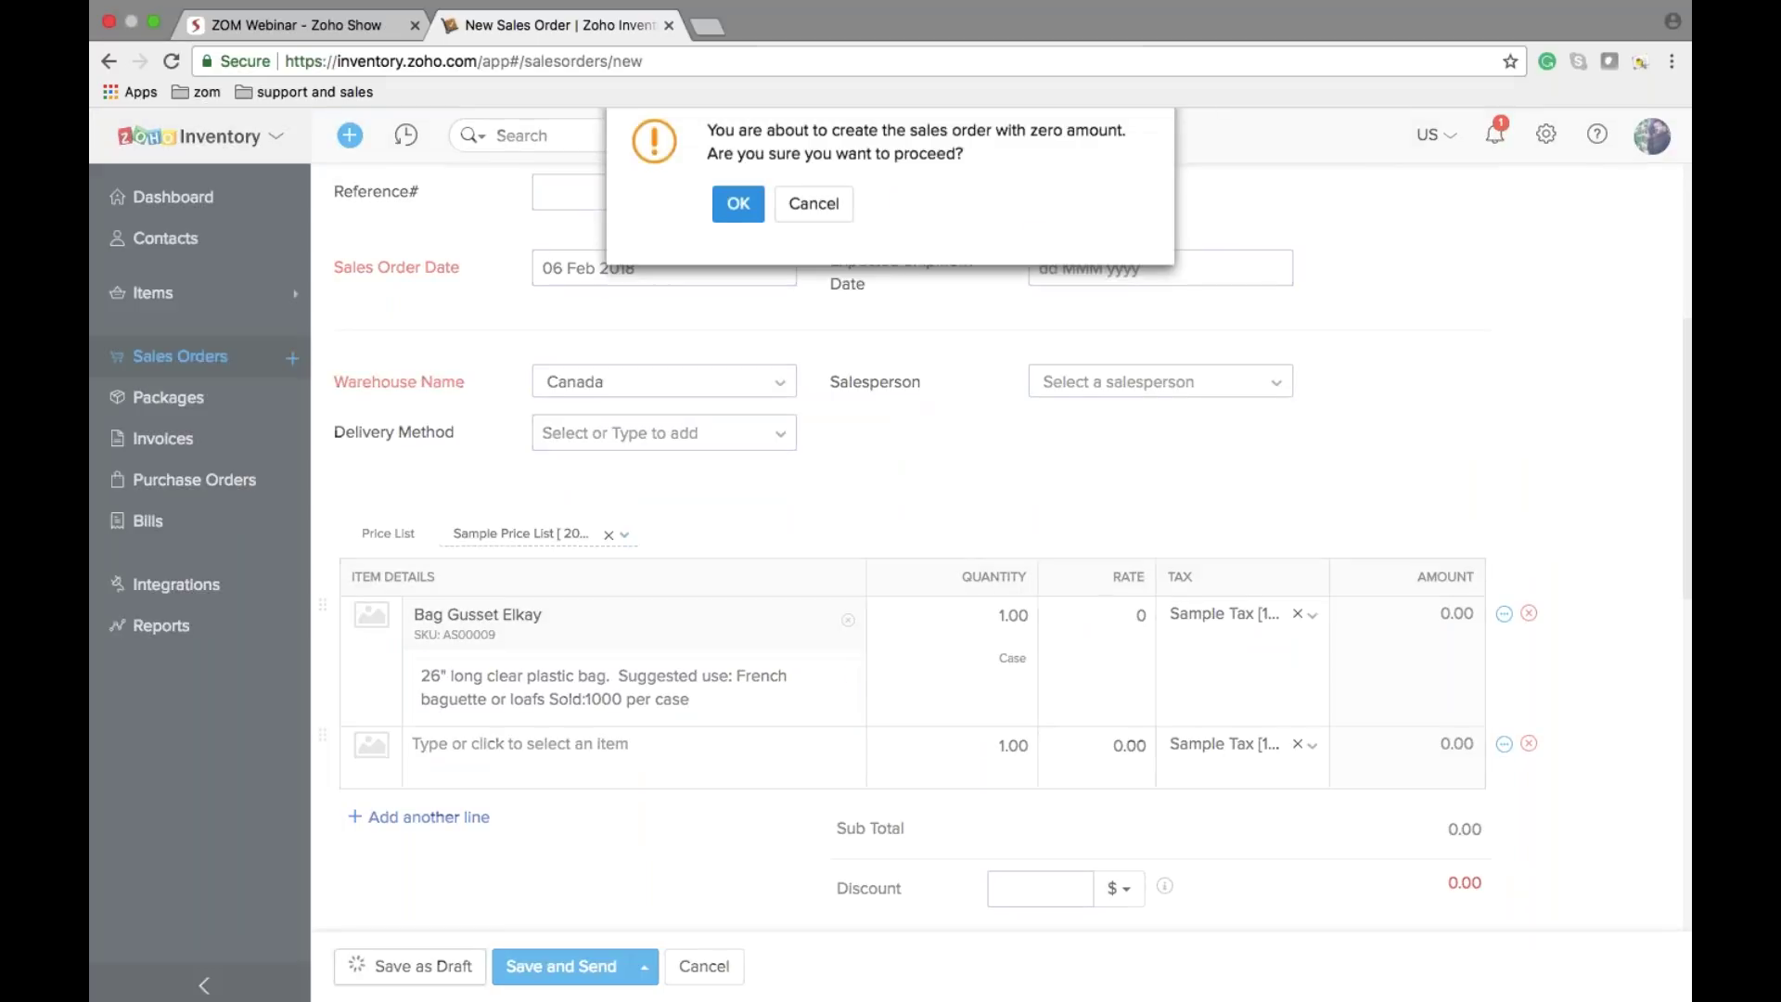
click(753, 208)
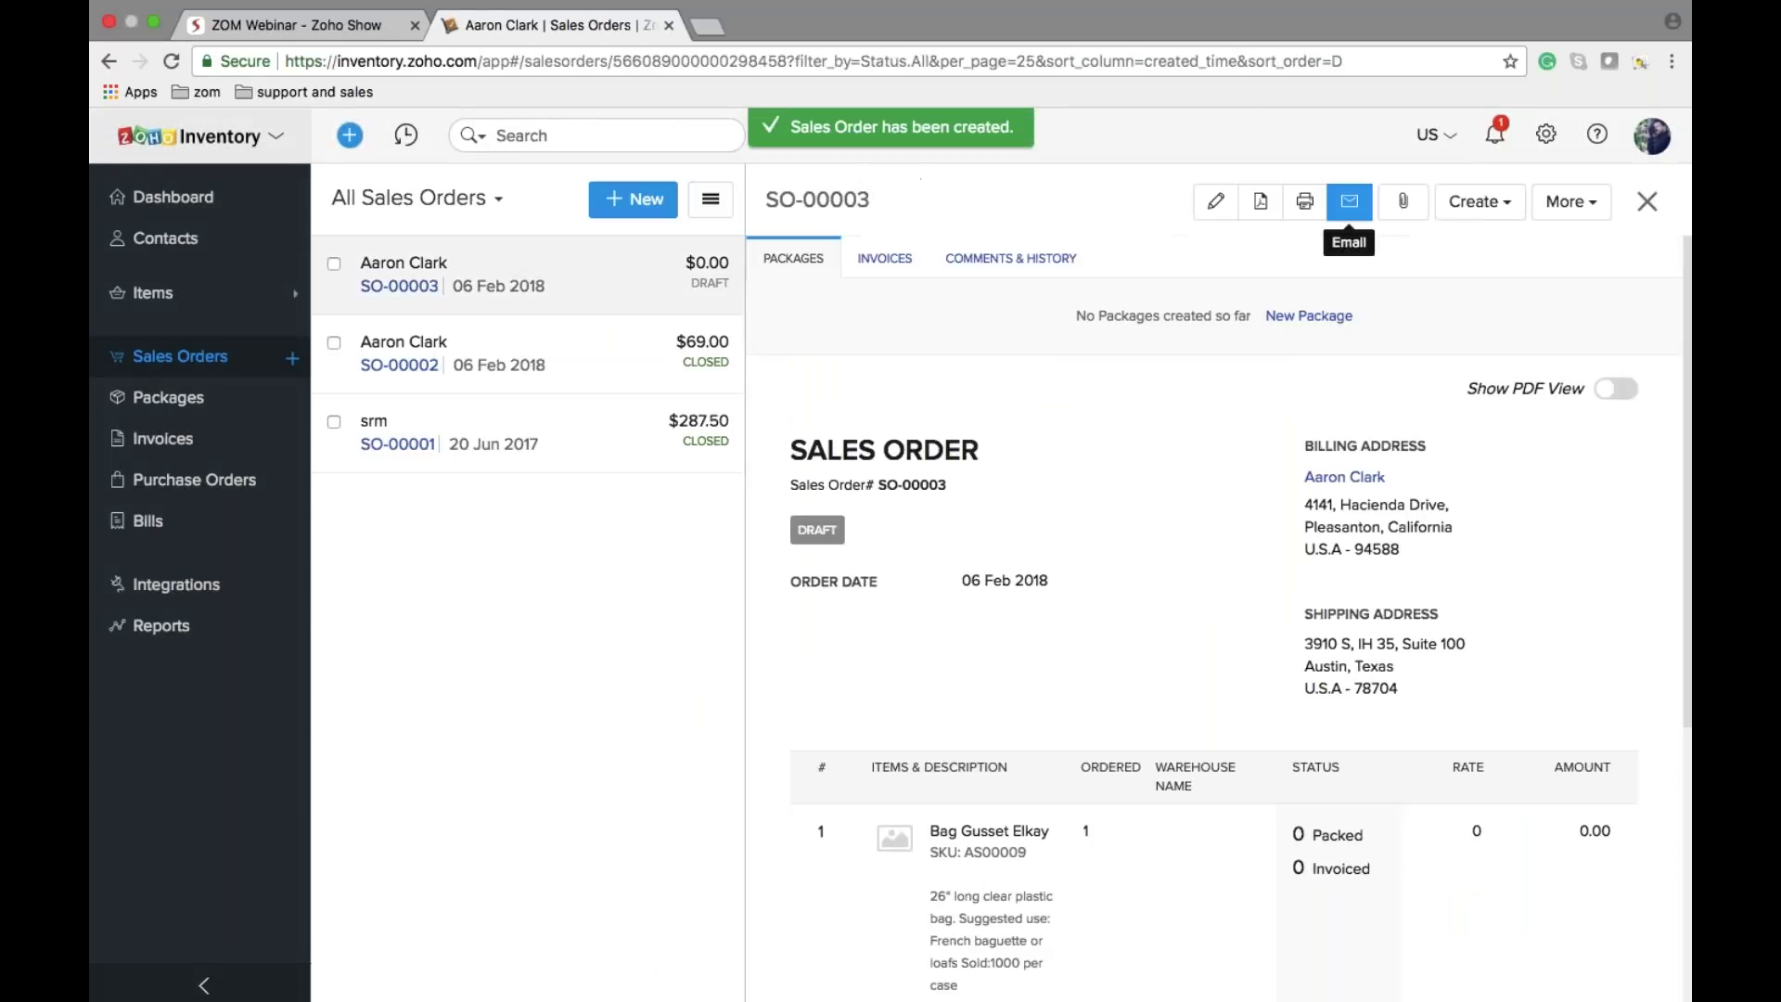
Step: Mark SO-00003 as Confirmed
click(1541, 215)
click(1490, 274)
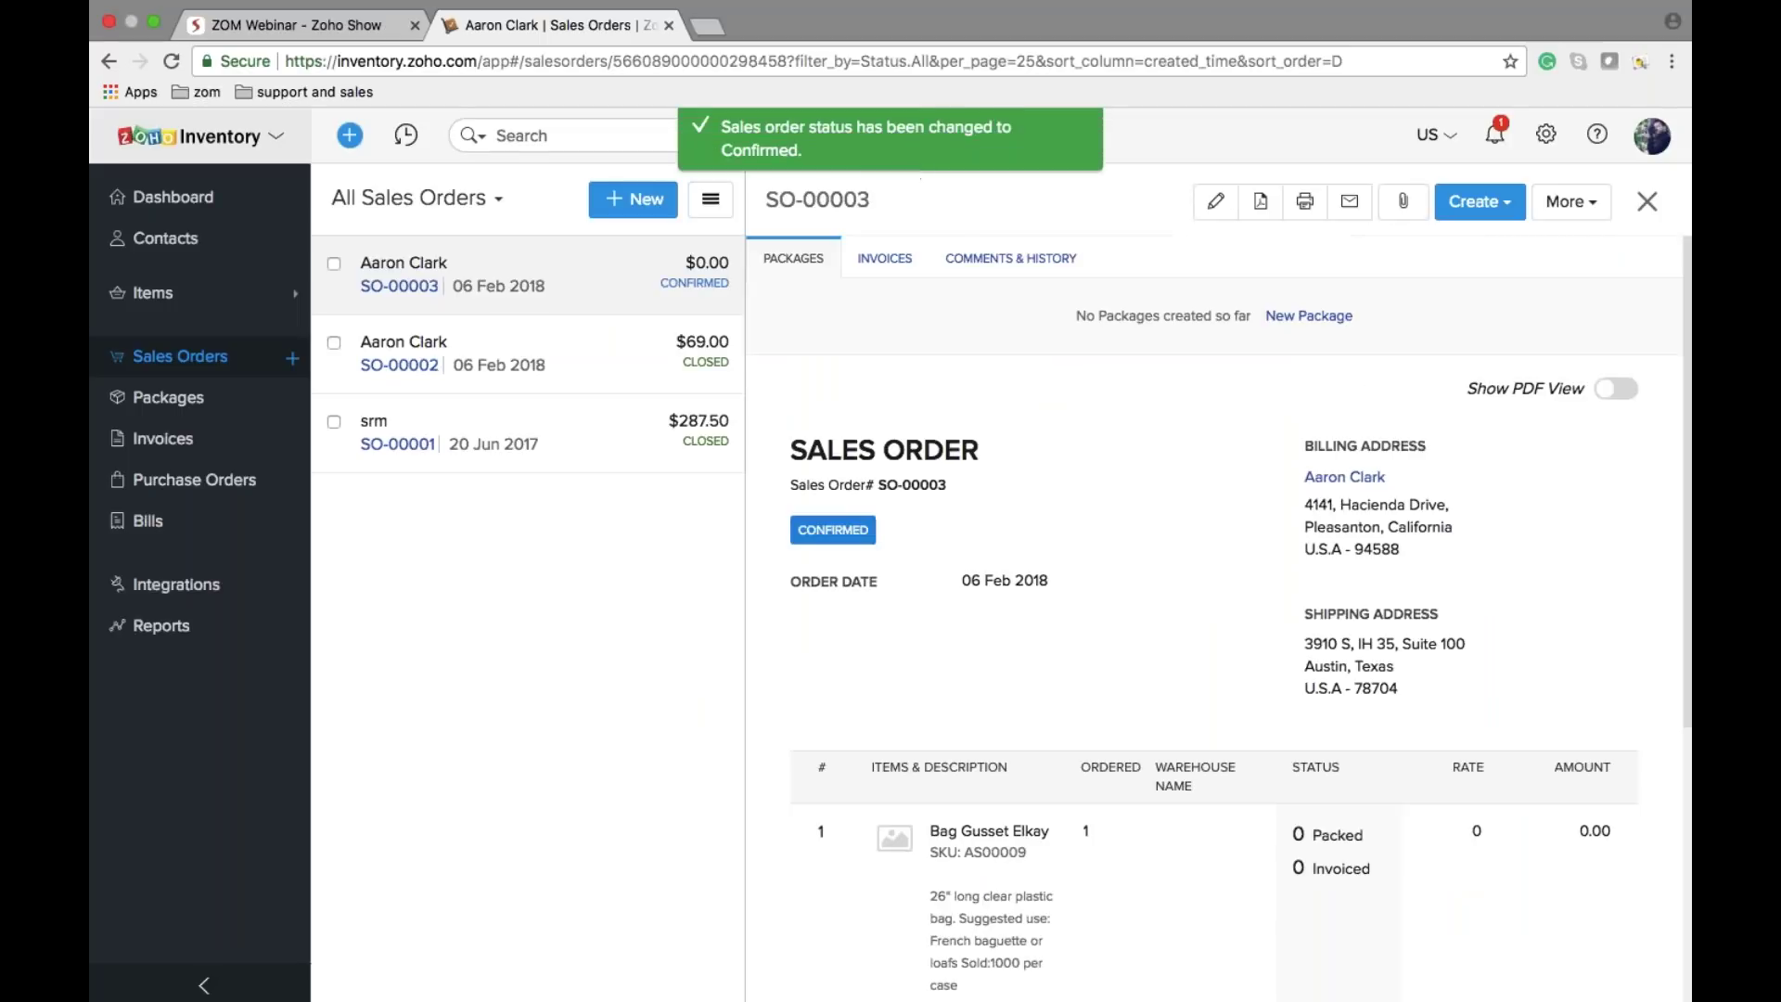
click(1215, 201)
Step: Change the Bag Gusset Elkay quantity on SO-00003 to 100 and save
scroll(889, 713, down, 5)
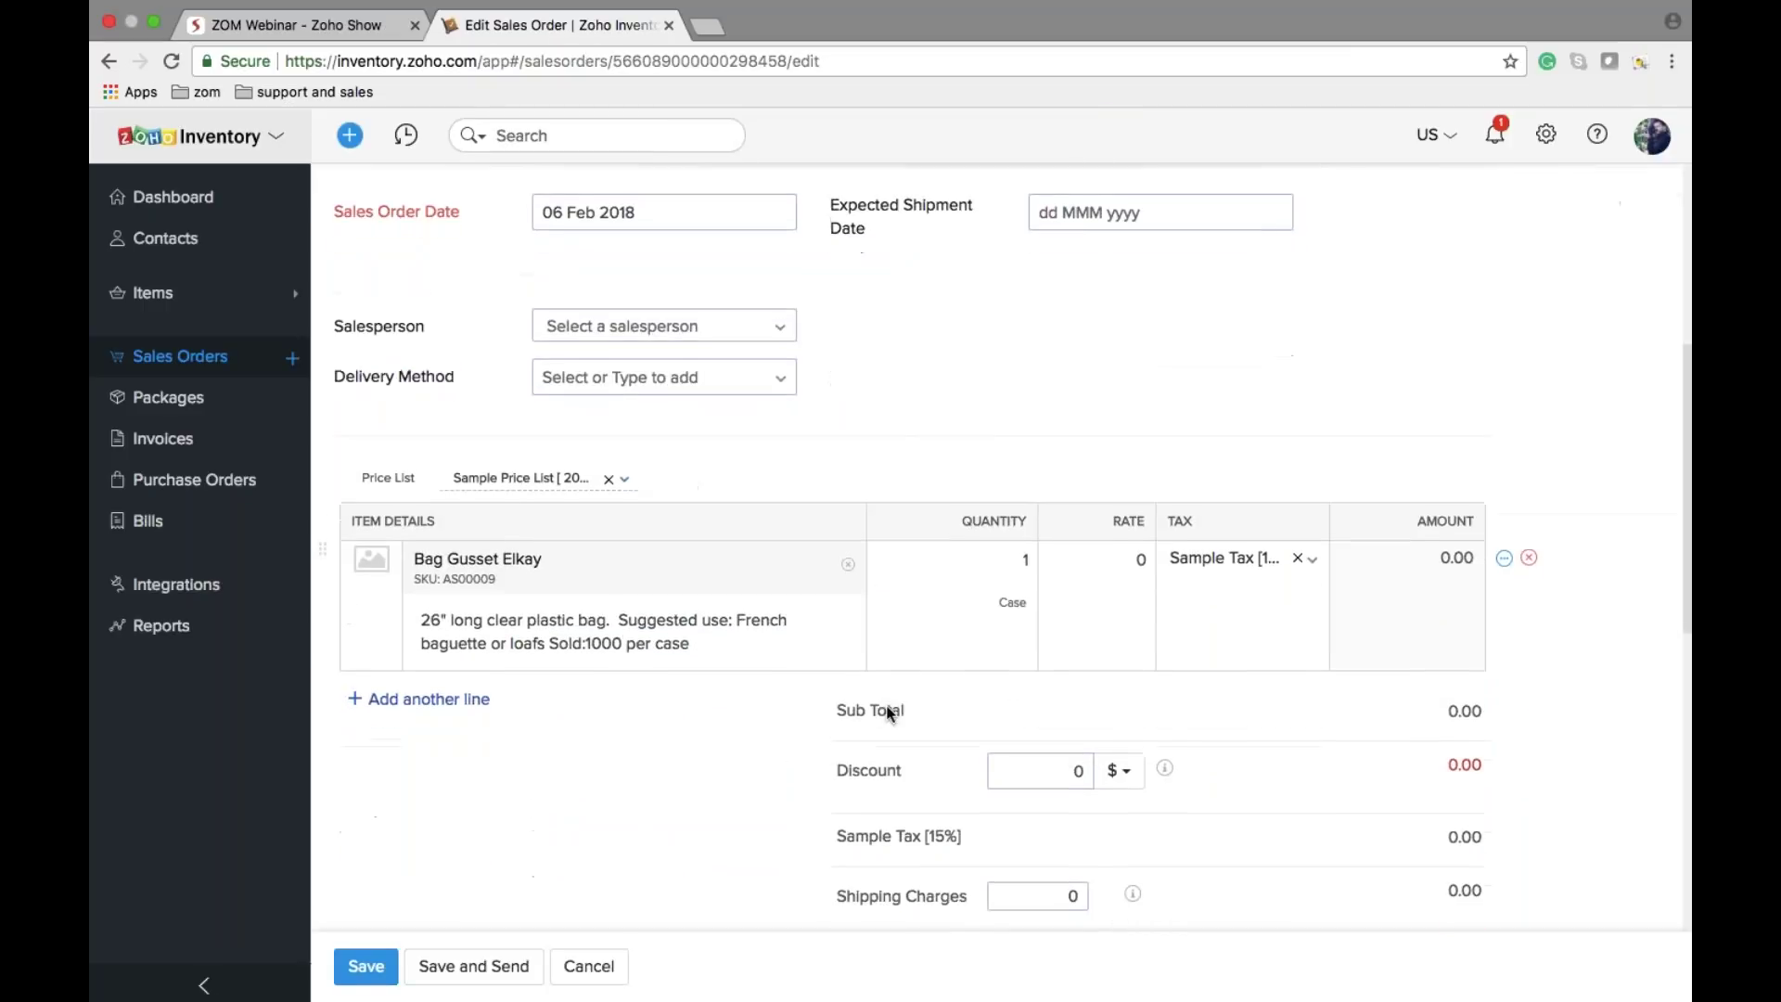
click(1025, 555)
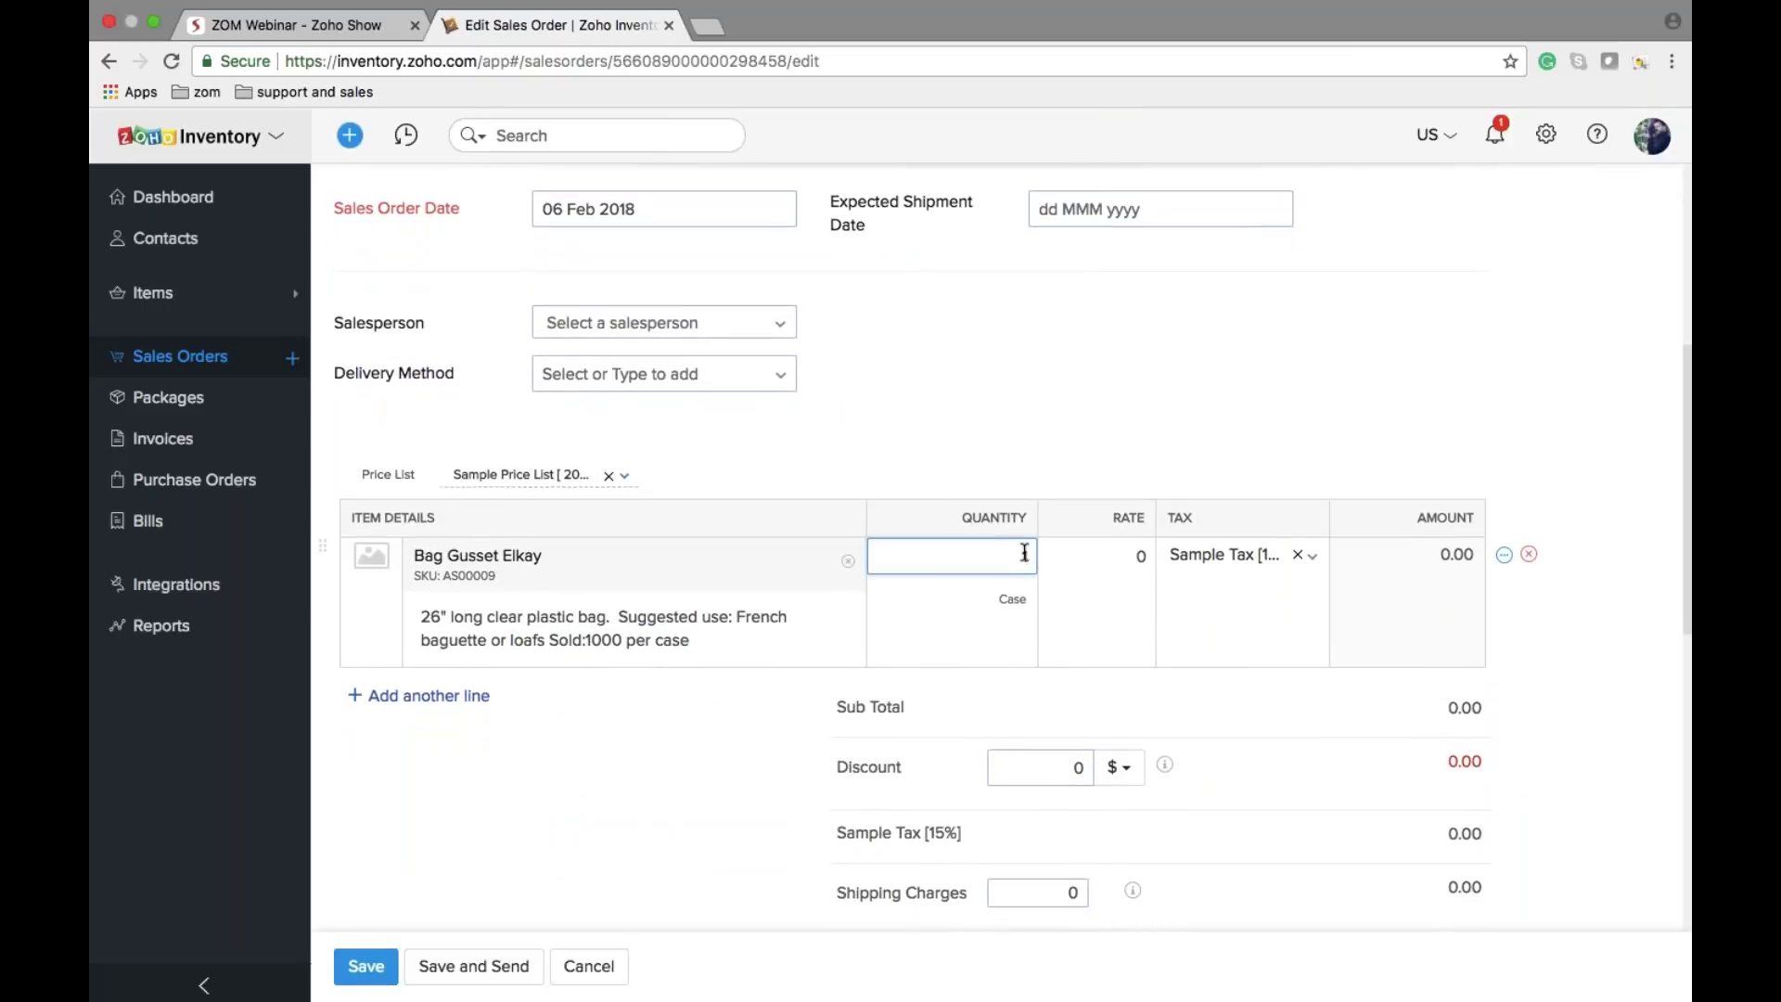
text(100)
click(648, 883)
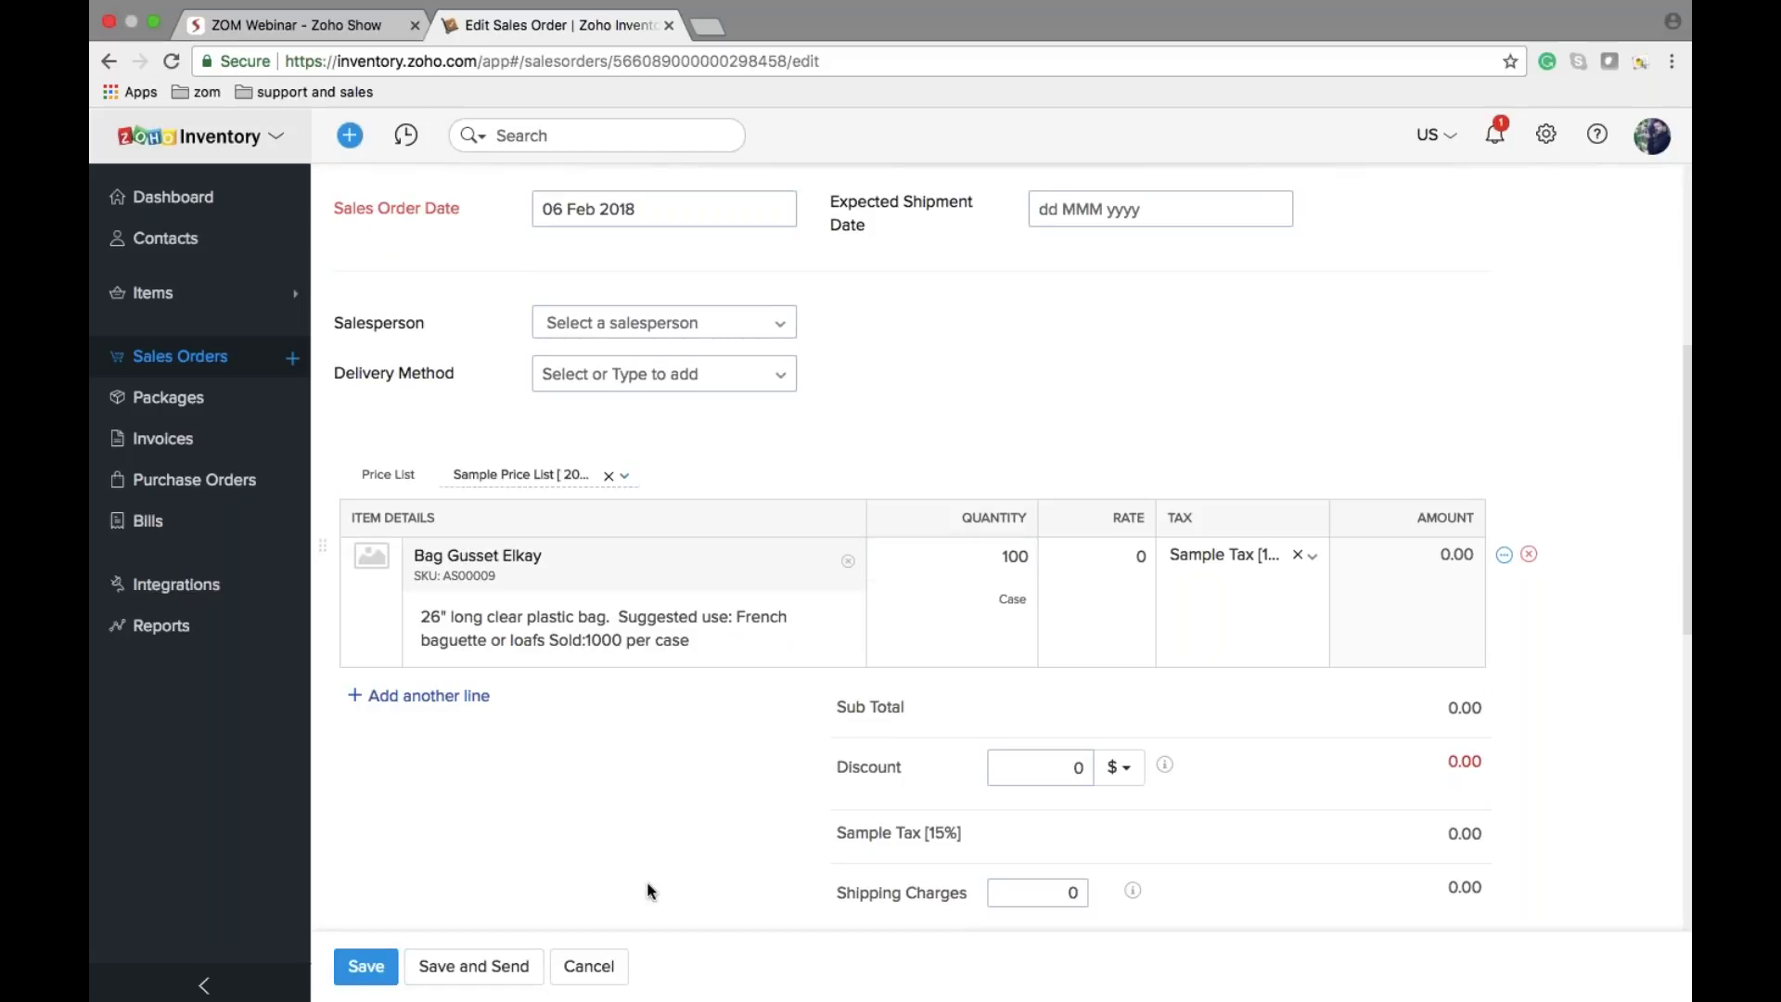
click(363, 966)
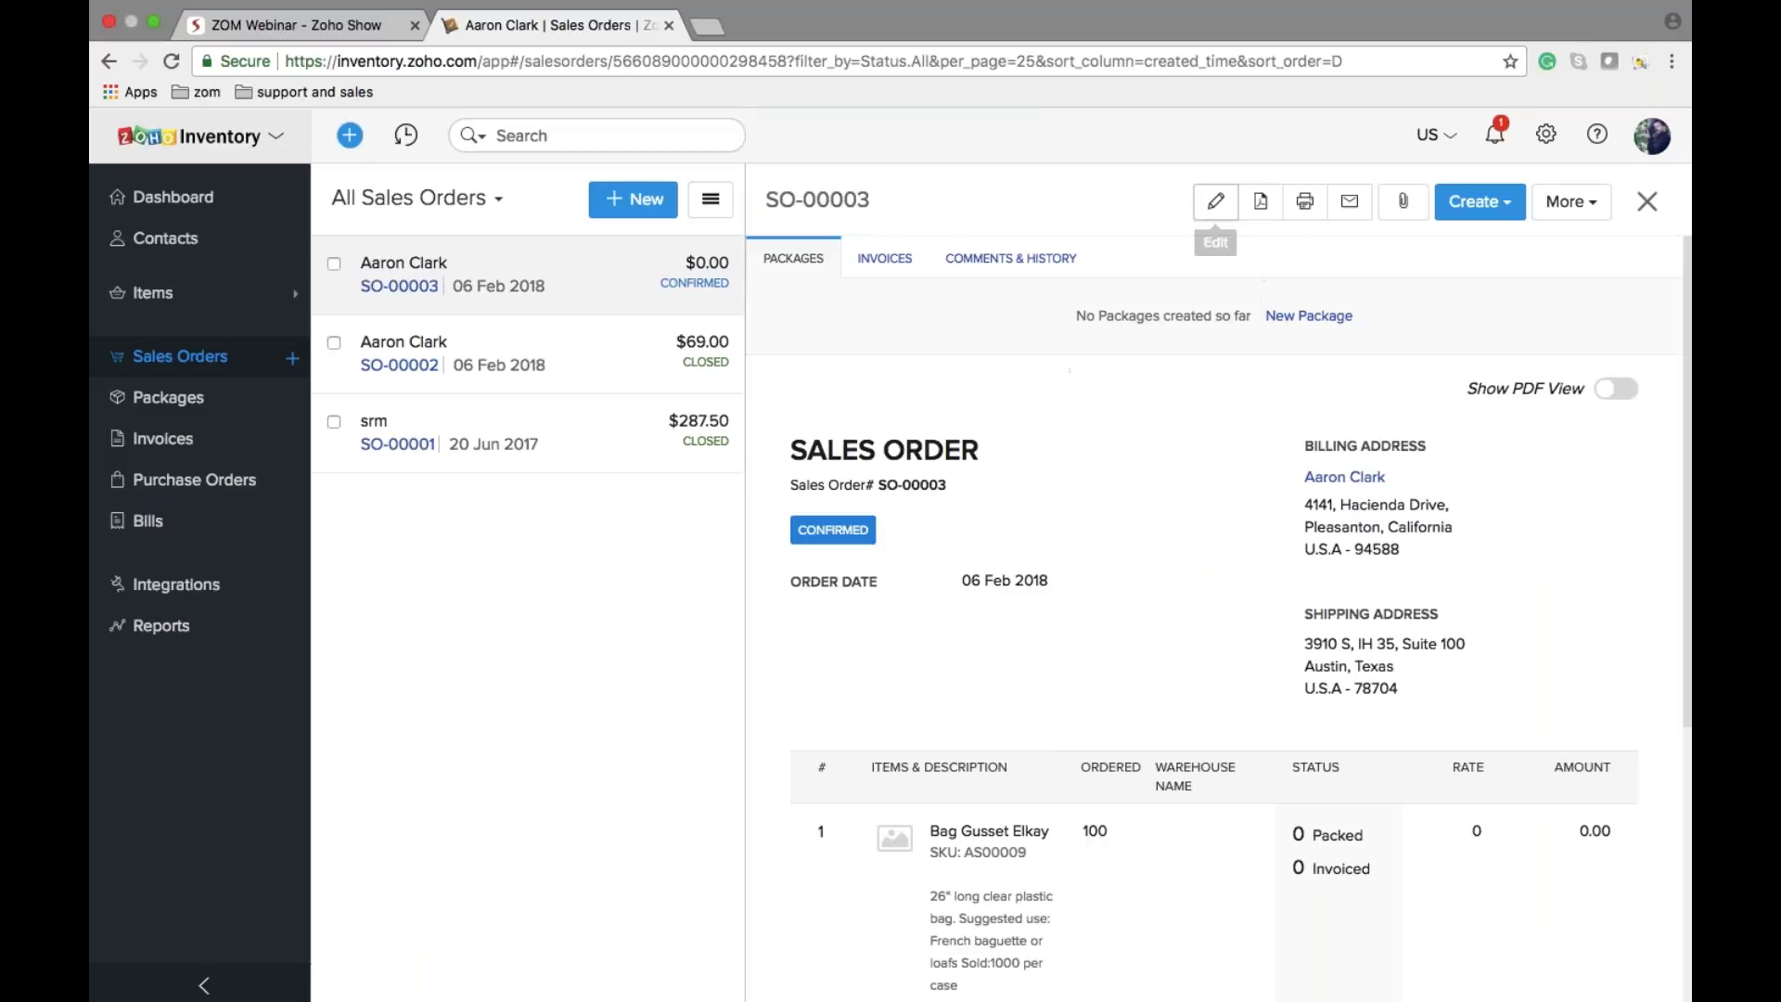
Step: Replace the line item with 100 Aroma Candles at 60, totalling $6,900.00
click(1215, 201)
scroll(841, 866, down, 7)
scroll(840, 865, down, 5)
scroll(840, 866, up, 6)
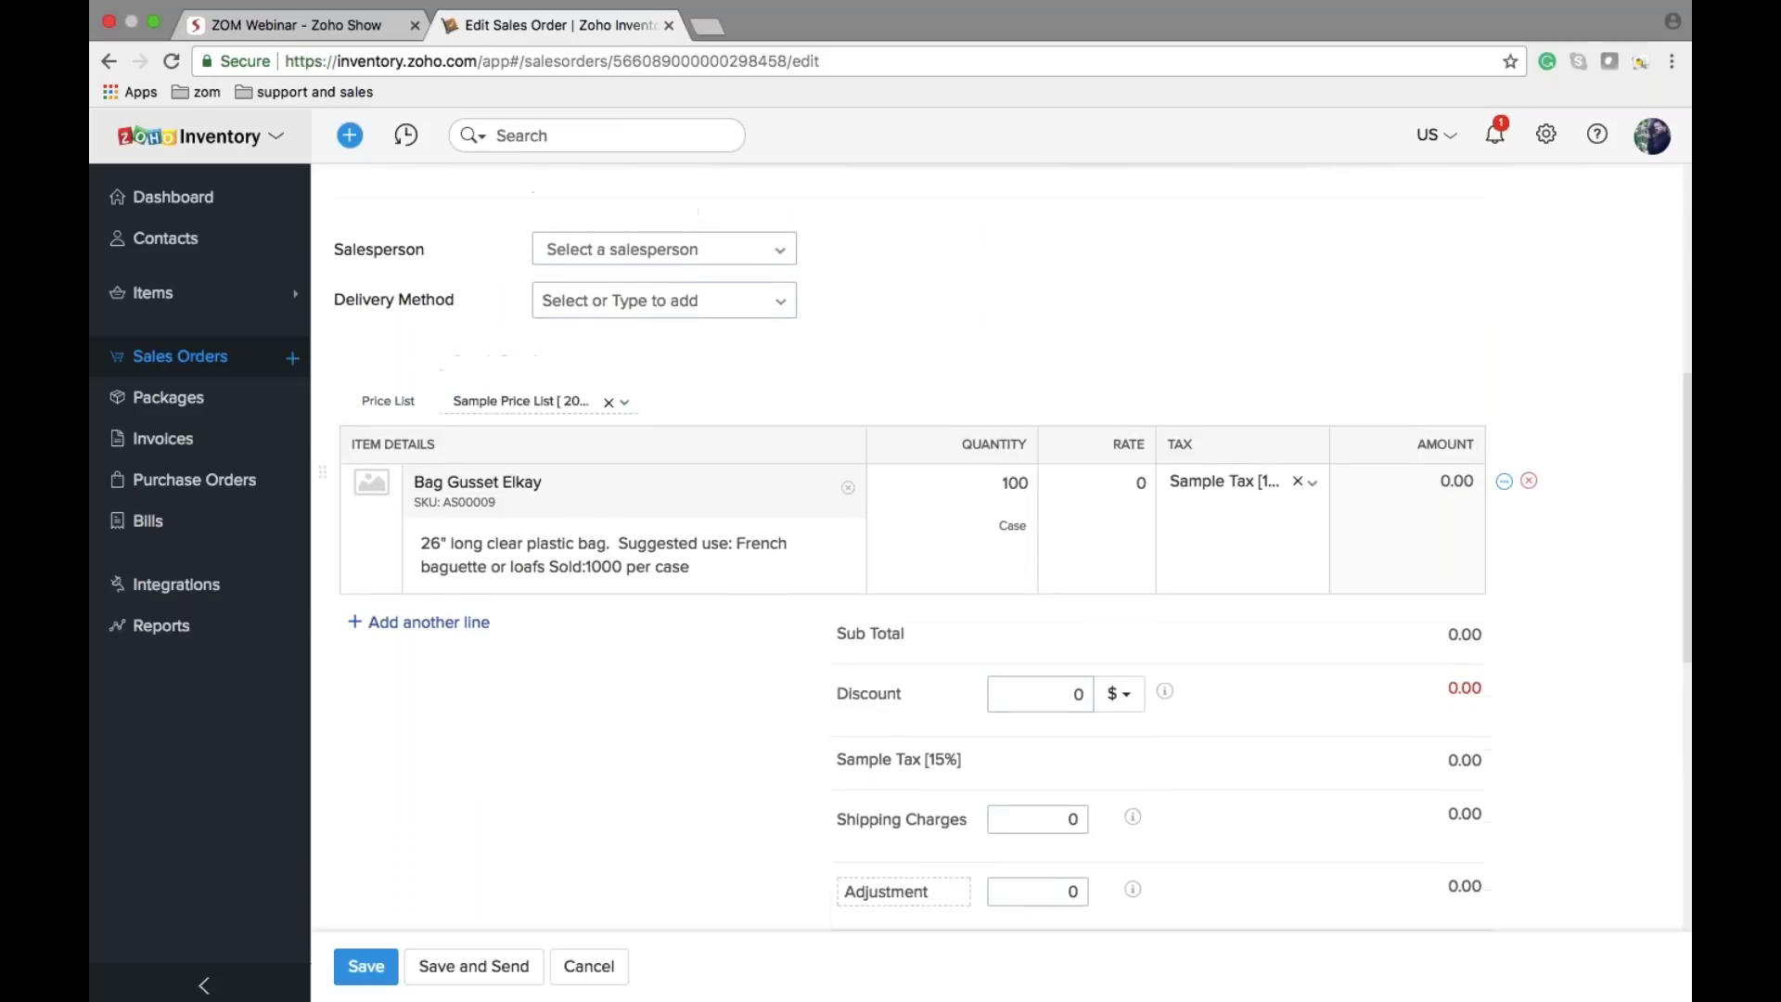
click(848, 487)
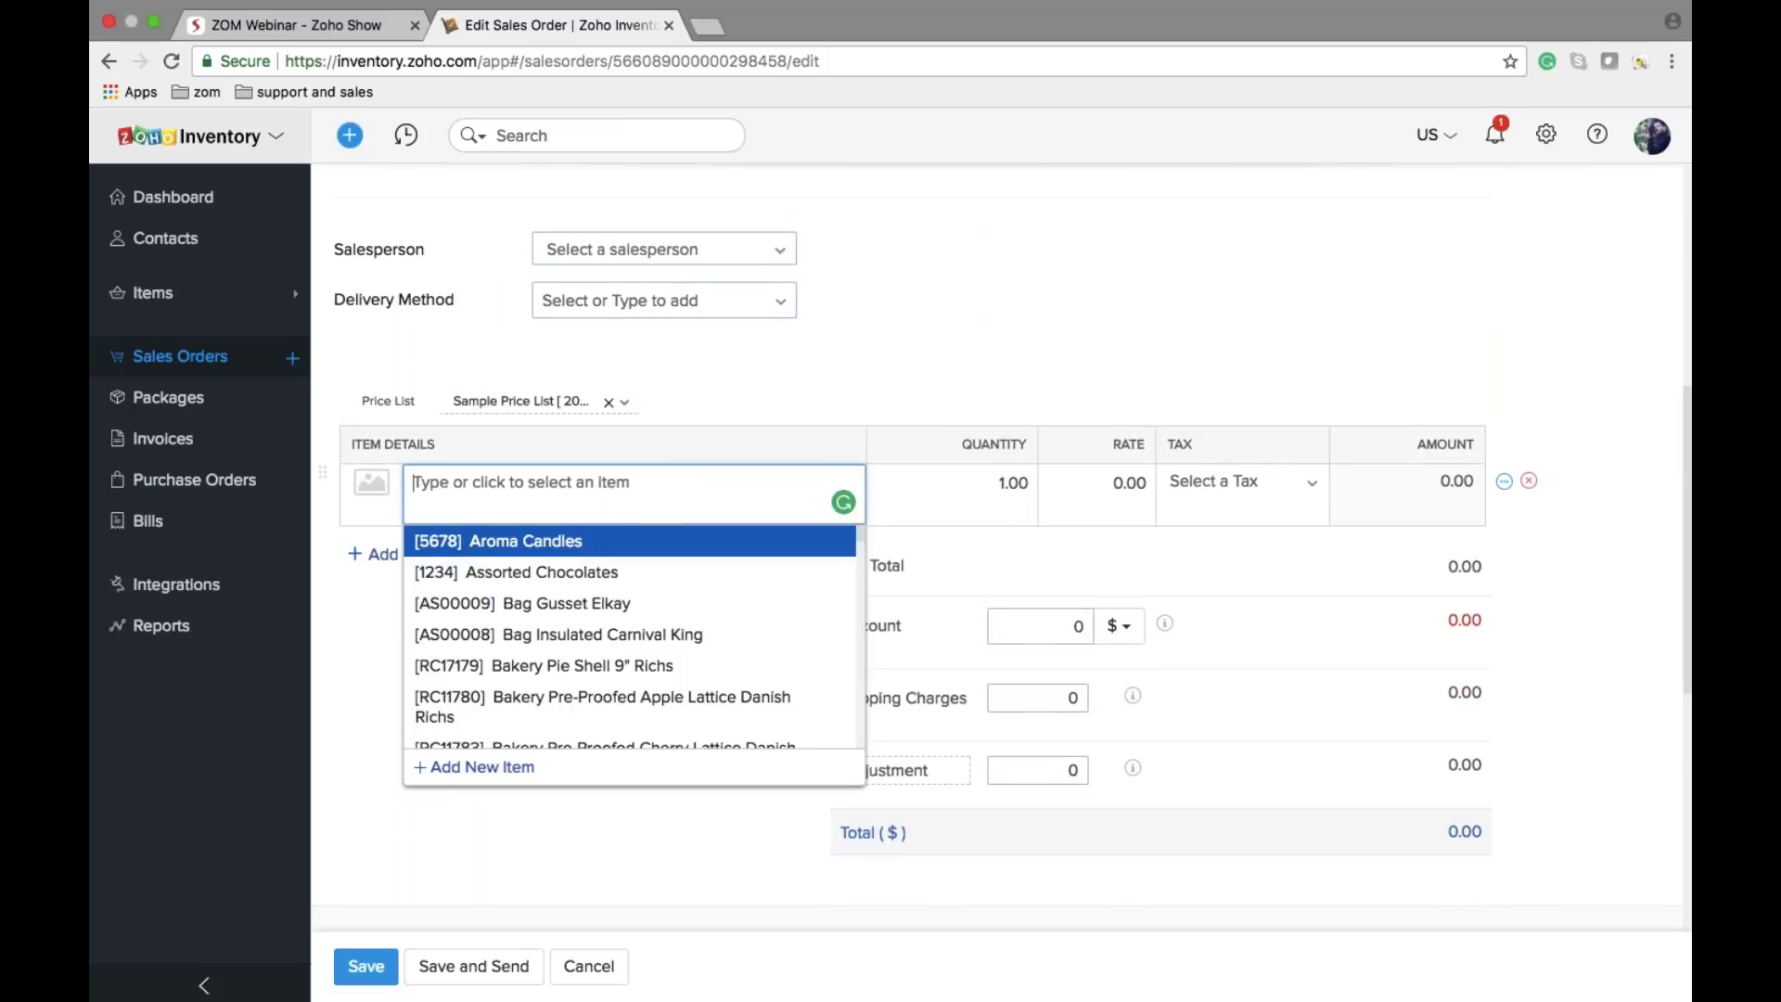
key(Return)
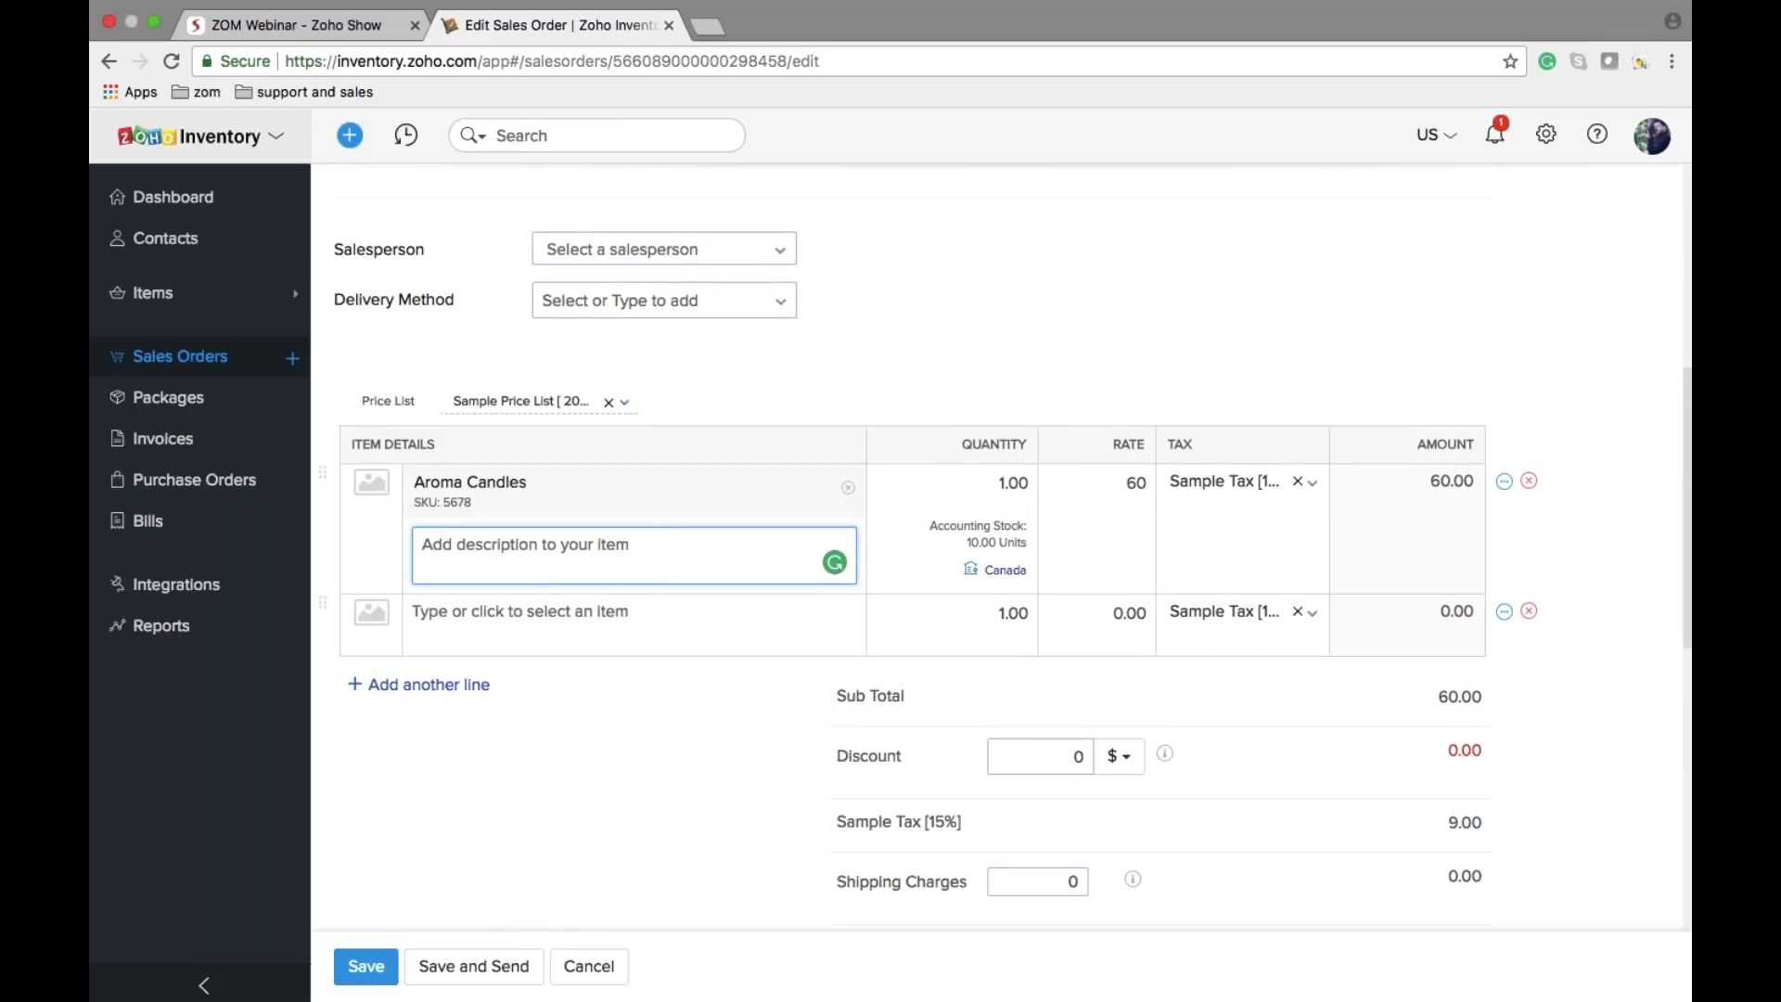
click(1005, 479)
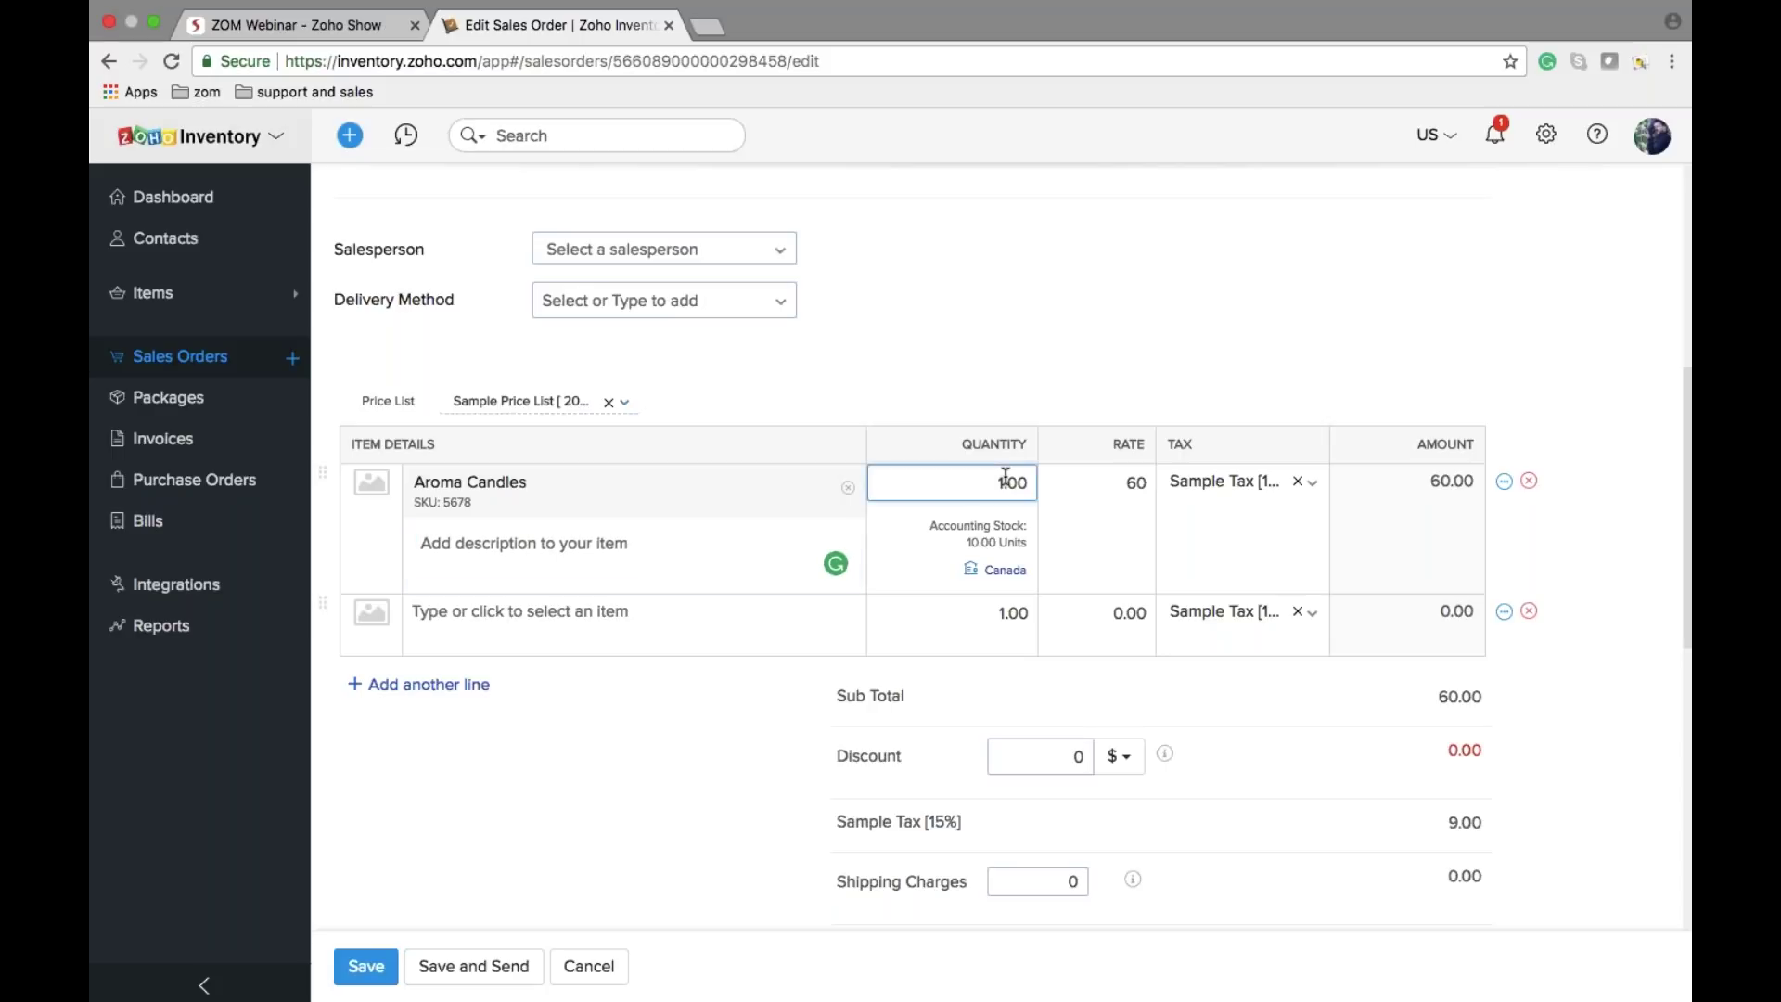
text(00)
click(1018, 356)
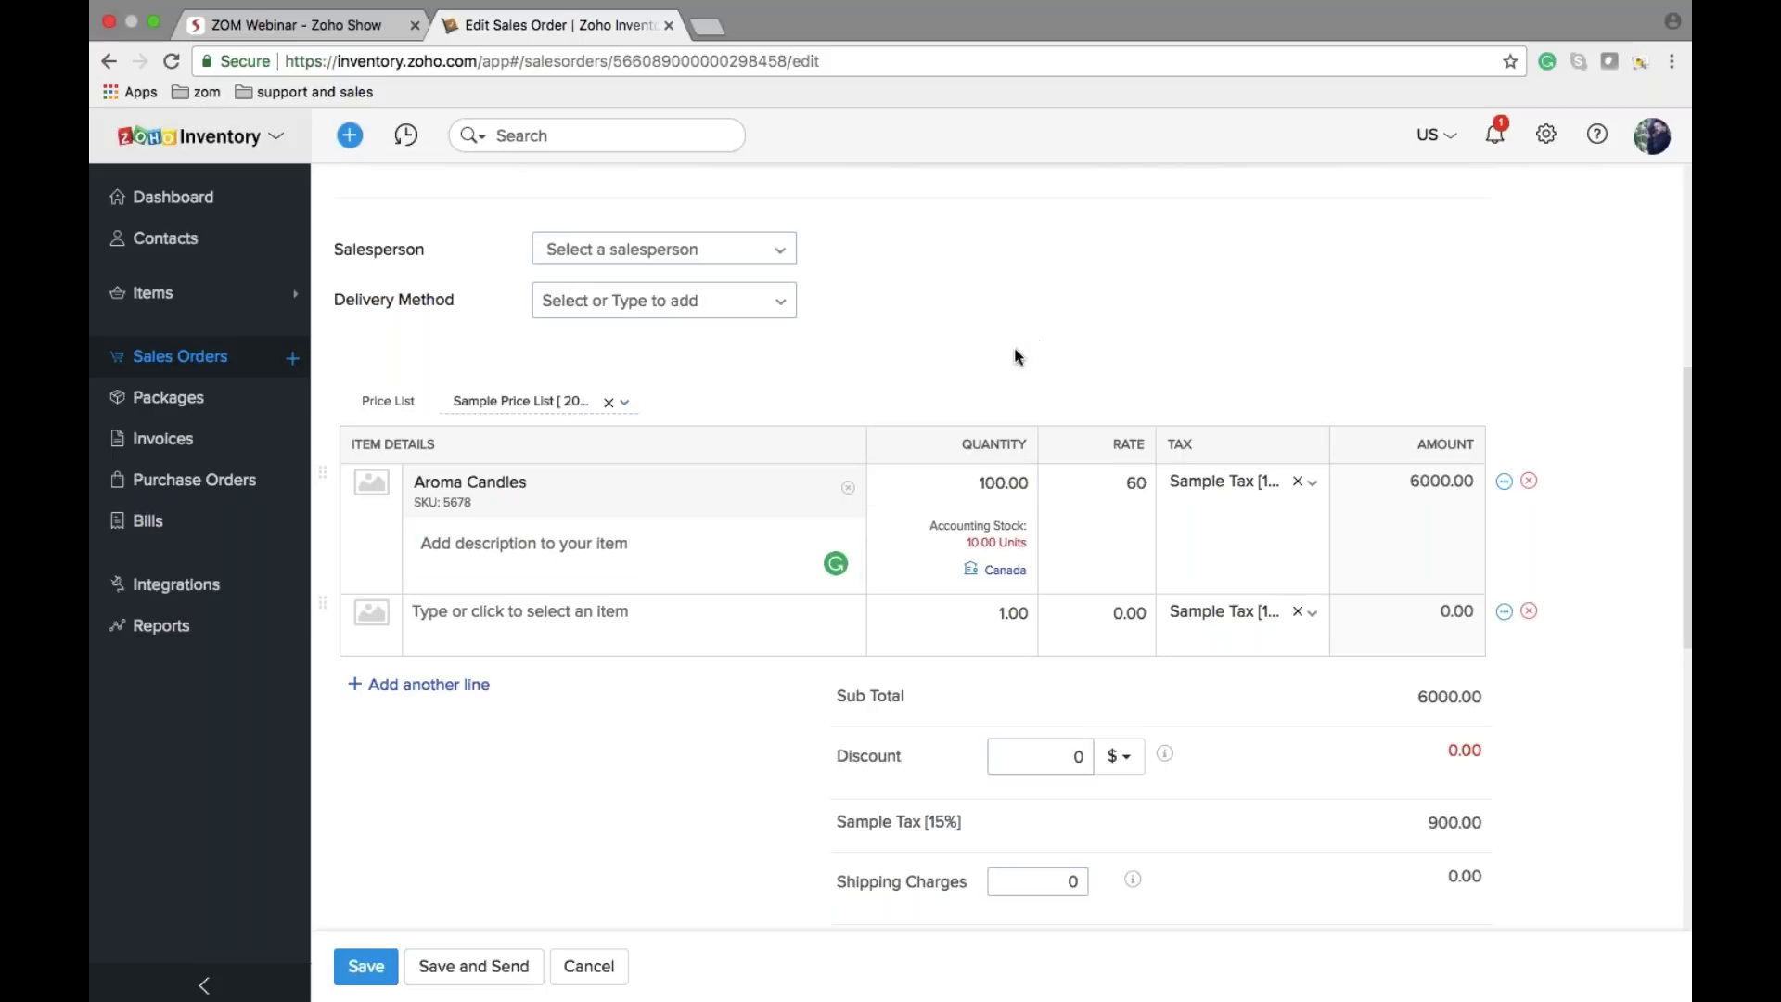
click(367, 966)
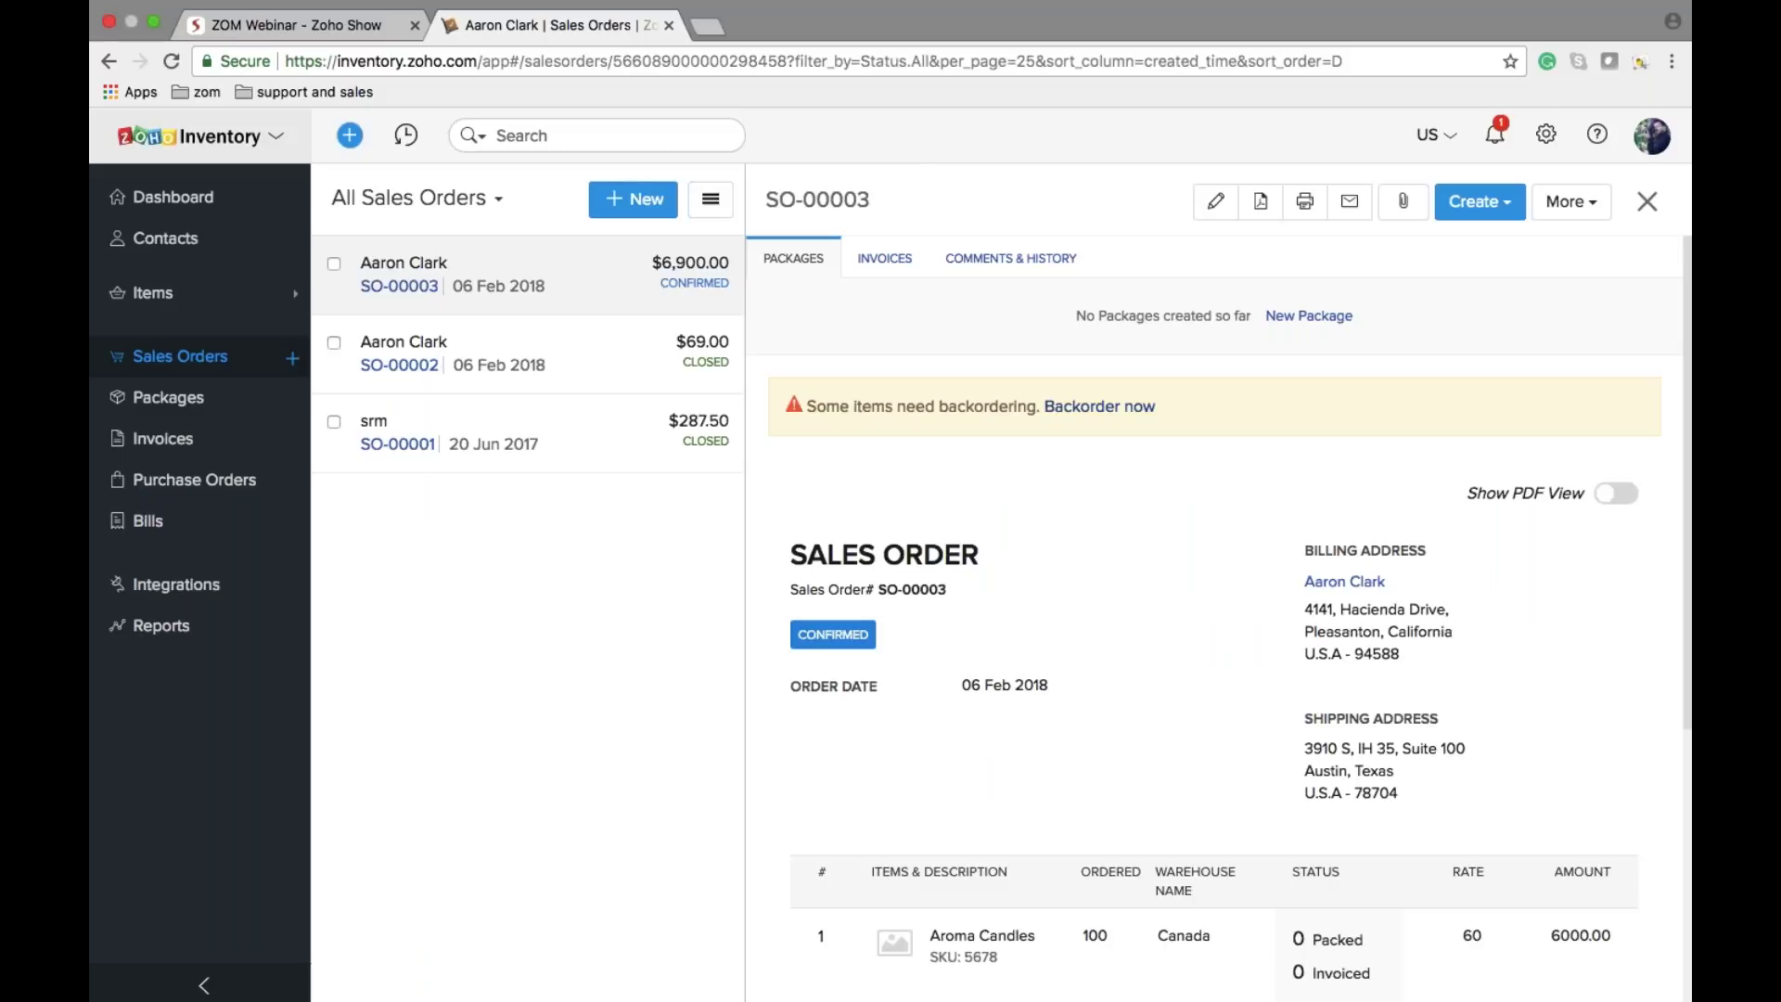
Step: Backorder 91 Aroma Candles as draft PO-00003 from Butterfield & Vallis, totalling $2,730.00
click(1106, 408)
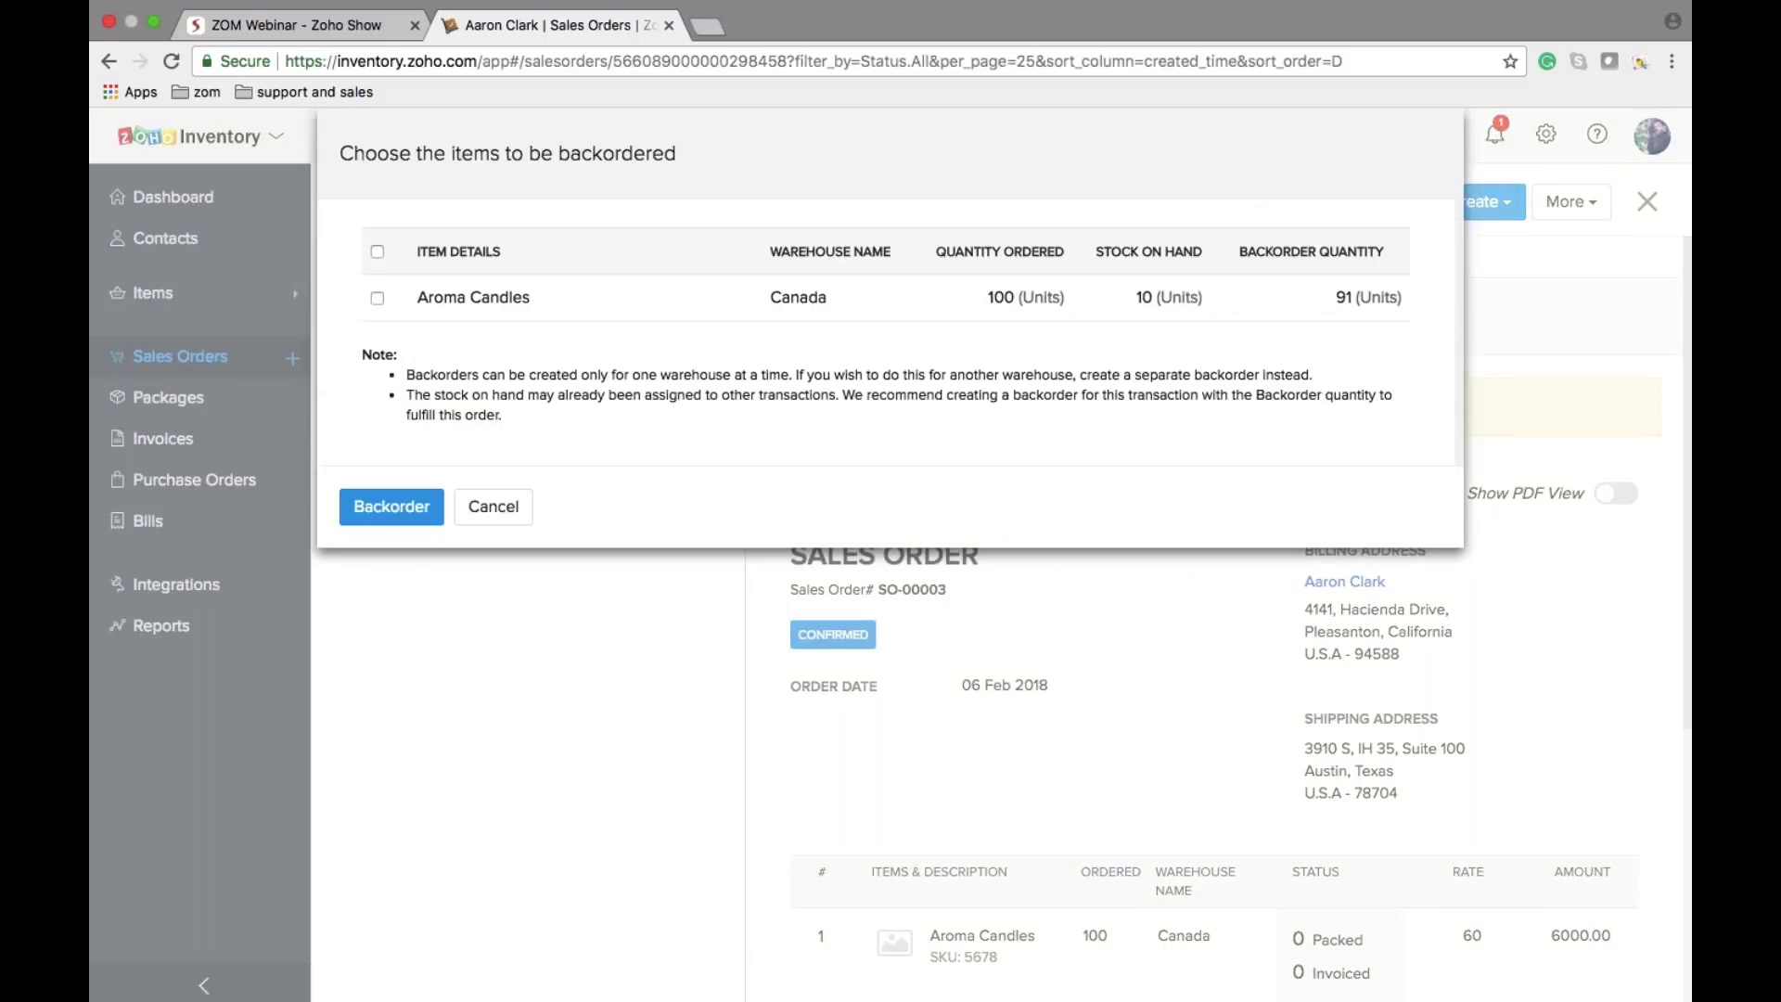
click(376, 297)
click(392, 505)
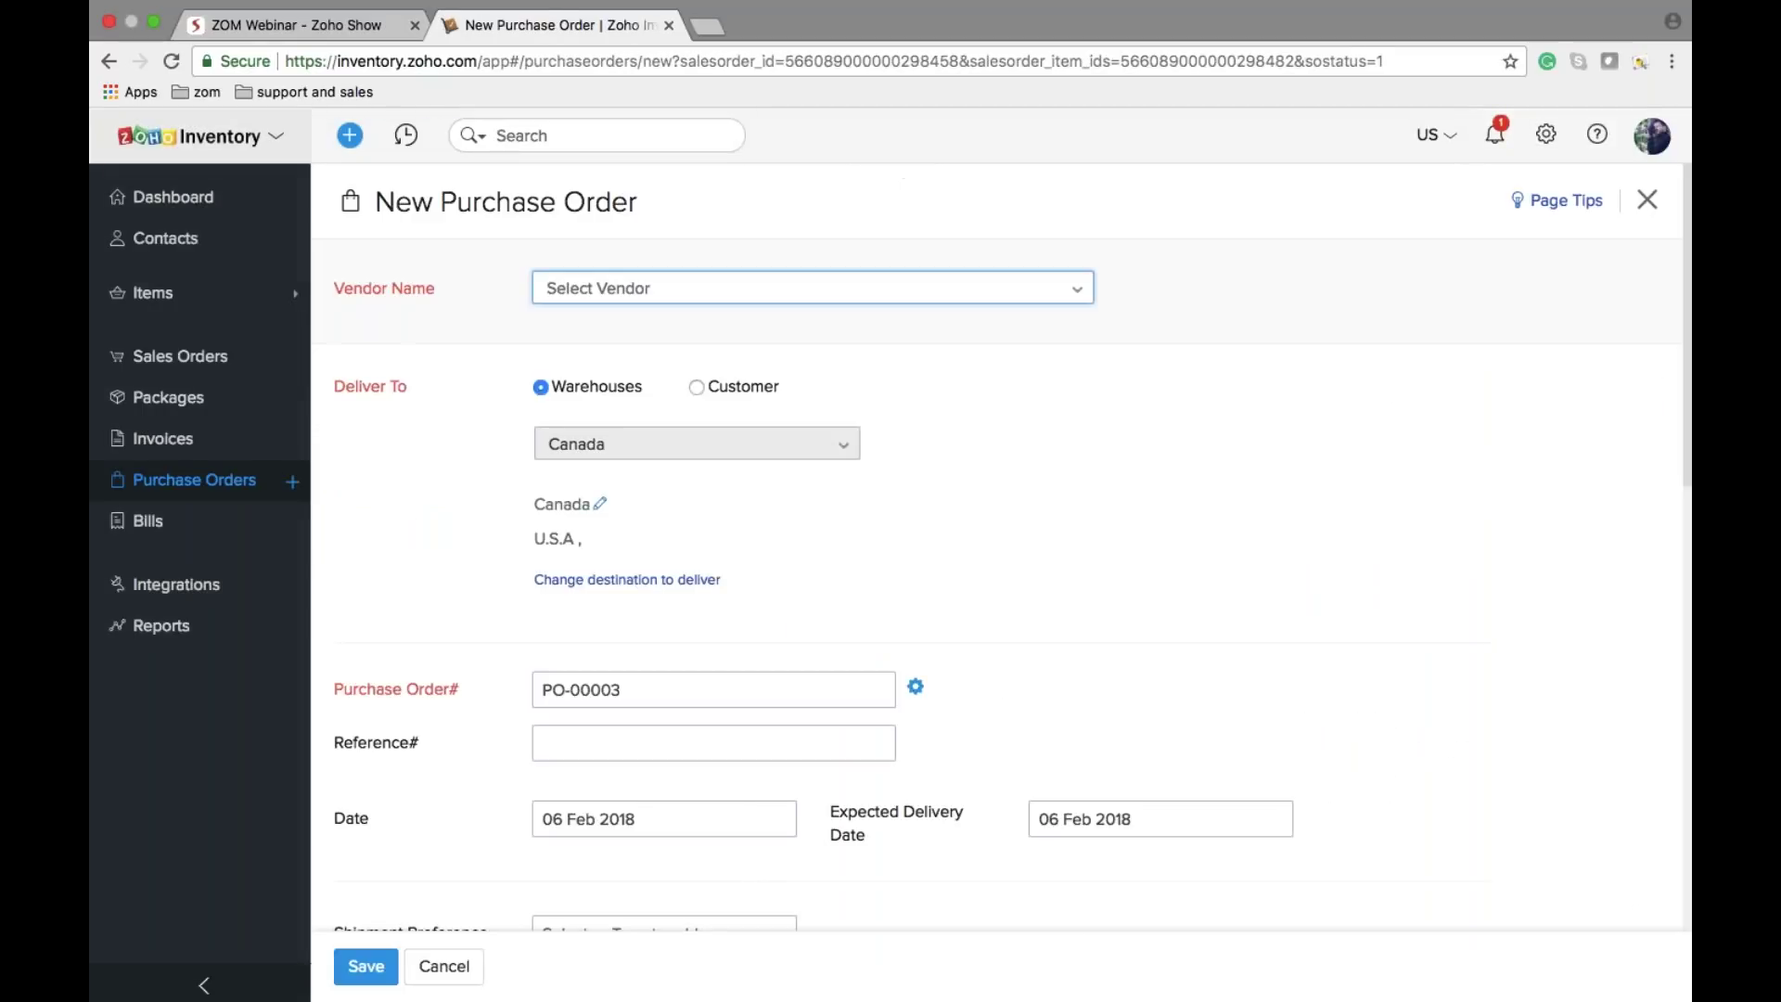
click(596, 290)
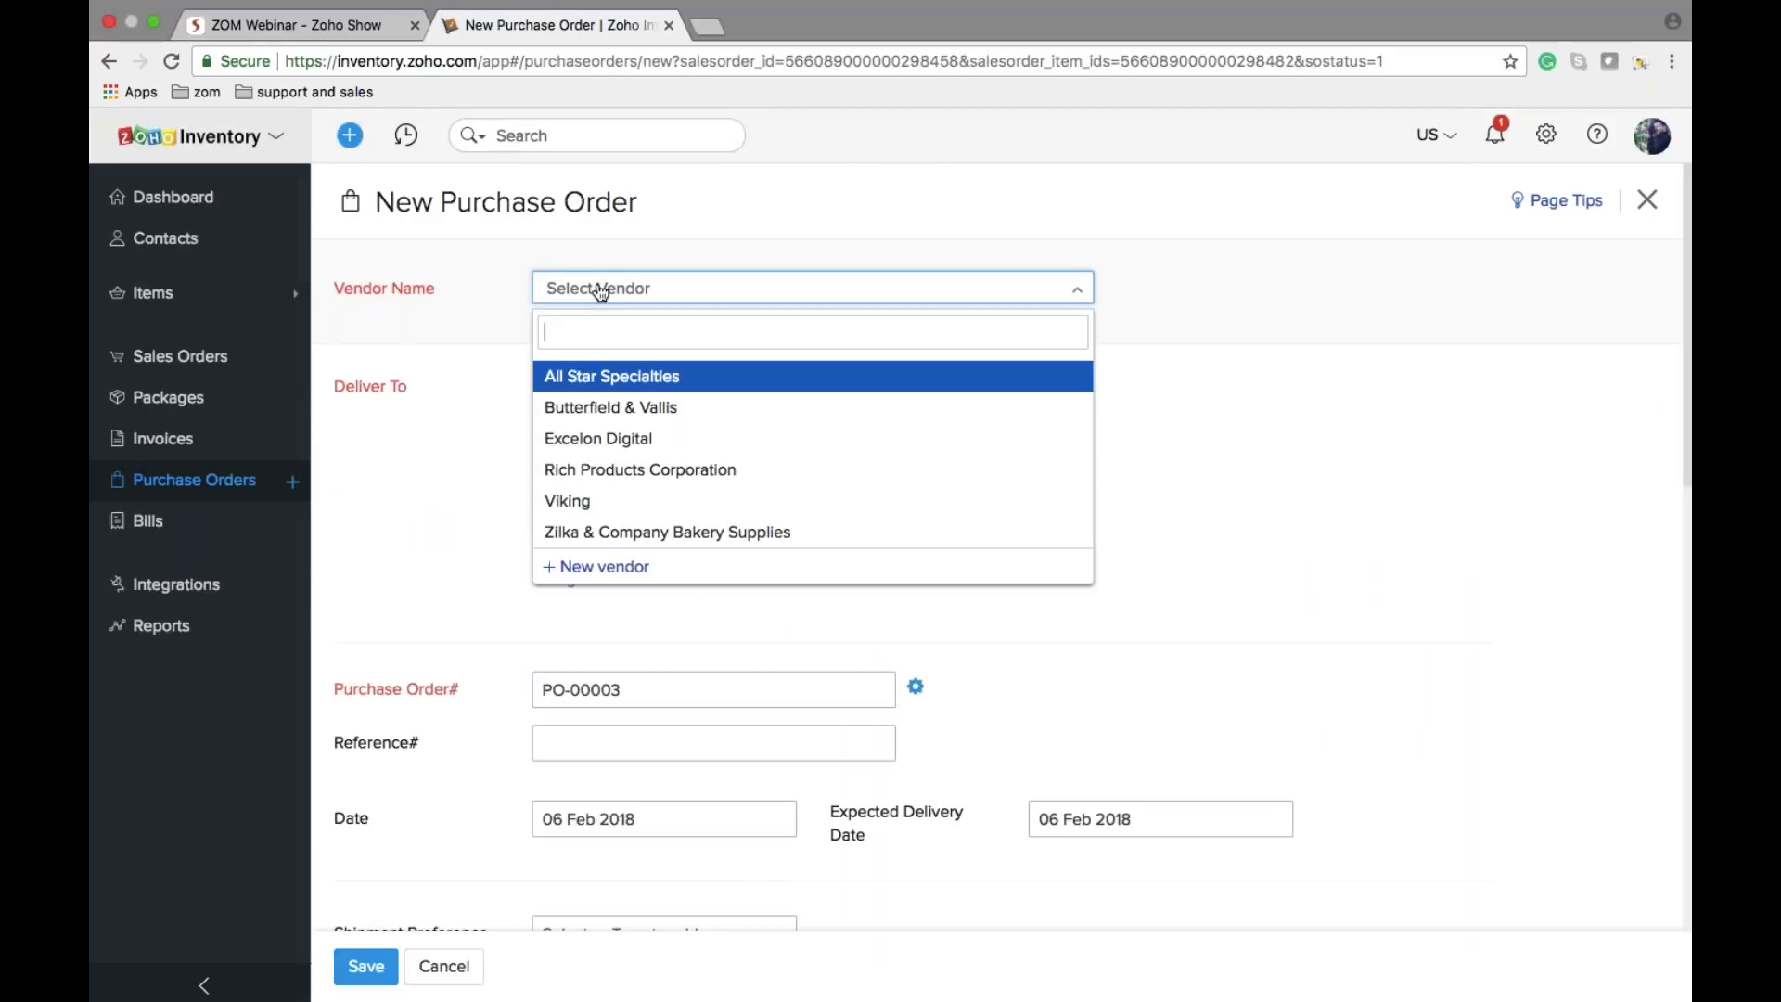
click(576, 402)
scroll(582, 525, down, 8)
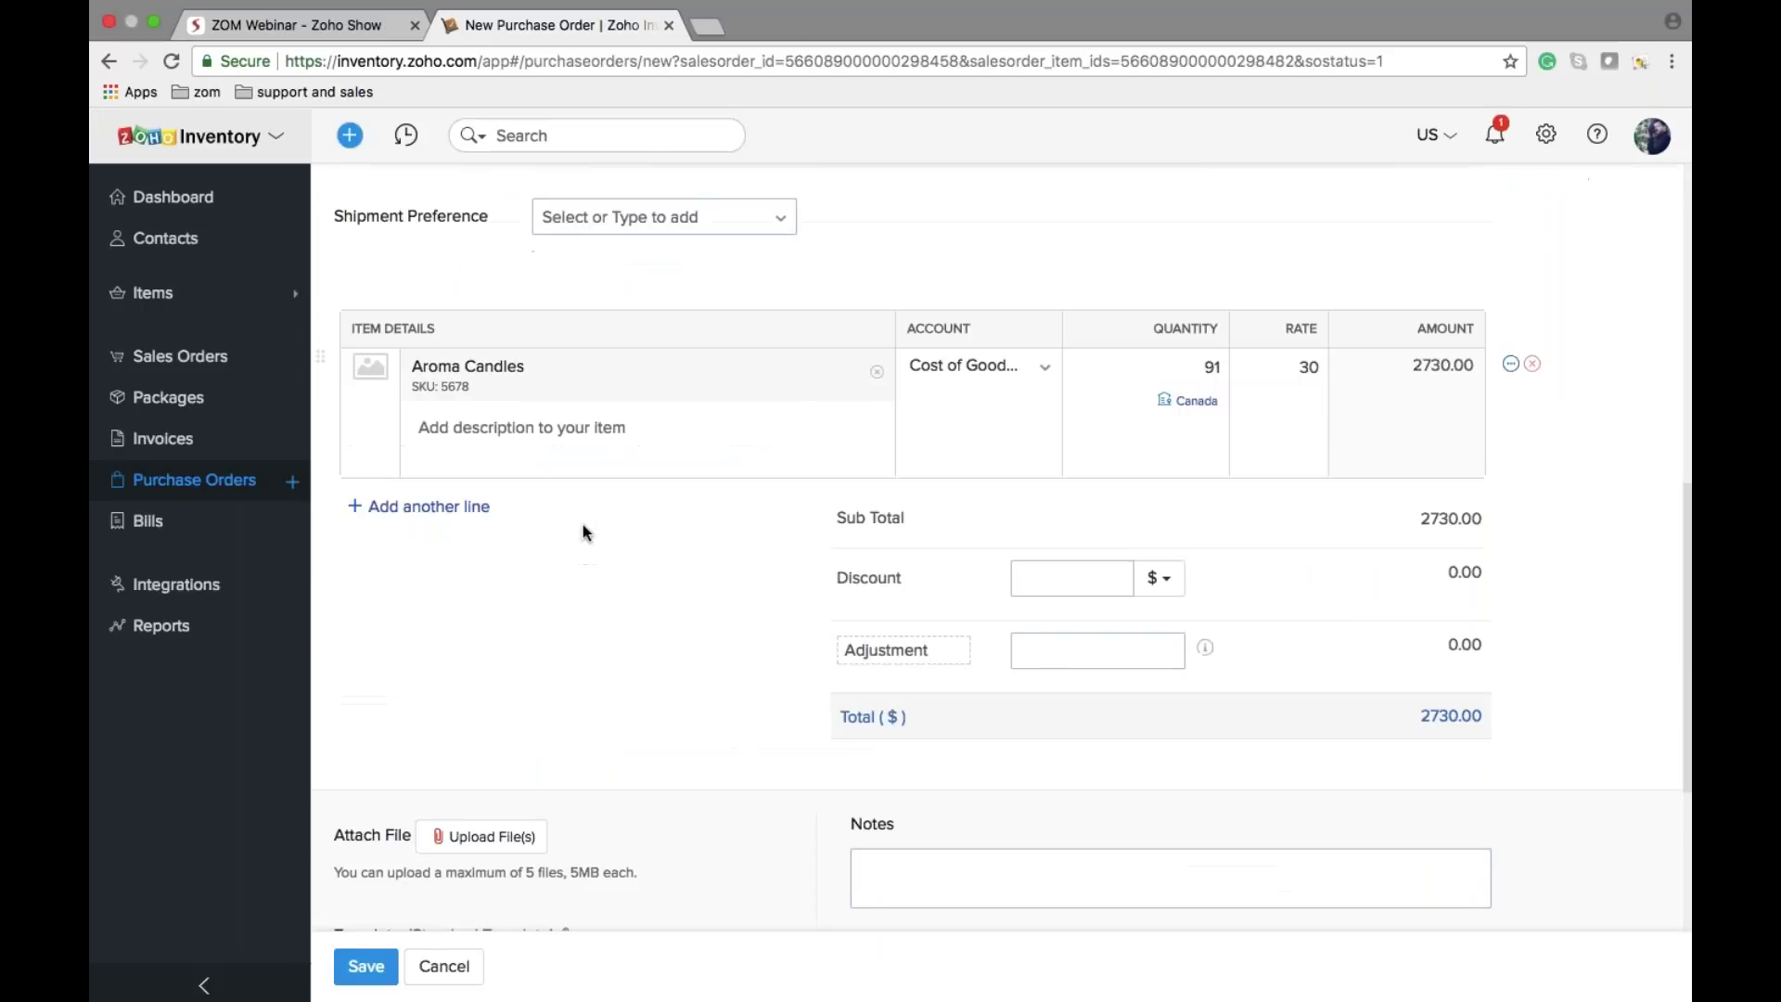
click(365, 965)
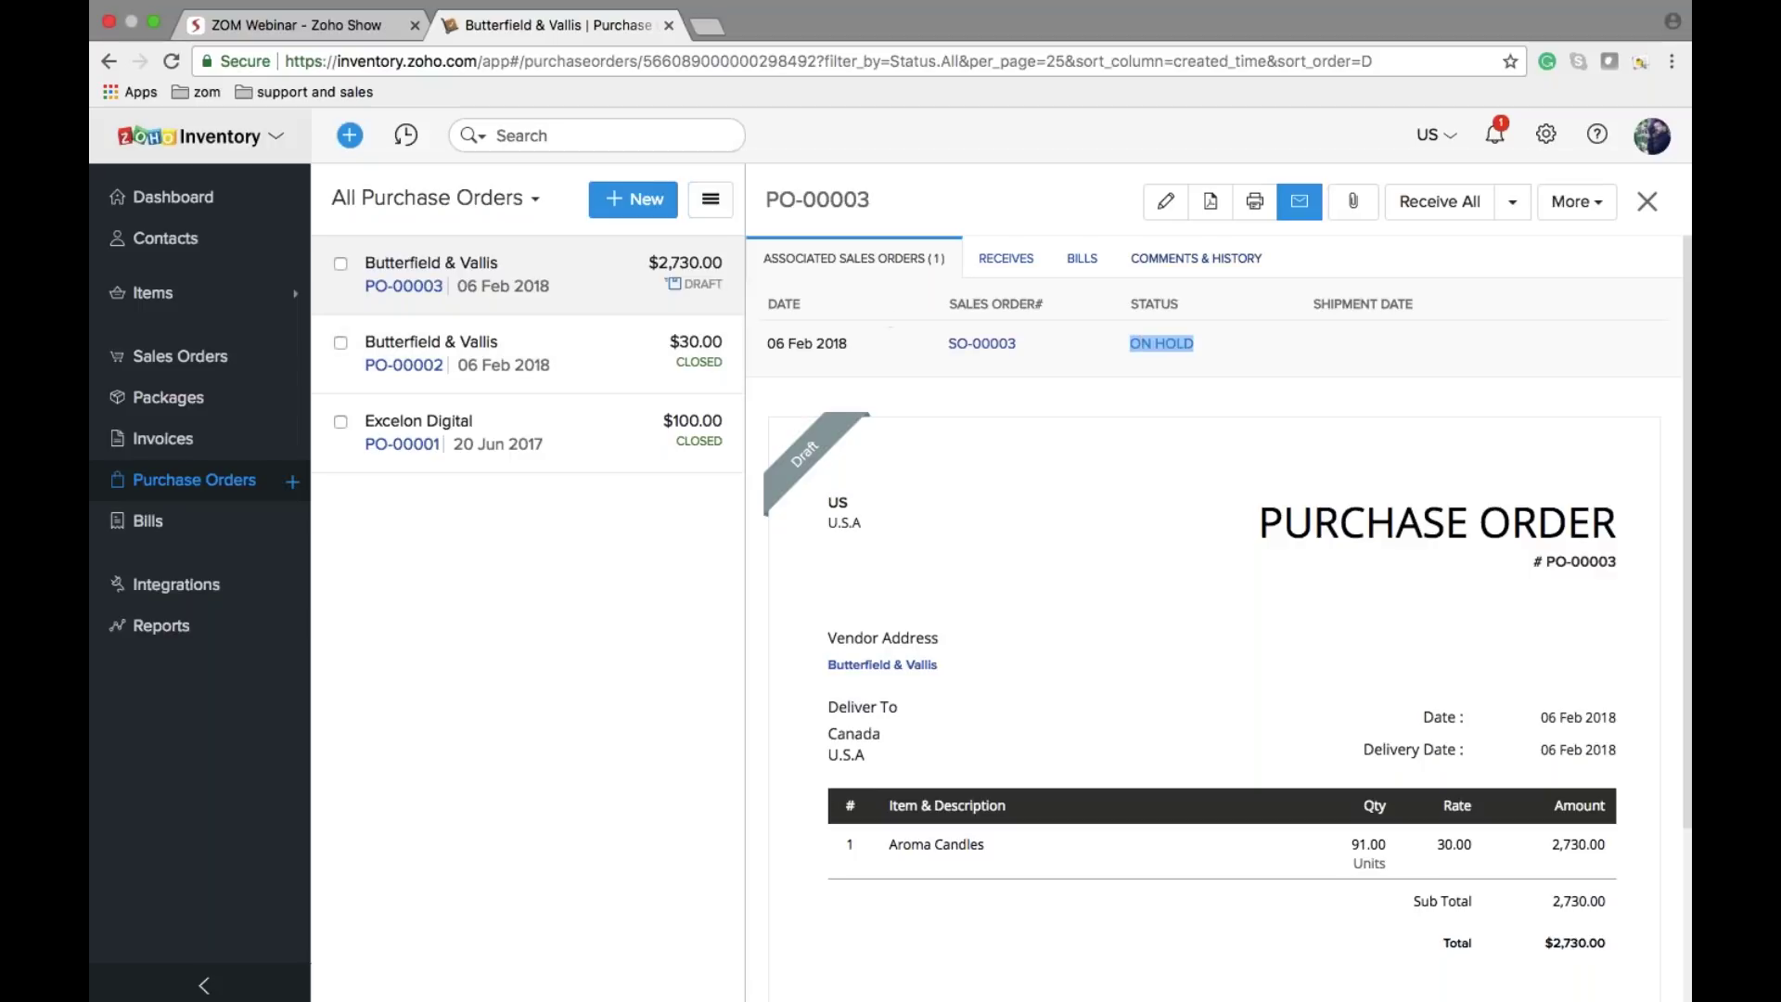
Step: Create bill 74126 for $2,730.00 from PO-00003 and save it as Open
click(1078, 267)
click(1290, 316)
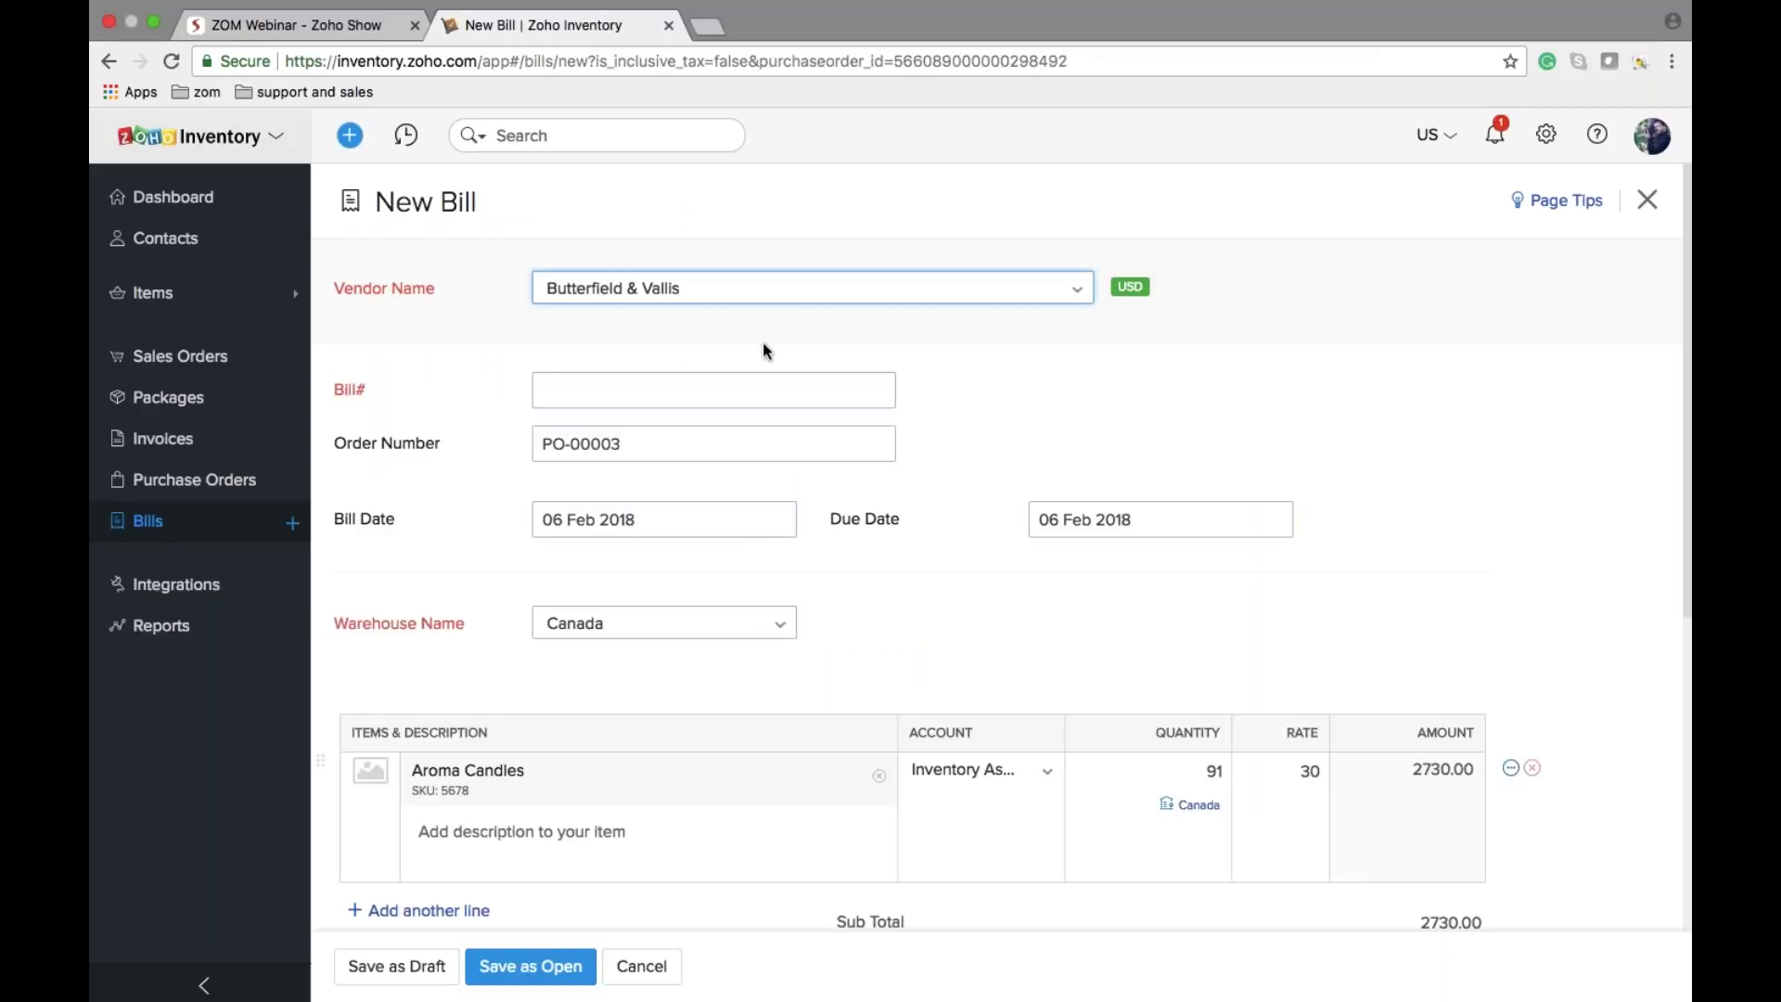
key(Tab)
text(74126)
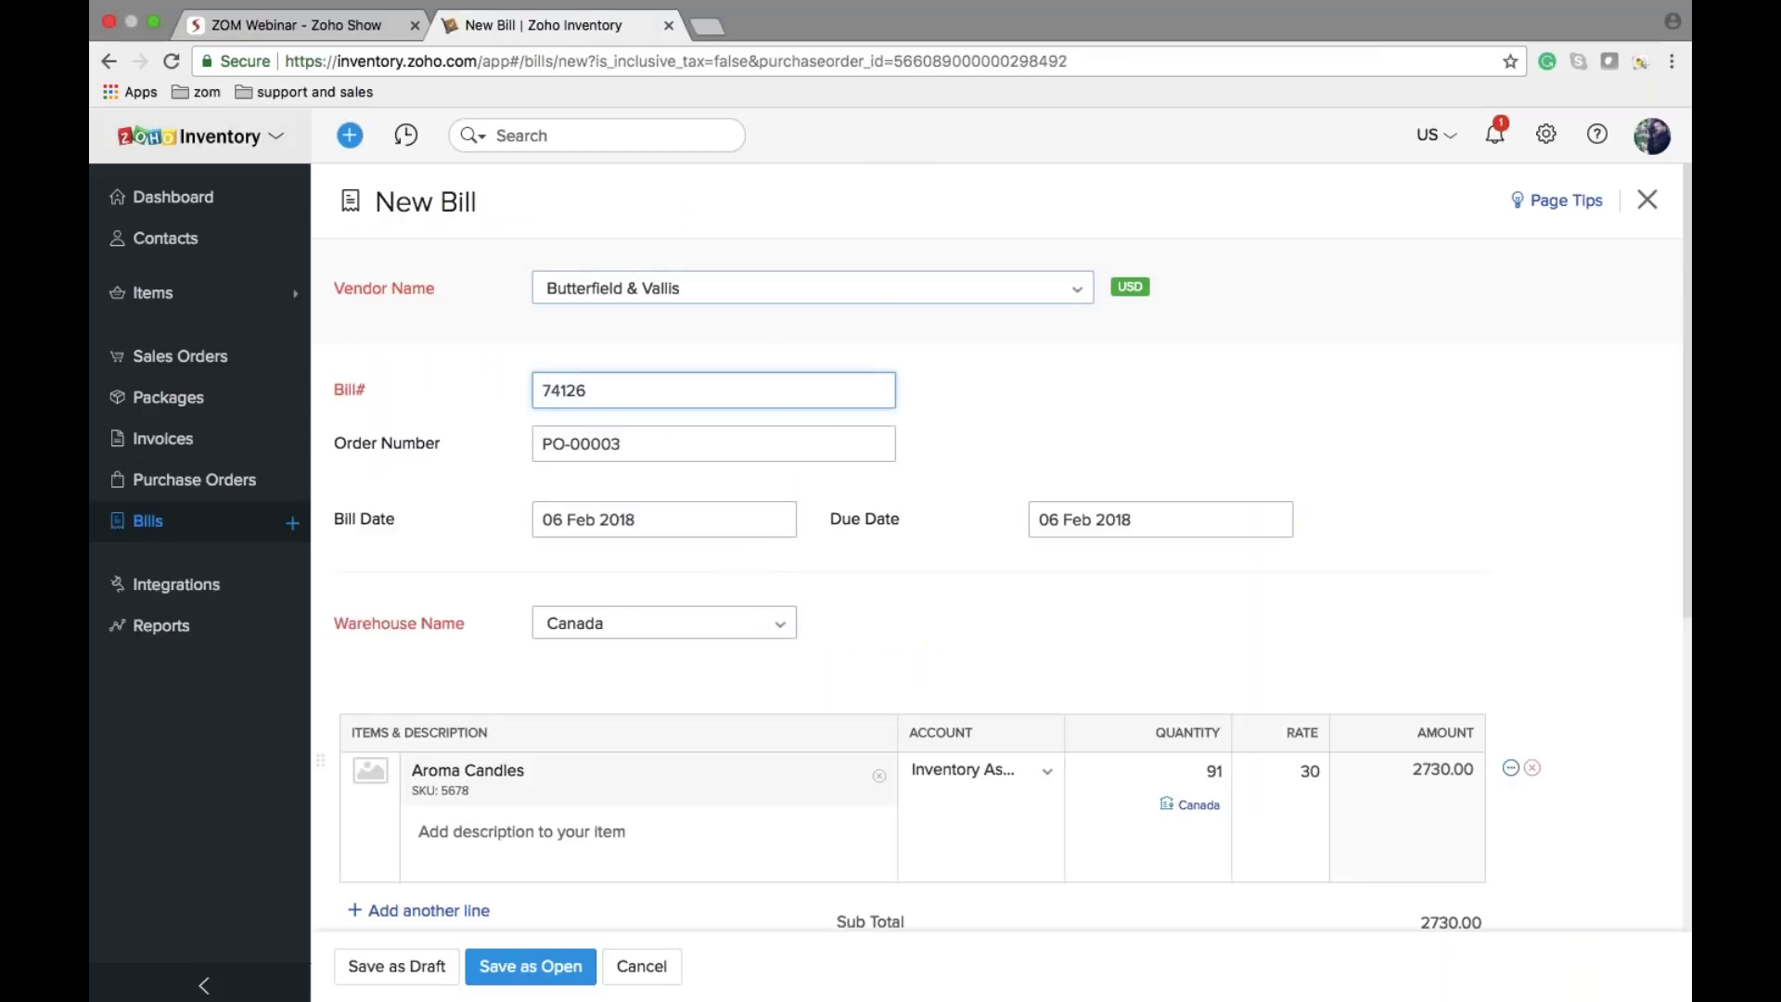
key(Return)
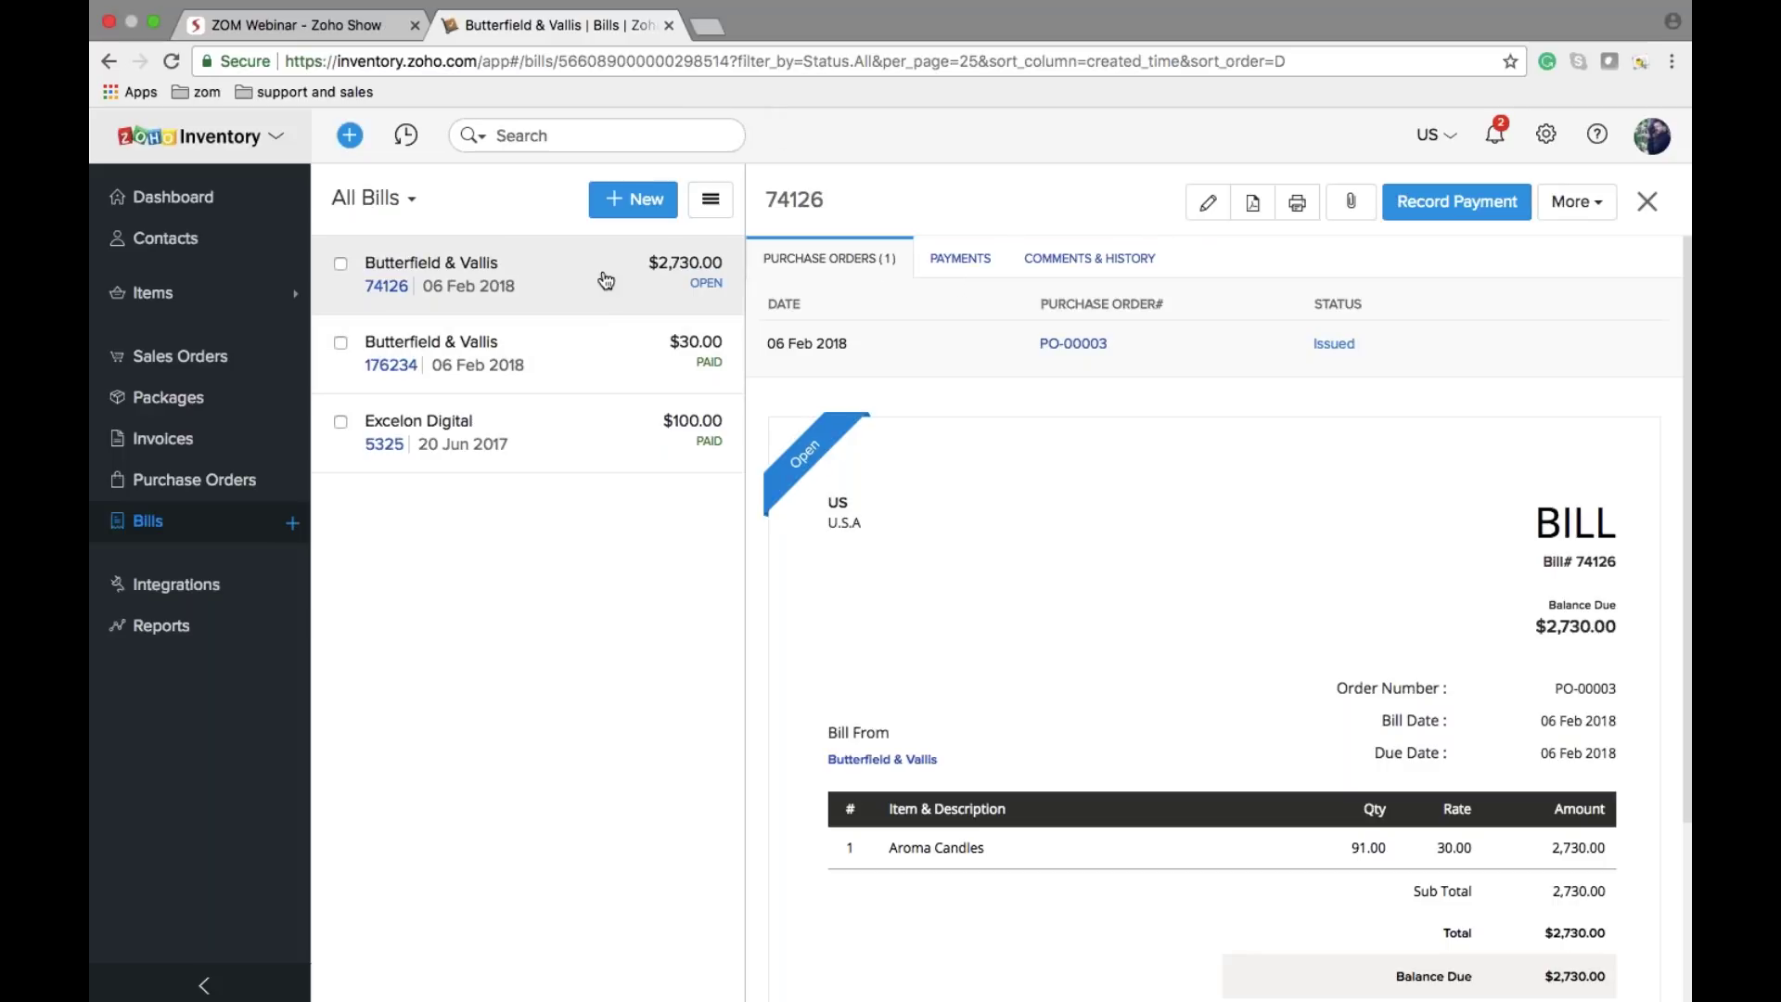
Step: Check that PO-00003 is Closed and sales order SO-00003 is Confirmed
click(1079, 345)
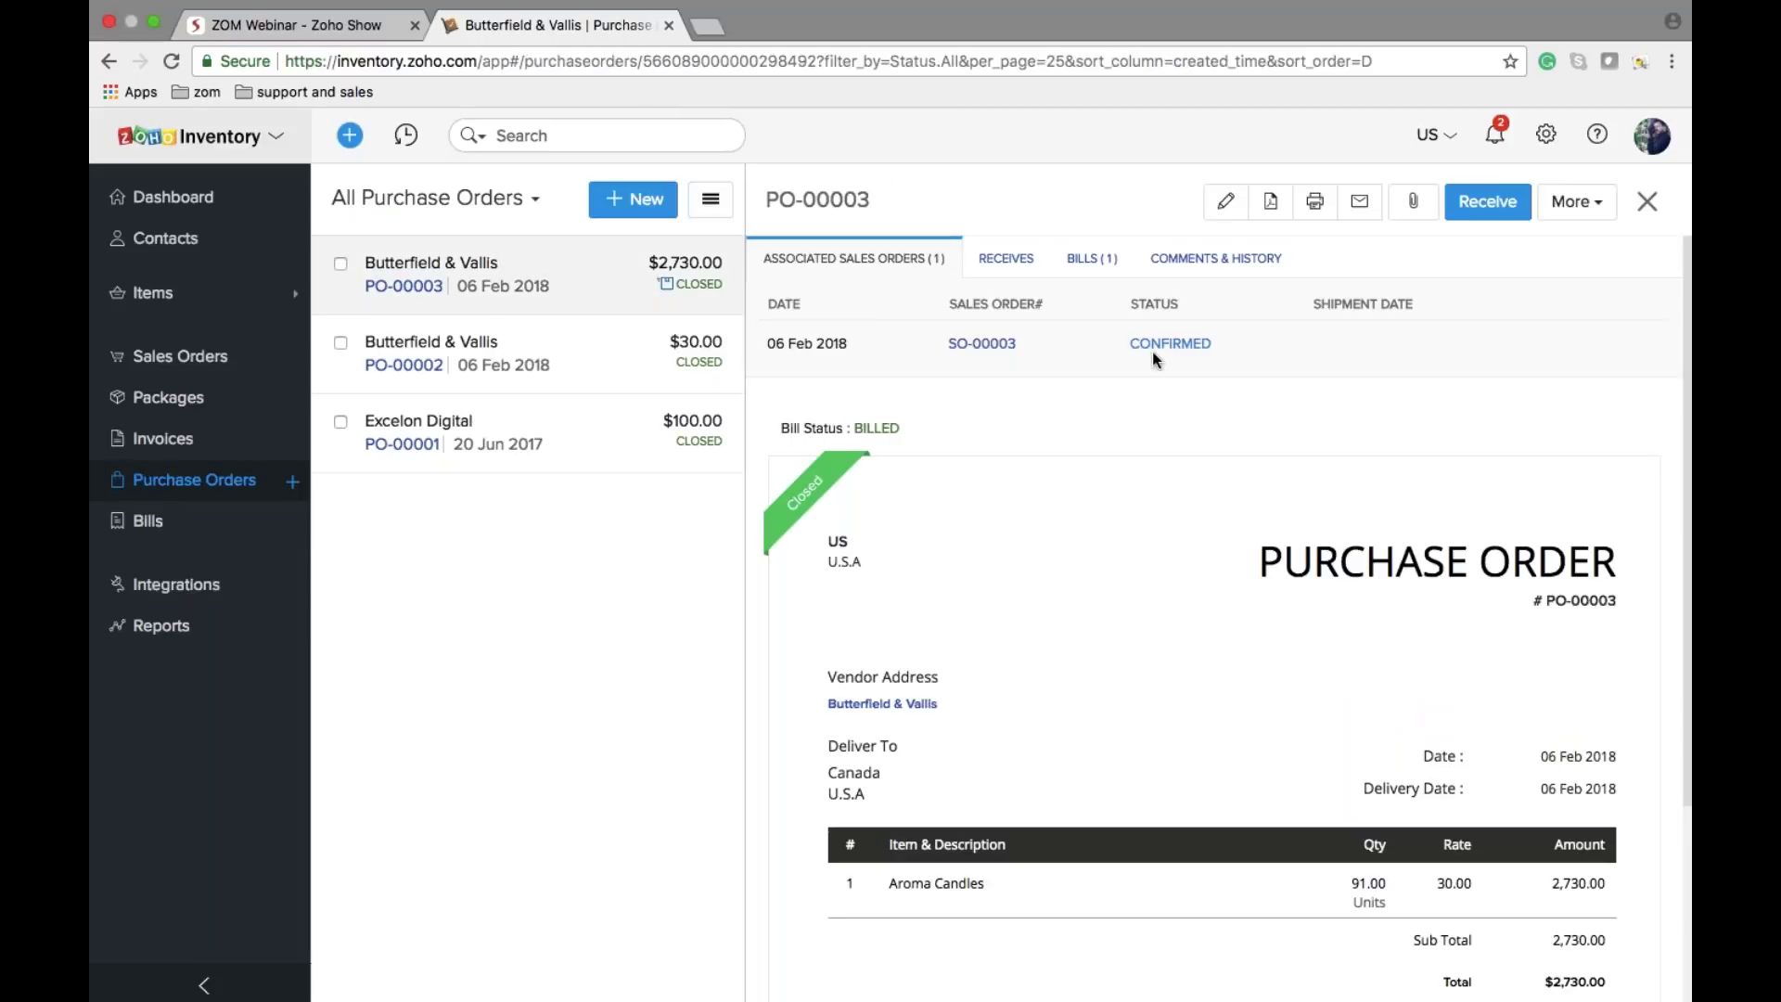
click(1013, 345)
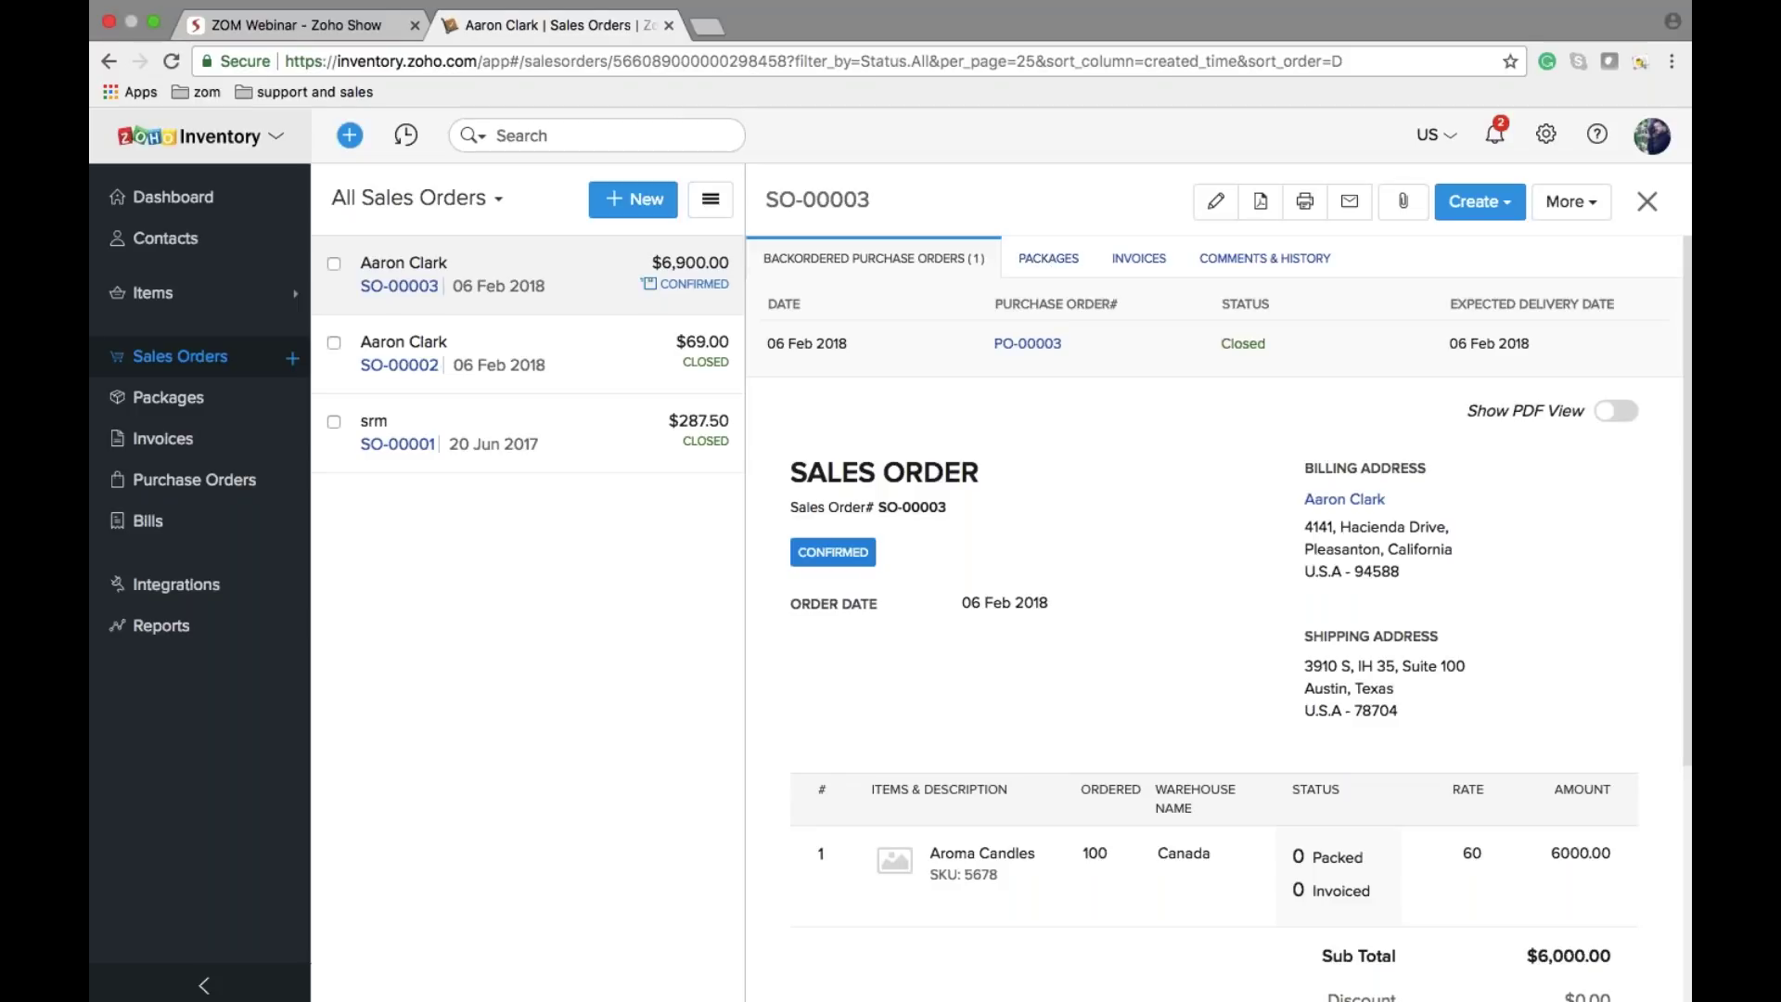
click(320, 37)
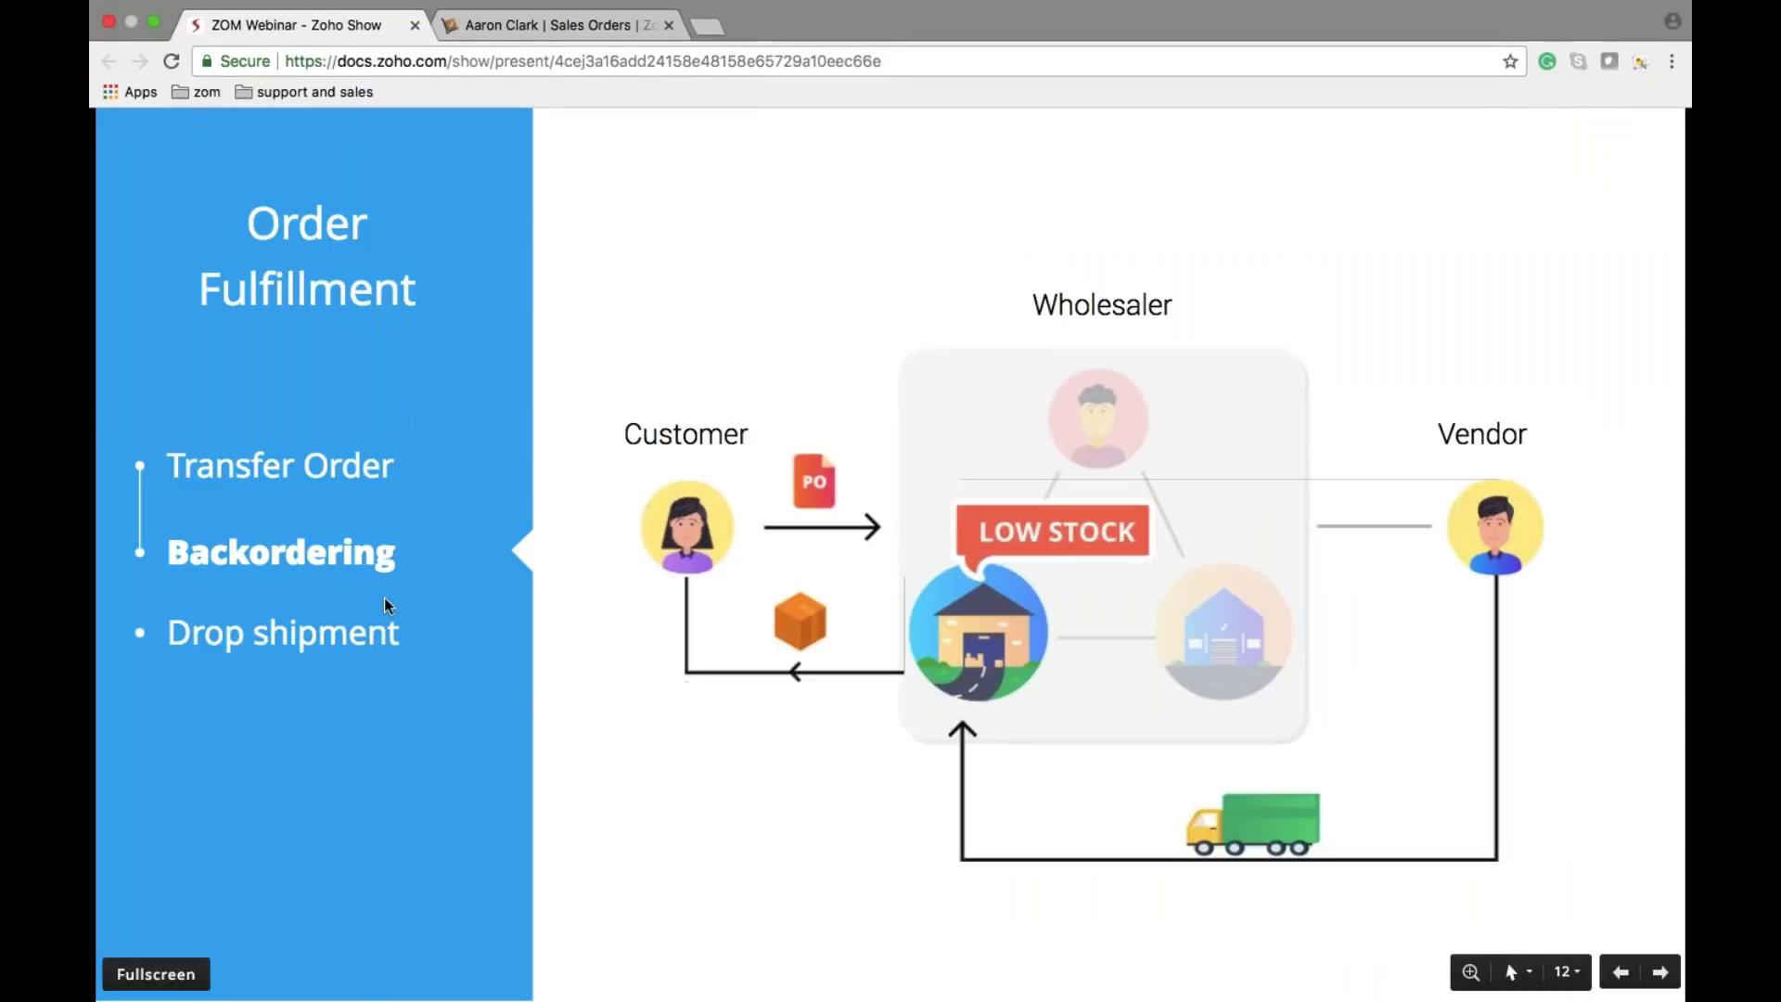
Step: Advance the webinar deck to the Drop shipment slide, then return to Zoho Inventory's sales orders
key(Right)
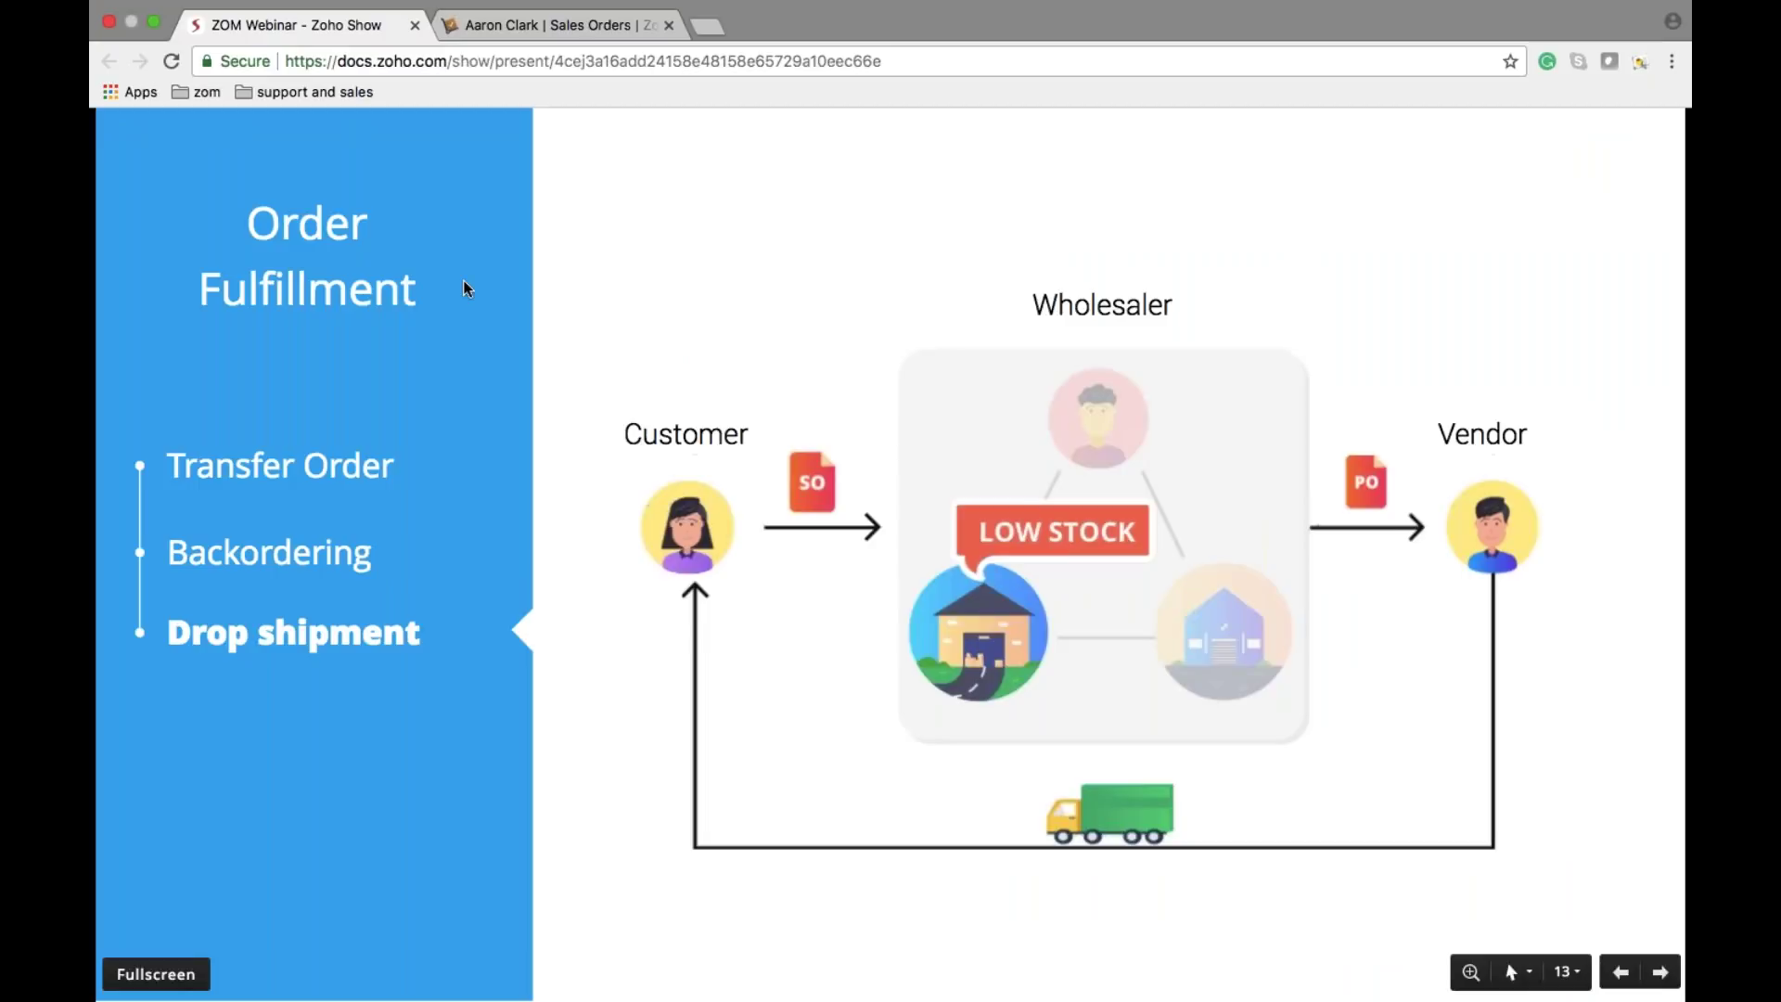
key(ctrl+Tab)
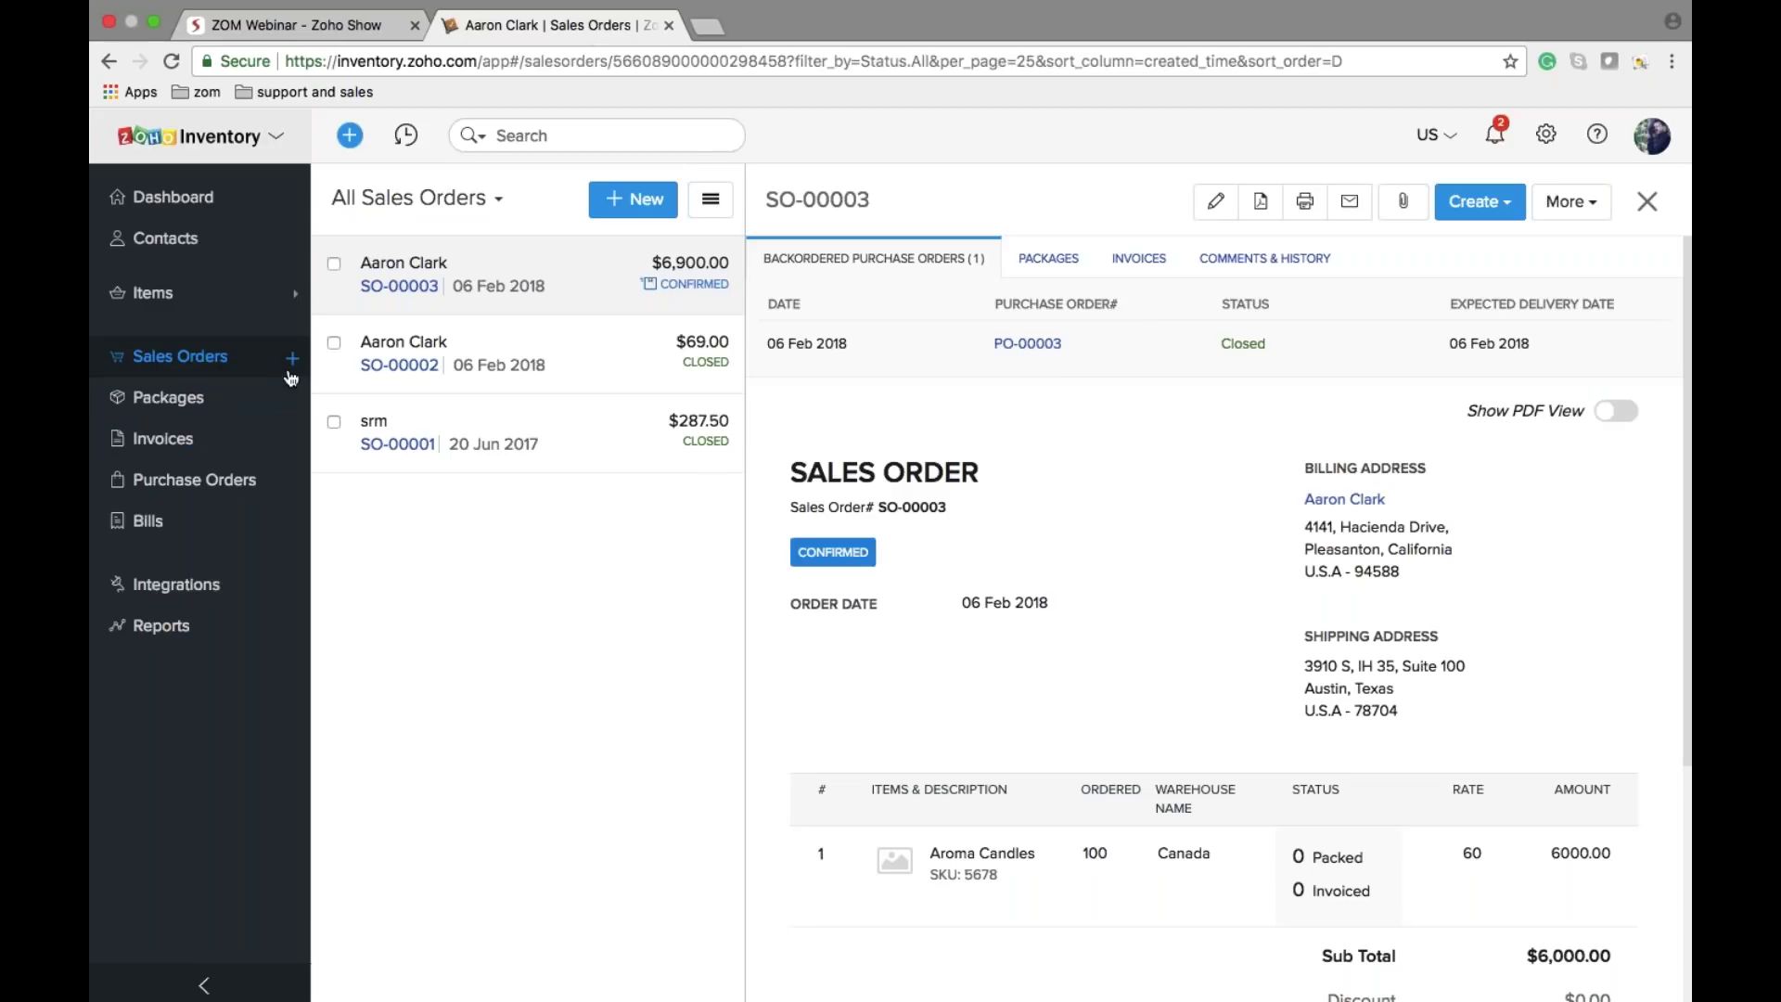
click(292, 360)
Step: Save a draft sales order for the customer with one Assorted Chocolates at $27.60
click(626, 285)
click(640, 376)
scroll(635, 591, down, 3)
click(636, 591)
click(519, 739)
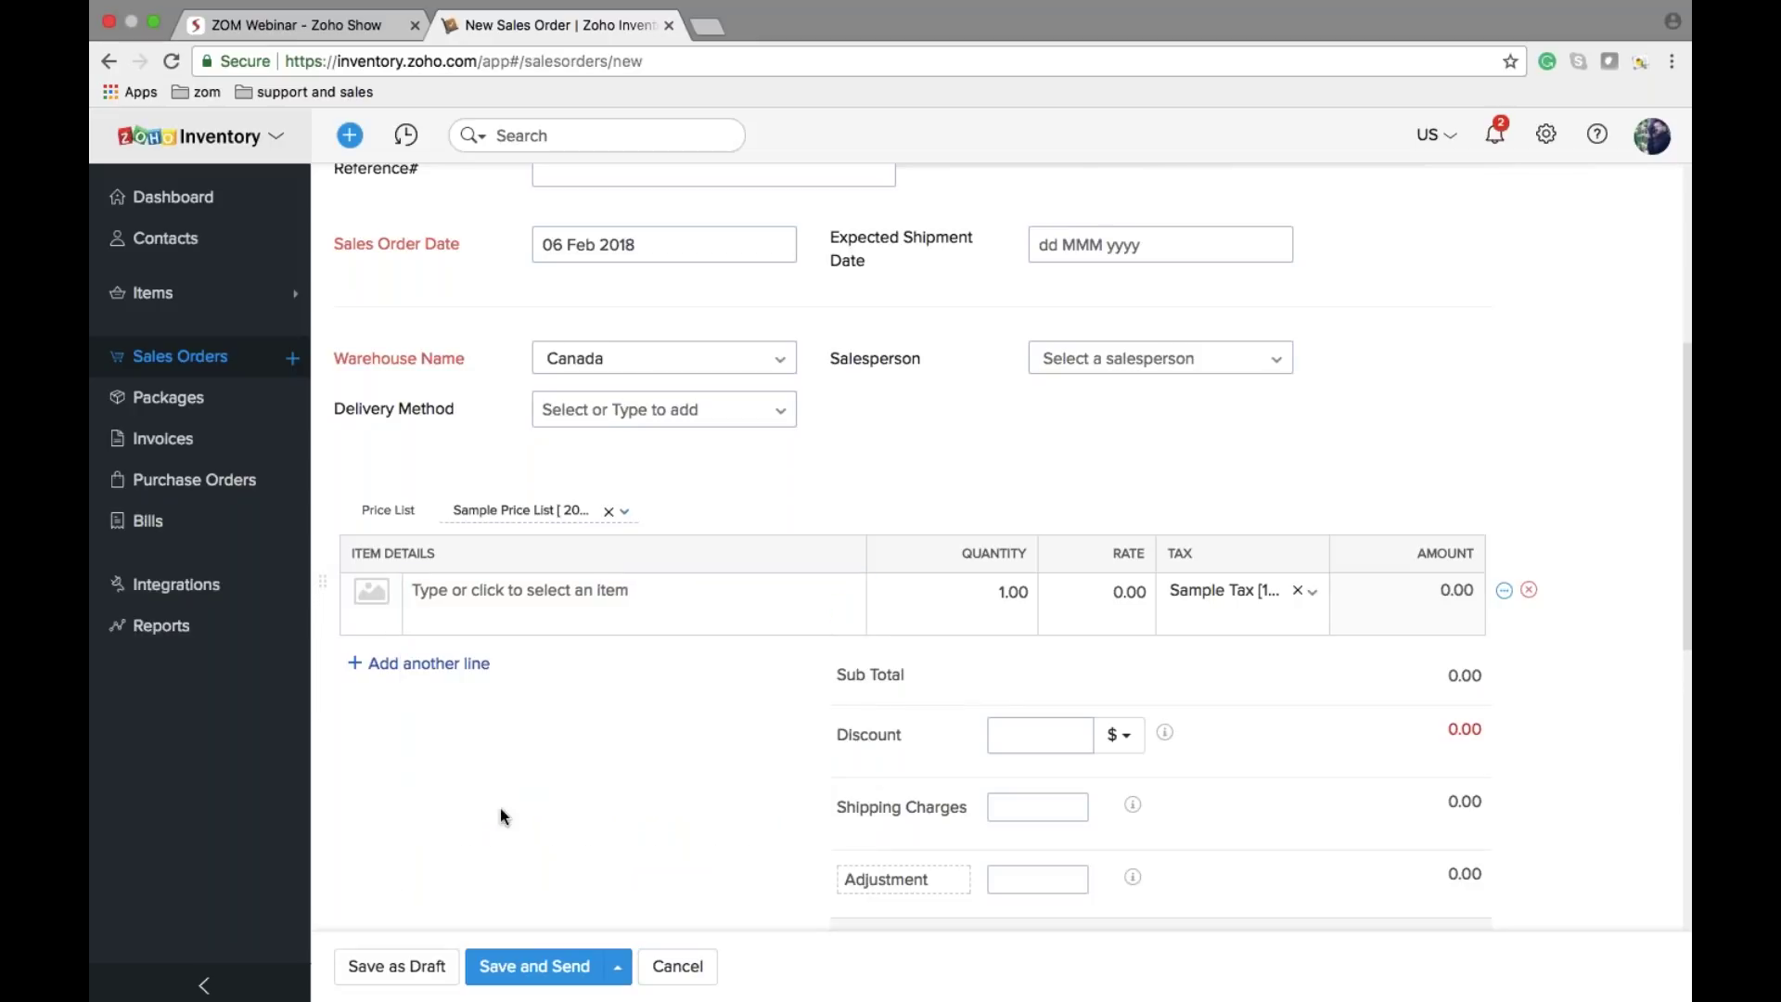
key(Down)
key(Down)
key(Return)
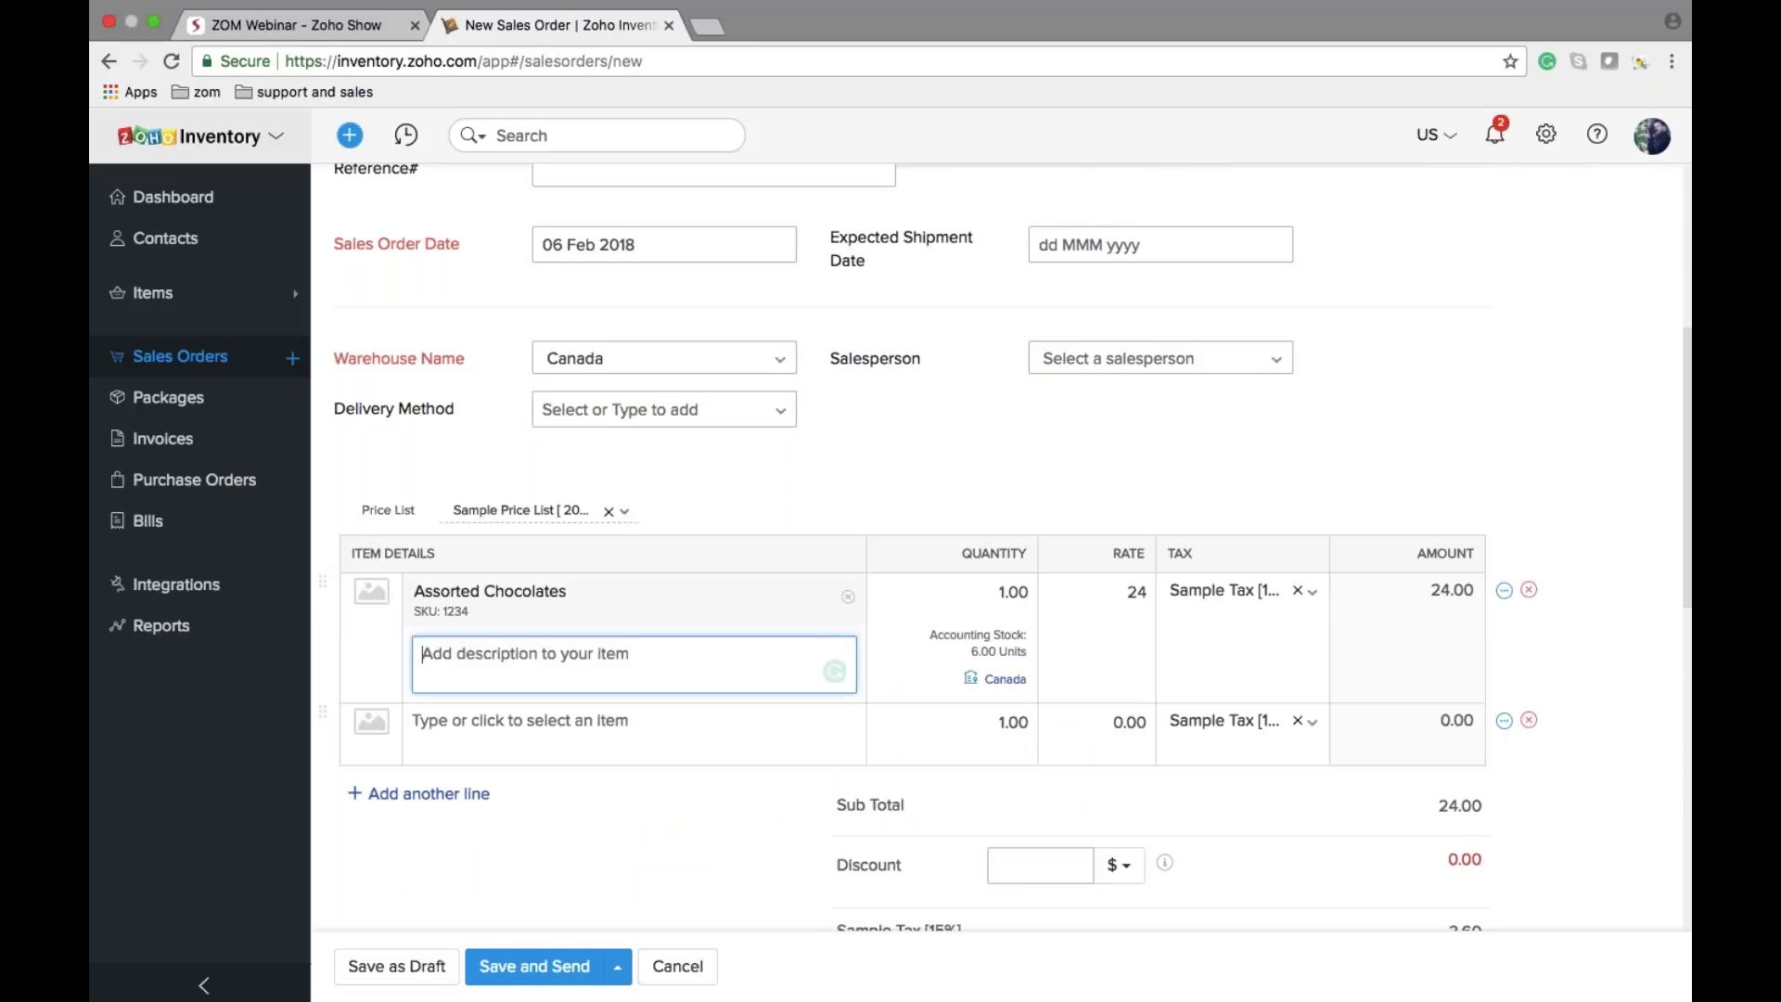
click(371, 968)
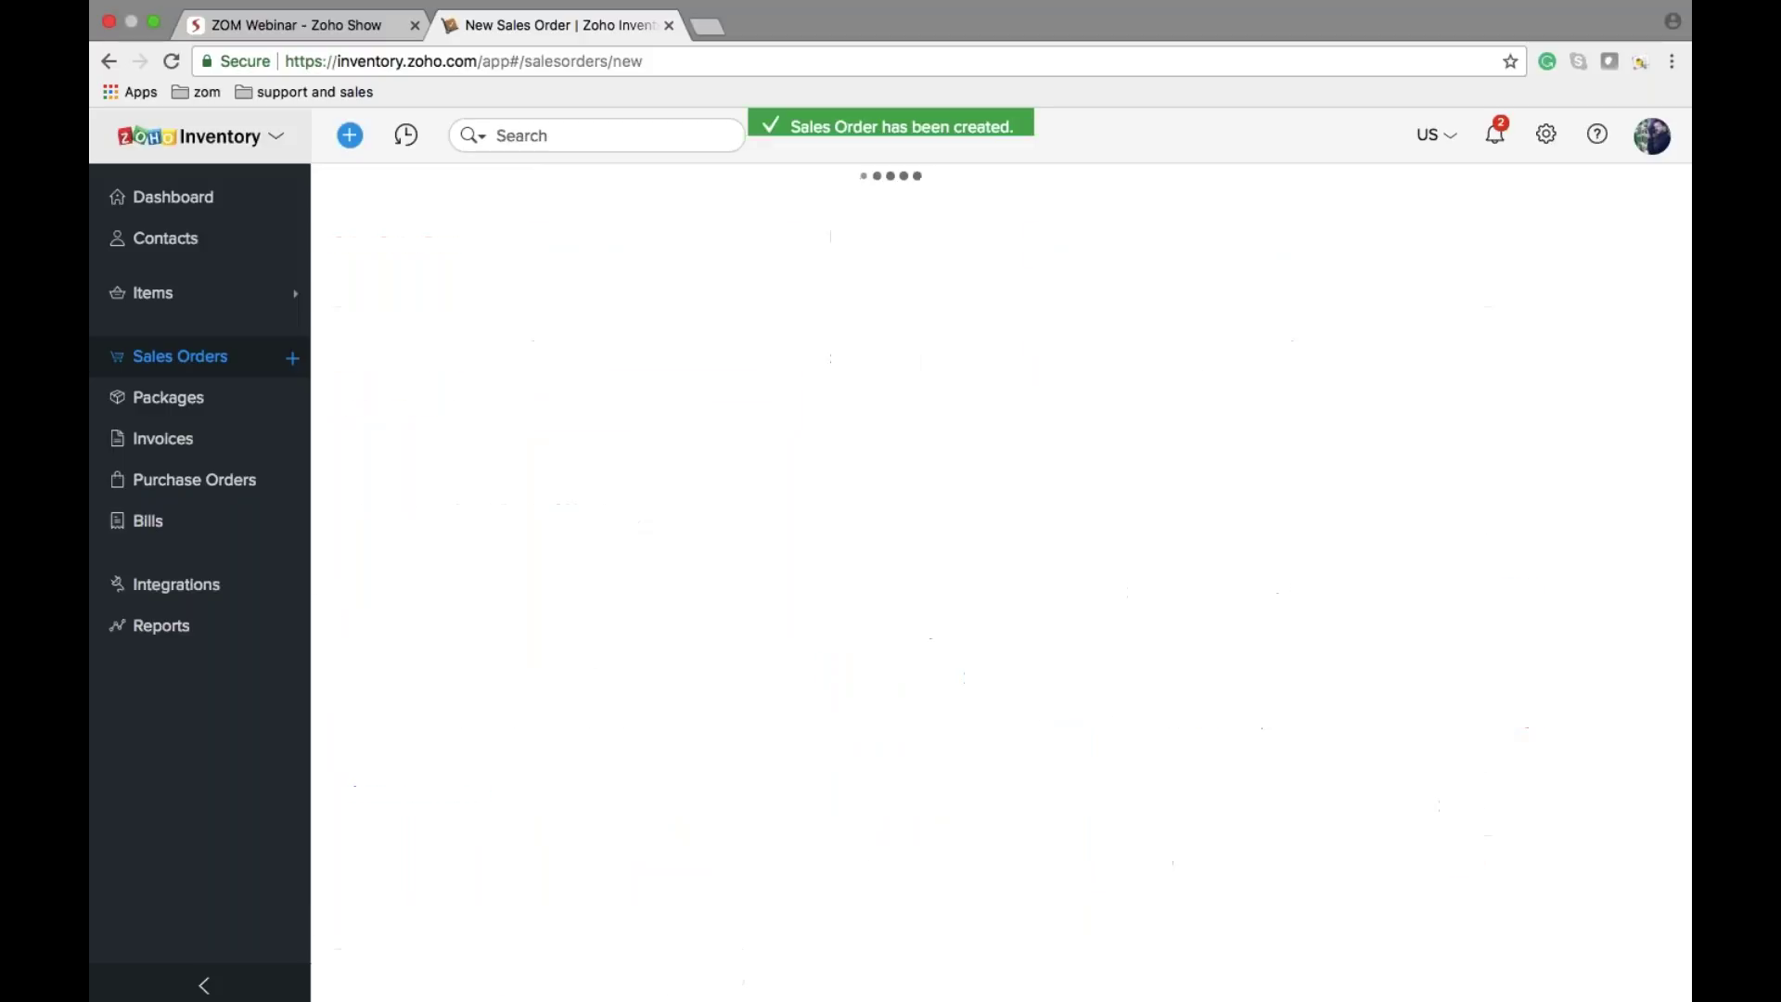
Step: Mark sales order SO-00004 as Confirmed, then mark it for drop shipment
click(1568, 201)
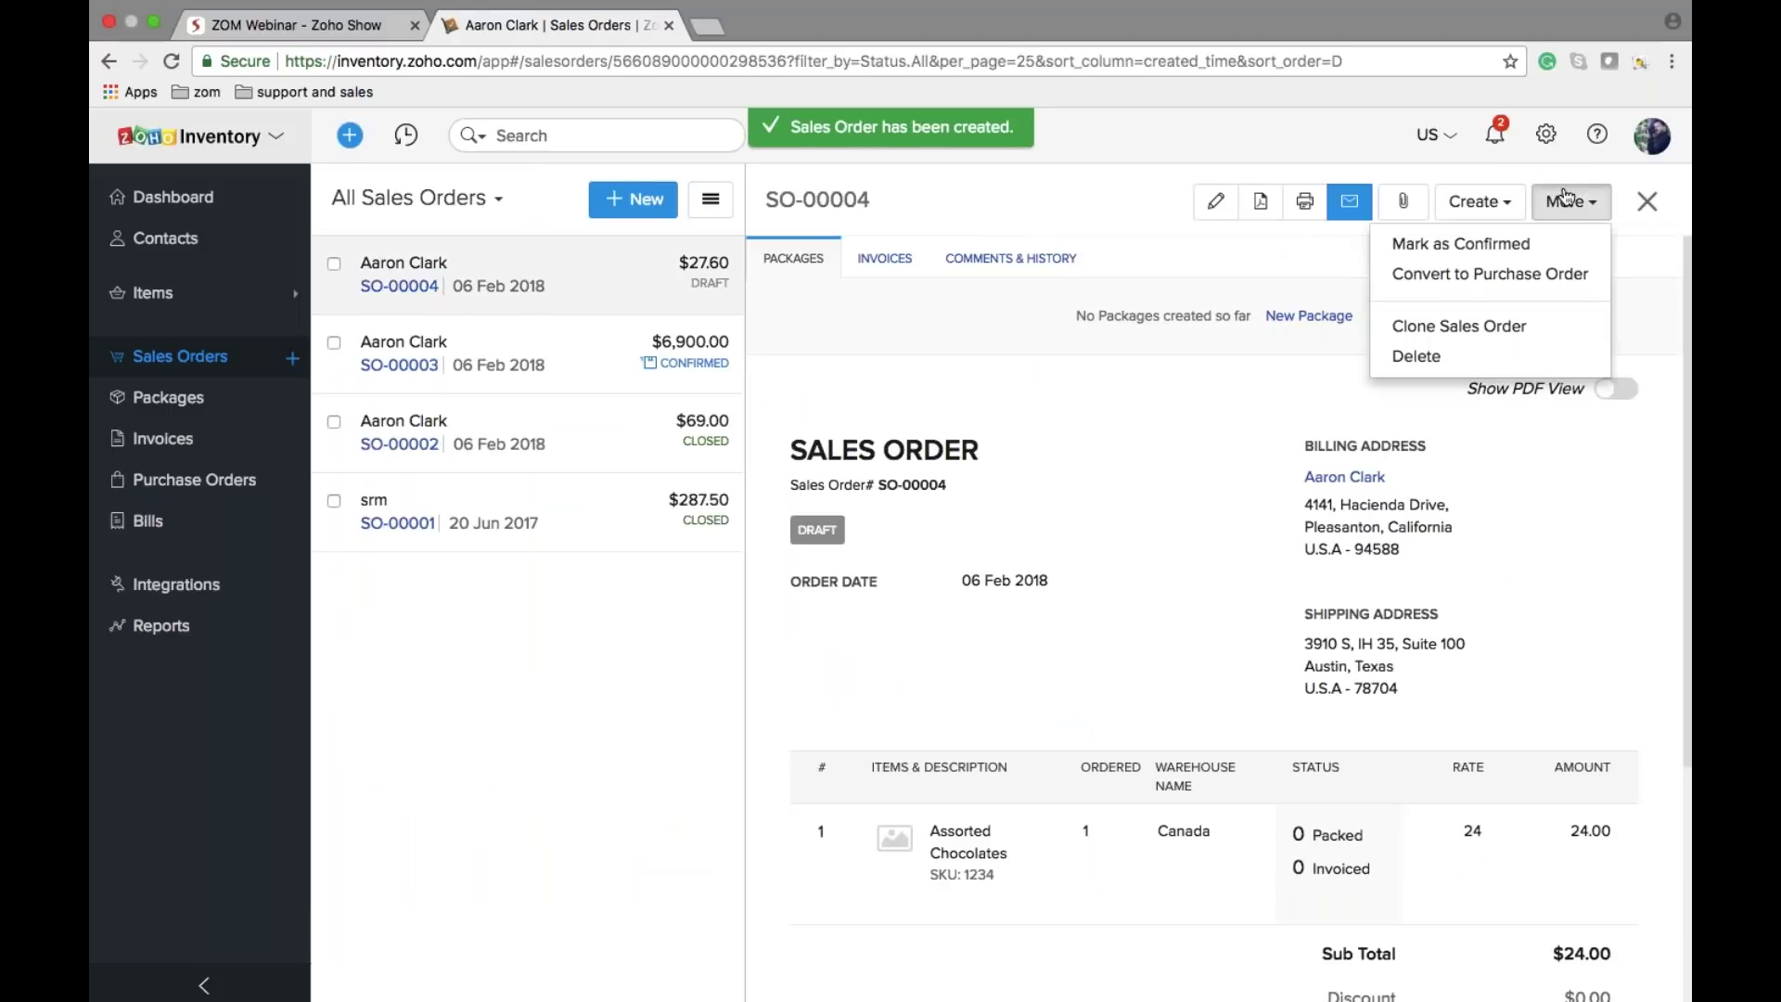
click(1574, 199)
click(1574, 198)
click(1549, 239)
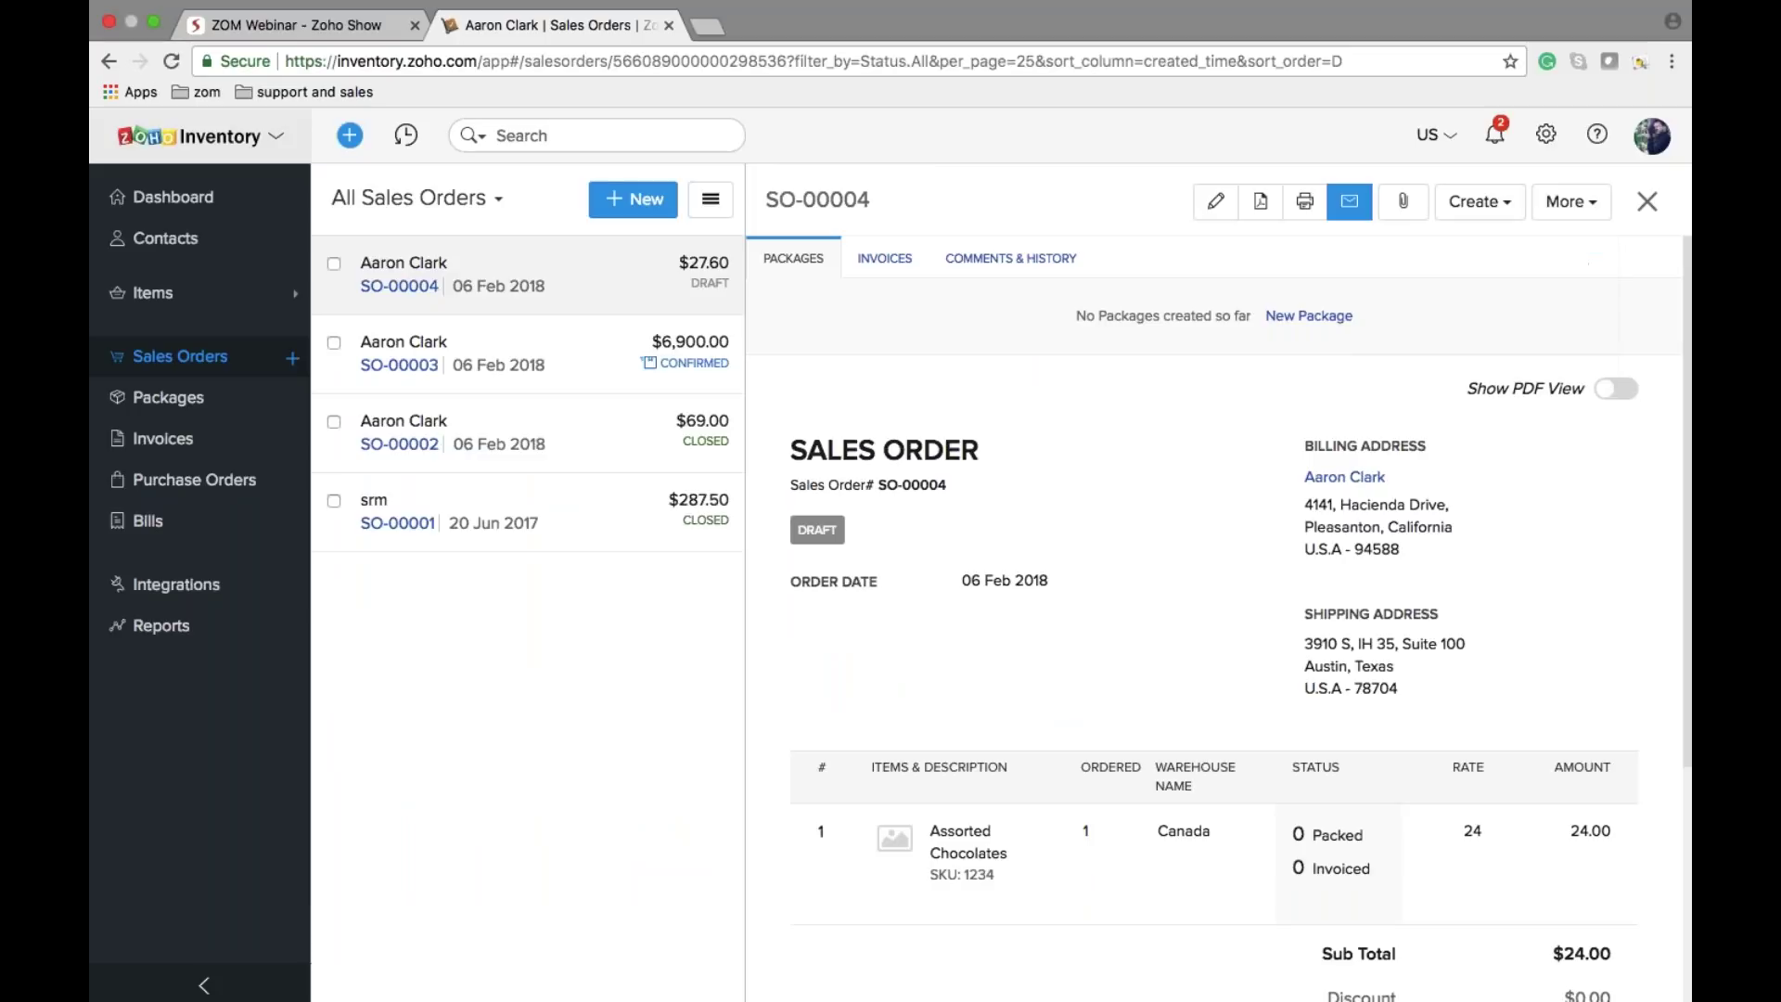
click(1572, 201)
click(1512, 364)
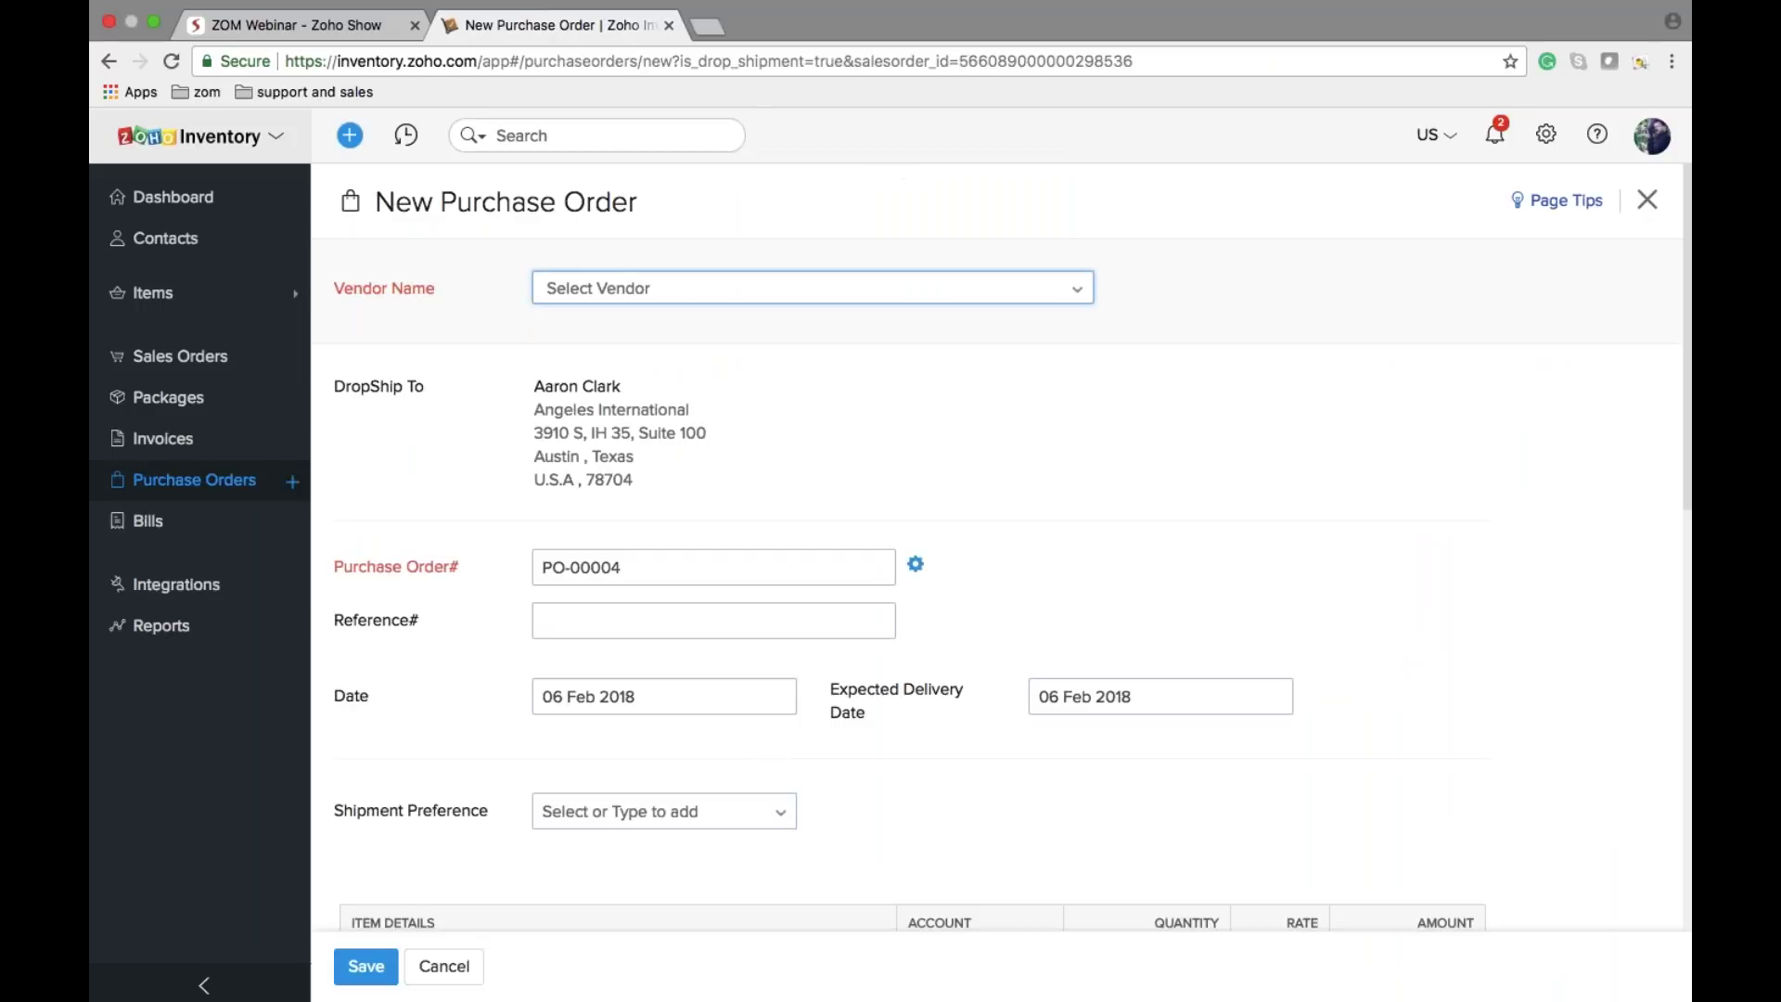
Step: Save draft drop-ship PO-00004 to Excelon Digital for $10.00, then advance the deck to Inventory control
click(817, 293)
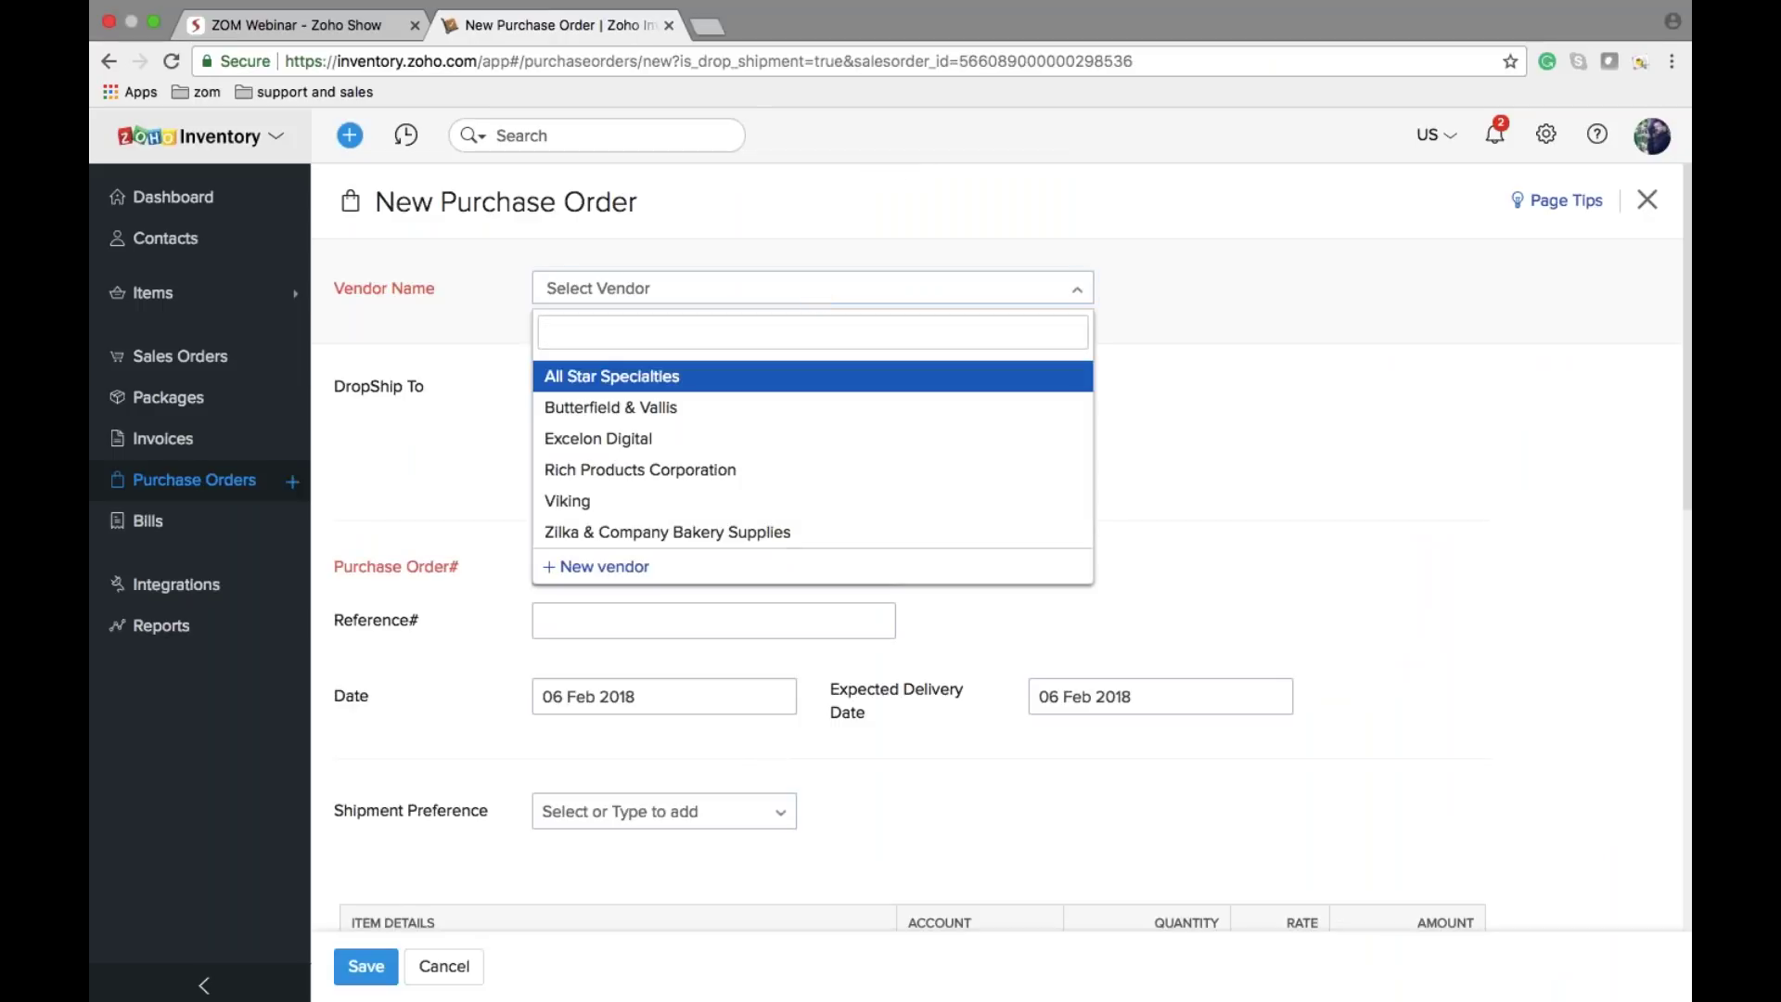
click(685, 444)
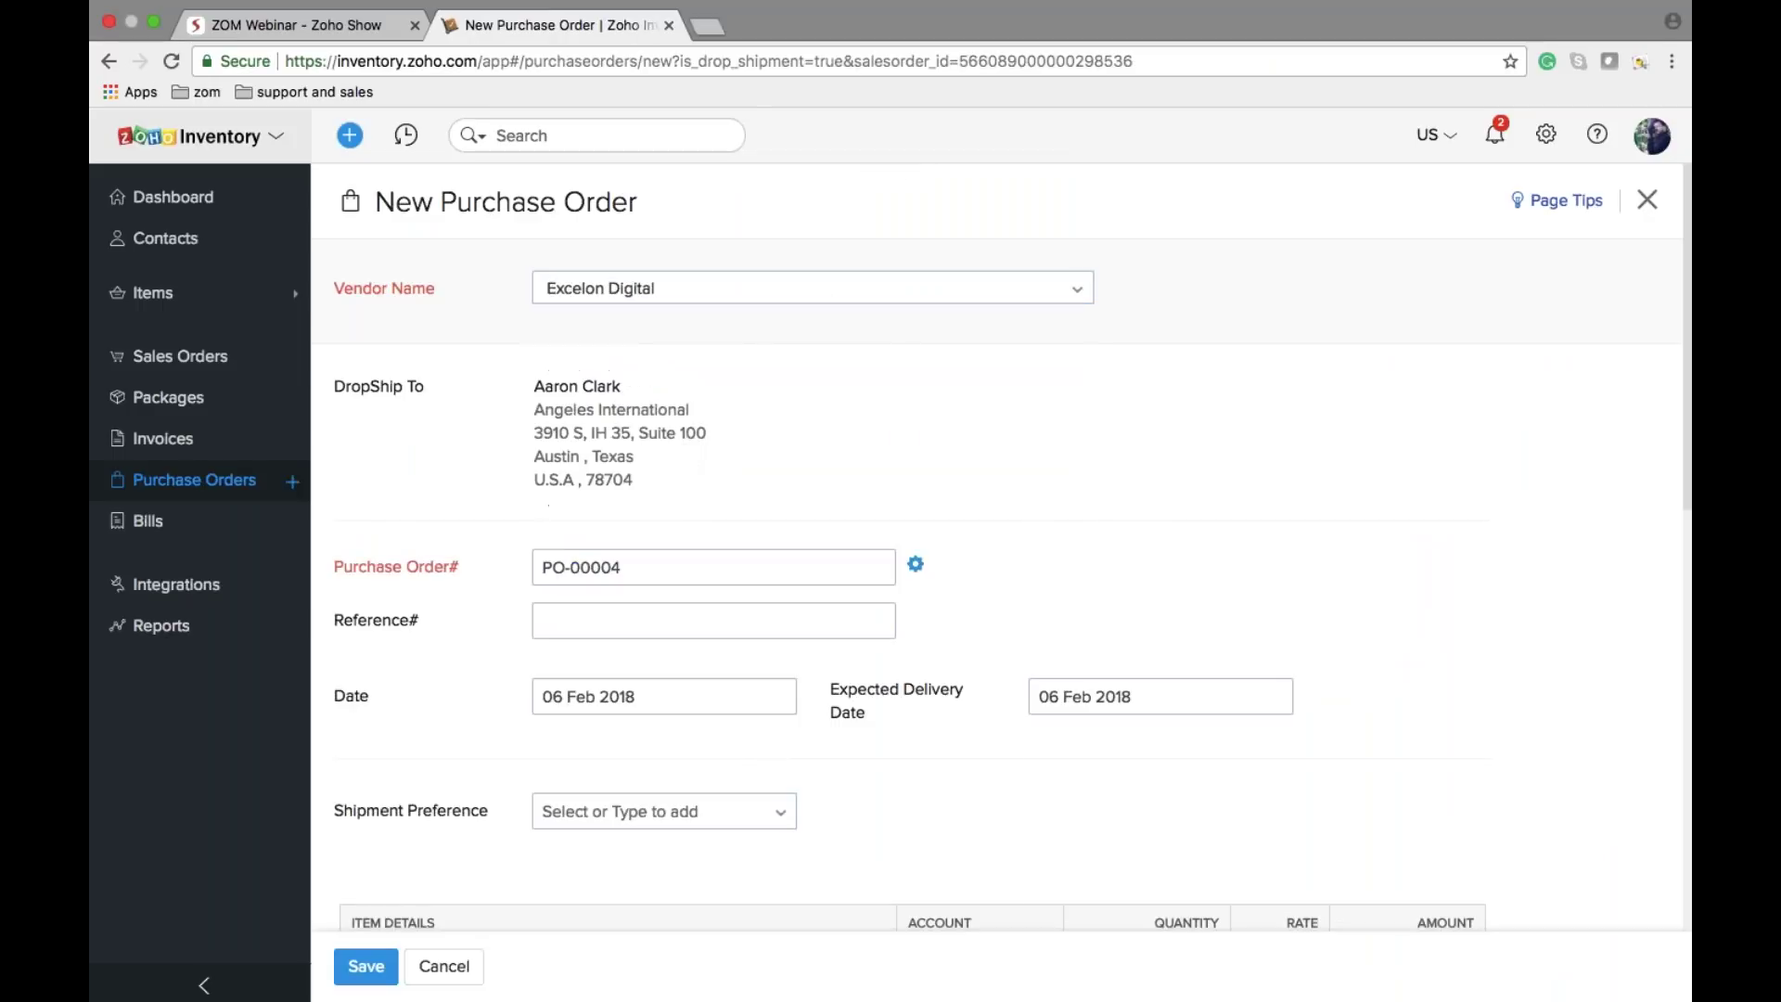
scroll(909, 556, down, 5)
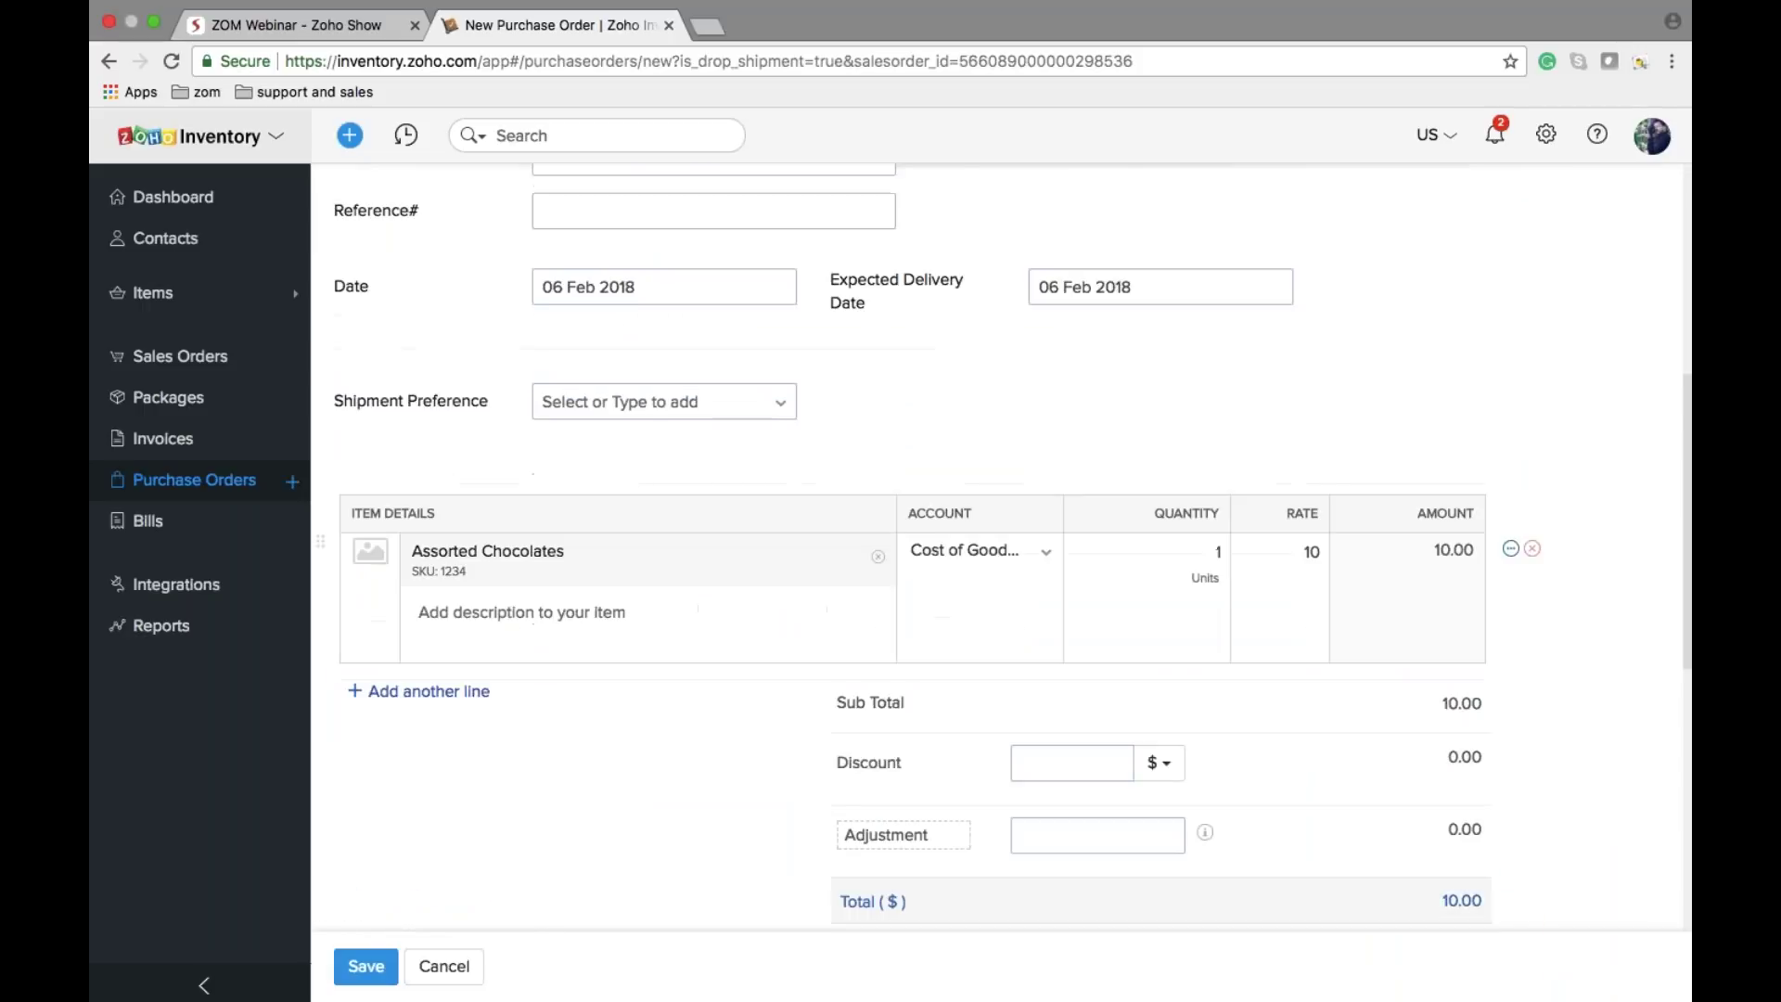
click(366, 966)
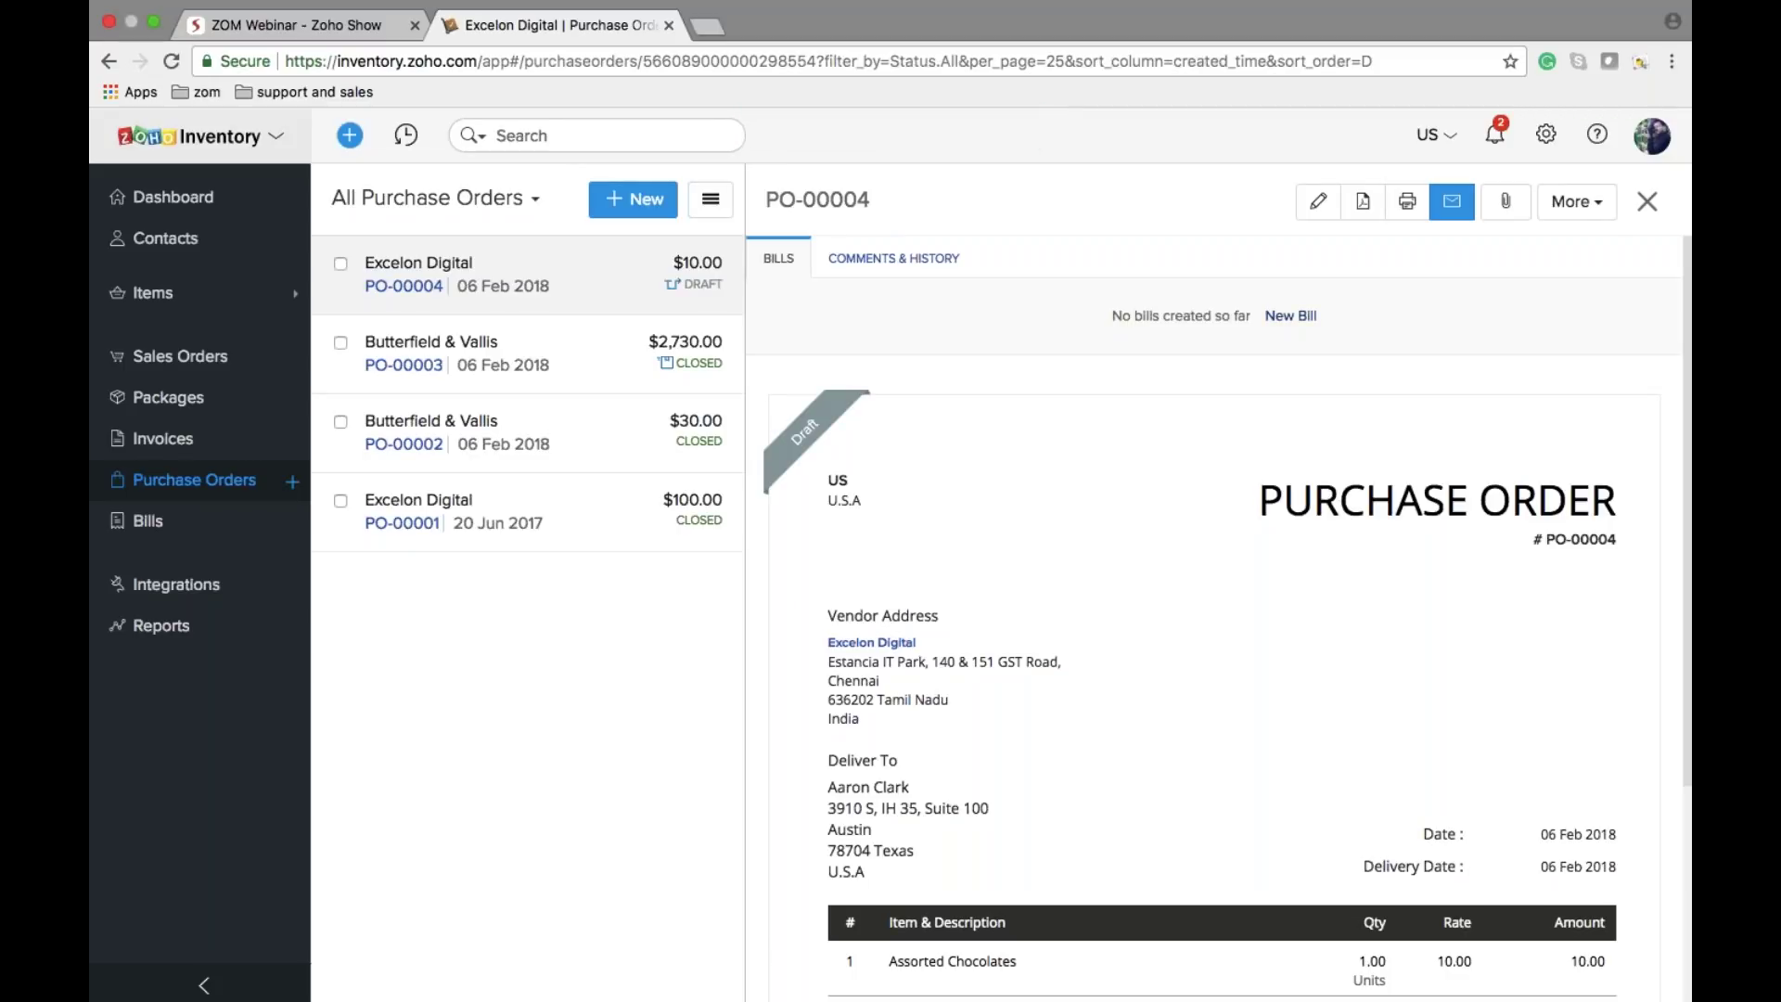
click(265, 23)
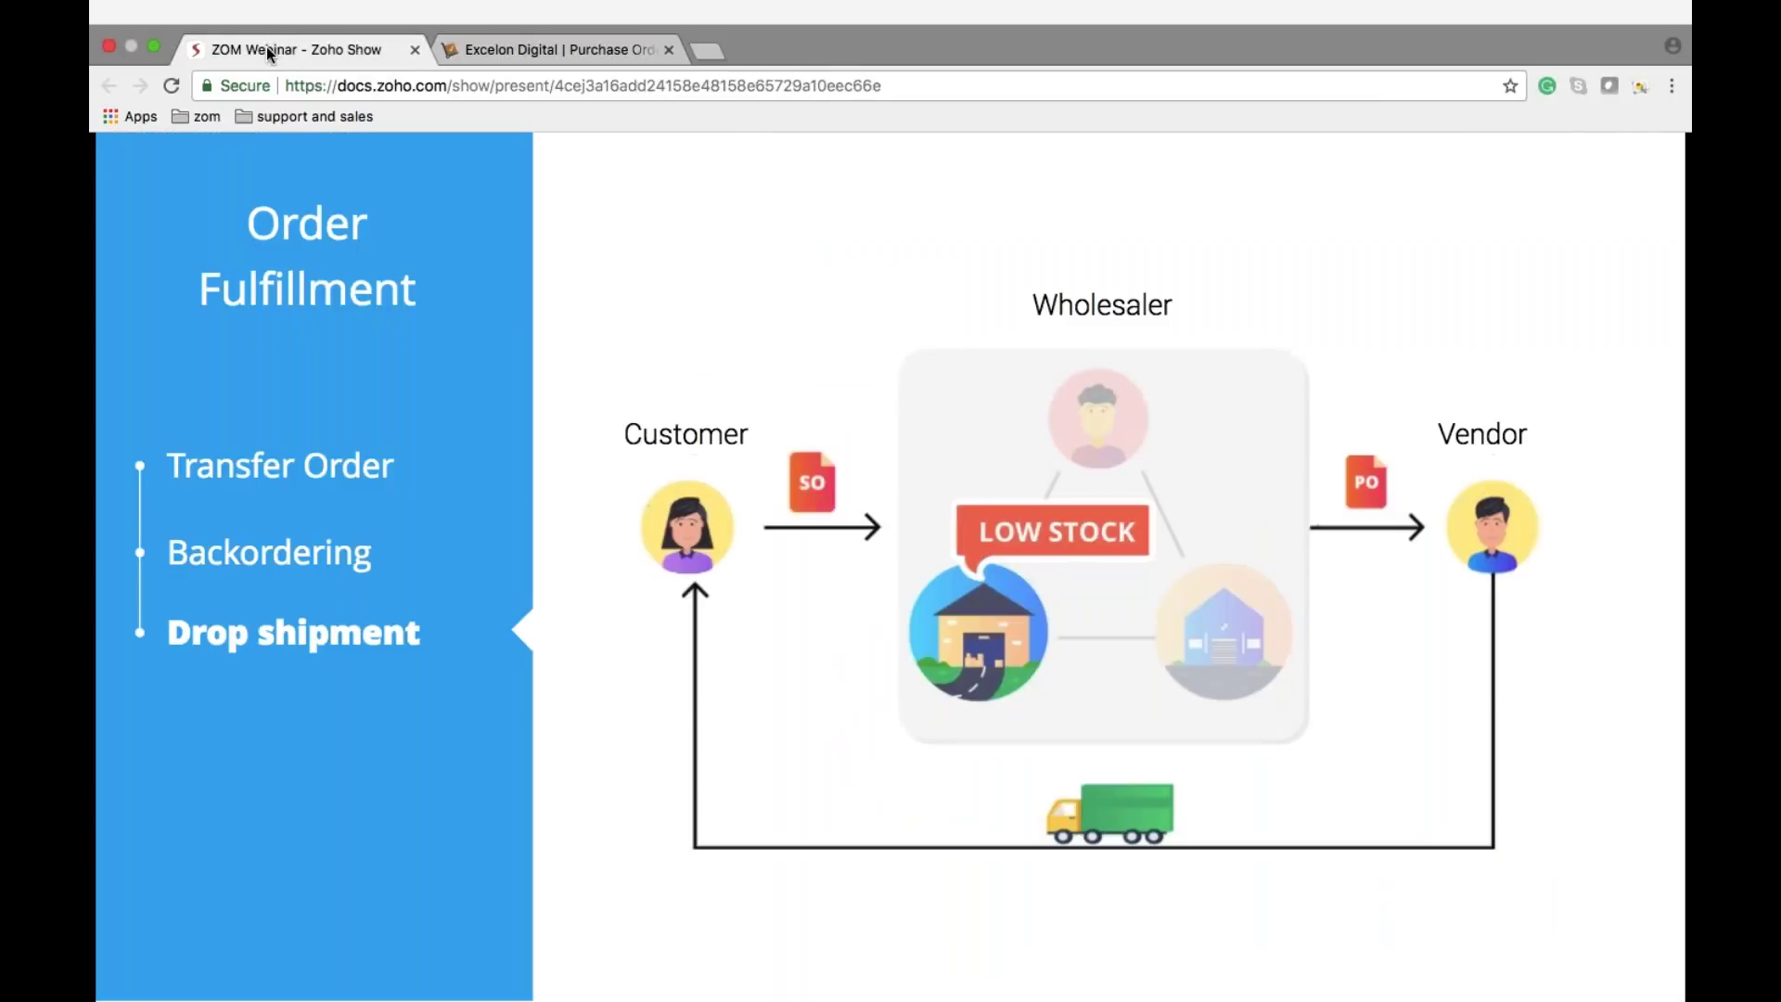
key(Right)
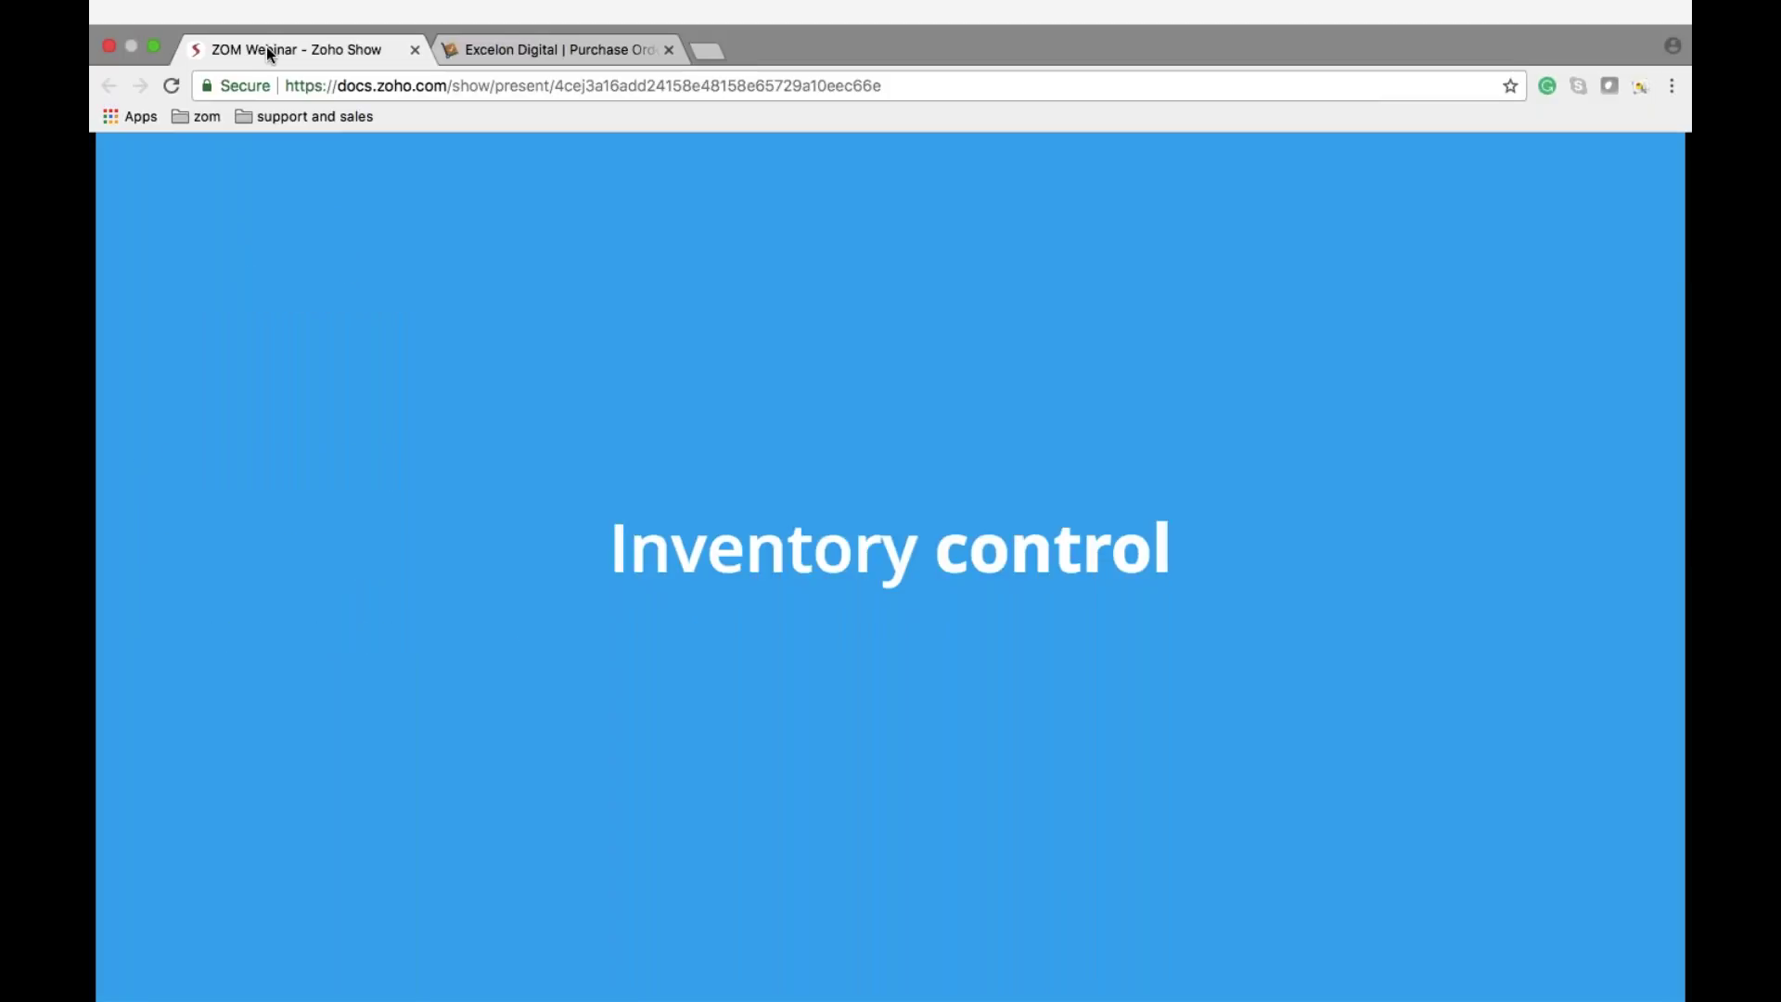
Step: Advance to the six-topic Inventory Control bullet slide, then return to draft PO-00004
key(Right)
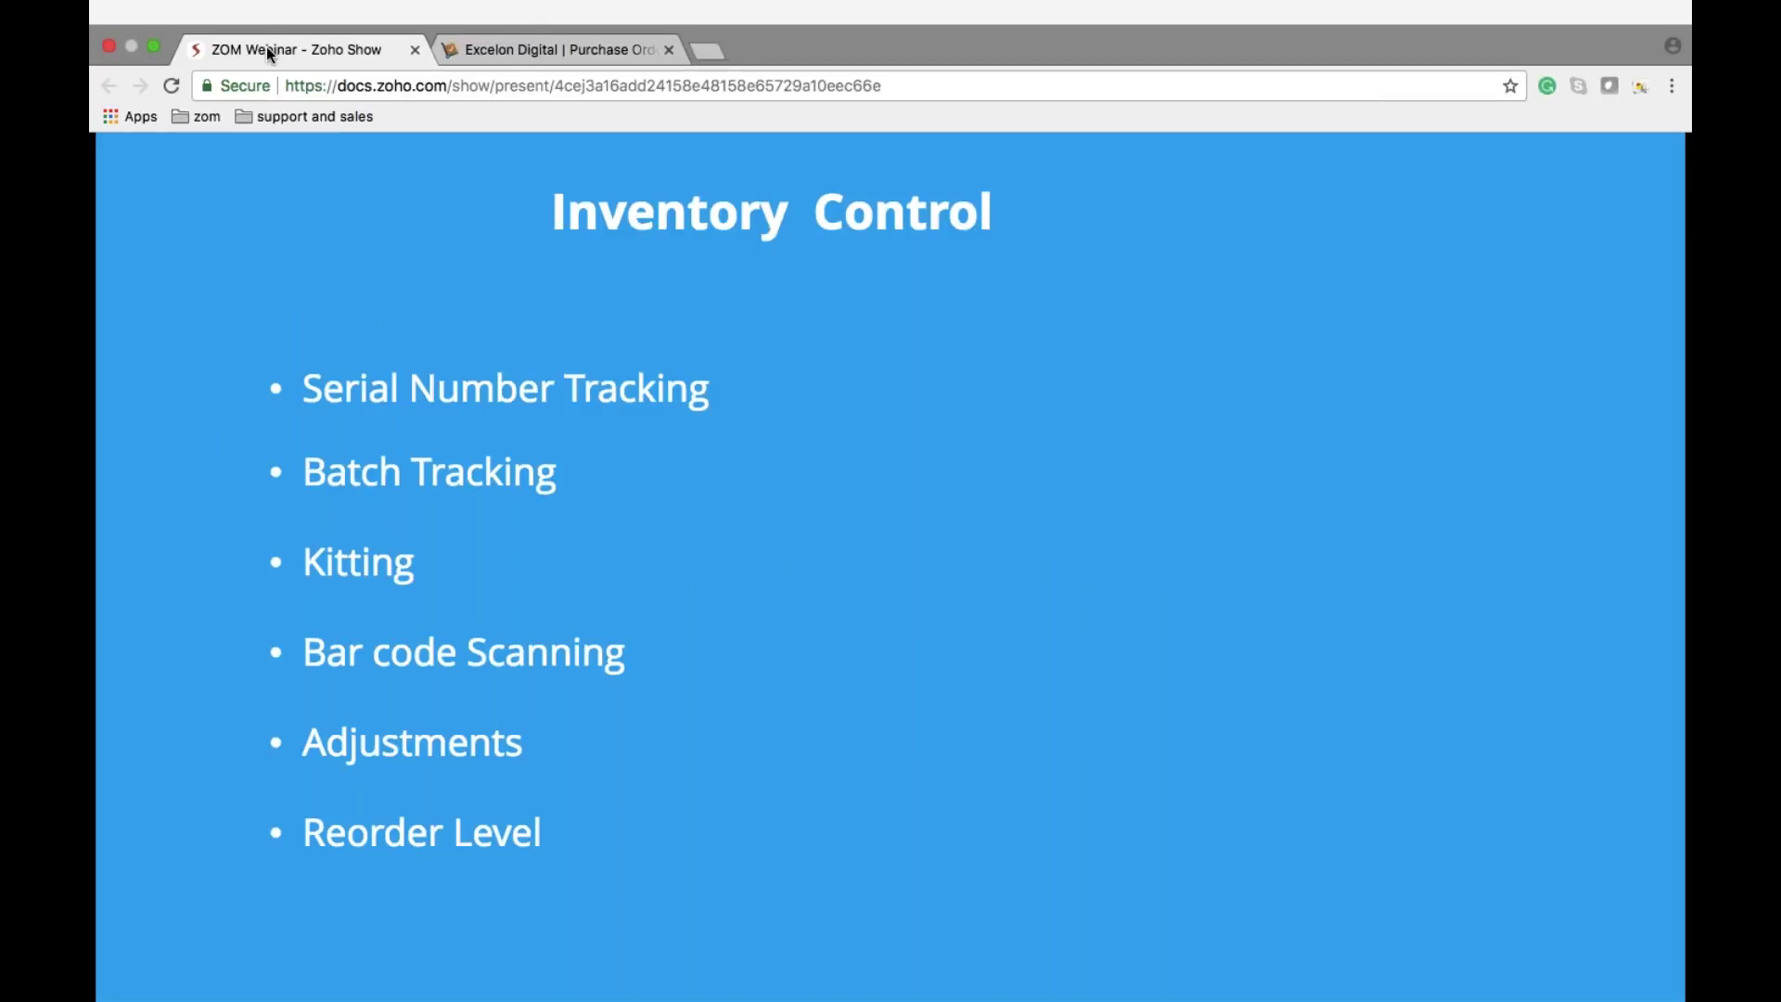
click(529, 48)
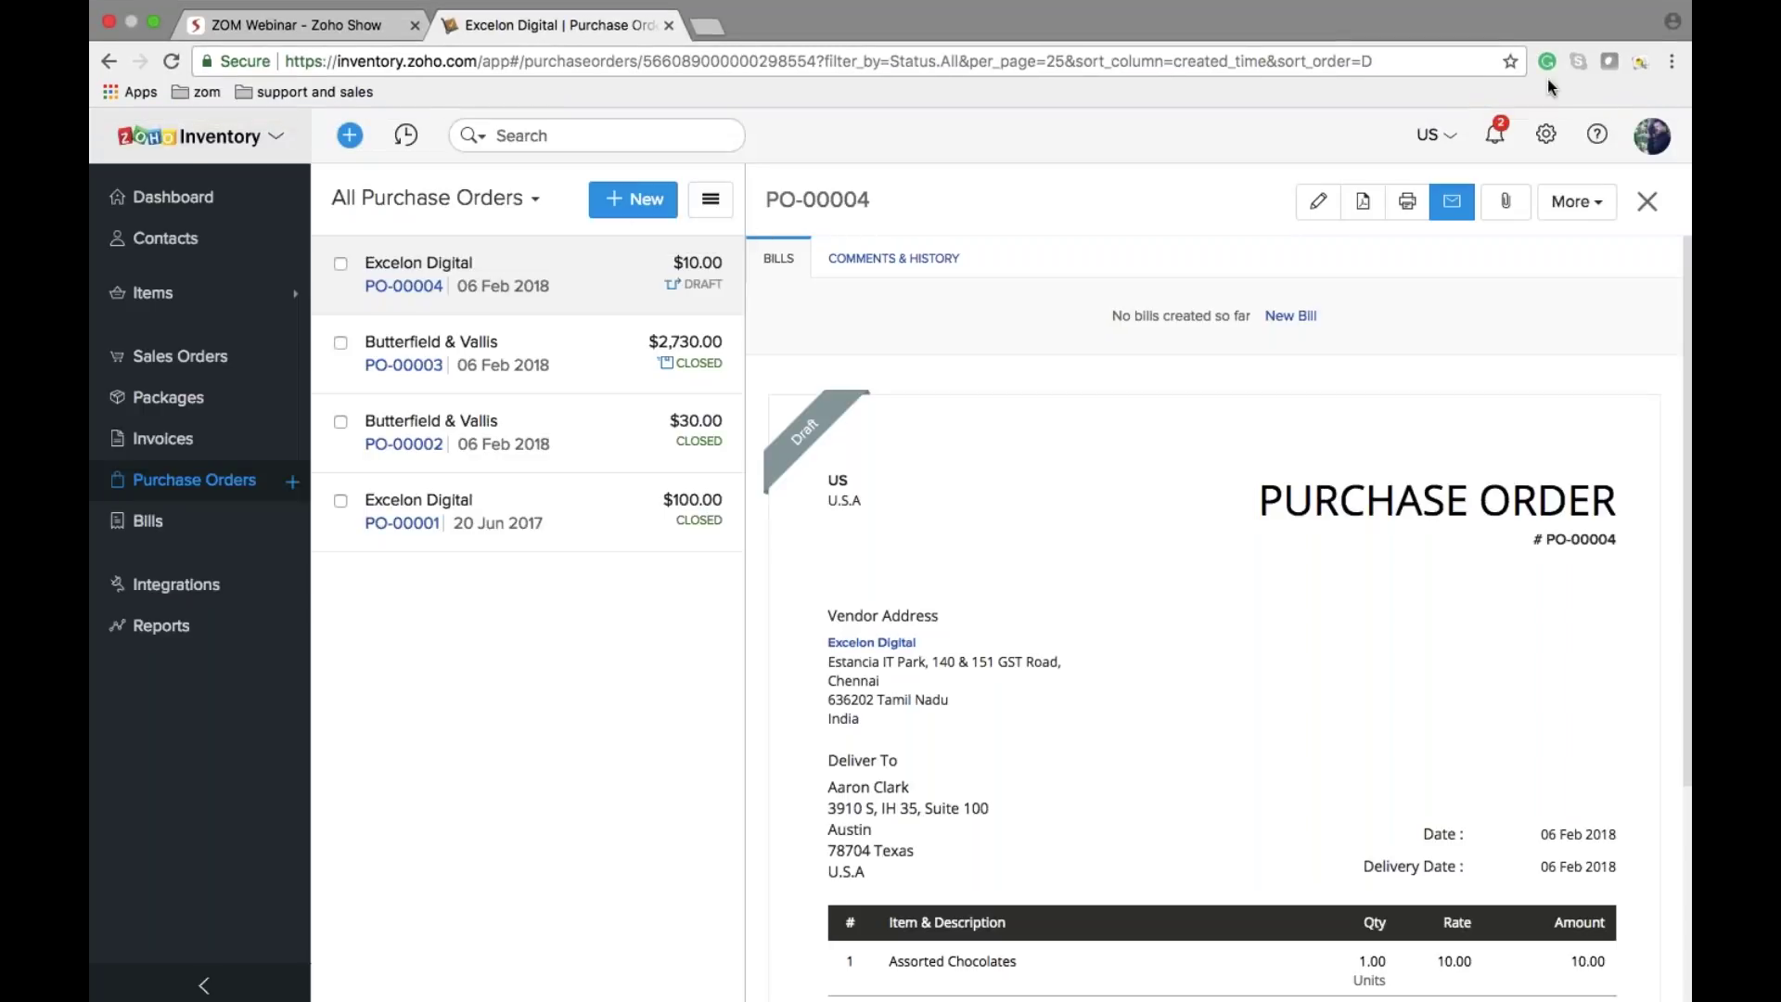
Step: Turn on Serial Number Tracking in the Items preferences, save, and leave Settings
click(1546, 134)
click(1352, 453)
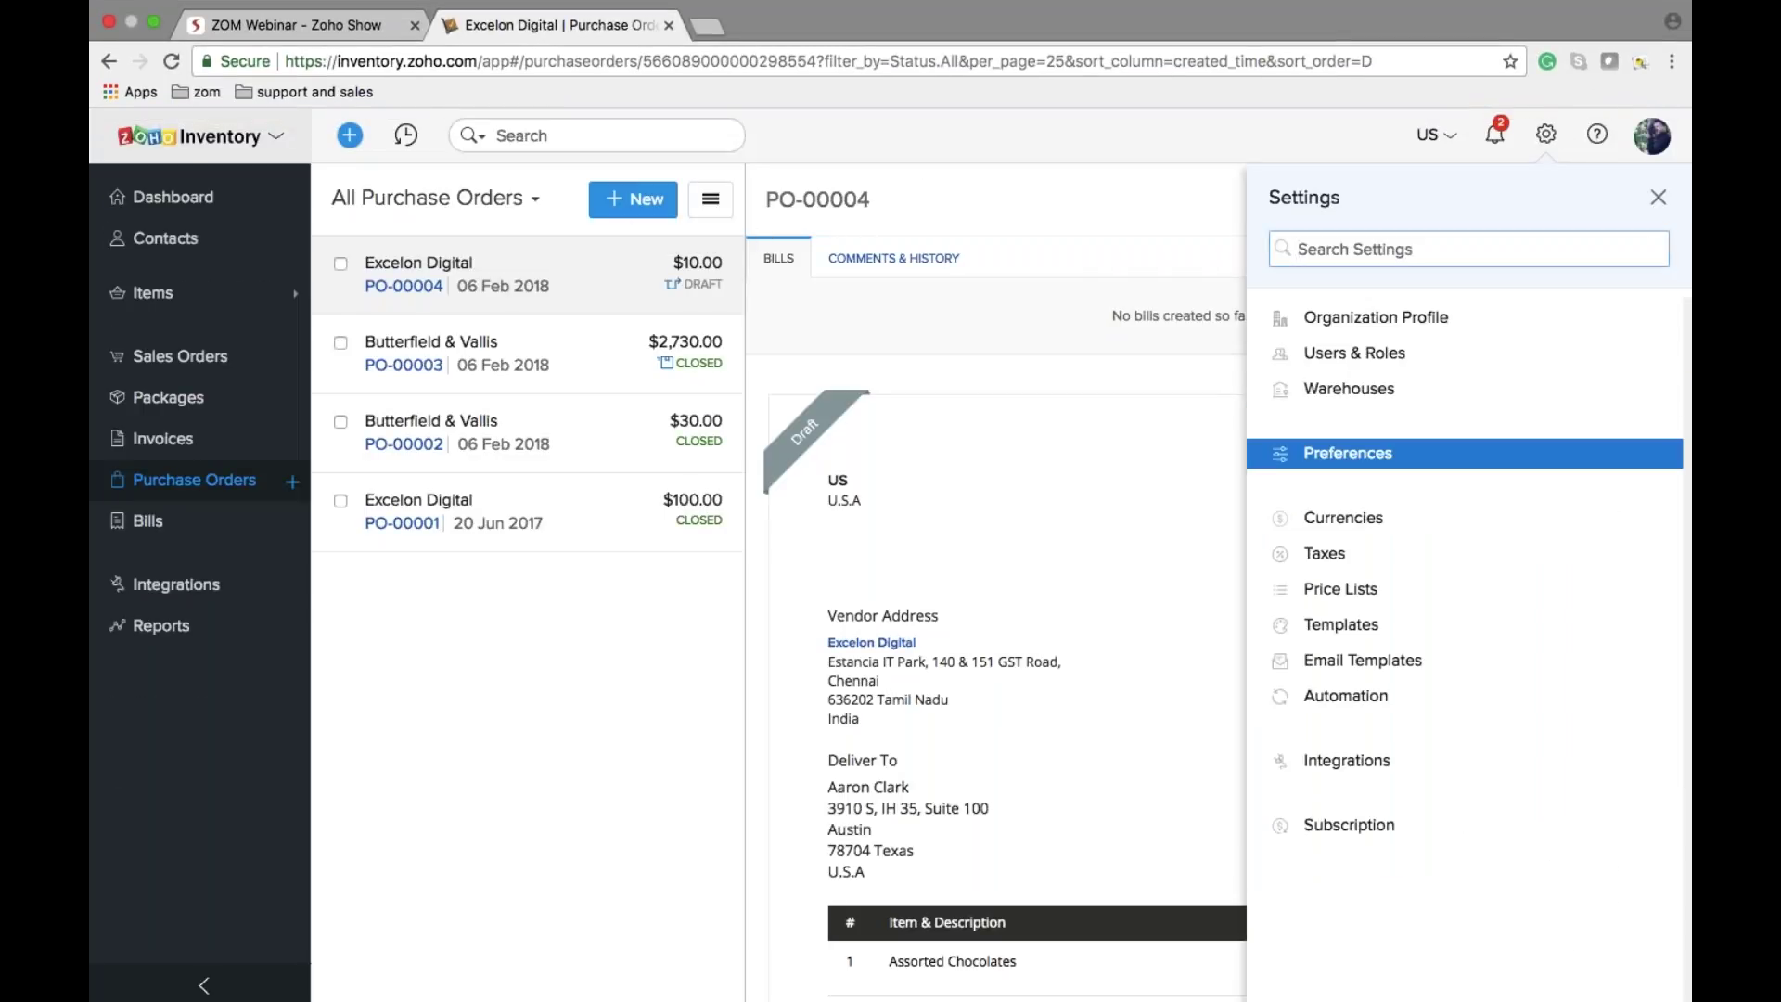
scroll(917, 530, down, 3)
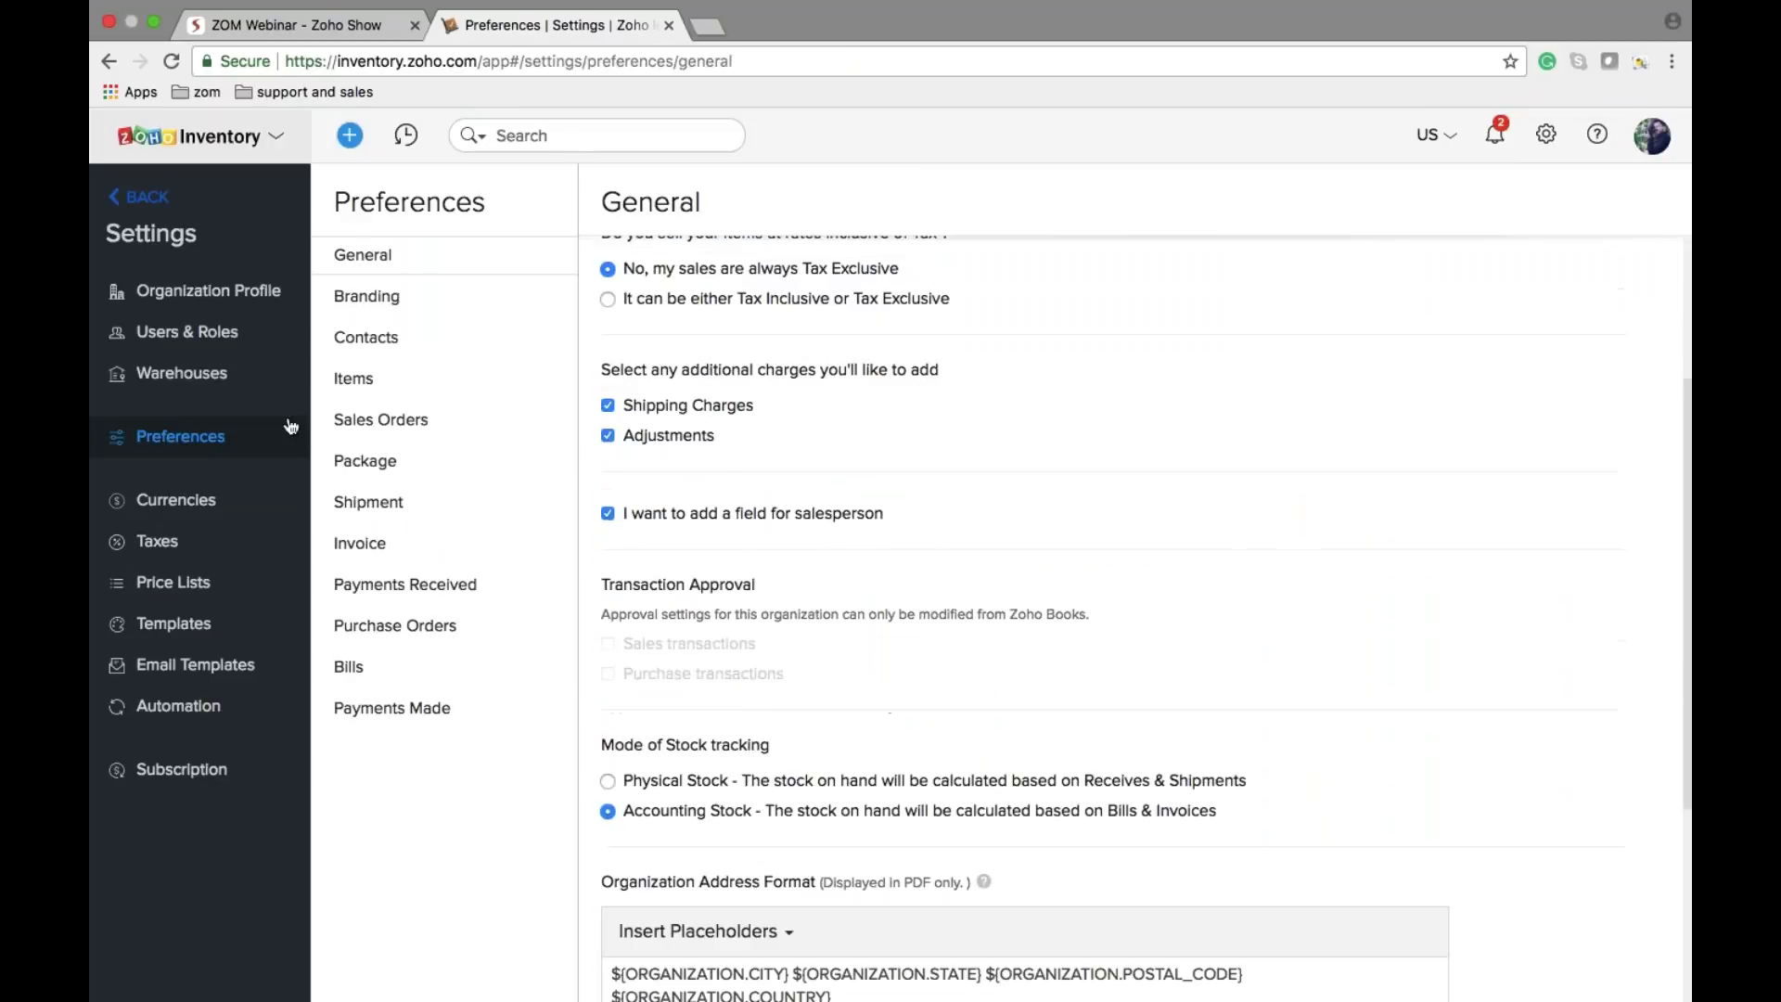
click(341, 374)
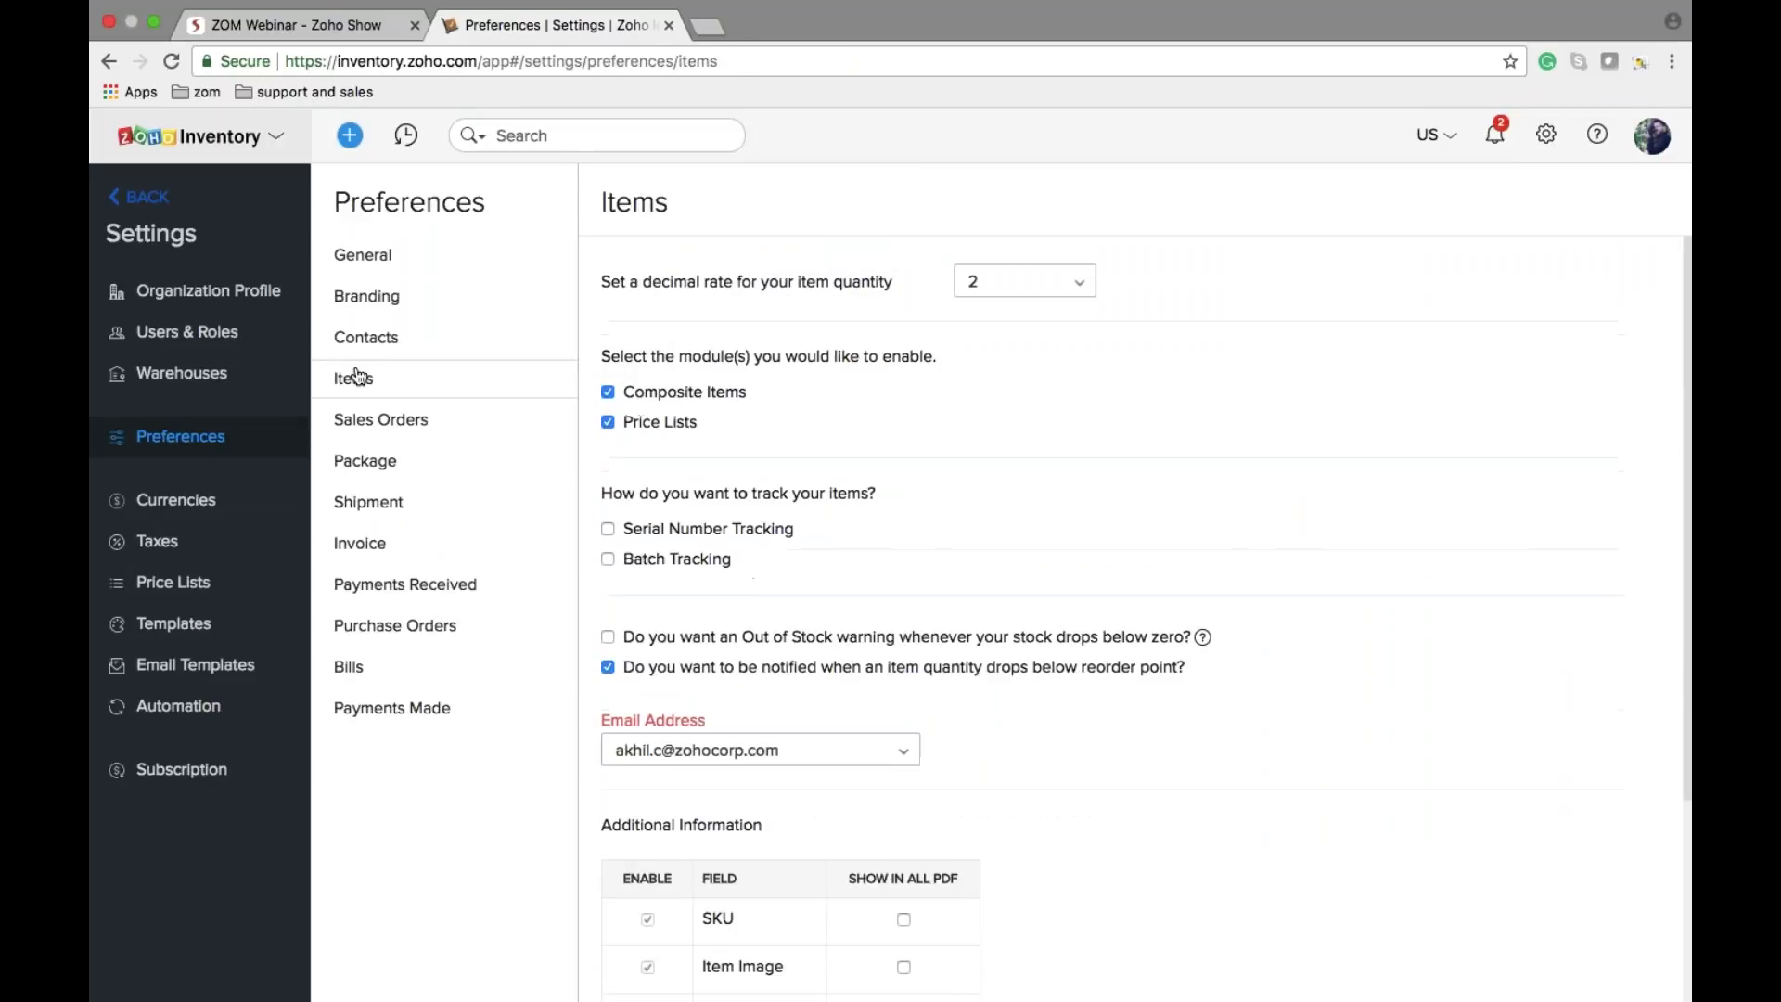
click(608, 528)
scroll(1146, 607, down, 3)
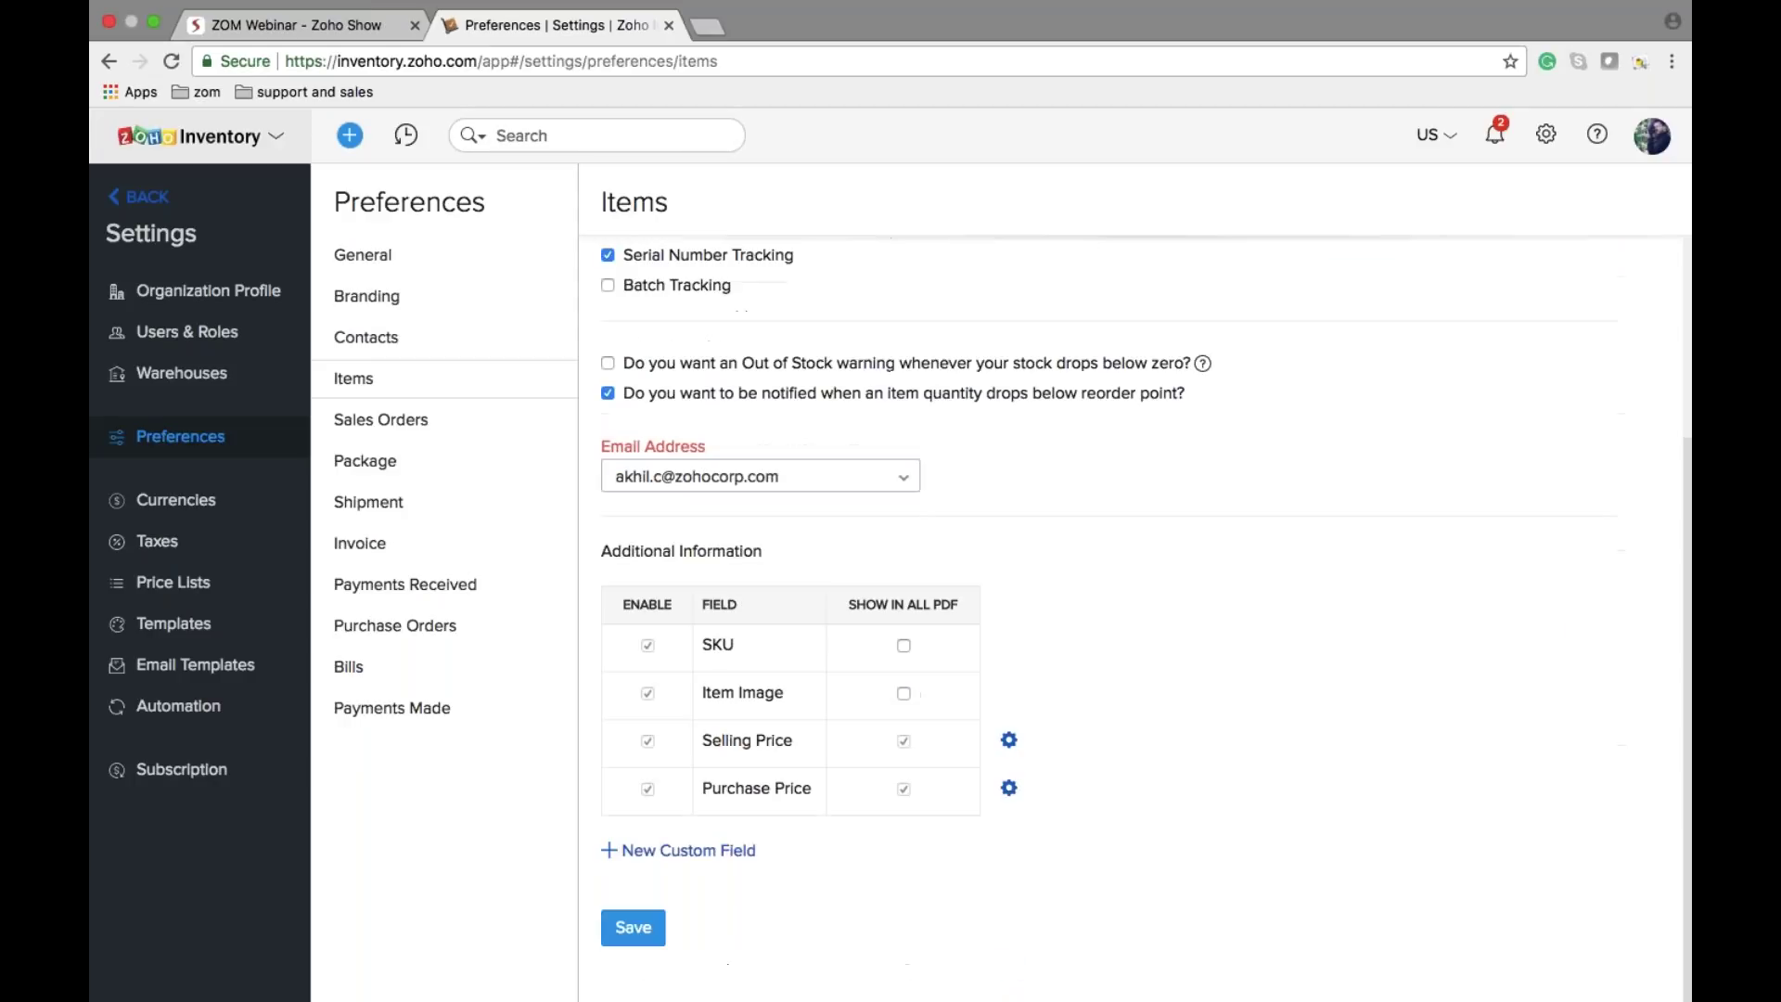
click(646, 927)
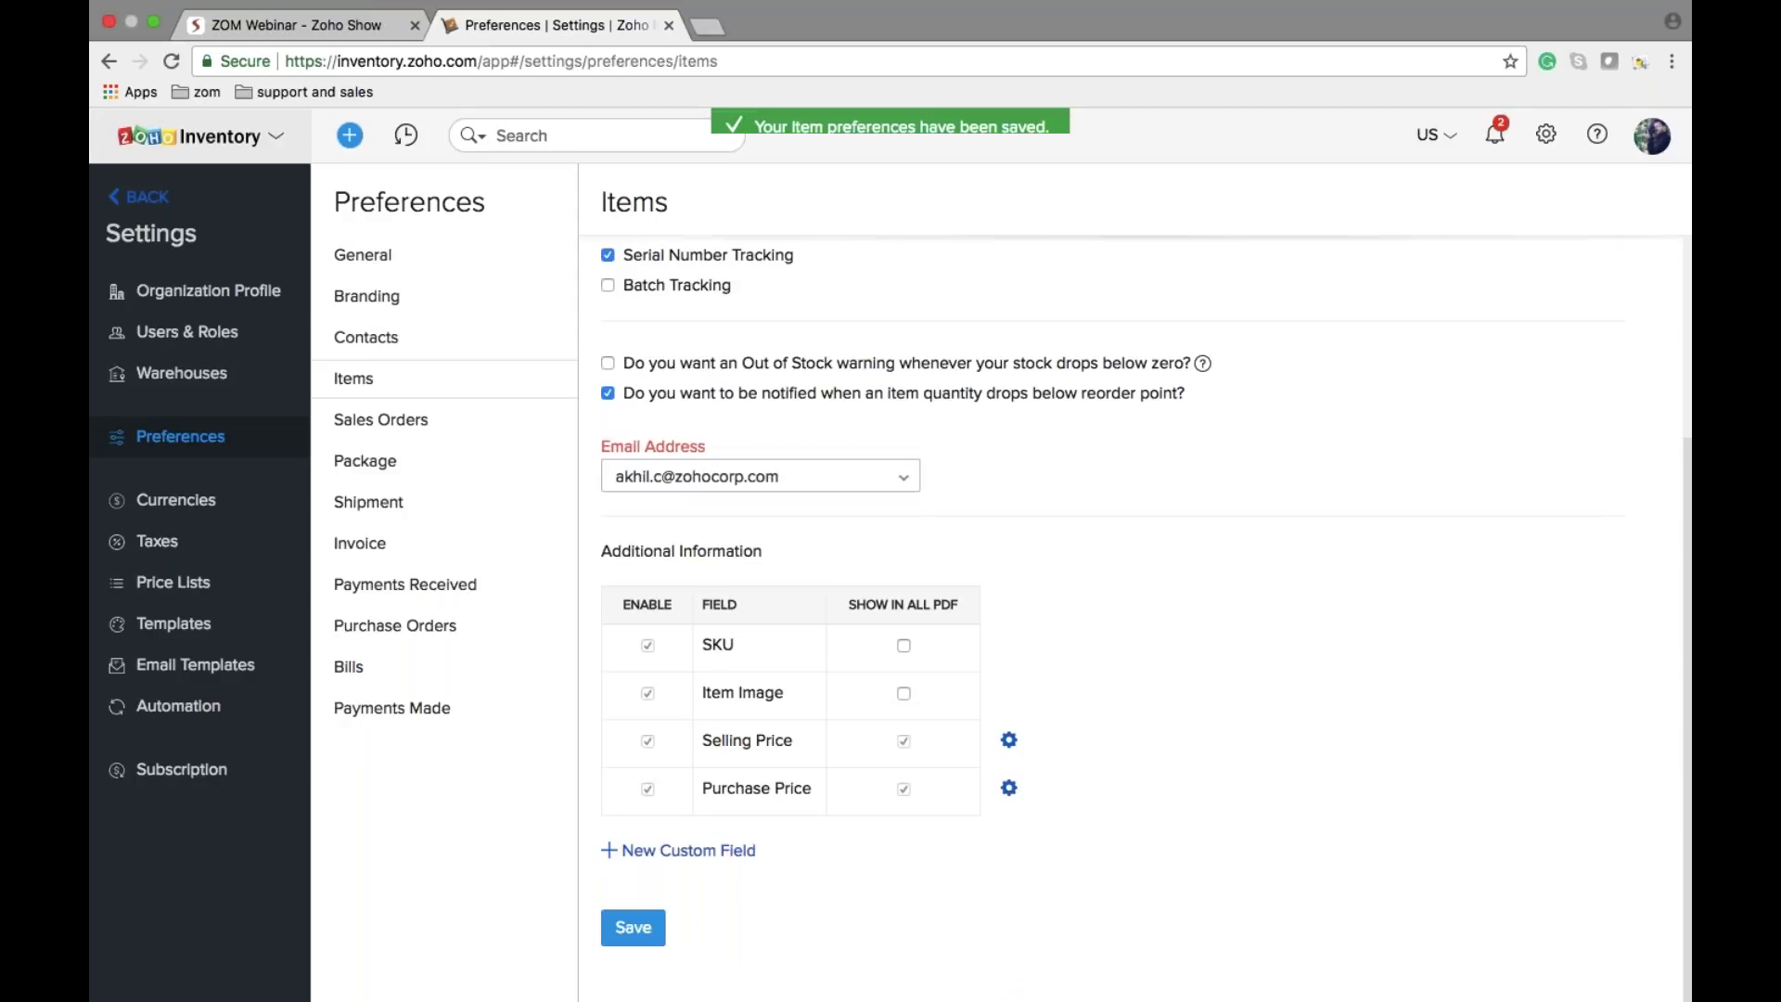
click(139, 199)
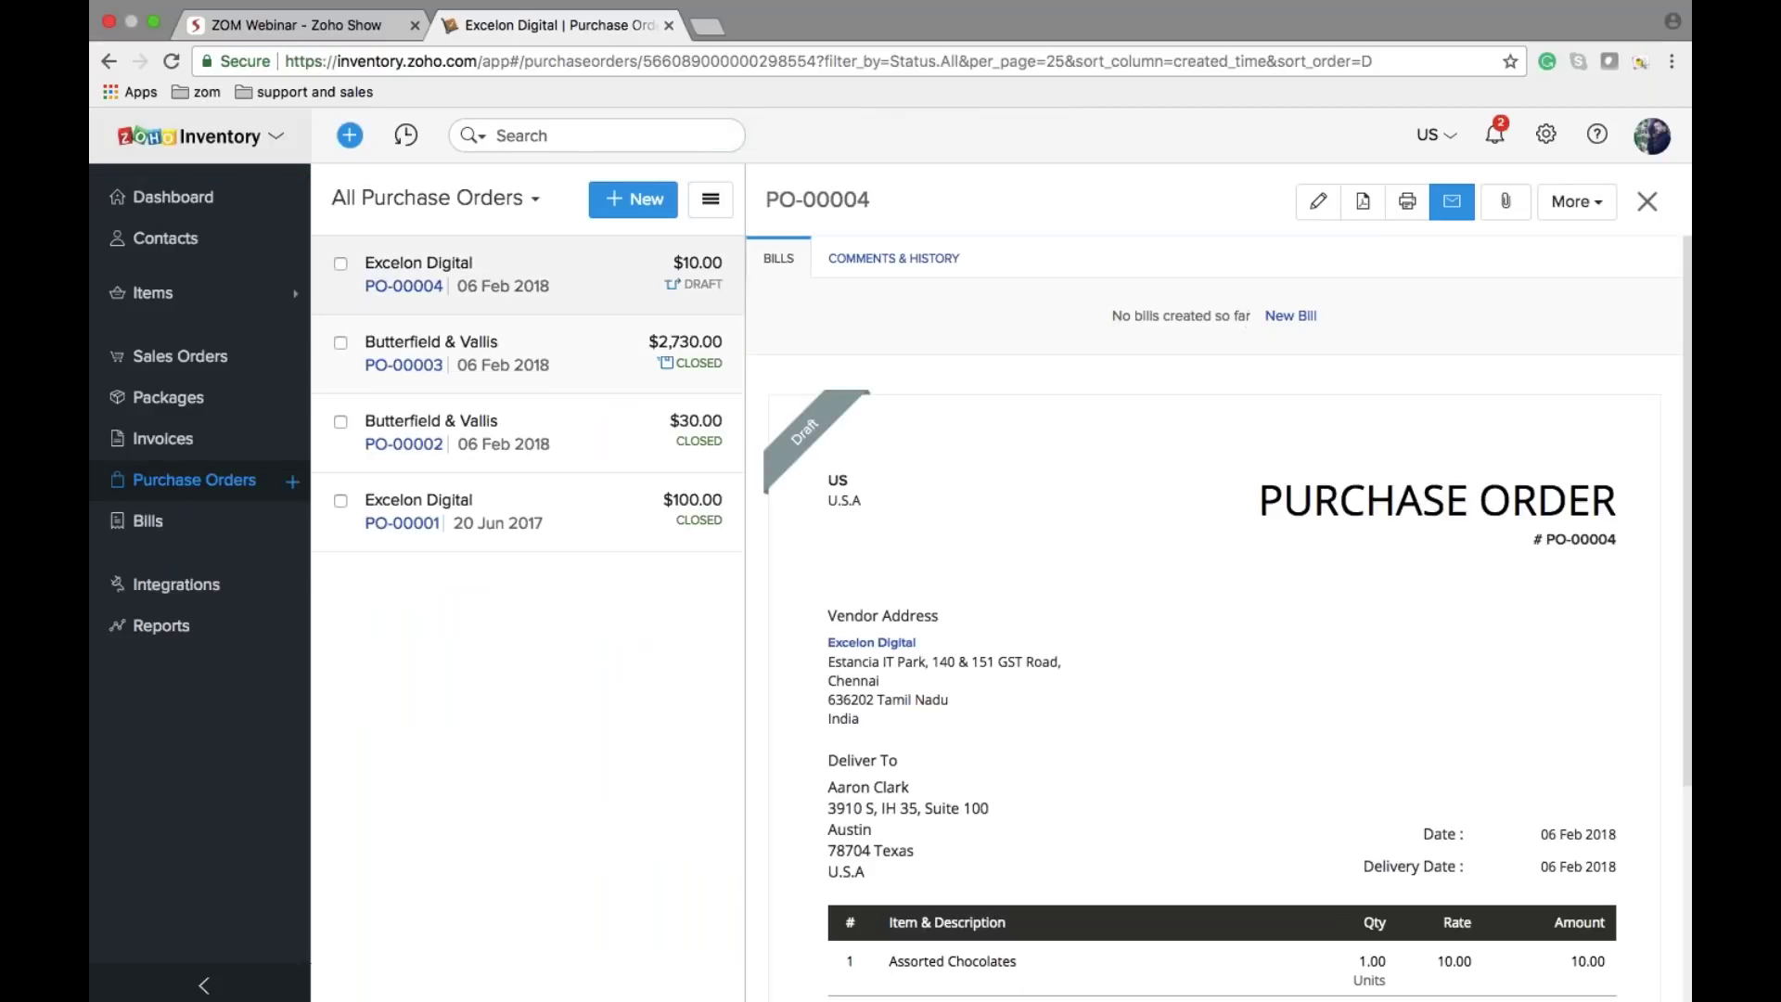
Step: Start a new item with Track serial number ticked
click(148, 293)
click(168, 375)
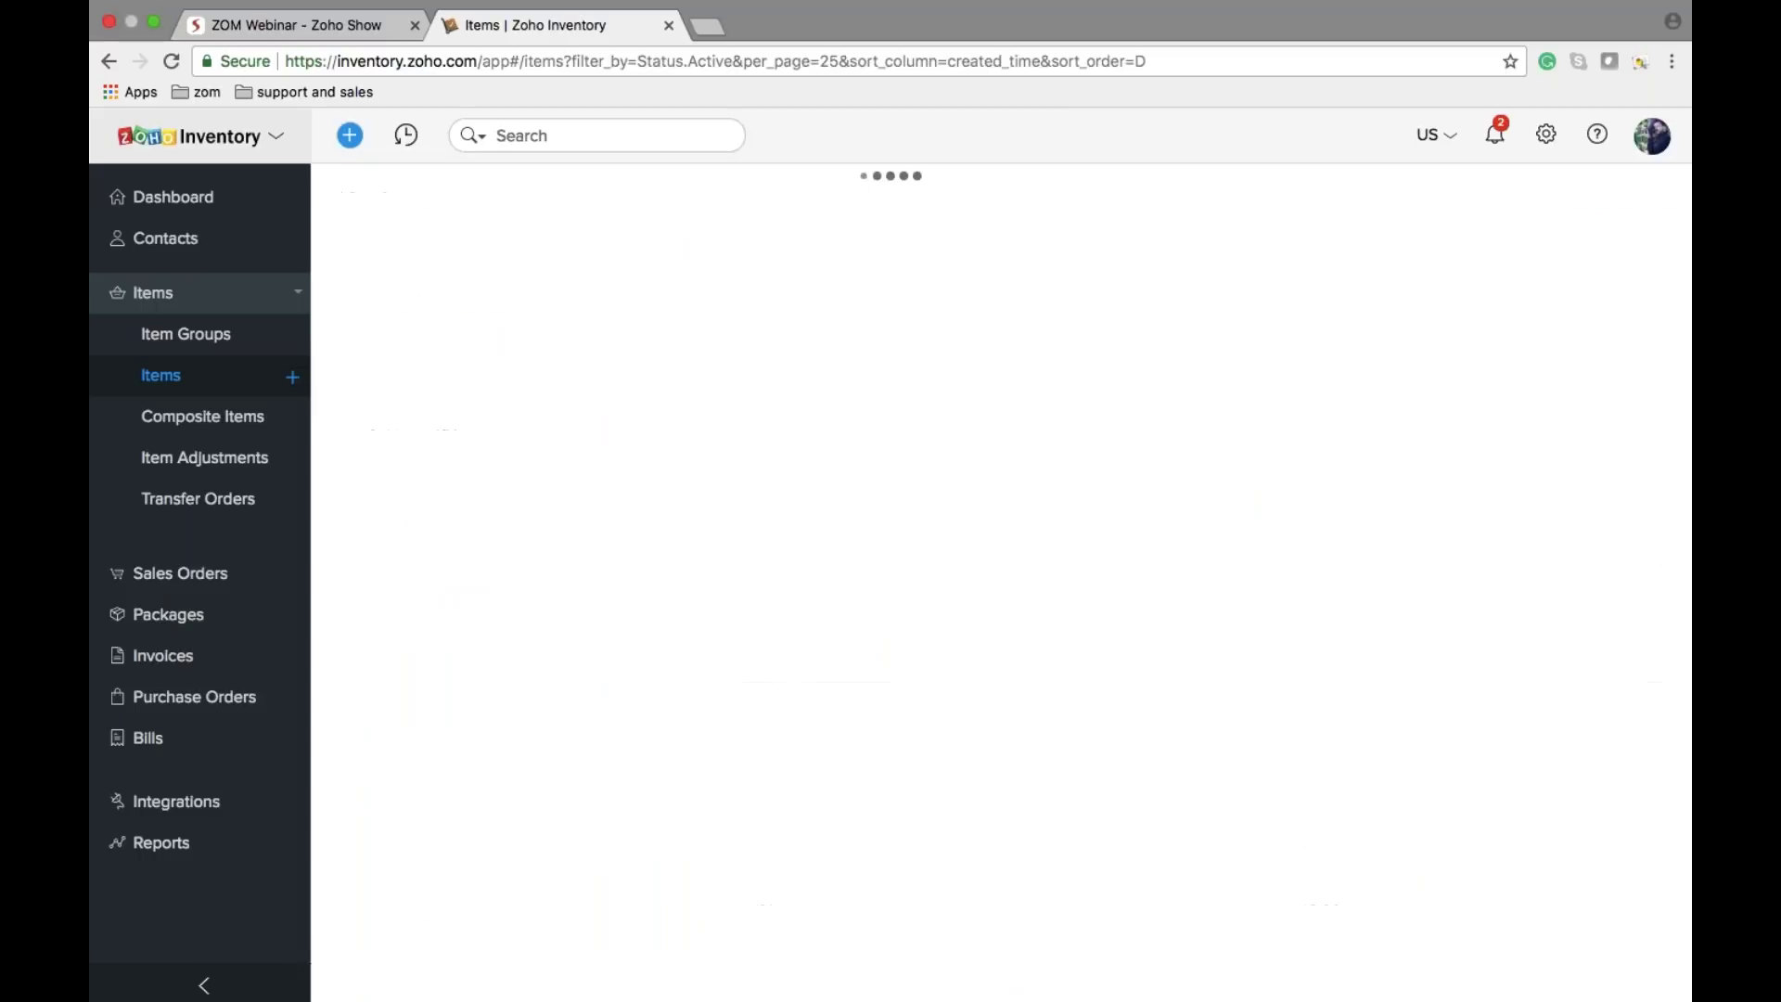
scroll(997, 594, down, 5)
scroll(997, 594, down, 3)
click(340, 833)
Step: Enter opening stock 2 with serial numbers 12 and 34, then discard the unsaved item
click(649, 587)
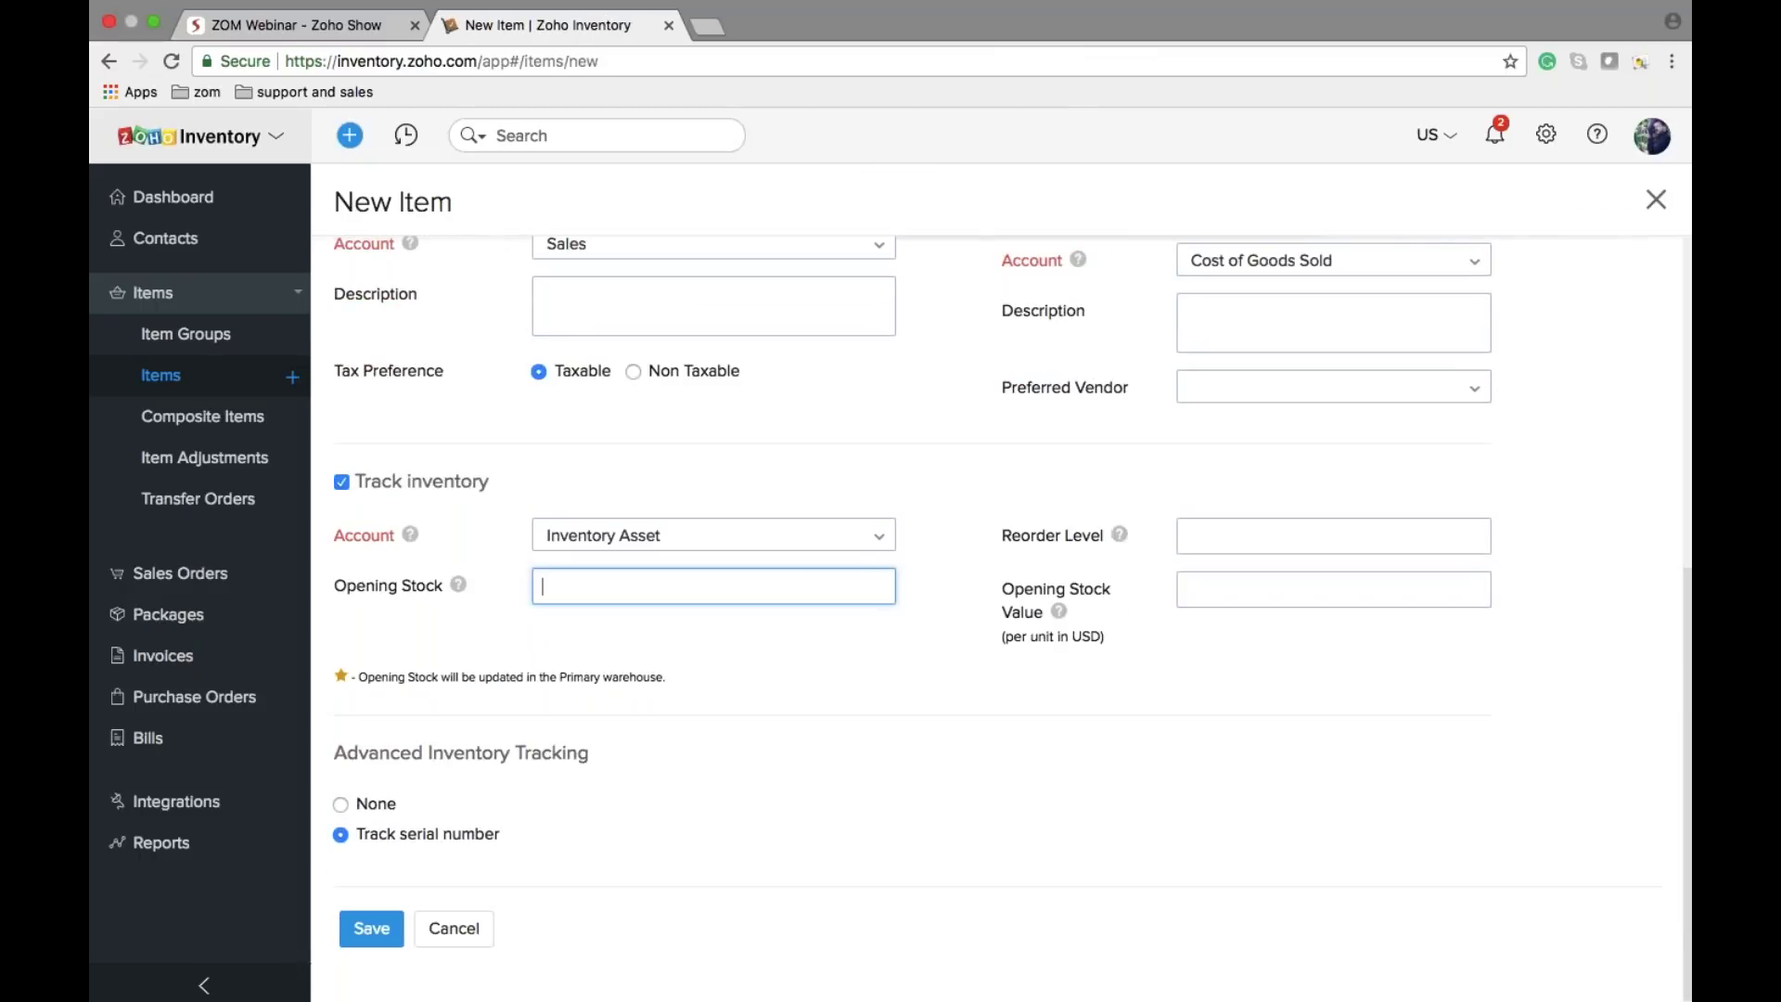
text(2)
key(Tab)
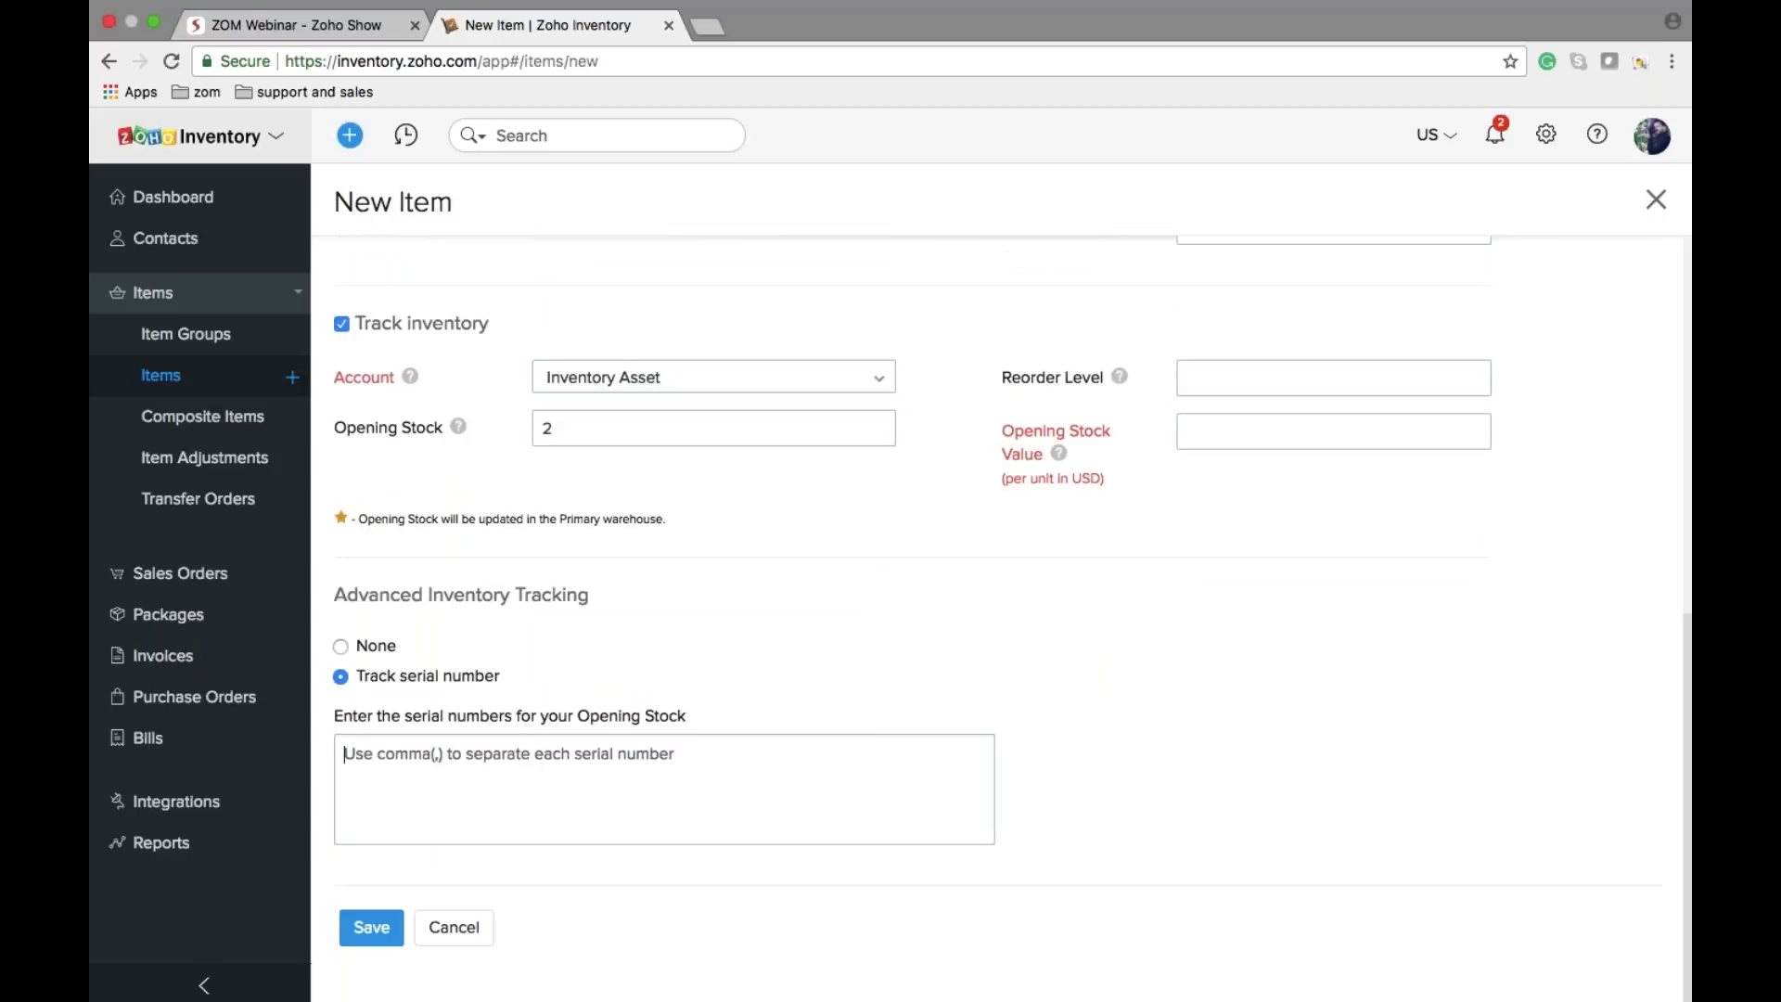
text(12)
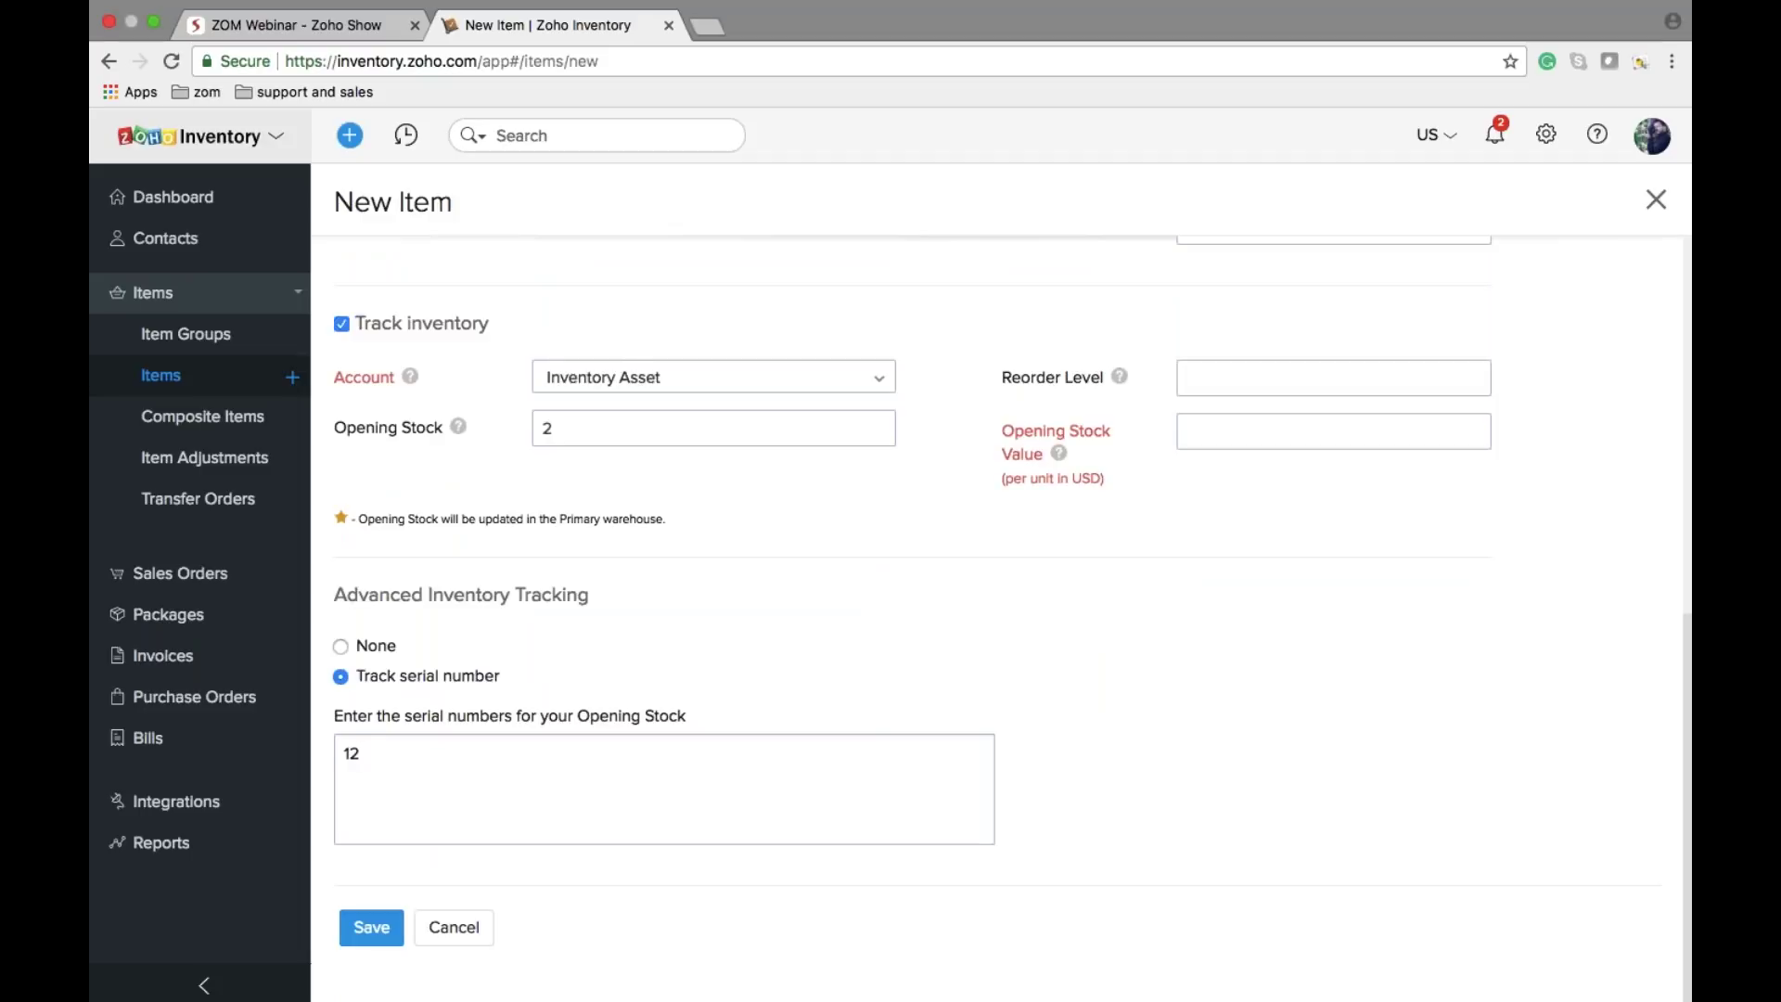
key(Return)
text(34)
key(Return)
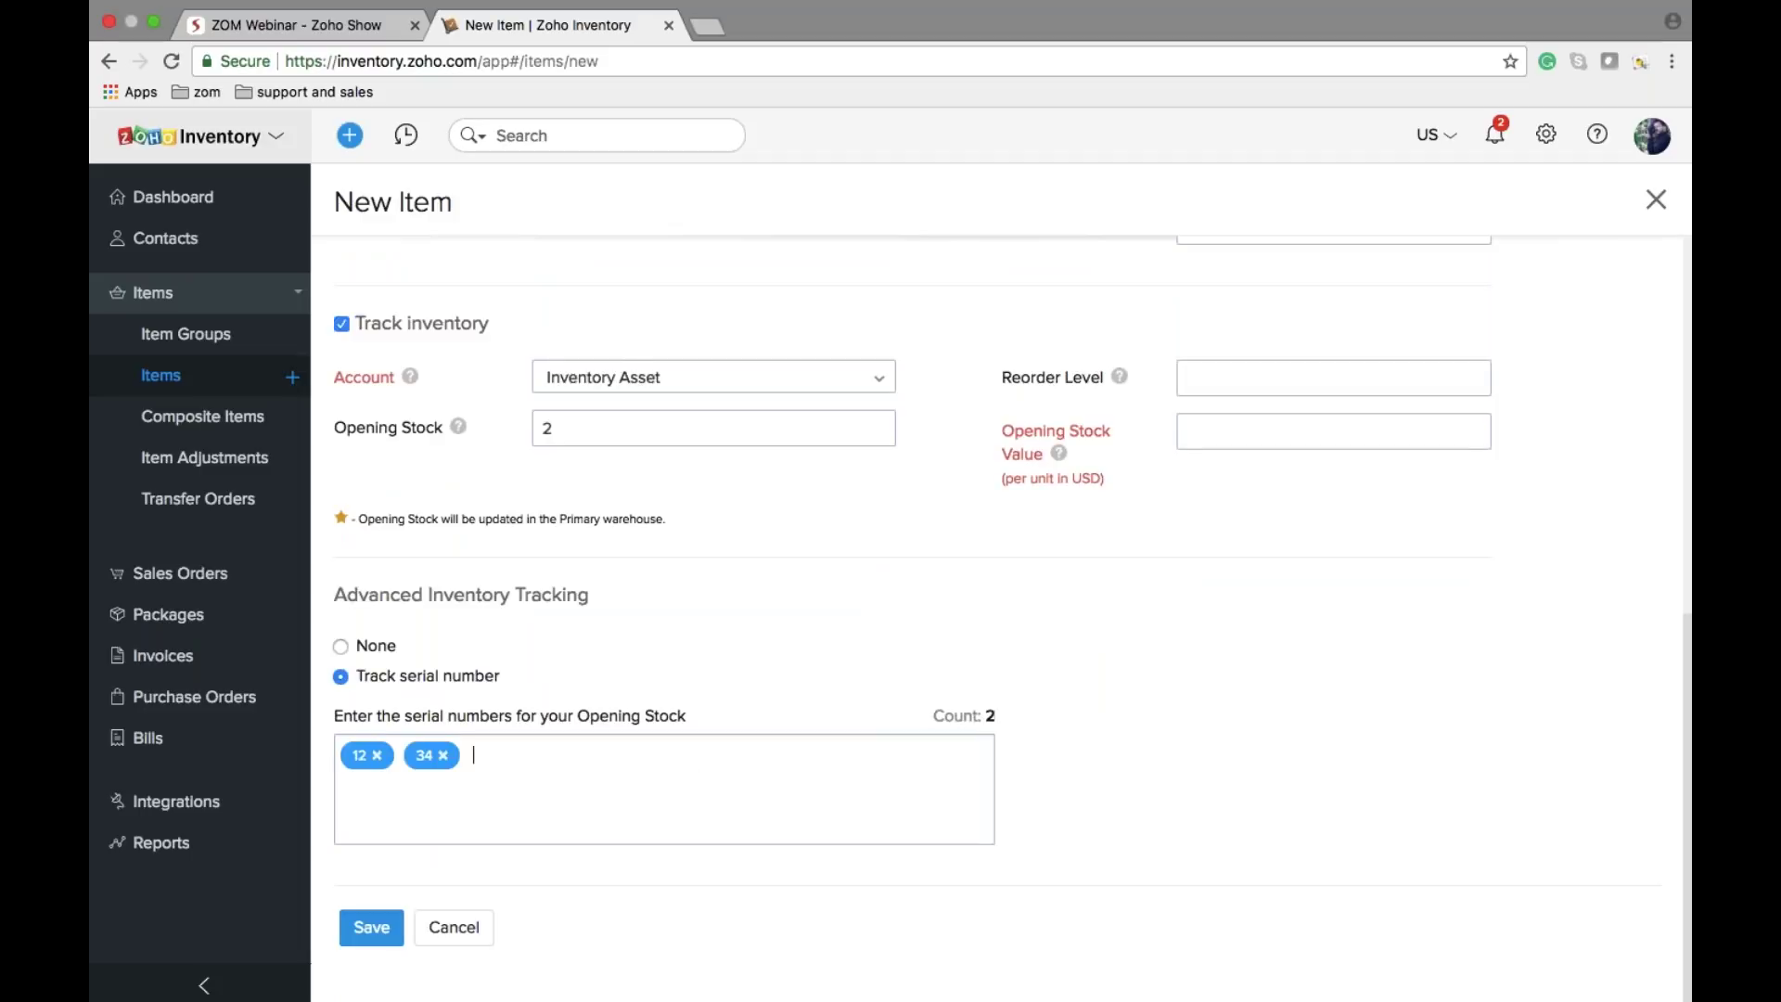
click(452, 926)
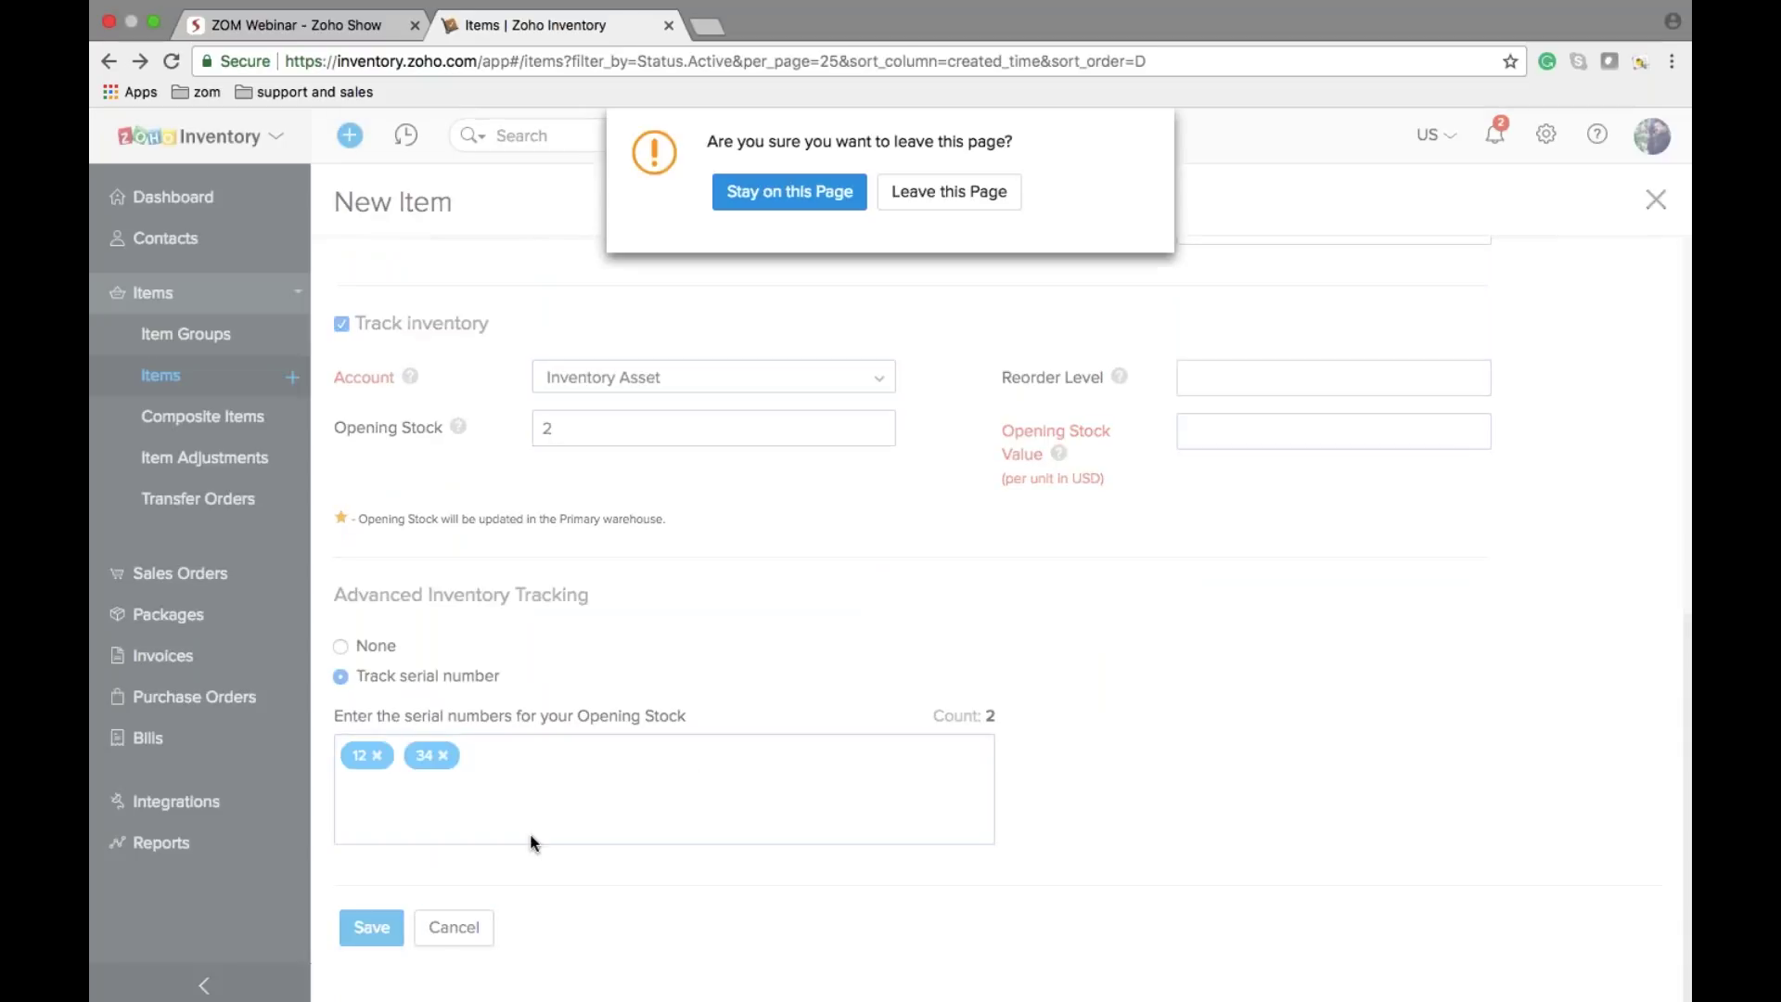
click(991, 210)
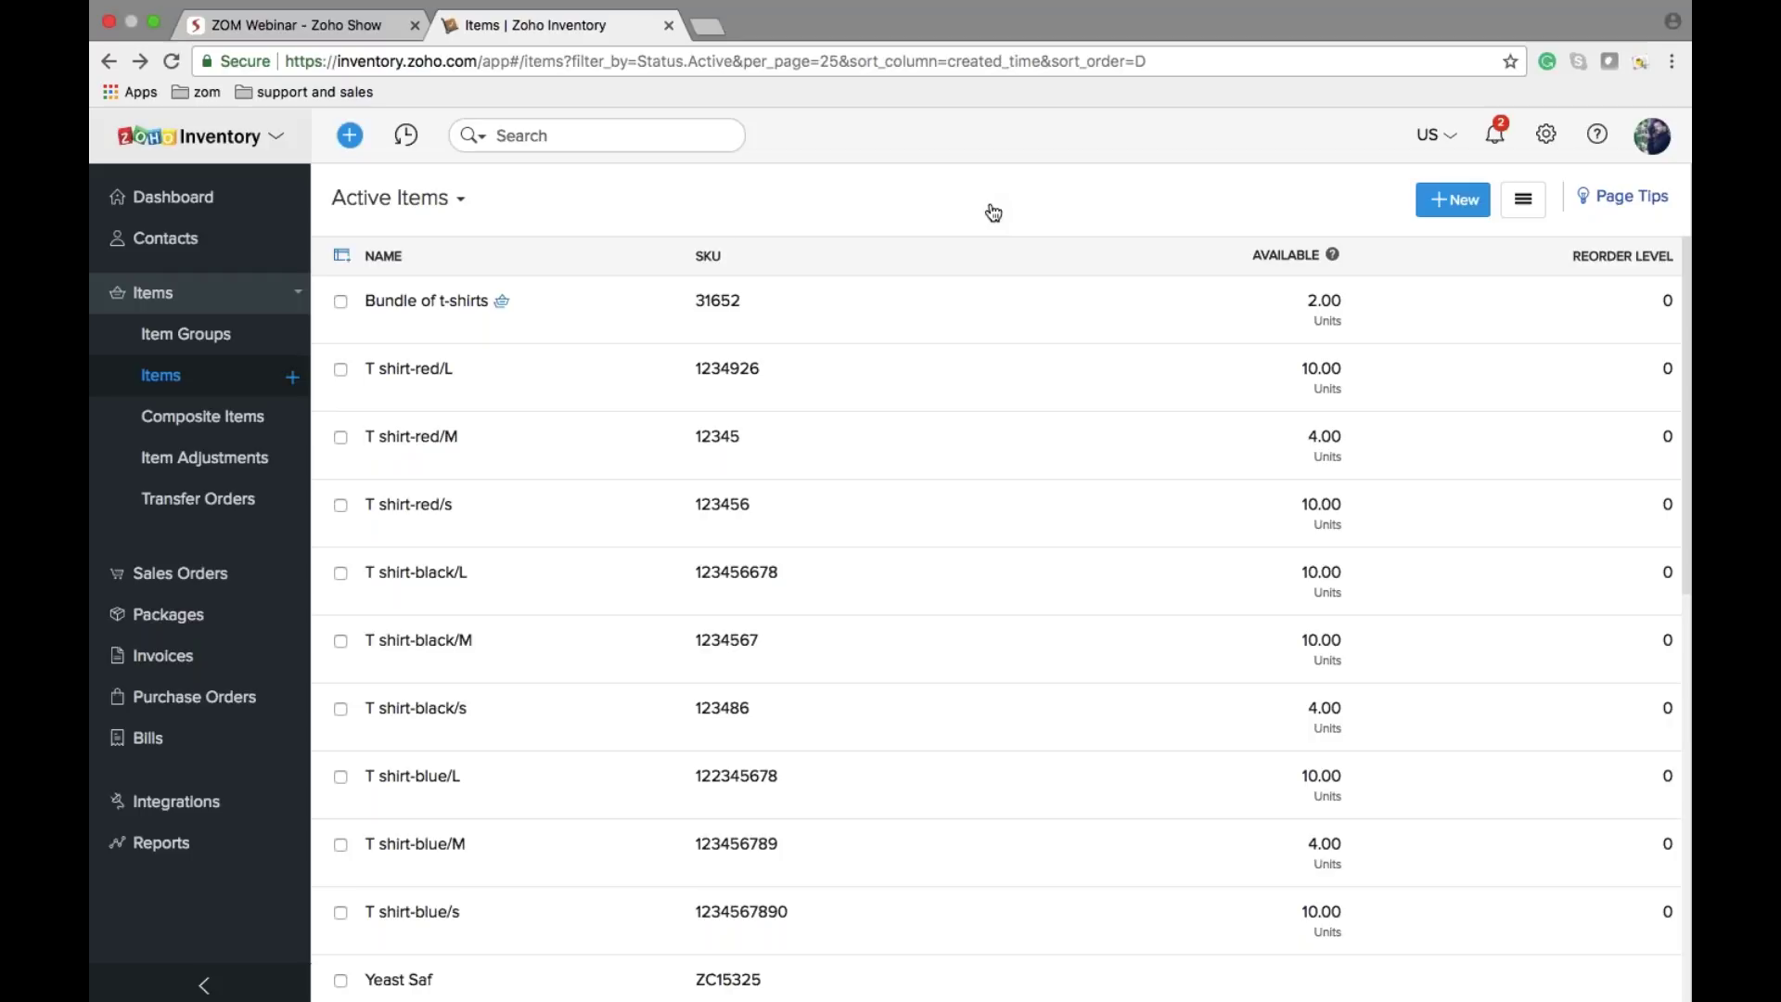
Step: Show the Composite Items list, glancing at the webinar slides along the way
click(335, 28)
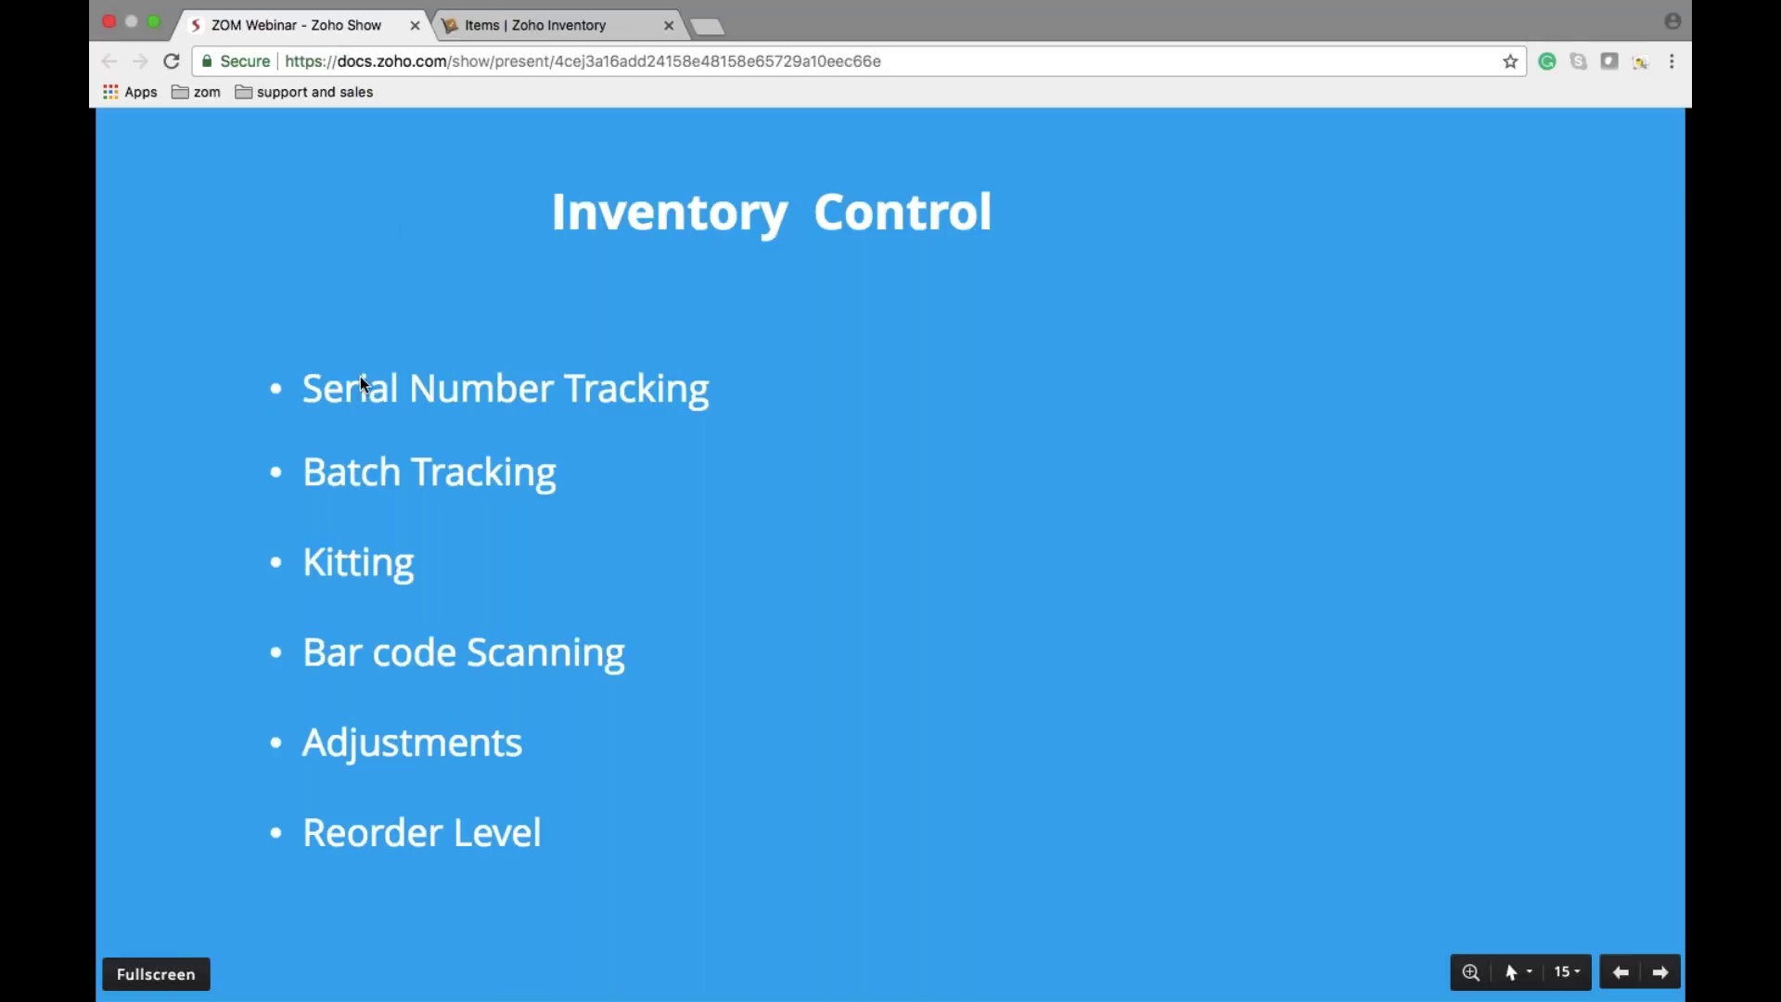
click(548, 25)
click(241, 419)
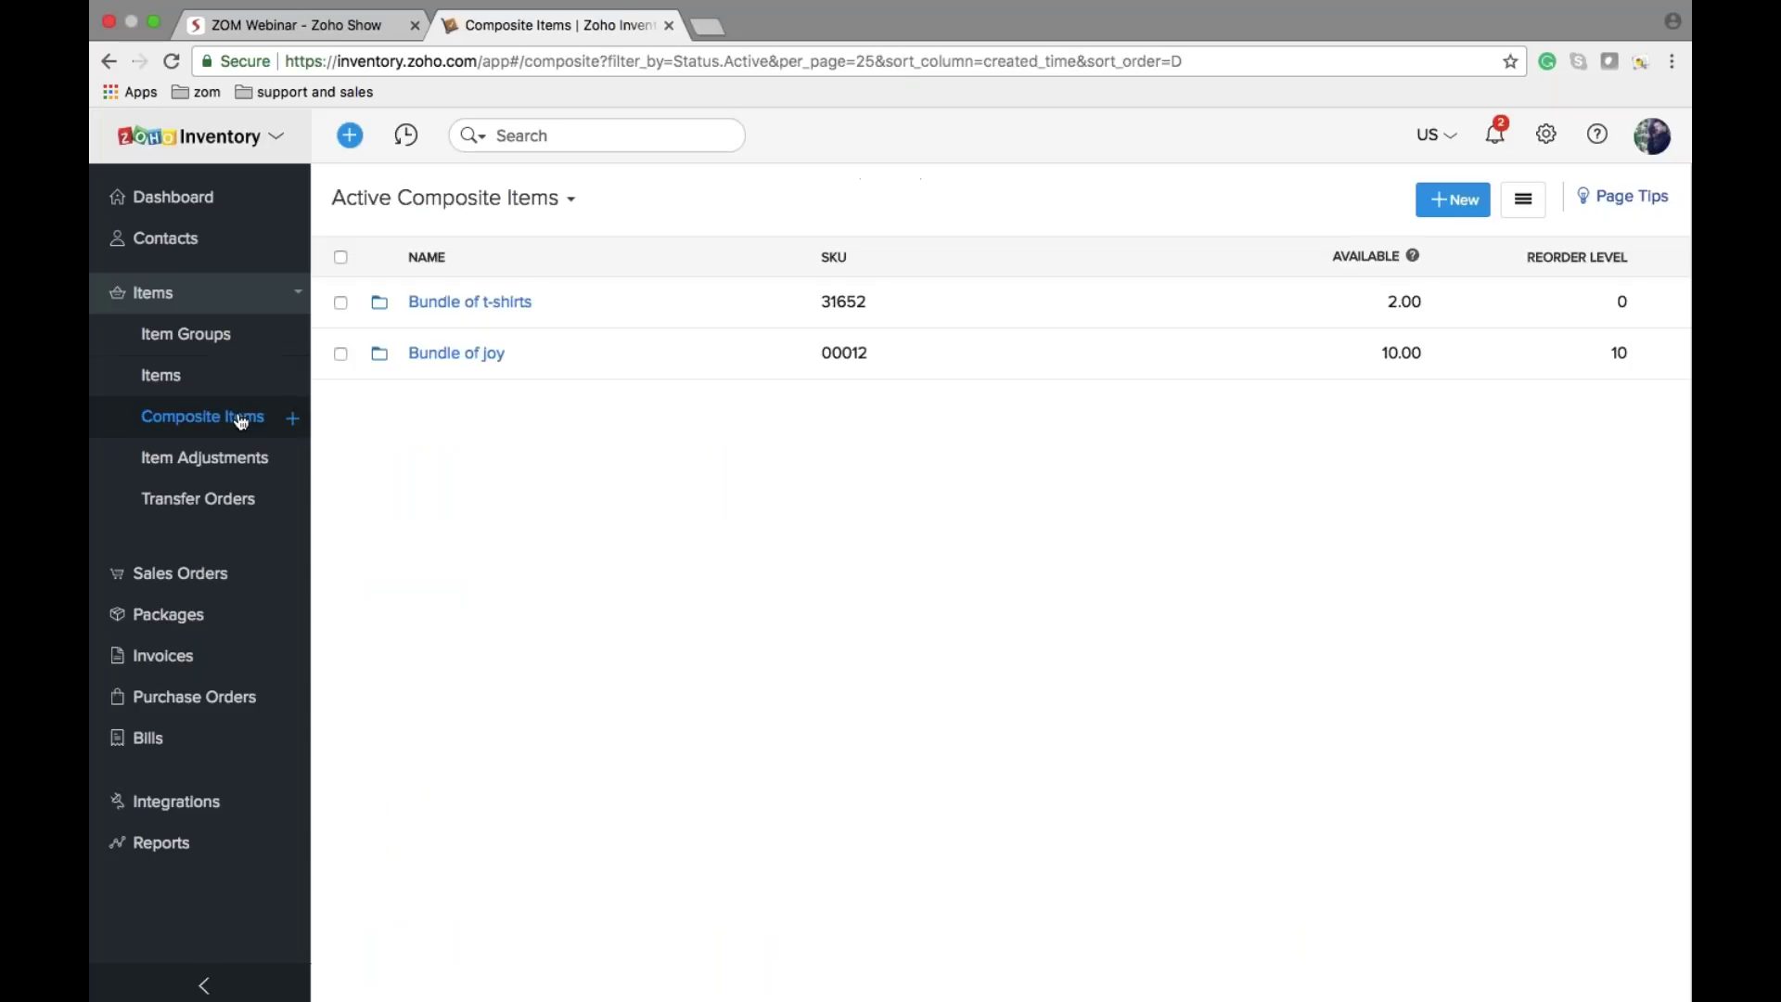
click(320, 25)
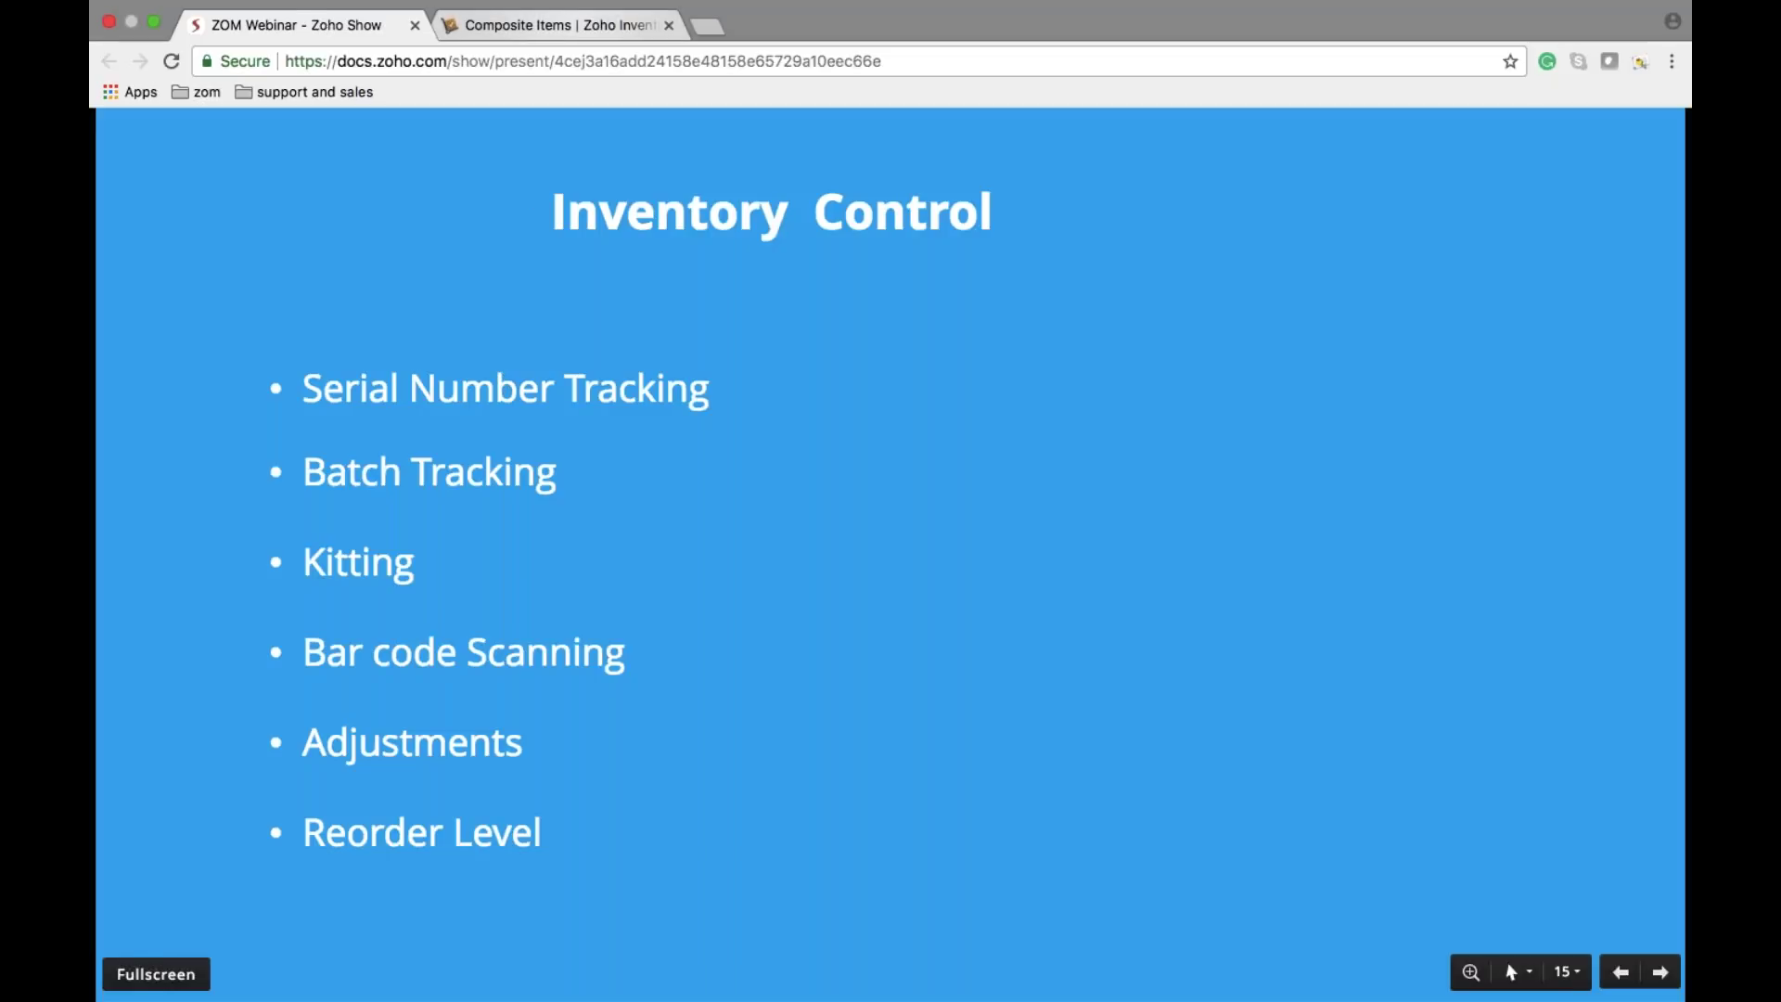
click(547, 25)
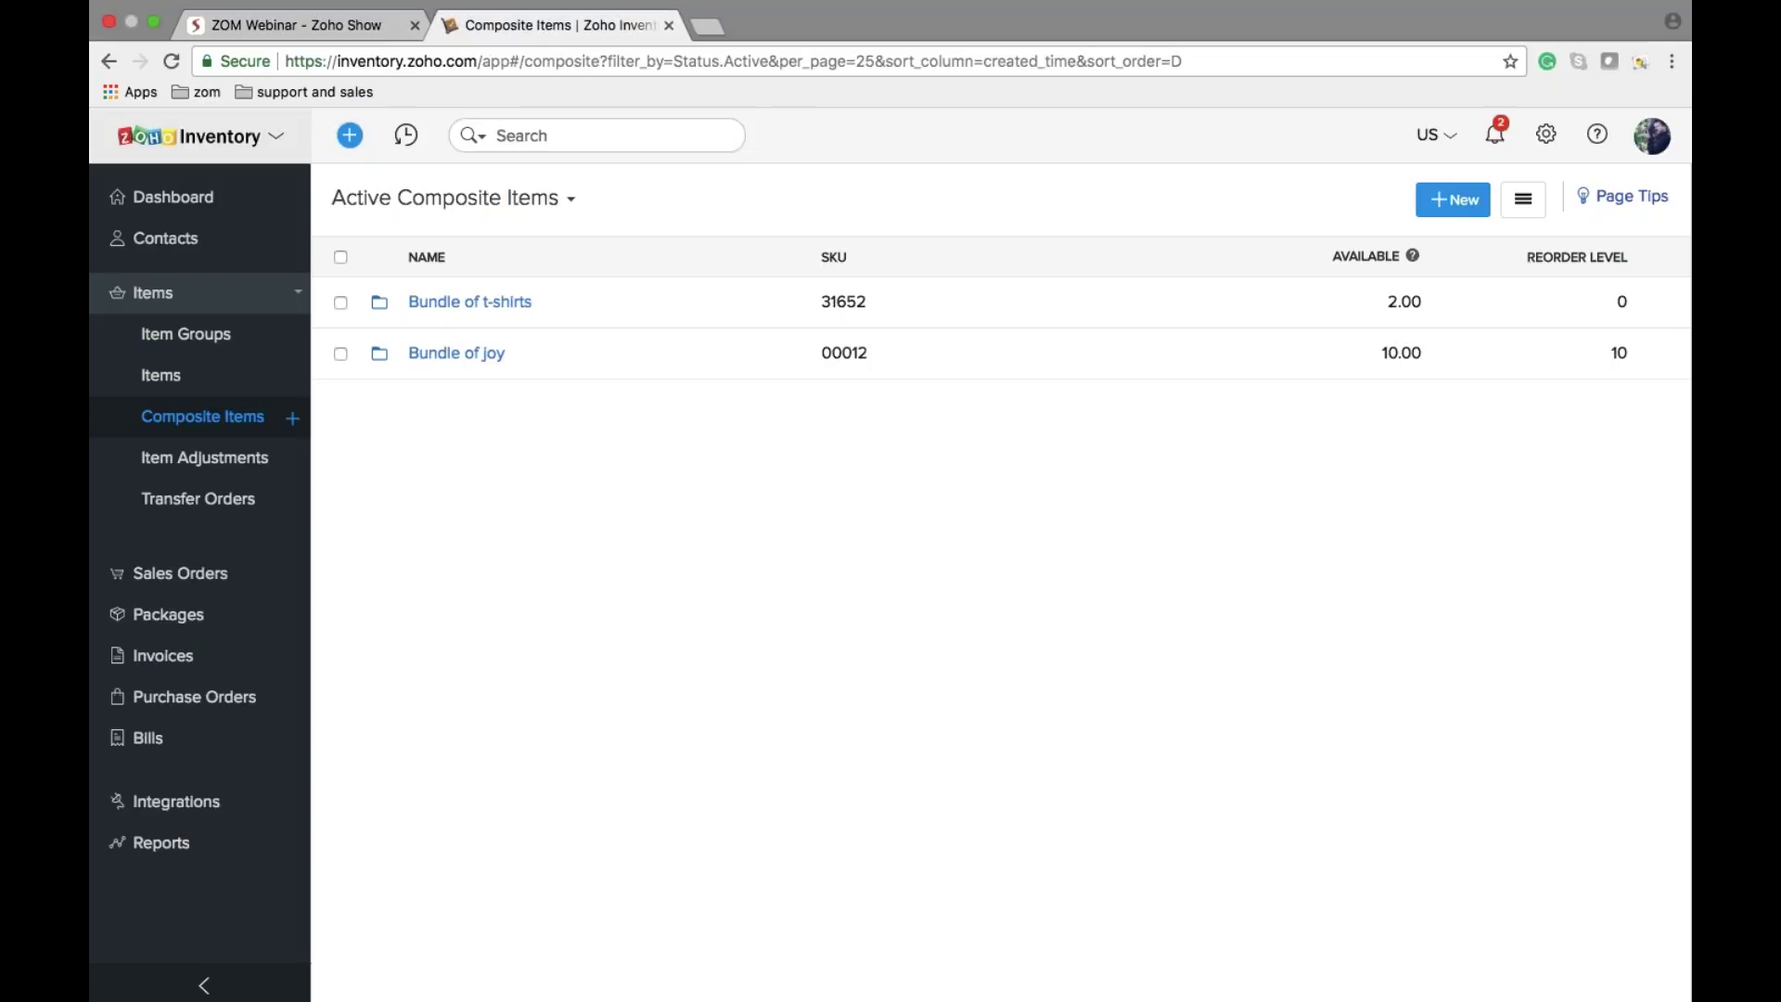
Step: Start a new item, then abandon it for the All Sales Orders list
click(302, 375)
click(813, 363)
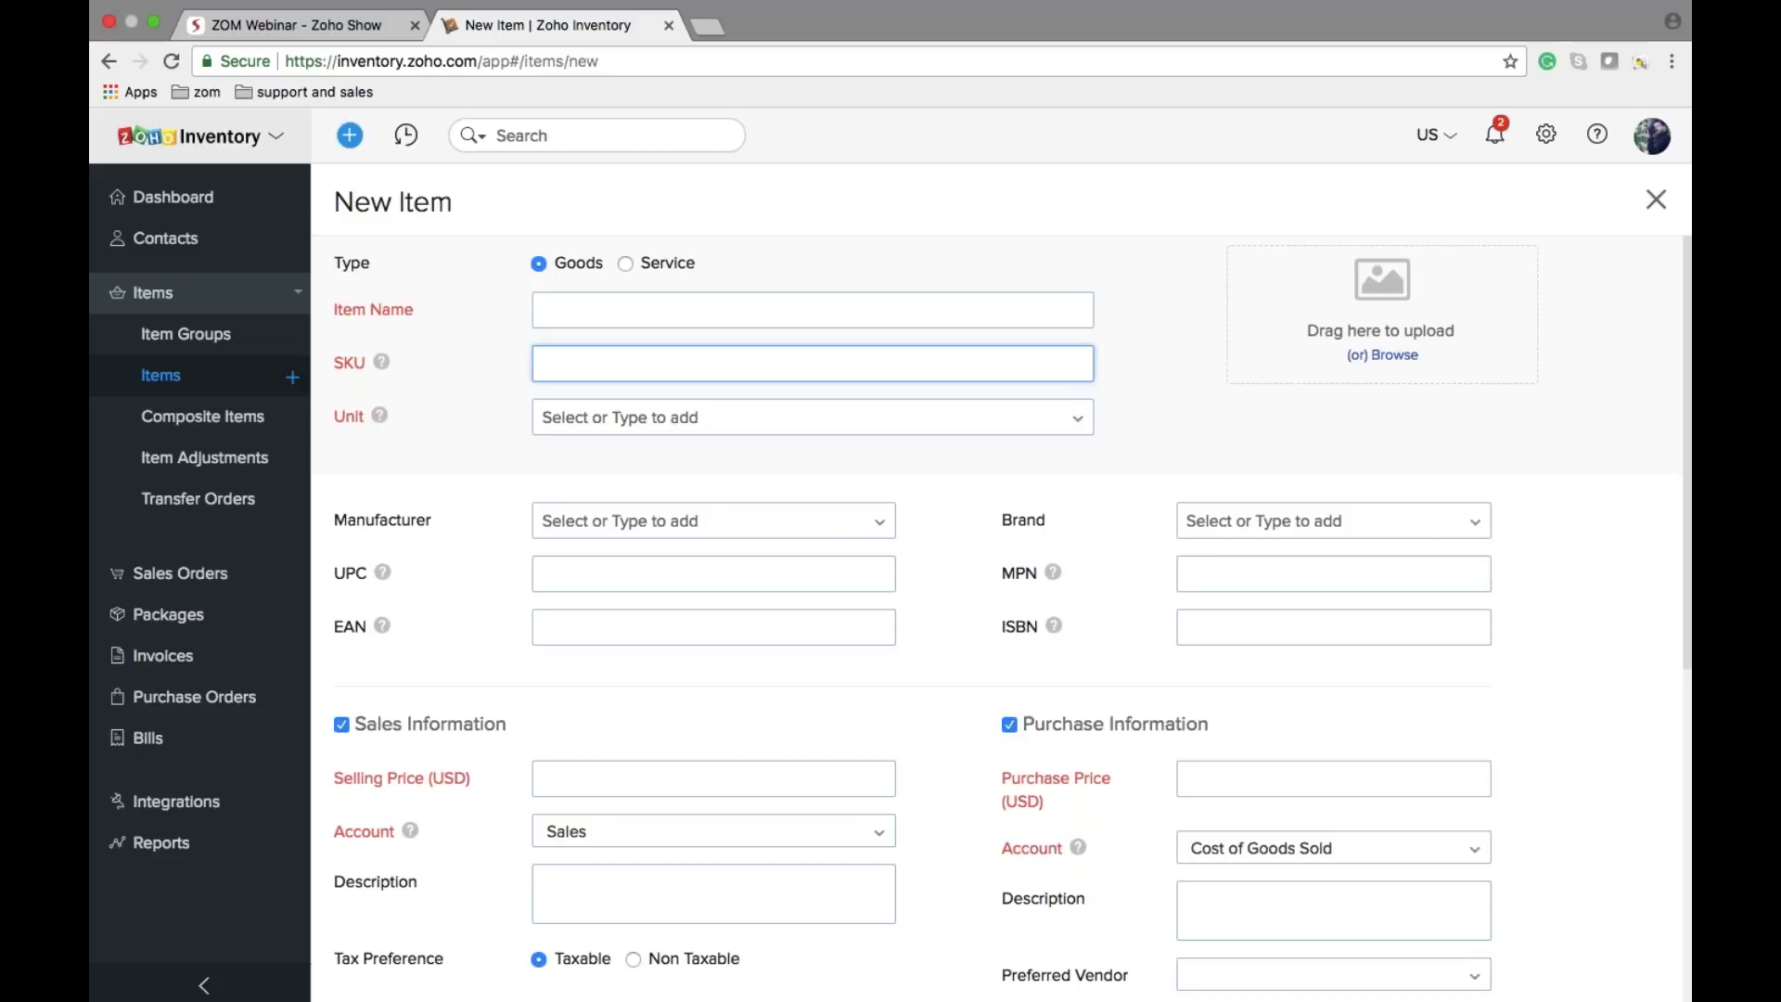
click(226, 574)
click(894, 192)
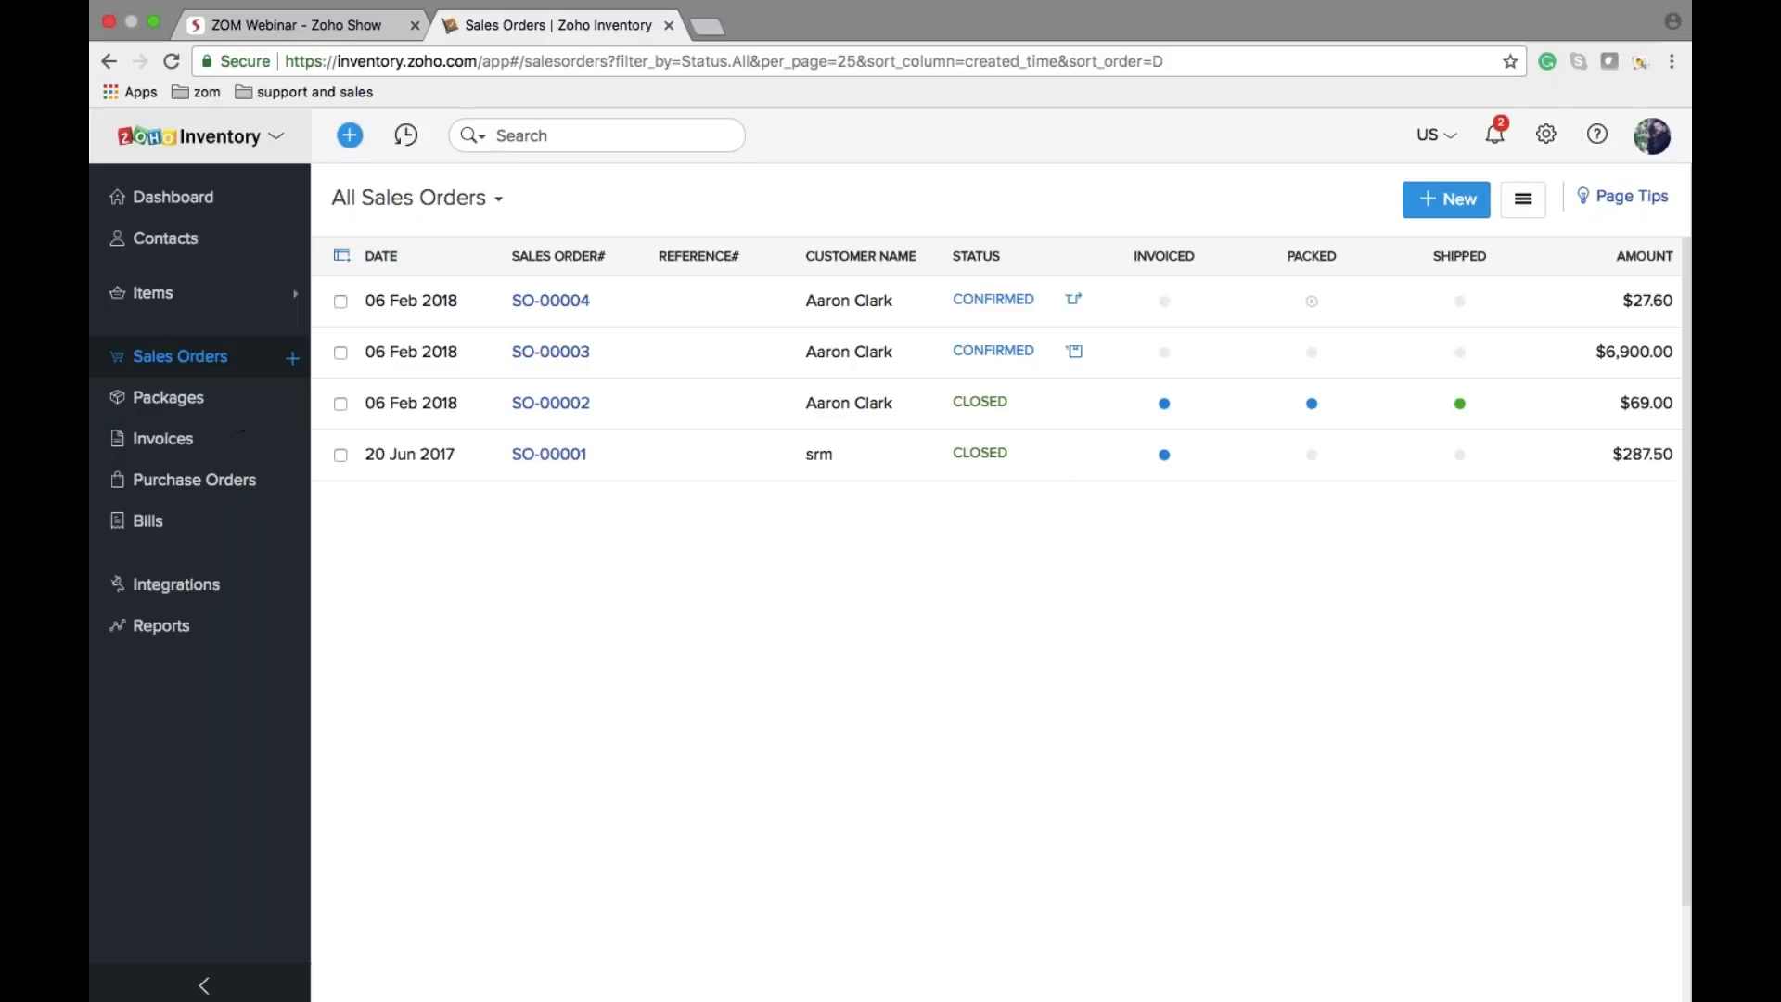
Step: Open a New Item form and set its Reorder Level to 10
click(1446, 198)
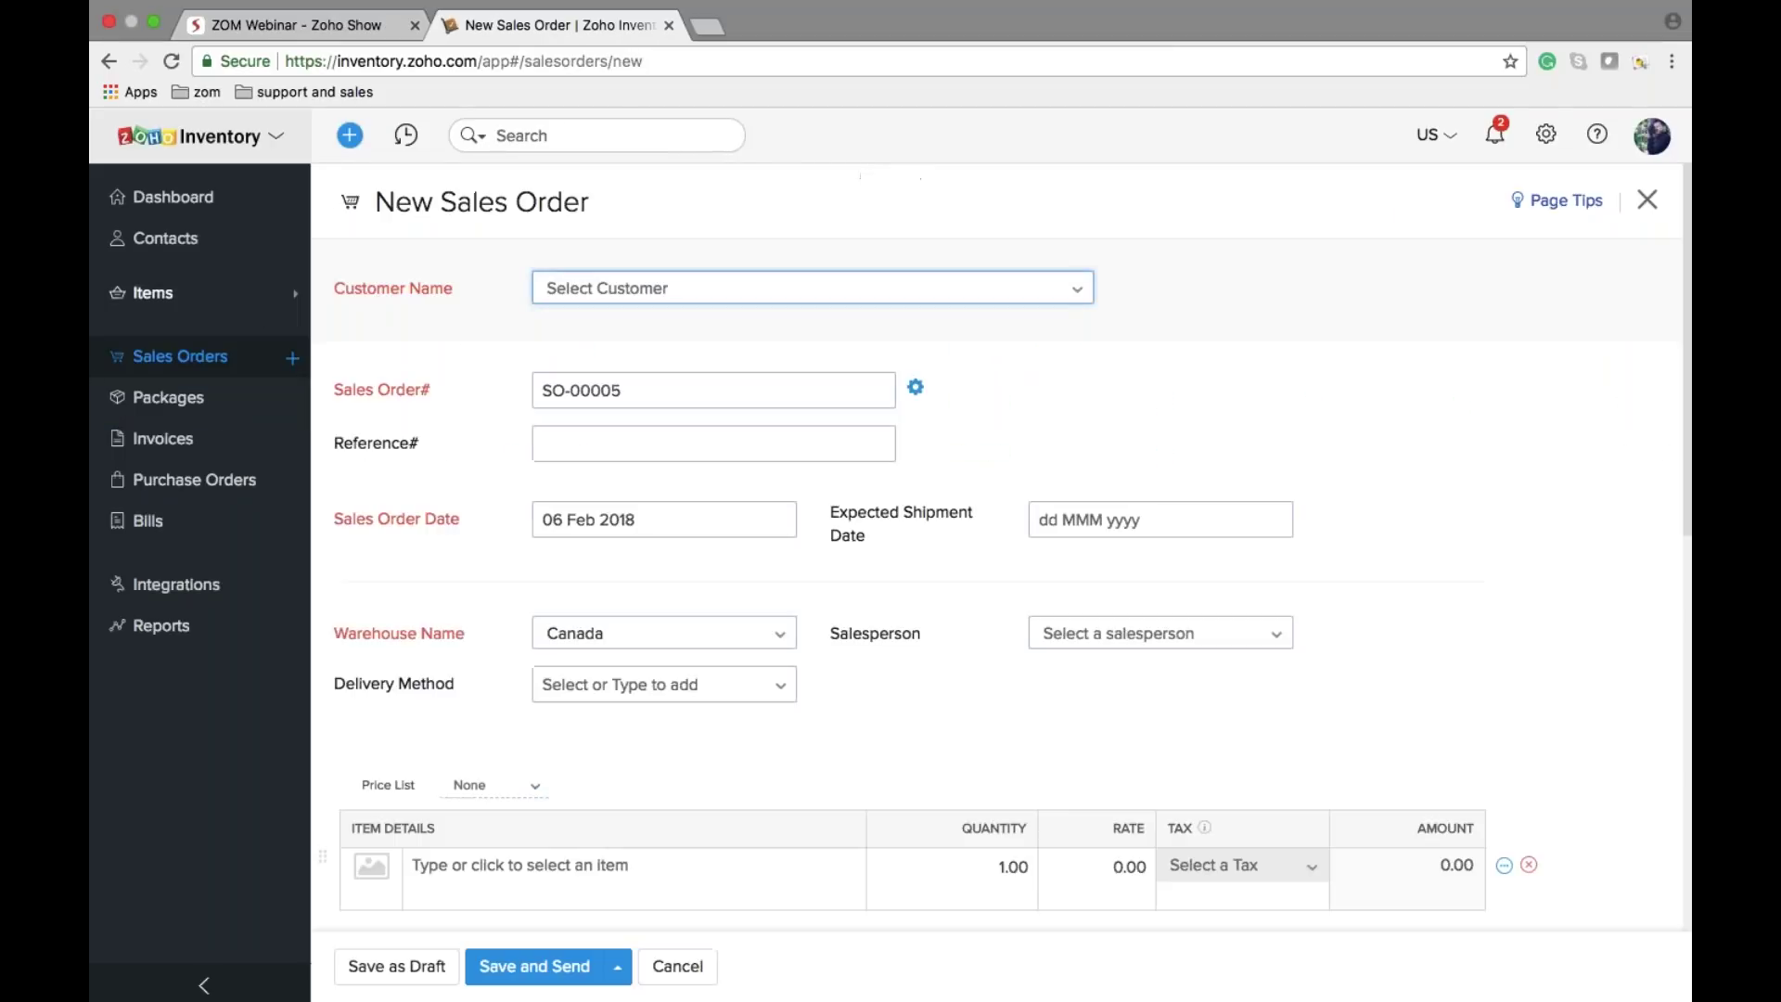
mouse_move(206, 295)
click(213, 374)
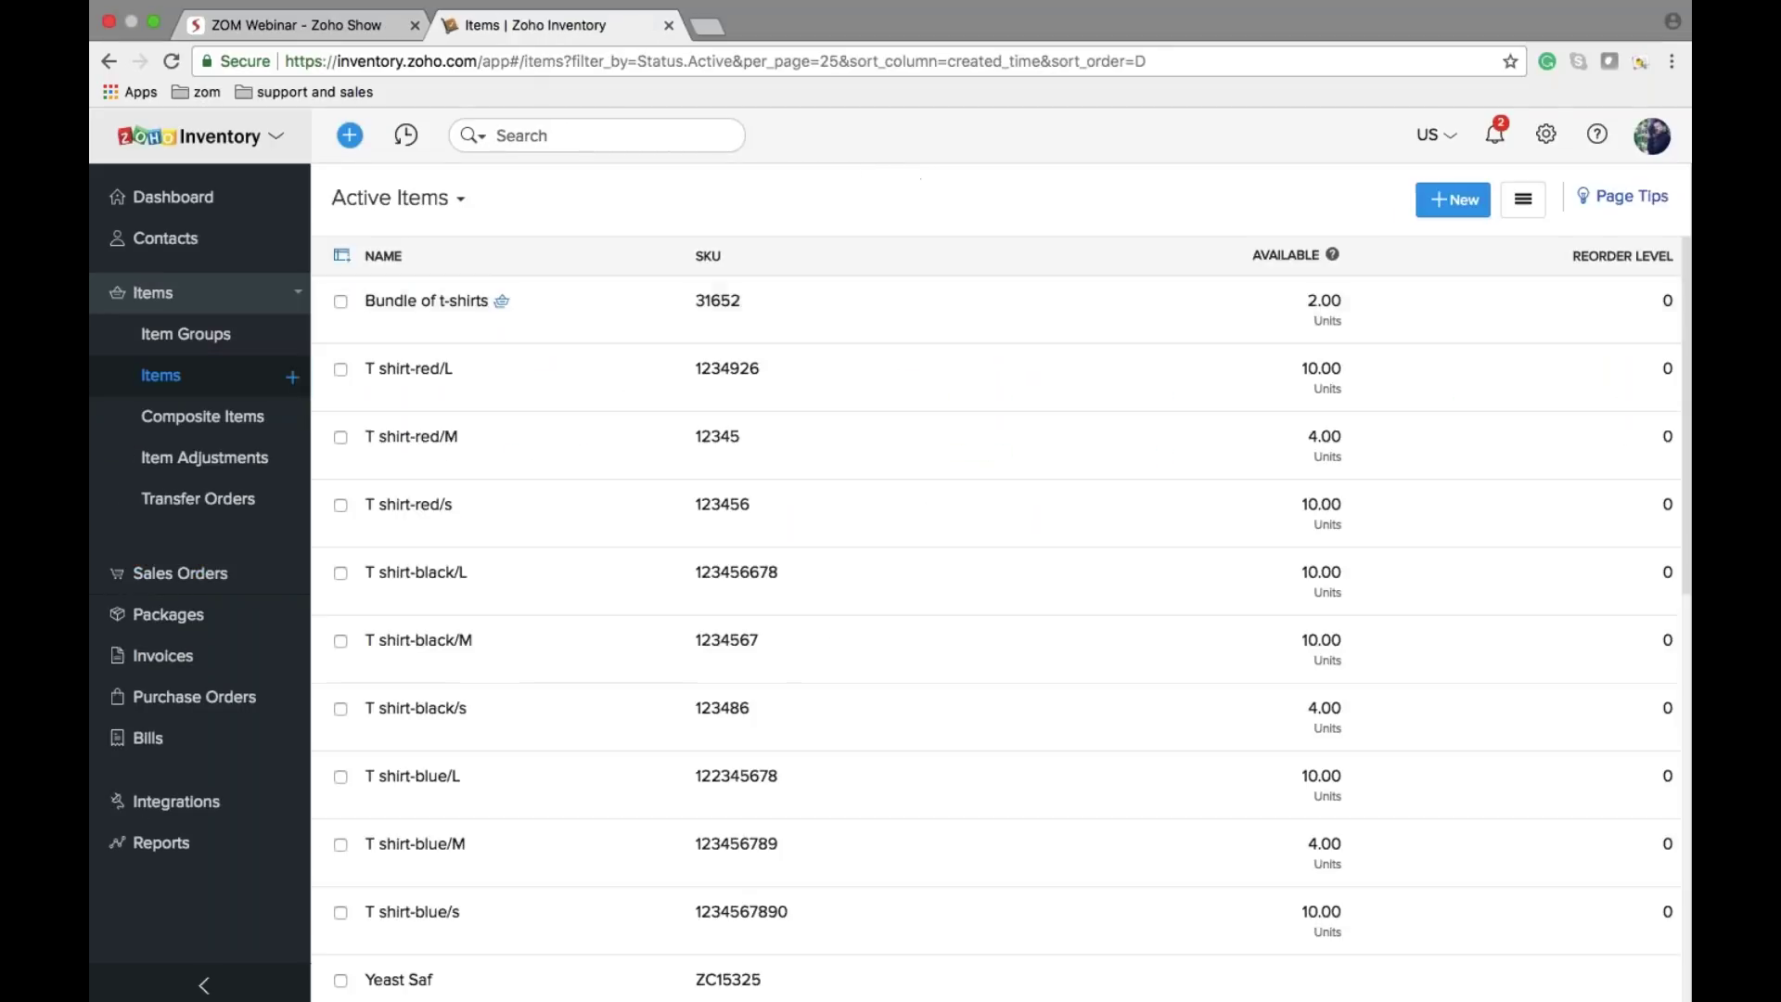
scroll(1218, 818, down, 3)
scroll(1218, 818, down, 1)
click(1332, 563)
text(10)
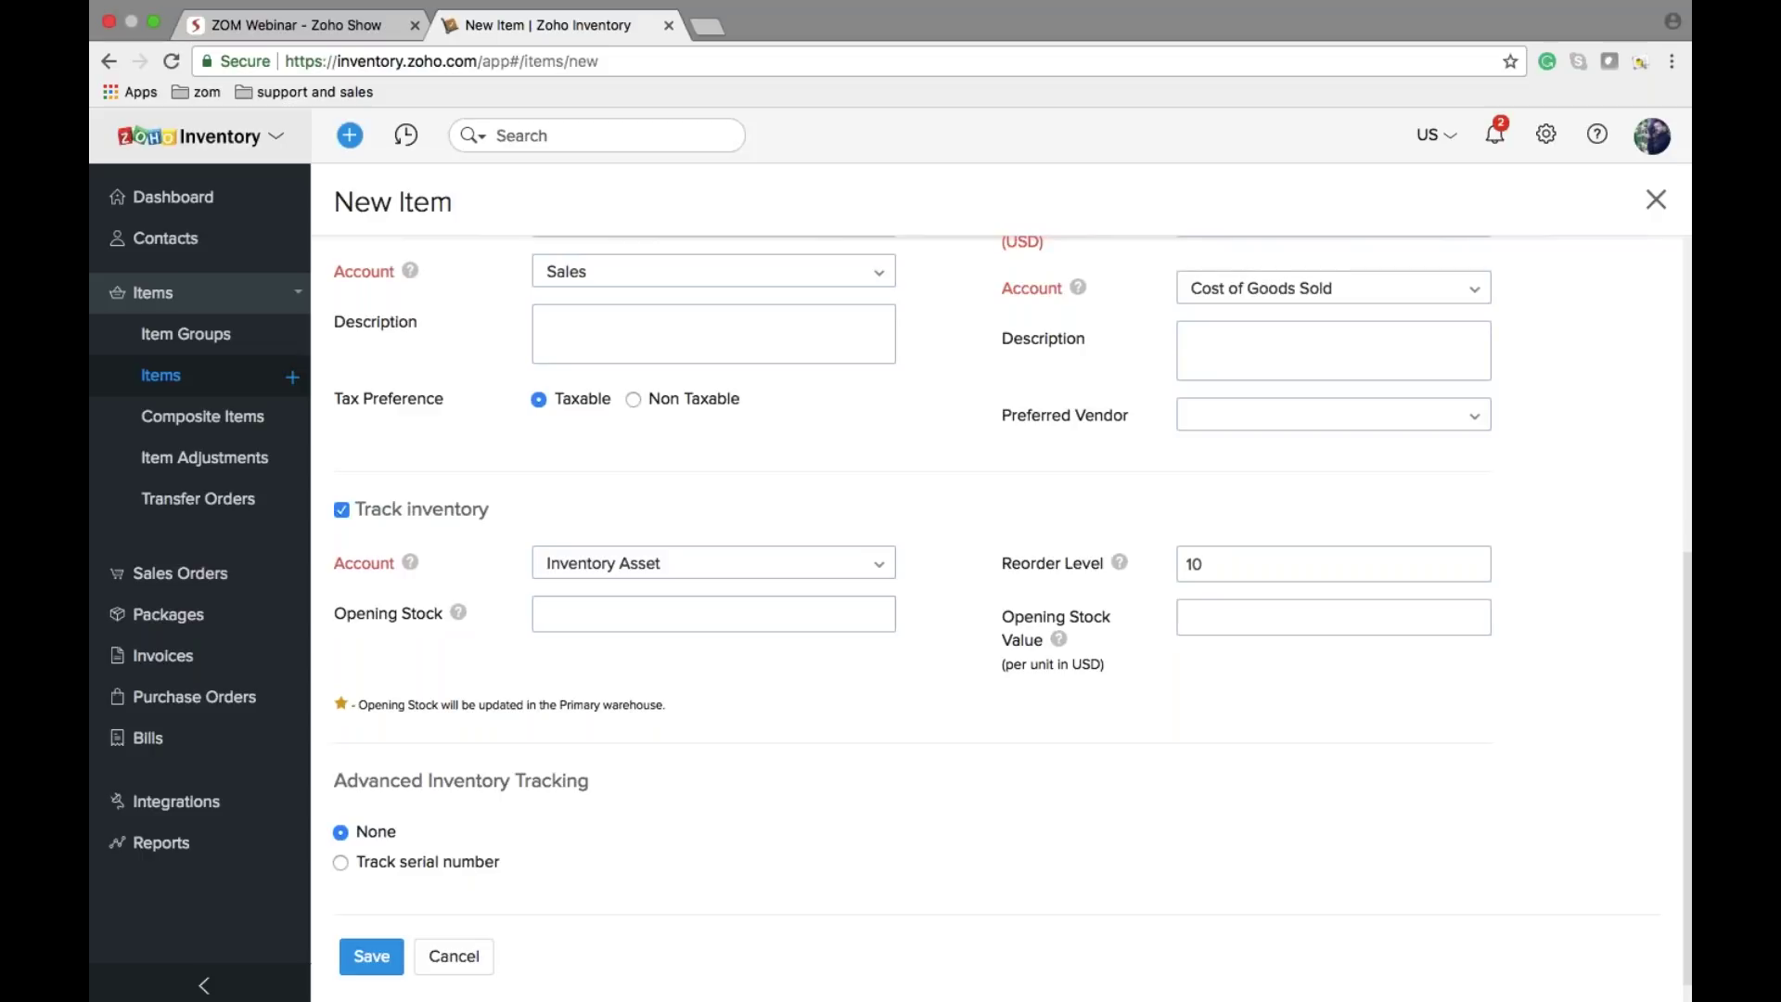
Step: Tick the Out of Stock warning option in Items preferences, abandoning the unsaved item form
click(1546, 133)
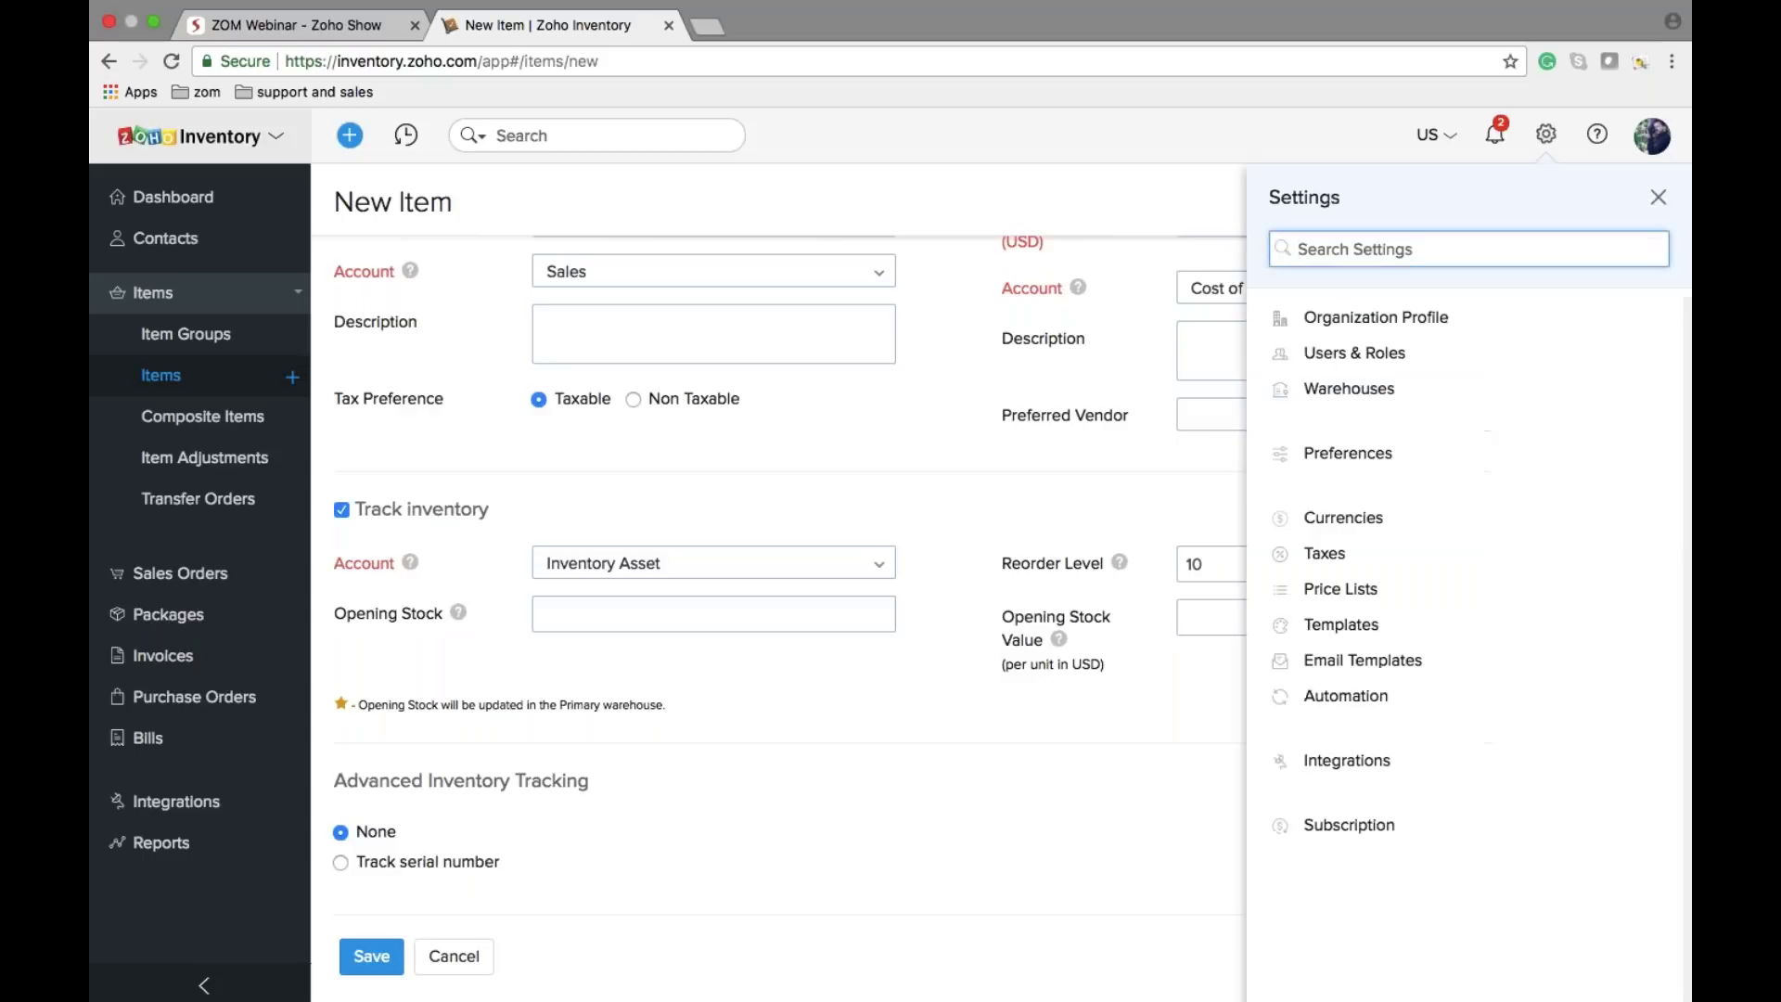
click(1345, 450)
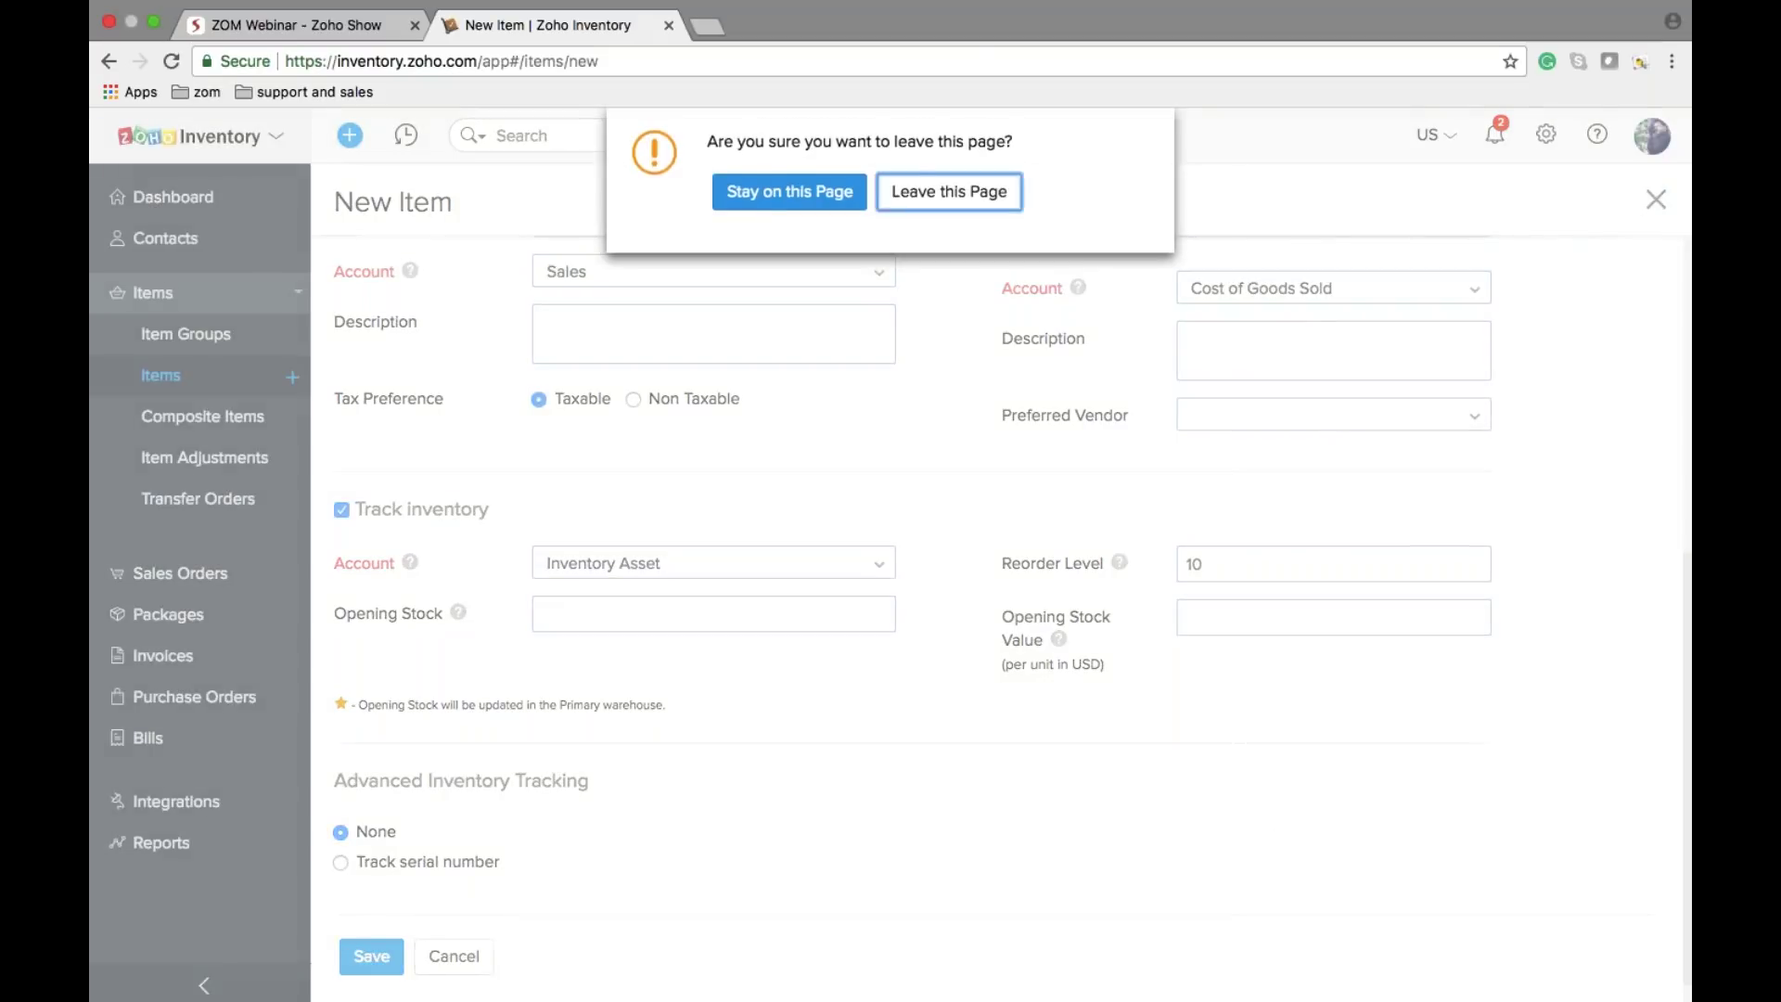
click(949, 190)
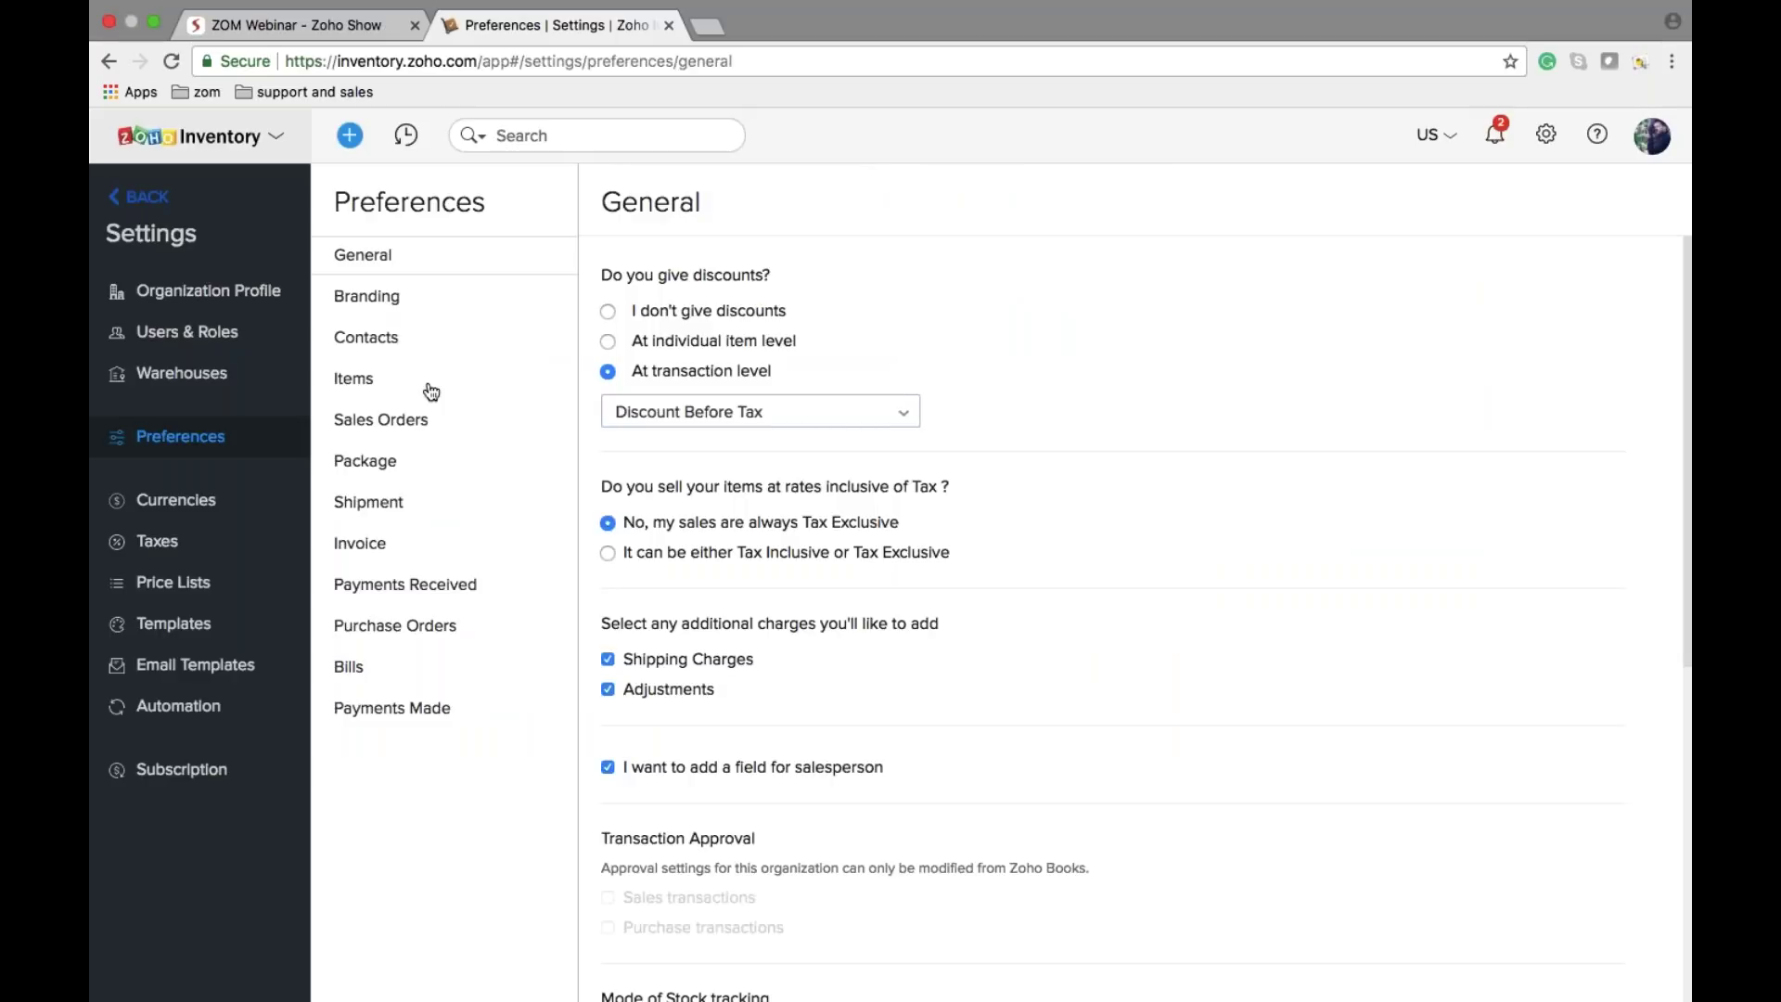
click(429, 389)
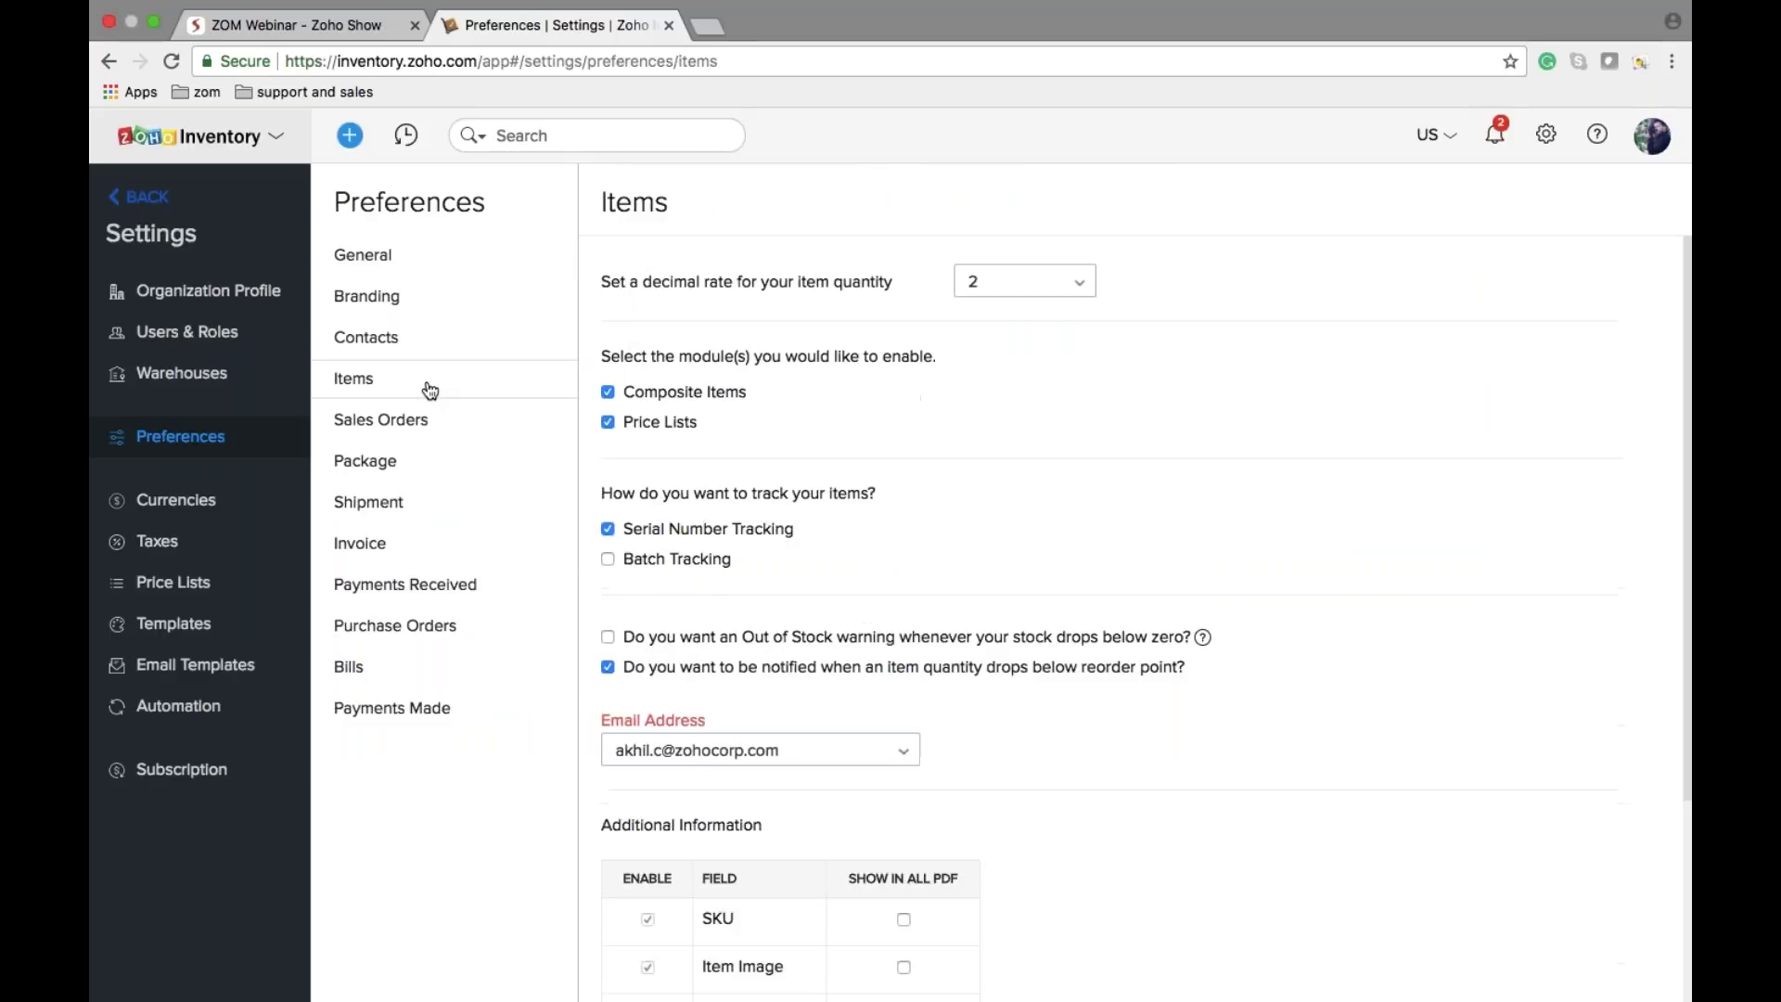
scroll(650, 670, down, 1)
click(608, 568)
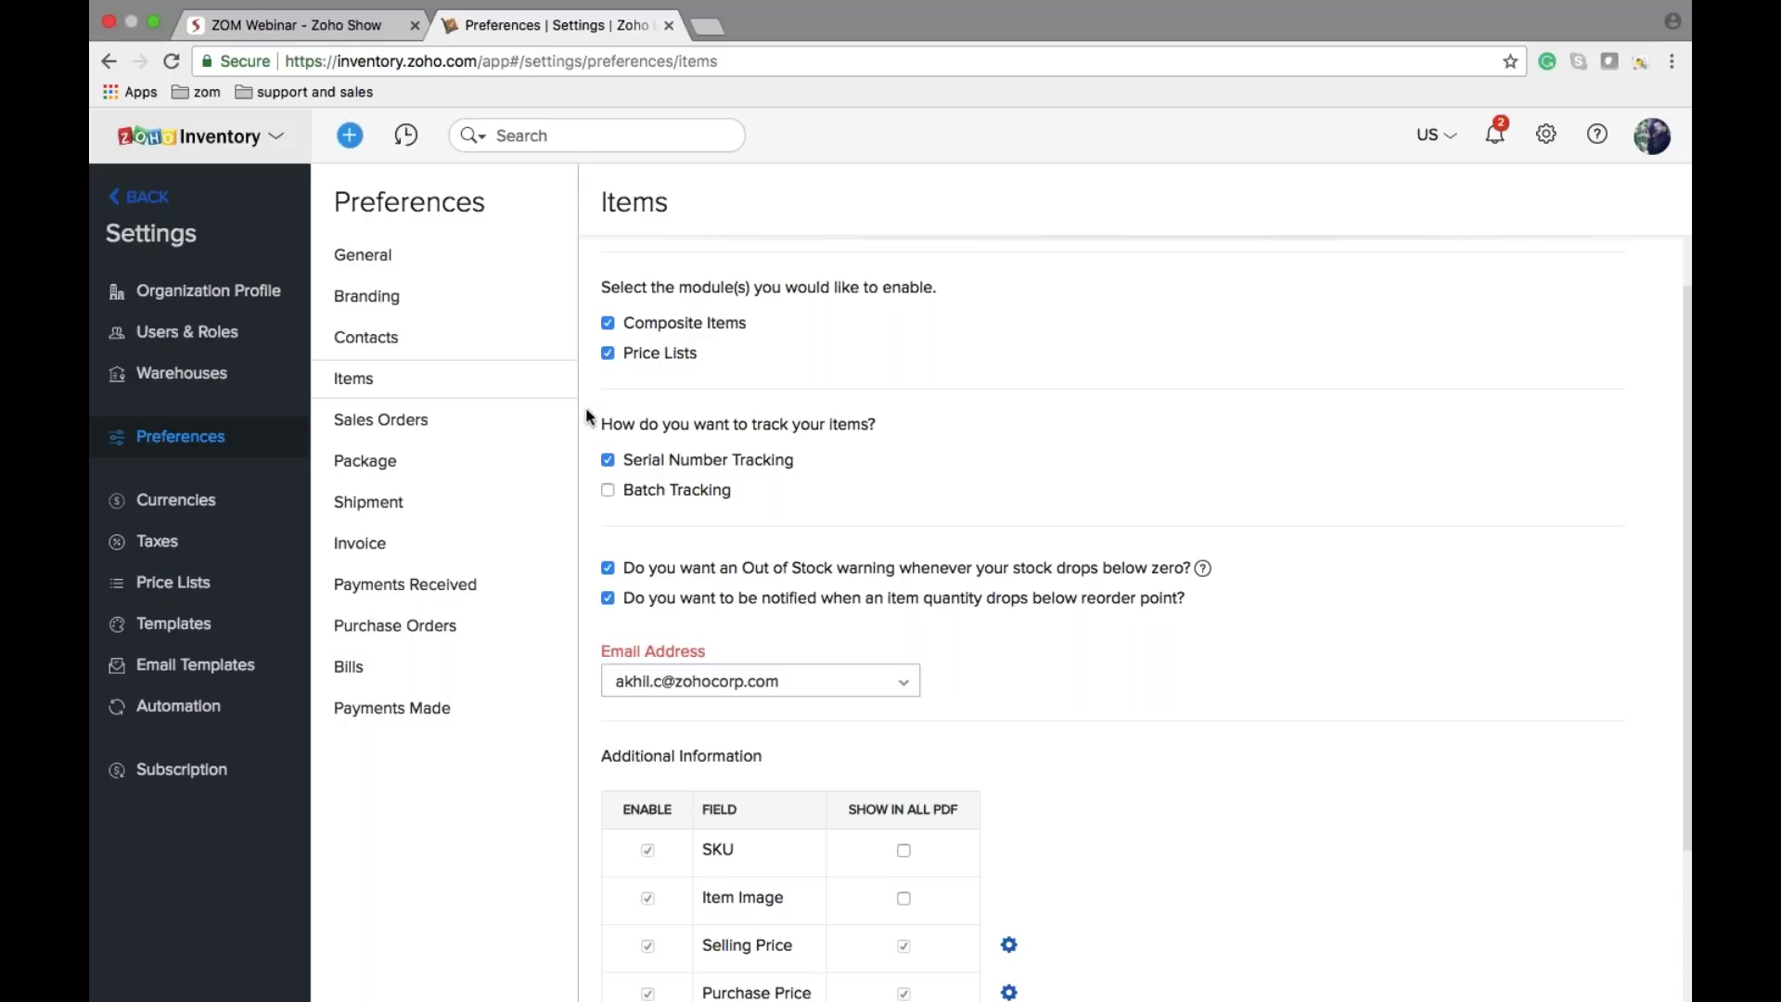
Step: Exit Settings and open a blank Quantity Adjustment for warehouse Canada from Item Adjustments
click(277, 53)
mouse_move(365, 146)
click(469, 49)
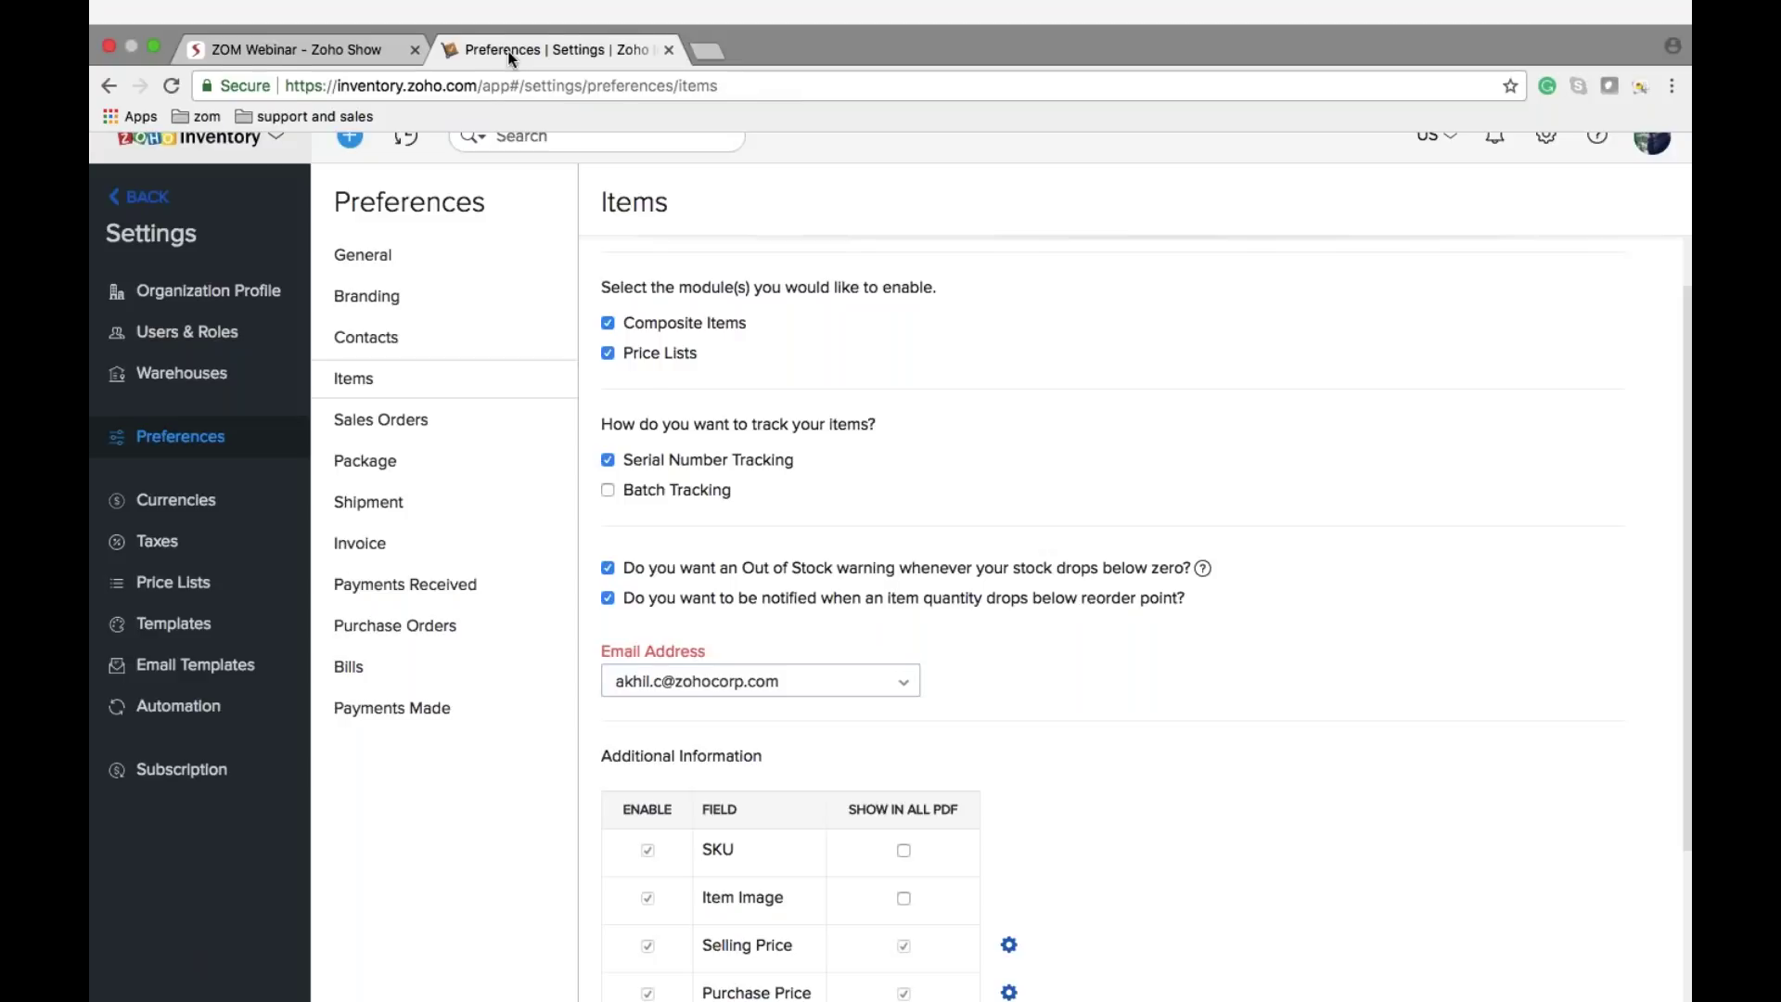
click(155, 212)
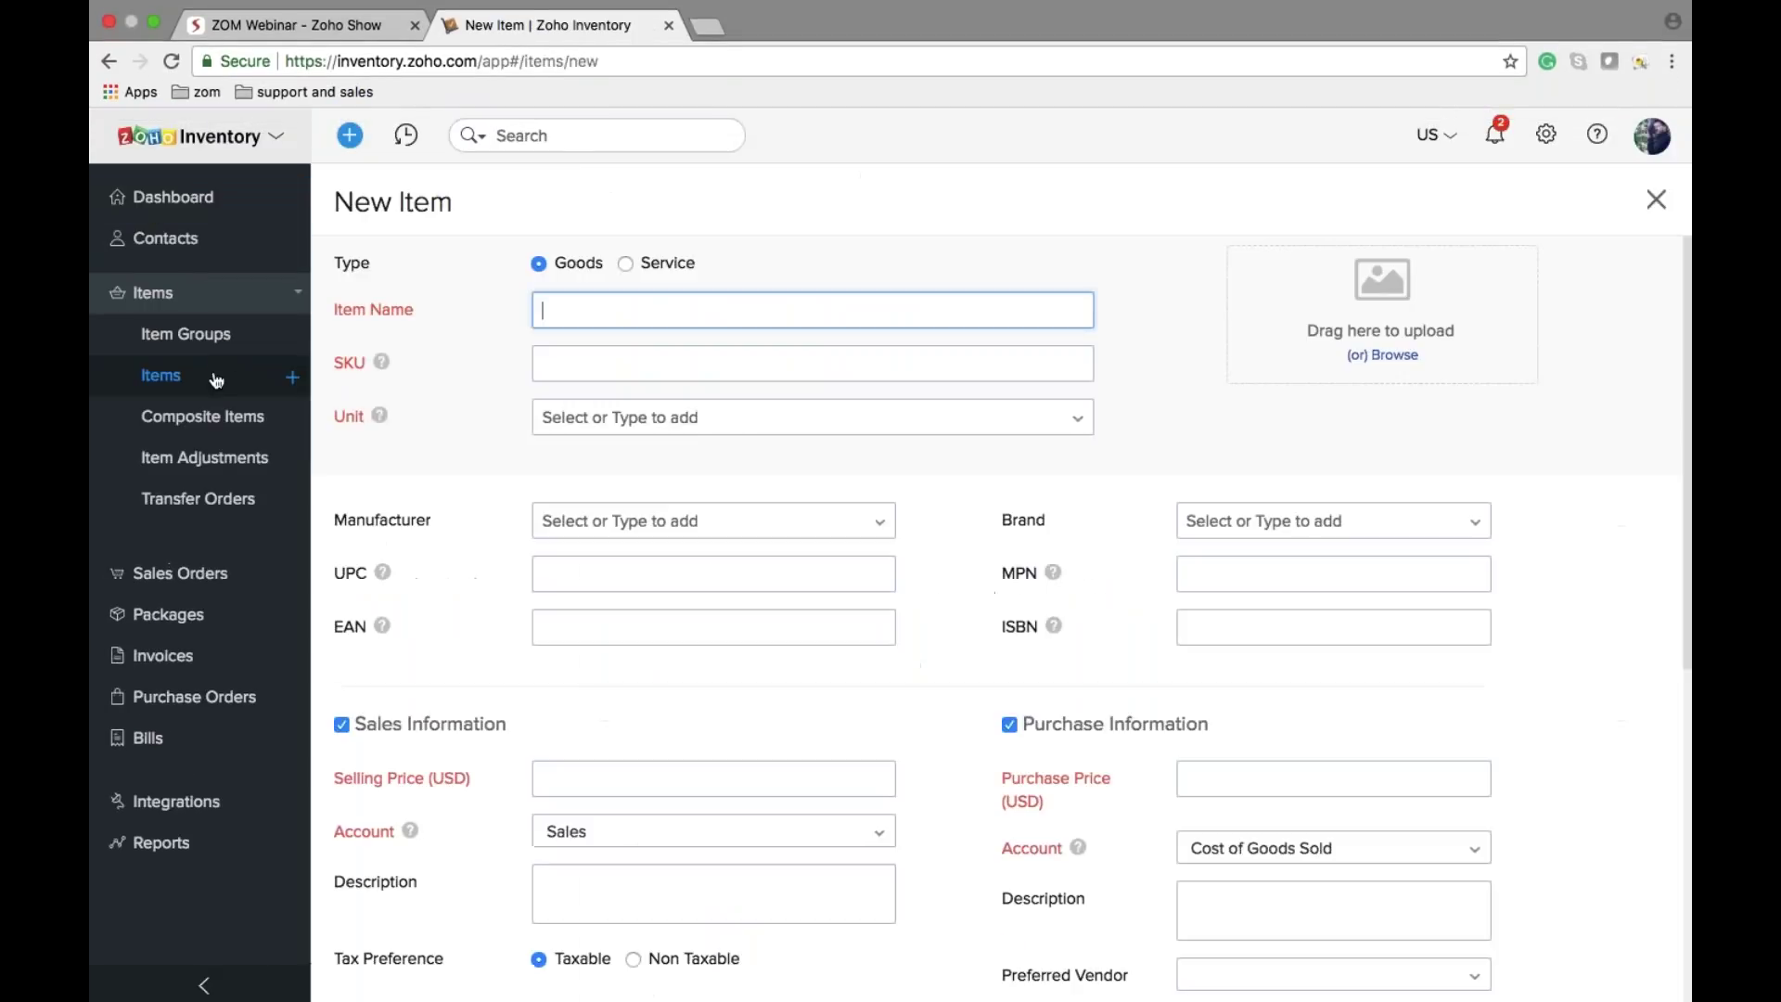
click(280, 453)
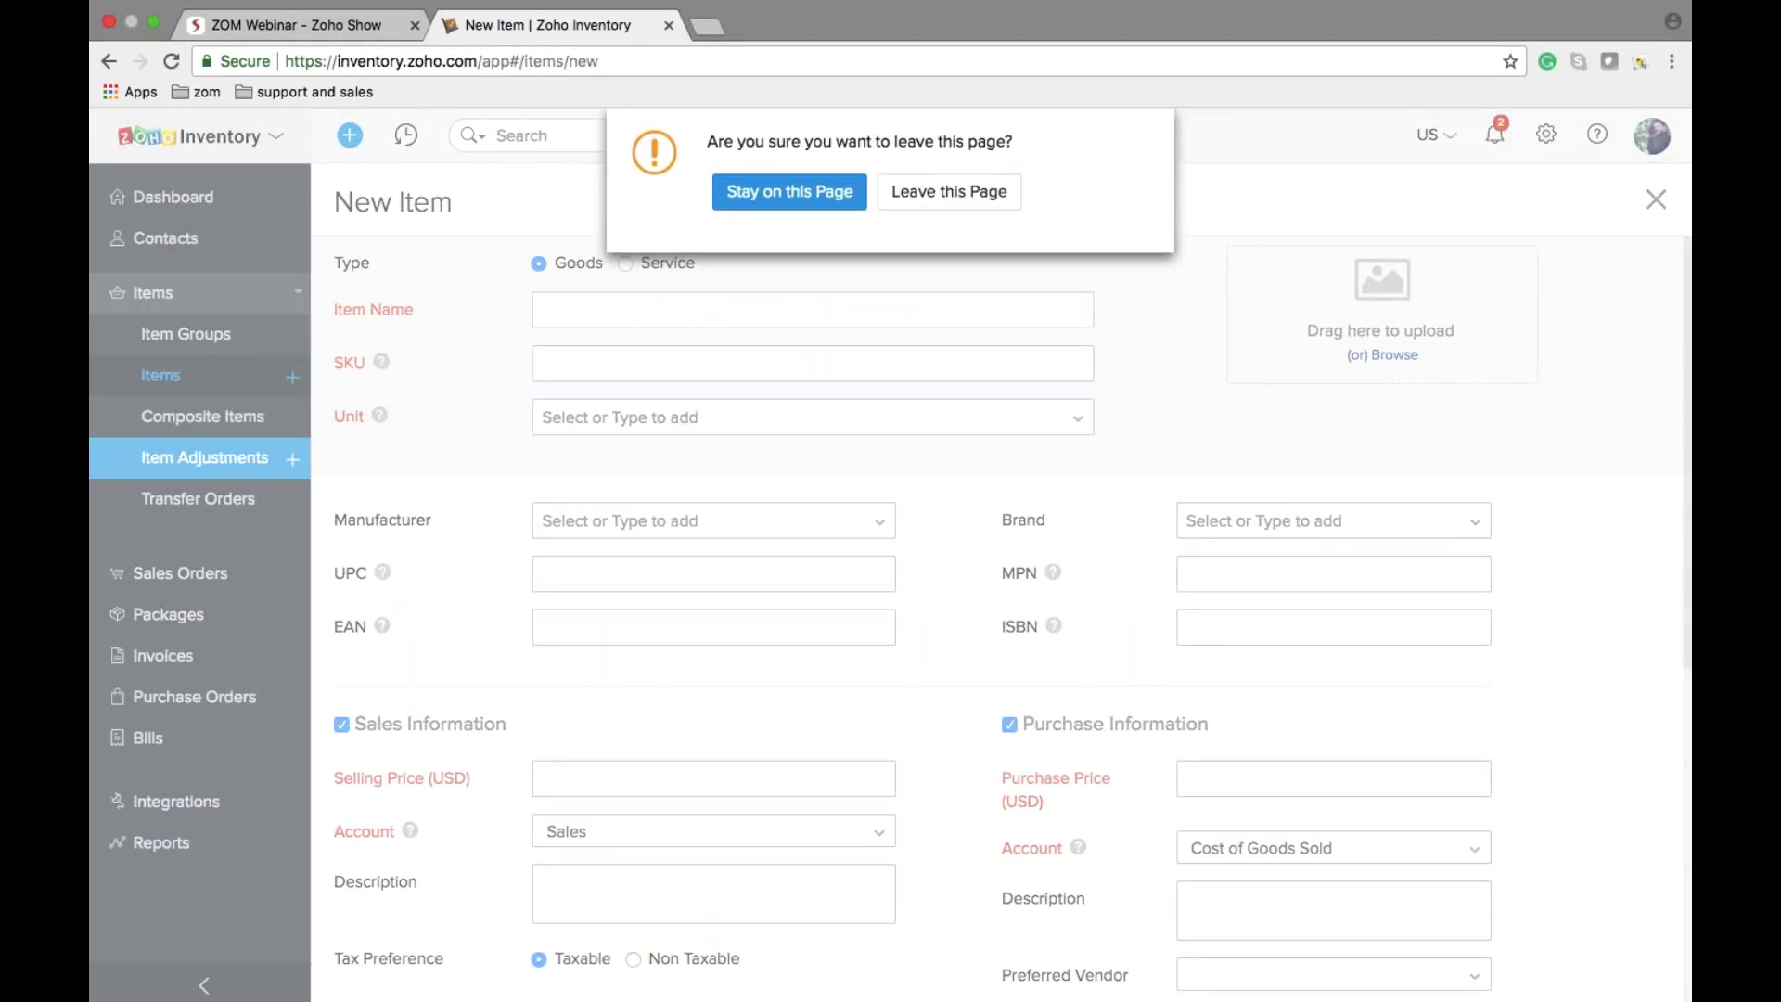
click(909, 193)
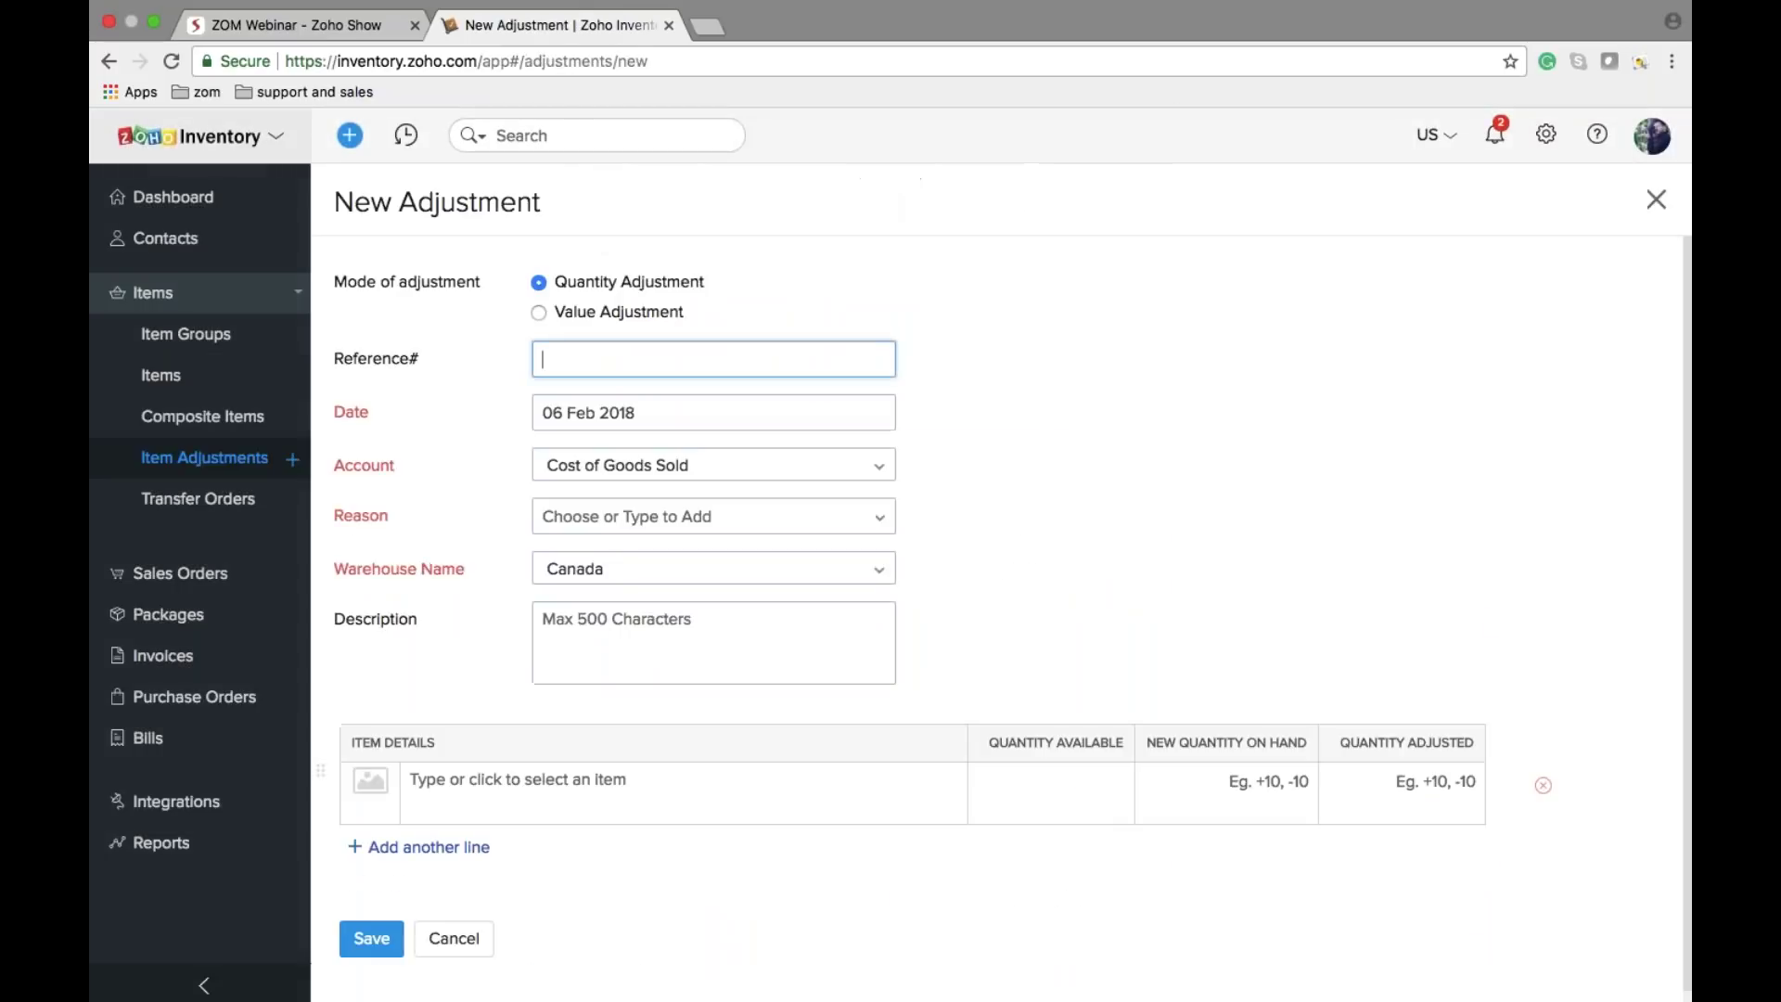
Step: Save adjustment 7841 as damaged goods, setting Aroma Candles' new quantity on hand to 12
text(7841)
click(612, 516)
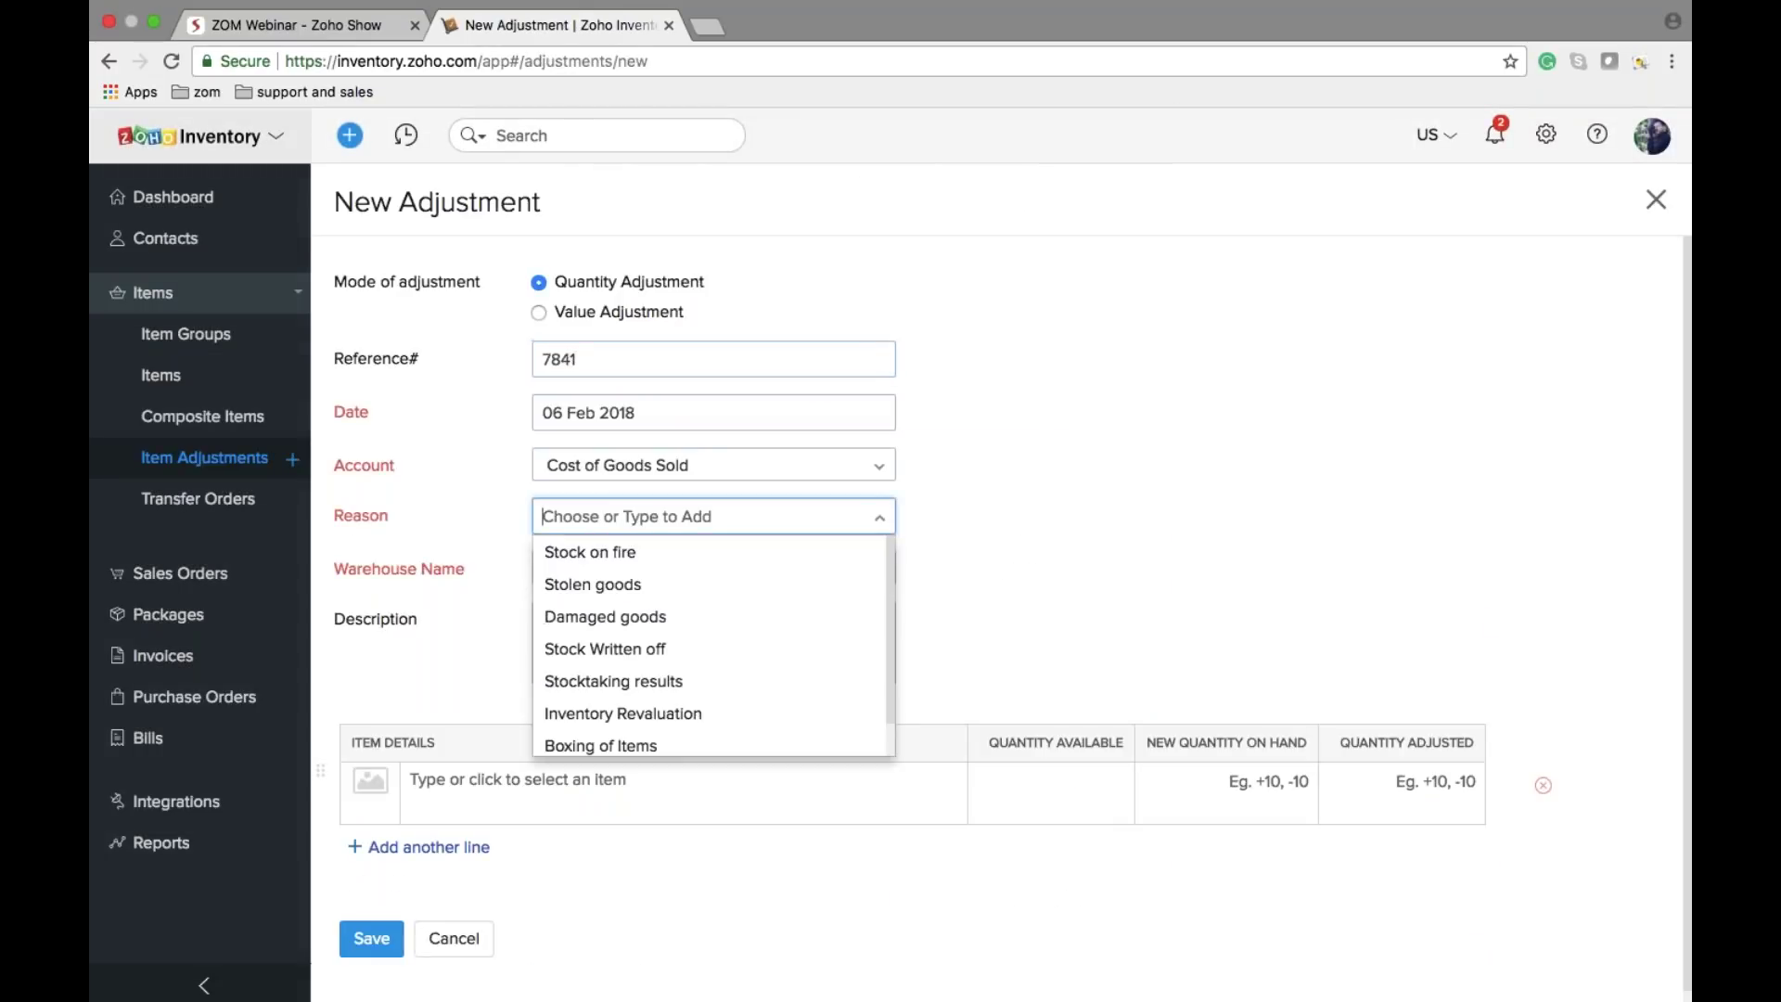
click(615, 619)
click(538, 793)
click(540, 848)
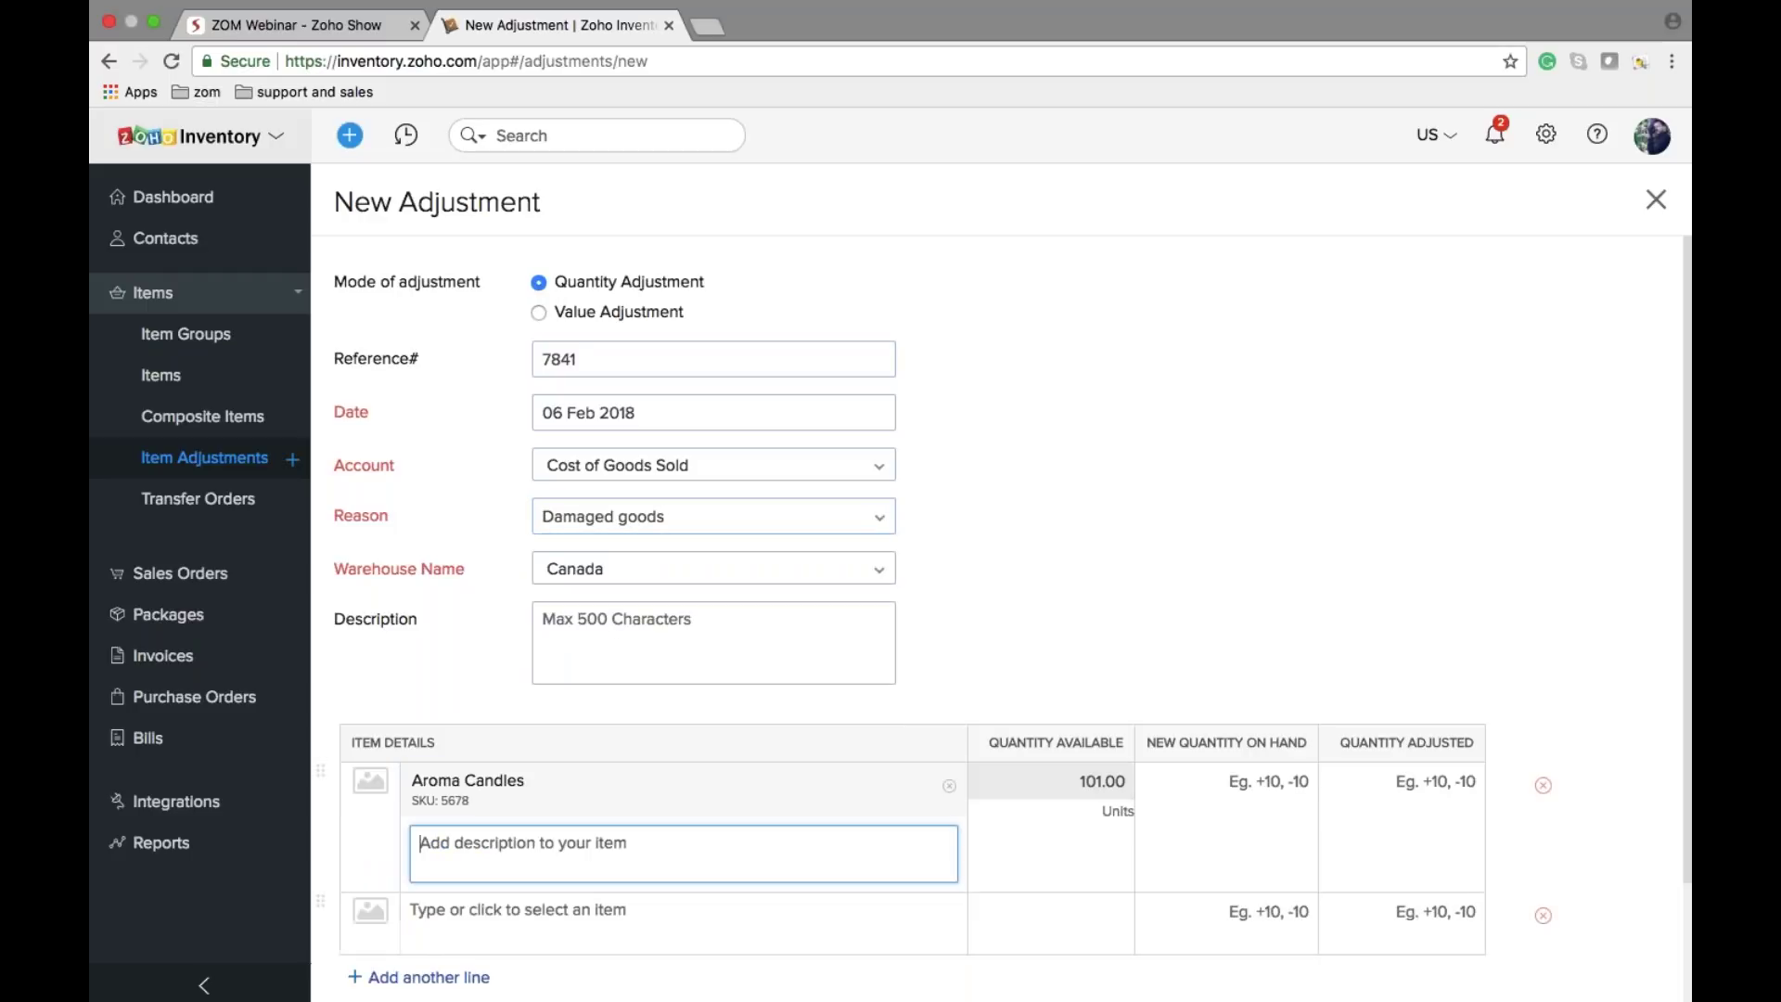
click(1225, 782)
text(12)
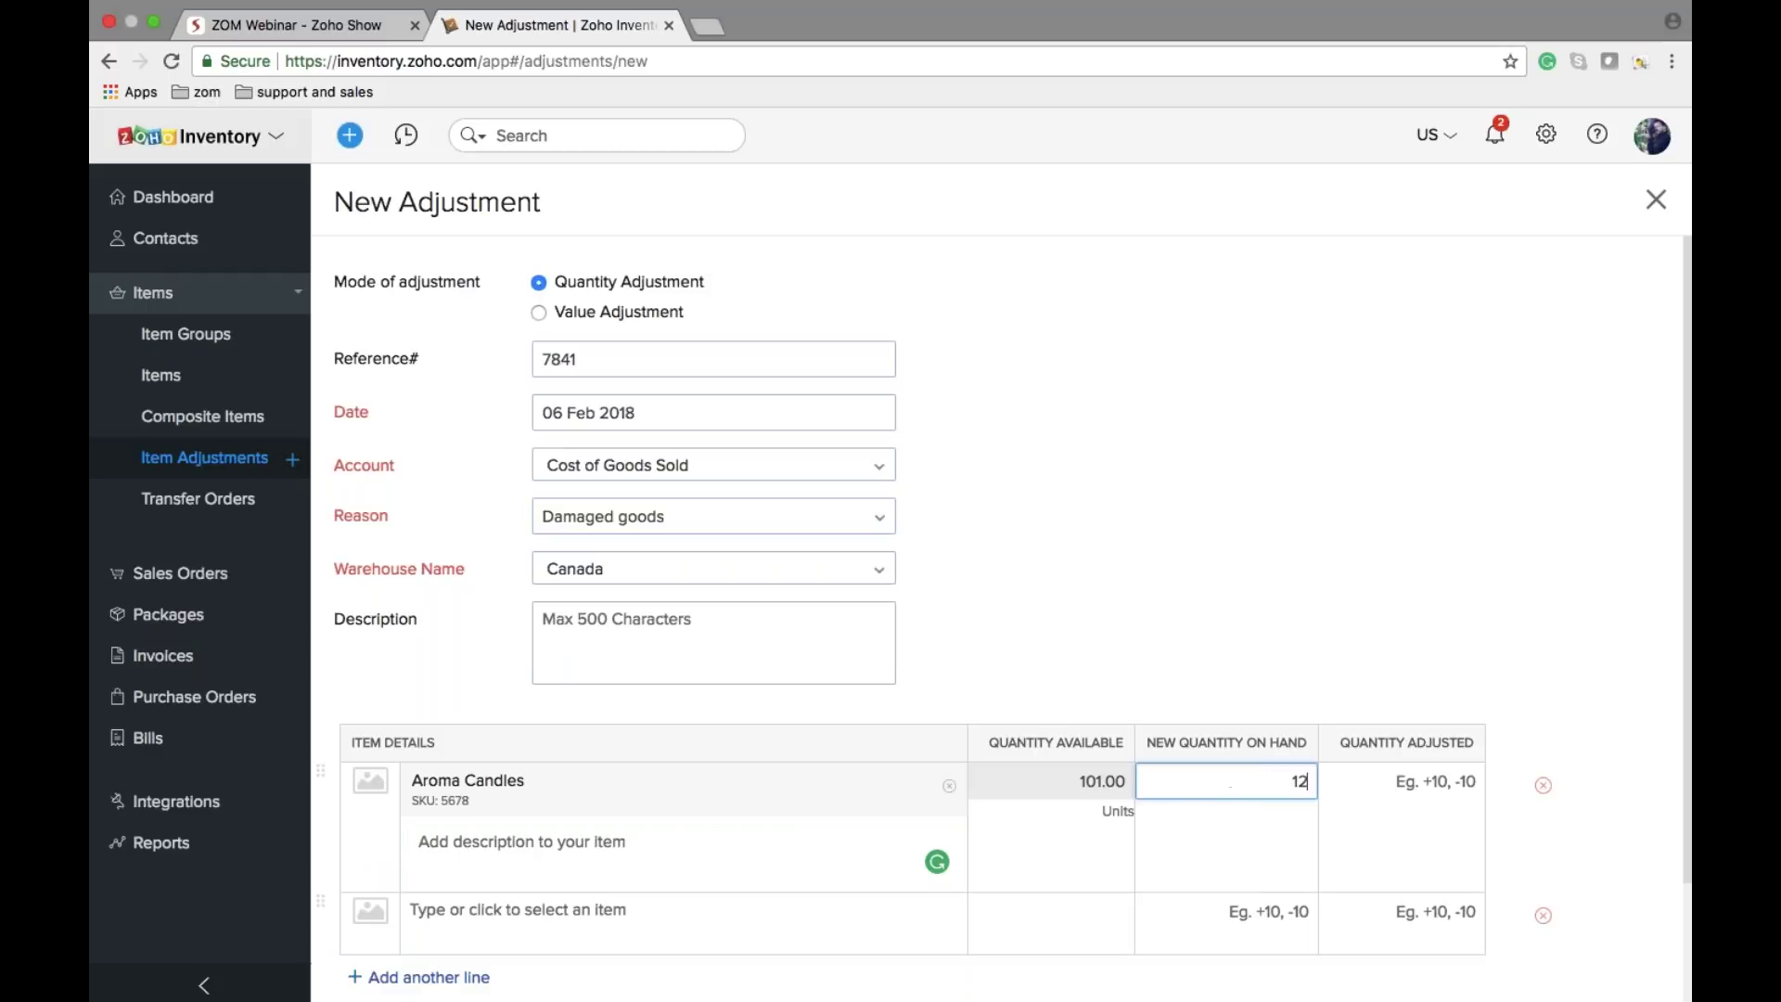
key(Tab)
scroll(394, 913, down, 3)
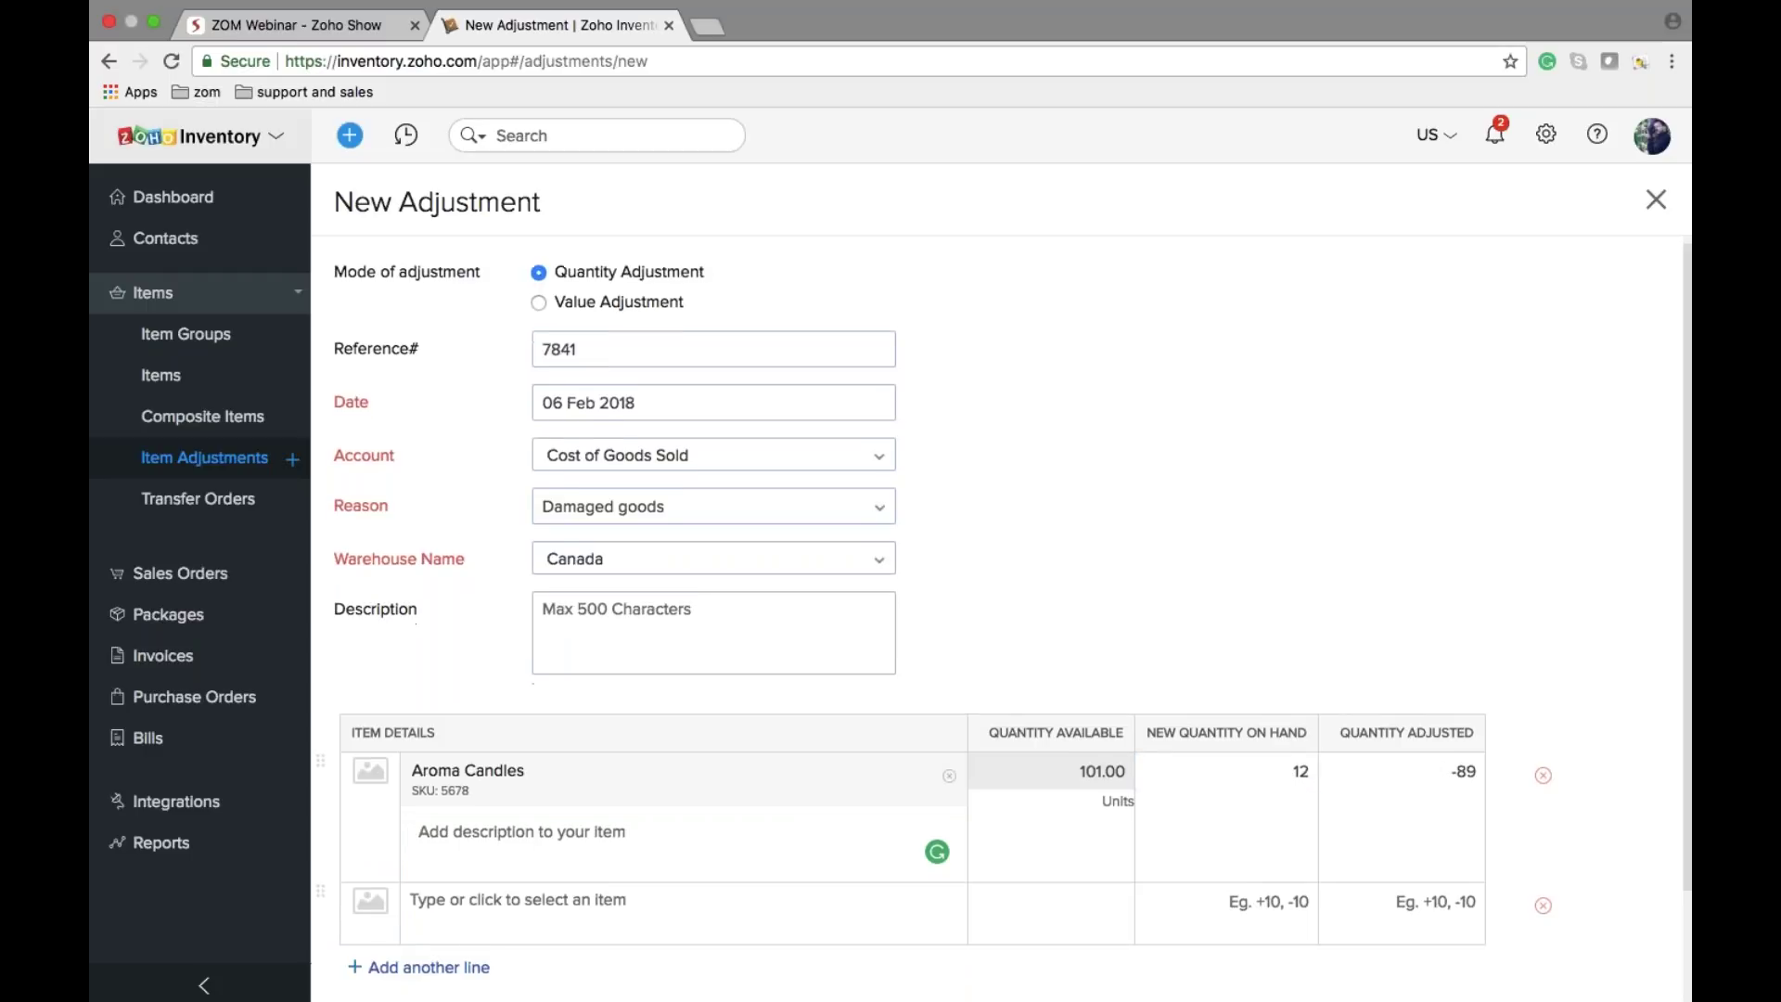
click(373, 927)
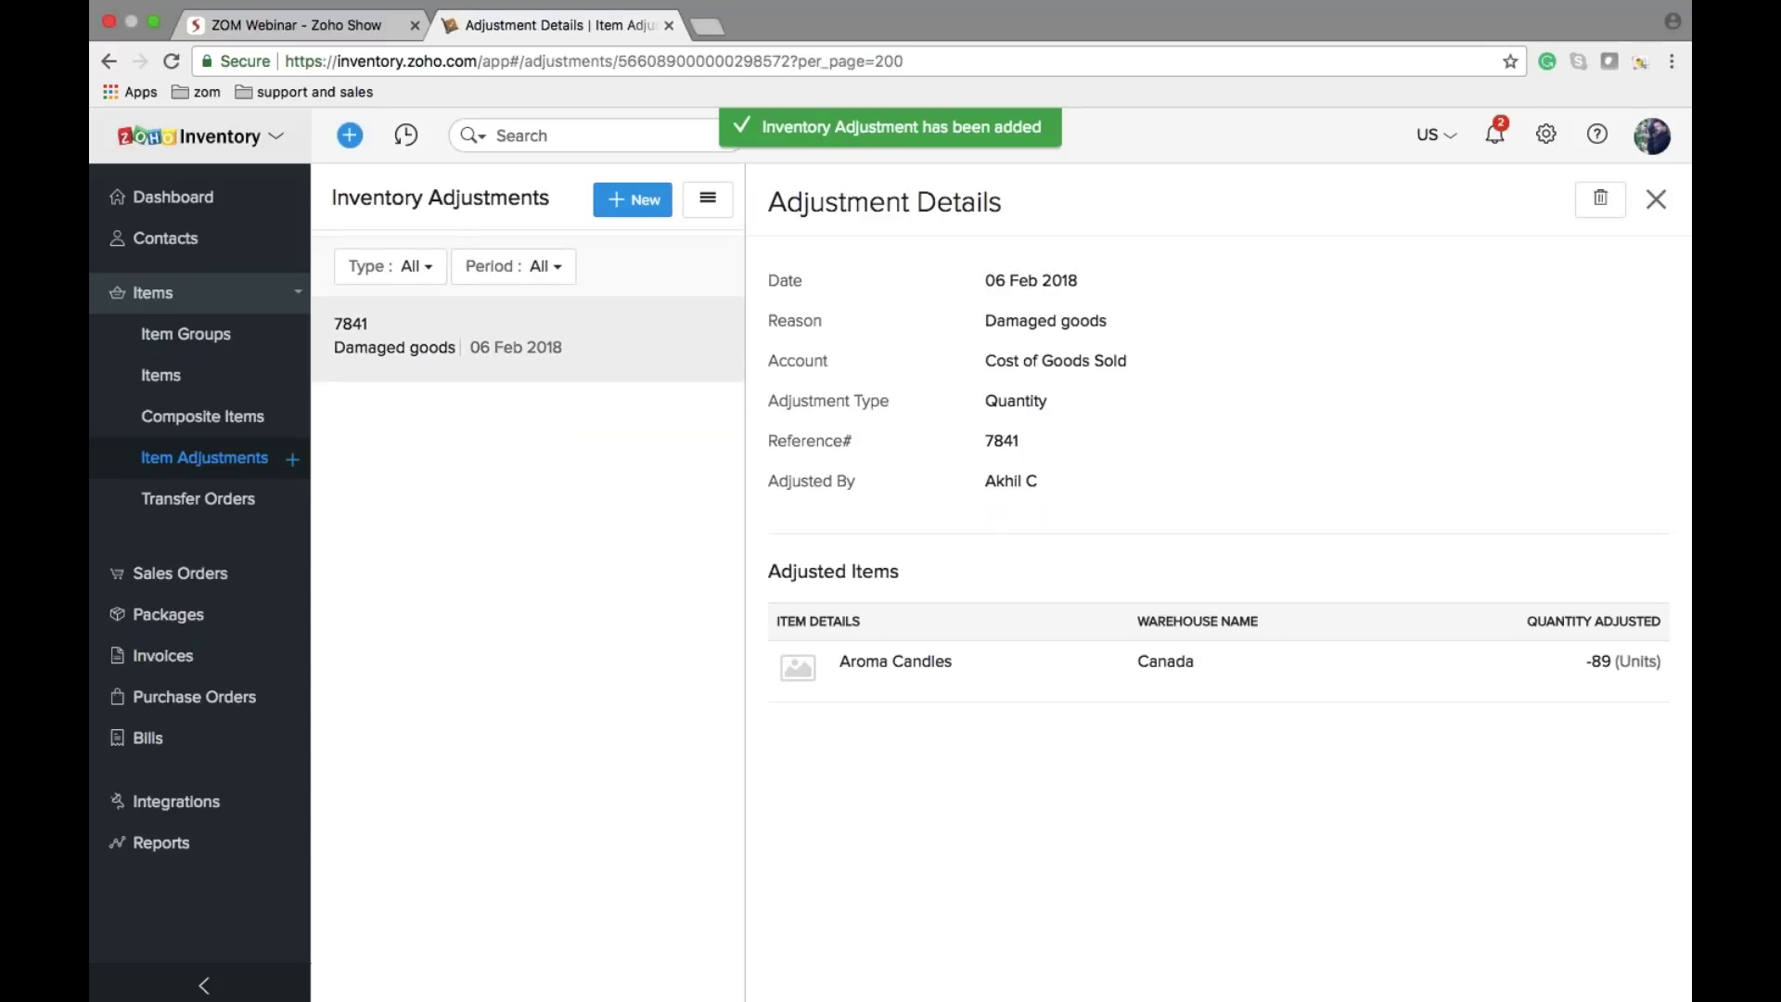
Step: Advance the webinar to the Settings & Preferences slide, then return to Zoho Inventory settings
click(360, 53)
key(Right)
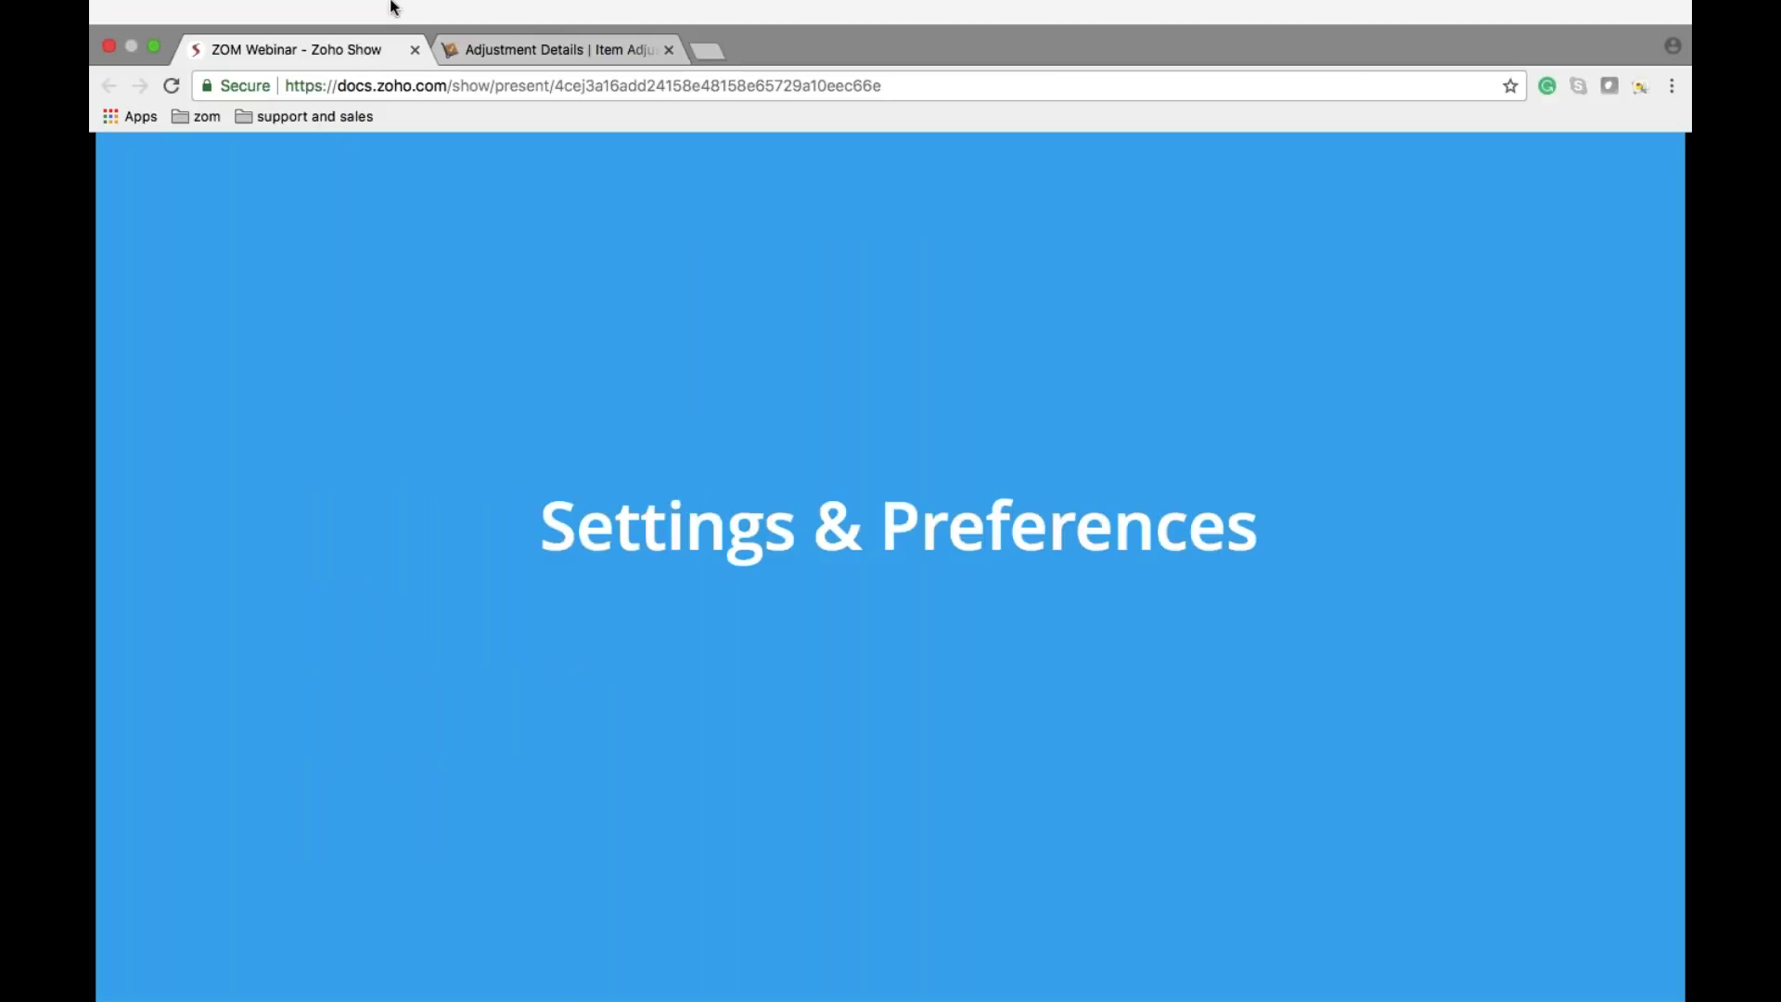
click(488, 47)
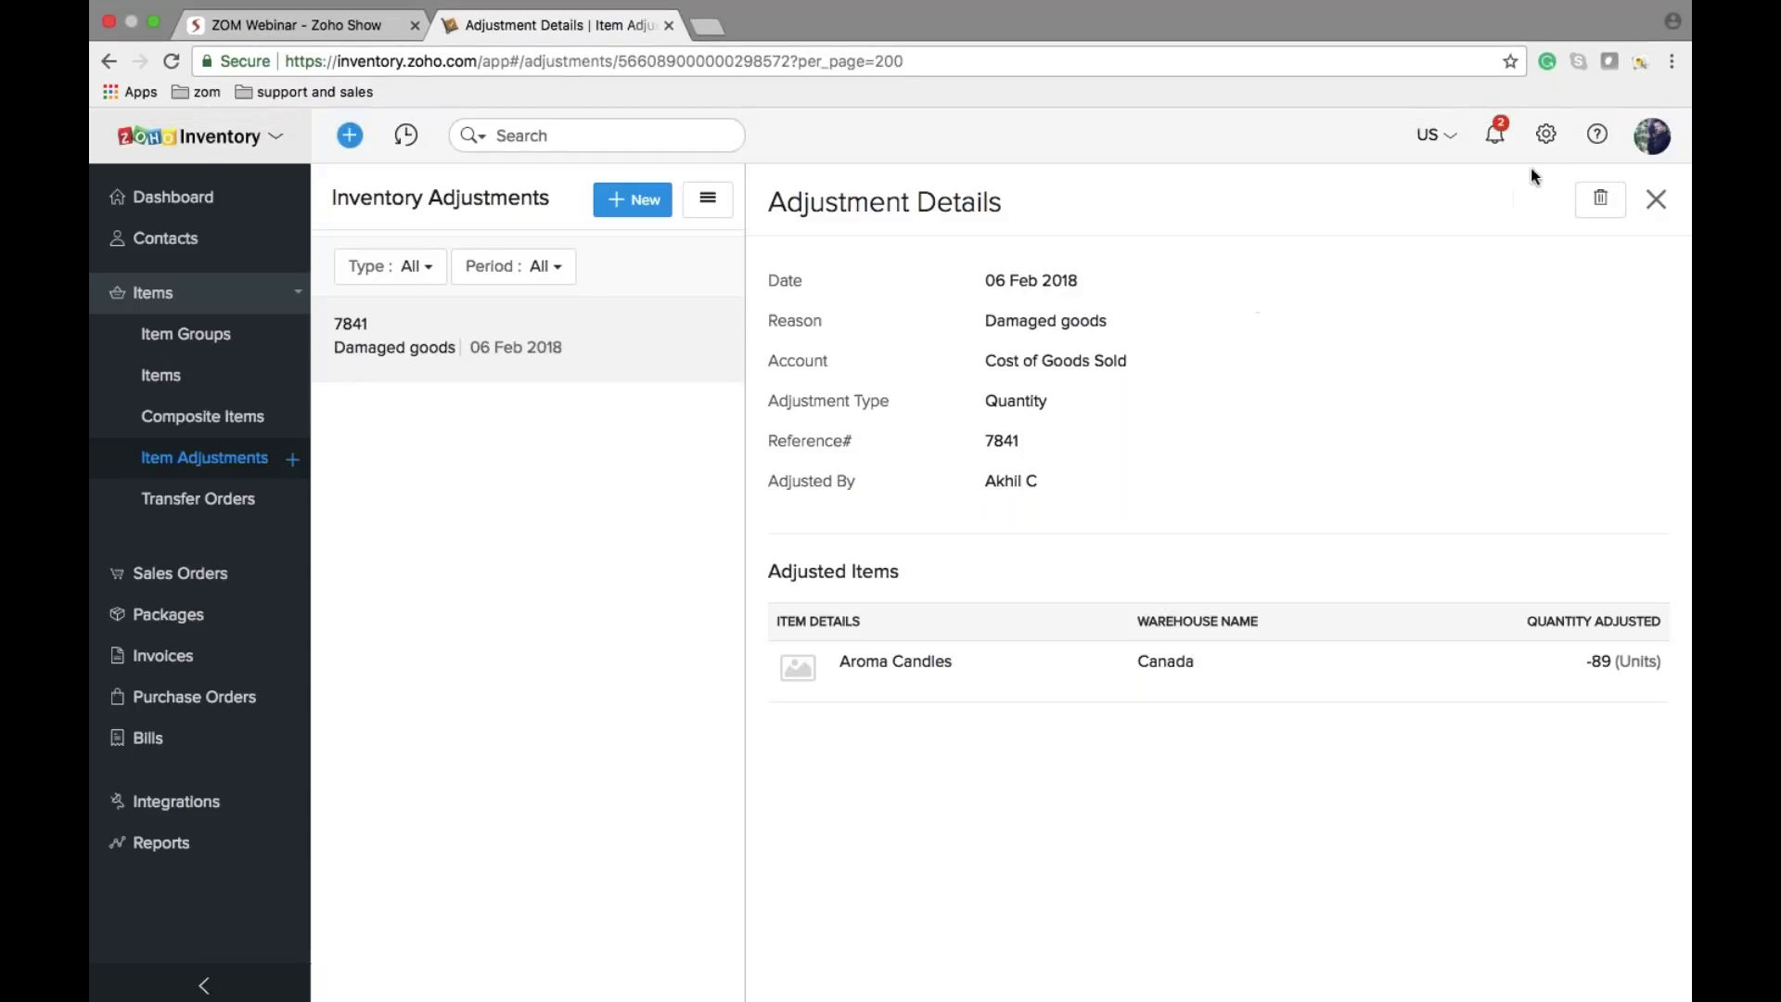
click(1545, 134)
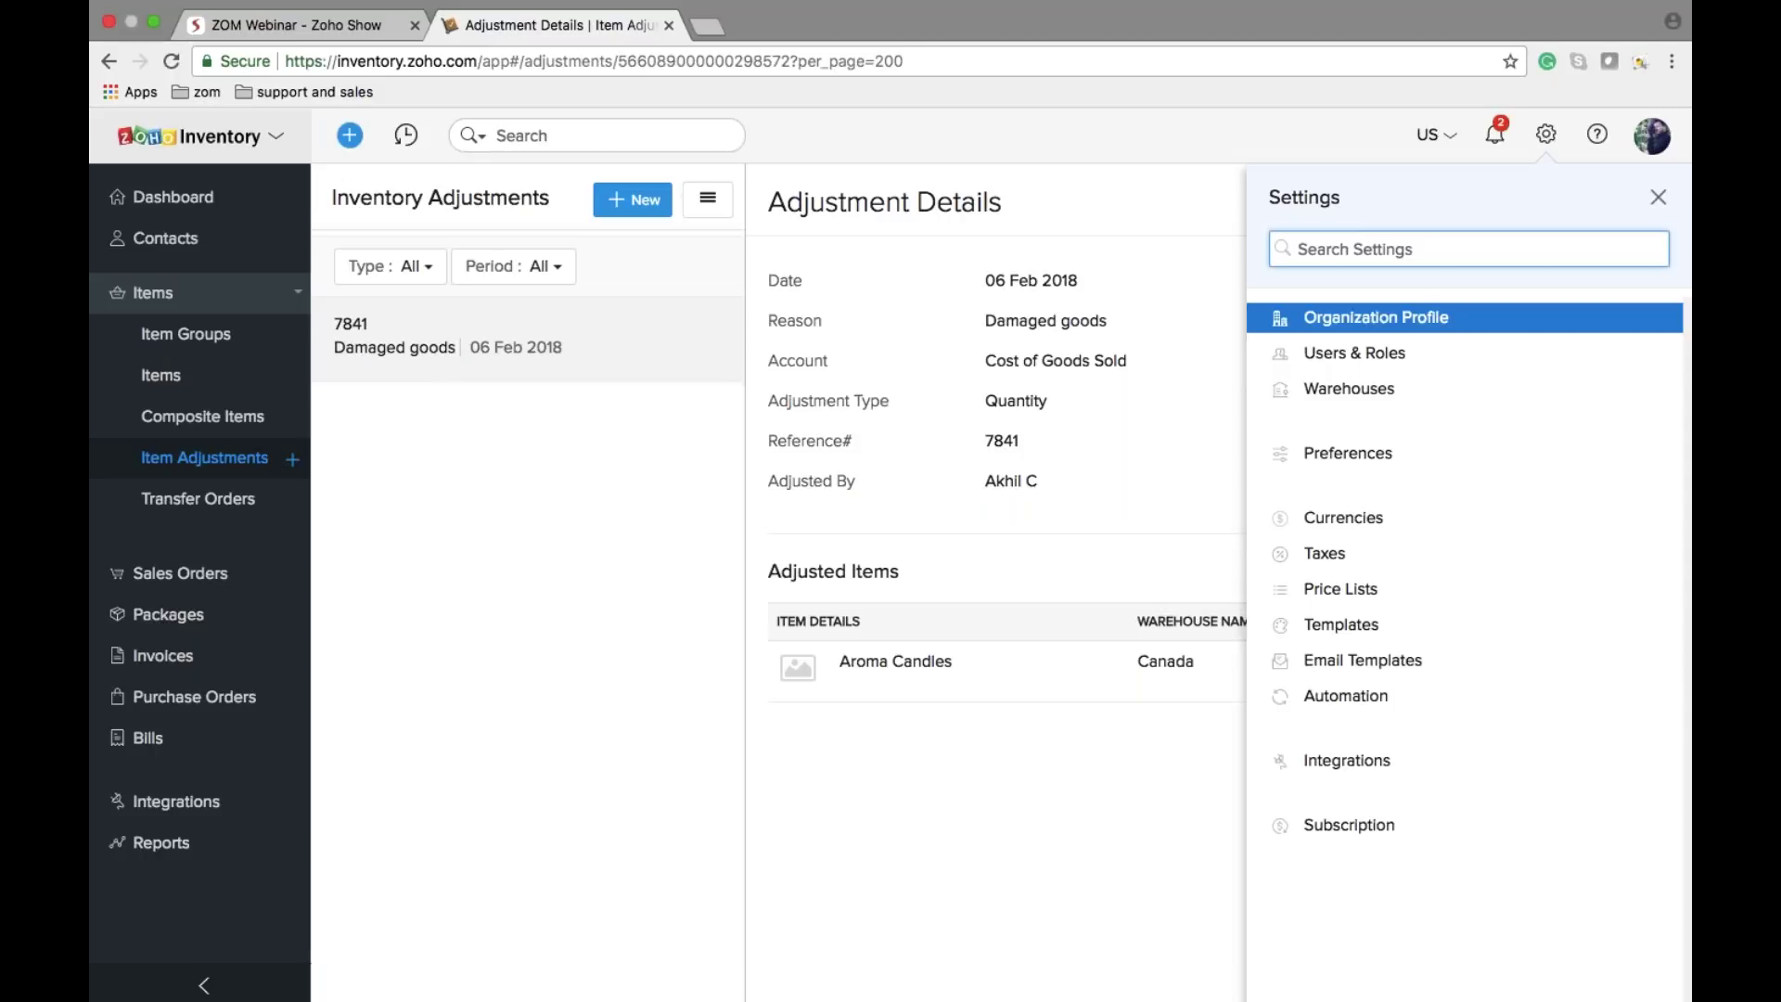
Step: Review the Organization Profile, then view the two admin users under Users & Roles
click(1375, 317)
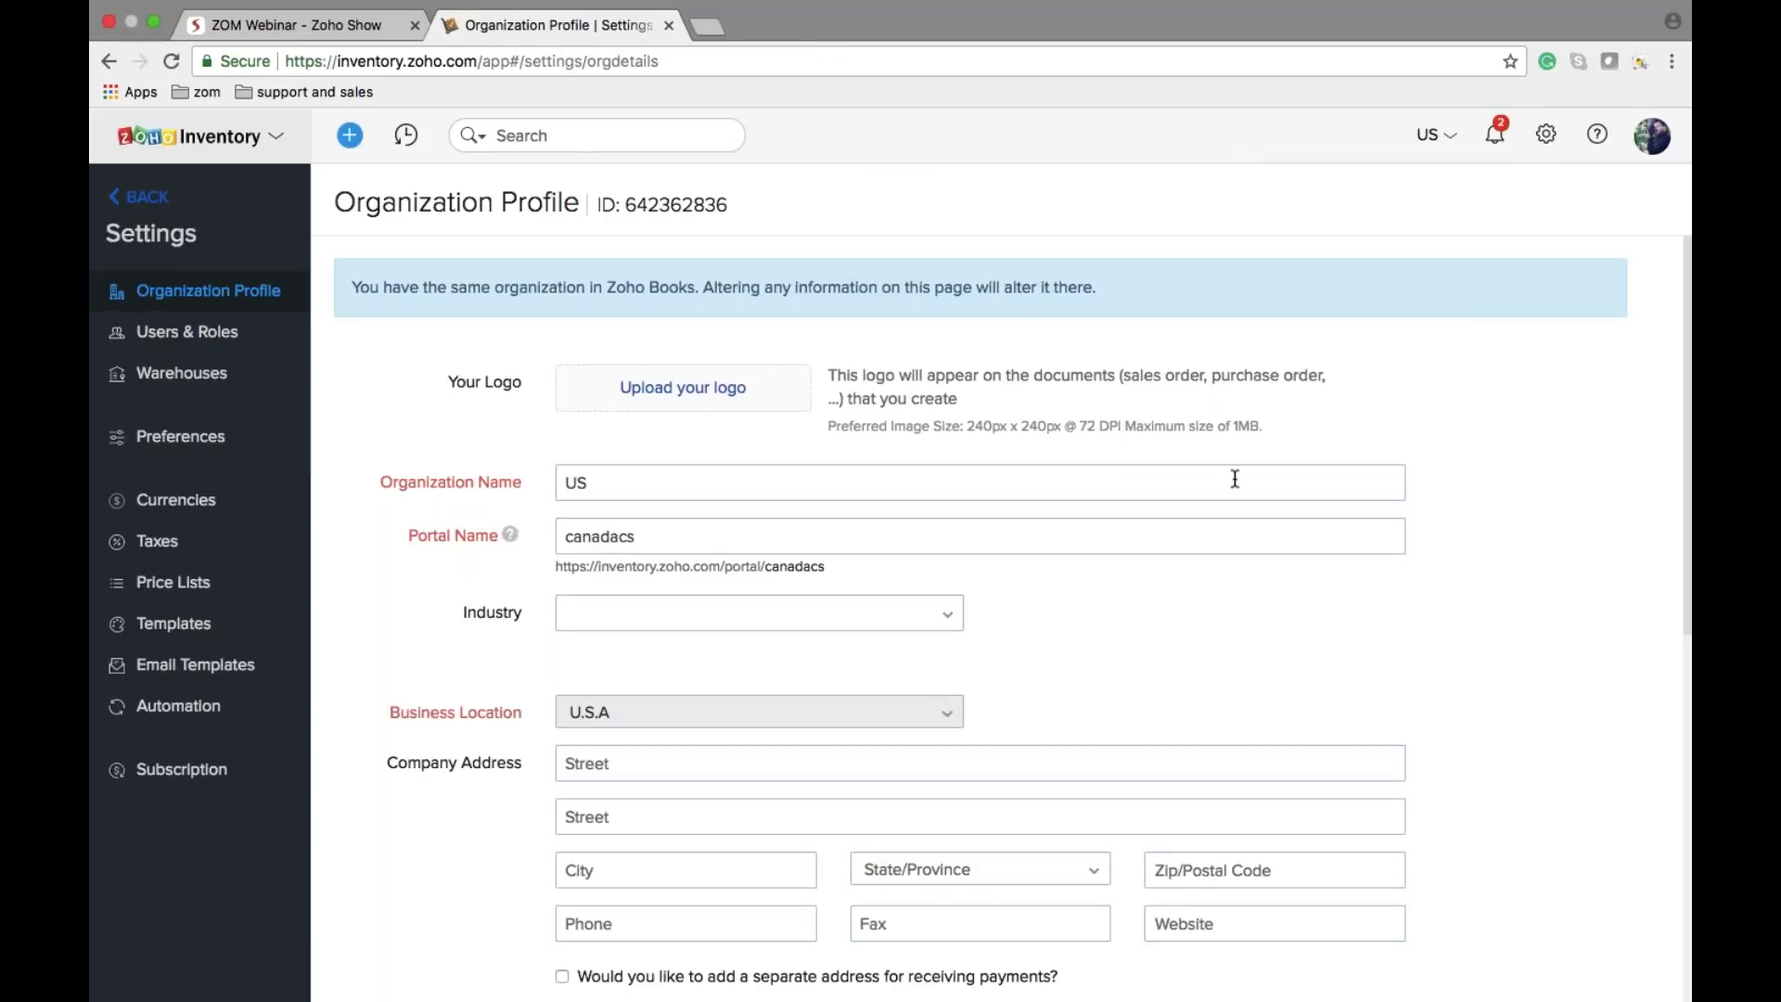
scroll(1234, 479, down, 2)
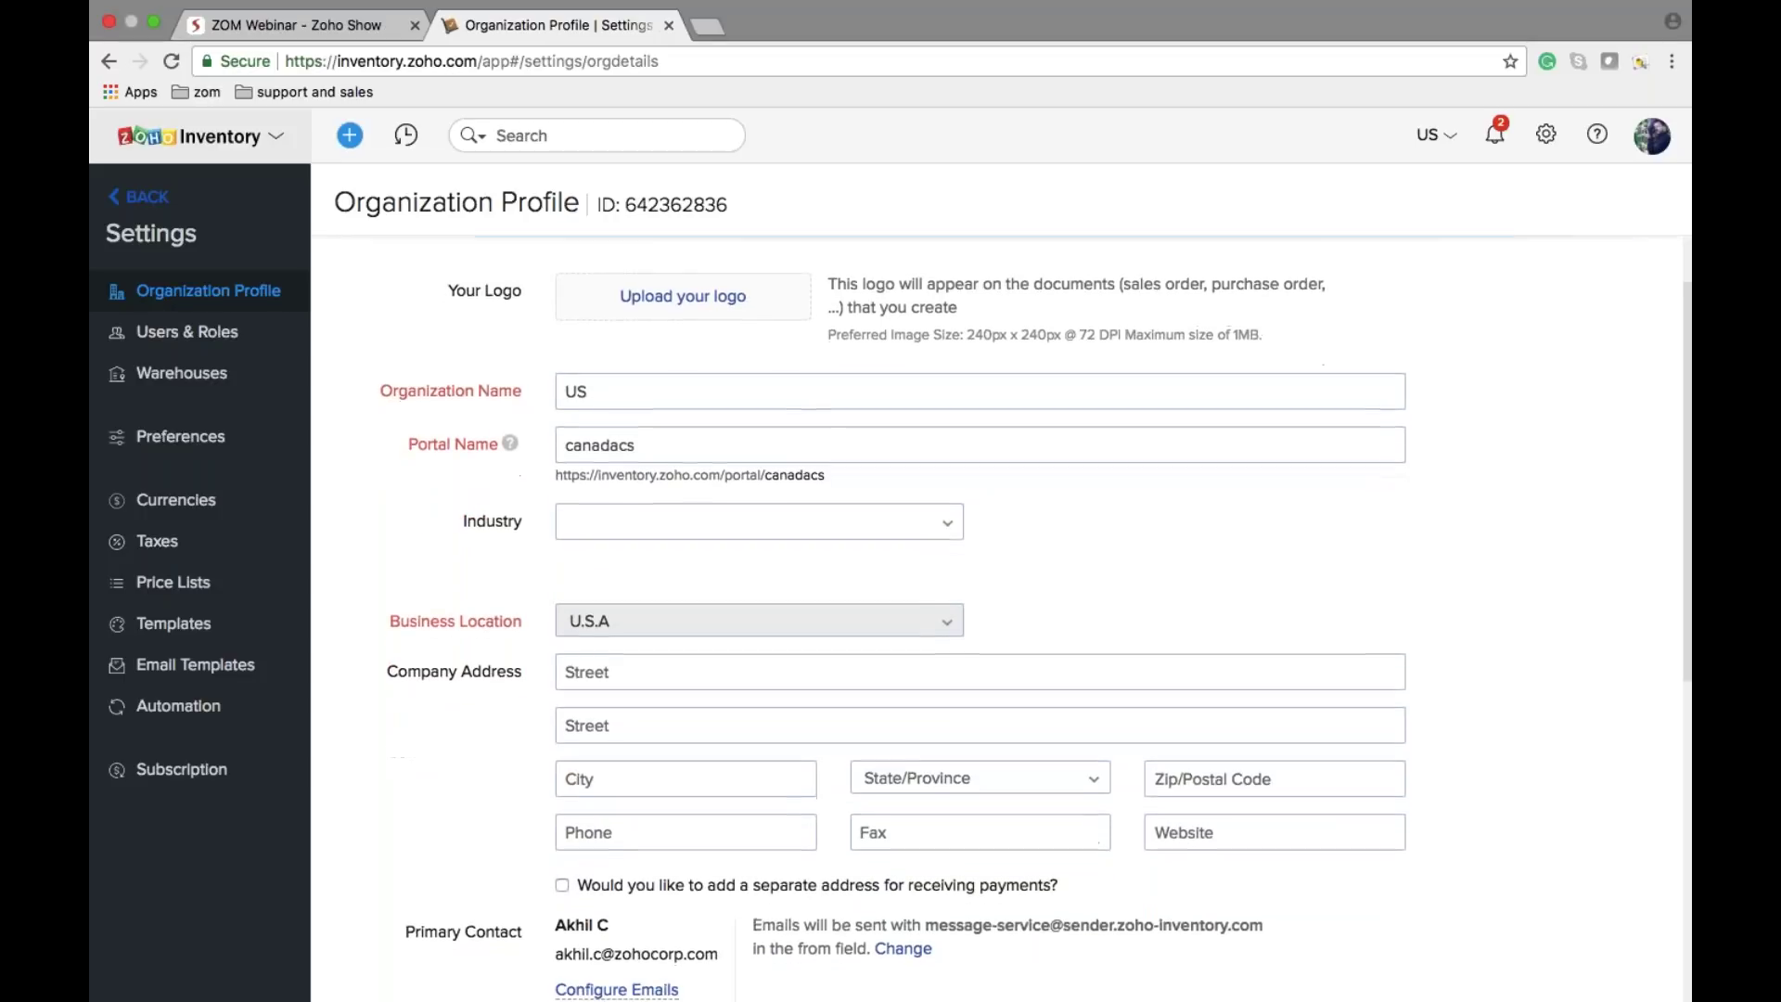
scroll(1001, 637, up, 2)
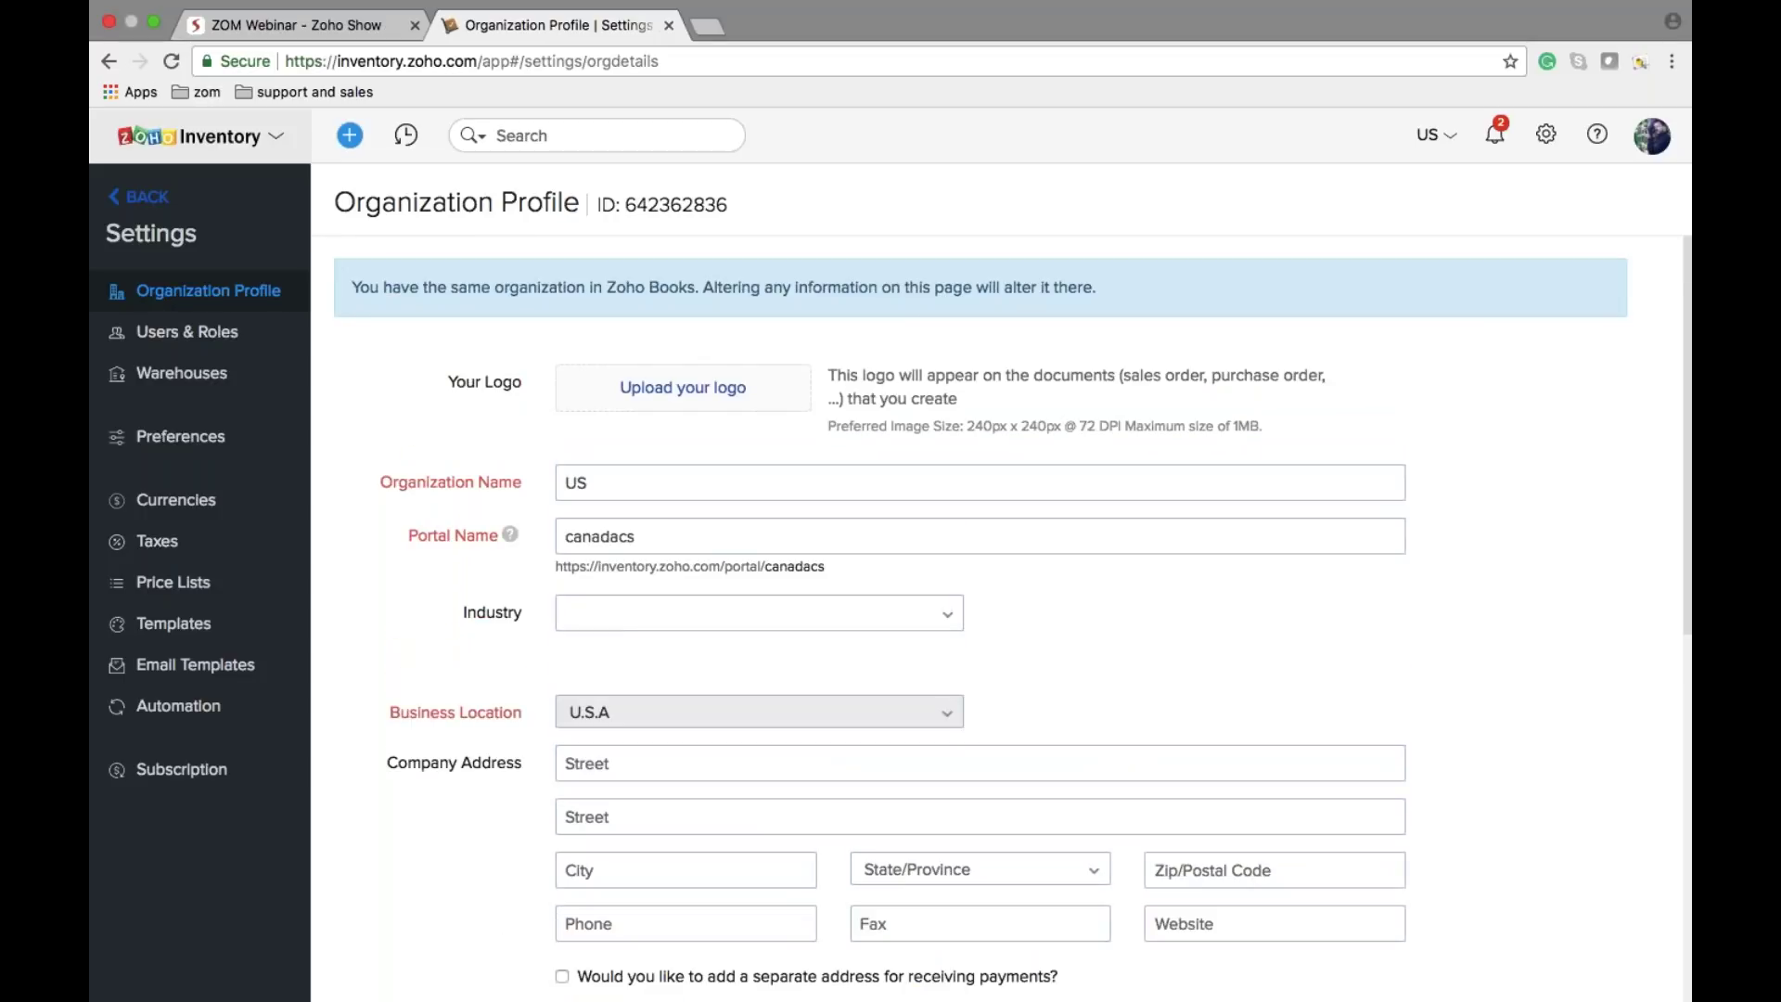
click(230, 344)
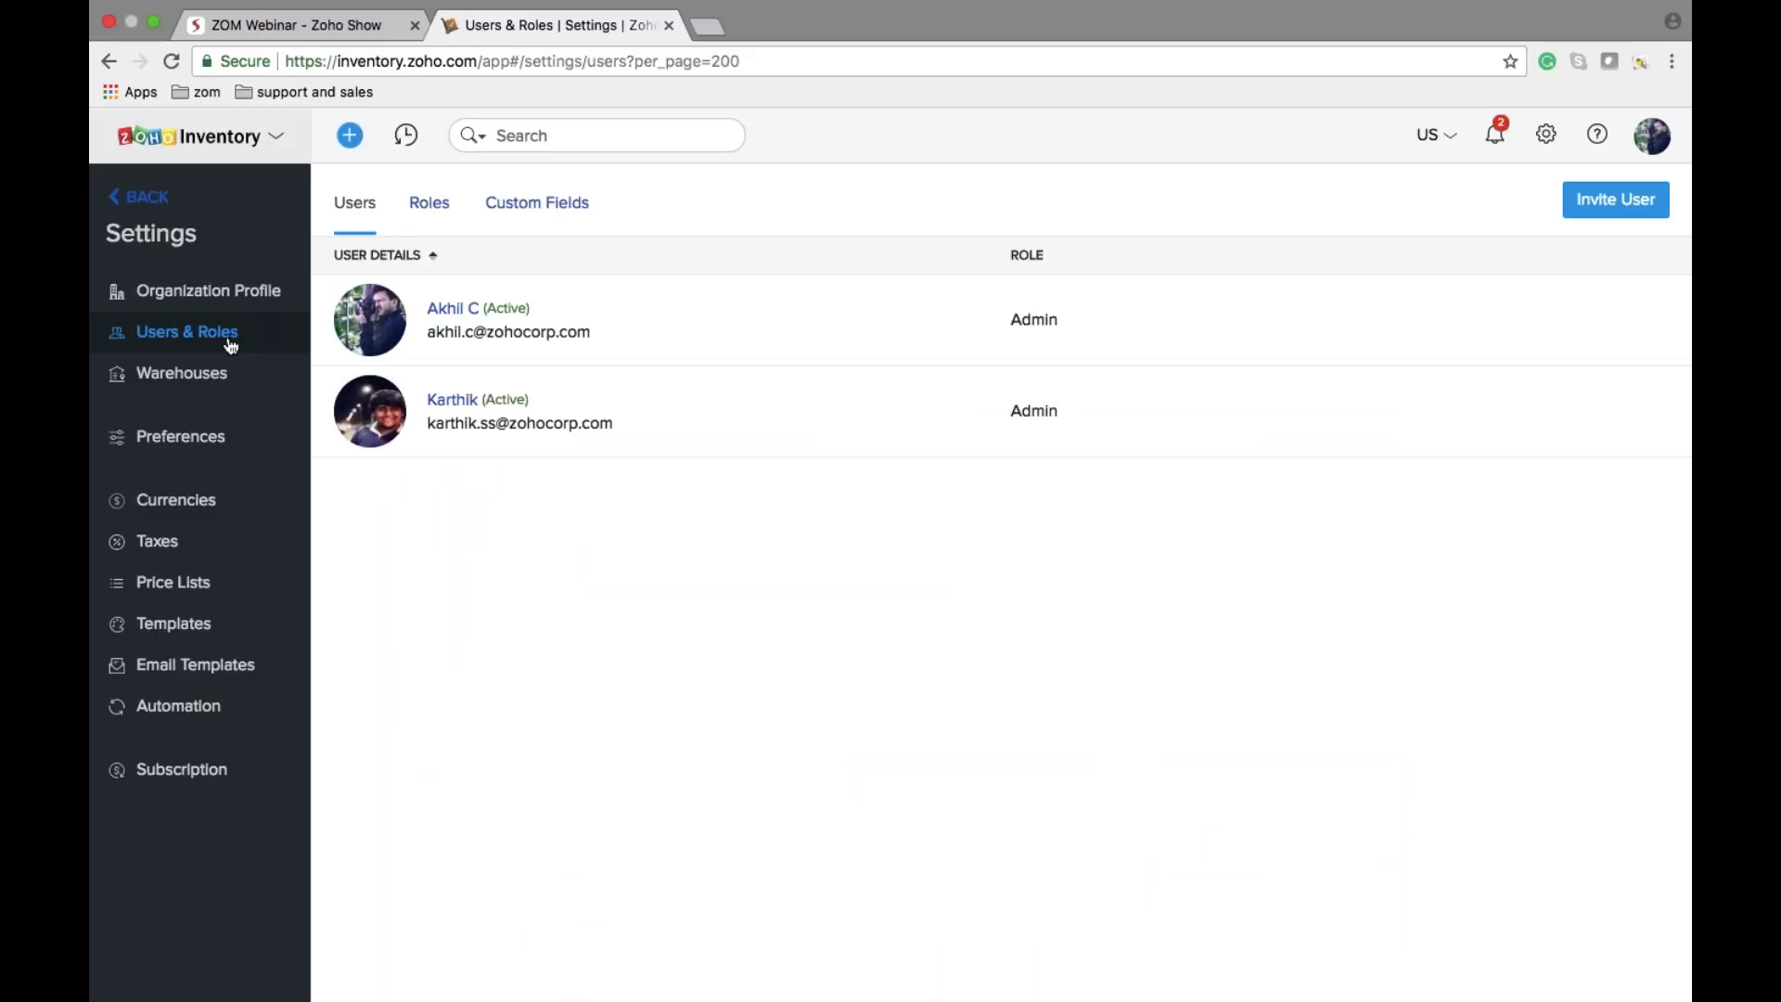
Step: Start a new role without Composite Items delete permission, then move to Currencies settings
click(428, 202)
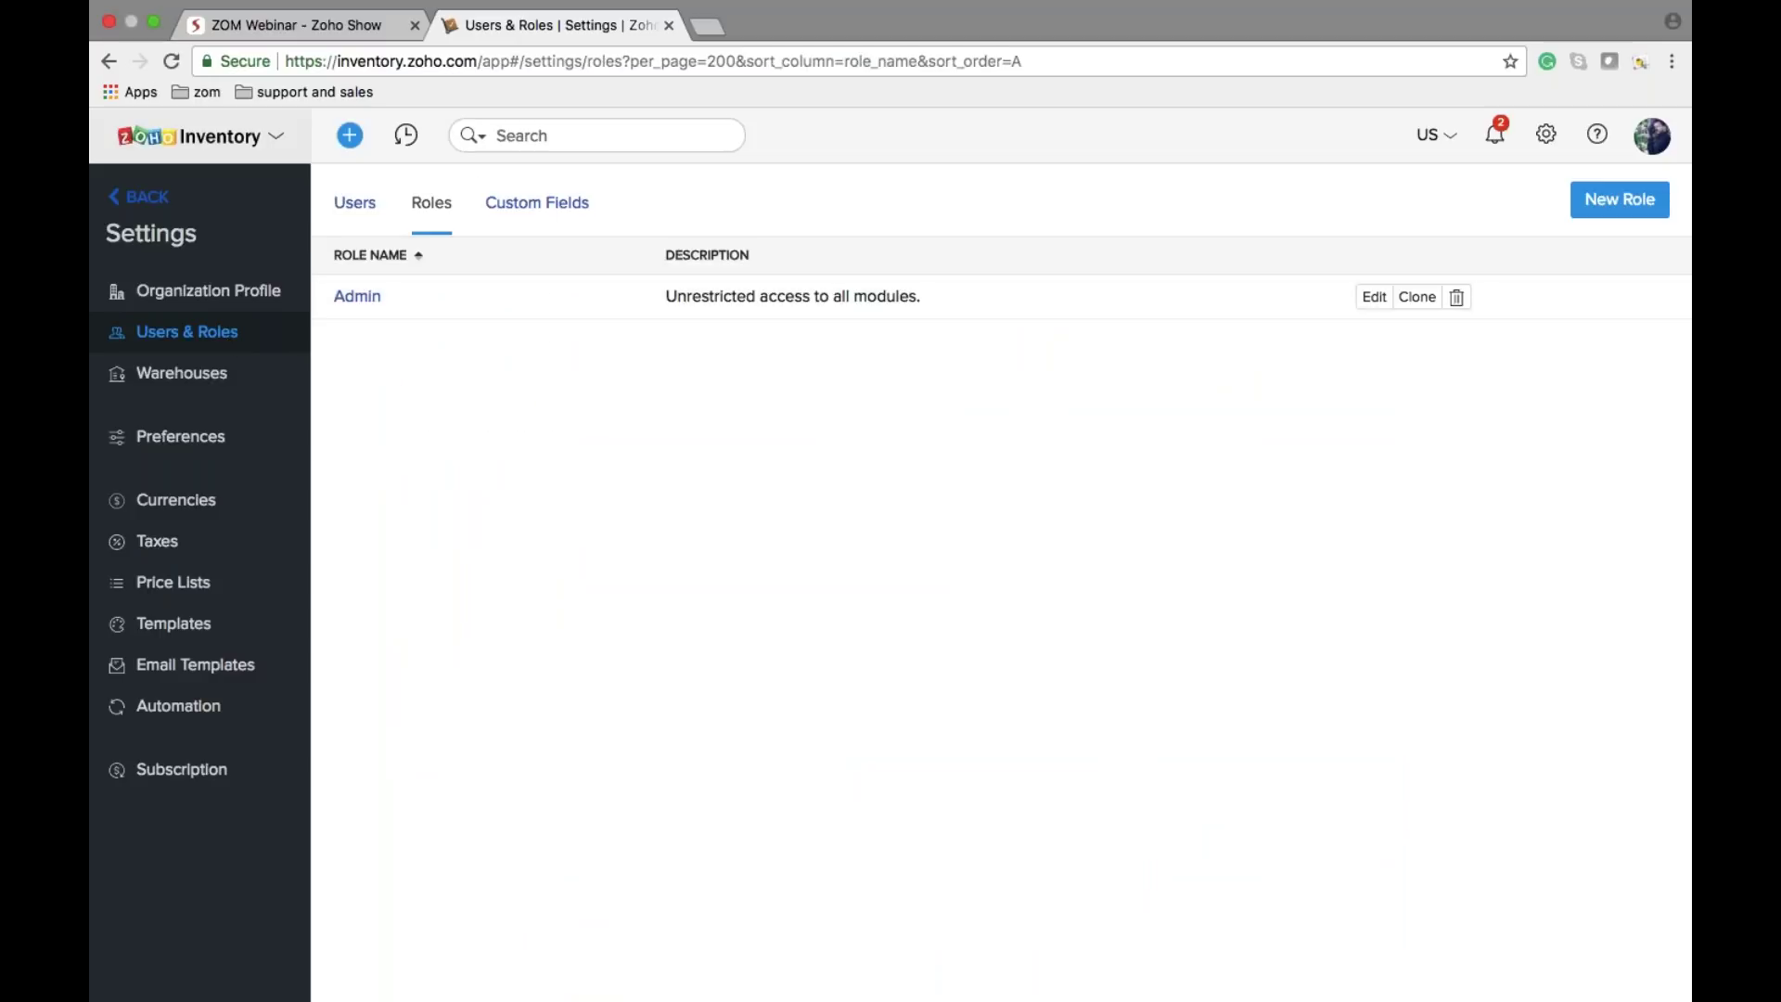
click(1620, 199)
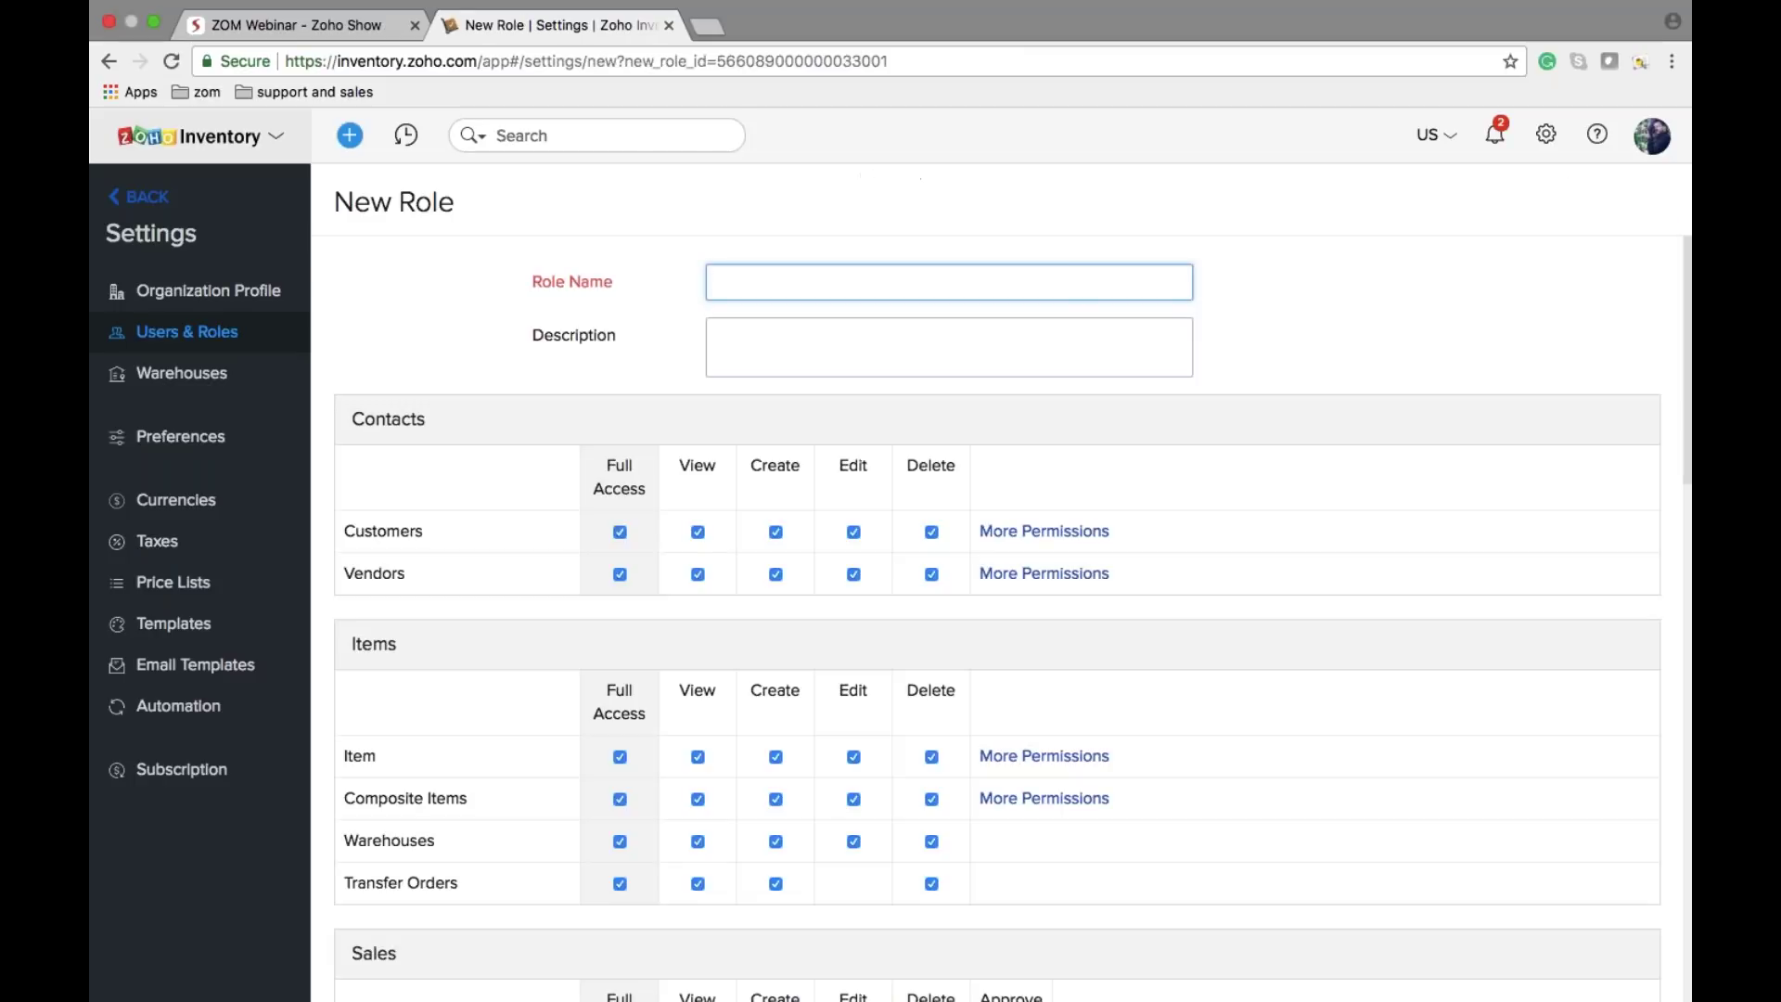
scroll(1195, 520, down, 2)
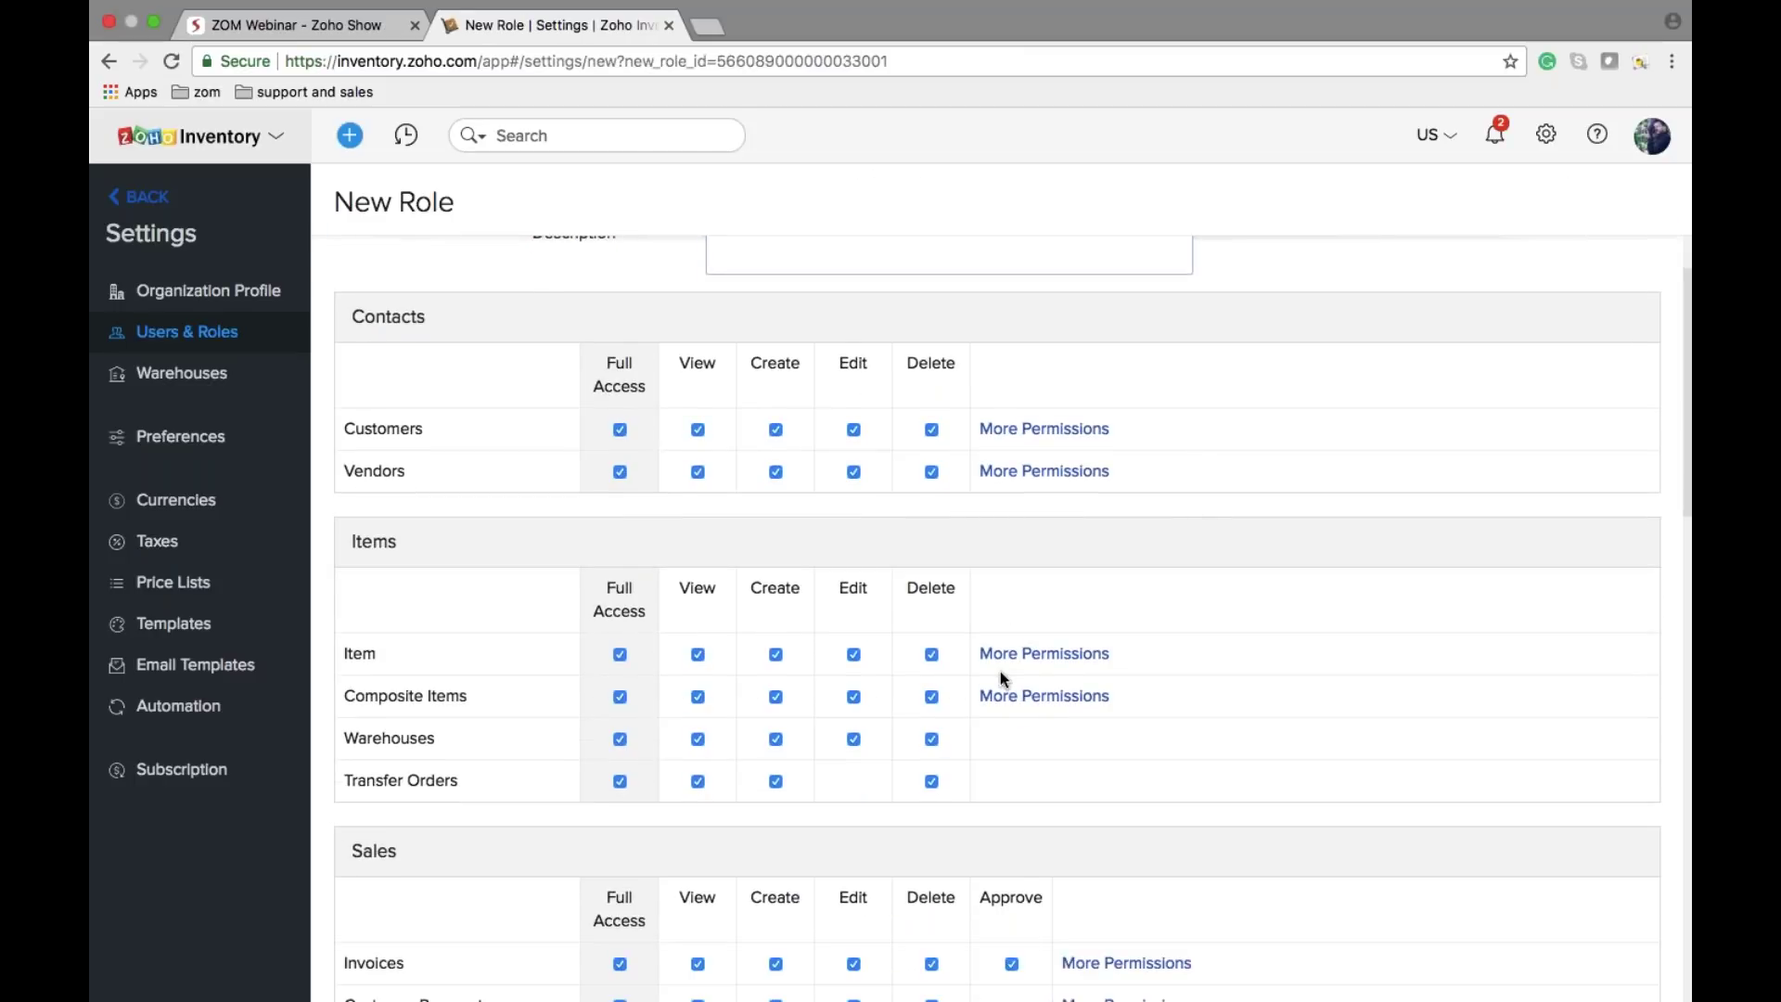
click(931, 698)
click(185, 503)
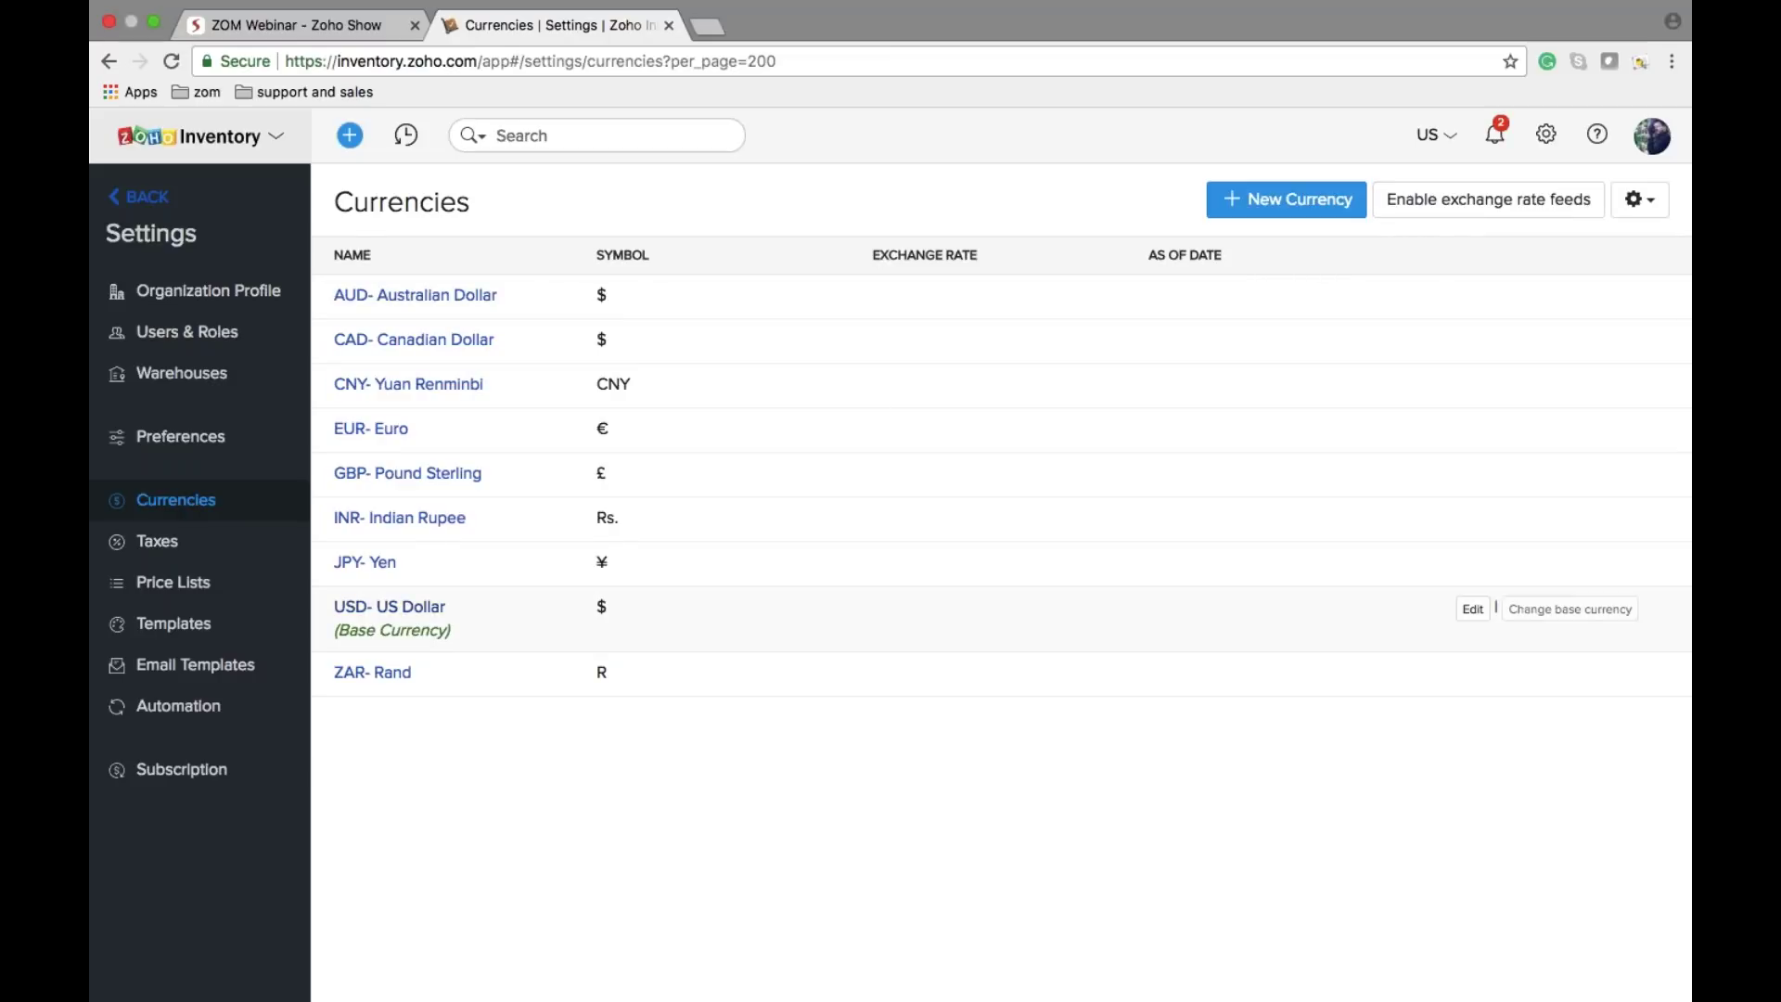
Step: Browse Taxes, start a per-item-rate price list, then edit the Standard Template invoice design
click(280, 553)
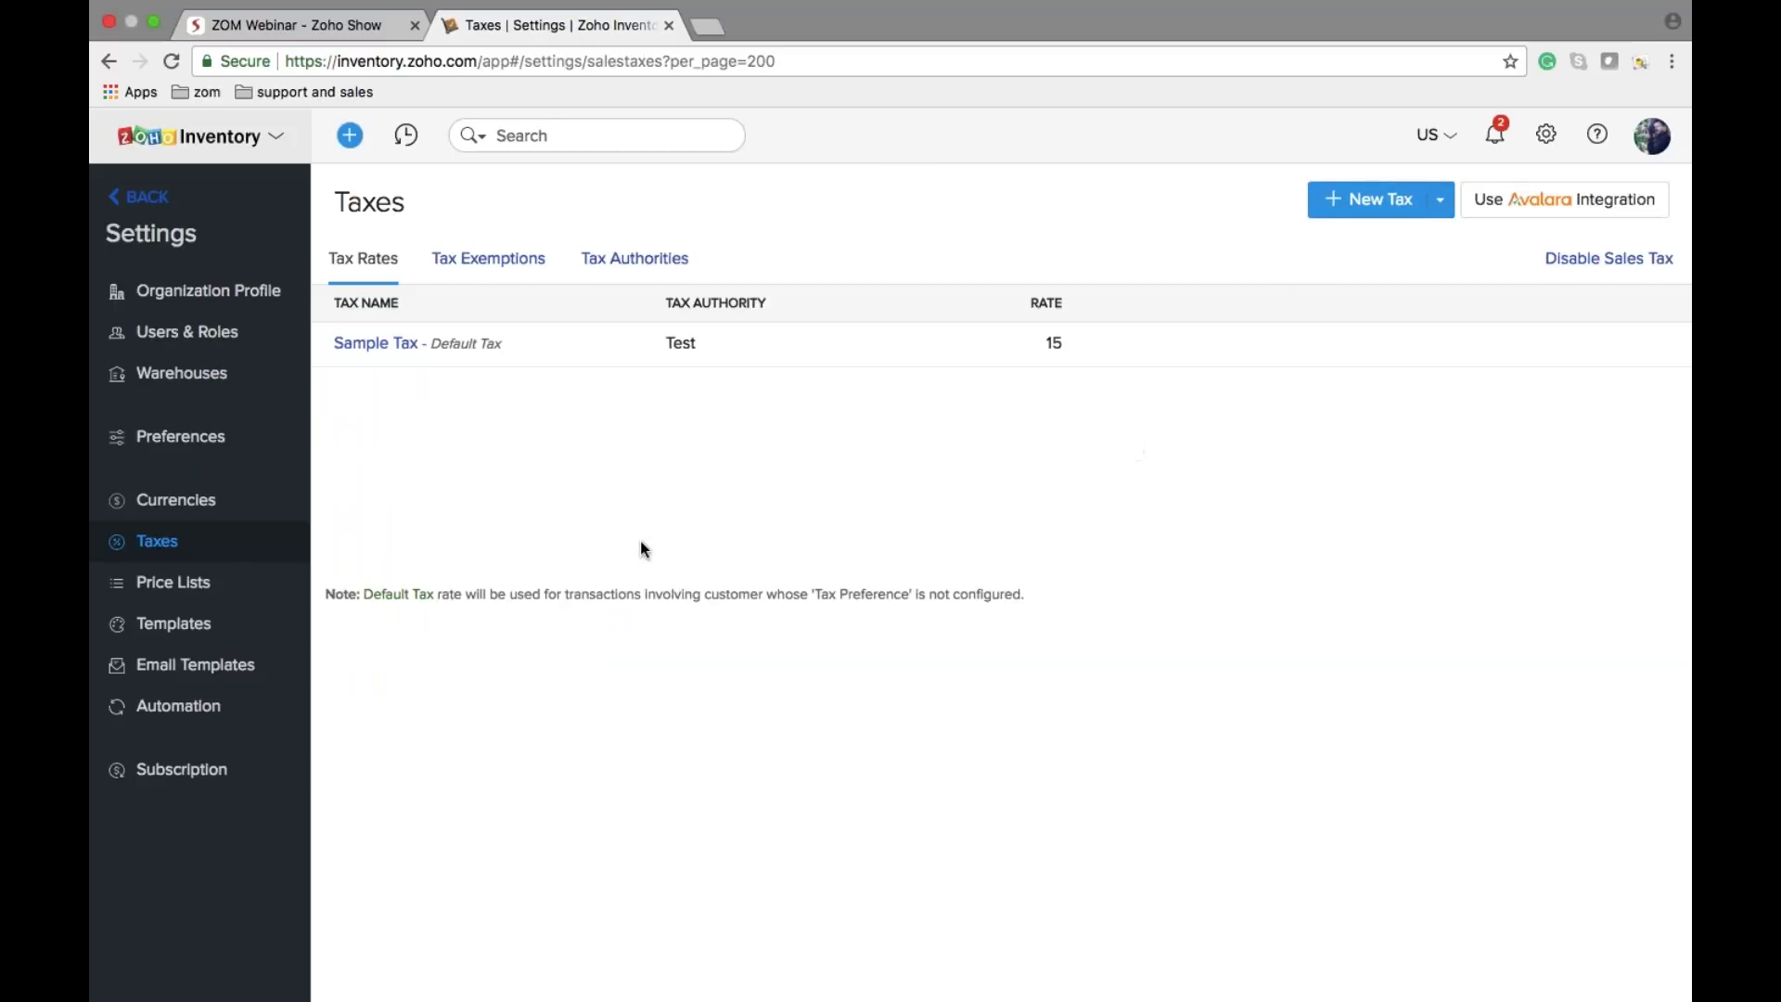
click(233, 594)
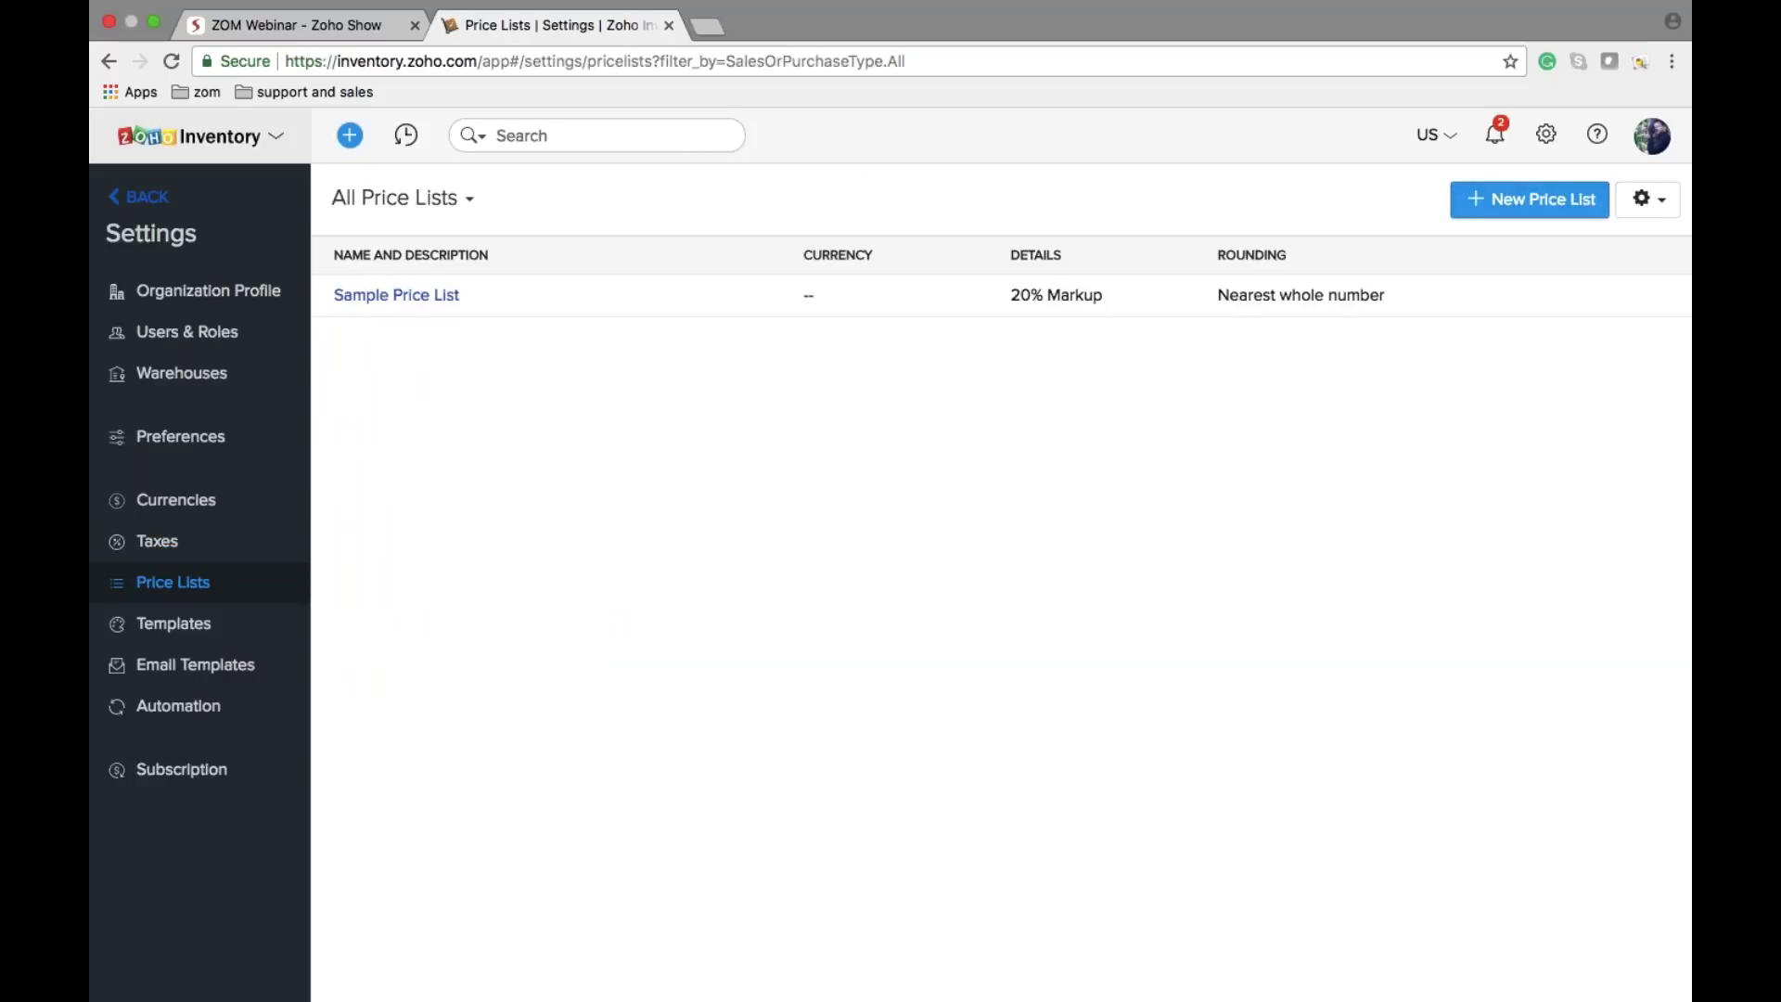
click(1529, 198)
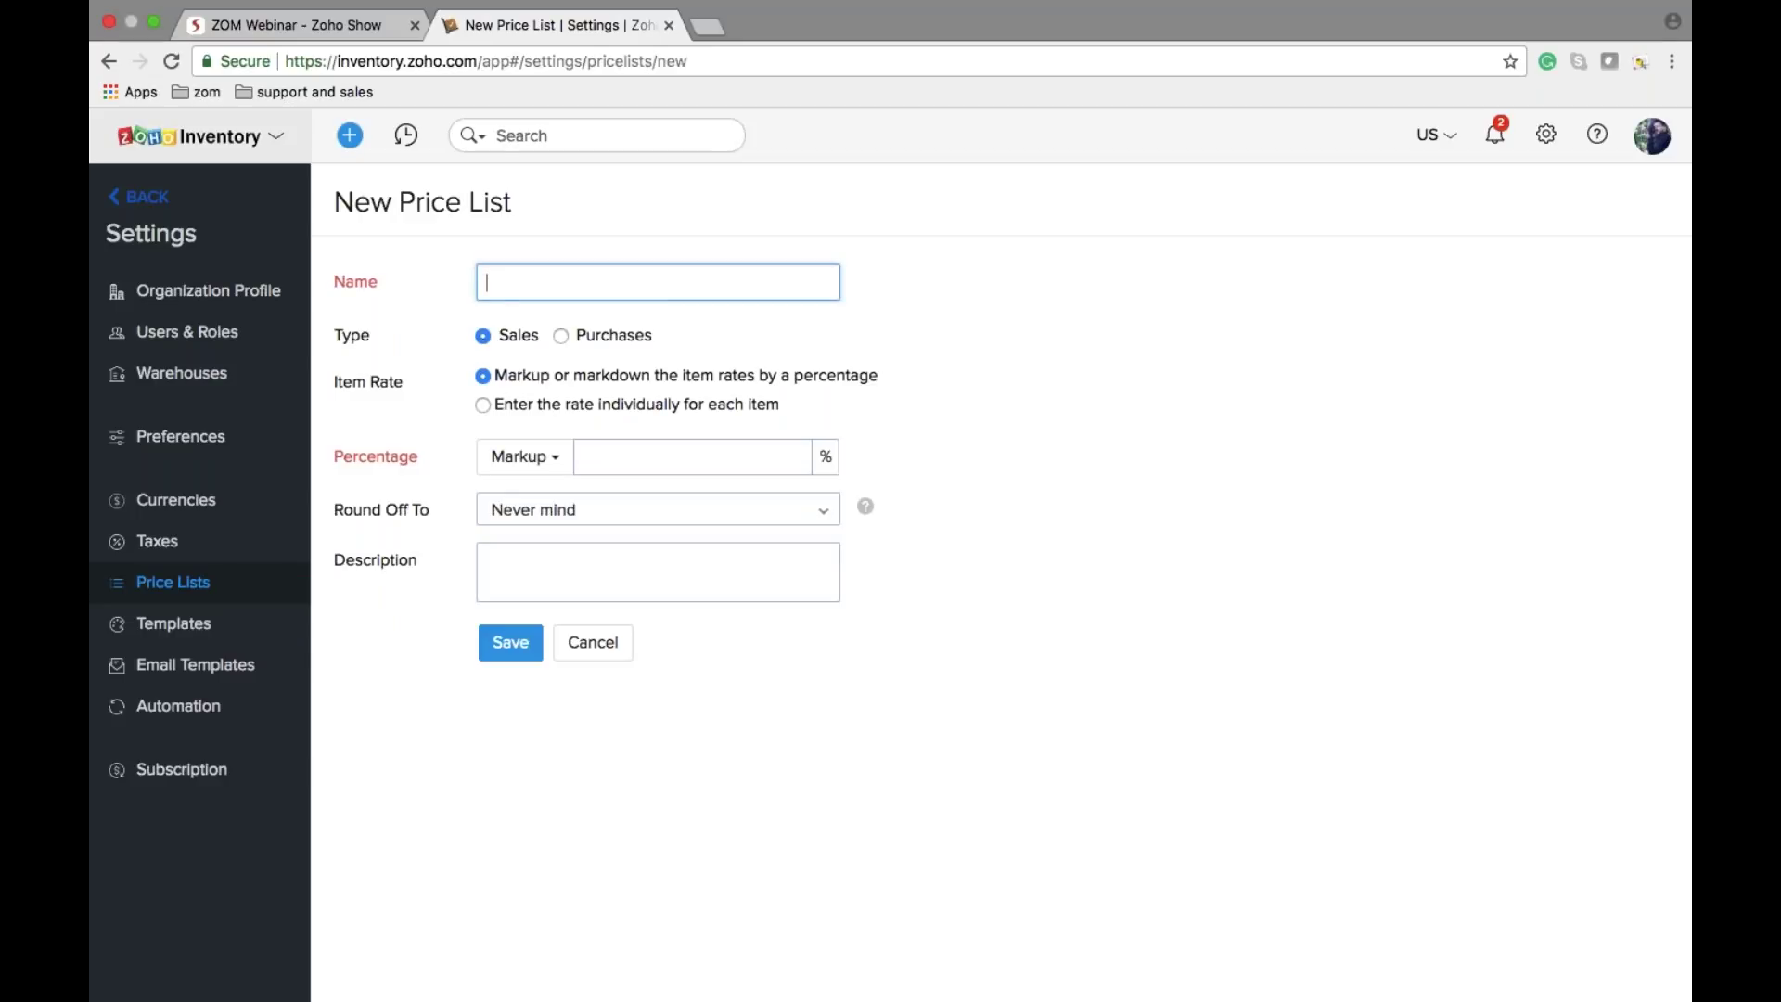
click(482, 404)
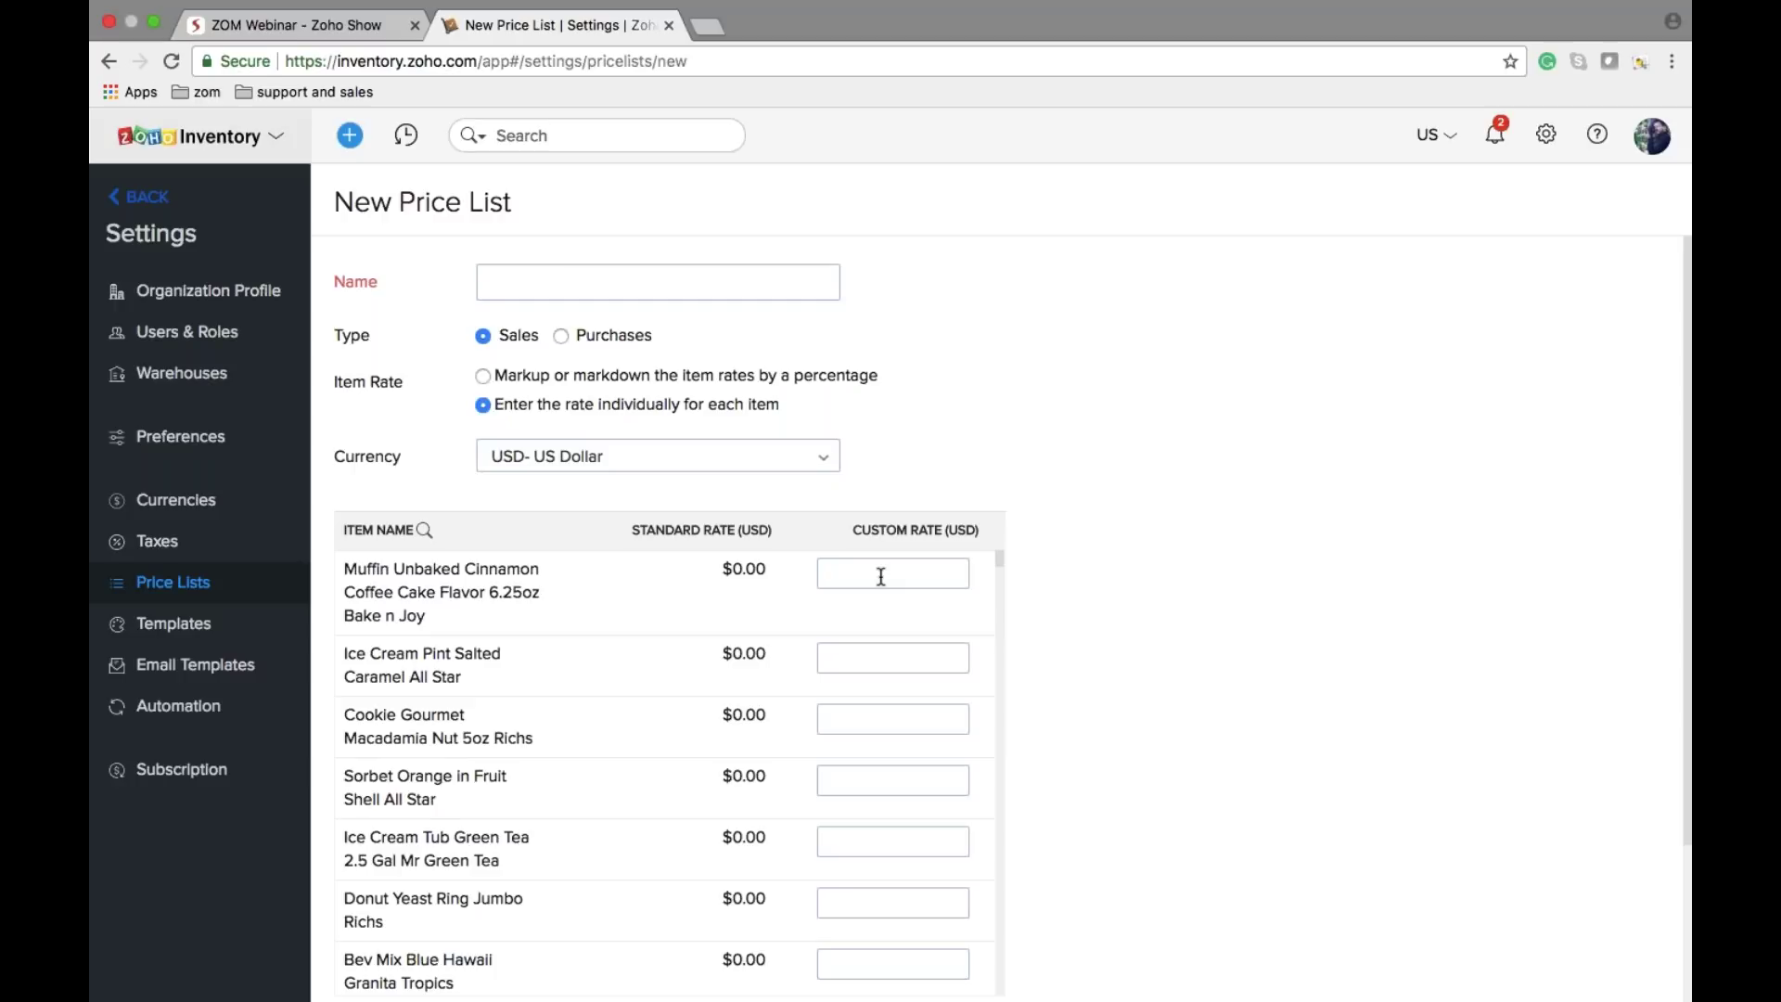
click(247, 621)
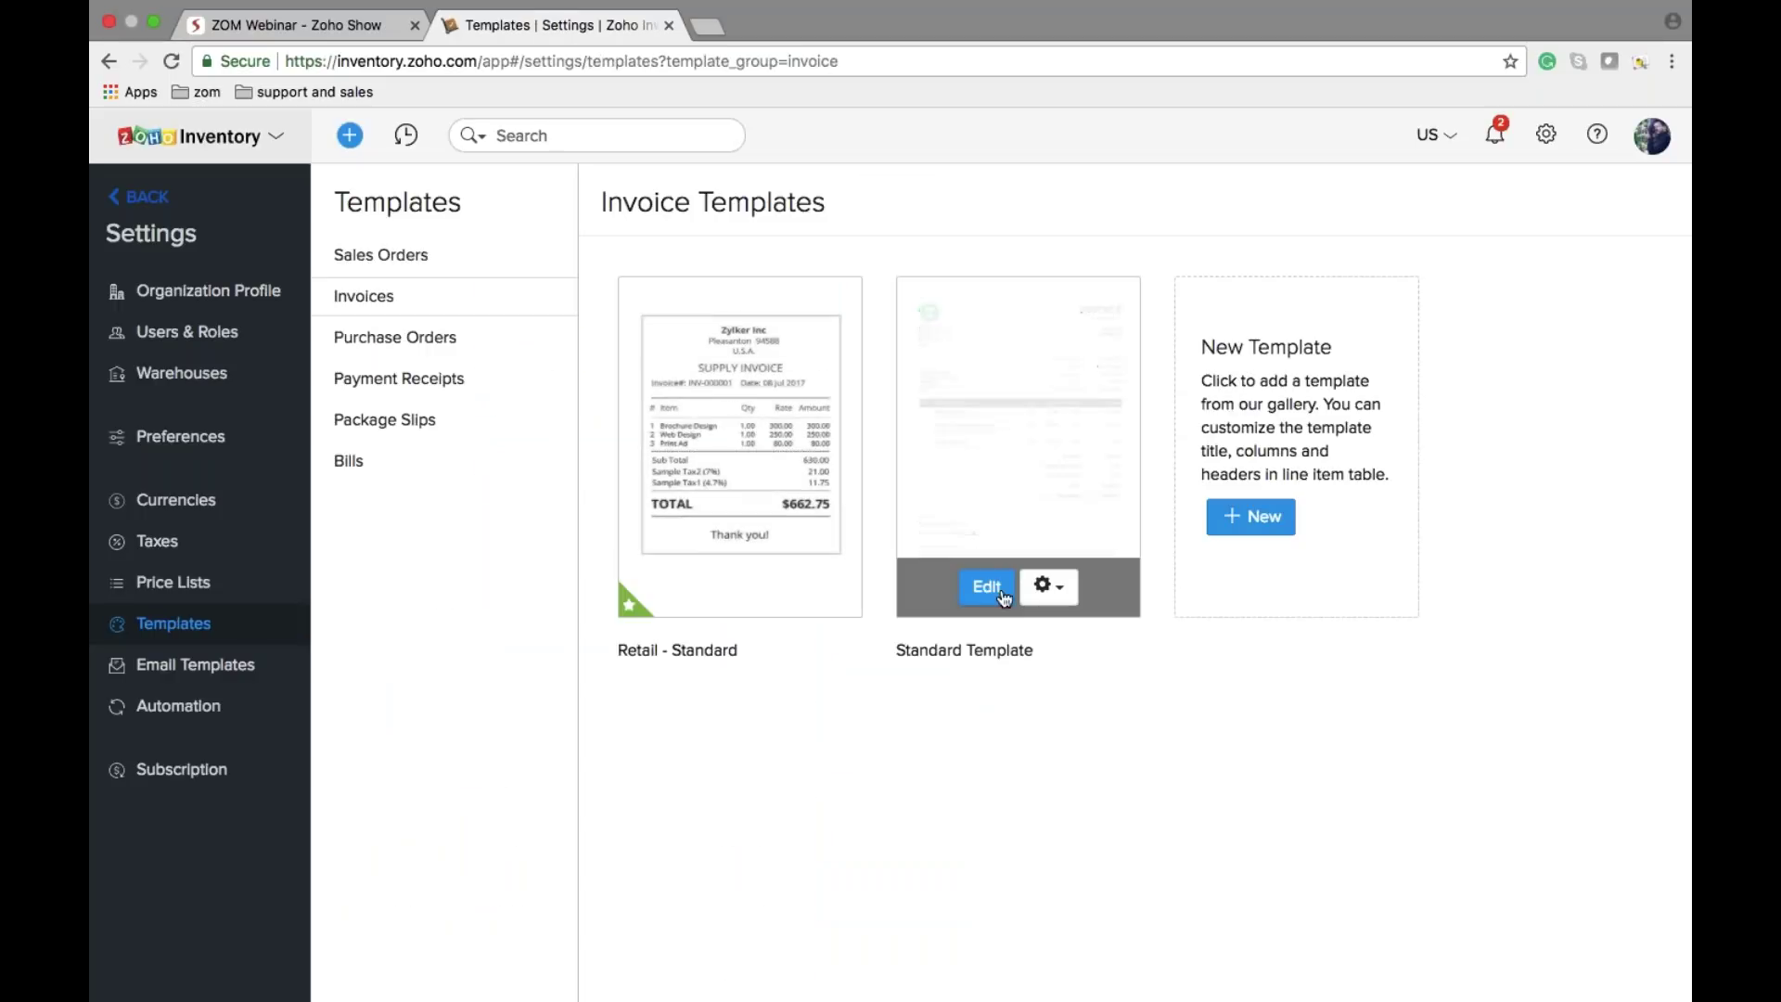
click(956, 589)
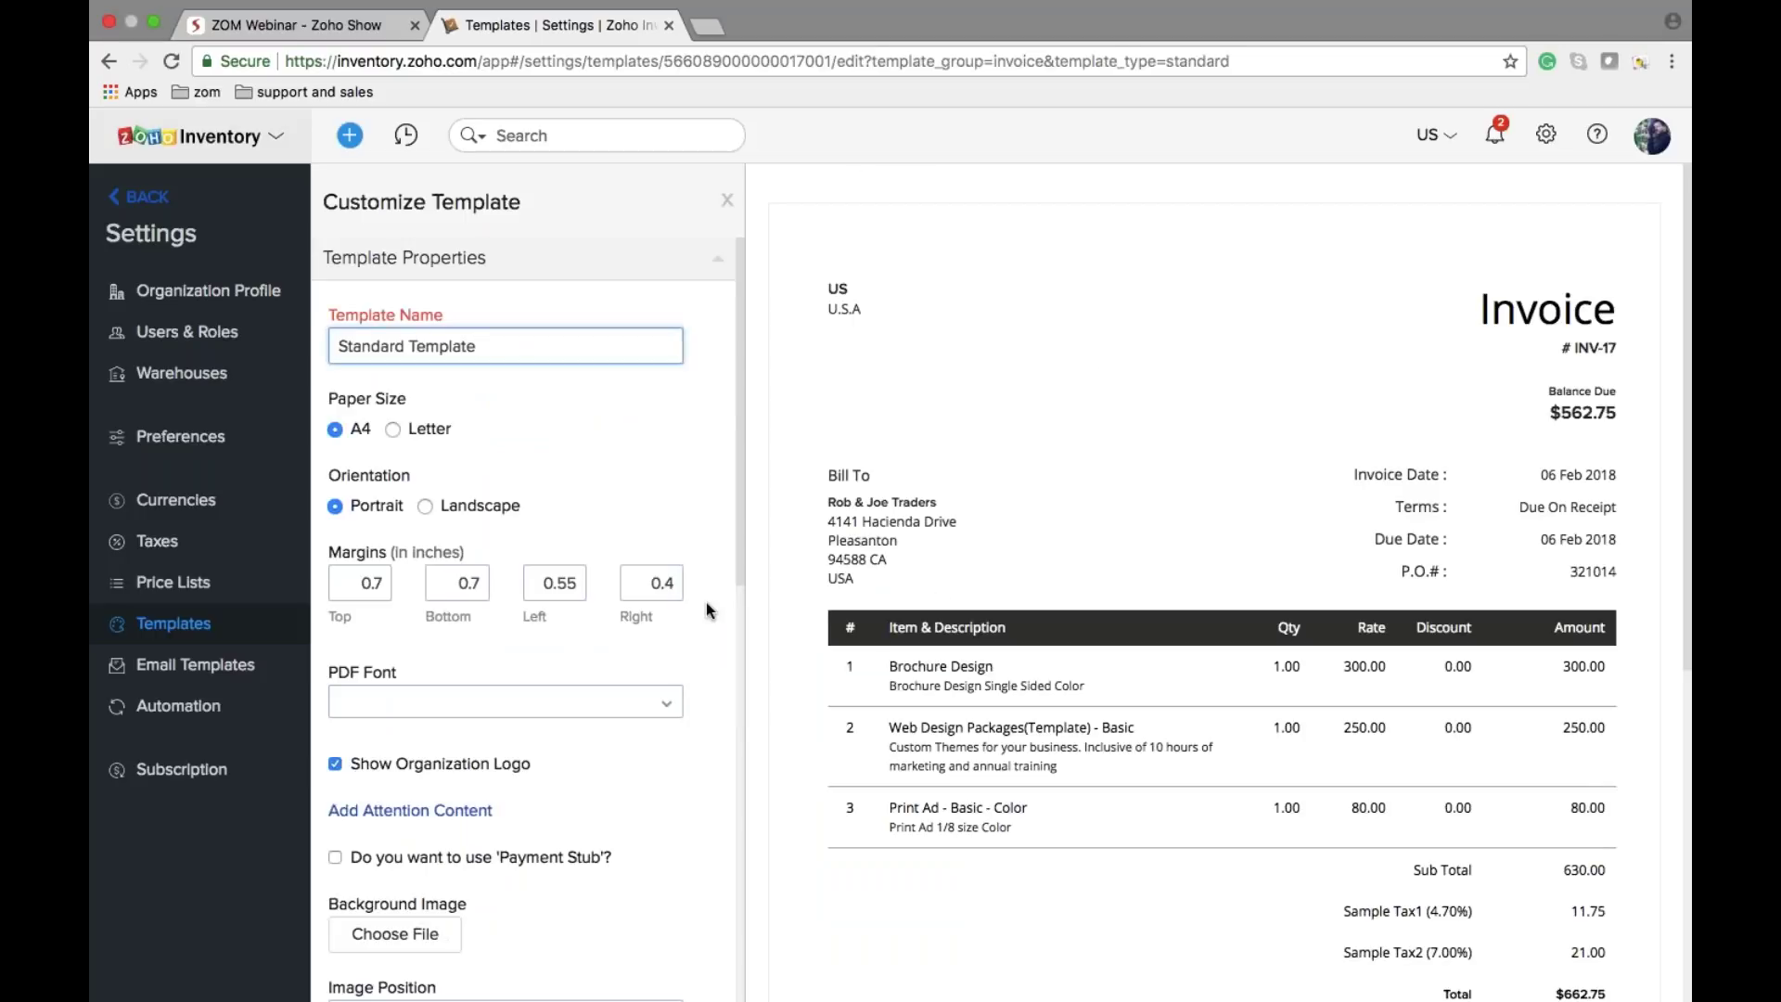
Step: Expand the Standard Template's Item Table settings, then view the Email Templates settings
scroll(499, 751, down, 5)
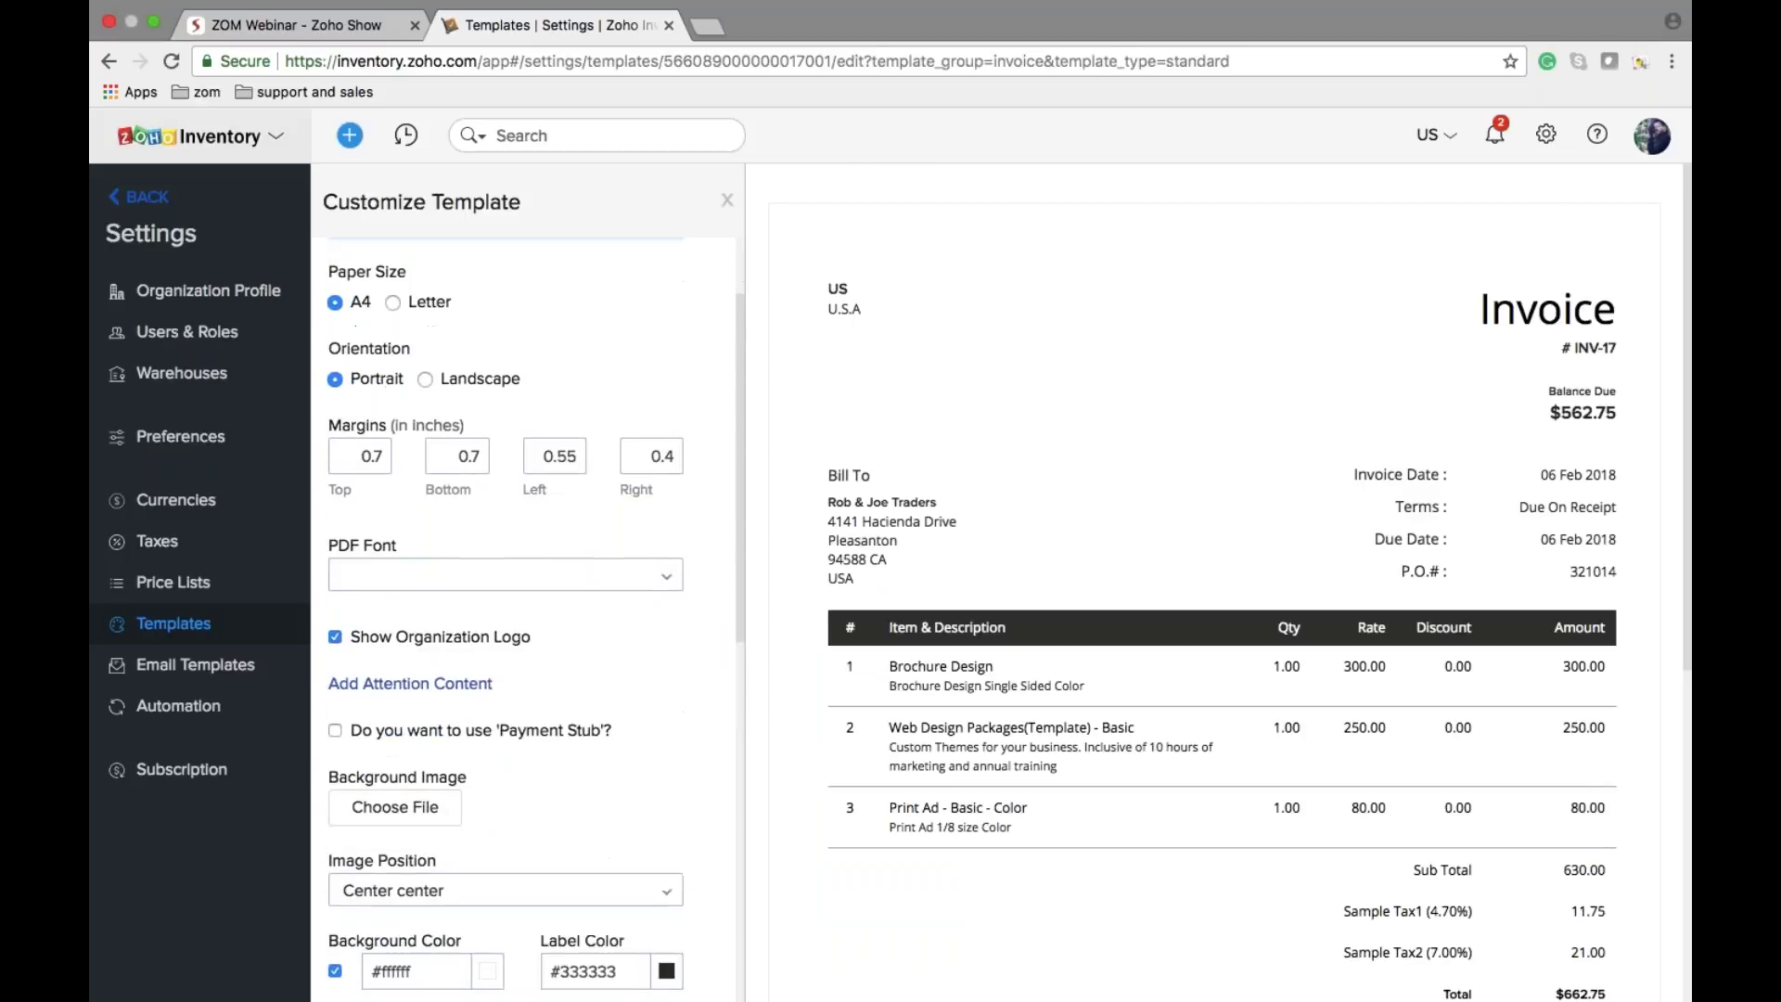
scroll(499, 751, down, 10)
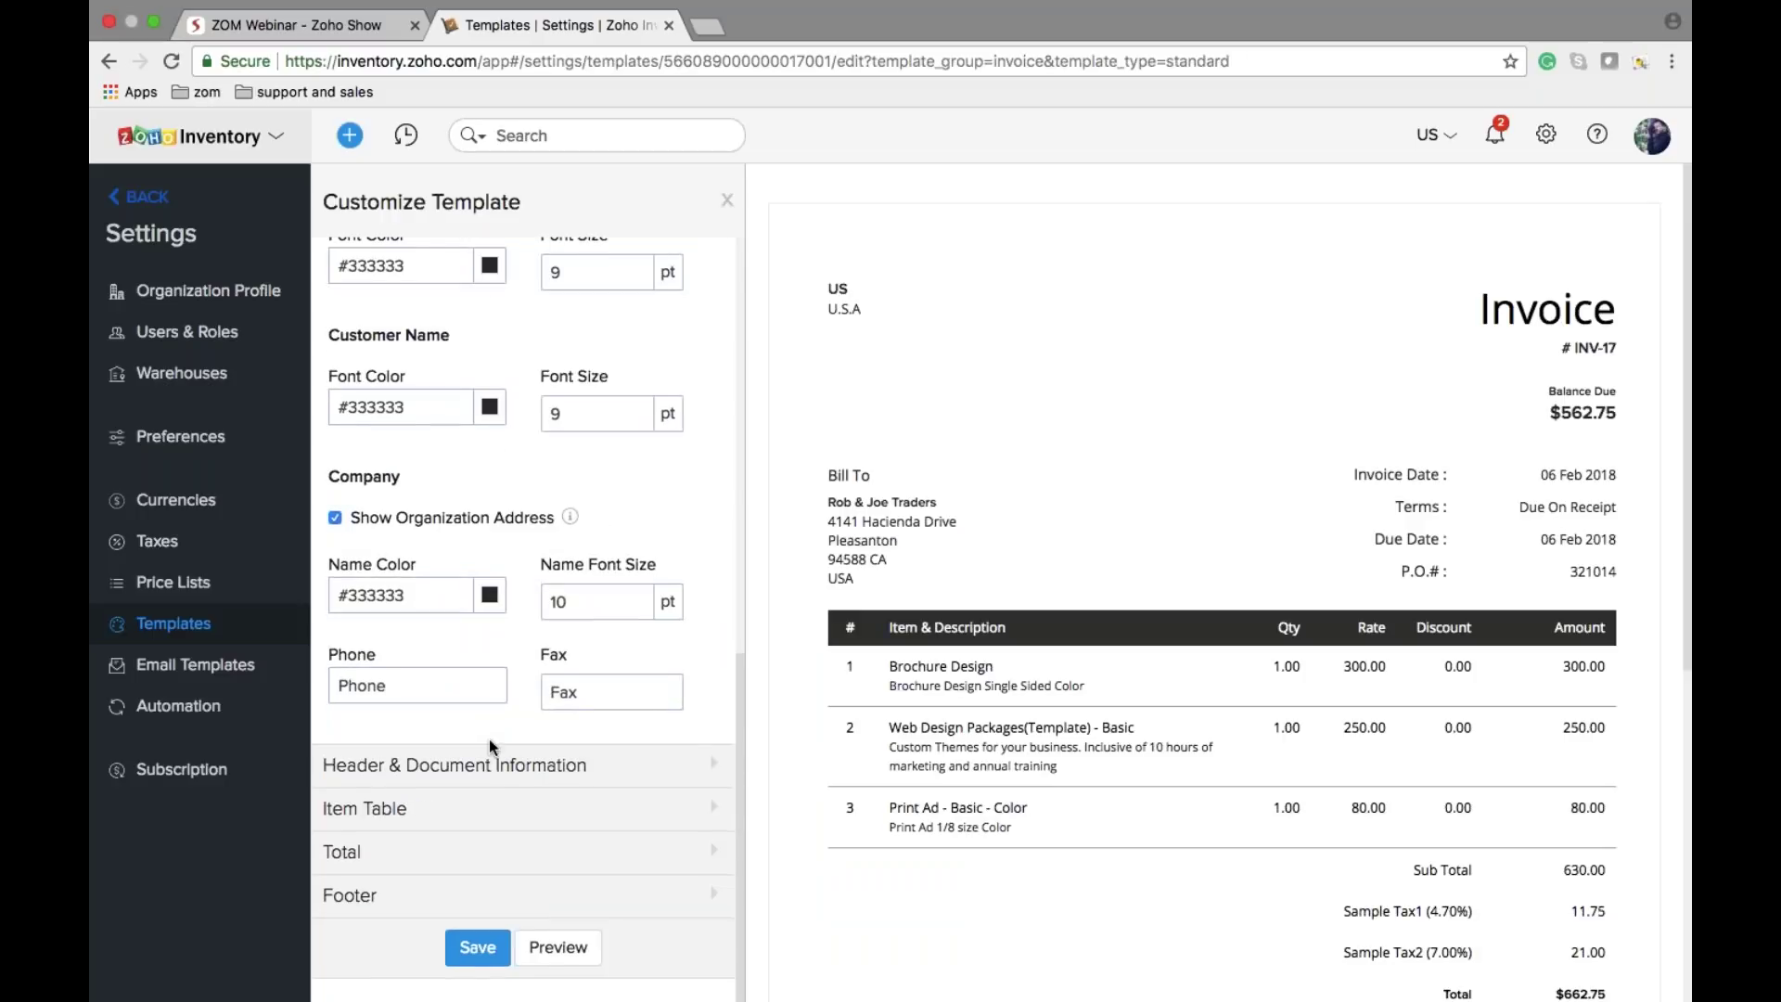
click(493, 814)
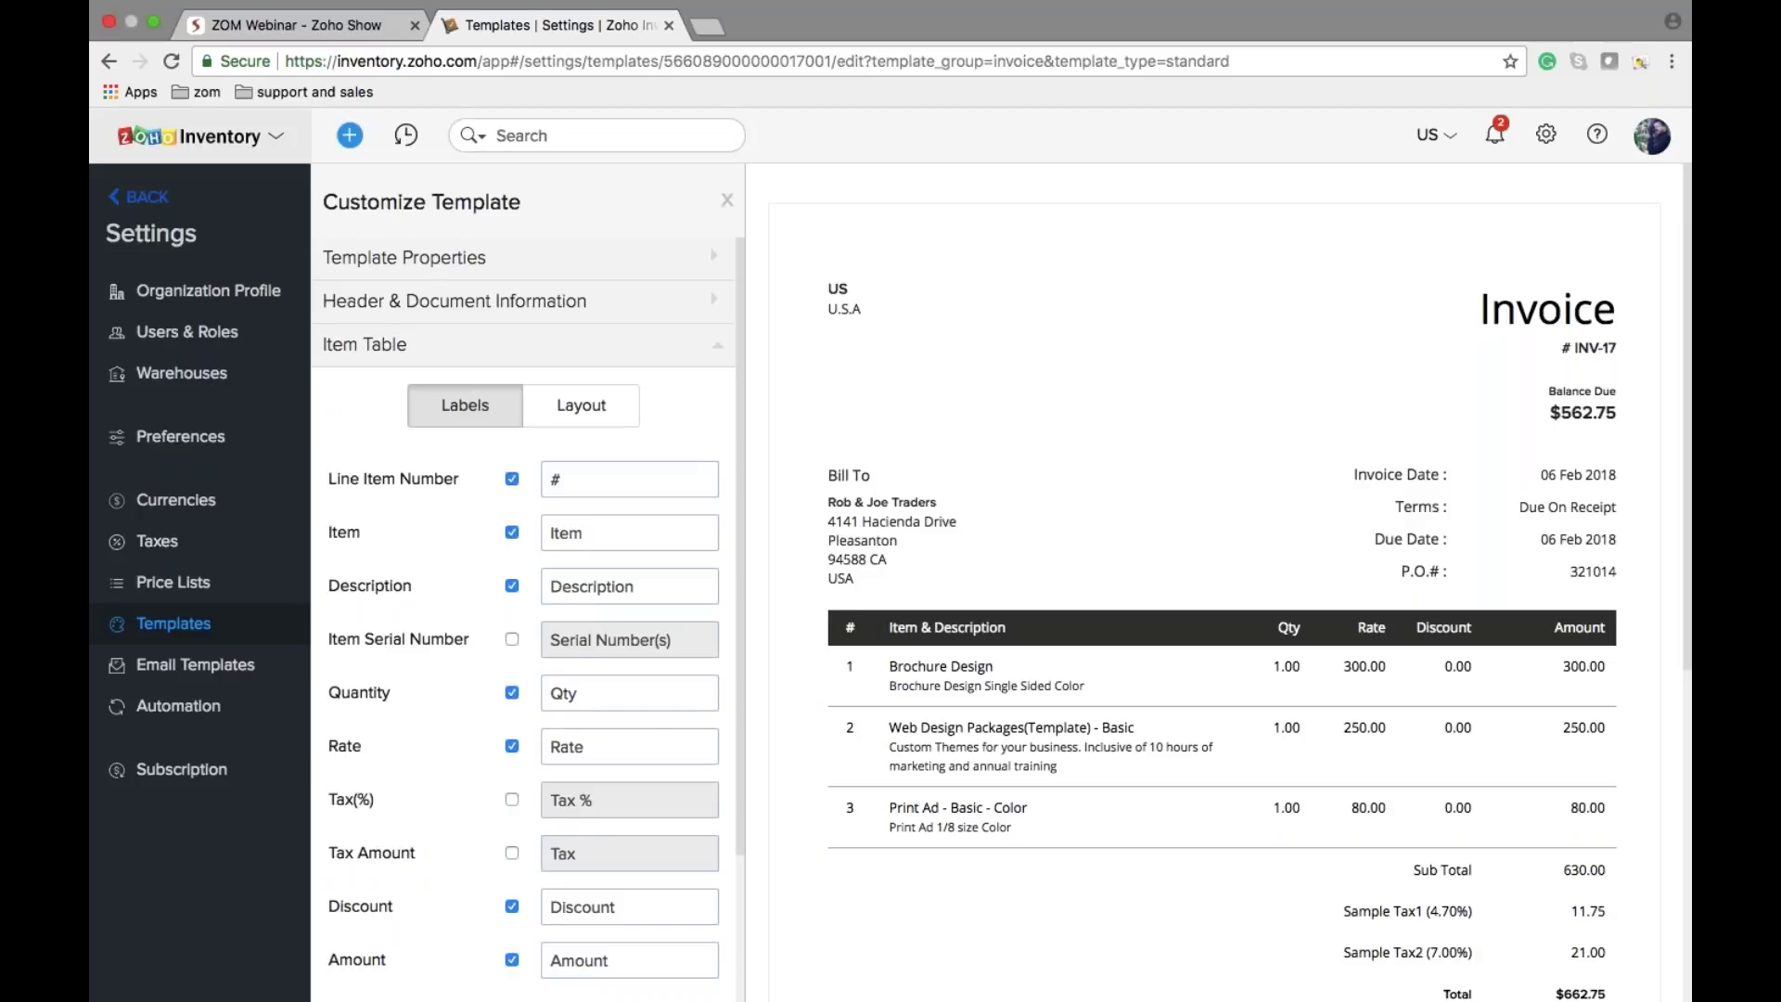
click(259, 668)
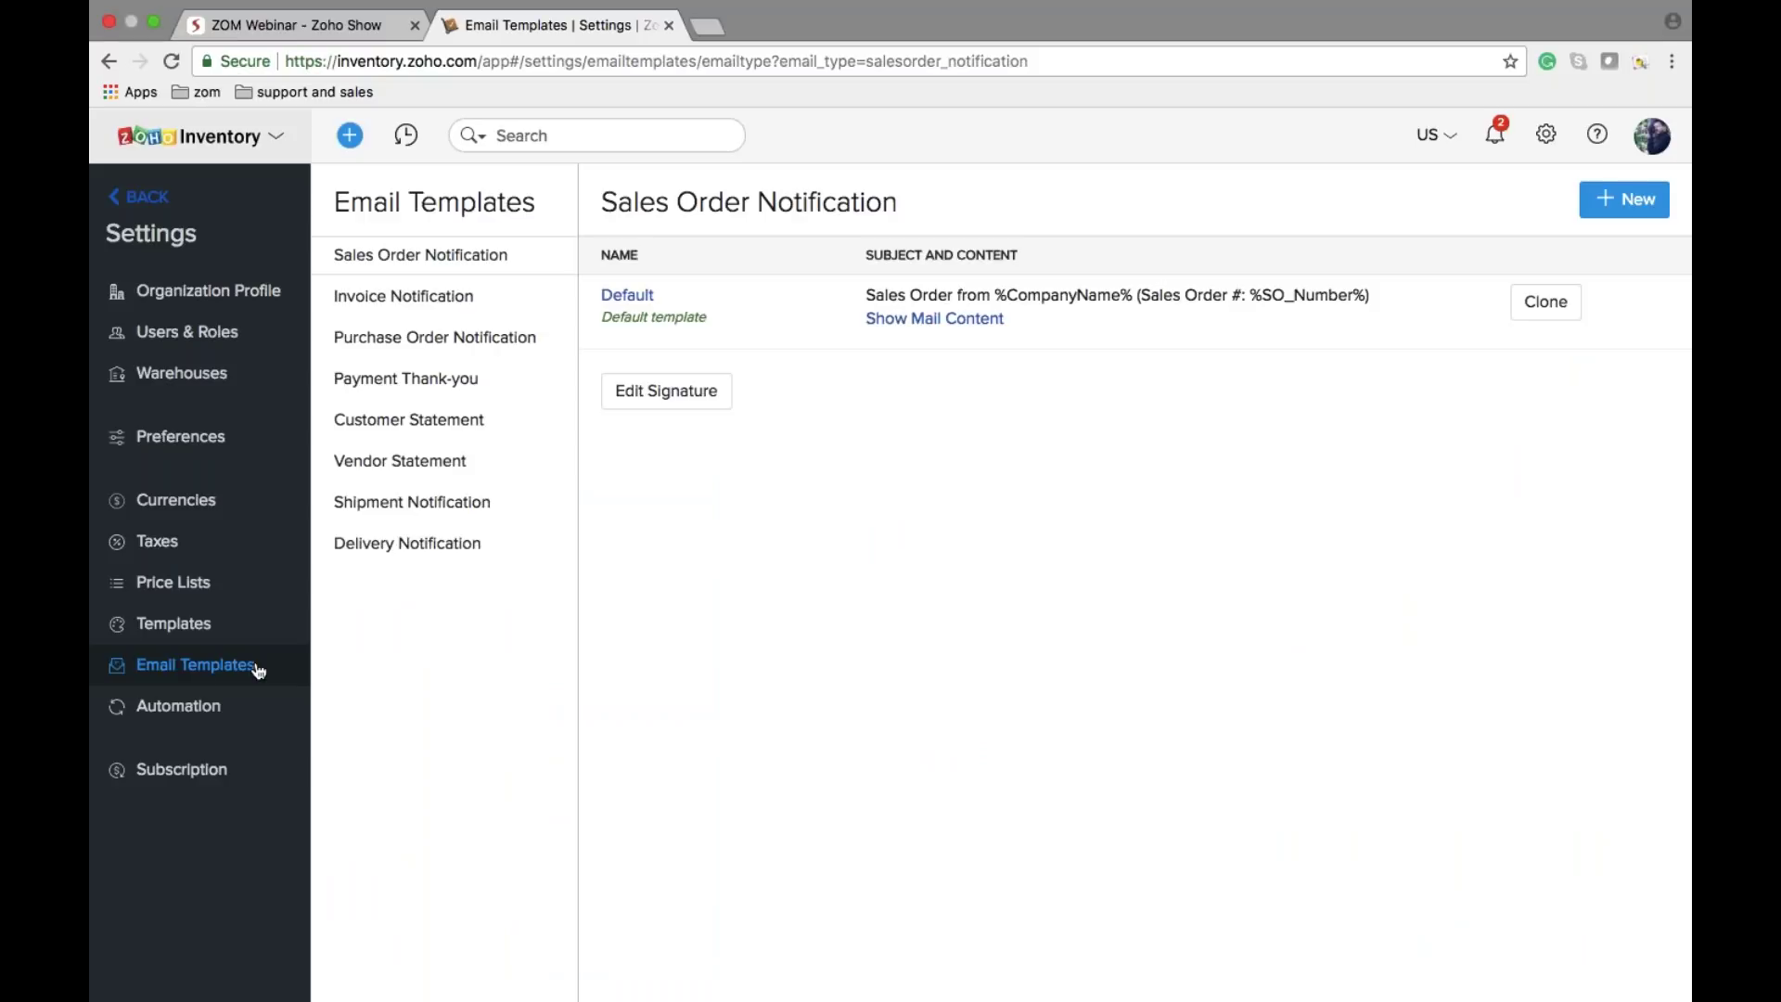
Step: Look over General preferences and address placeholders without changes, then view Branding preferences
click(200, 453)
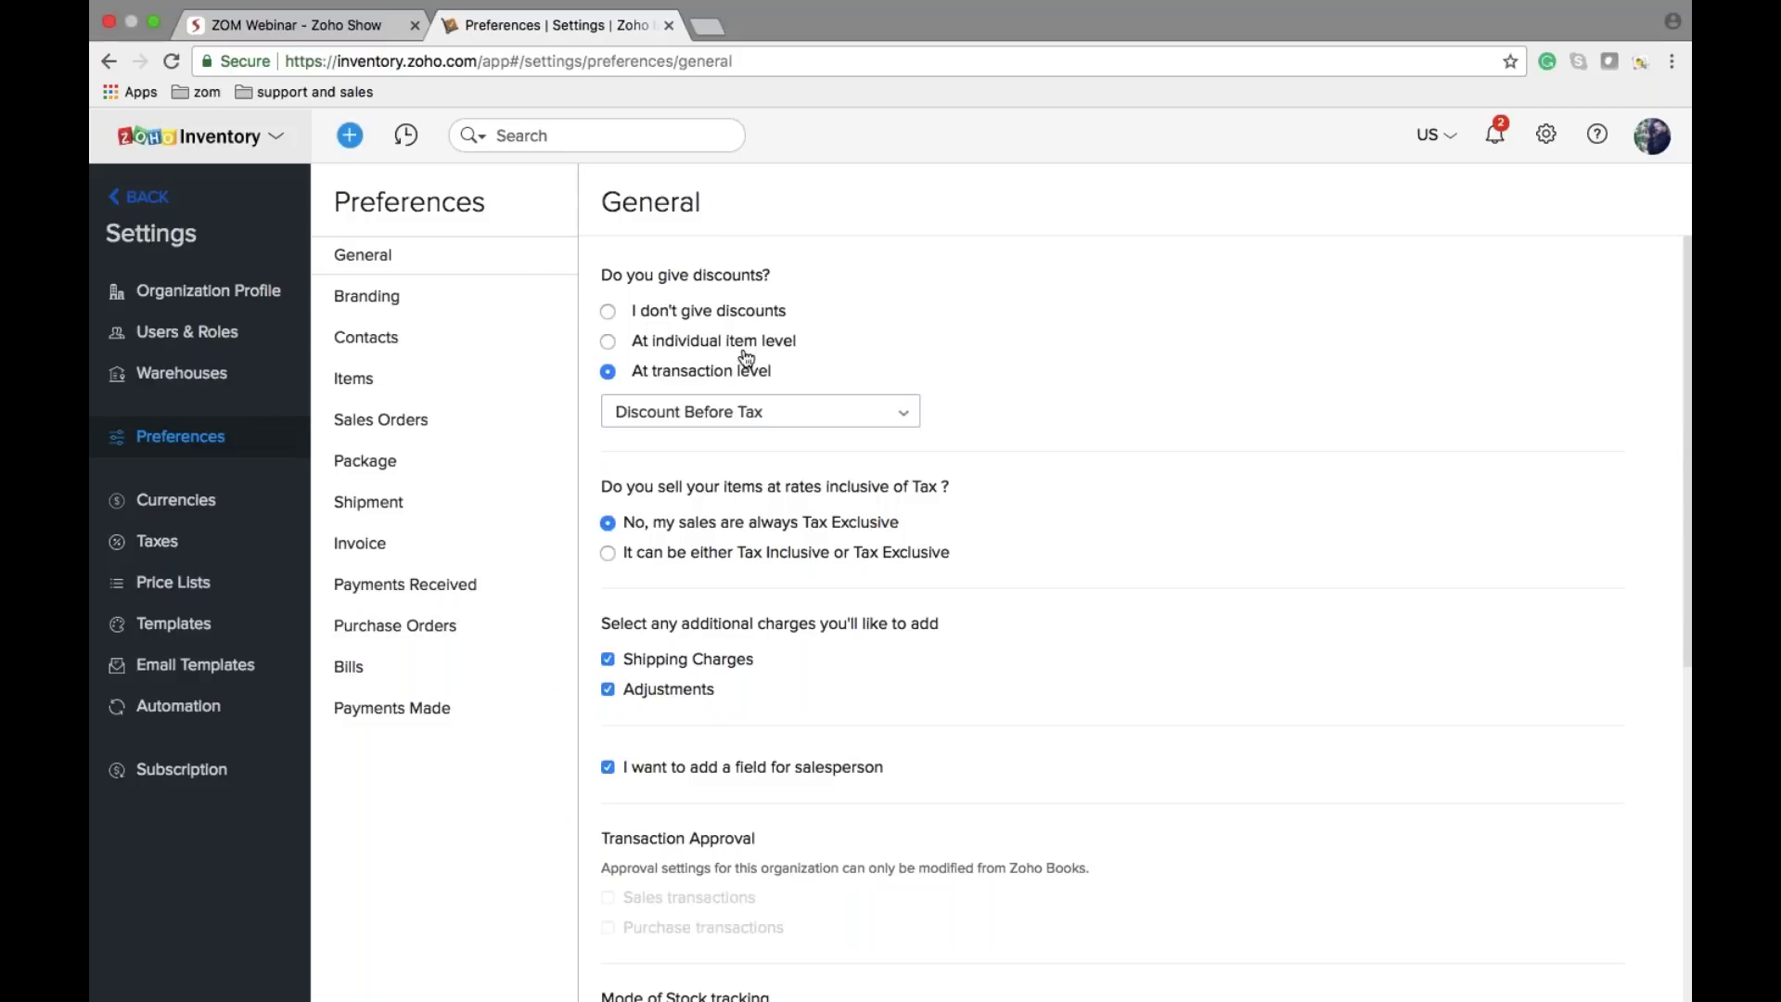
scroll(747, 359, down, 2)
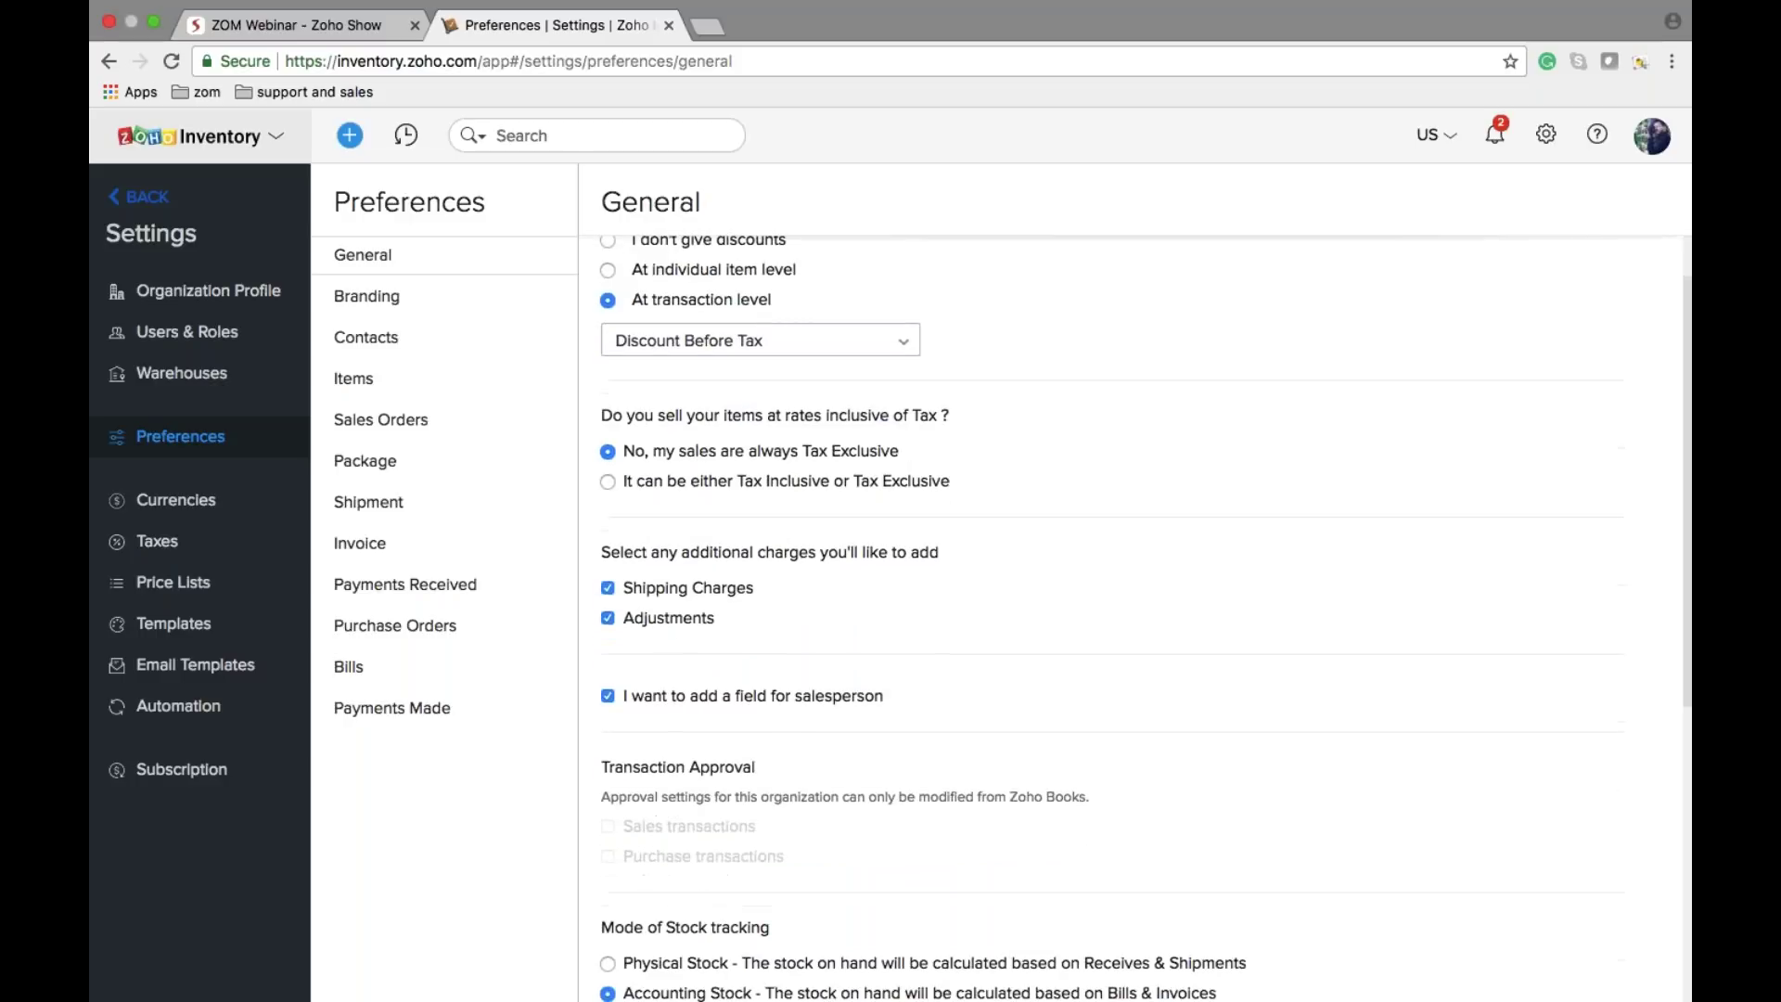
scroll(1141, 612, down, 10)
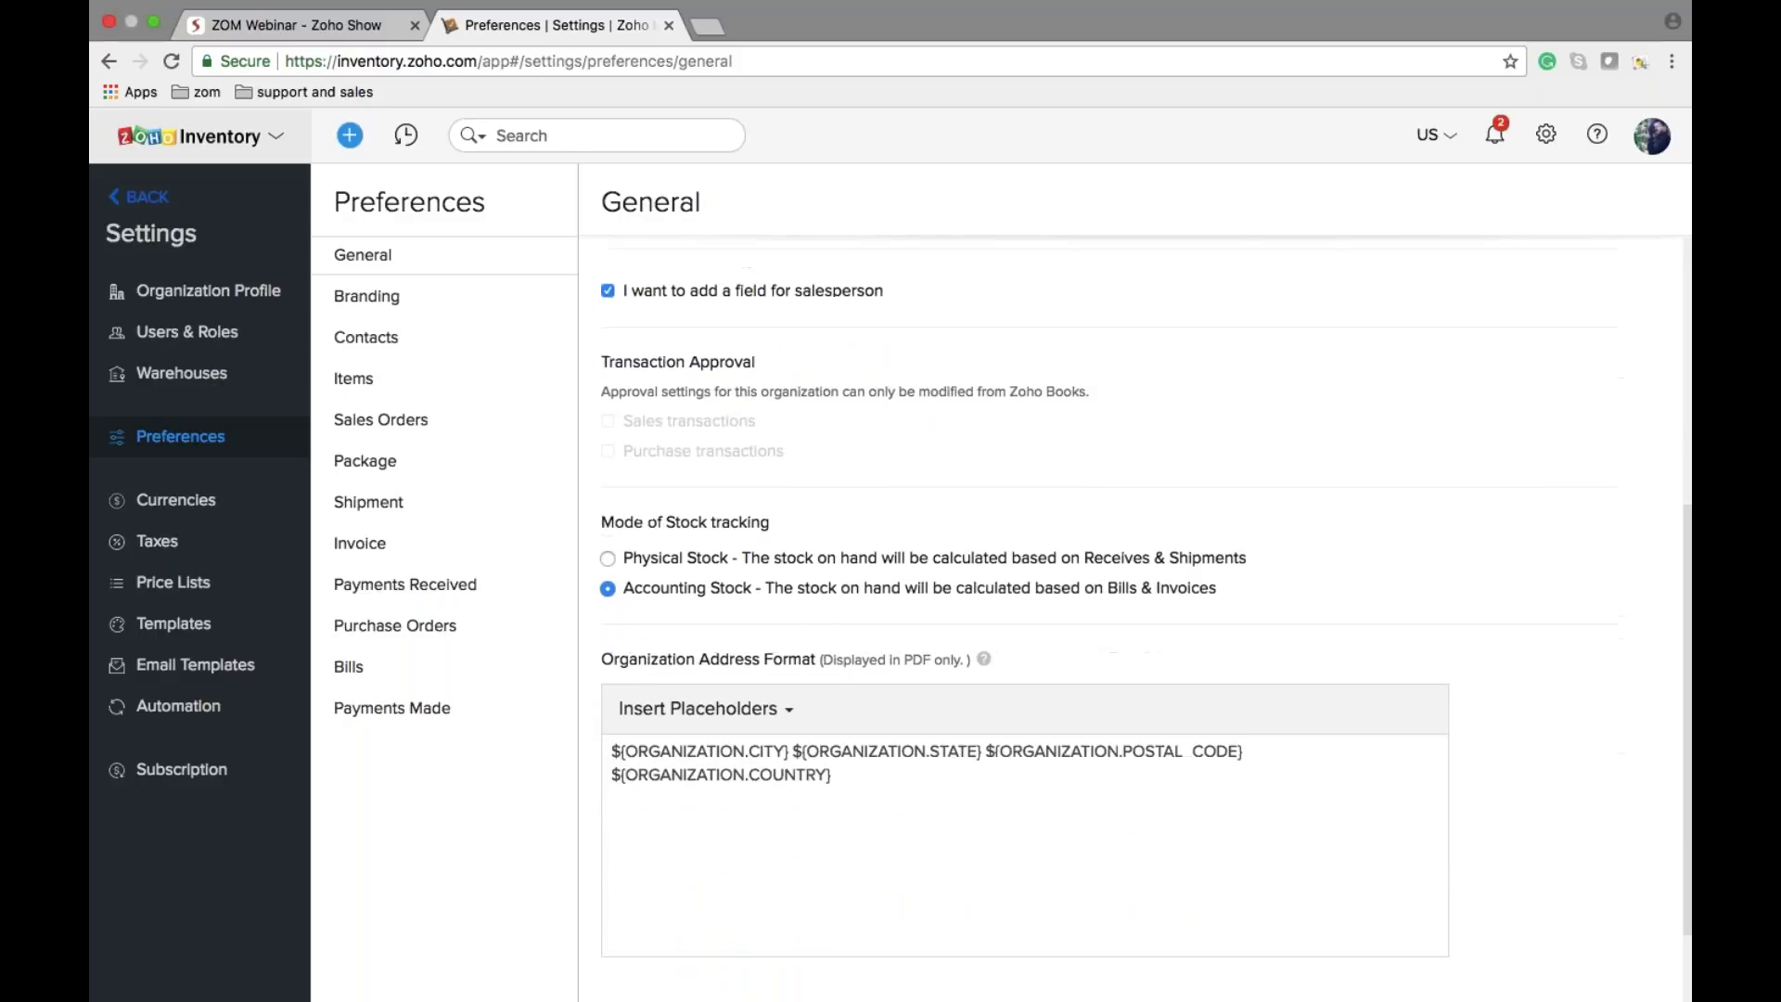
scroll(1141, 612, down, 3)
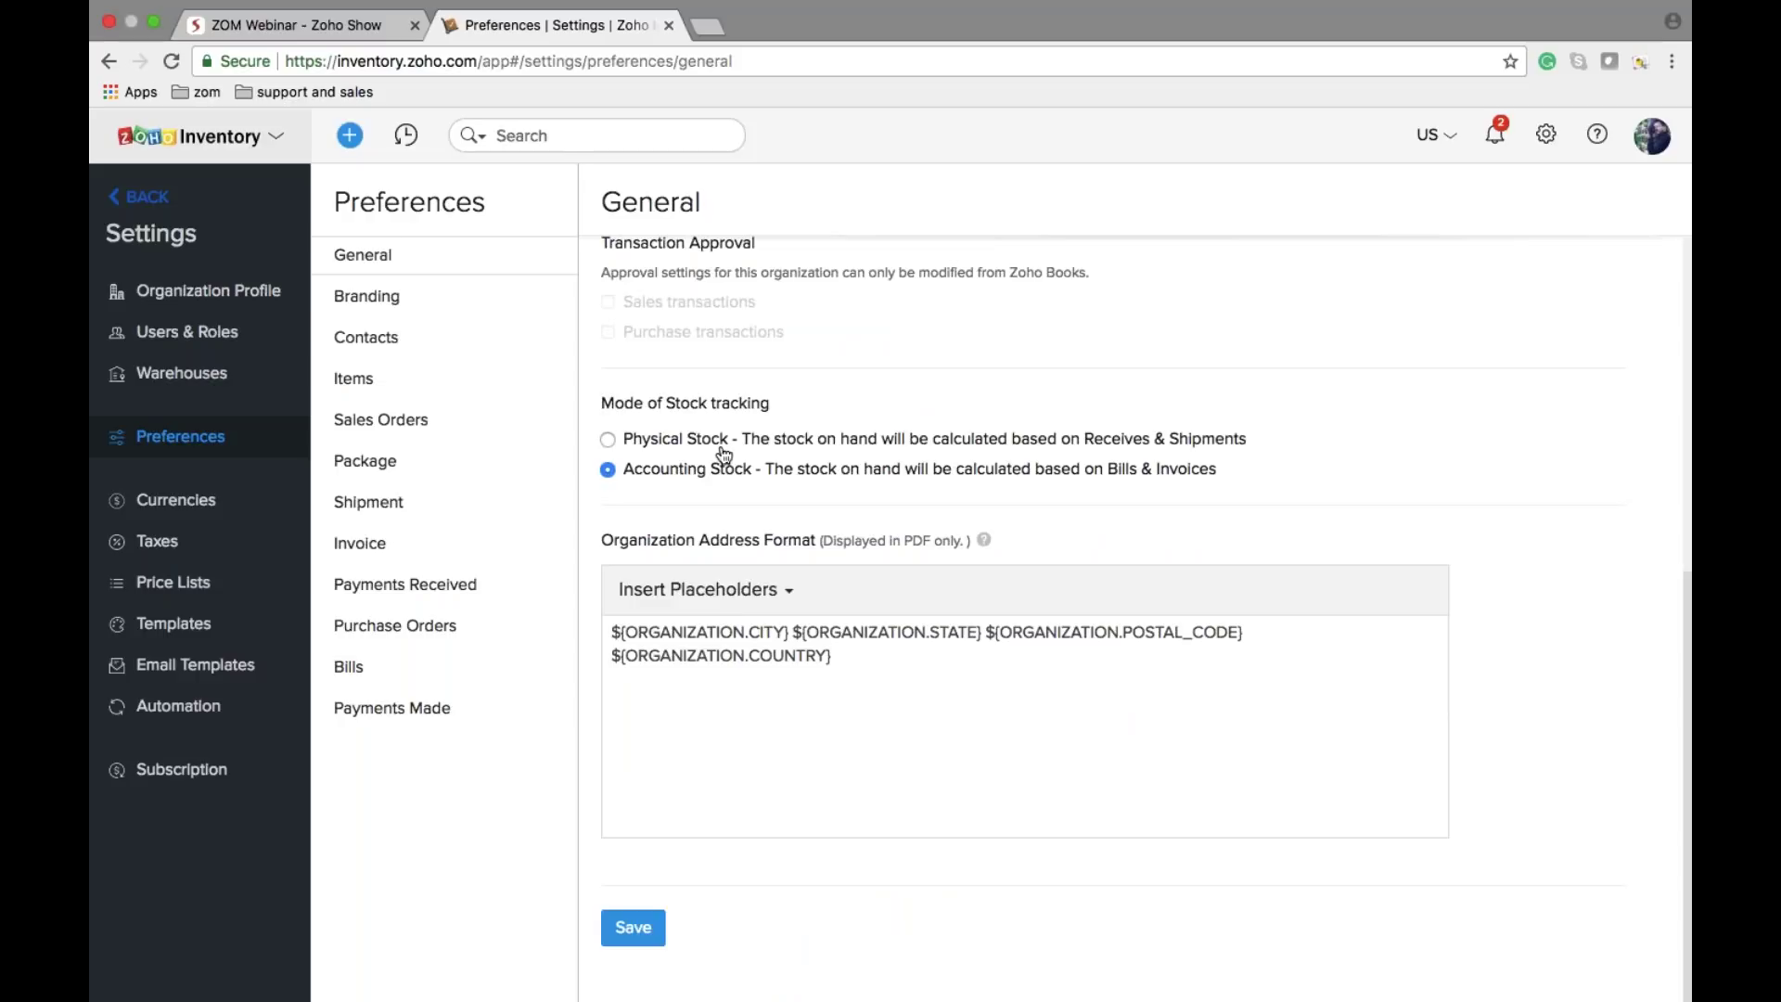
click(702, 589)
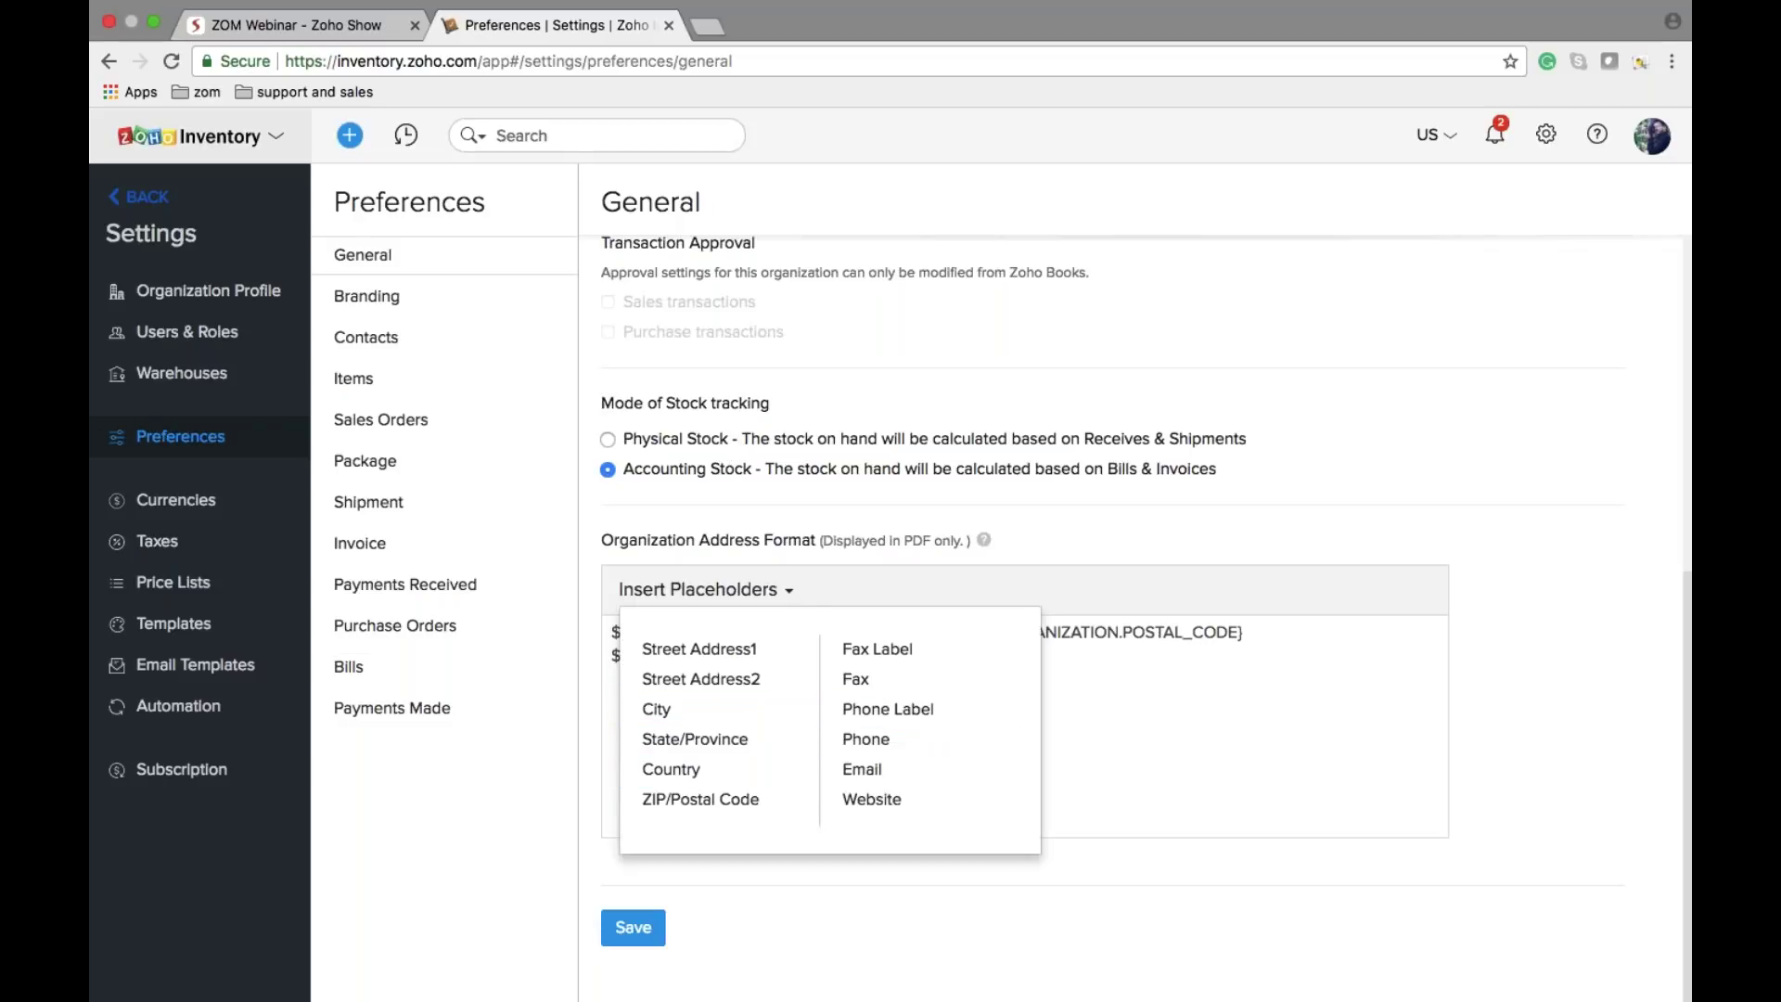
key(Escape)
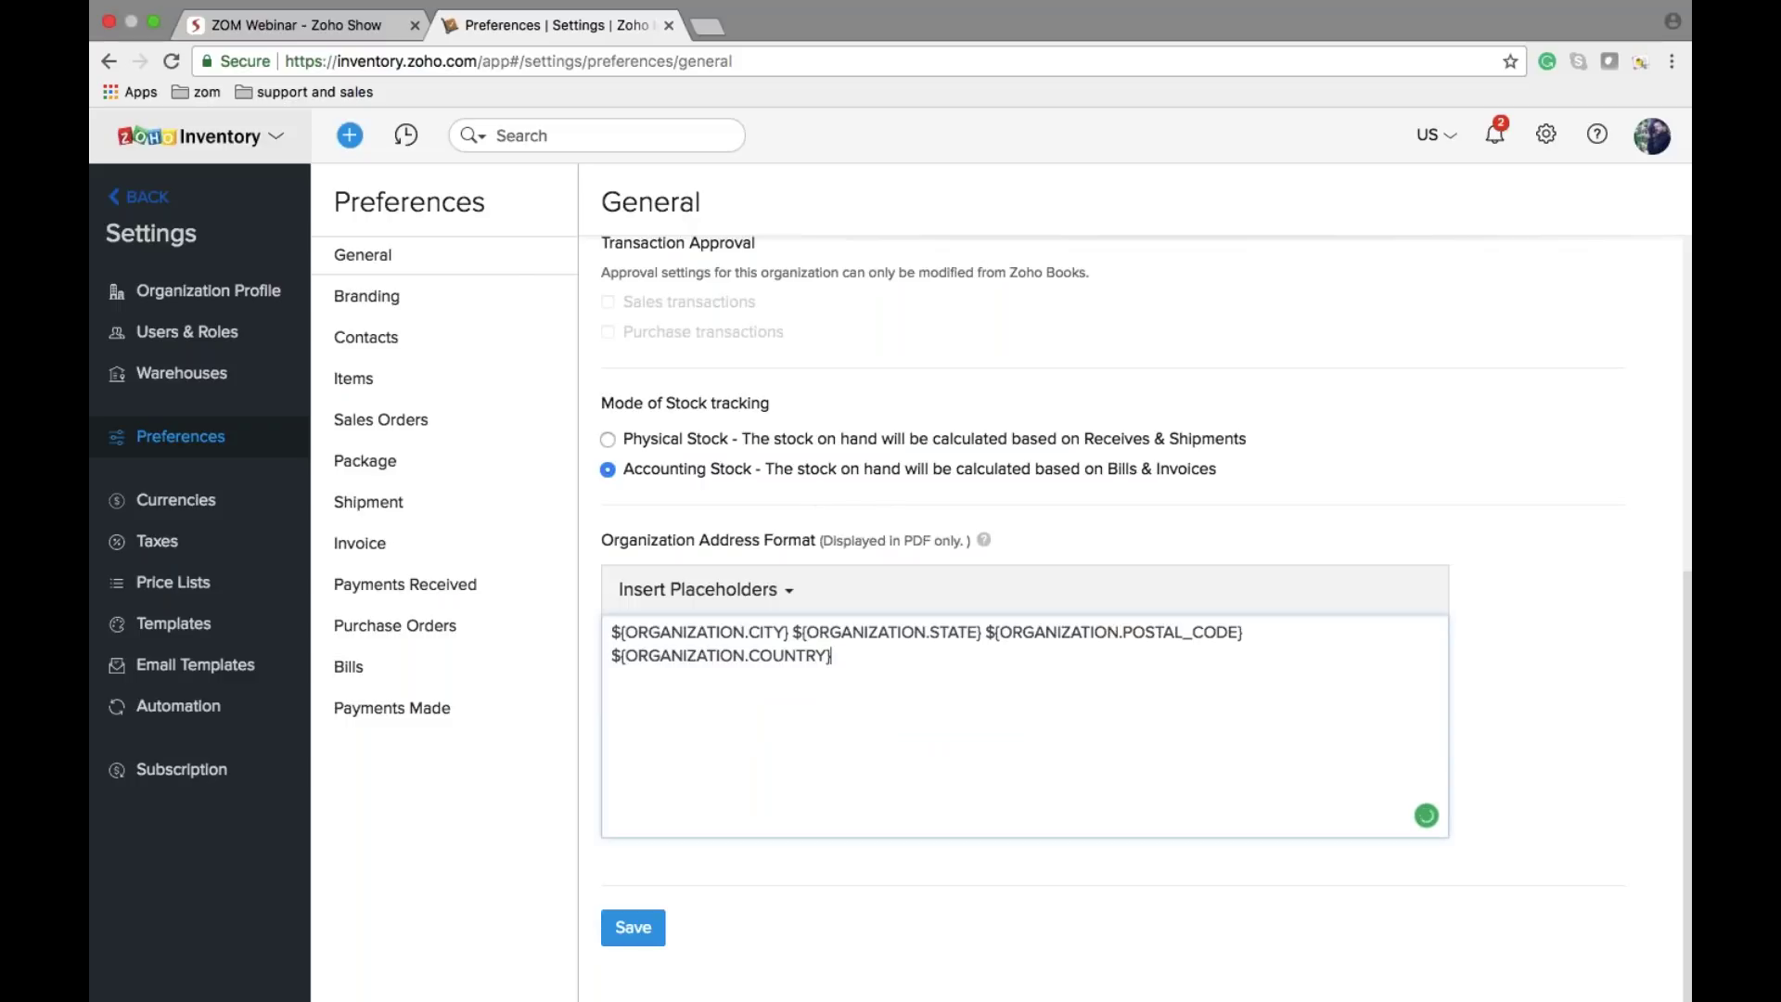
click(455, 313)
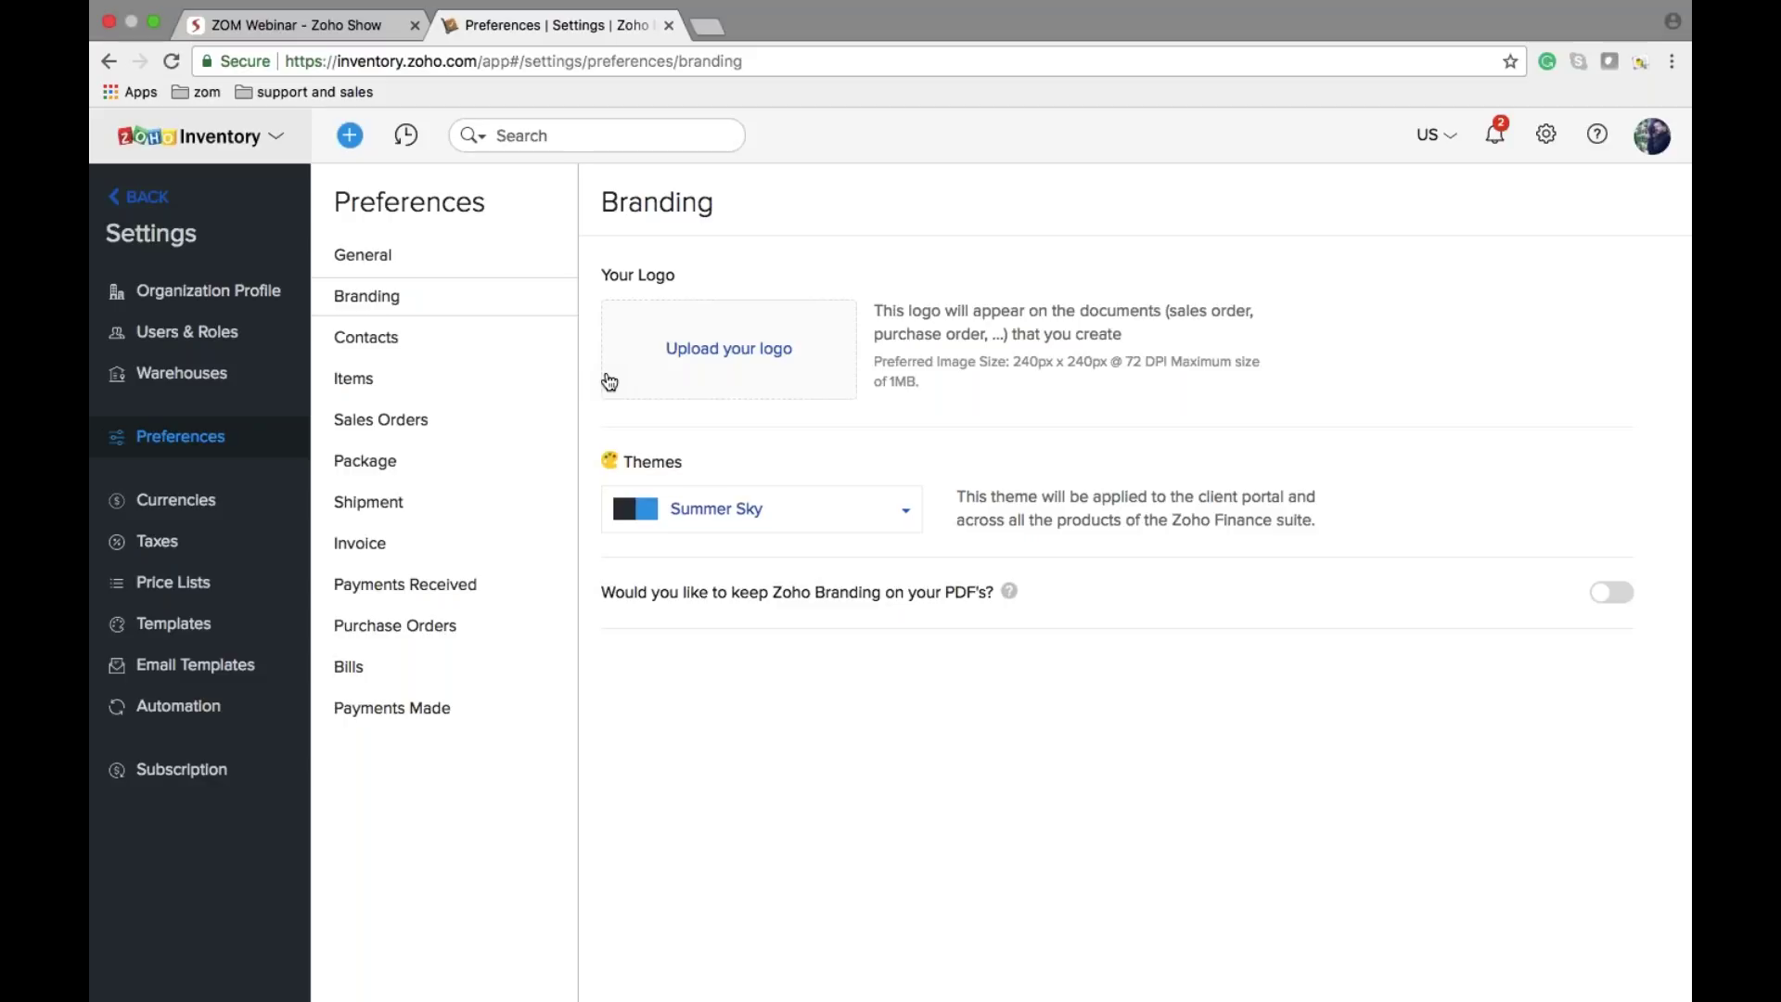
Step: Browse data types for a new contact custom field, discard it, and review Items preferences
click(436, 357)
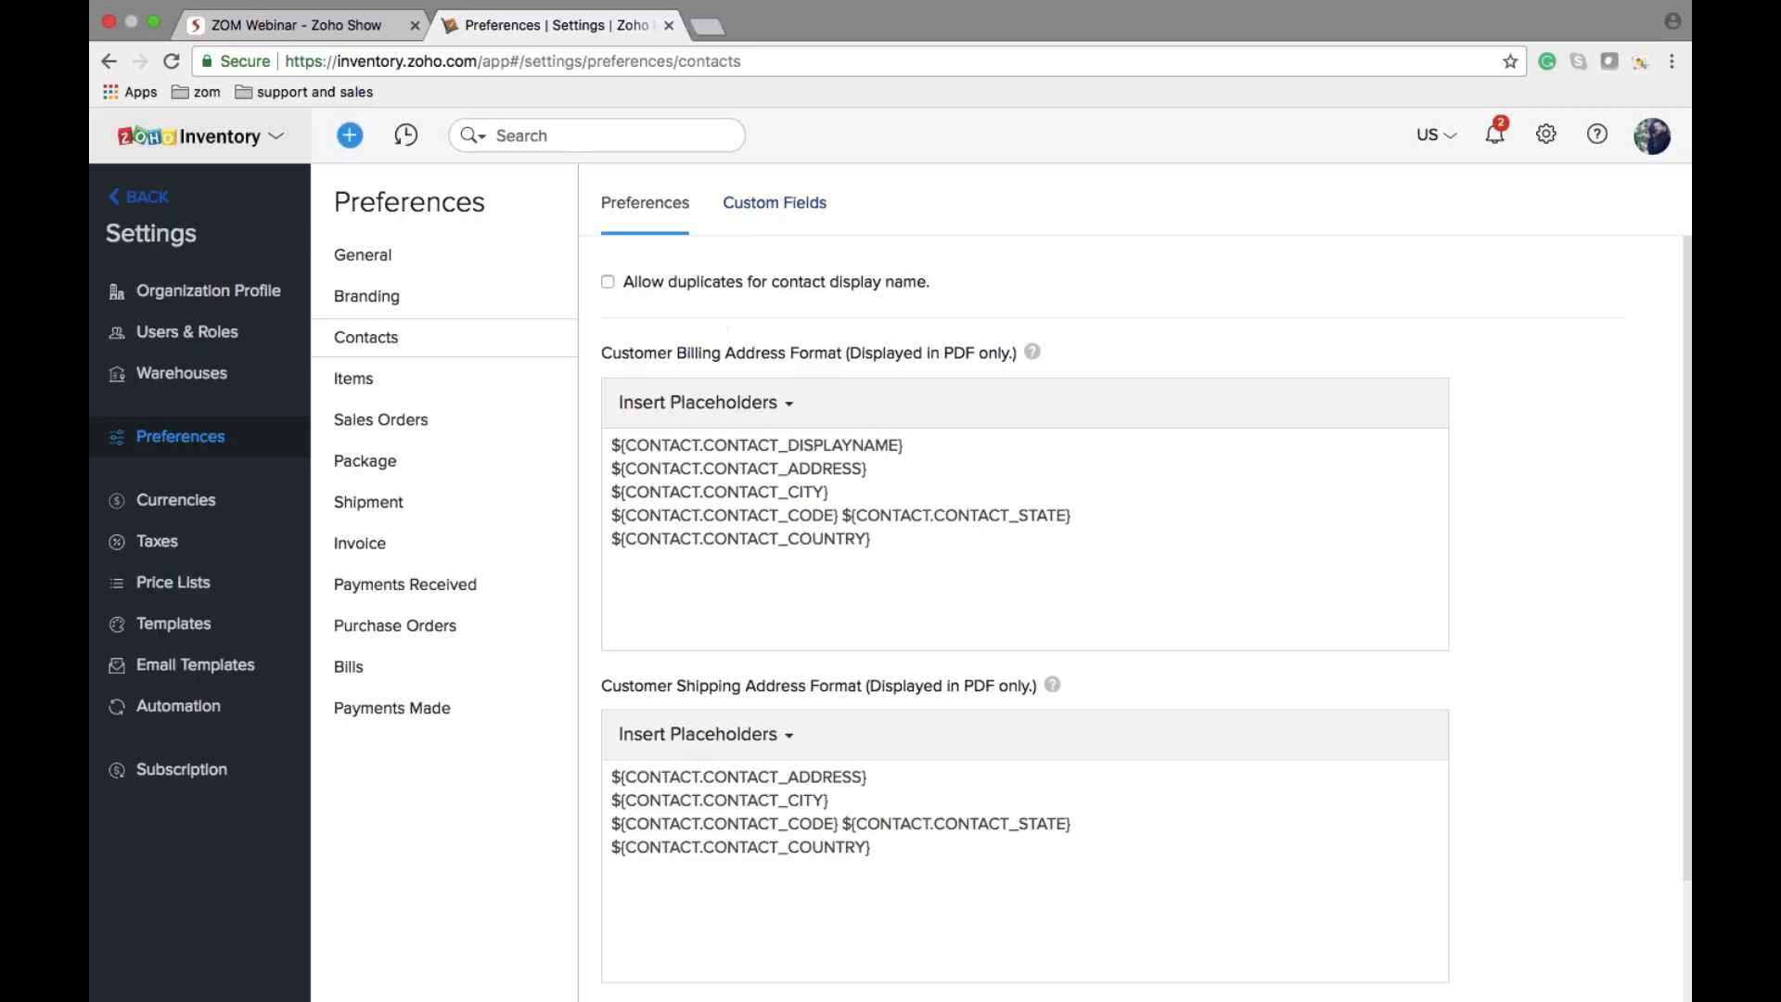
click(780, 201)
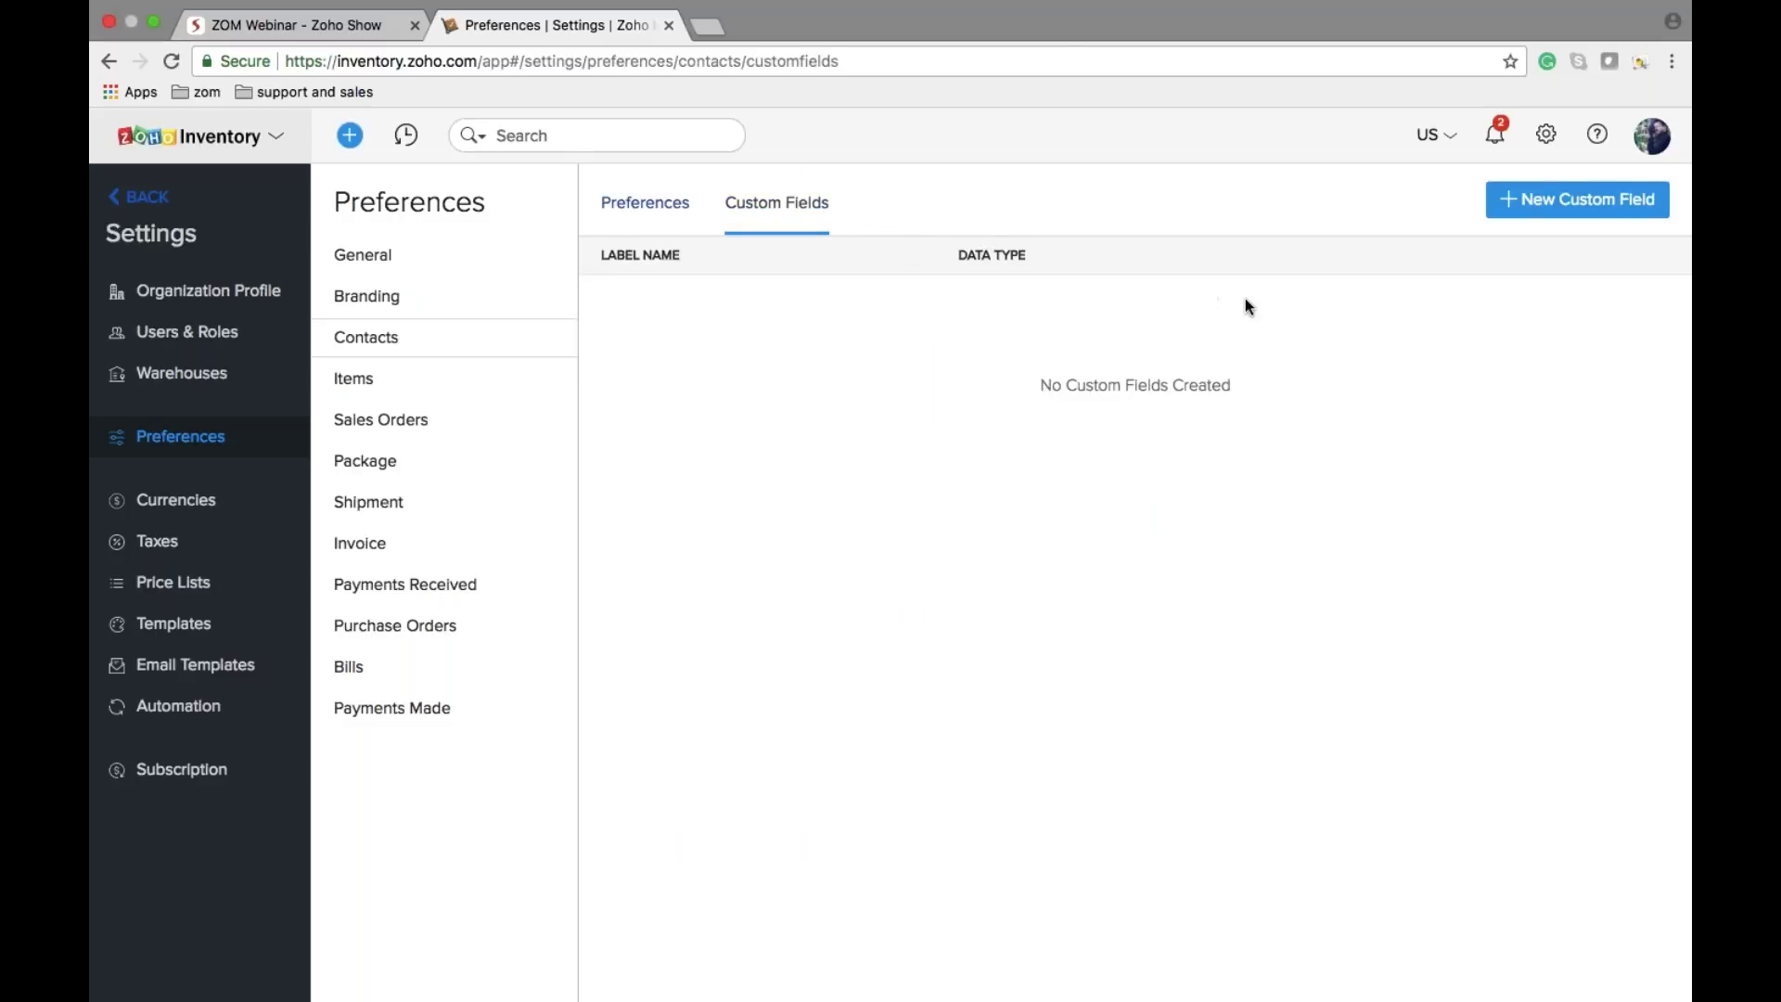
click(1512, 208)
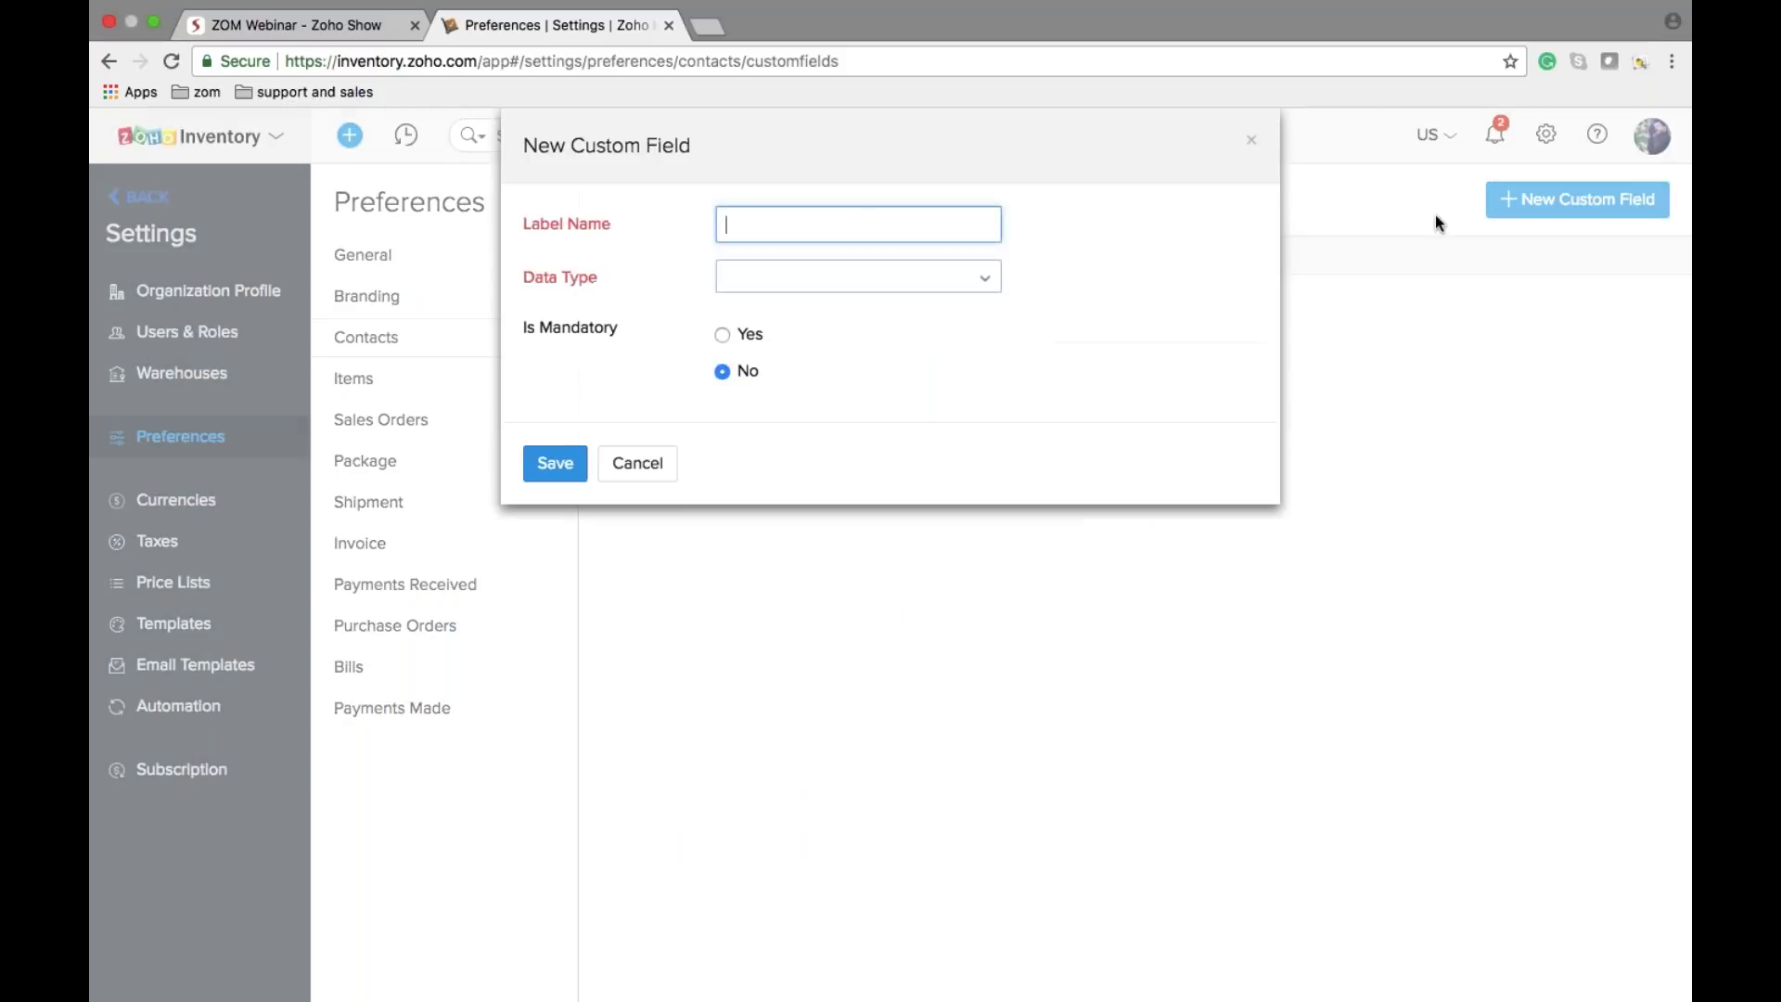
click(844, 277)
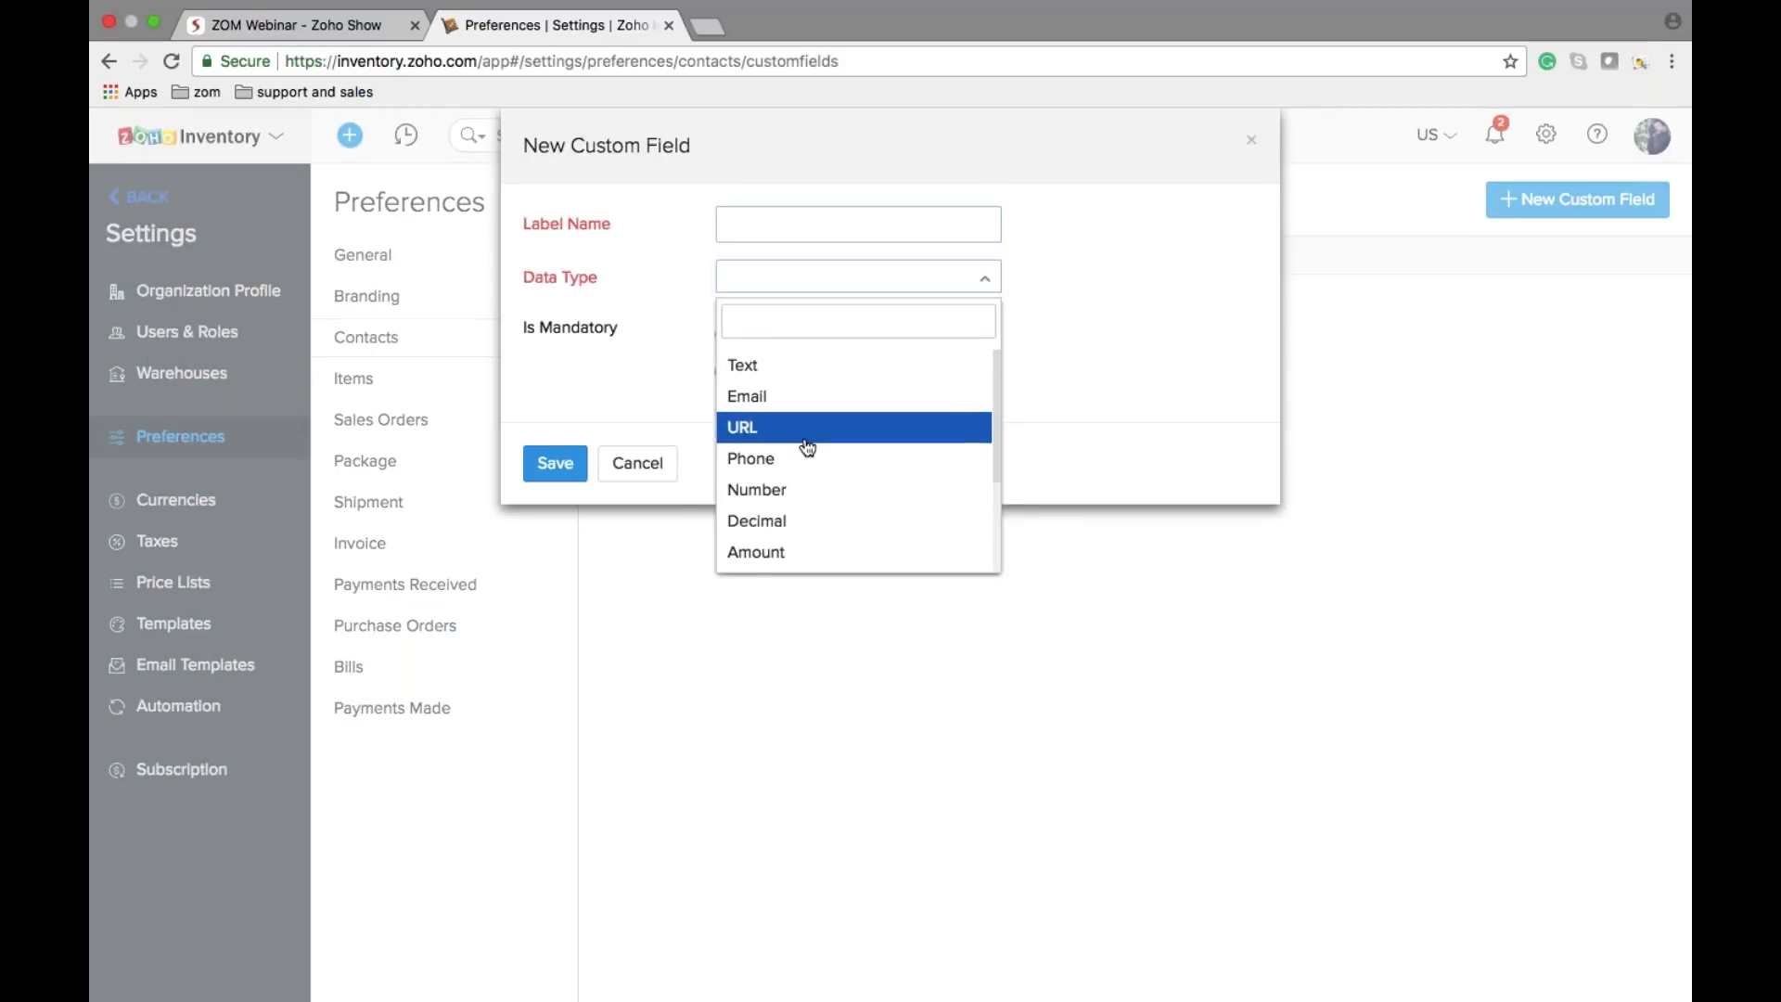
scroll(807, 436, down, 2)
key(Up)
key(Up)
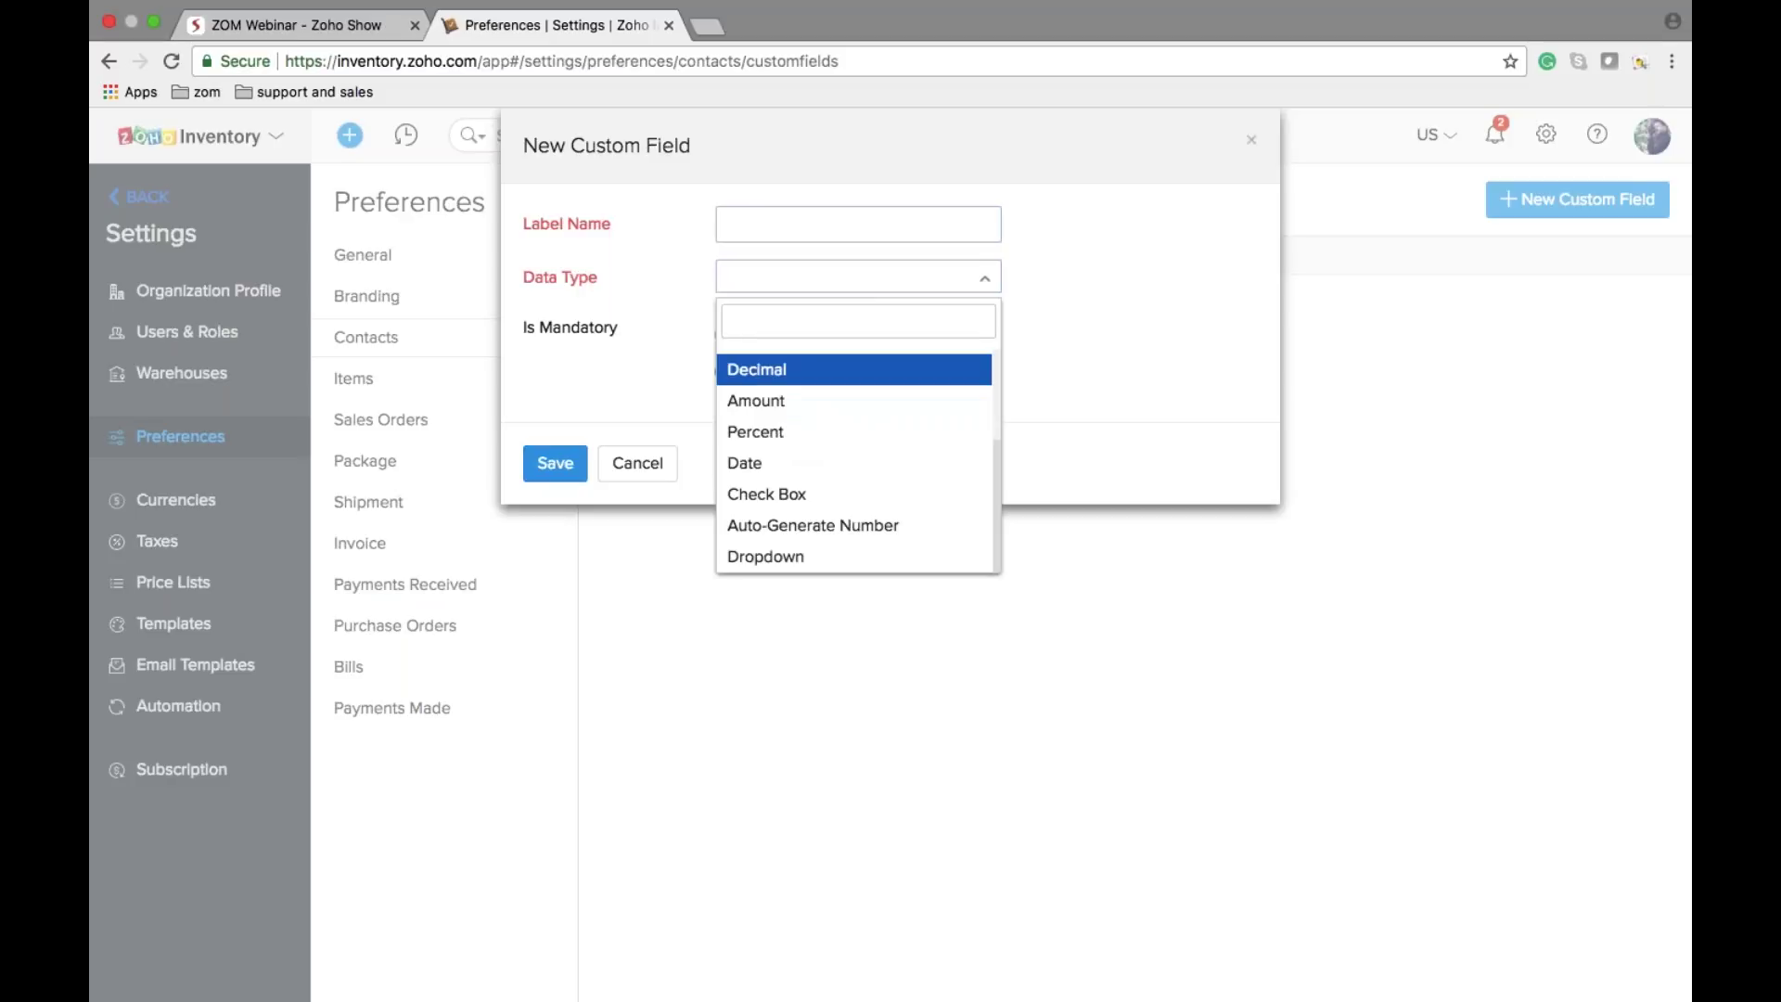
key(shift+Tab)
key(Tab)
key(Down)
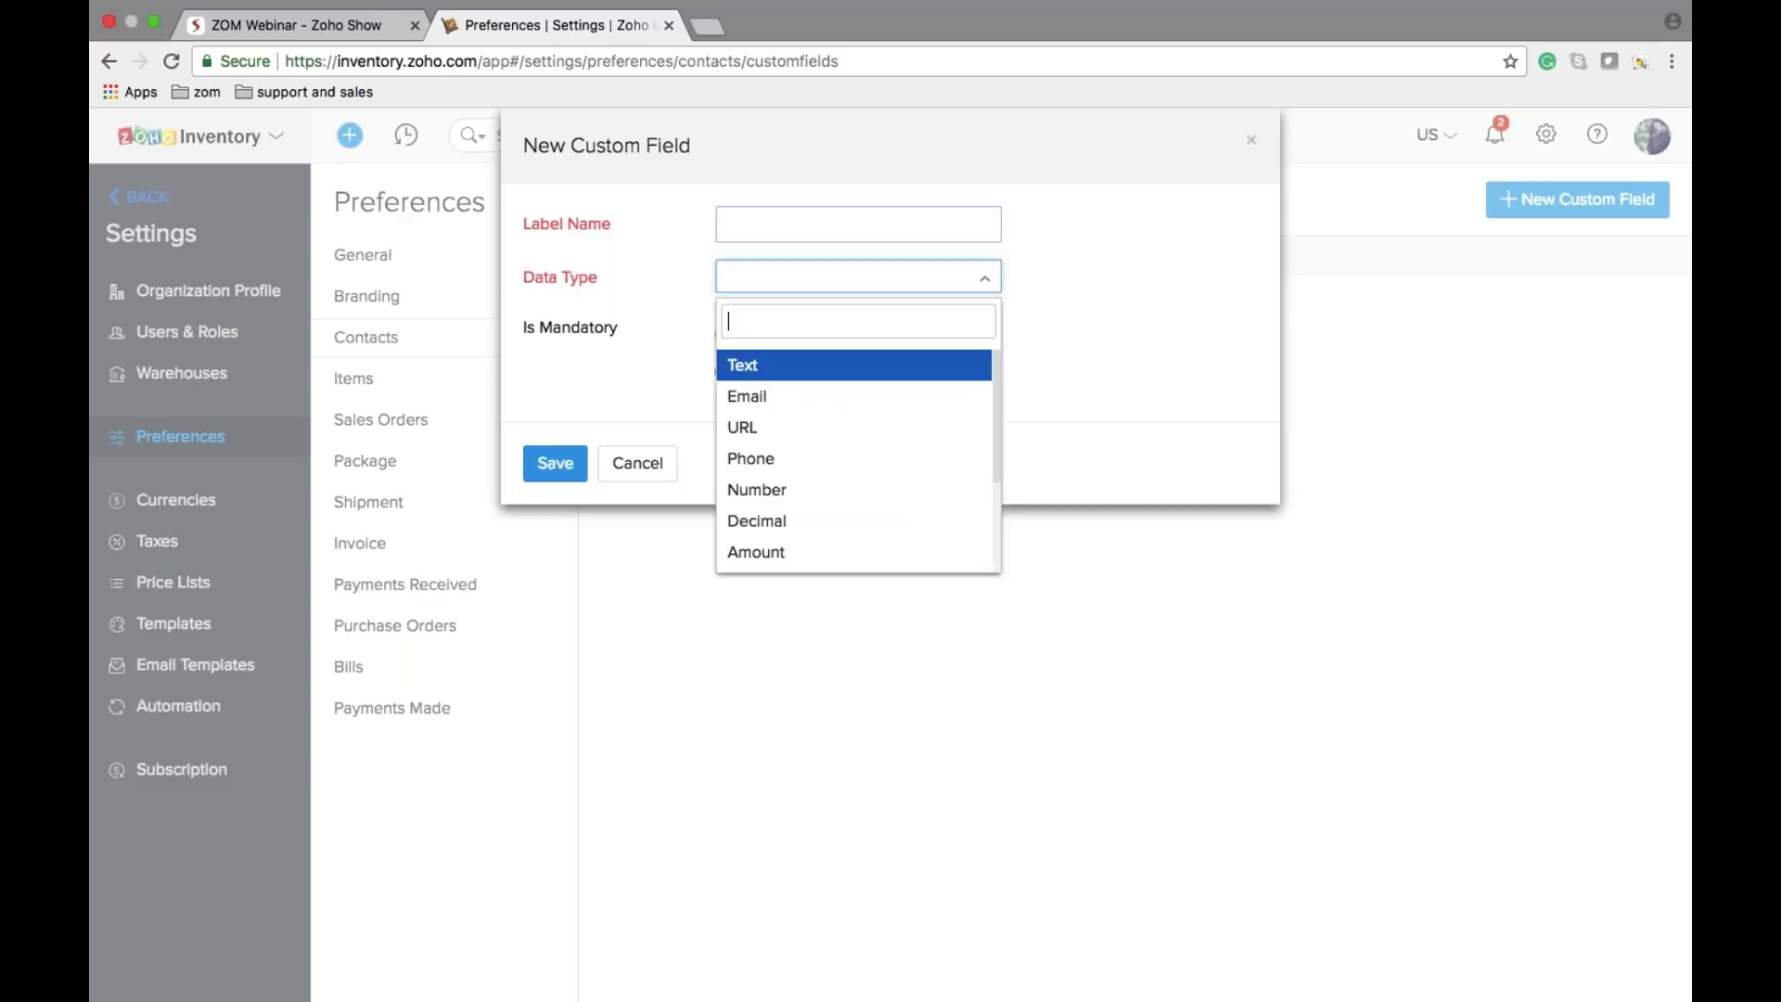
click(1082, 343)
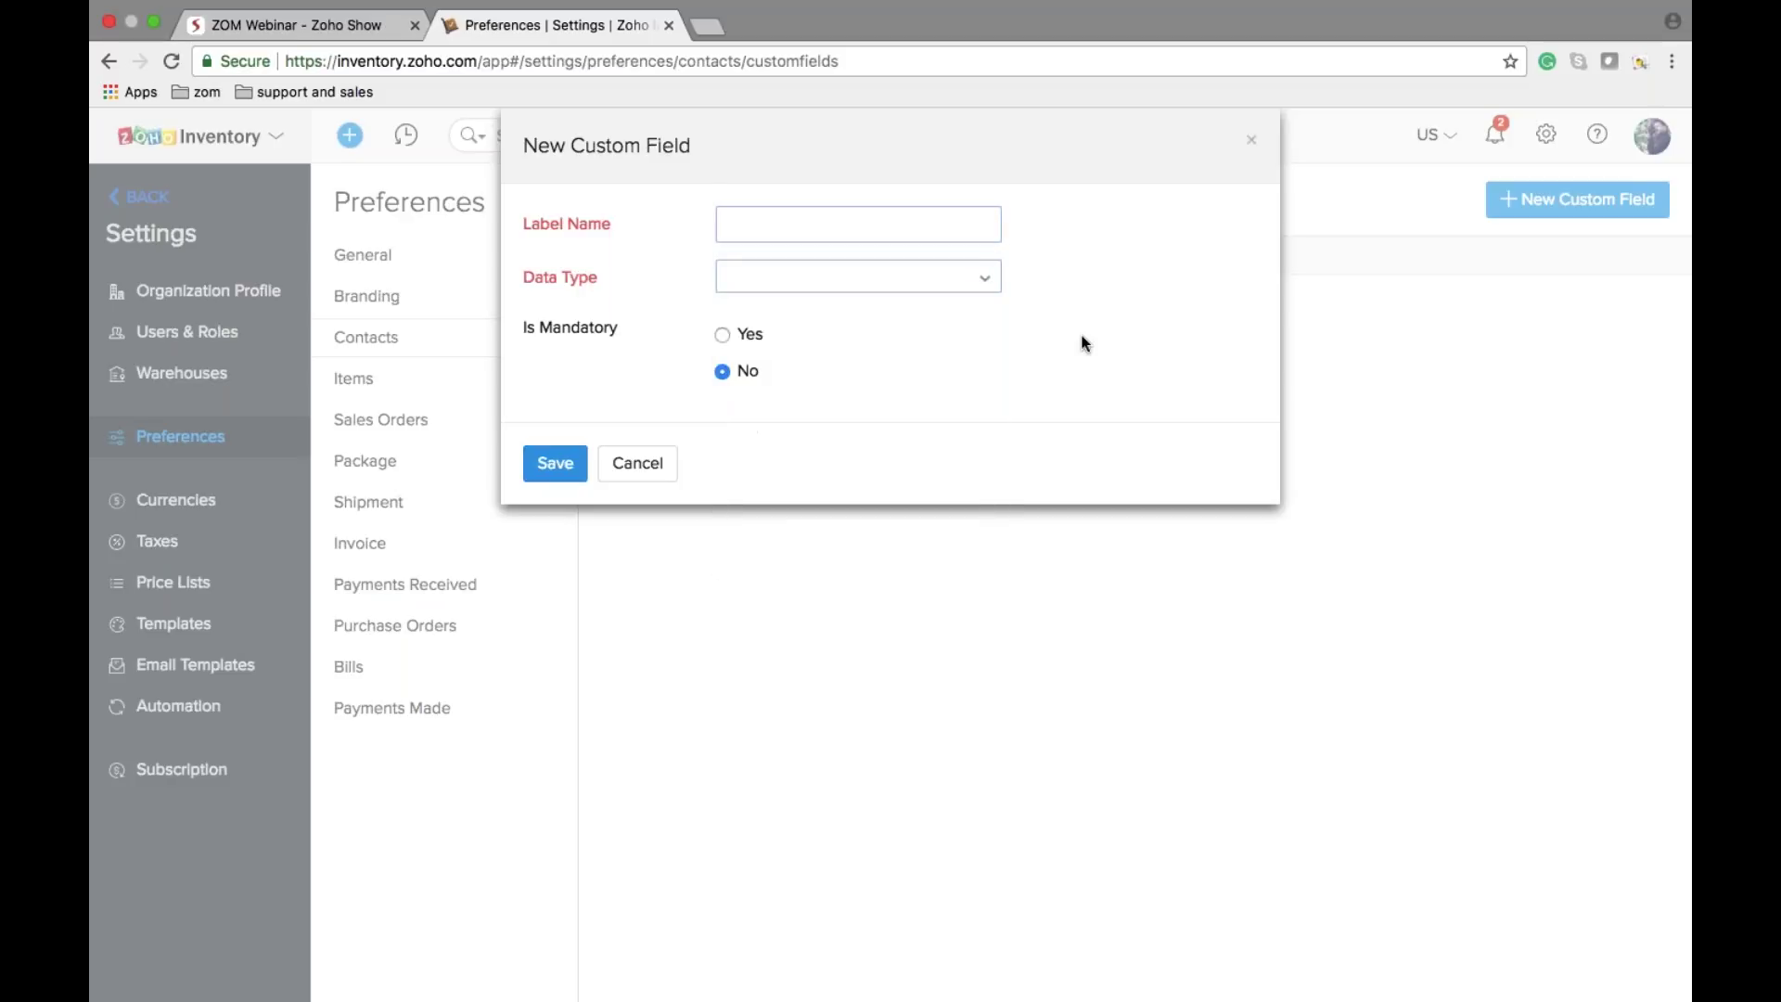
click(658, 461)
click(481, 391)
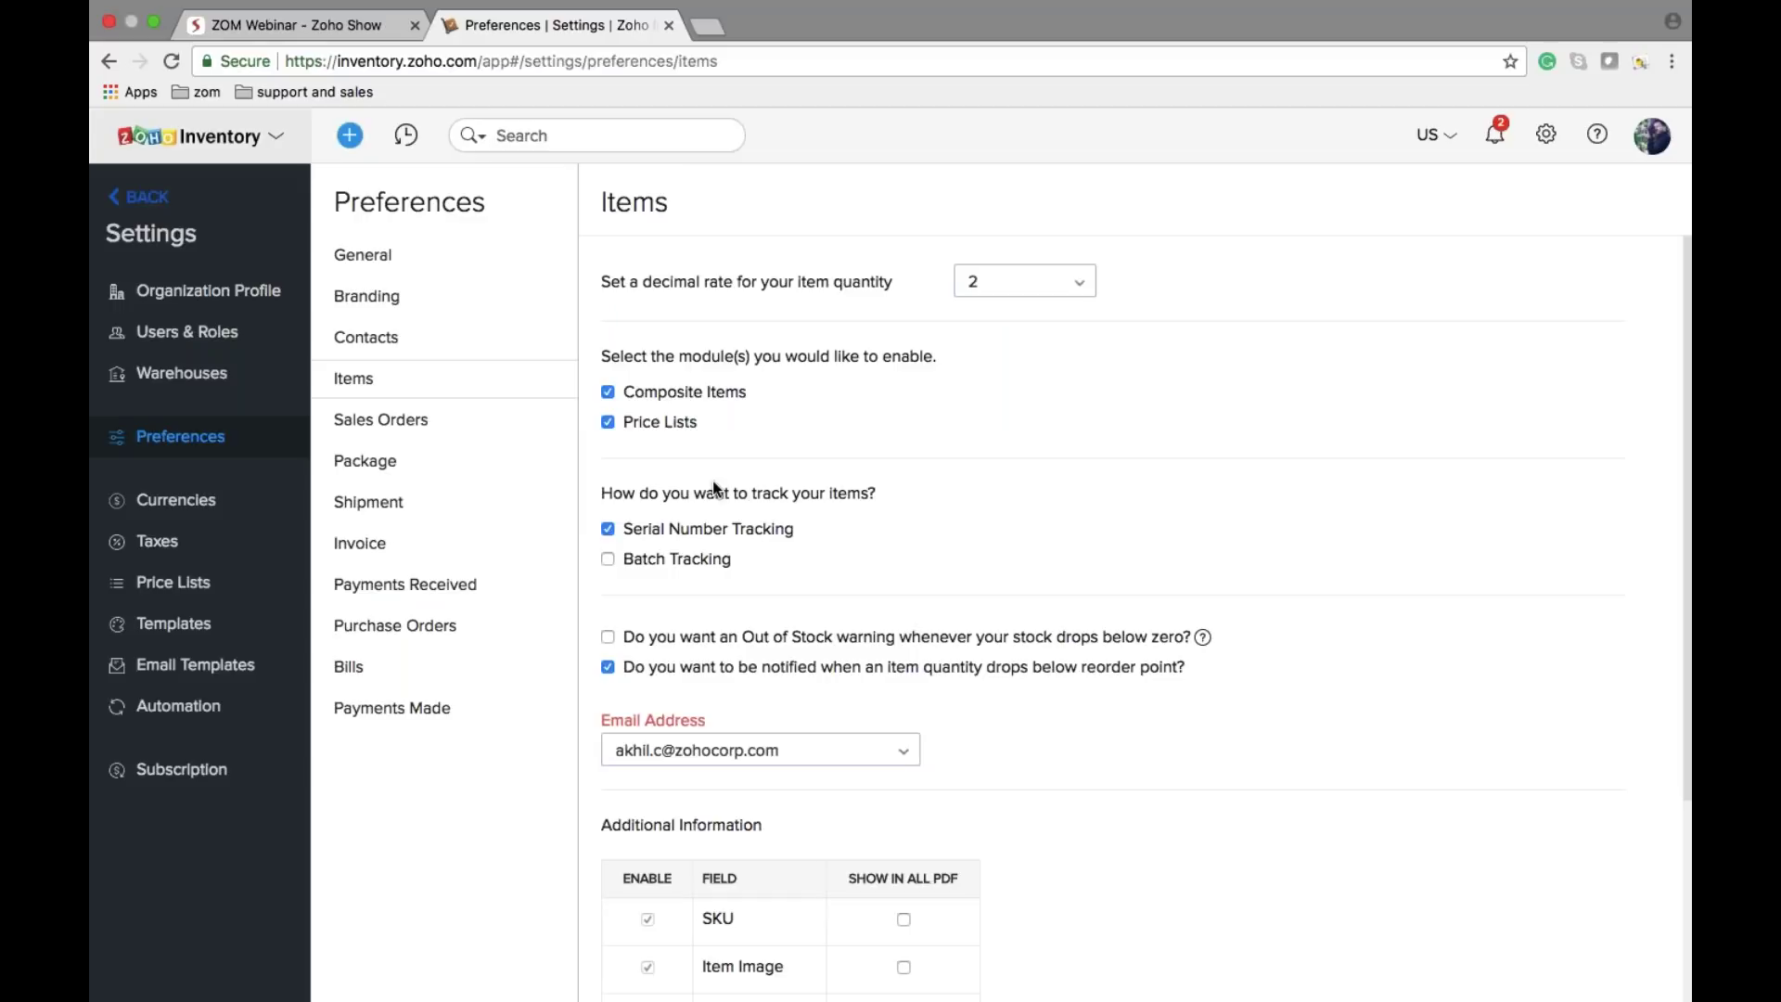
scroll(712, 482, down, 5)
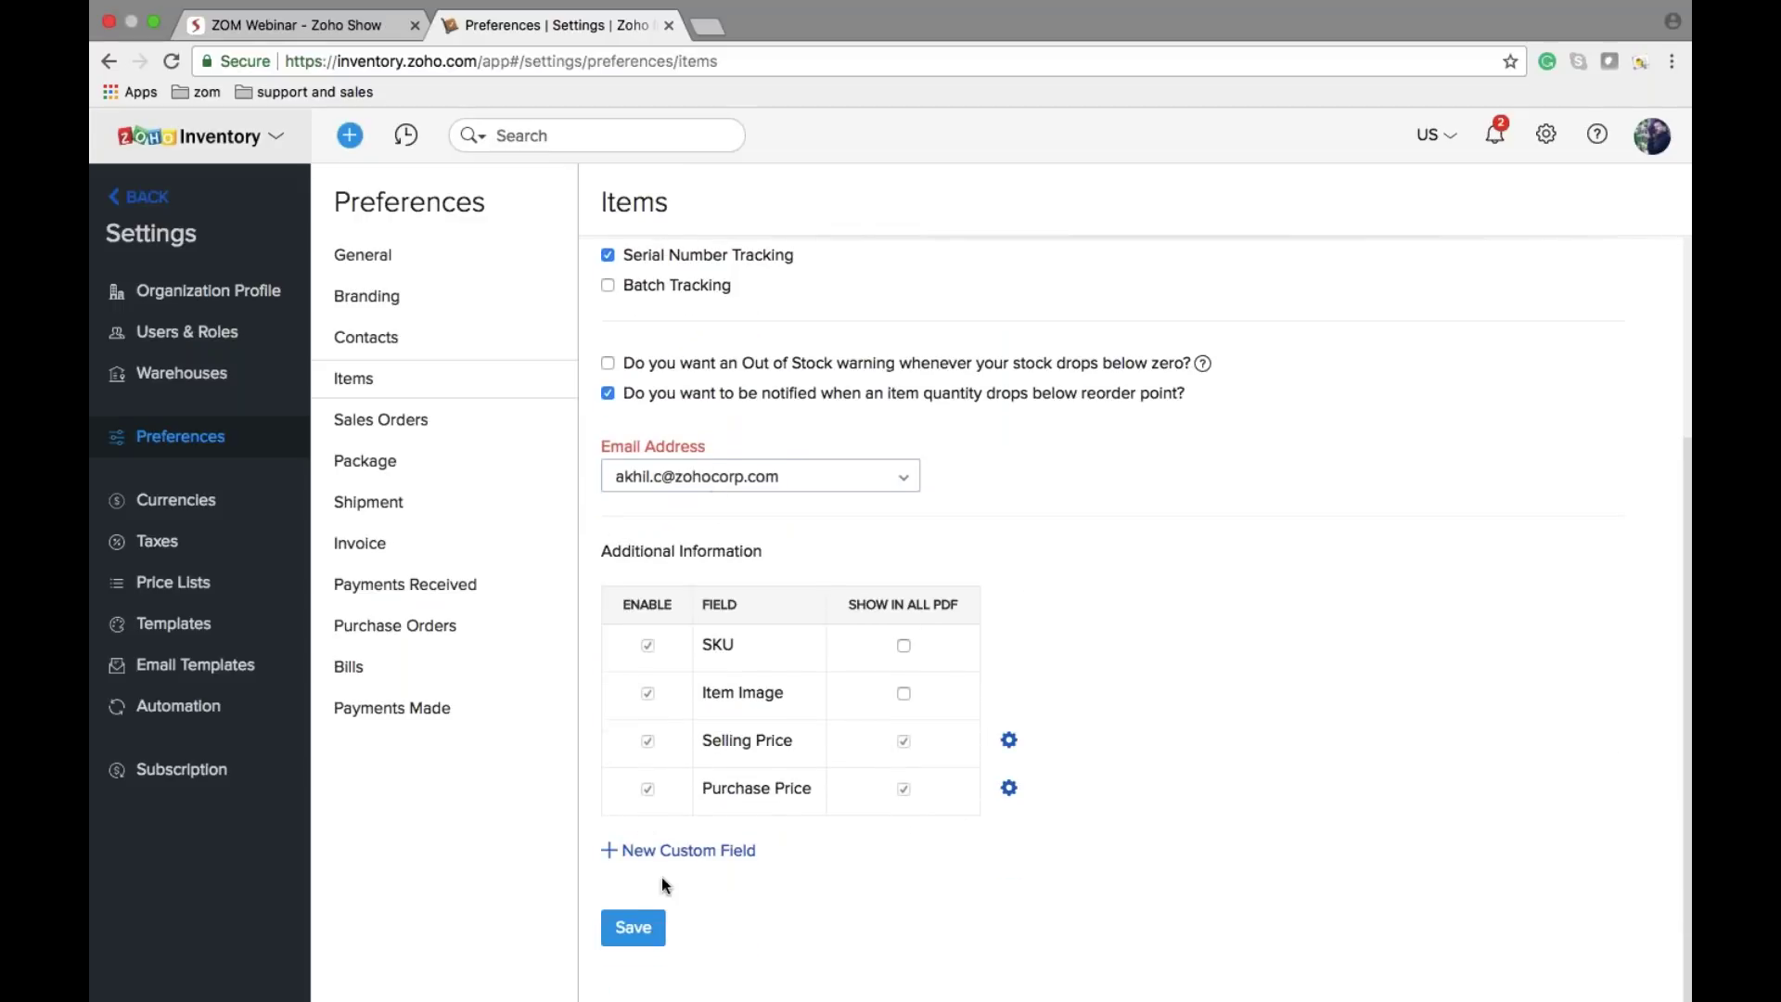
Step: Add a Draft-based sales-order custom status named 'for process', then go to Package preferences
click(419, 422)
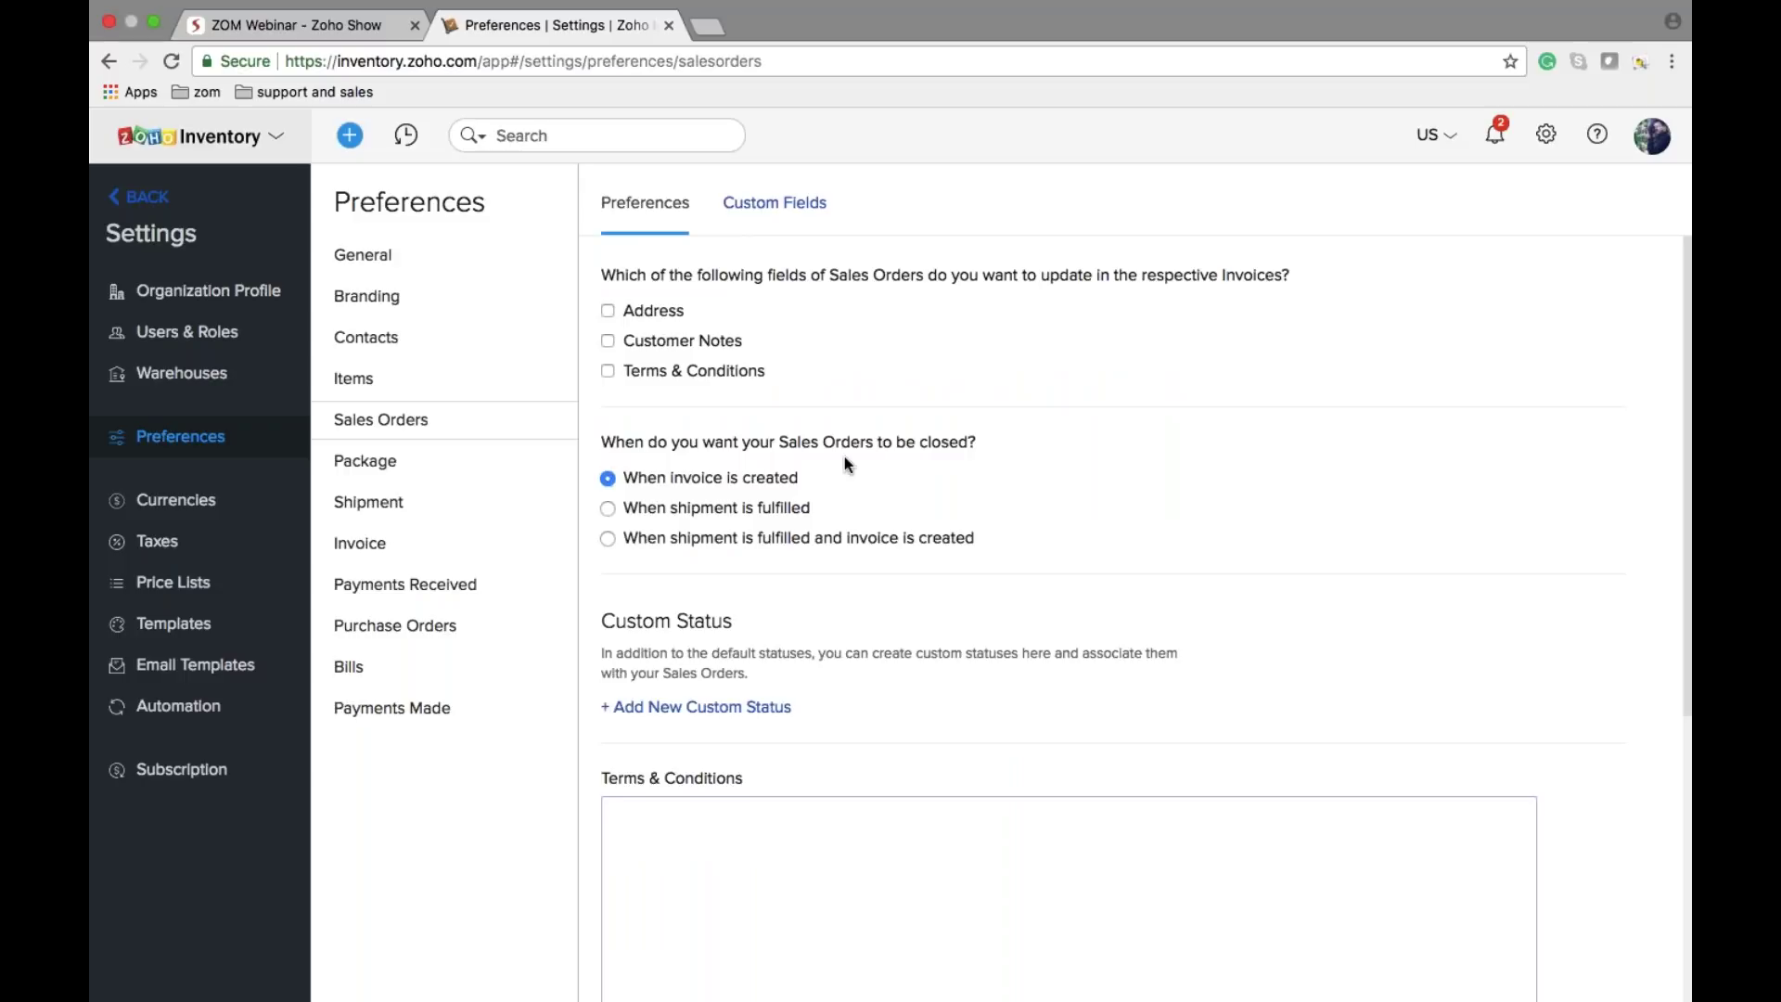
click(684, 705)
scroll(684, 705, down, 3)
click(742, 635)
click(640, 720)
click(1012, 627)
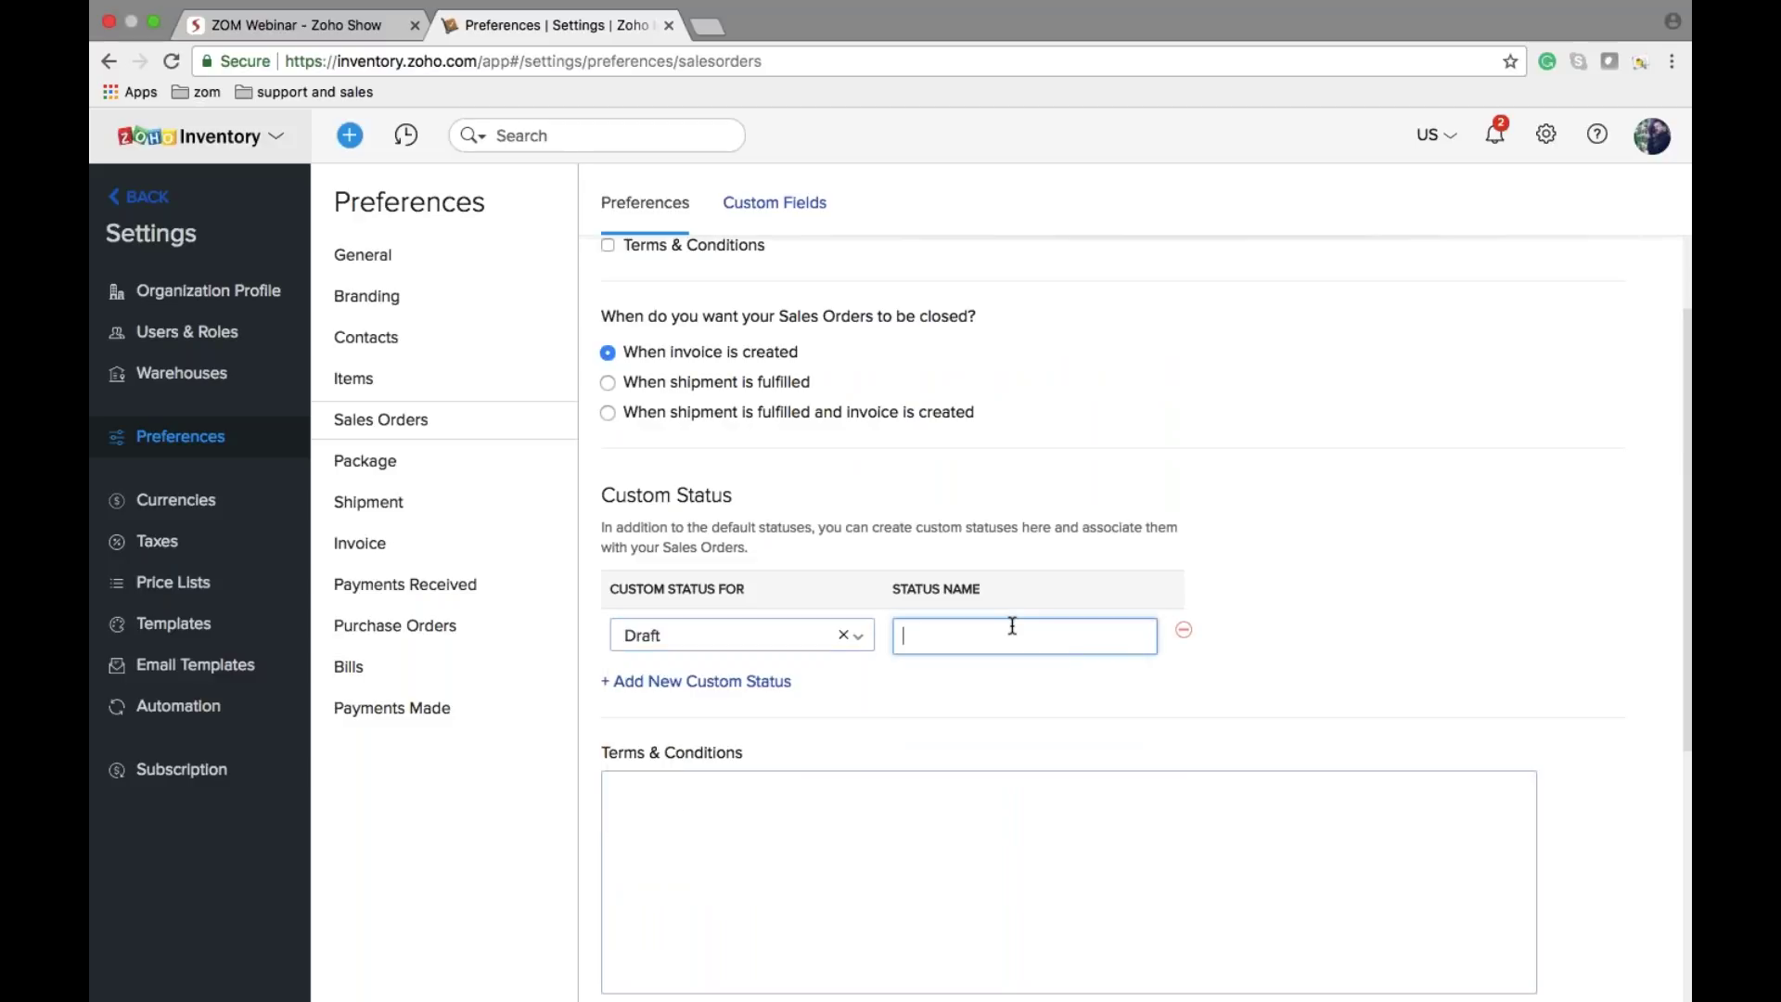
text(for process)
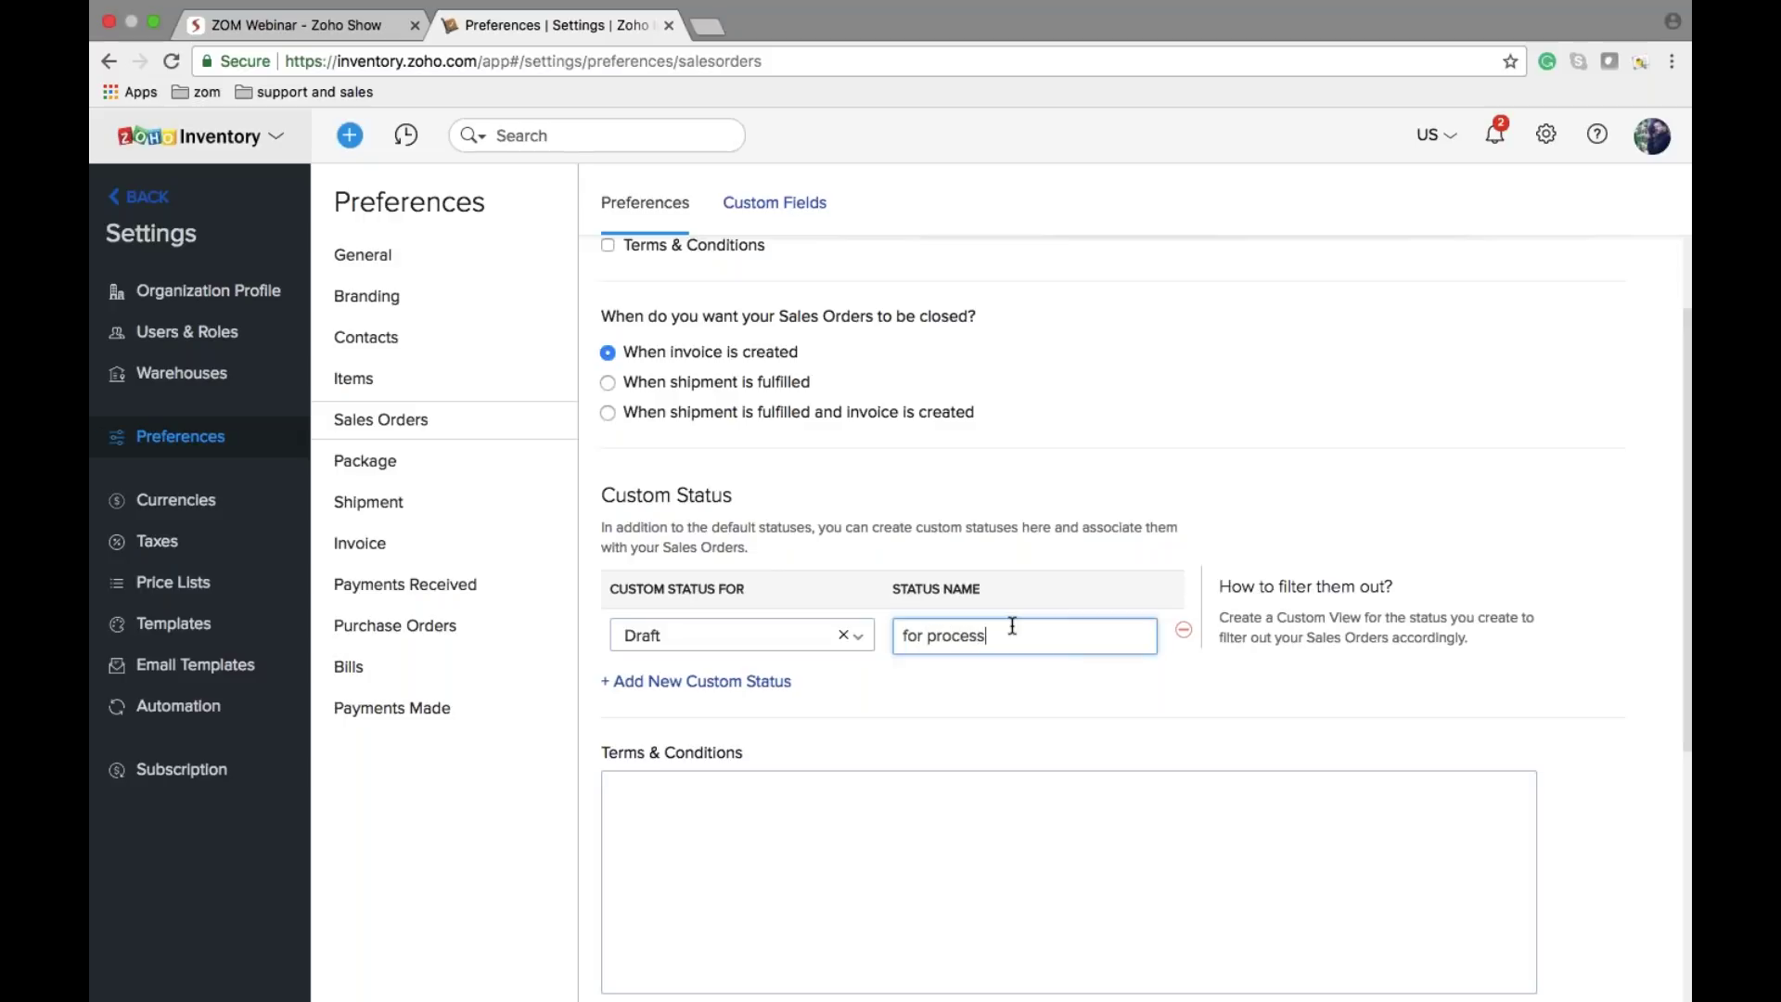
click(990, 678)
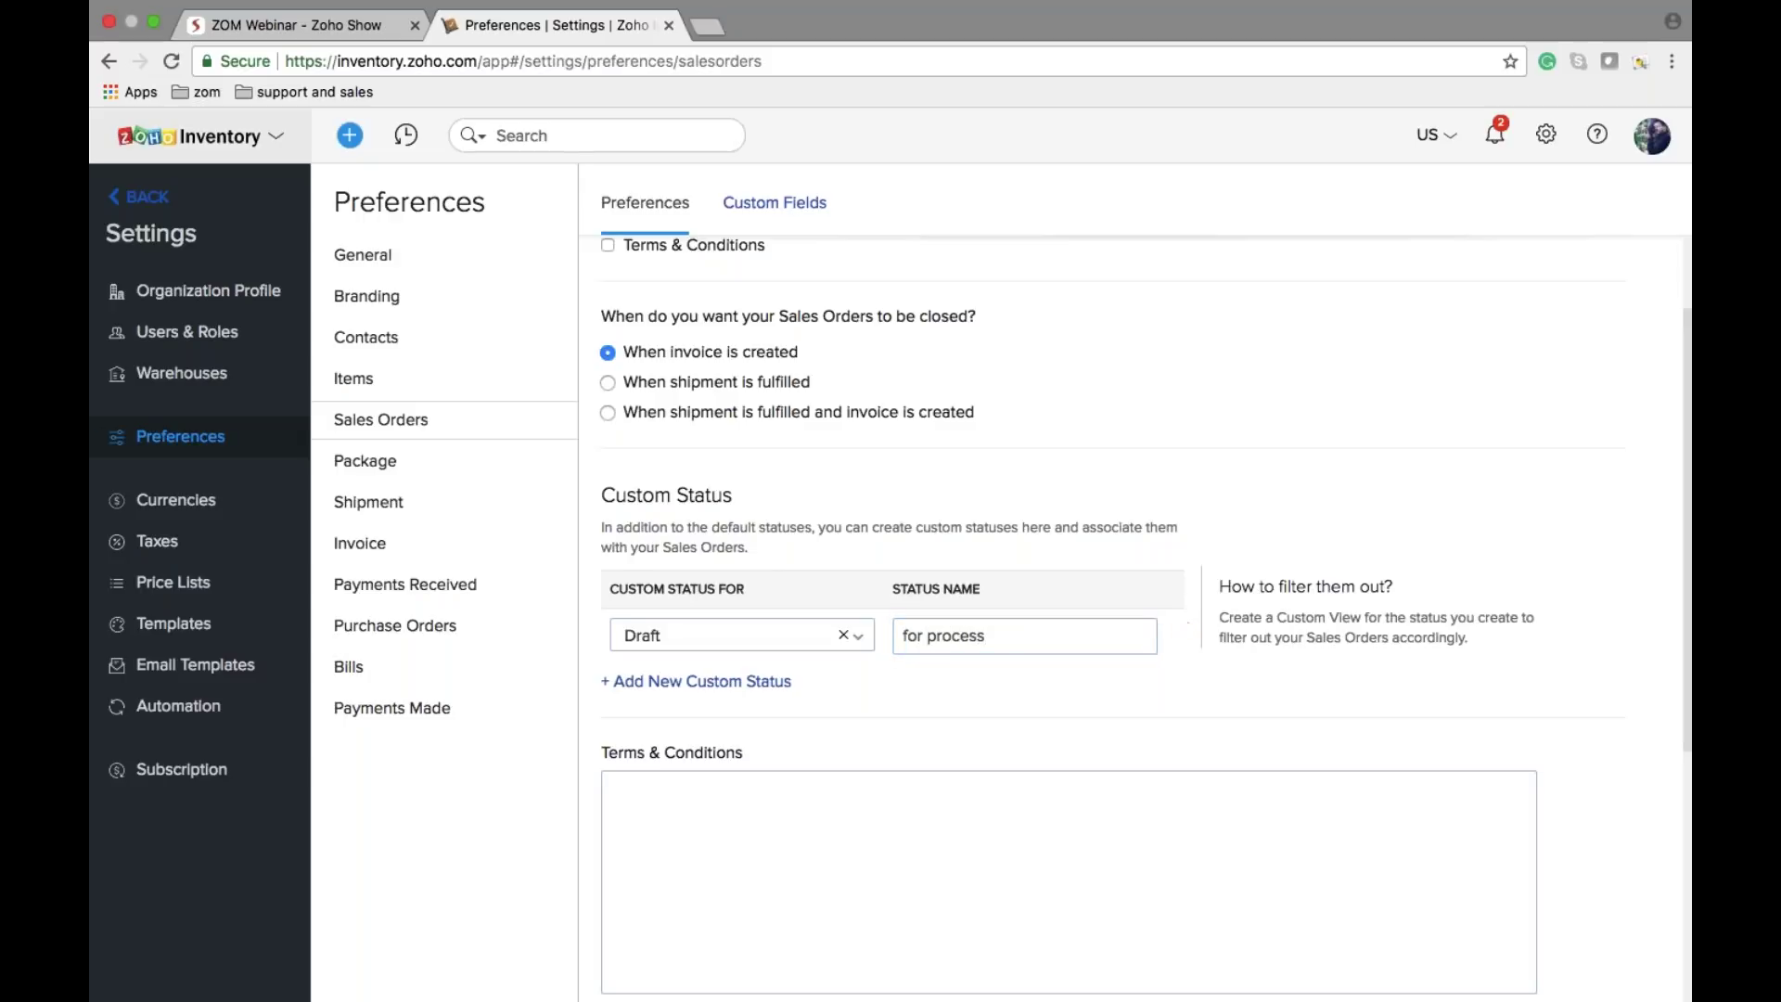
scroll(1067, 612, down, 2)
click(492, 471)
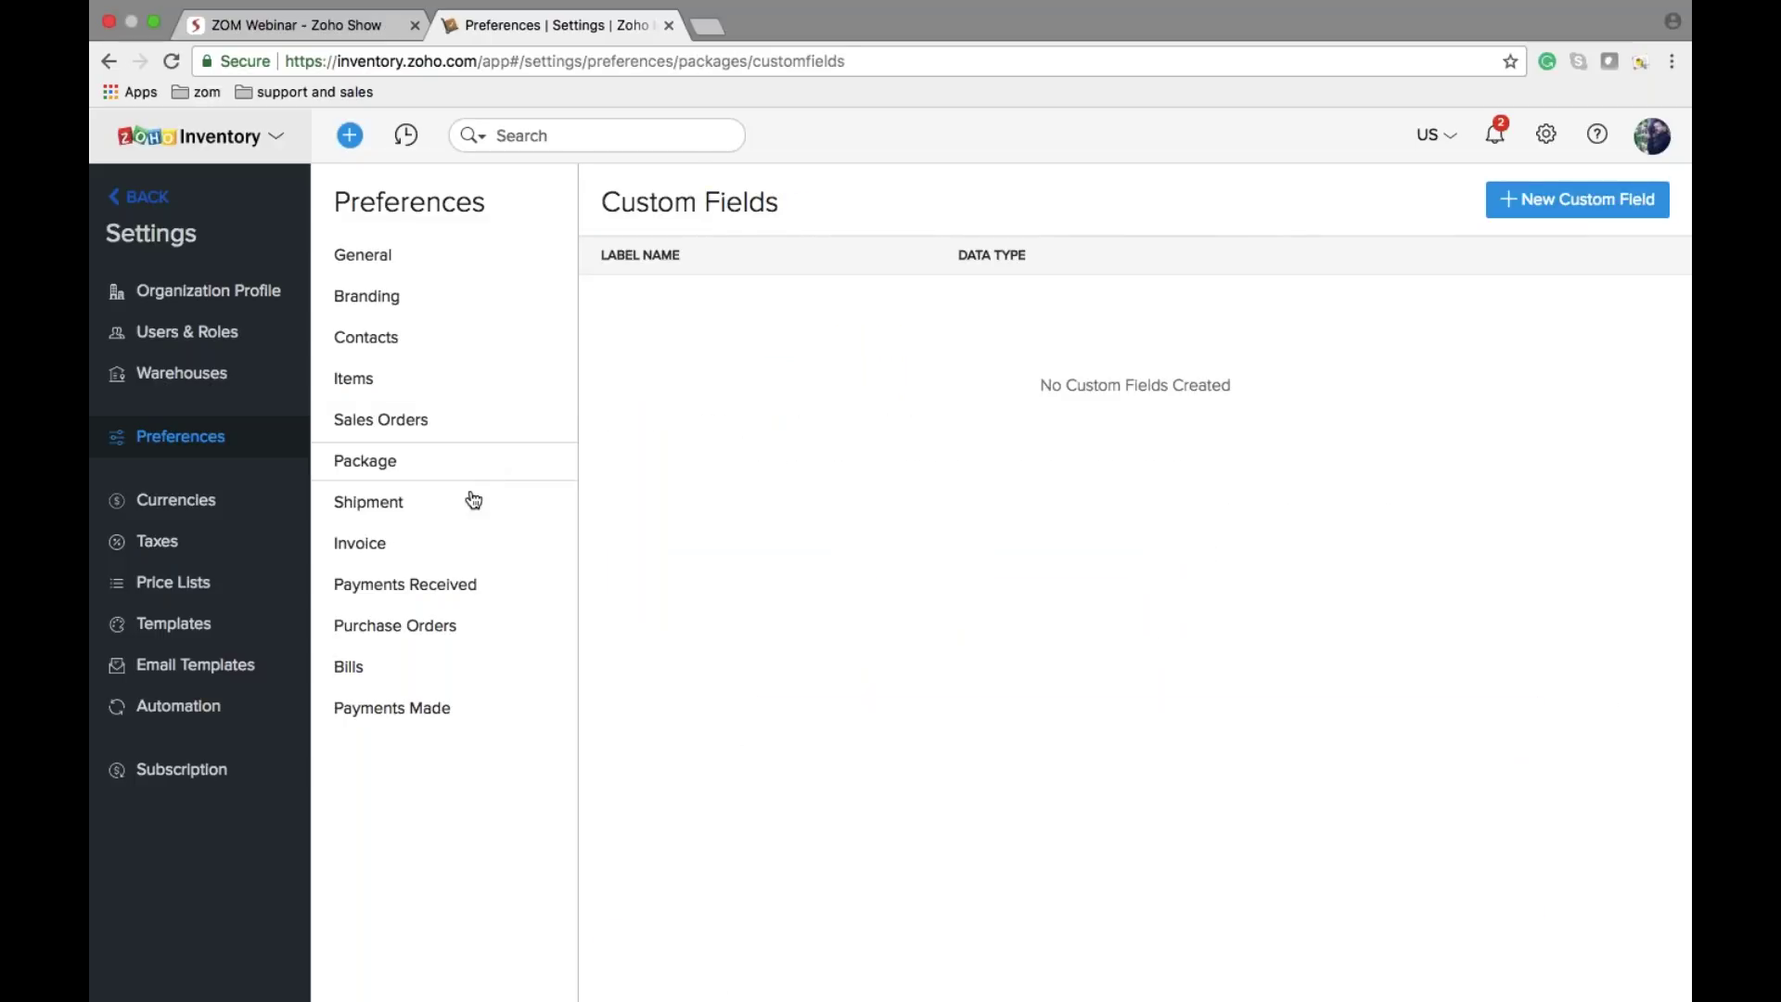
Step: Browse Shipment, Invoice, Payments, Purchase Orders and Bills preferences, then open Workflow Rules
click(474, 501)
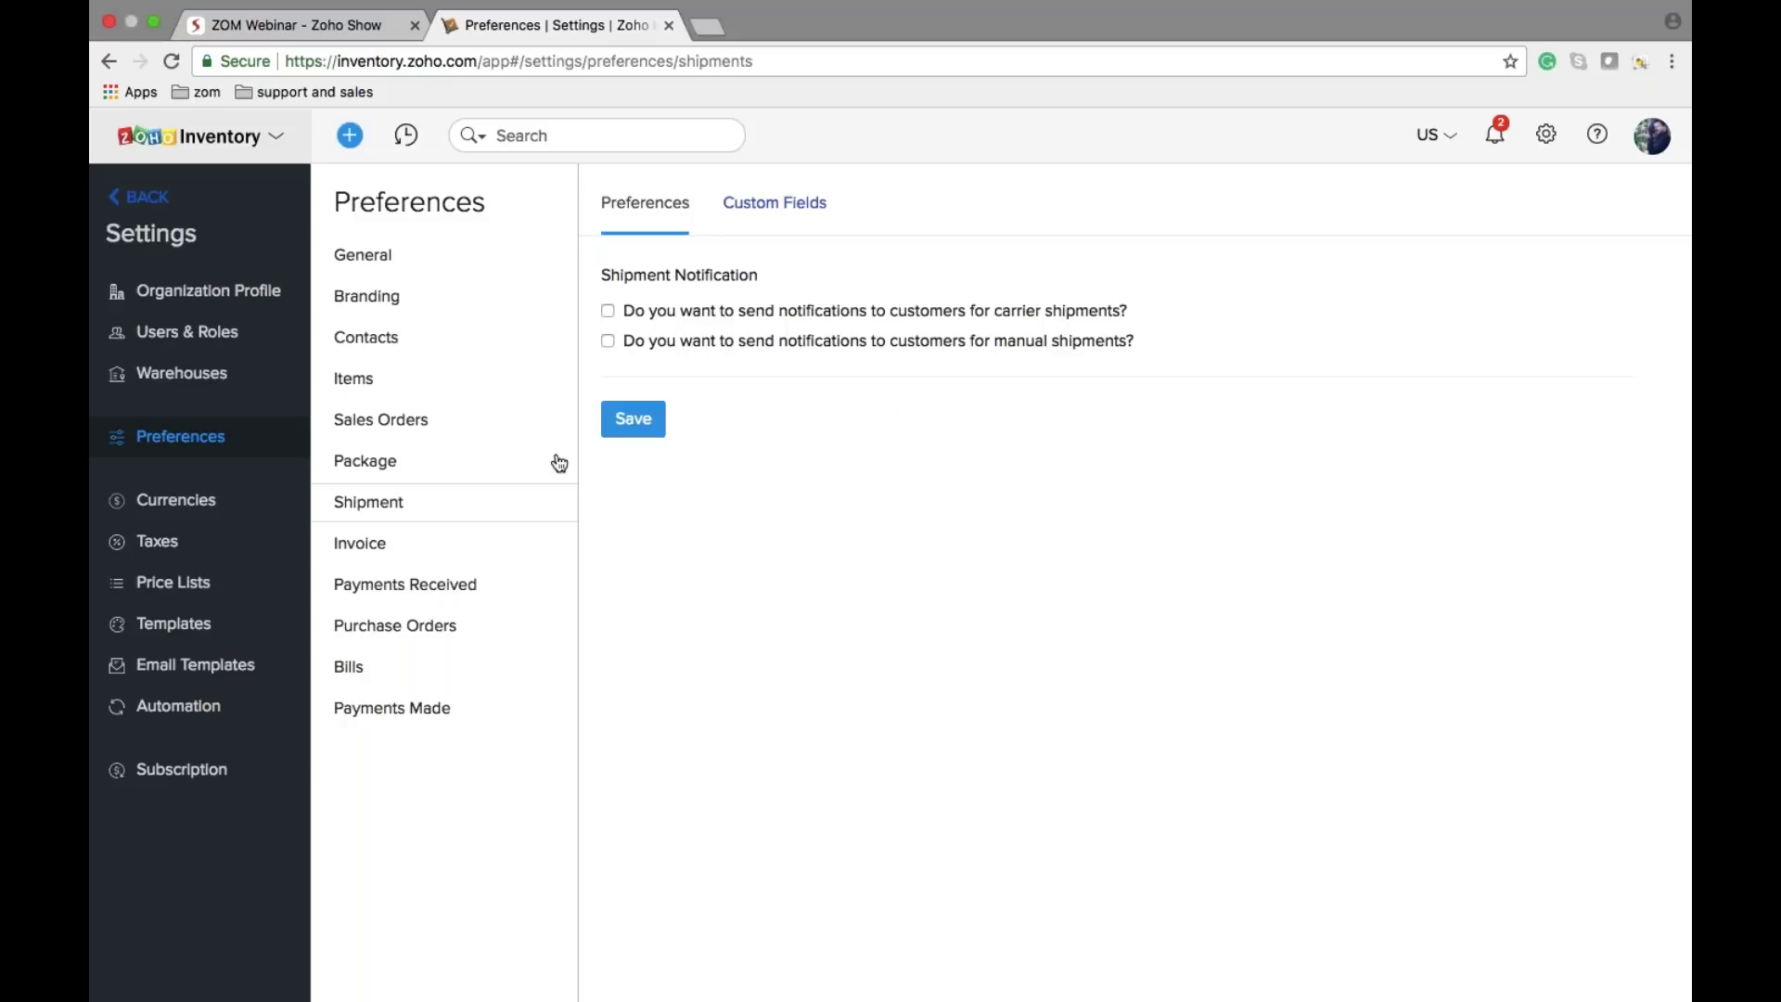
click(494, 544)
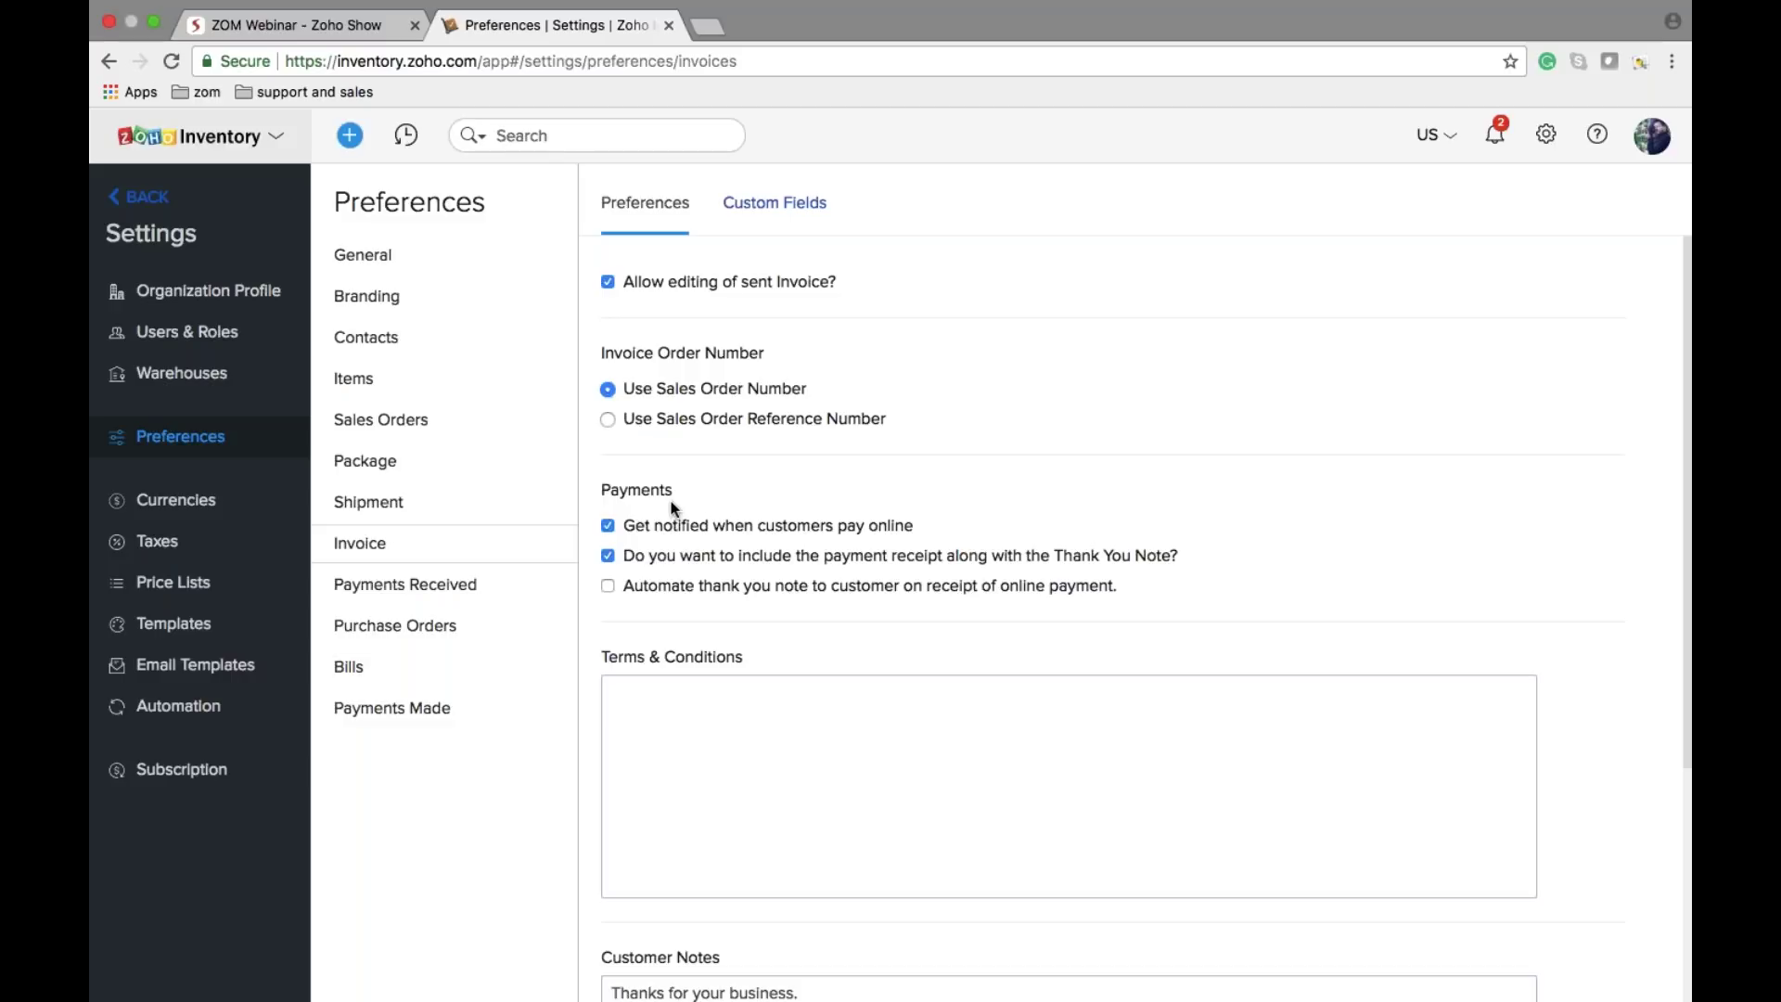
scroll(674, 508, down, 5)
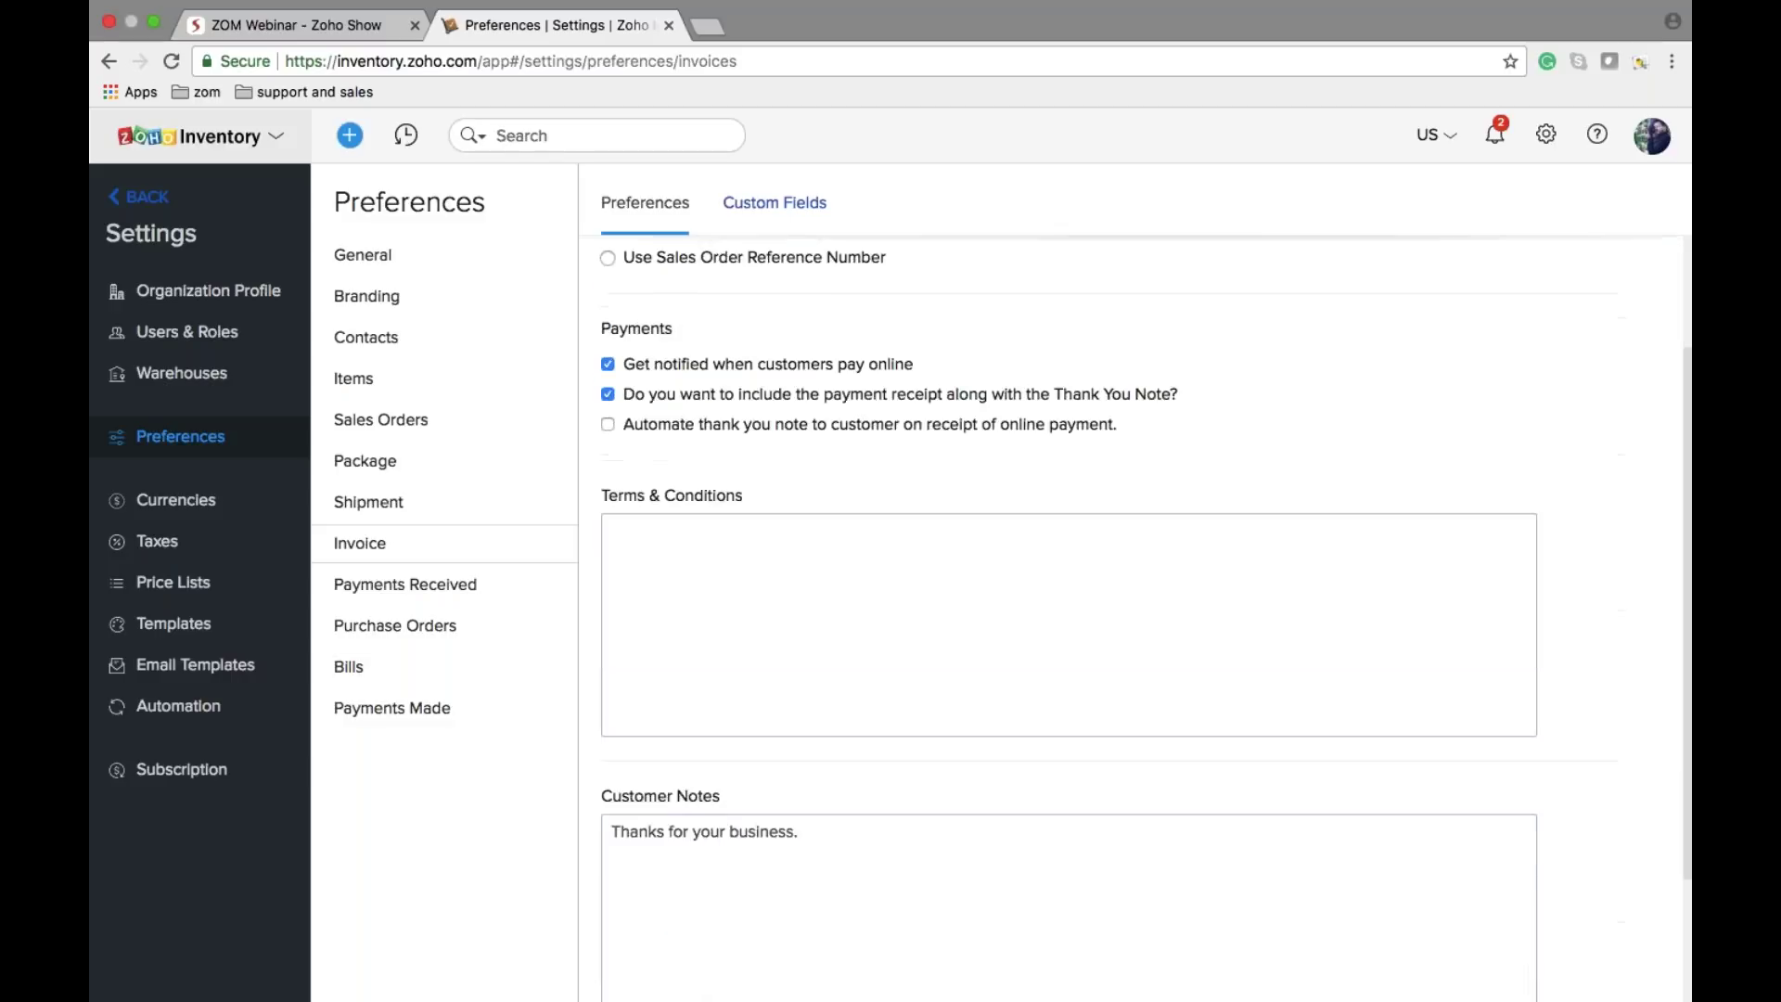
click(492, 594)
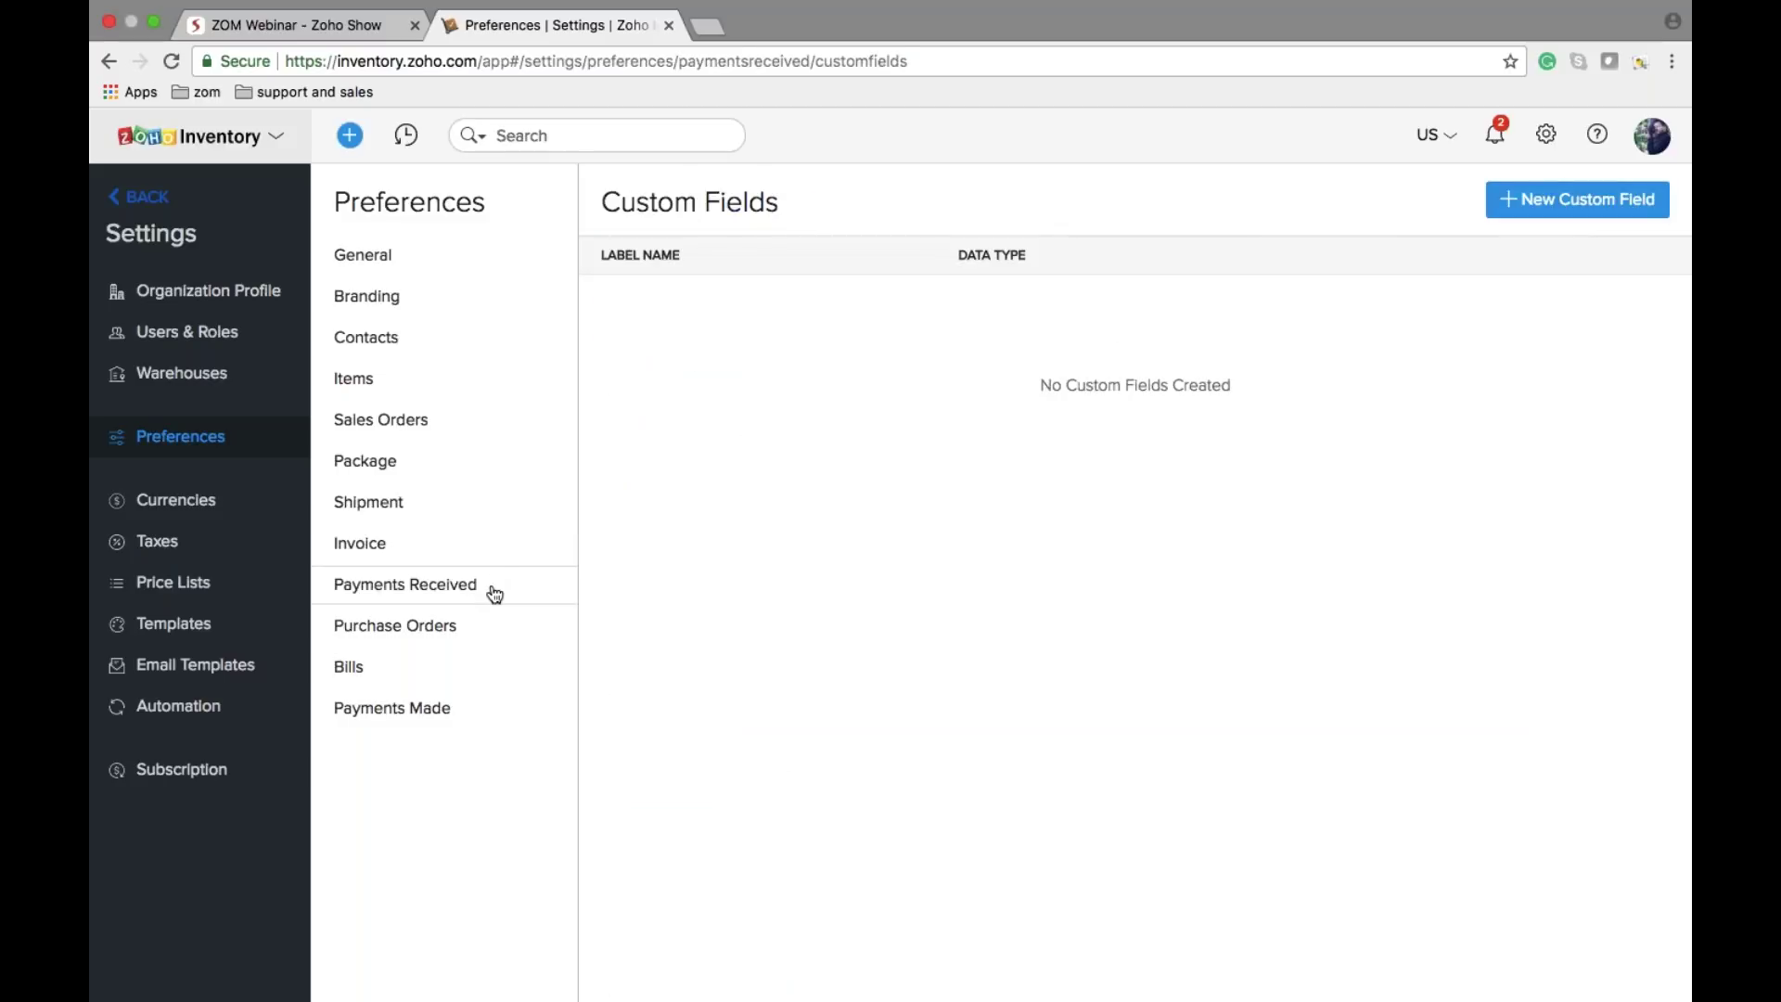
click(468, 626)
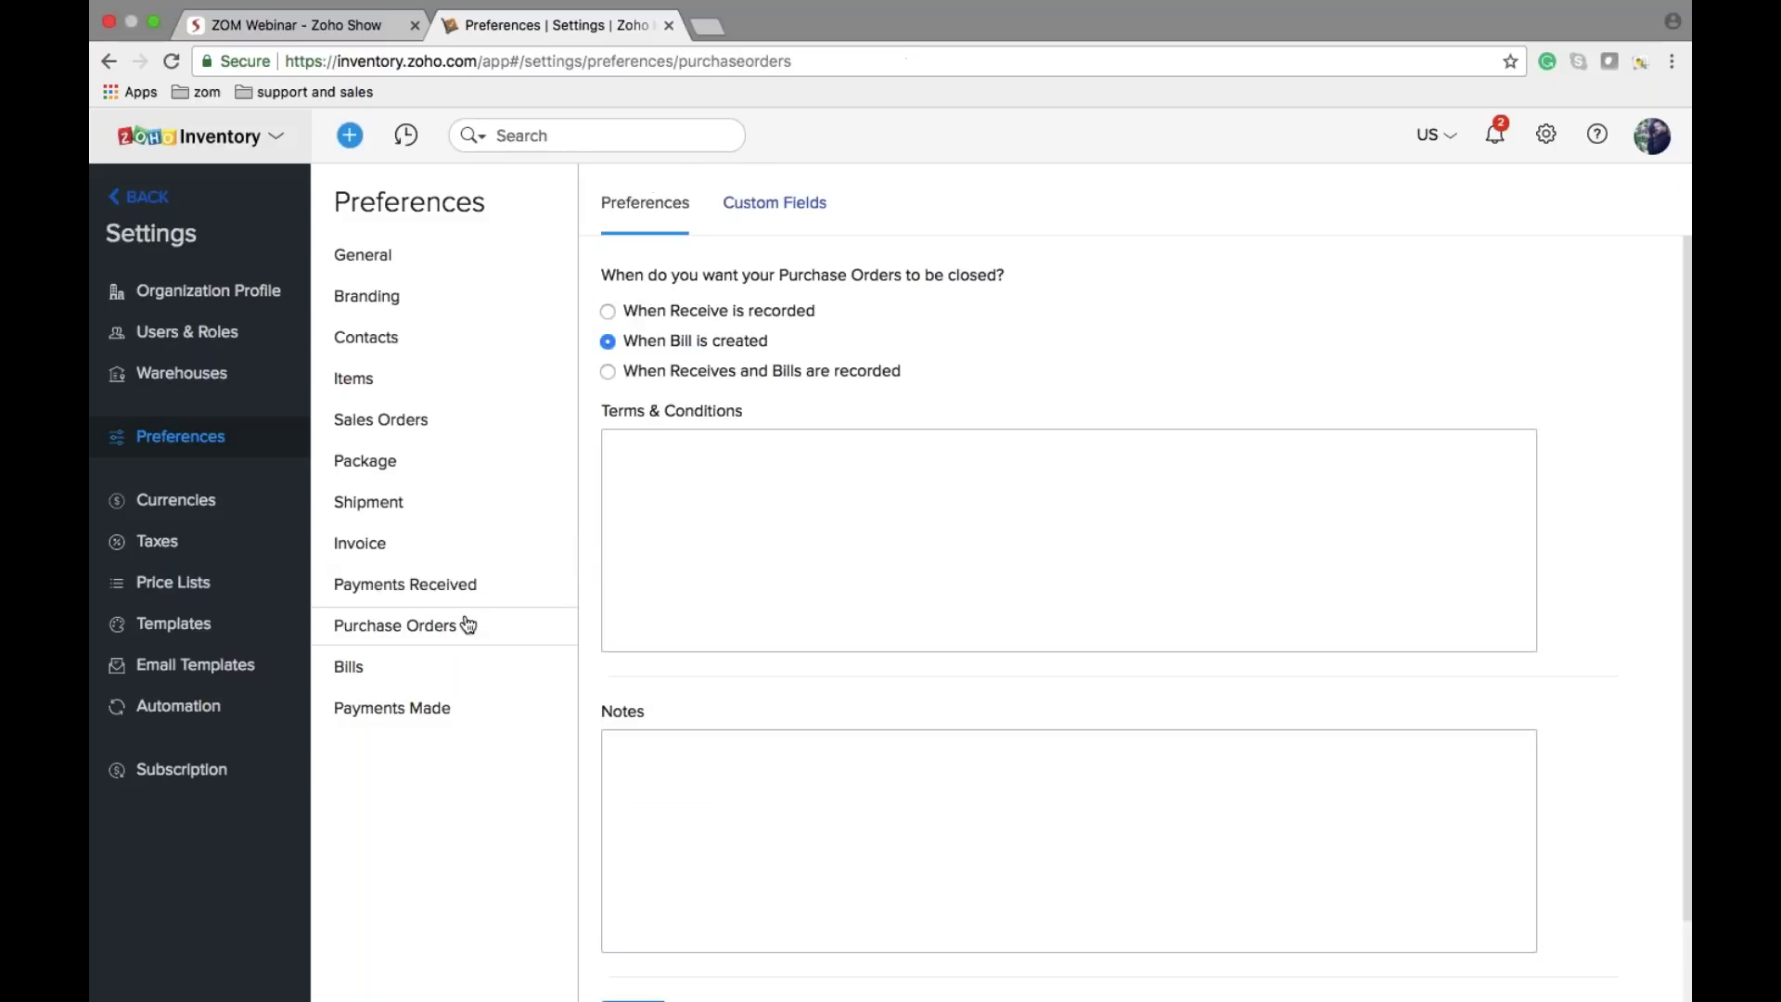
click(409, 675)
click(401, 725)
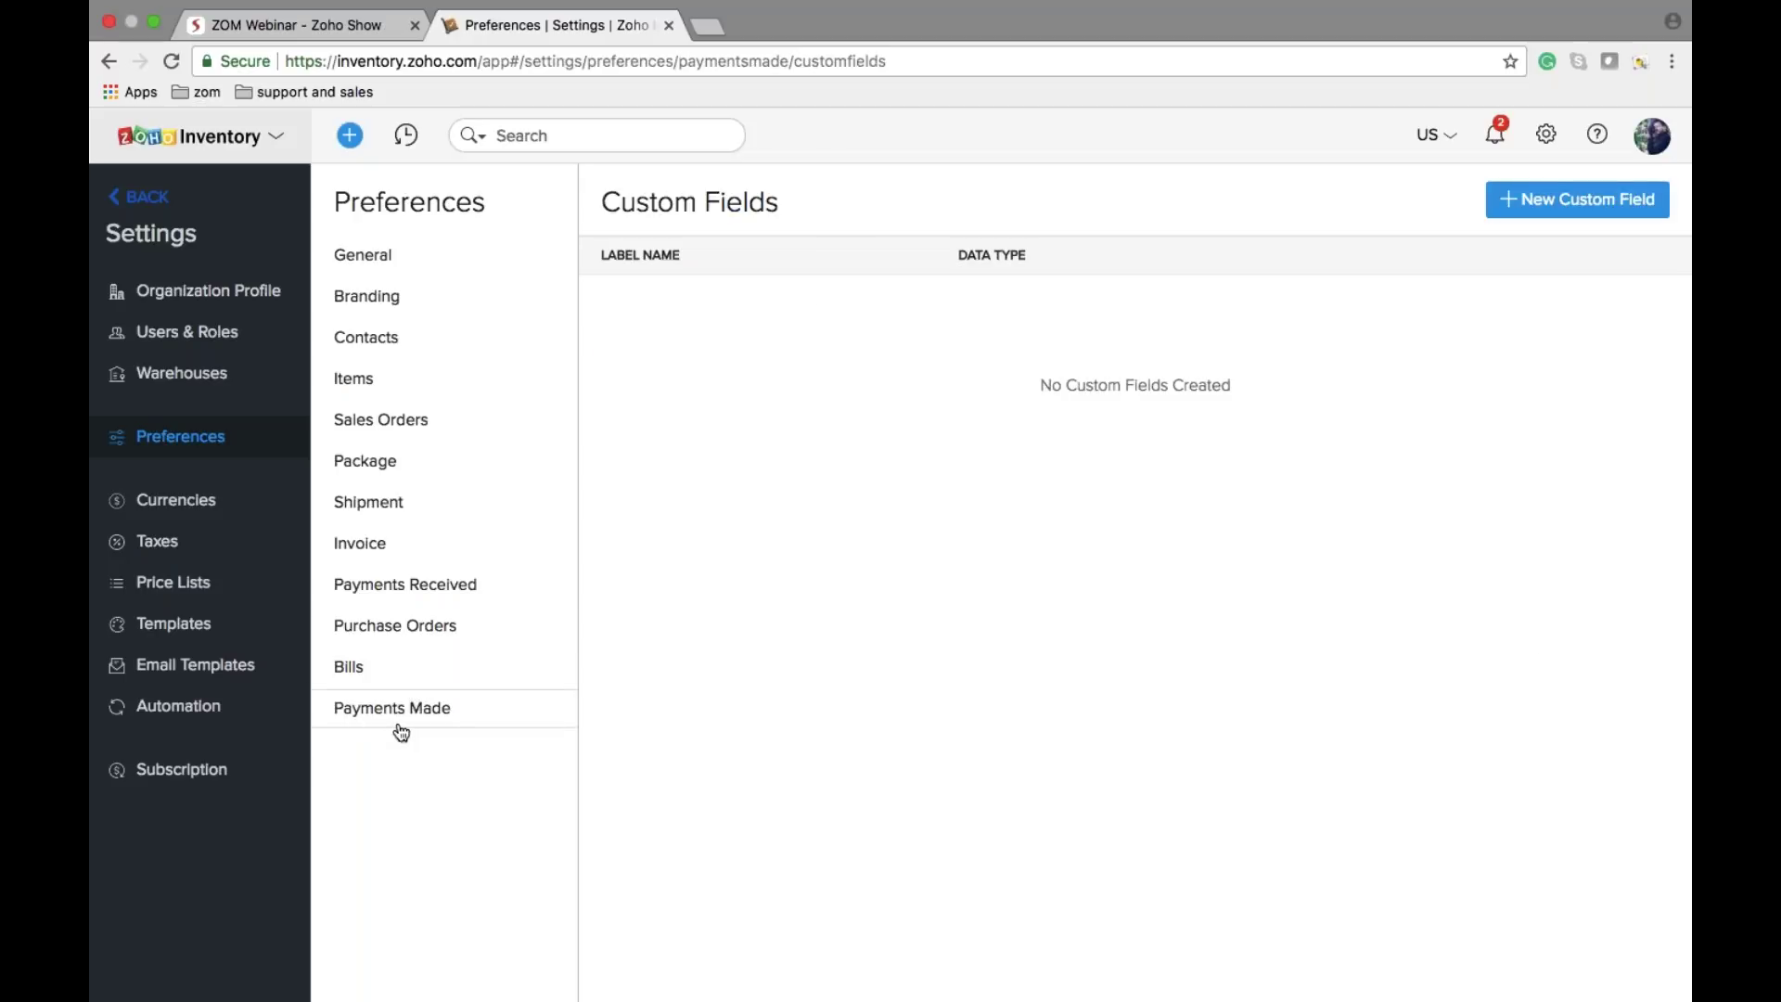
click(243, 709)
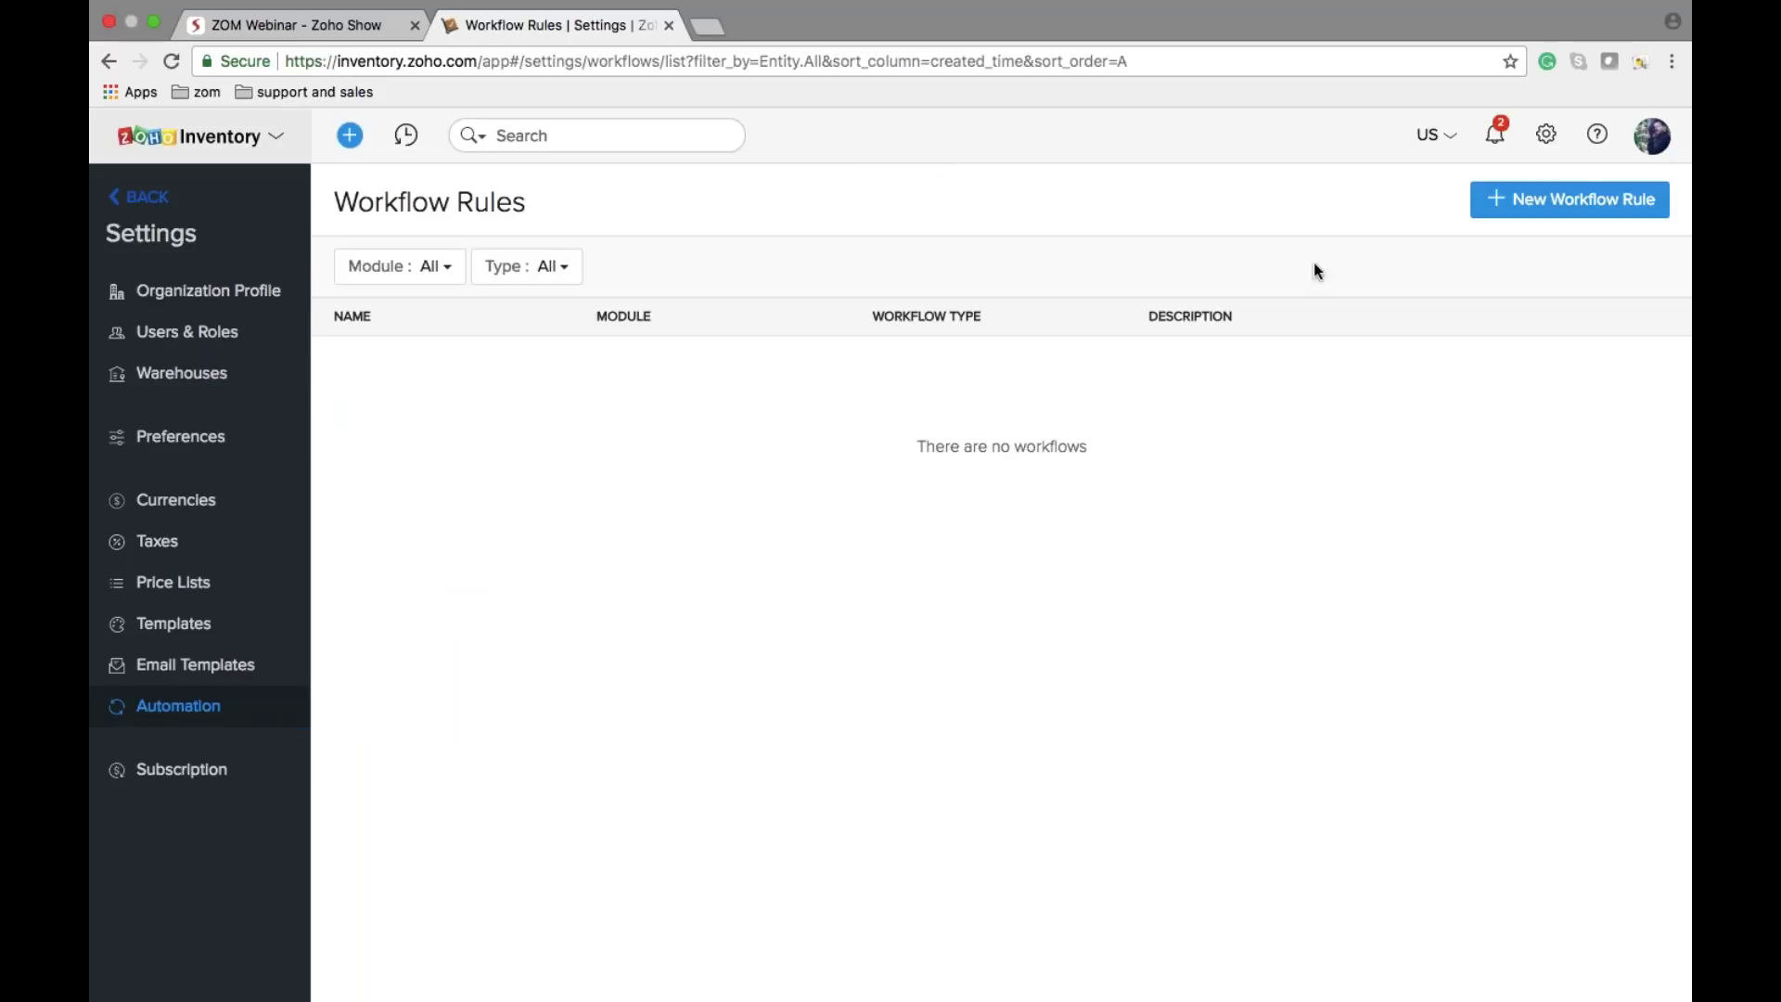
Step: Start a new email alert workflow rule, advance the webinar slides to Integrations, and return
click(1610, 210)
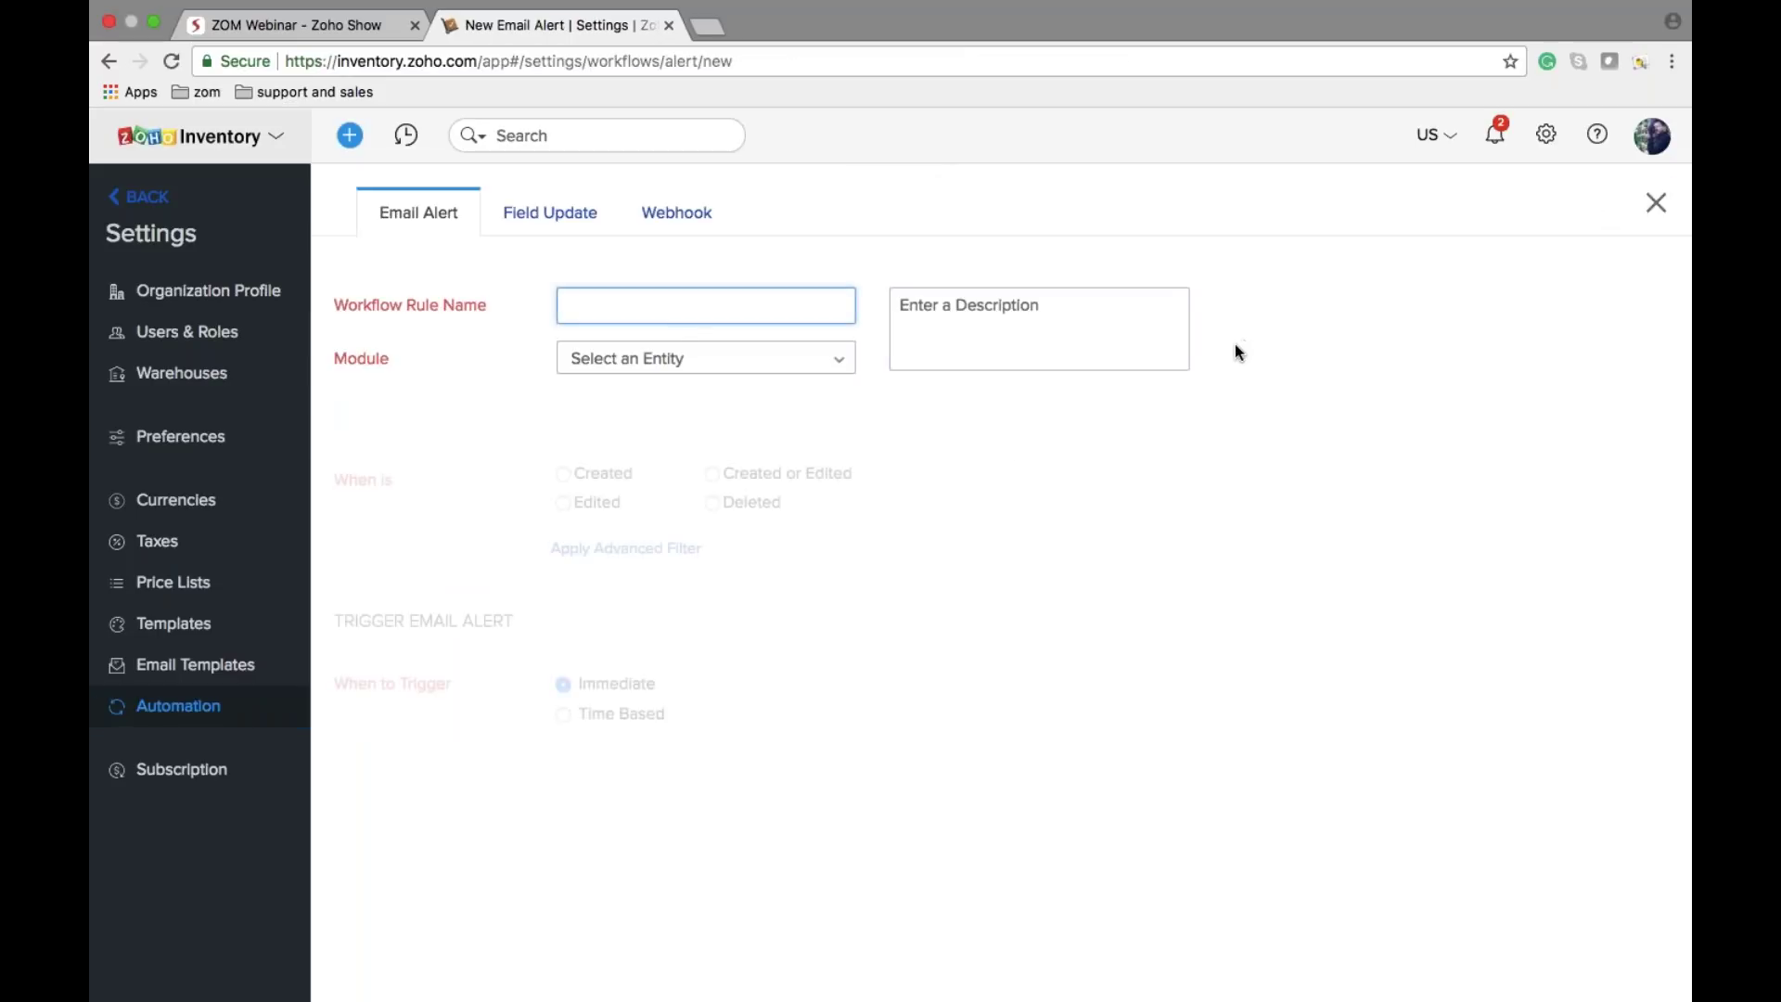
click(705, 358)
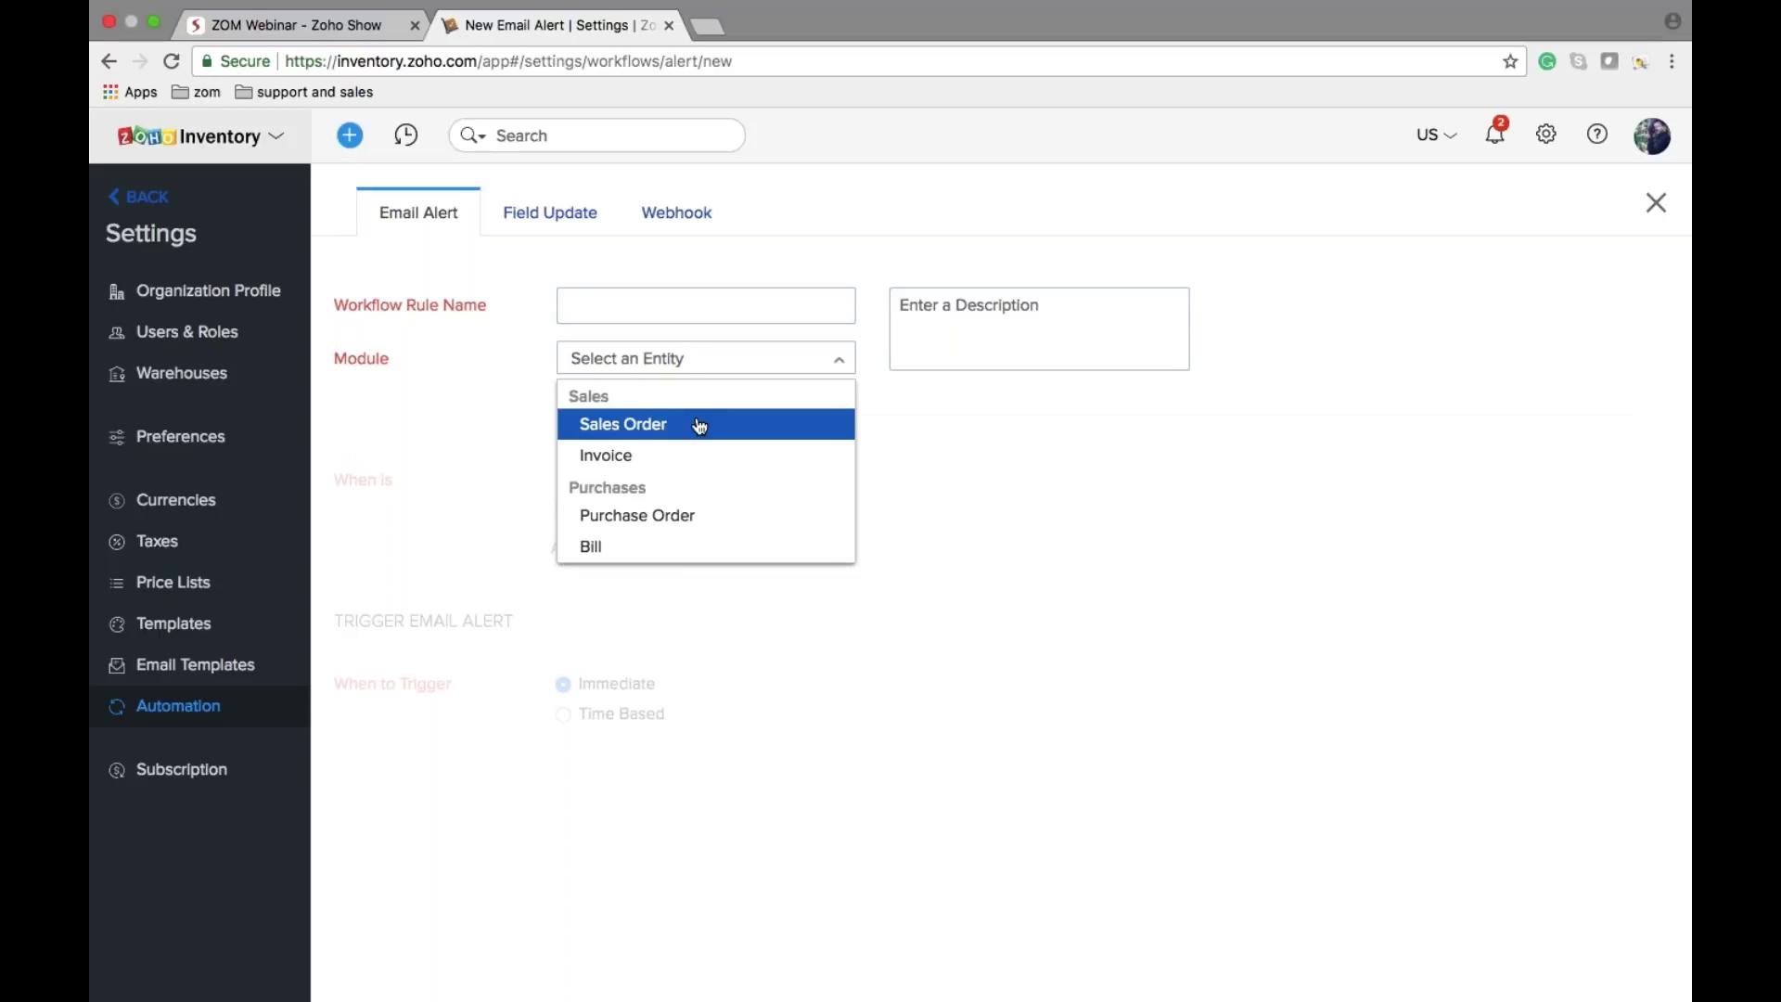
click(381, 28)
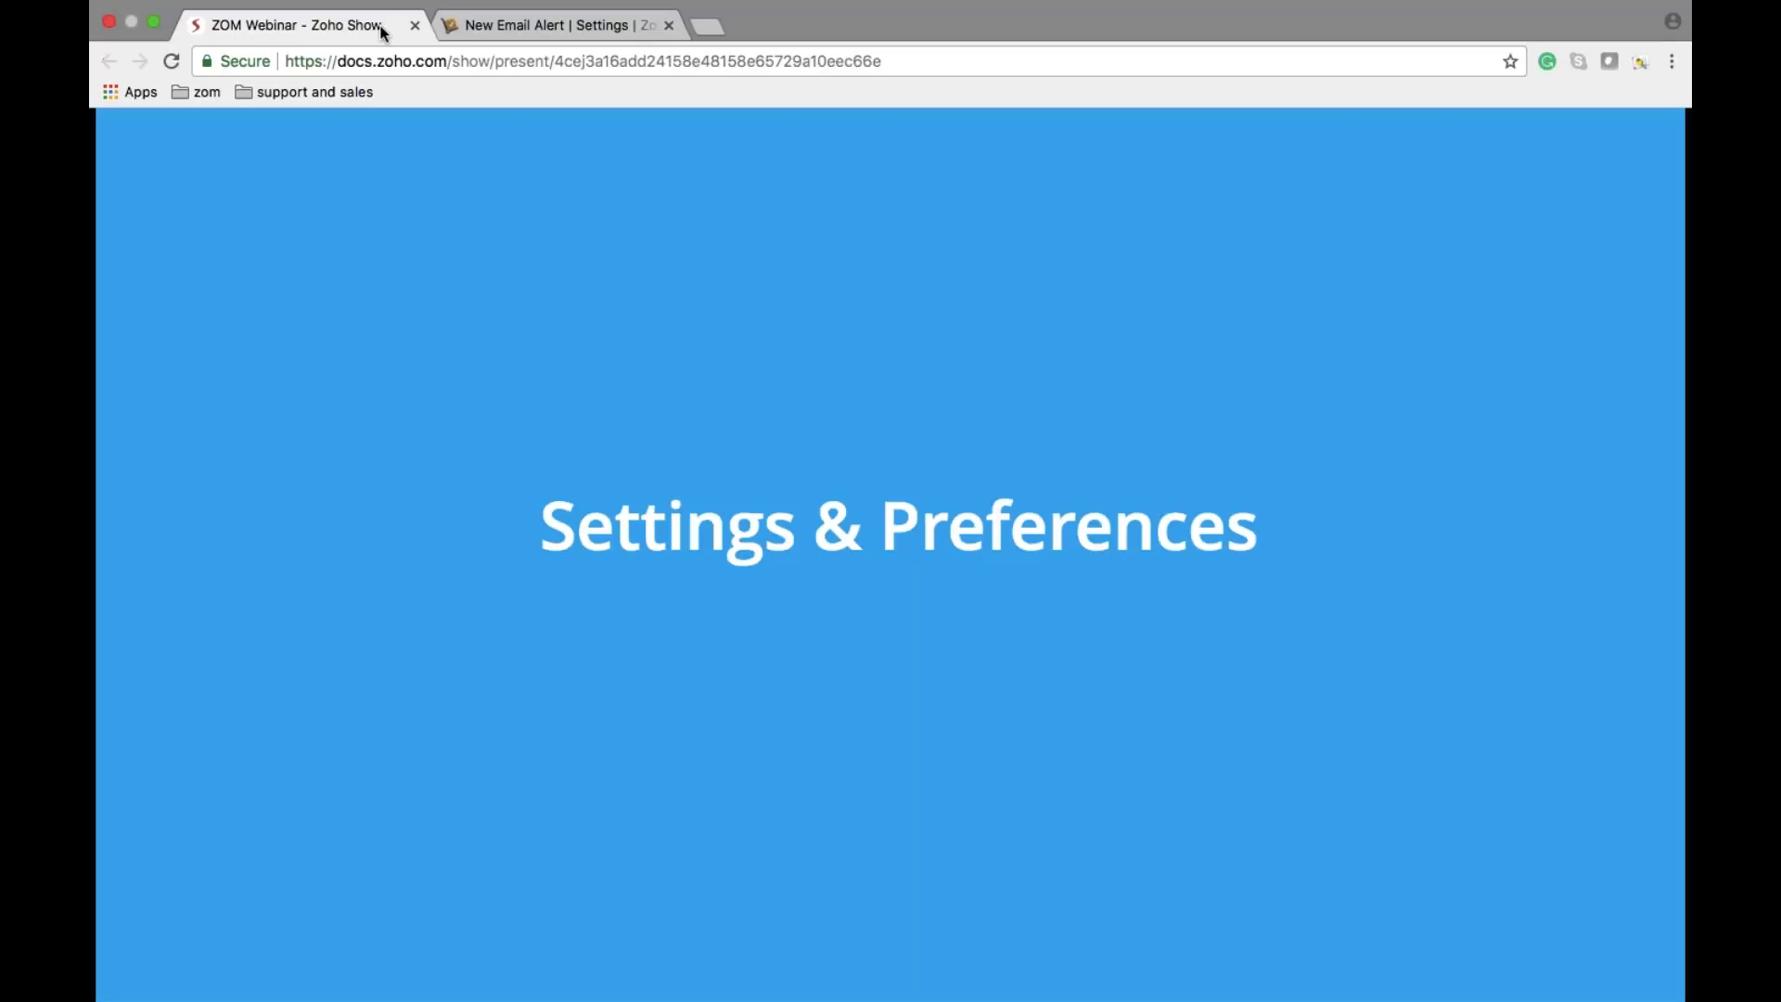
click(854, 408)
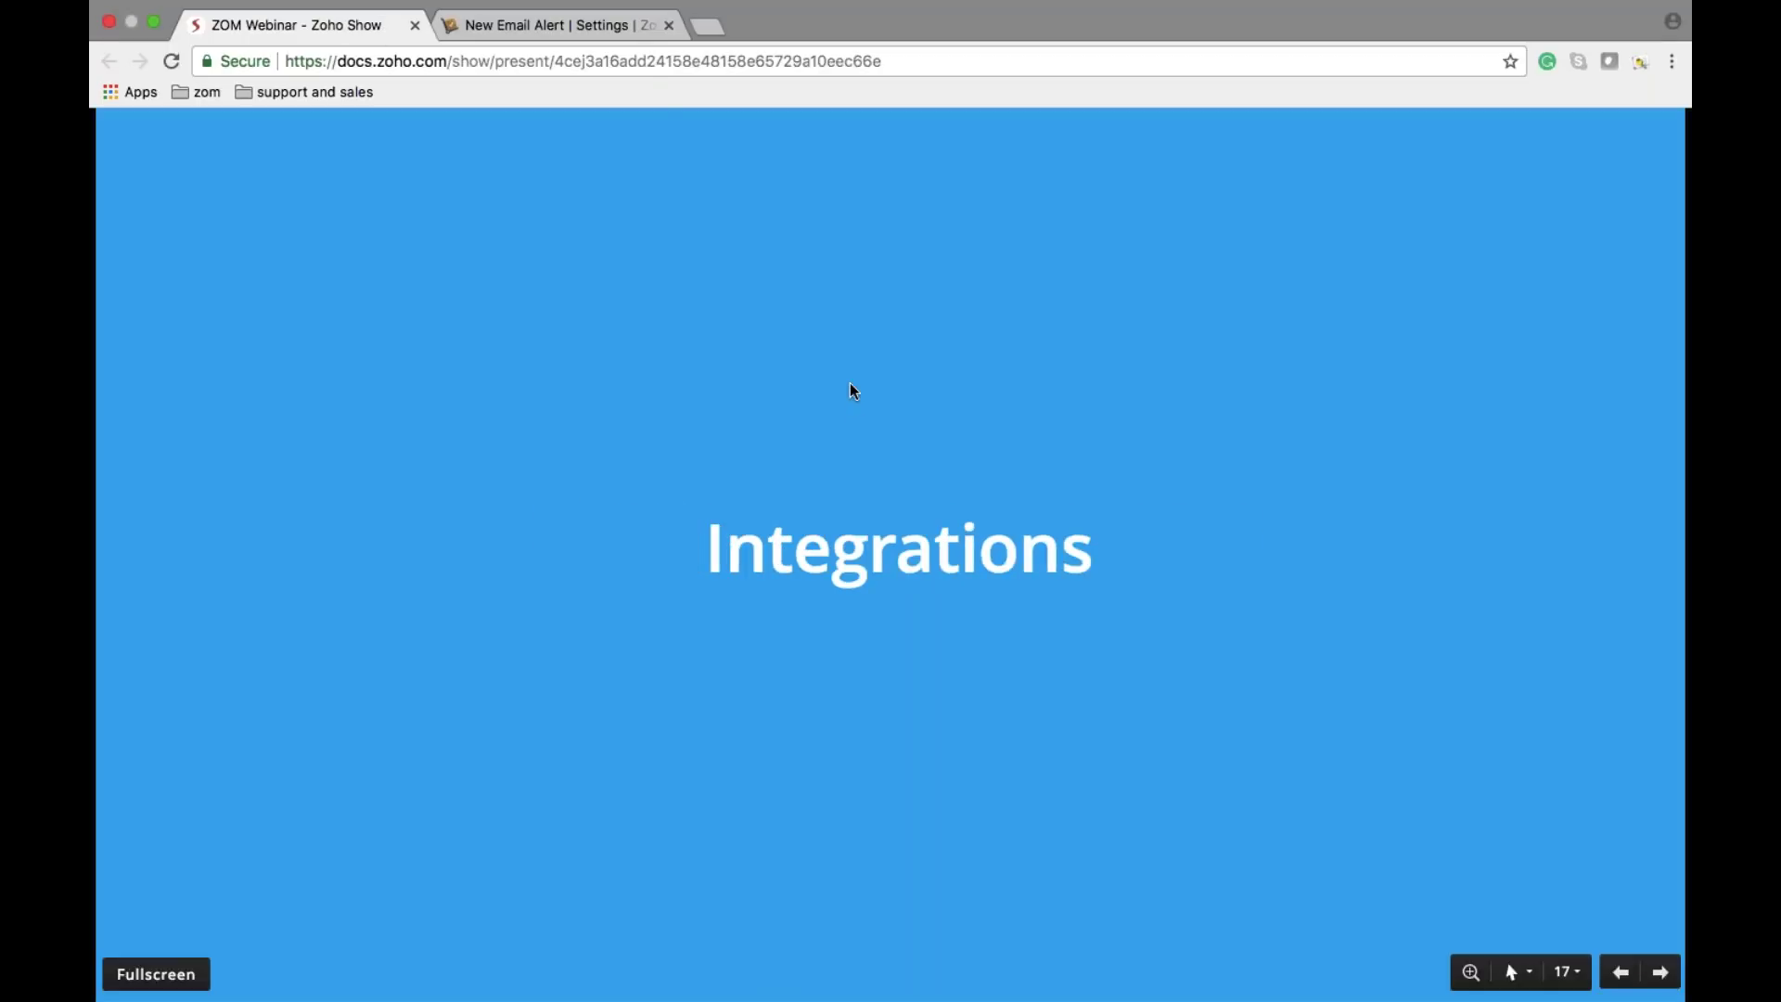
click(617, 28)
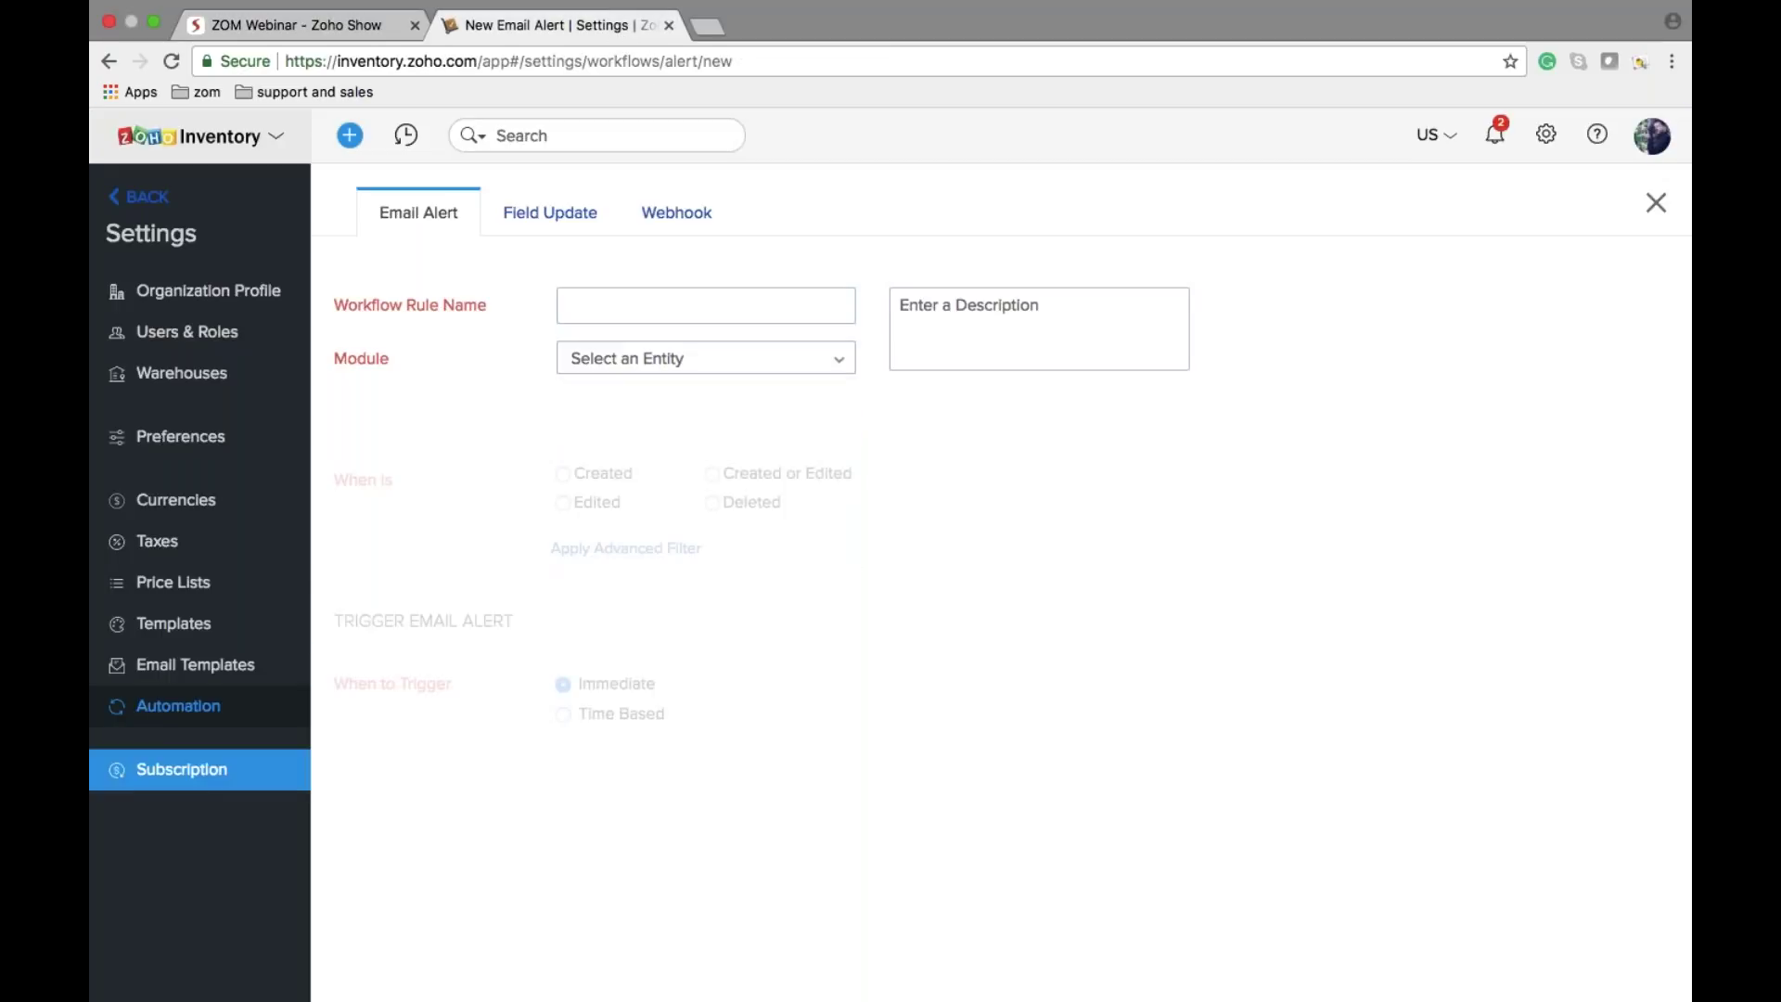
Step: Leave Settings and browse the Shipping Channels, Marketplace and Shopping Cart integration pages
click(140, 196)
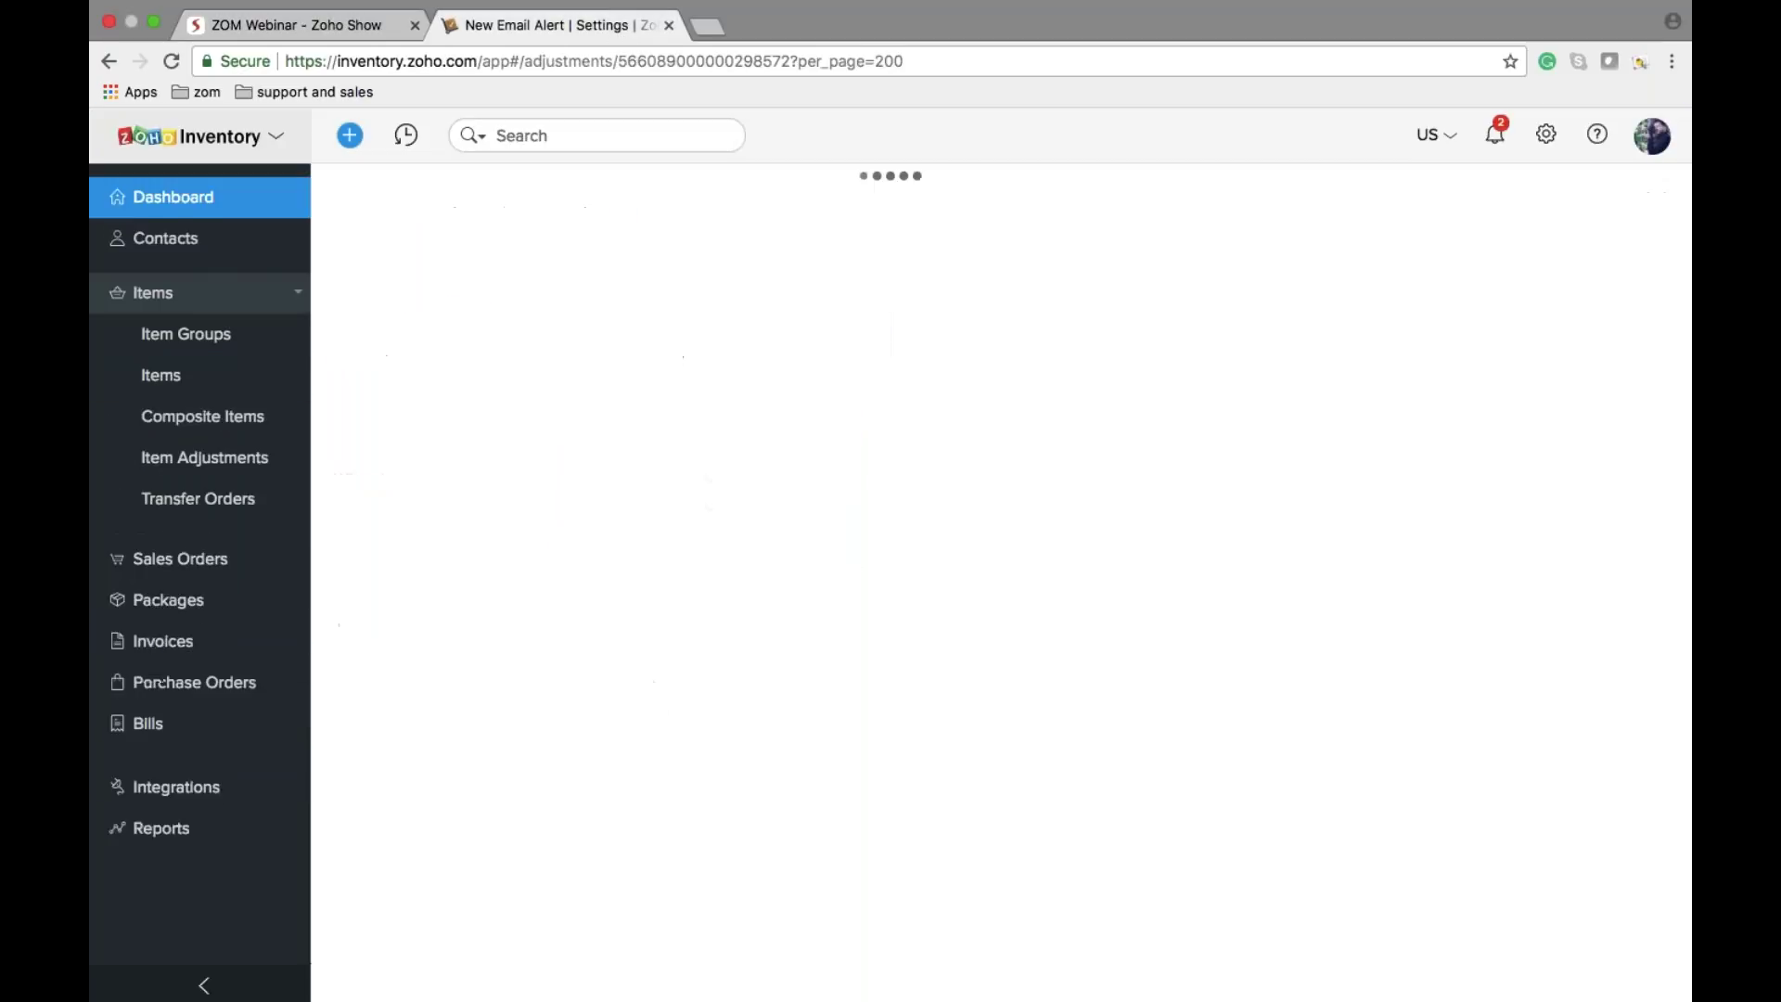
click(176, 585)
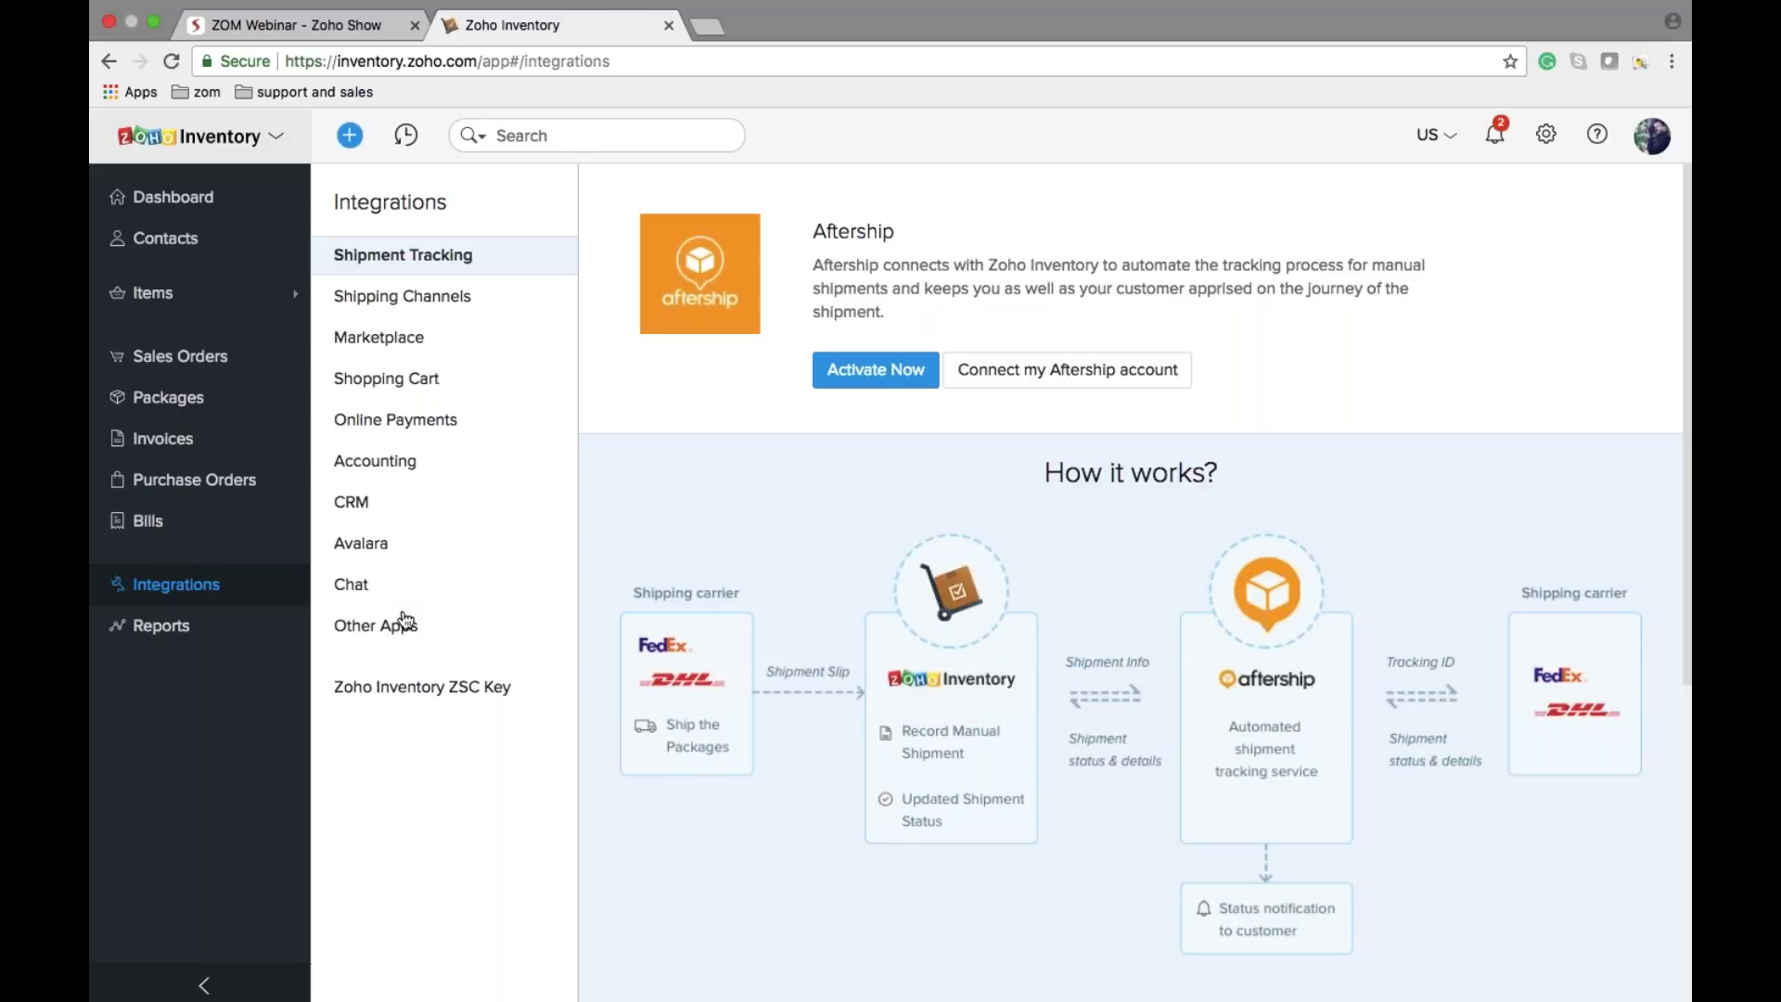
click(393, 297)
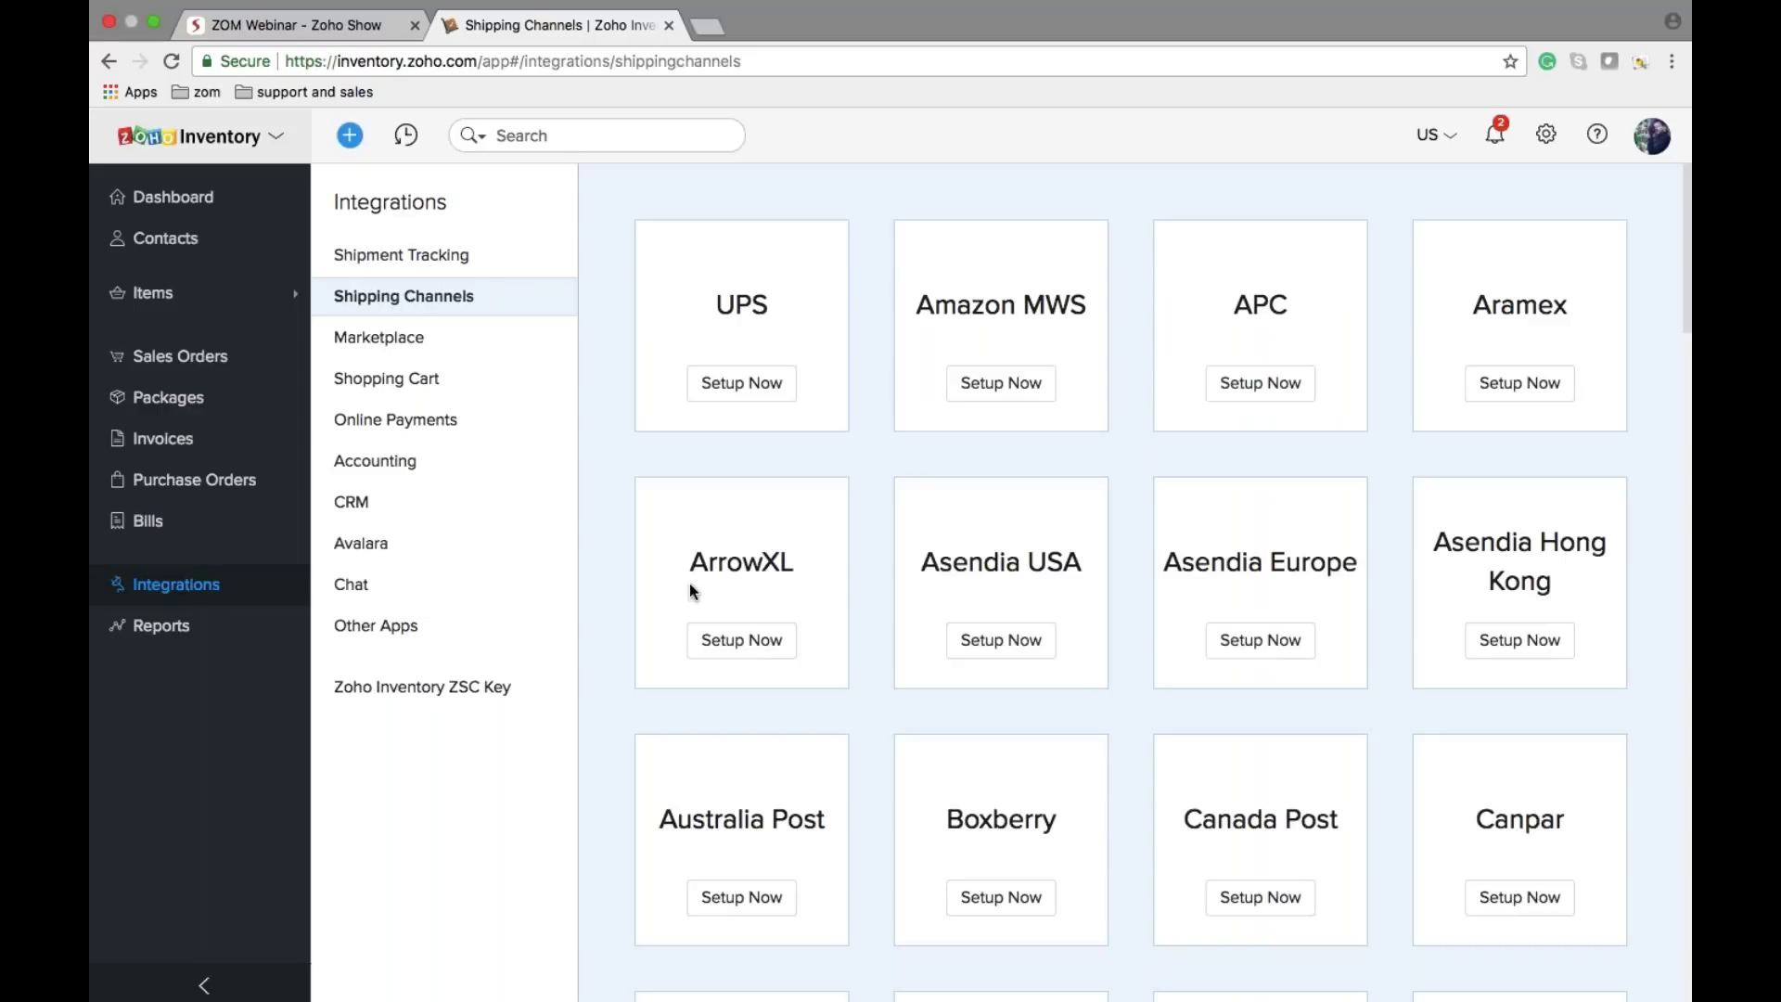
click(468, 350)
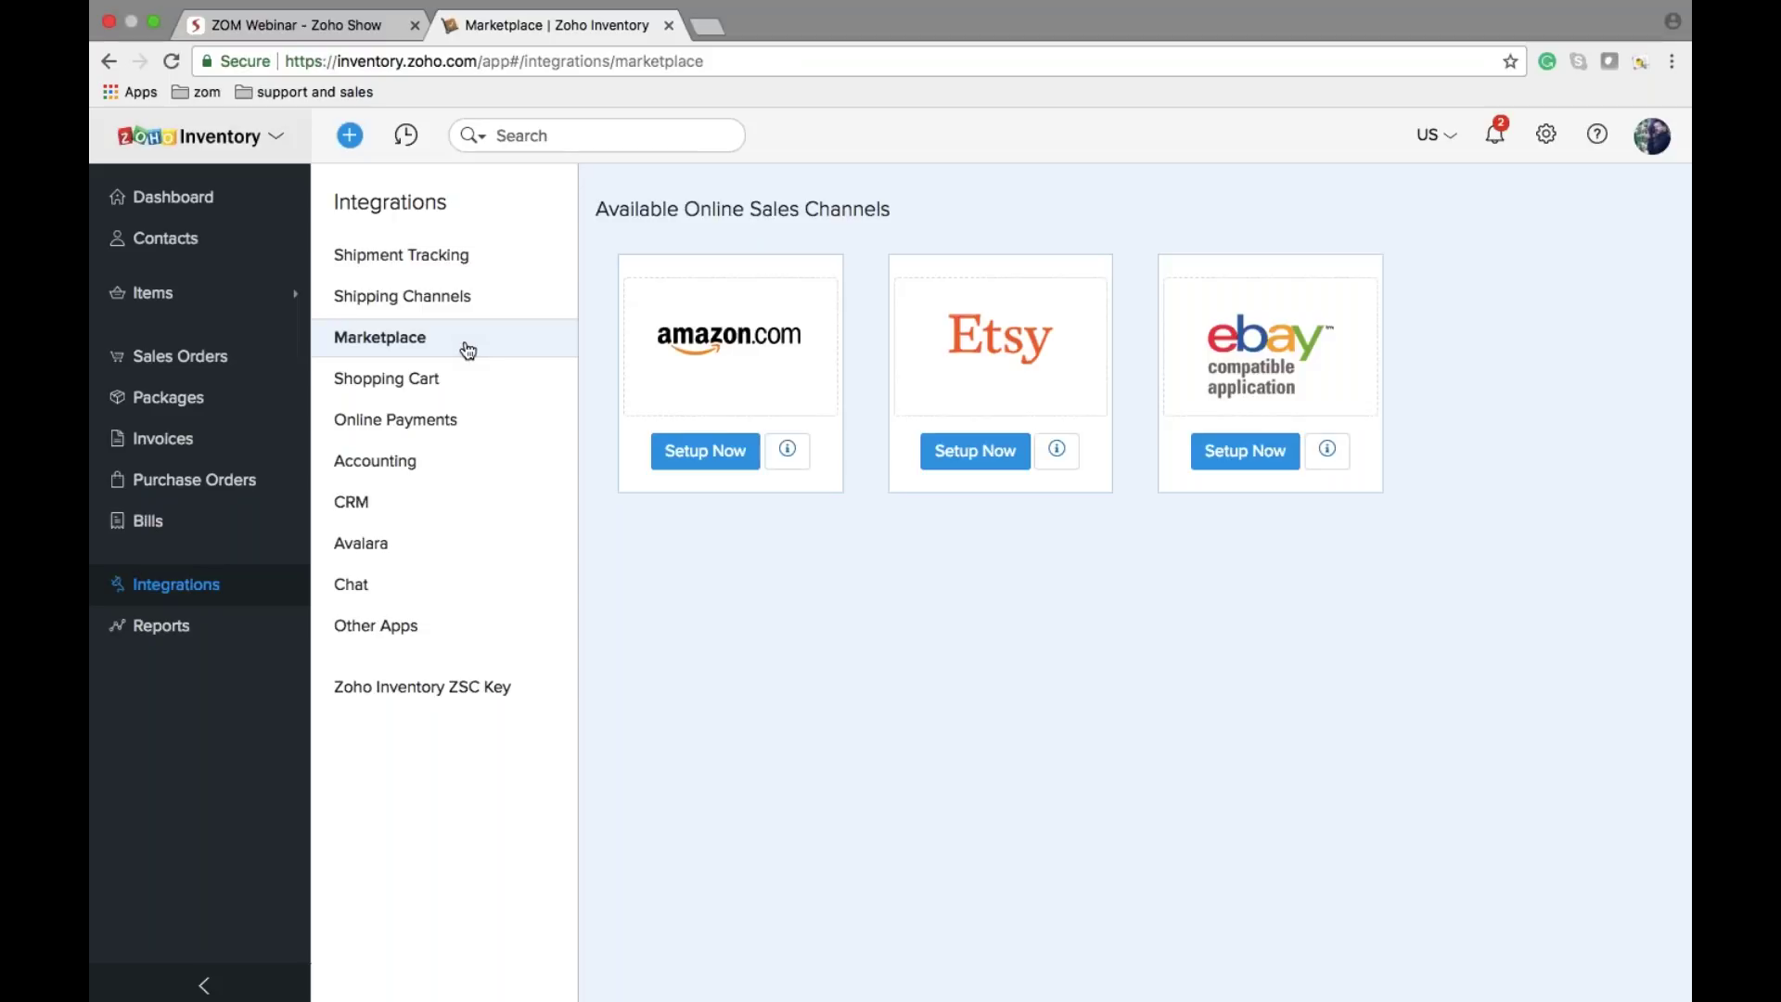
click(466, 379)
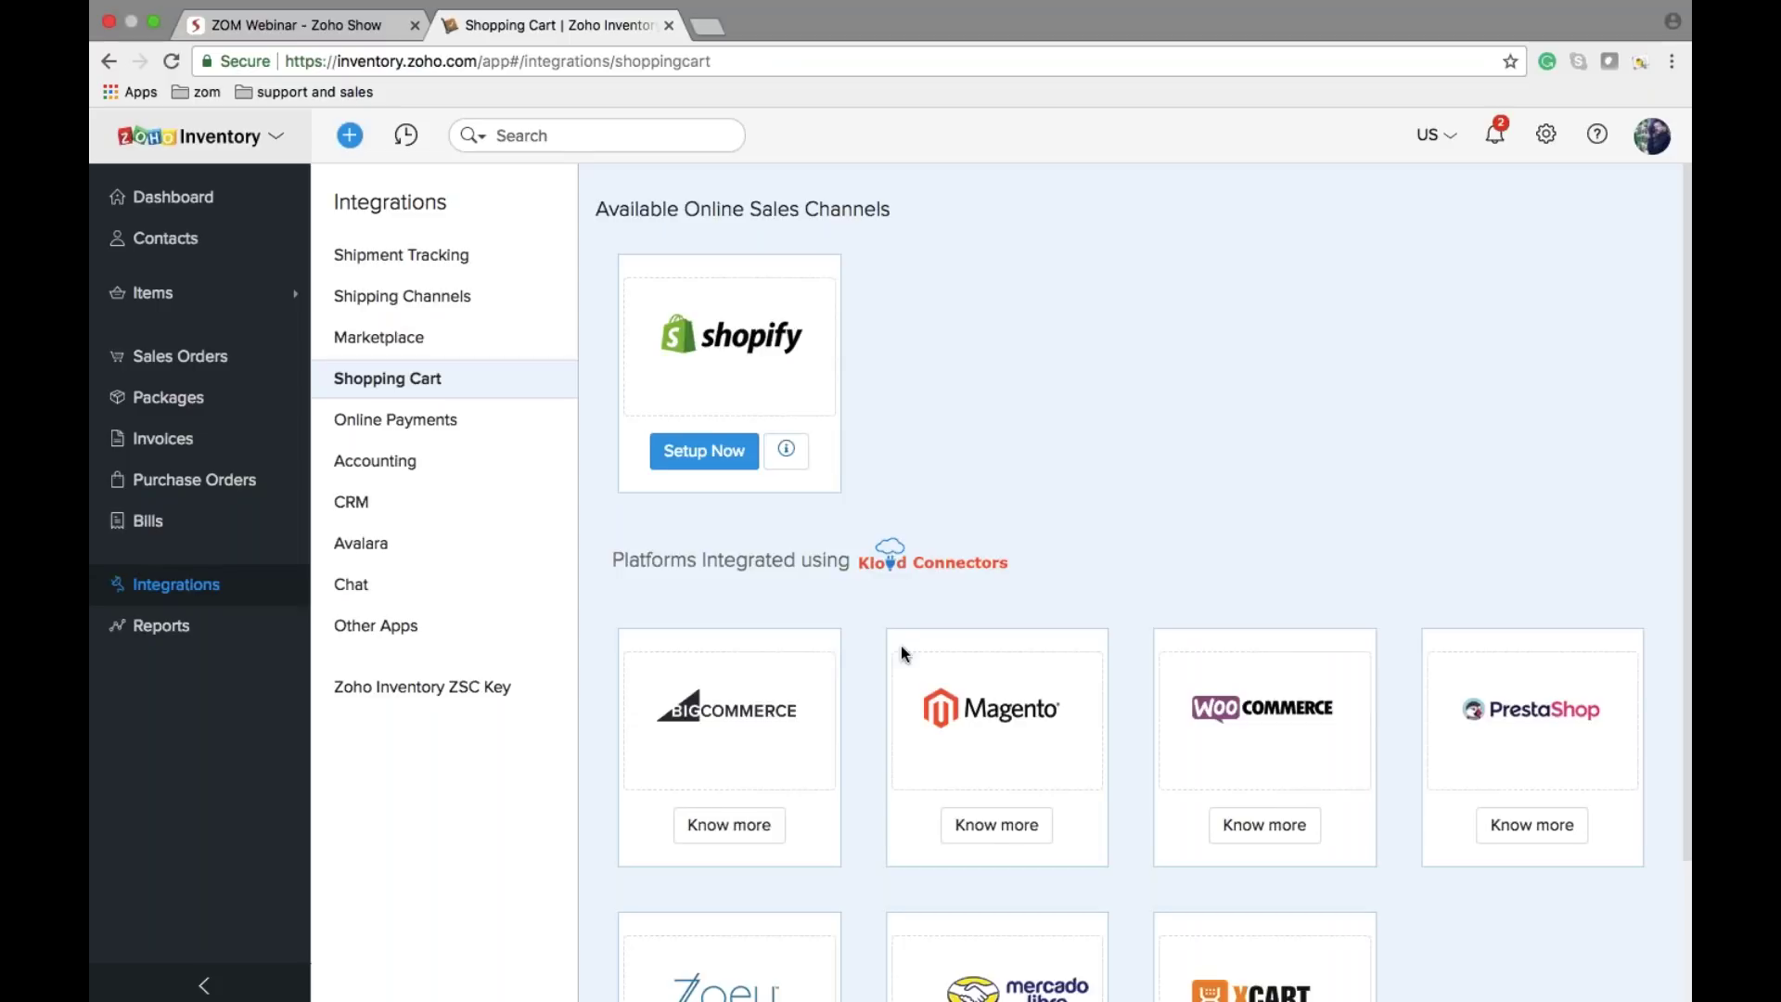
scroll(901, 653, down, 3)
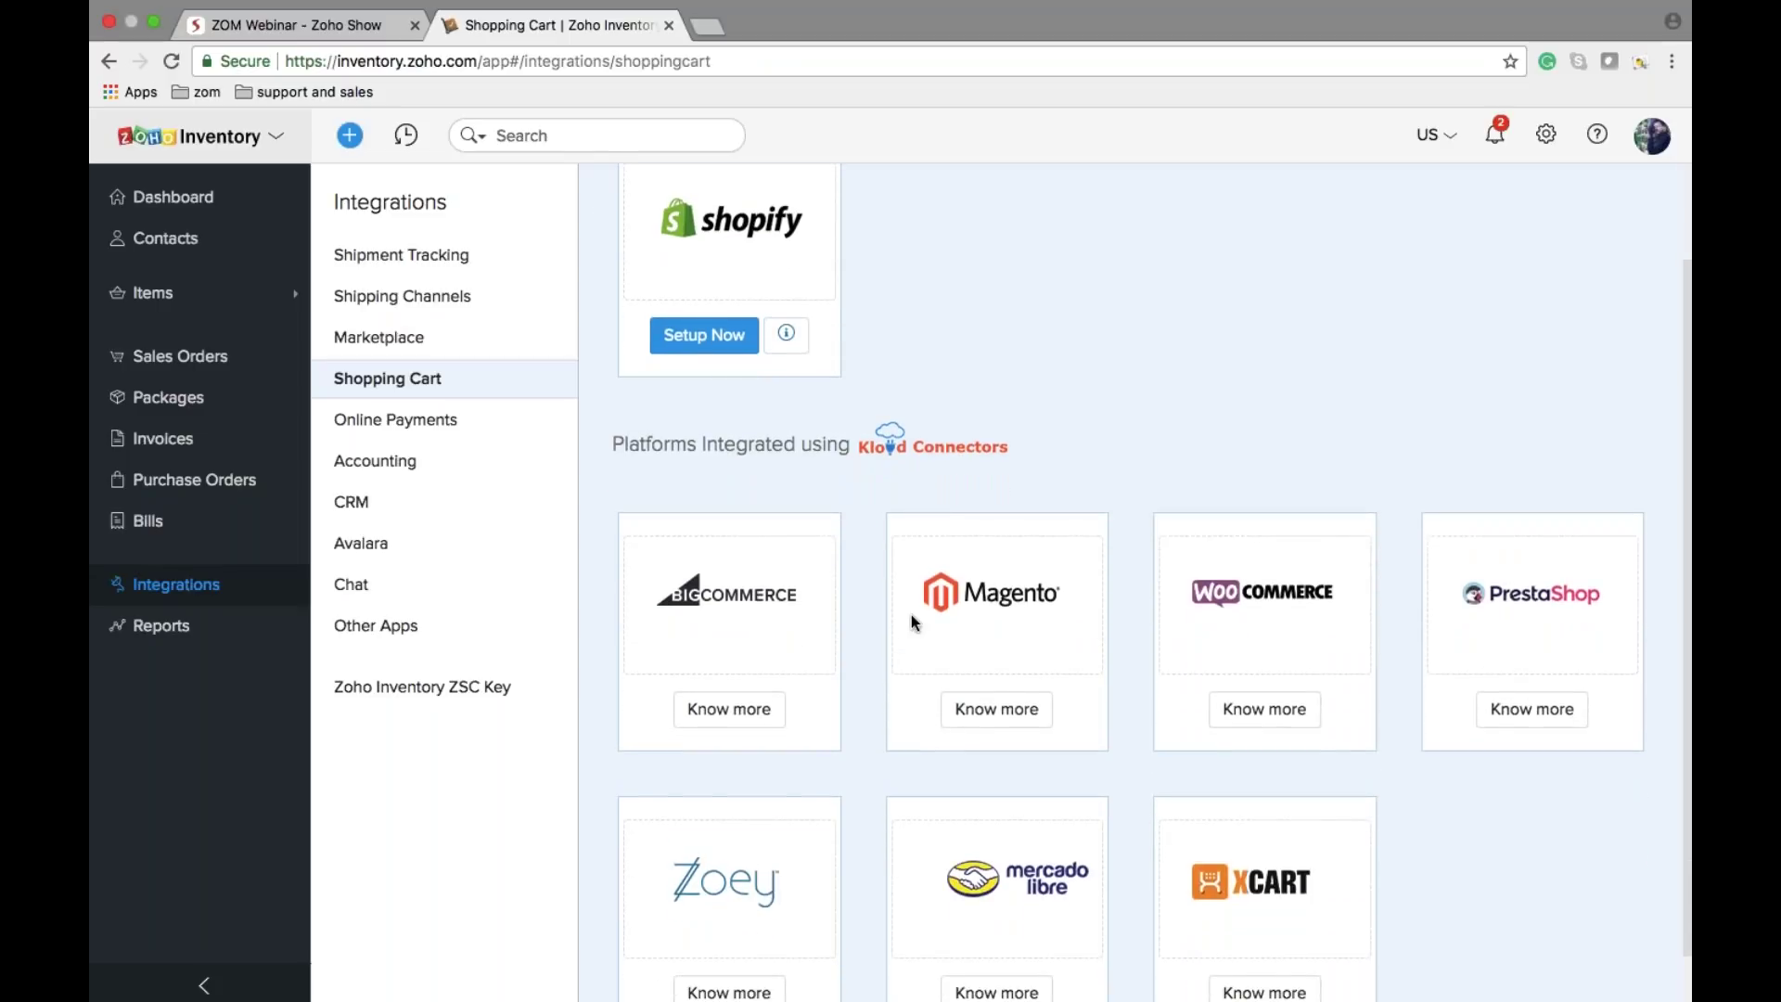
scroll(927, 556, up, 1)
Step: Read the Shopify integration's how-it-works page, then view the Online Payments gateways
click(787, 366)
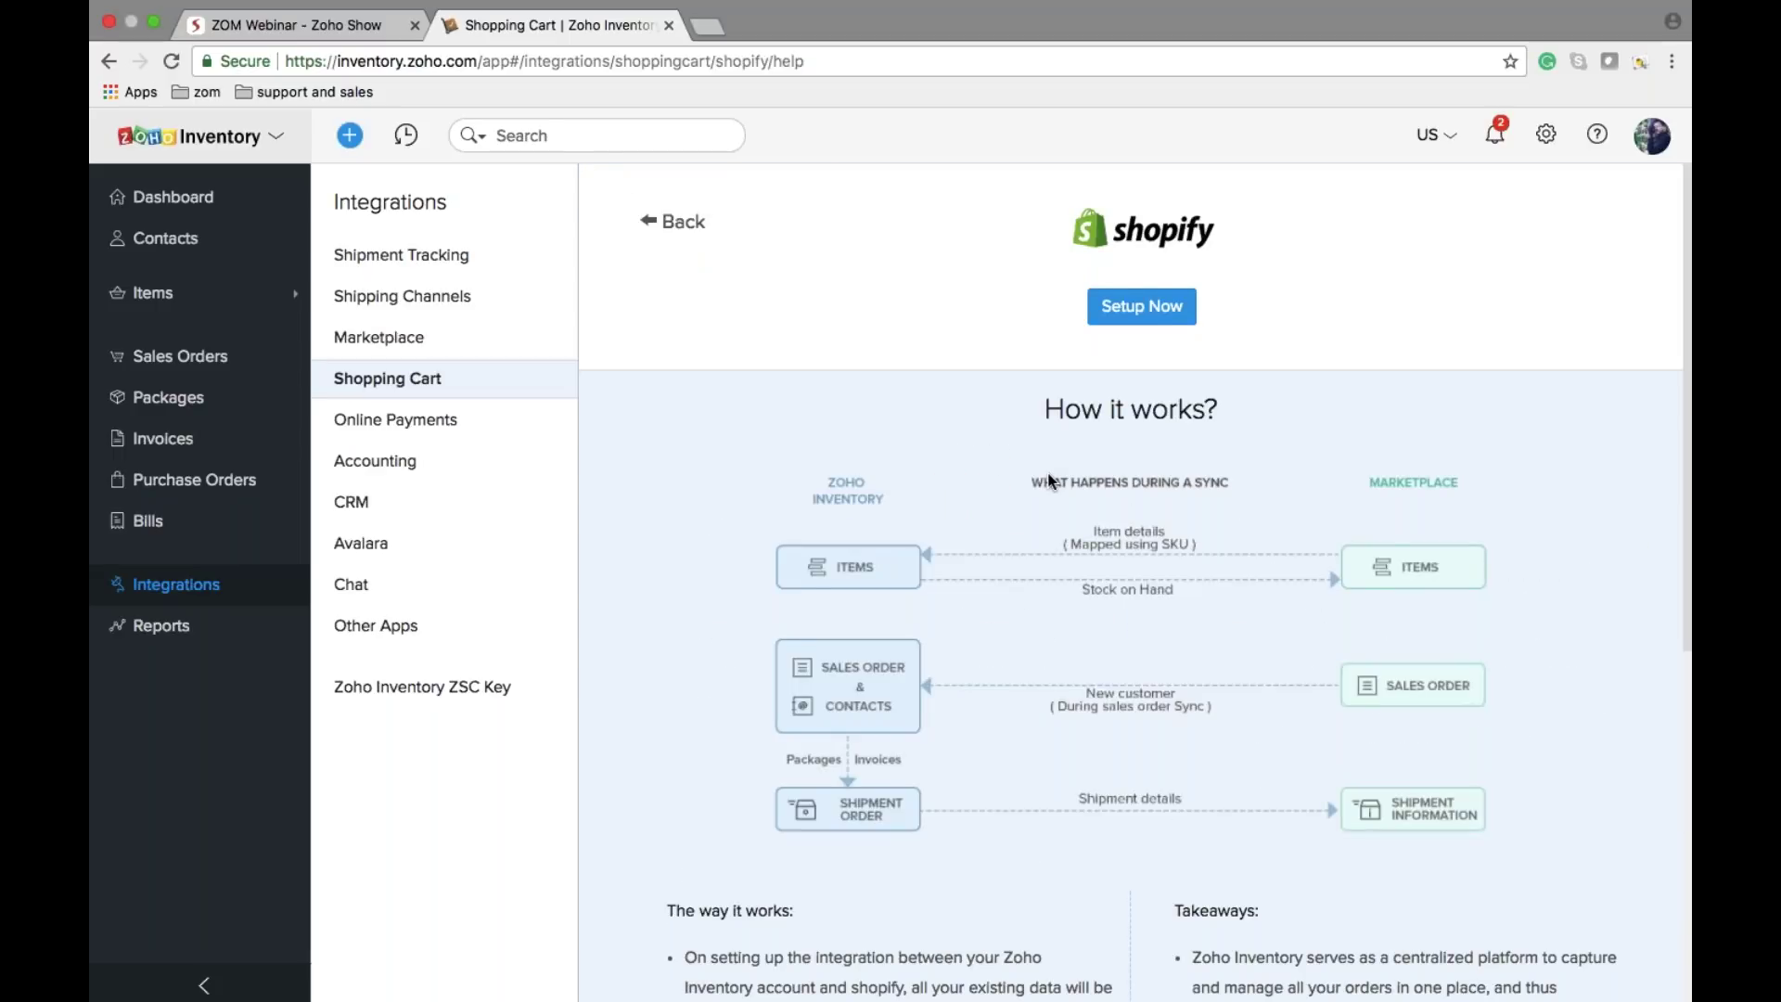
scroll(1076, 473, down, 2)
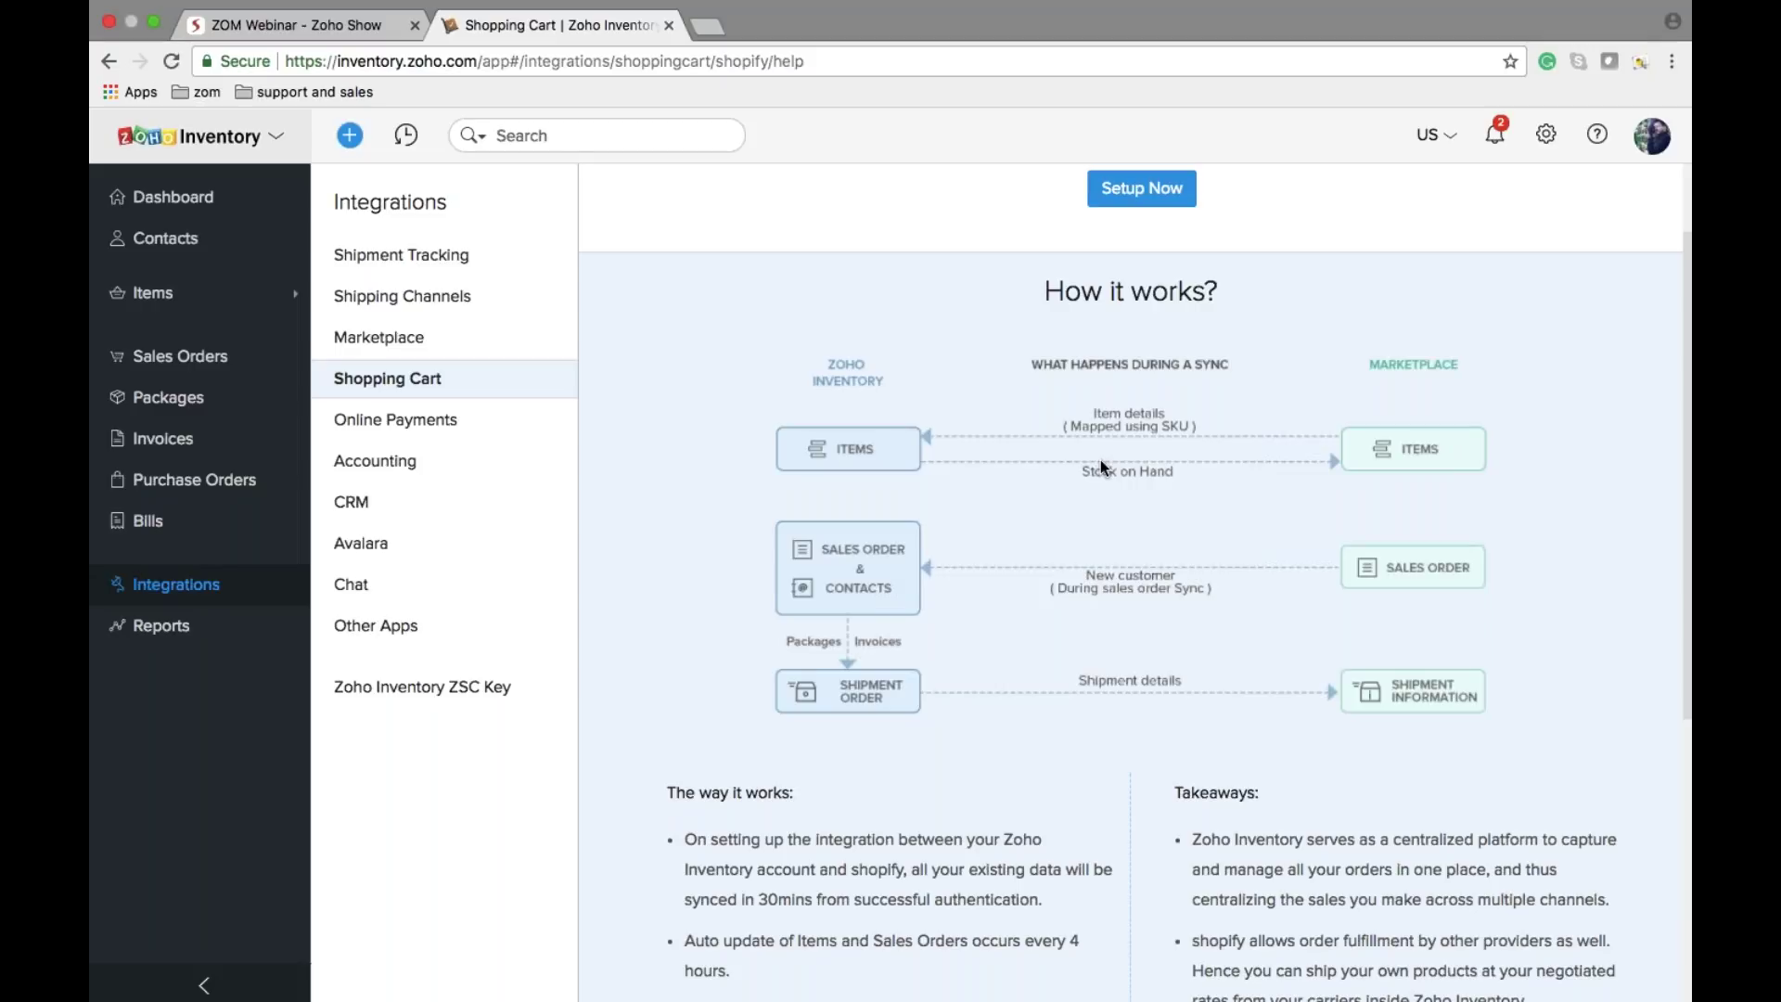
click(483, 436)
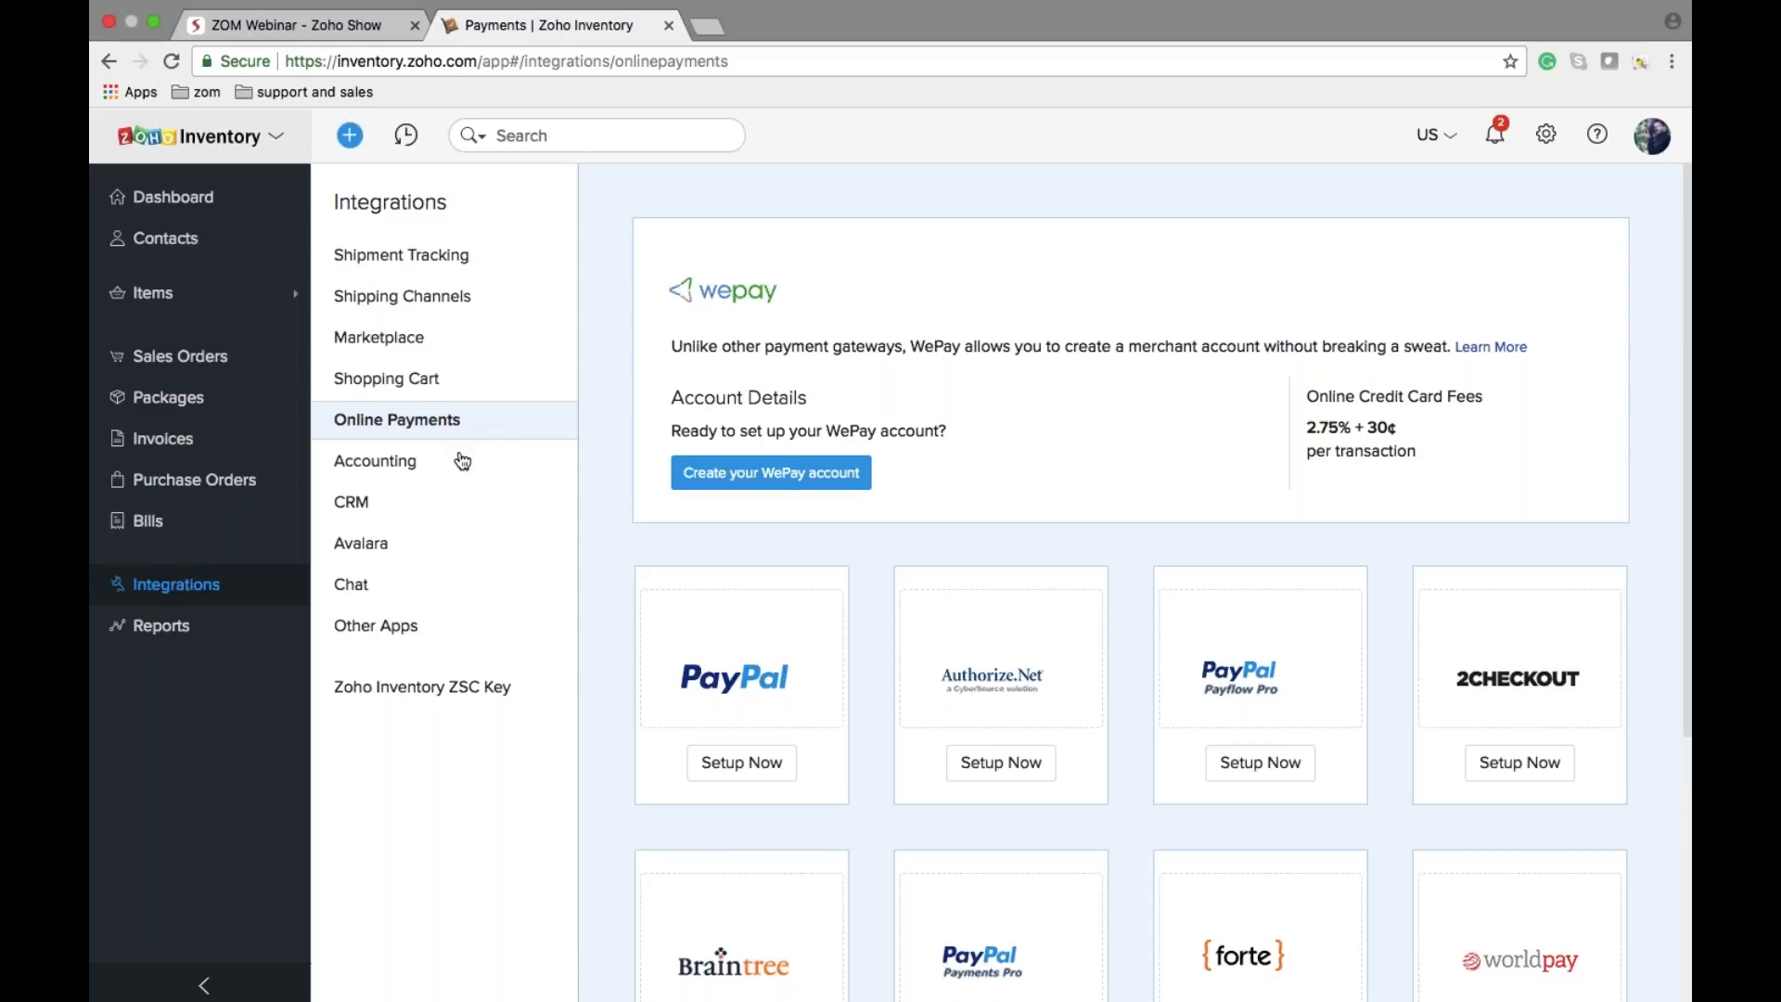
Step: Review the Zoho Books, Zoho CRM and Avalara AvaTax integration pages
click(462, 461)
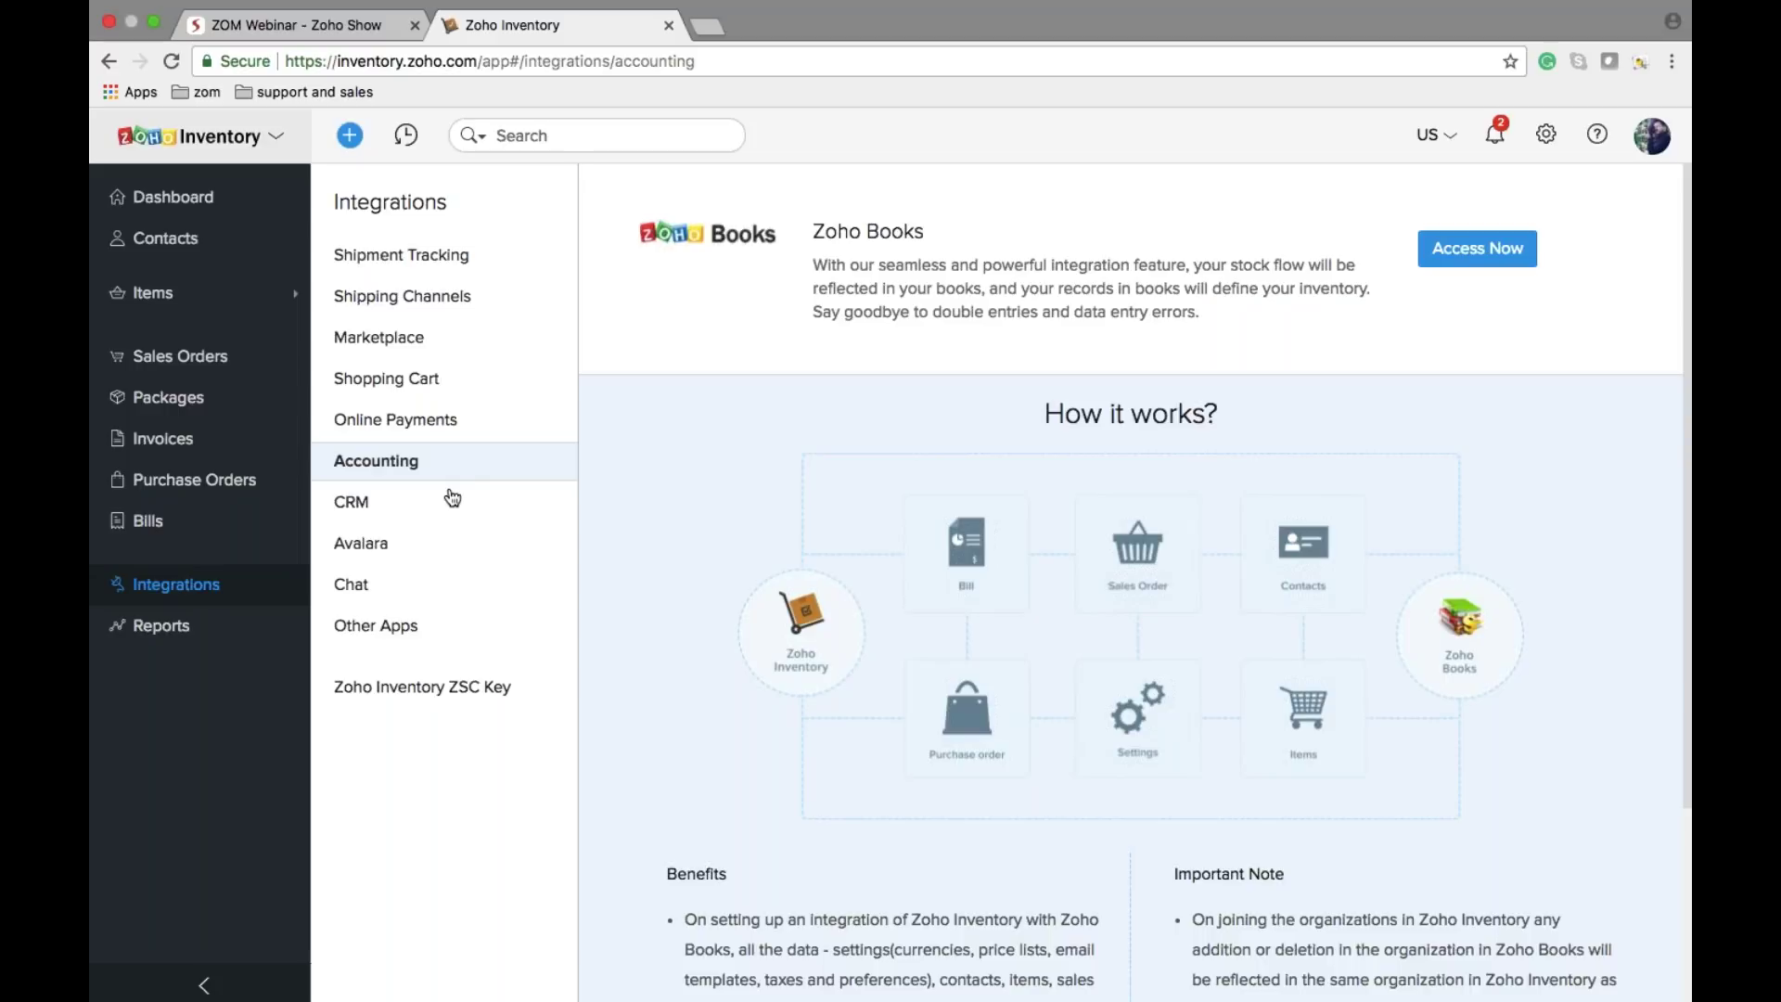
click(451, 499)
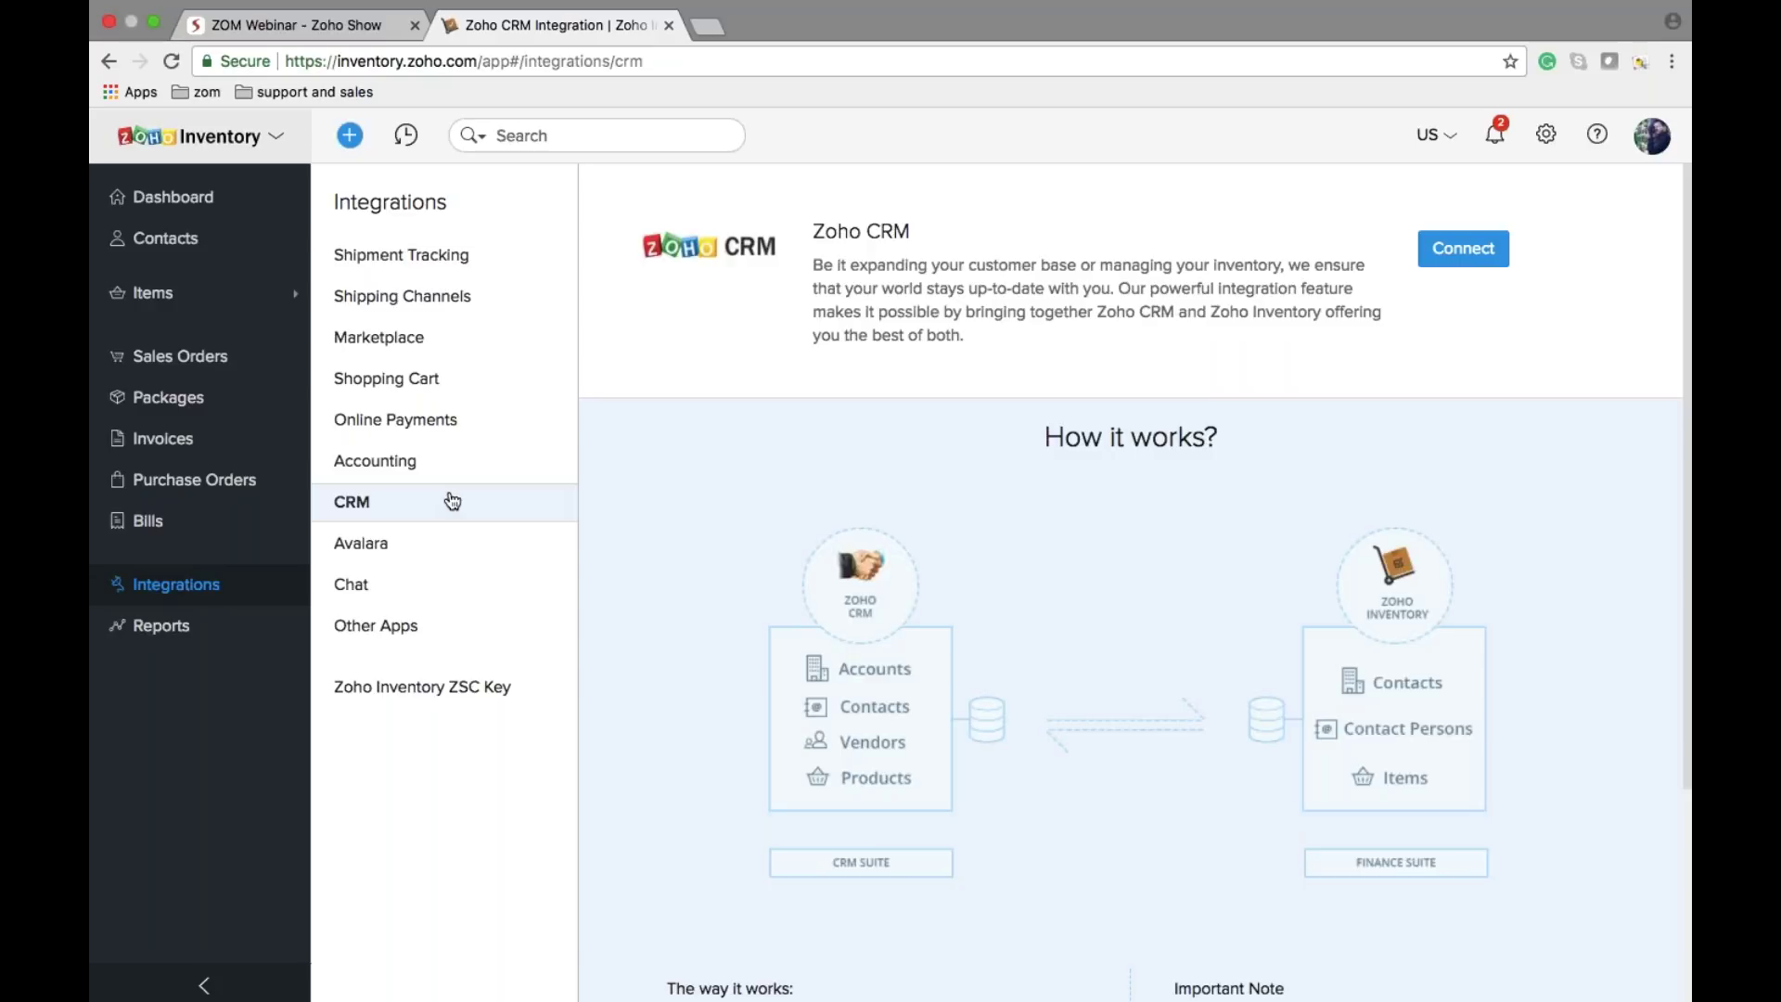
scroll(872, 685, down, 3)
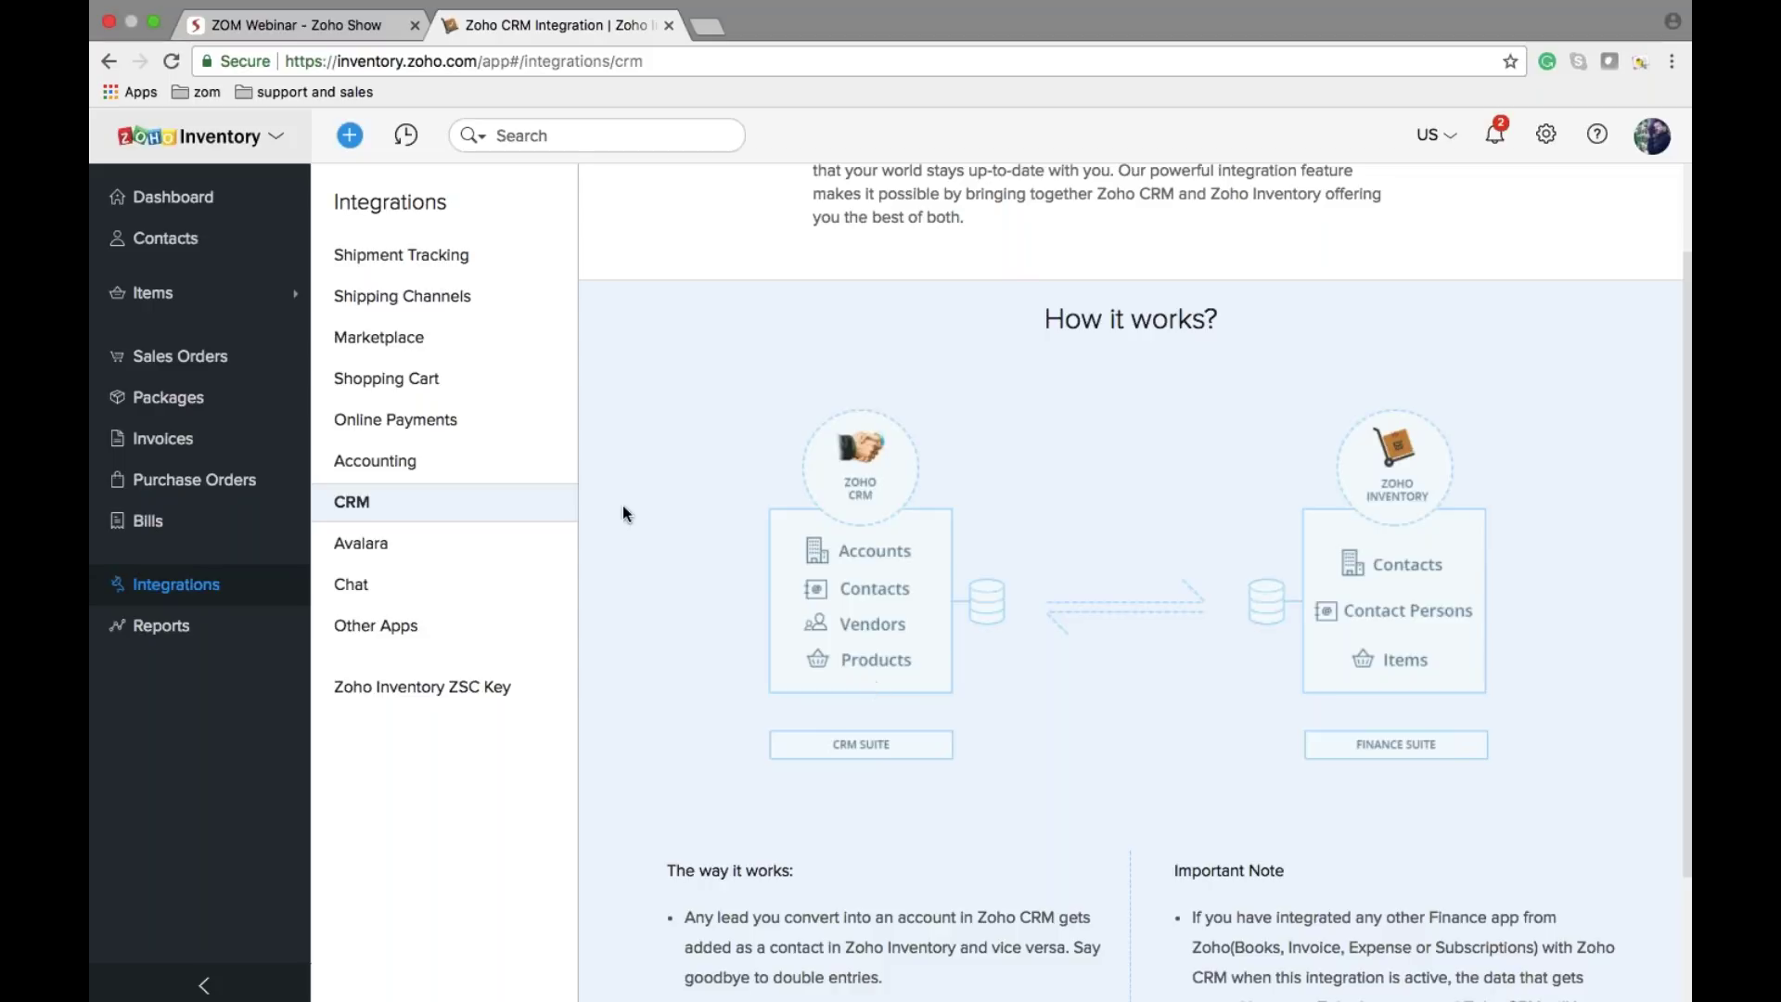
click(498, 557)
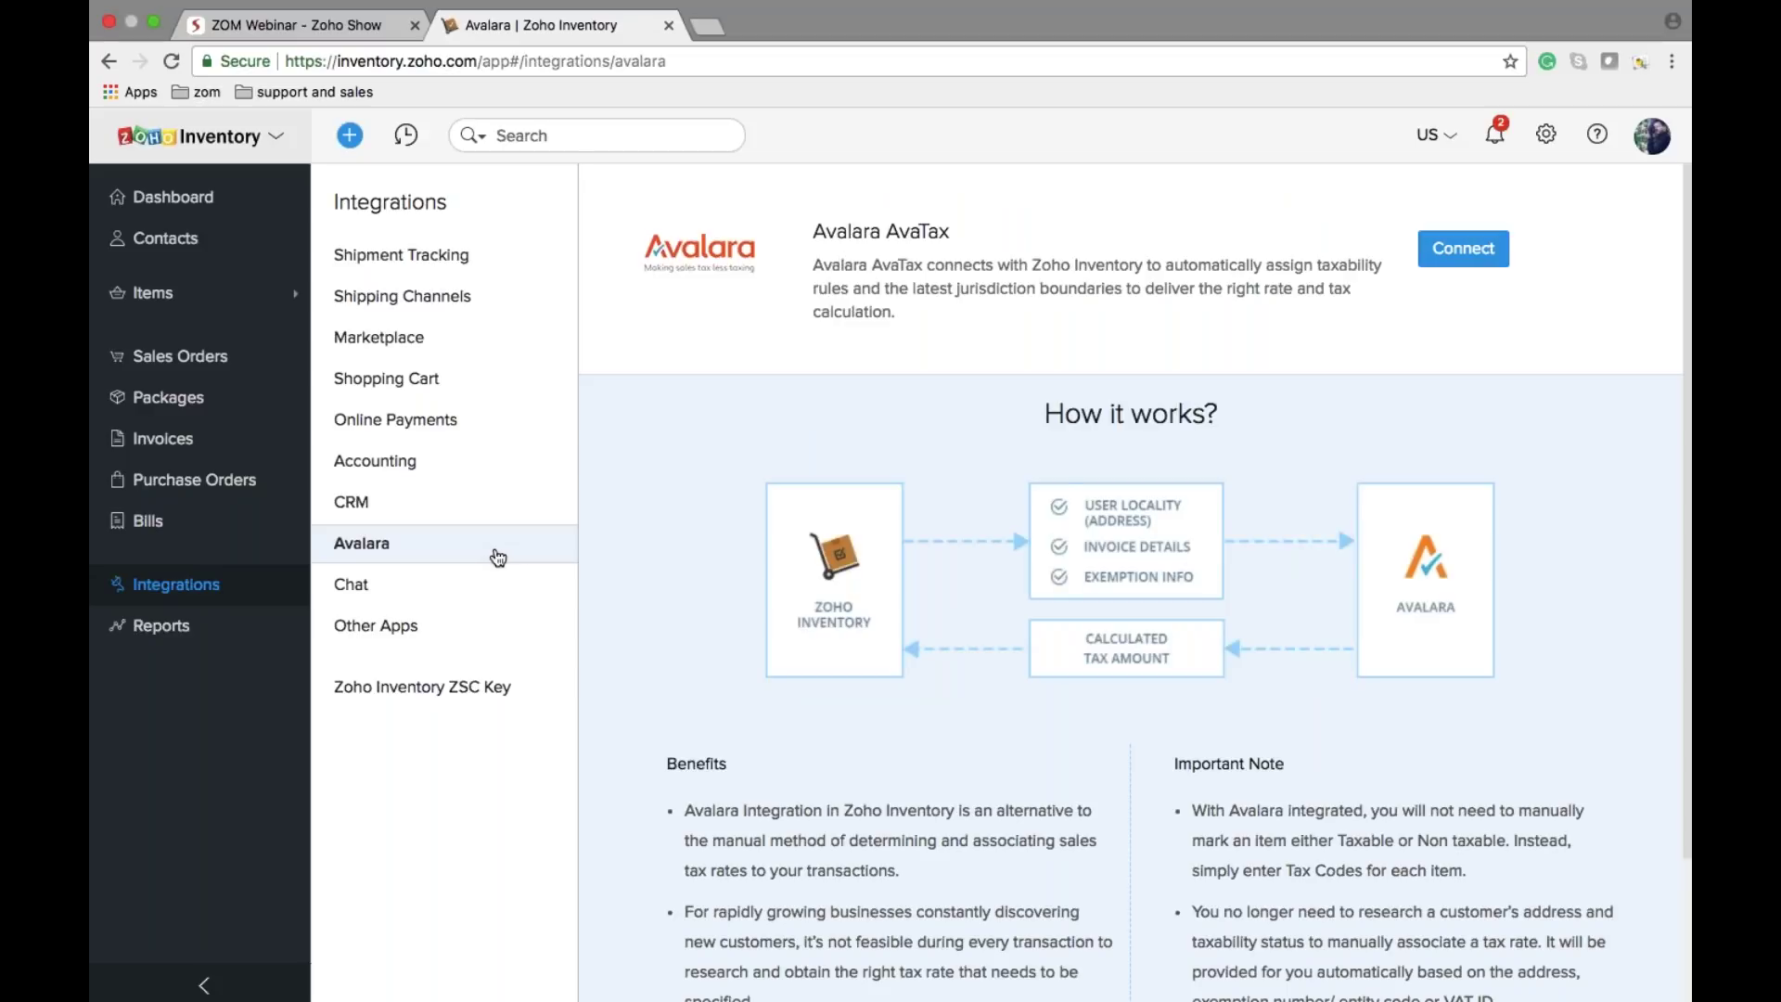
Step: Review the Zoho Cliq chat and Other Apps (Slack, G Suite, Office365) integrations, then go to Reports
click(498, 557)
click(465, 582)
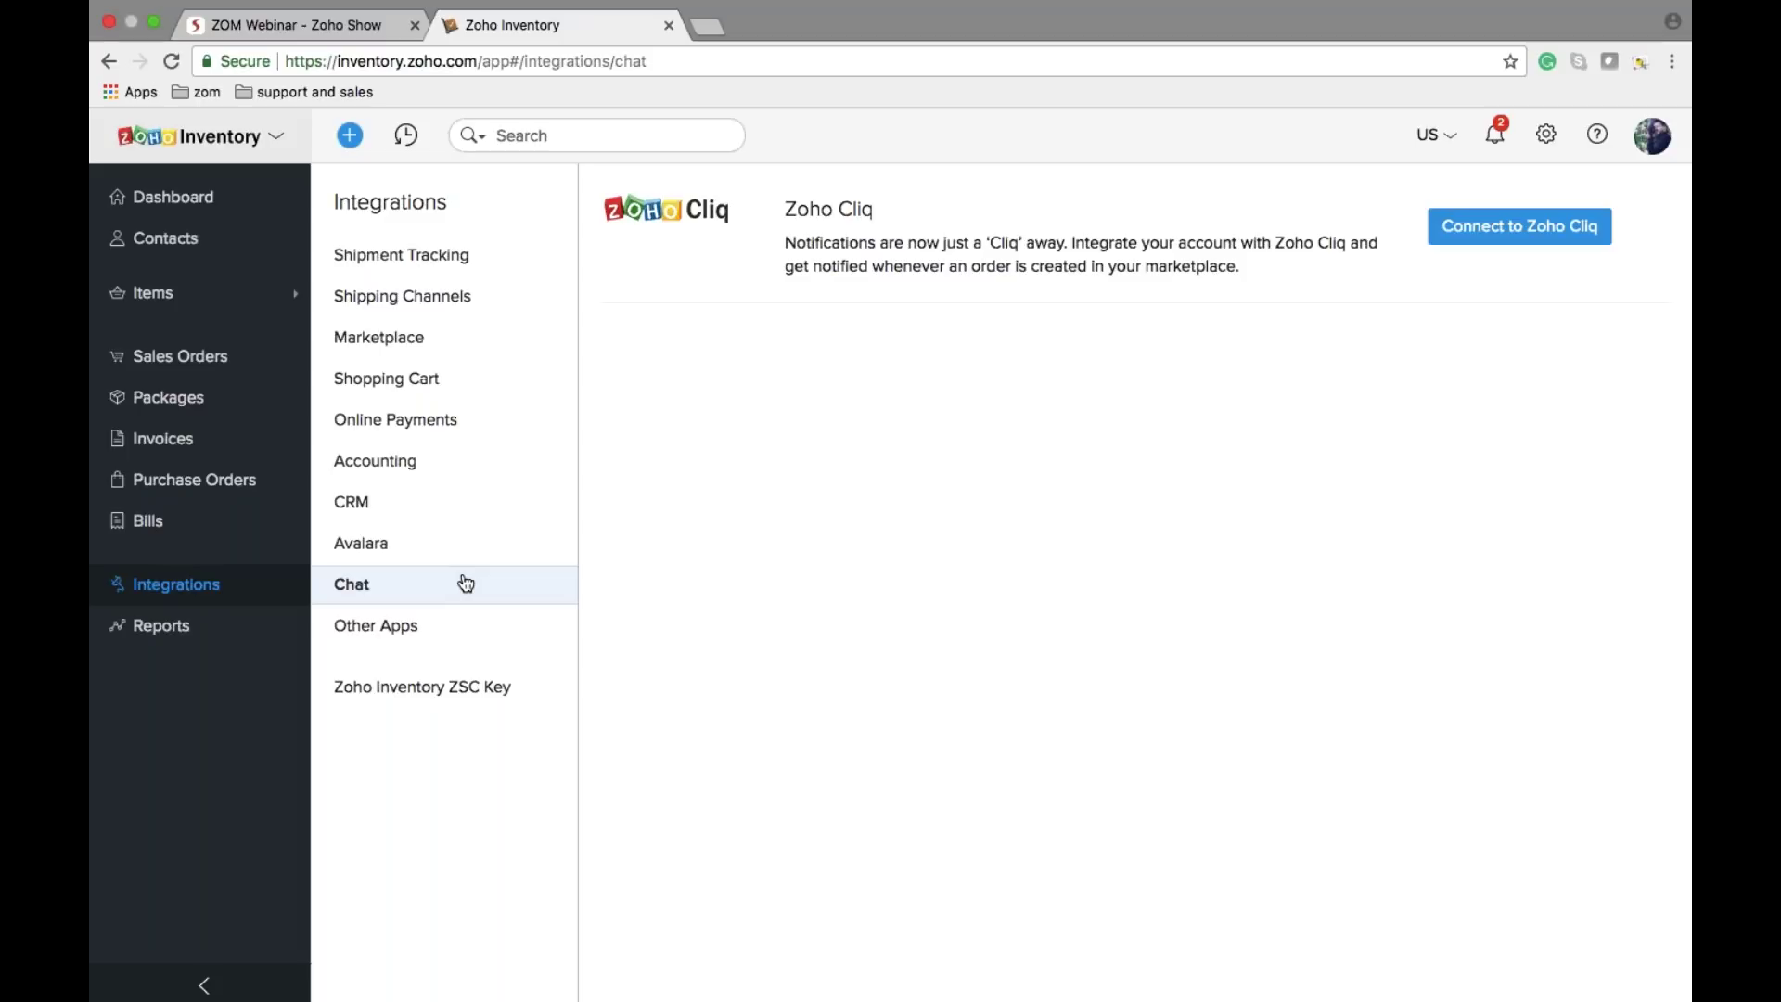
click(431, 628)
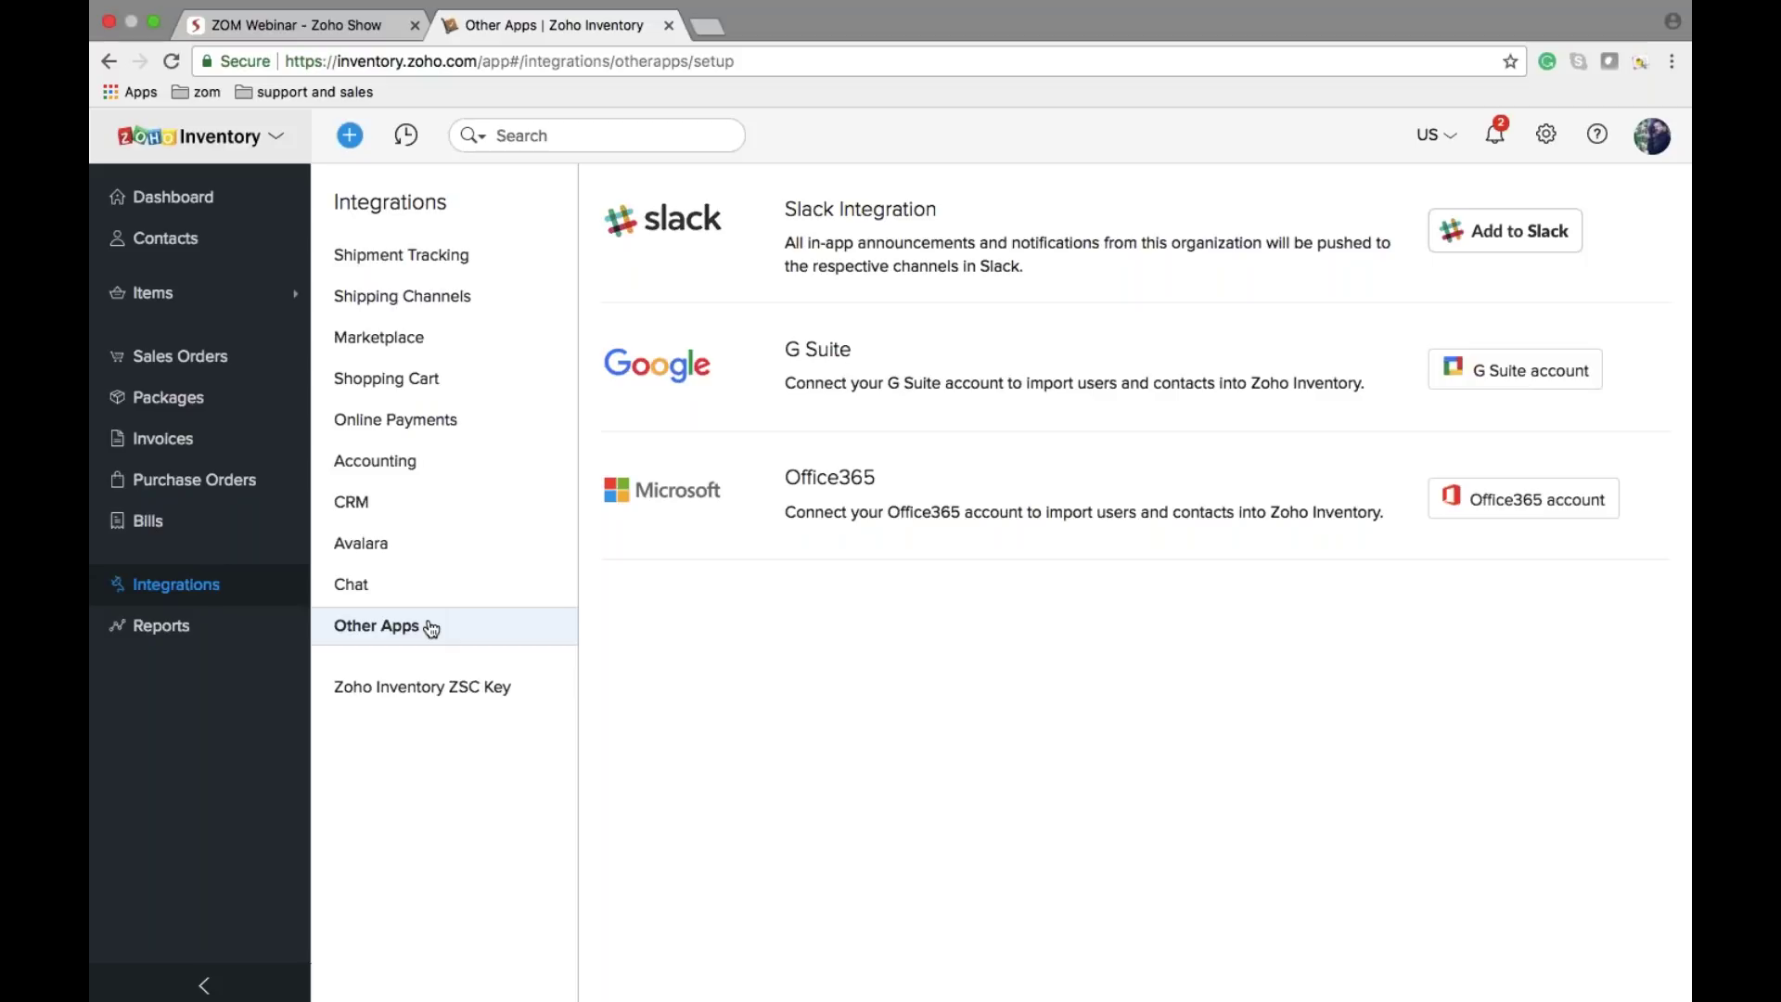
click(246, 647)
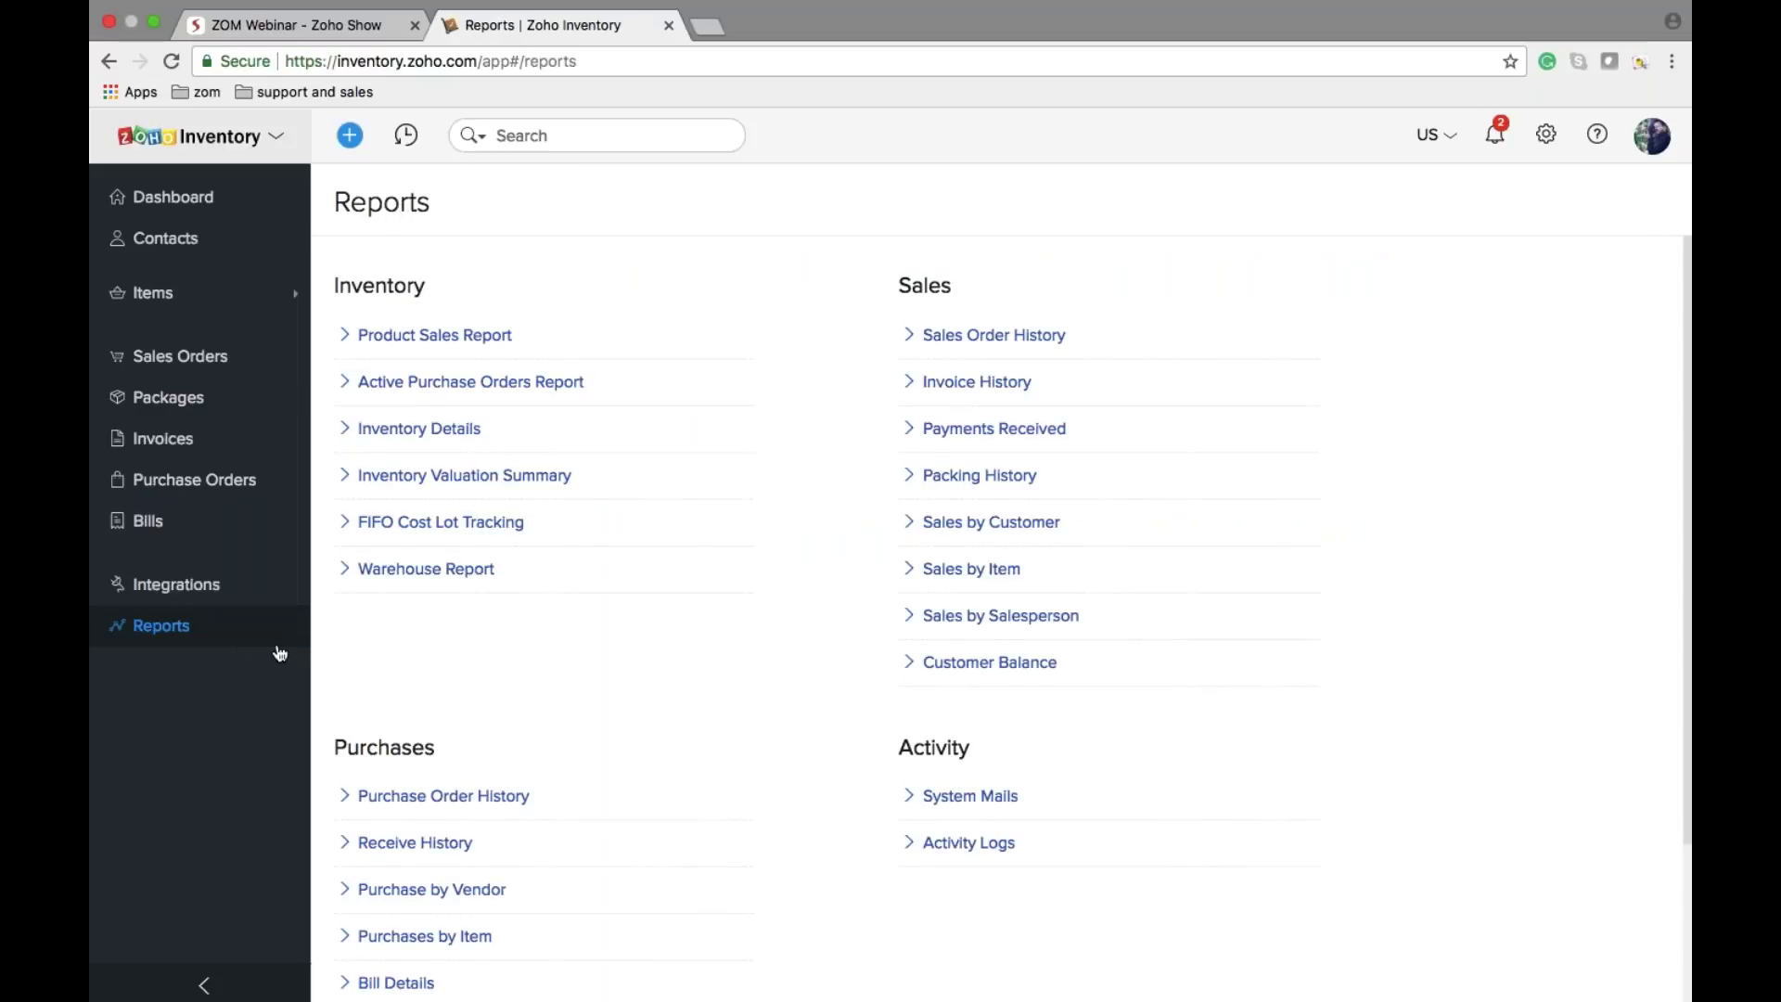
Step: View the Active Purchase Orders Report table, then return to the reports list
scroll(1011, 603, down, 3)
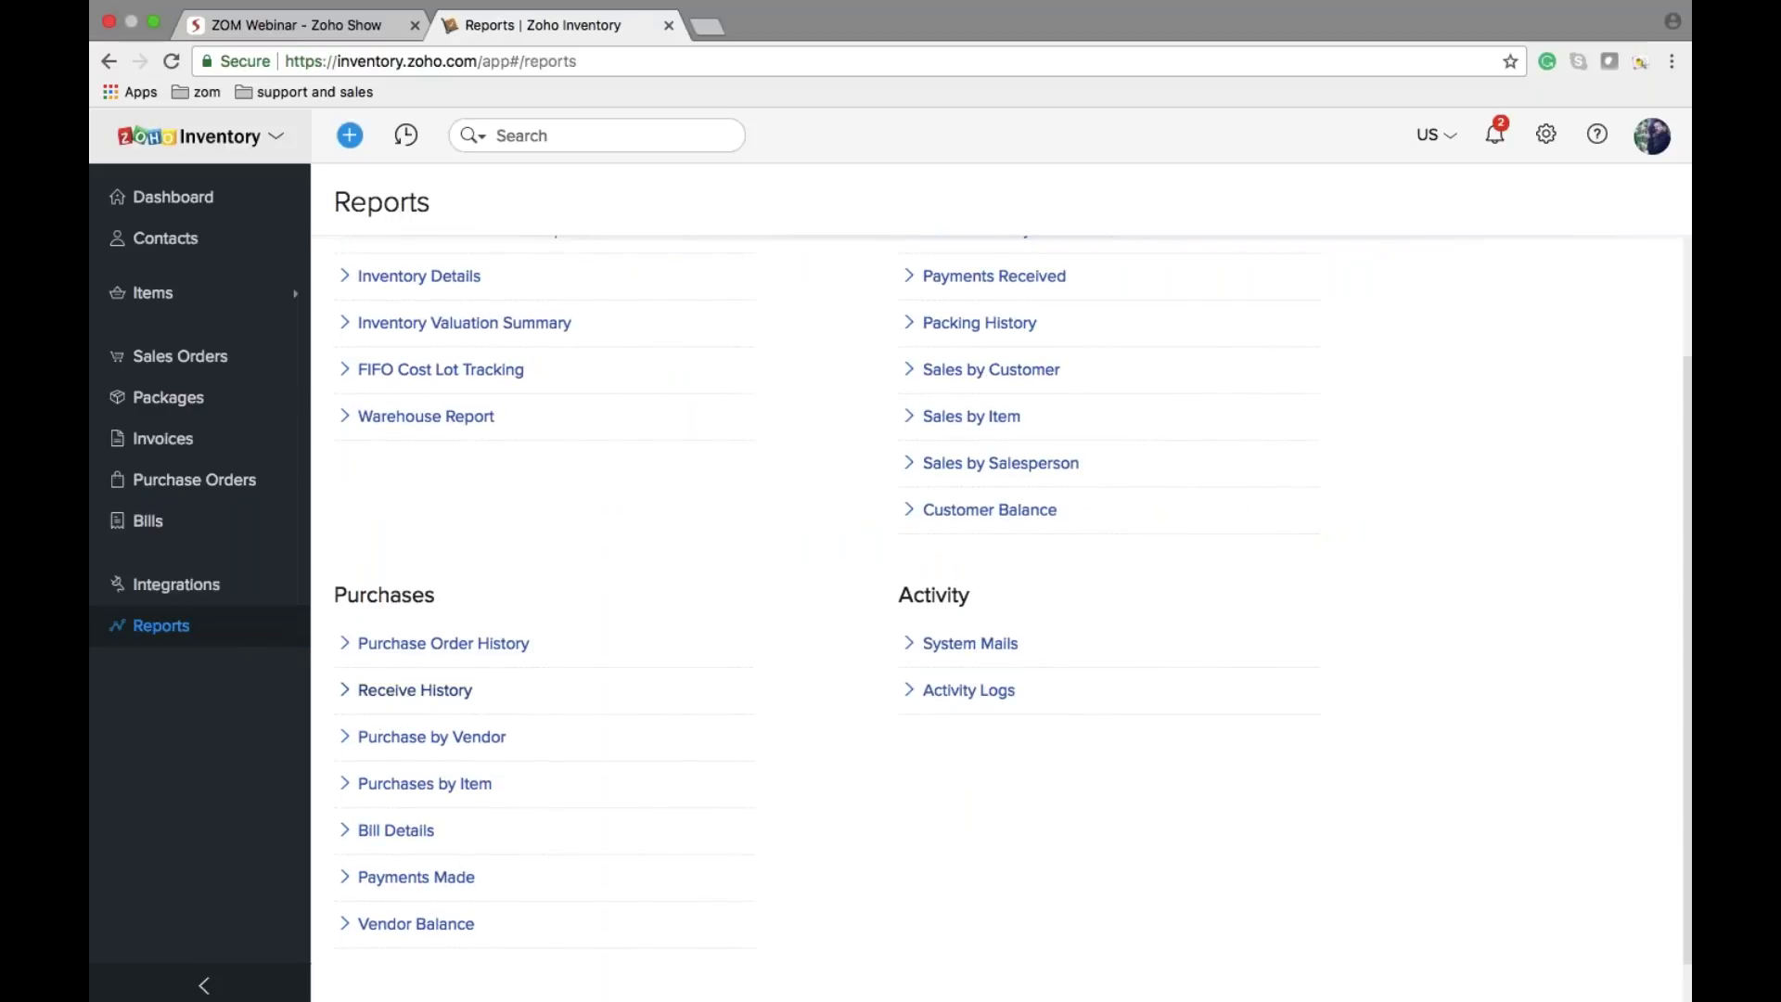
scroll(436, 399, up, 2)
click(449, 310)
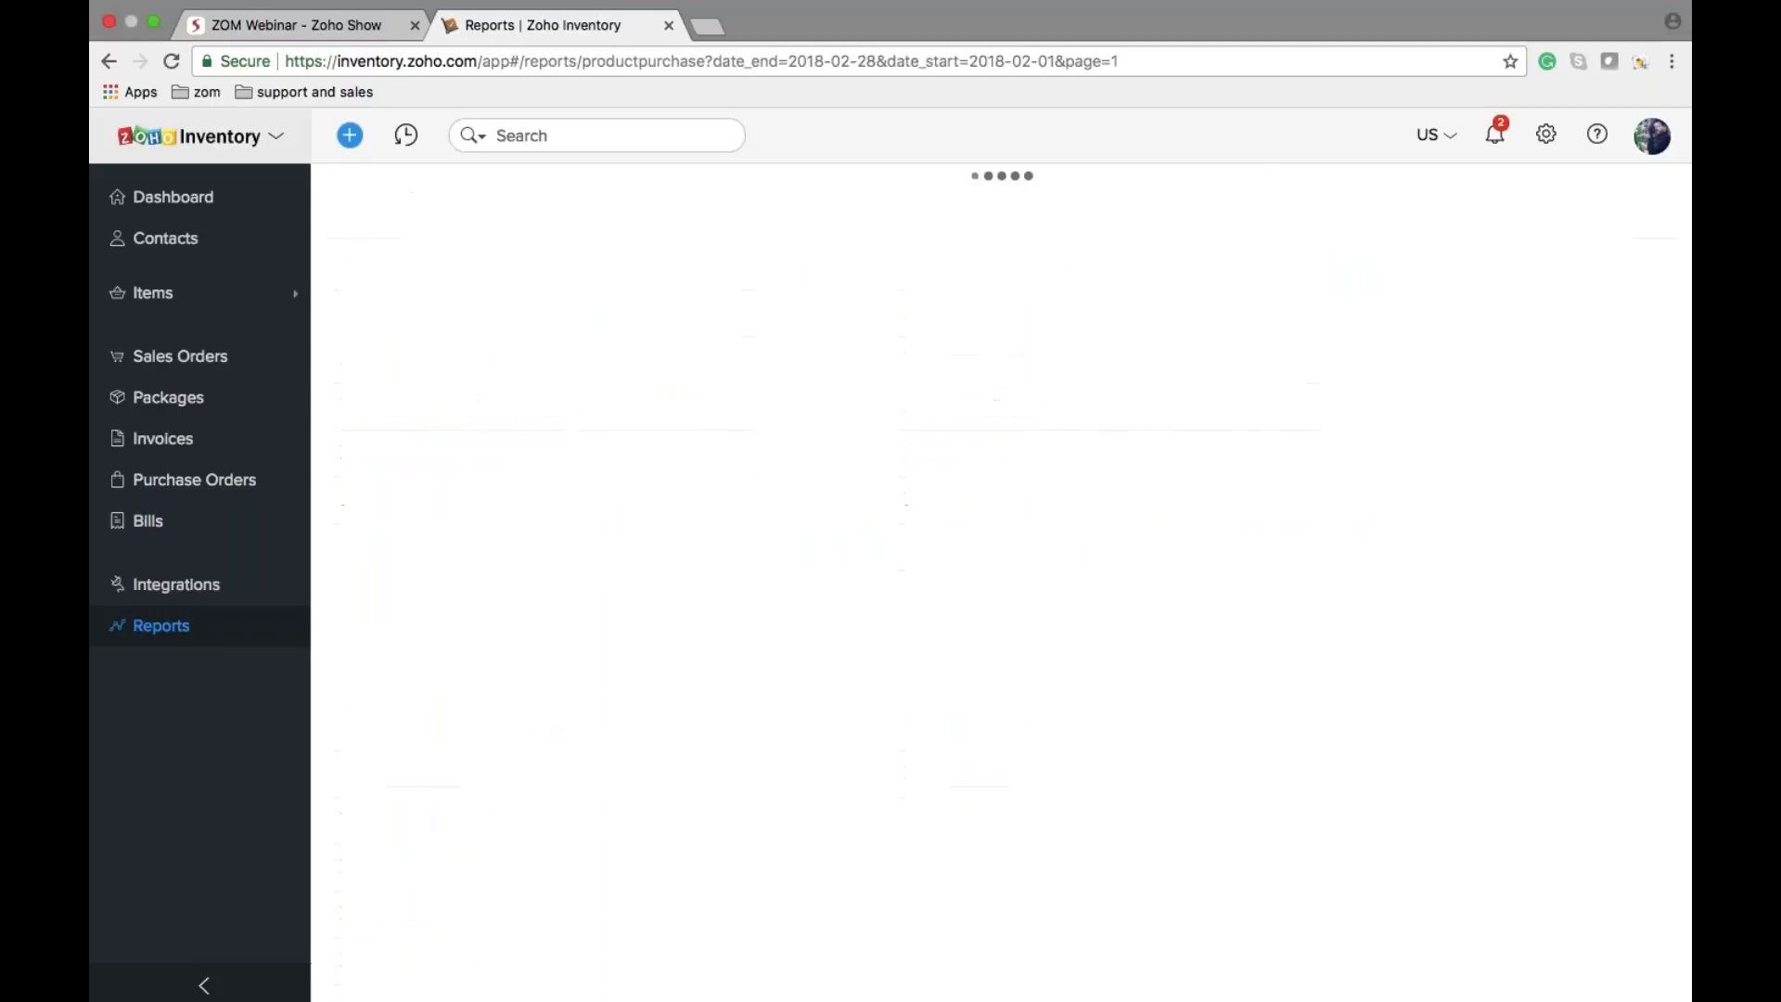
click(1198, 184)
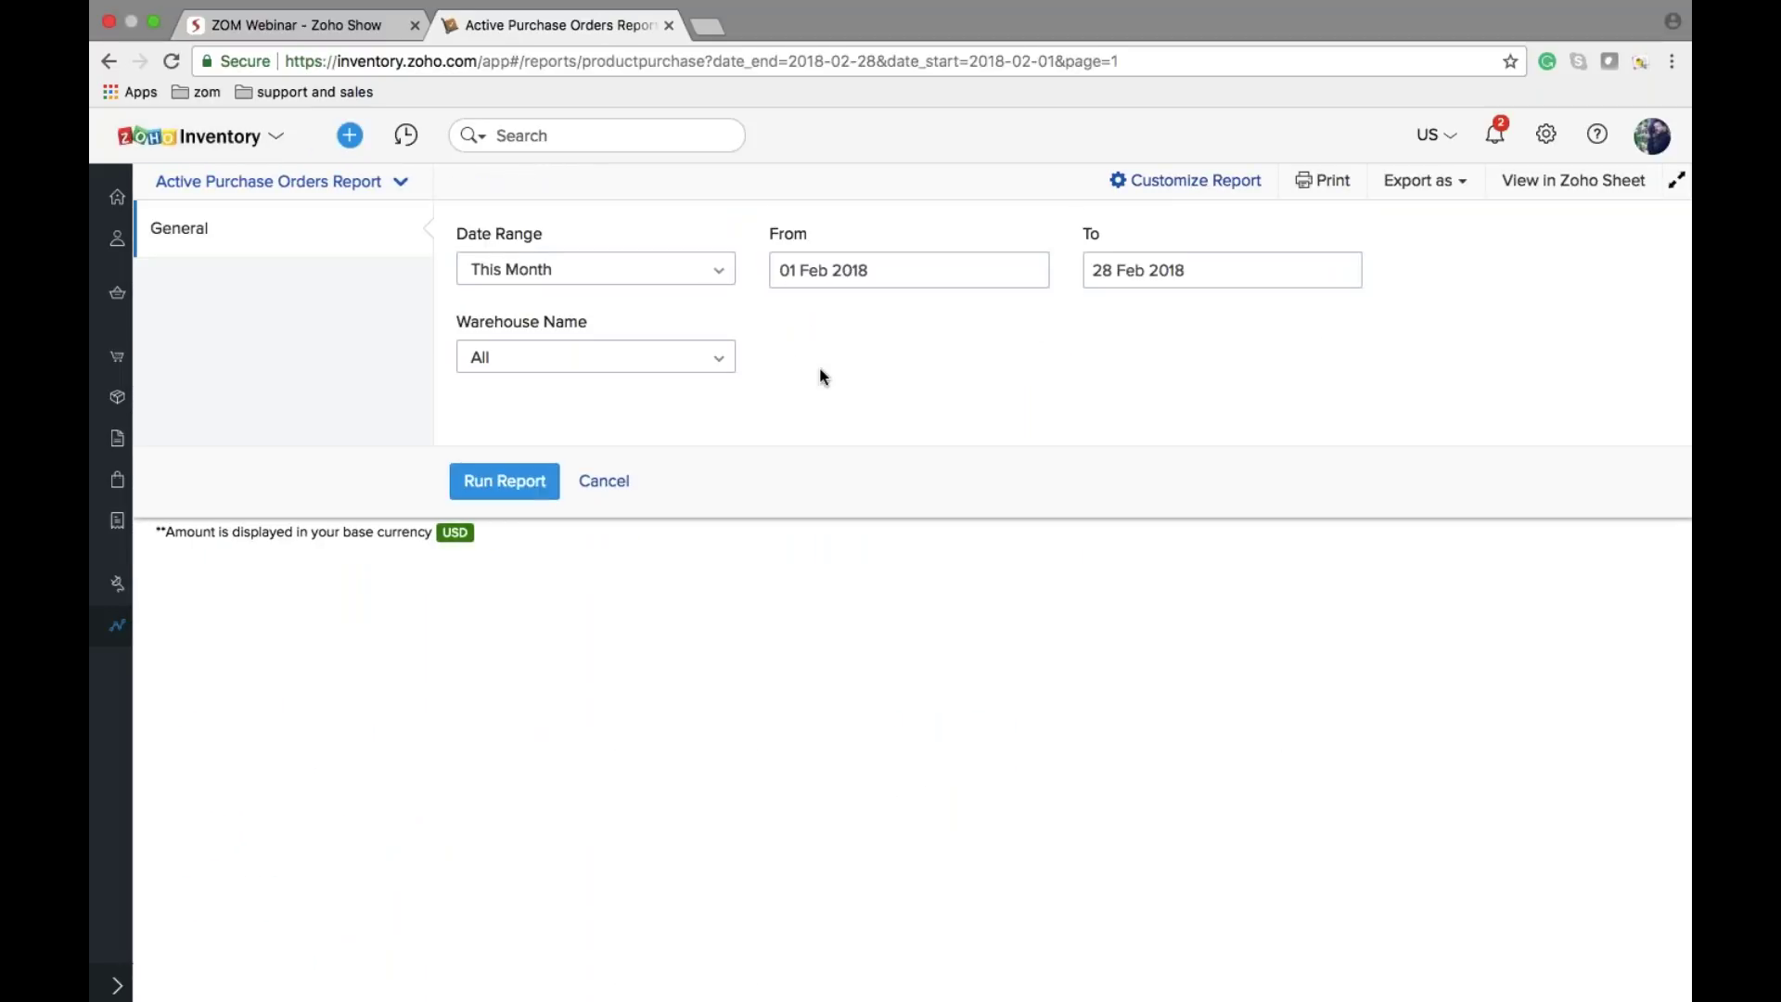
click(603, 481)
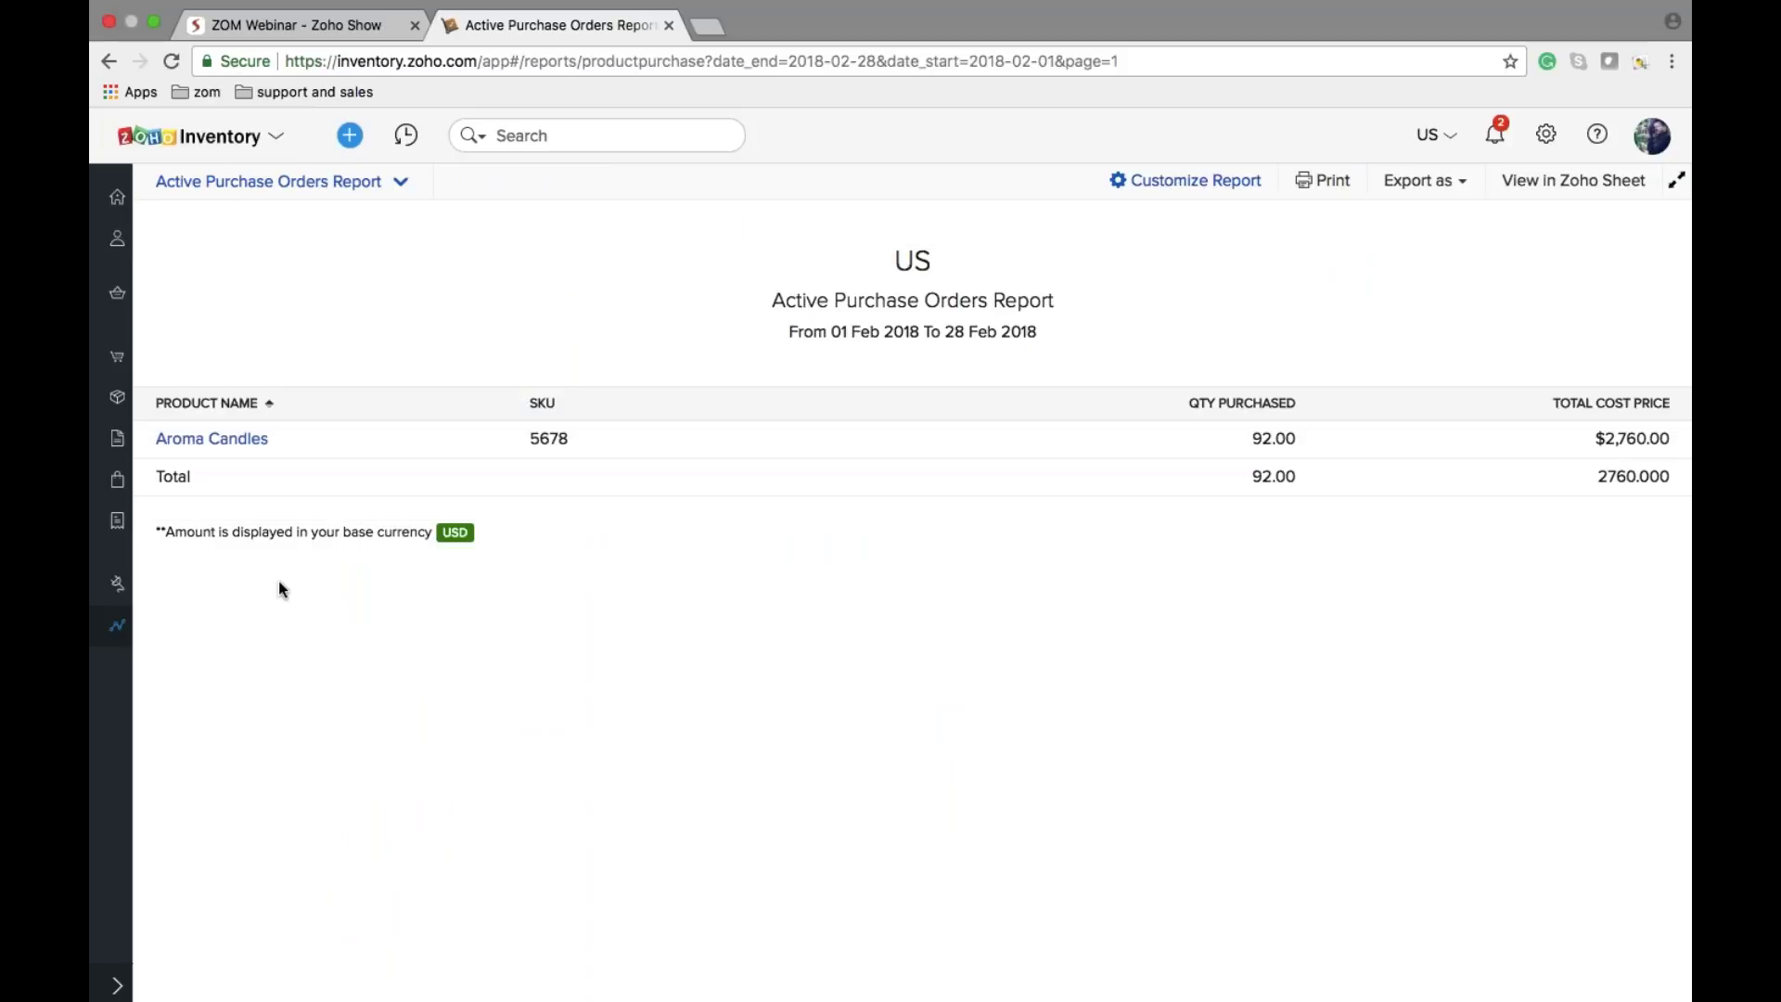
click(118, 627)
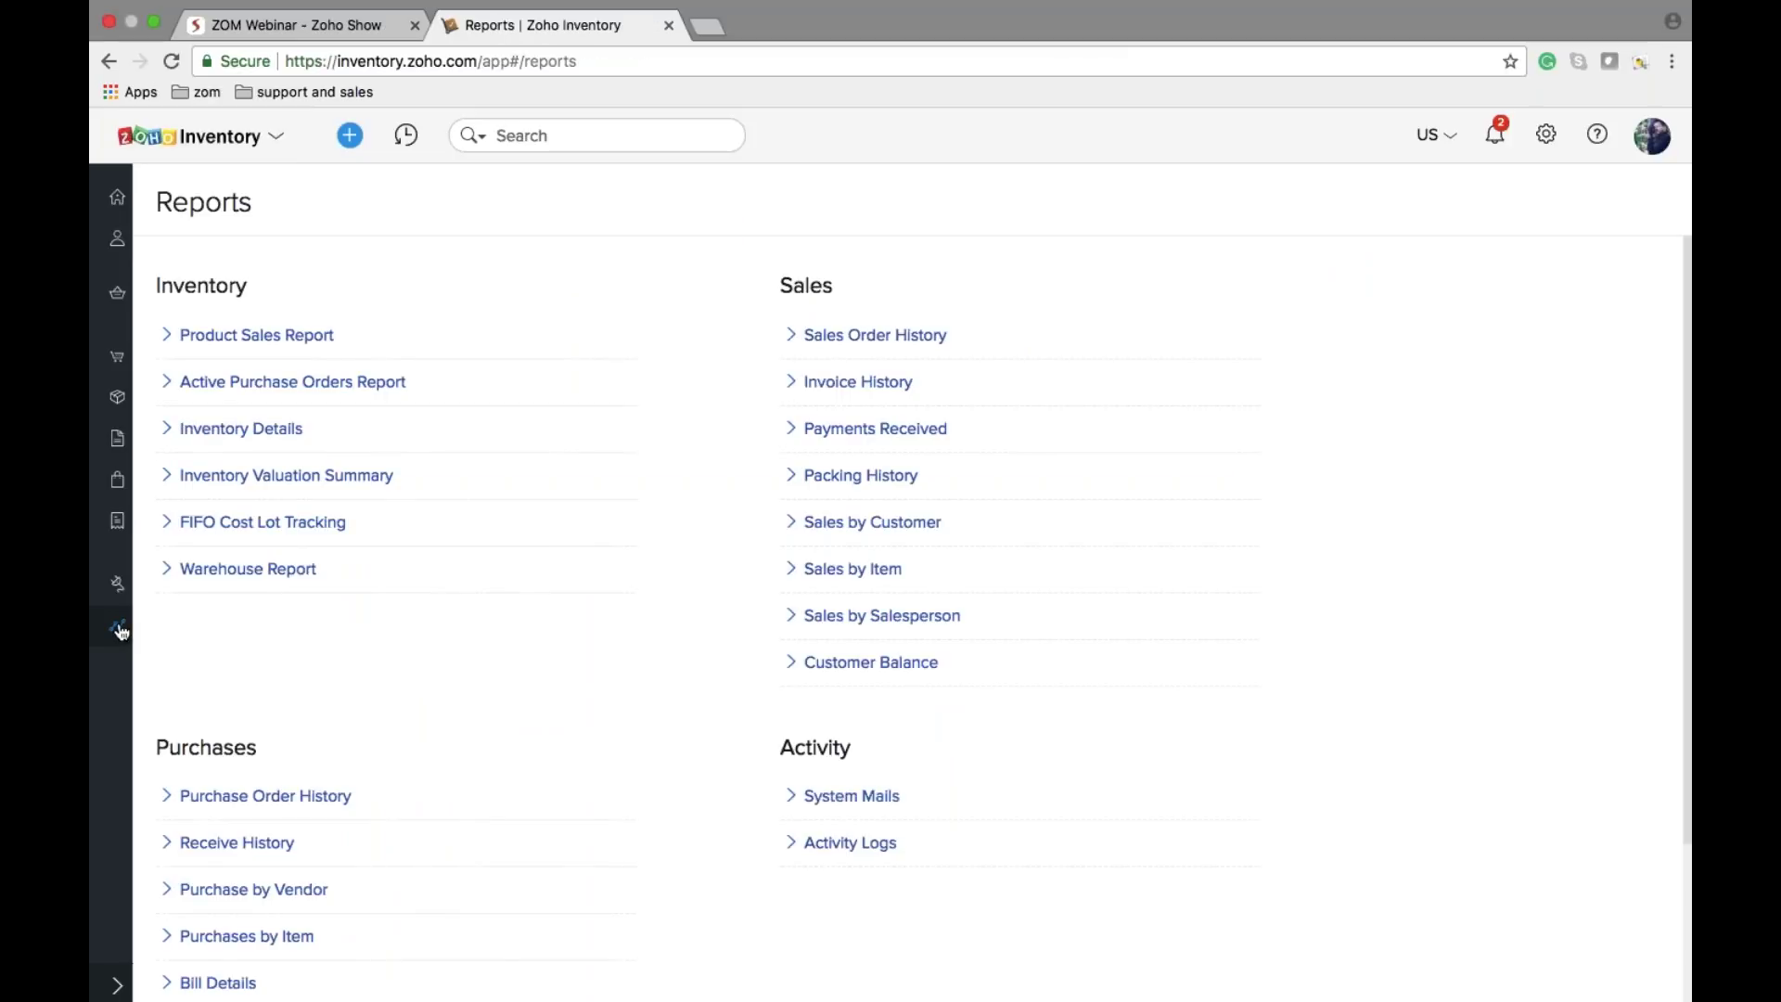
Step: Switch to the webinar presentation and advance to the Thank You slide
scroll(890, 594, down, 3)
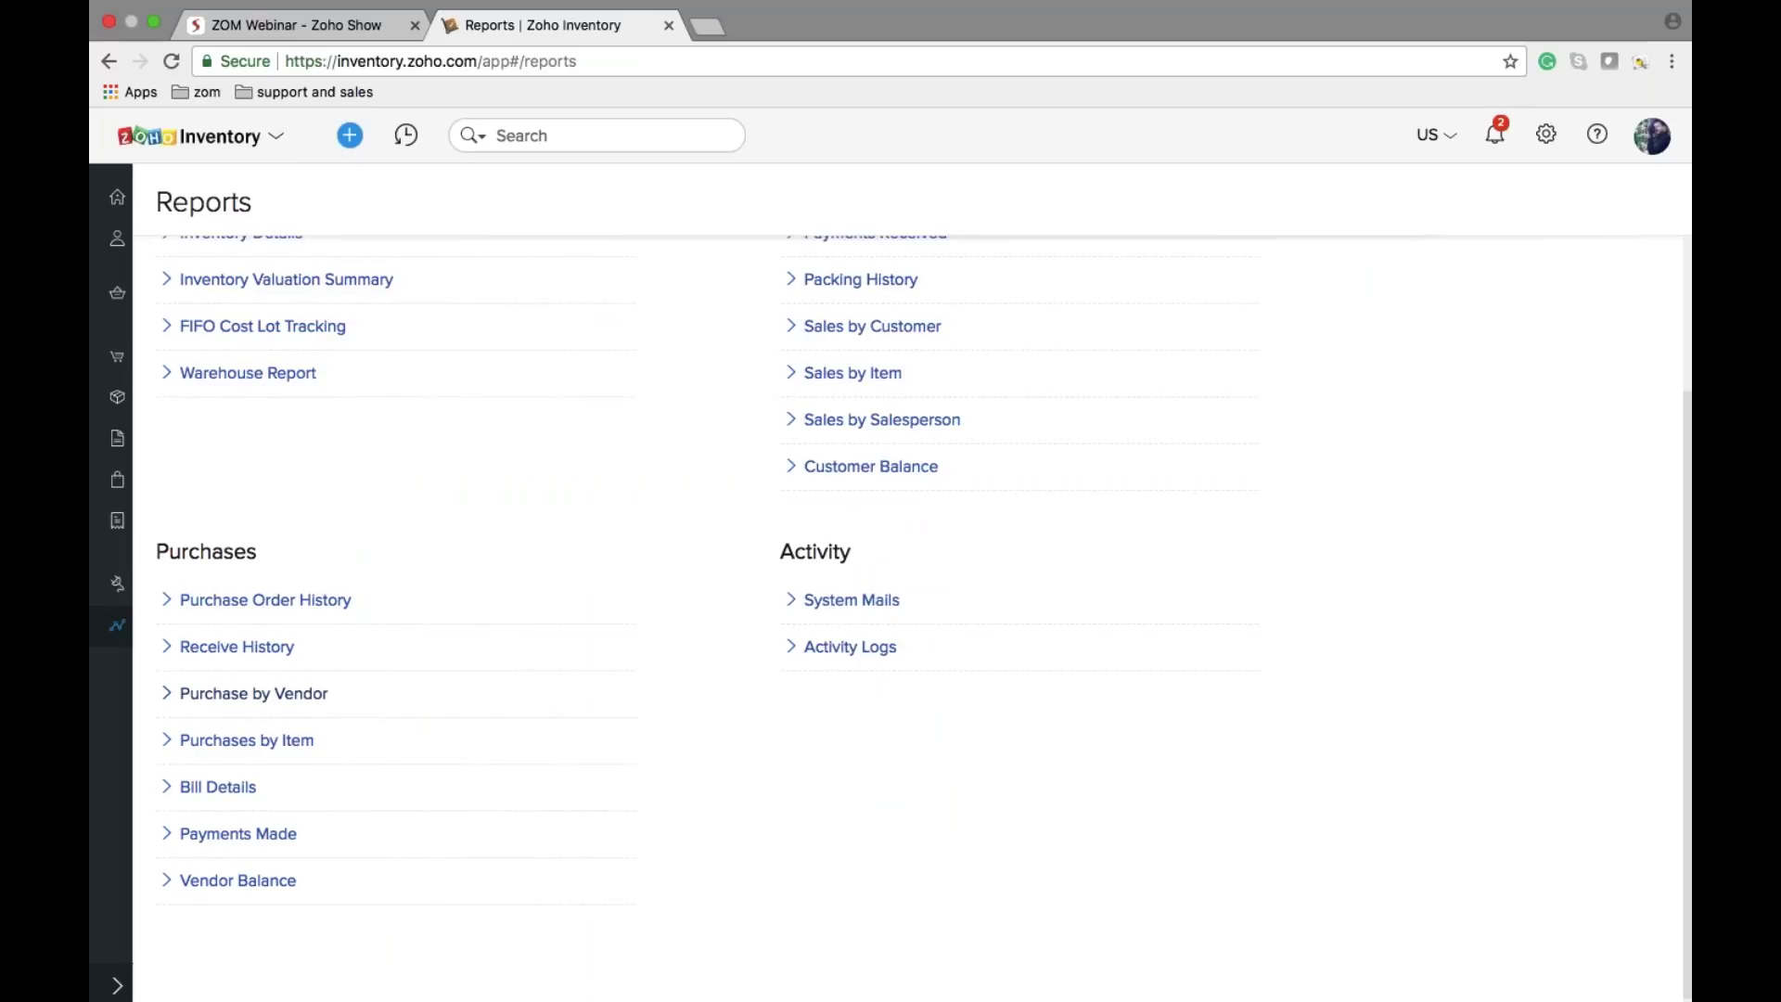
scroll(890, 593, up, 3)
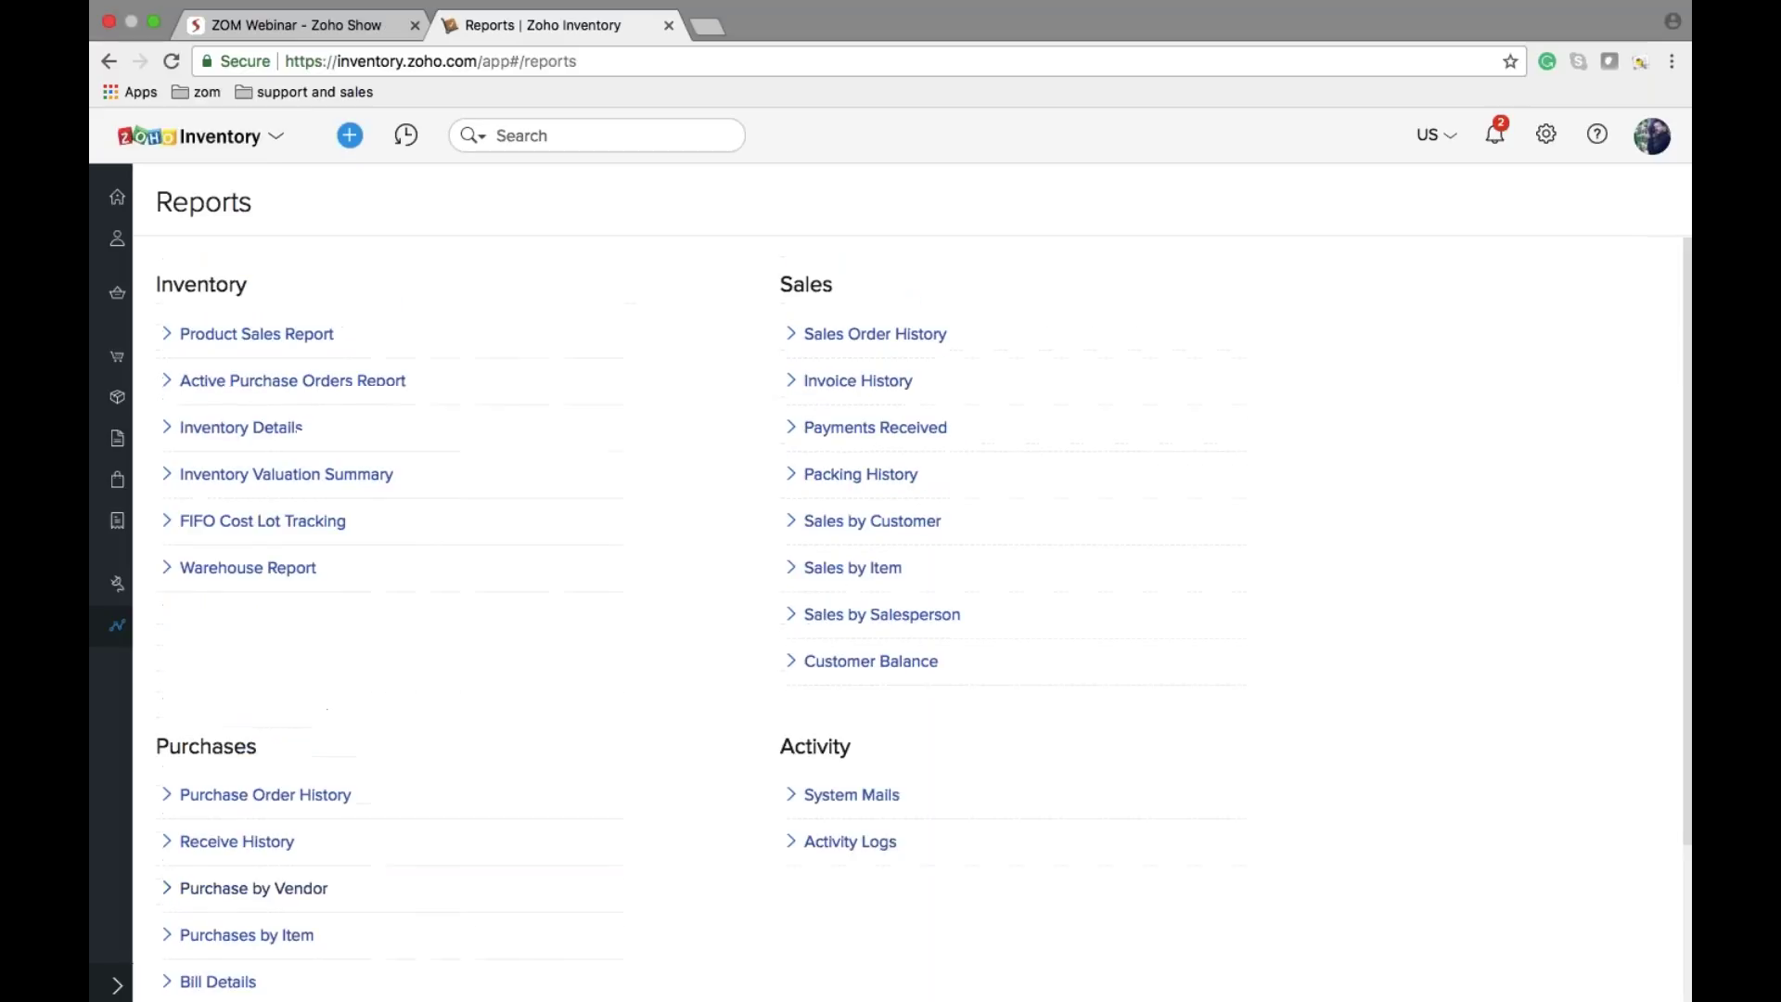
drag(266, 32, 277, 46)
click(277, 48)
key(Right)
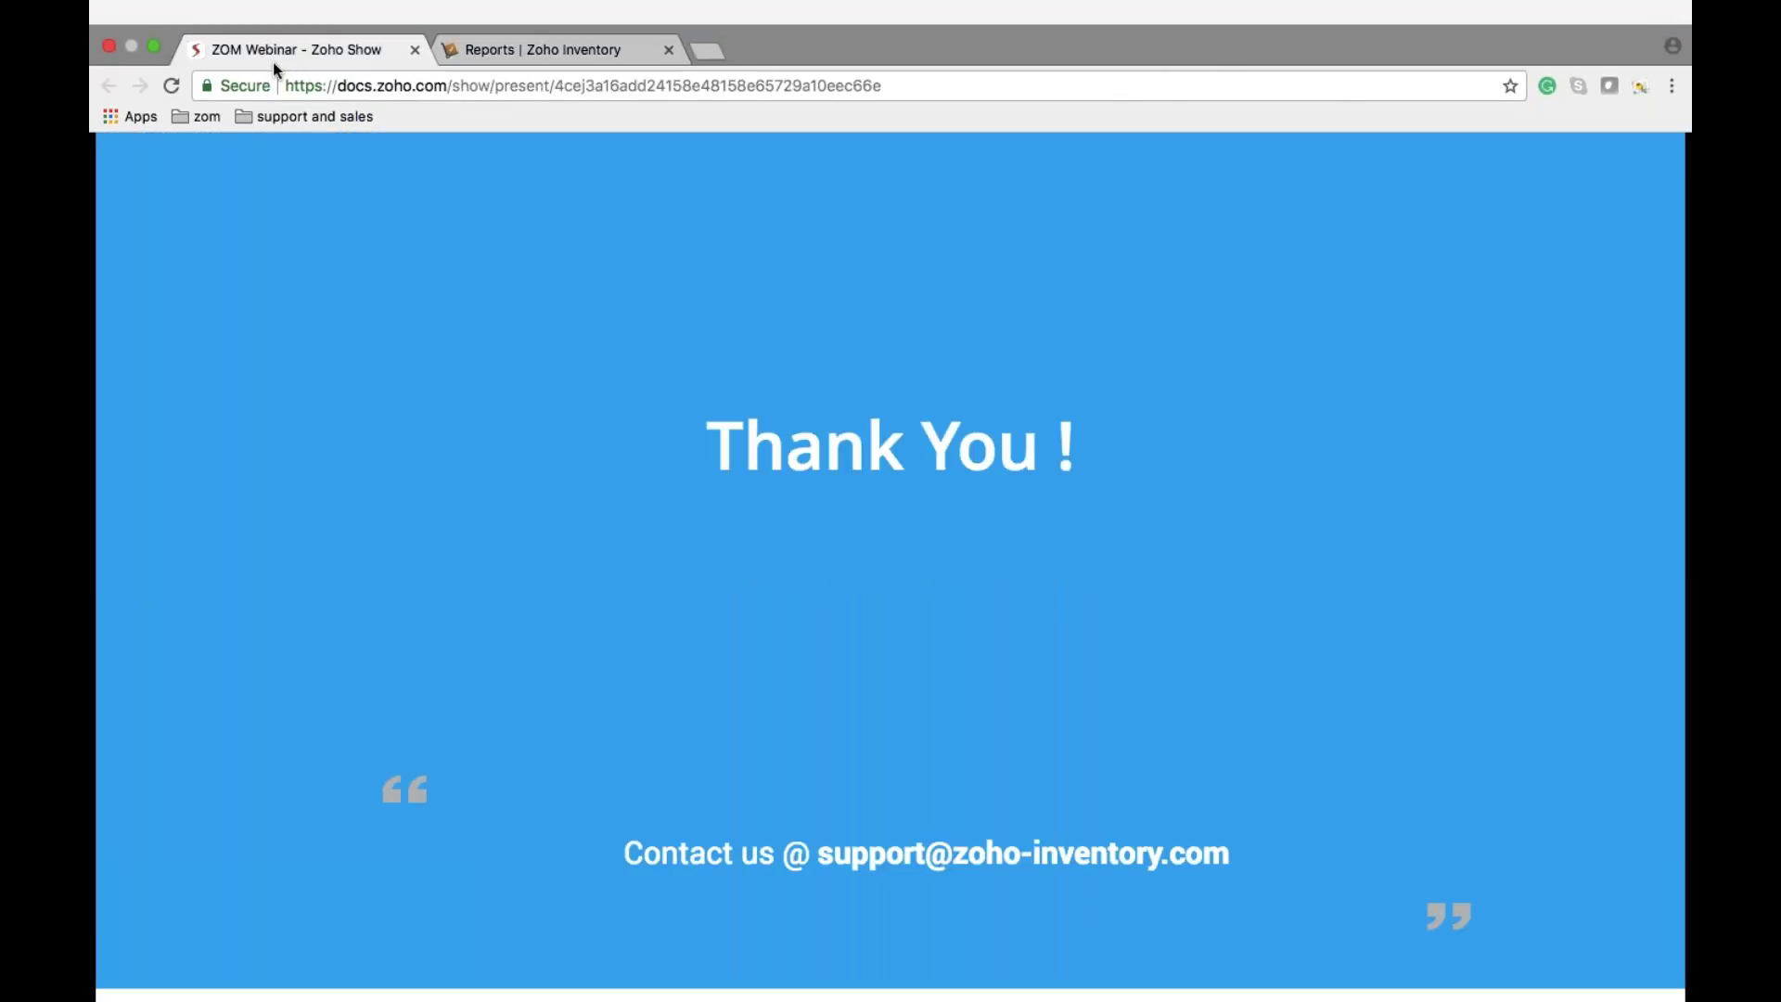